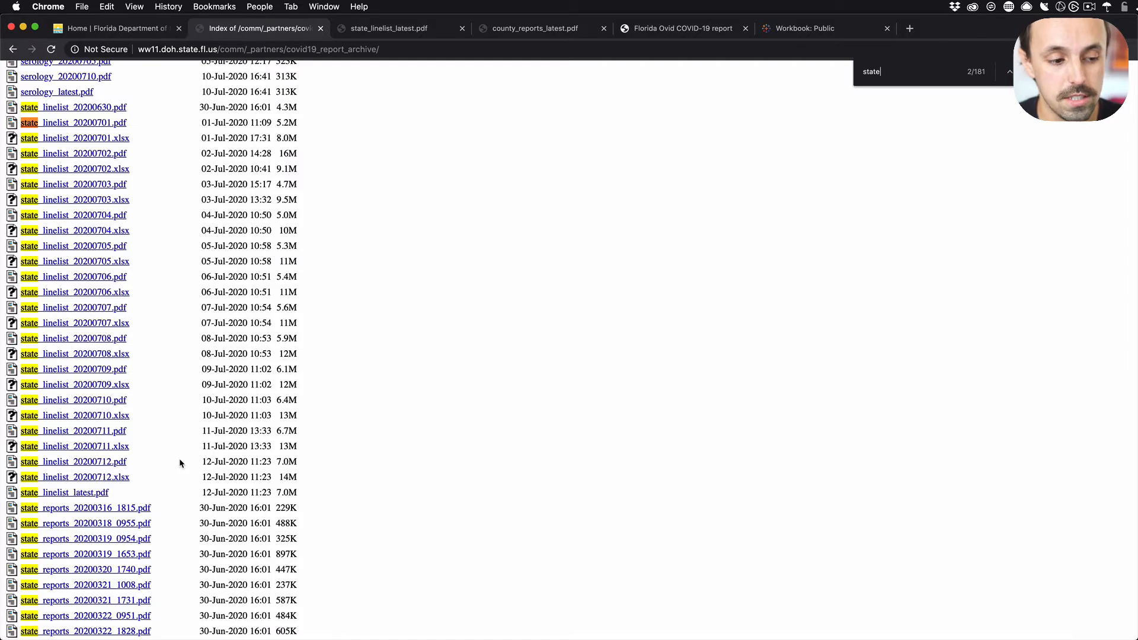
- Preview state_reports_20200712.pdf and check the upload times of the newest state reports in the archive listing
scroll(180, 462, "down", 15)
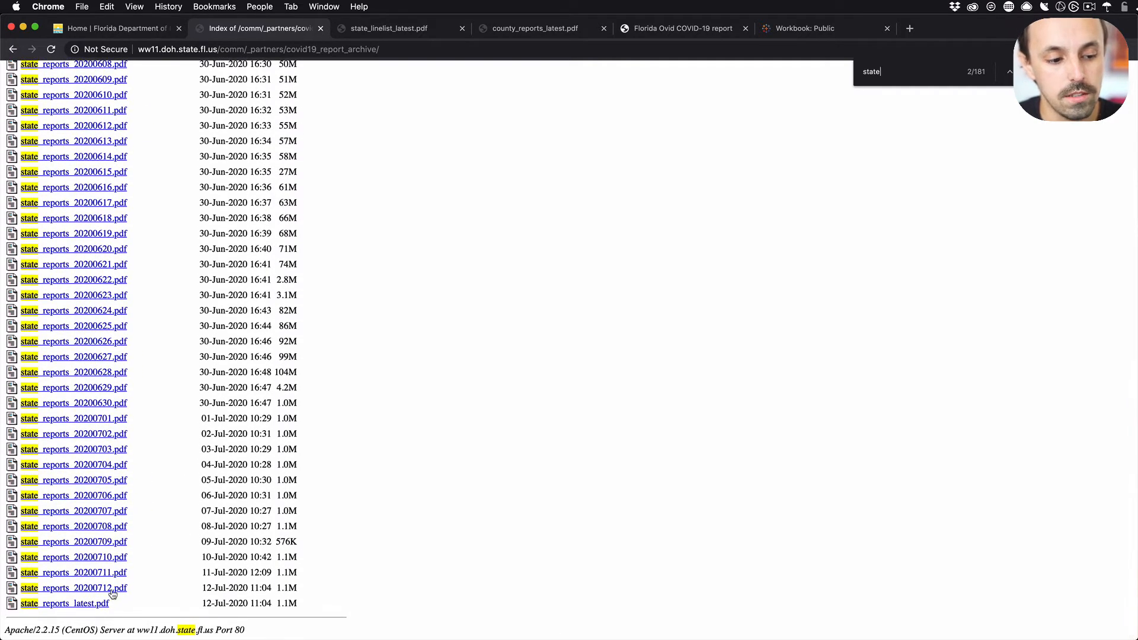
left_click(117, 591)
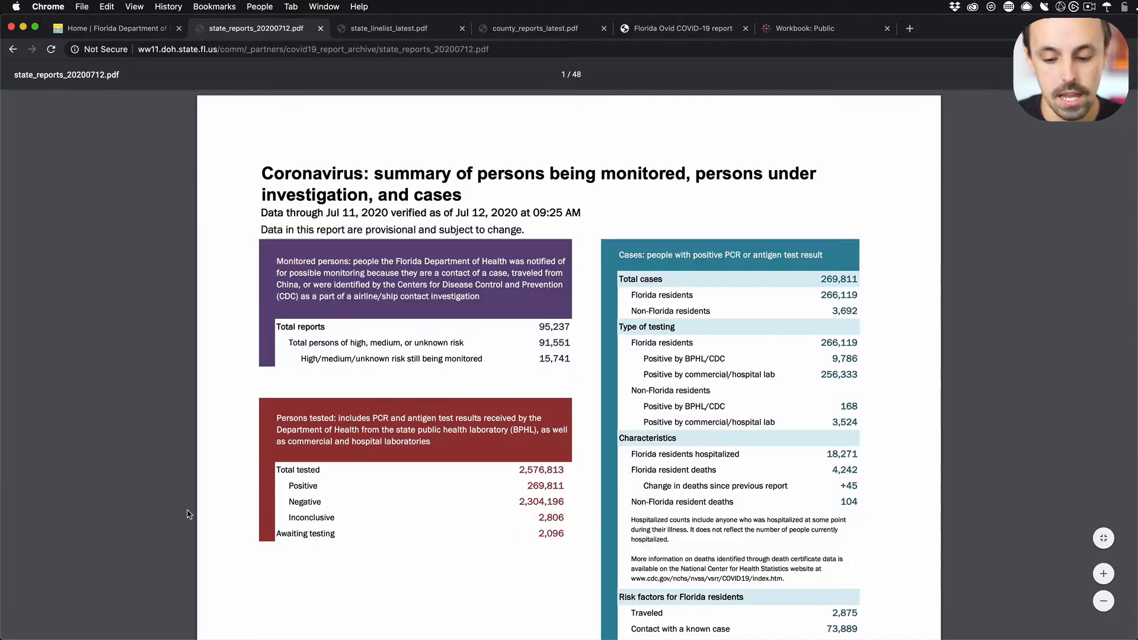
key("super+bracketleft")
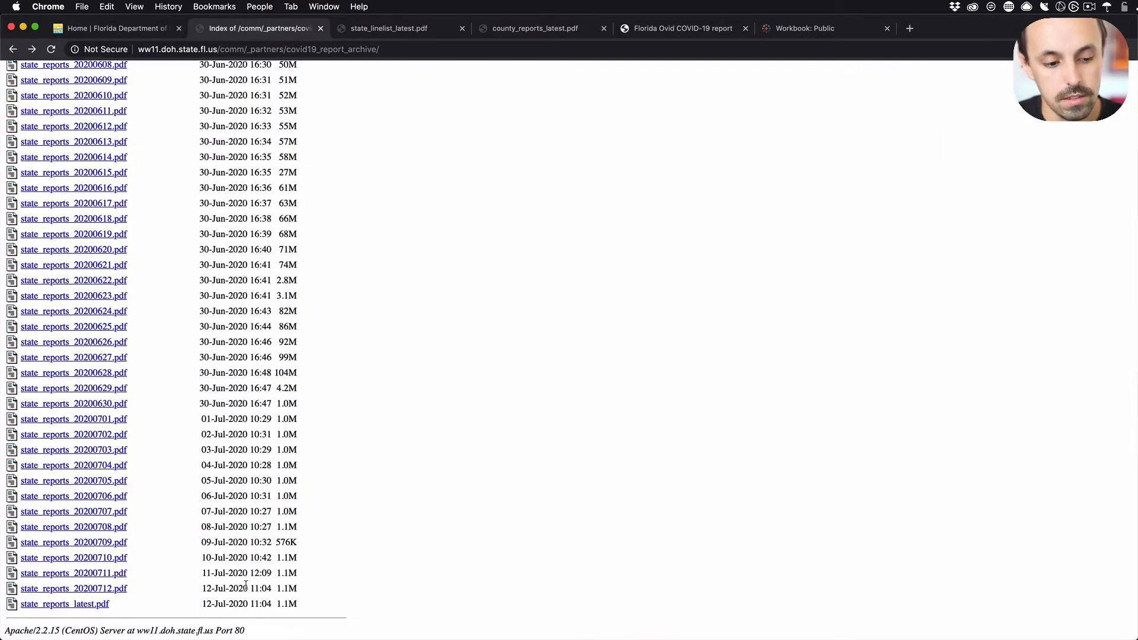
left_click_drag(276, 605, 136, 589)
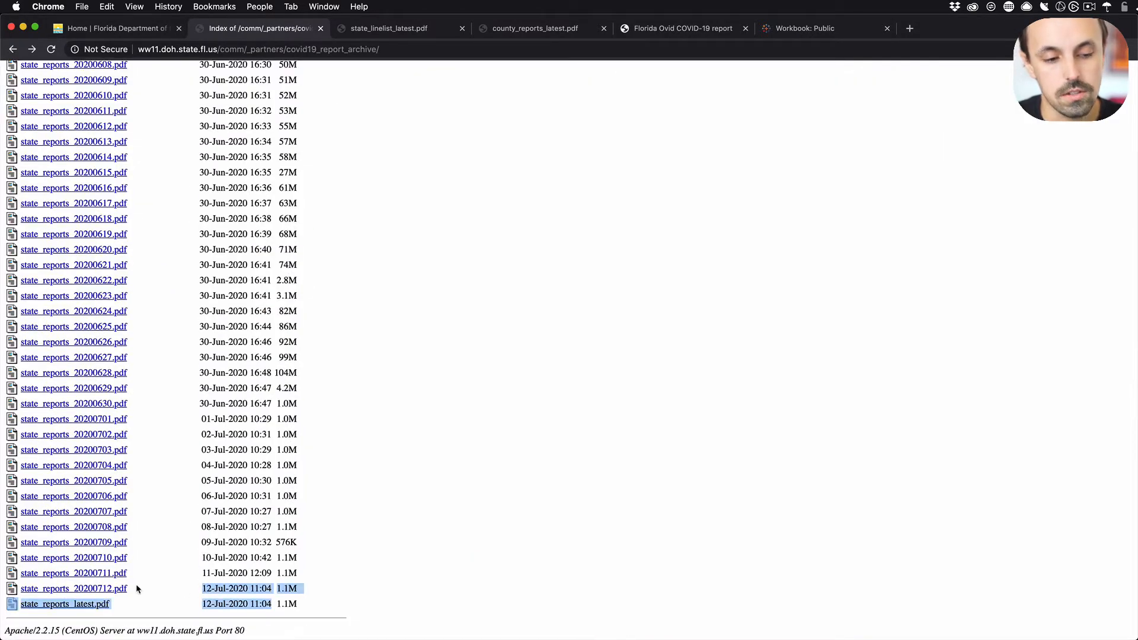
left_click(176, 597)
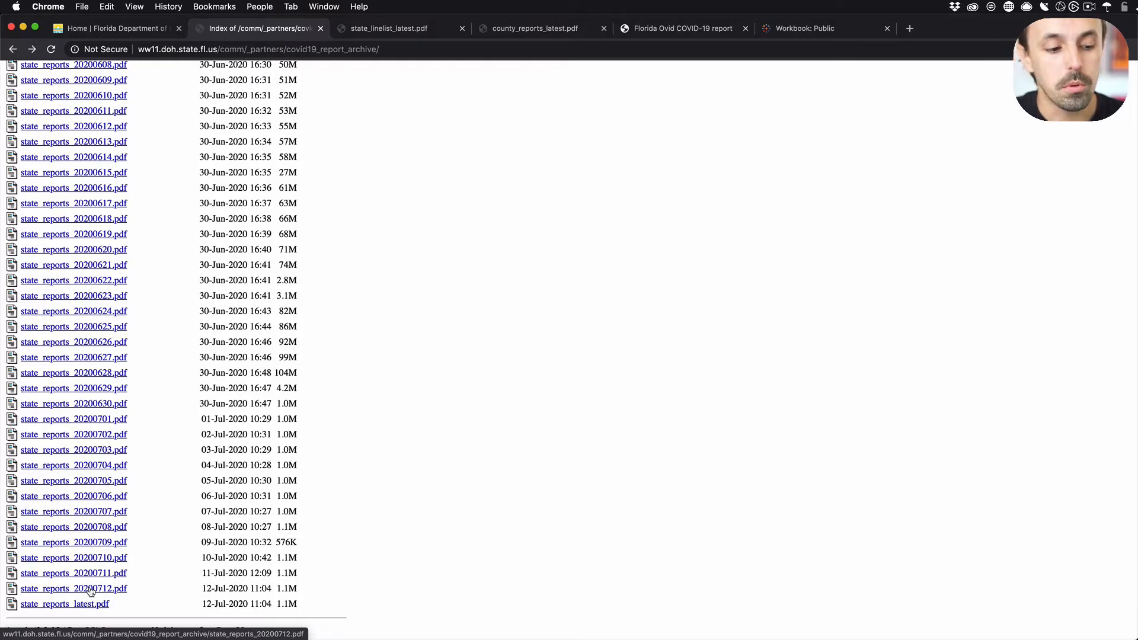
- Open state_reports_20200712.pdf and check the data-through date and verification time under the summary title
left_click(91, 590)
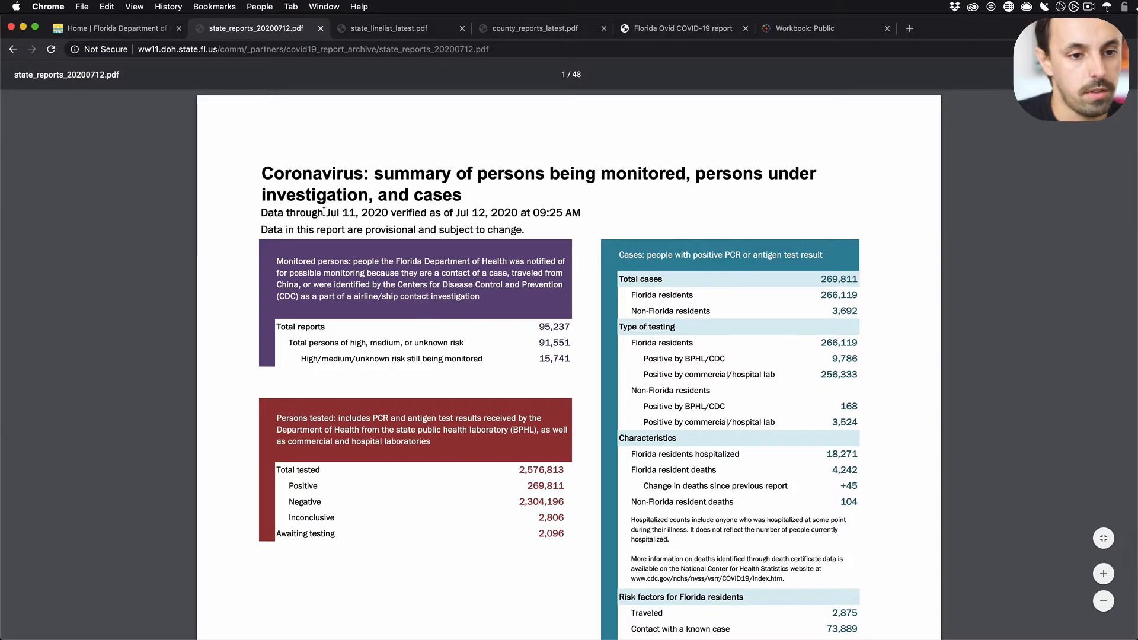
left_click_drag(261, 213, 389, 213)
left_click_drag(458, 214, 562, 212)
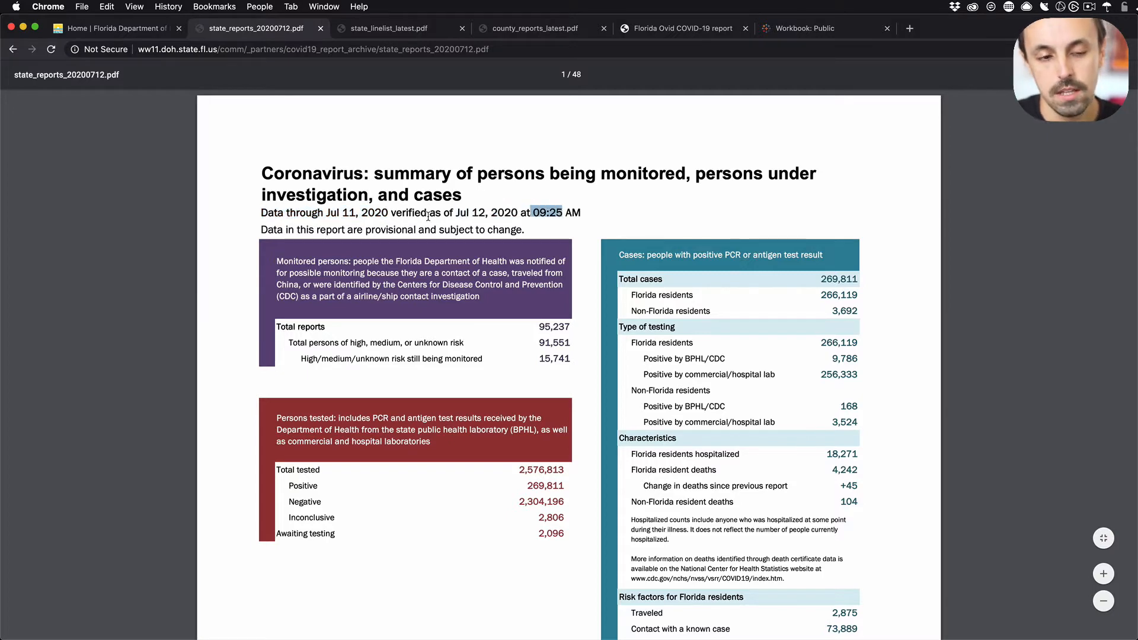
- Examine the daily time range and the first and last dates on the "Percent positivity for new cases" chart
scroll(490, 386, "down", 5)
scroll(490, 387, "down", 12)
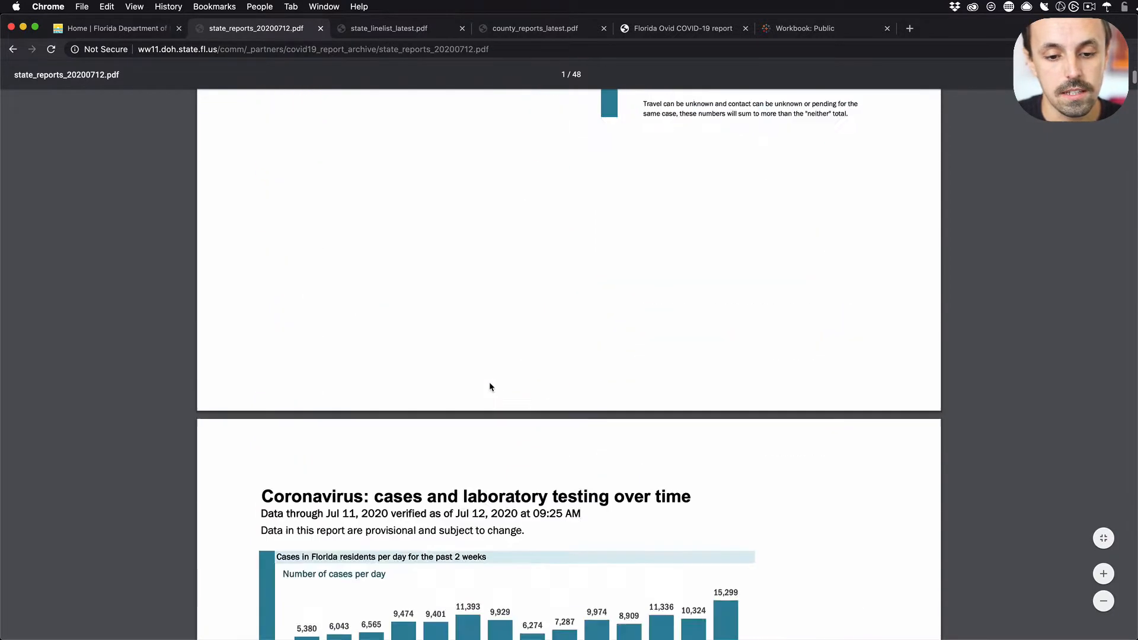
scroll(489, 387, "down", 10)
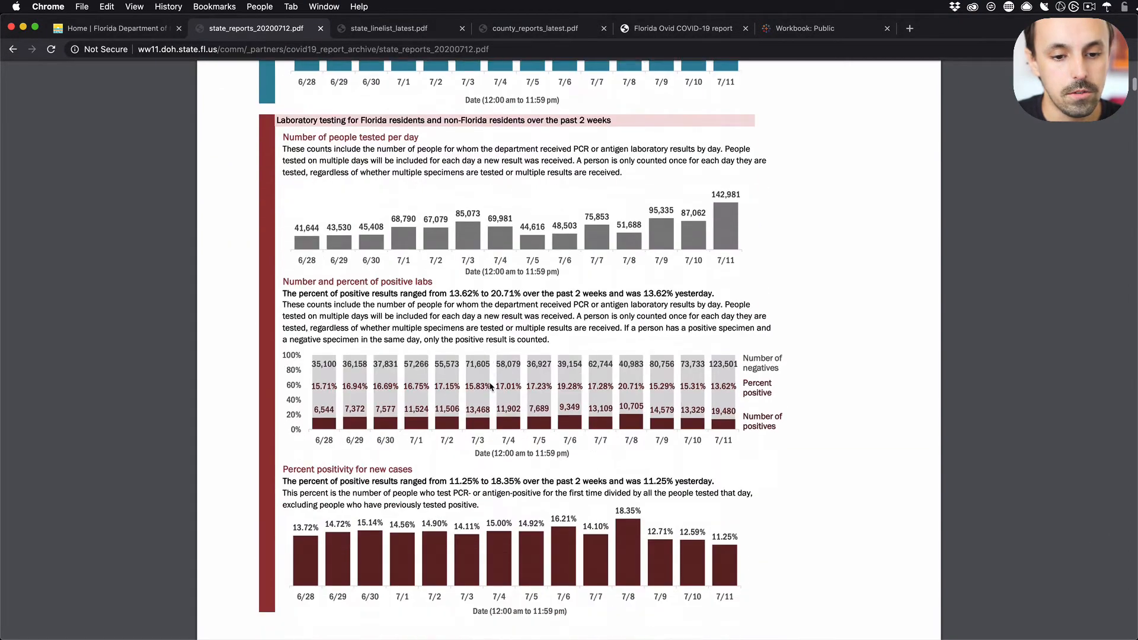
left_click_drag(471, 427, 570, 425)
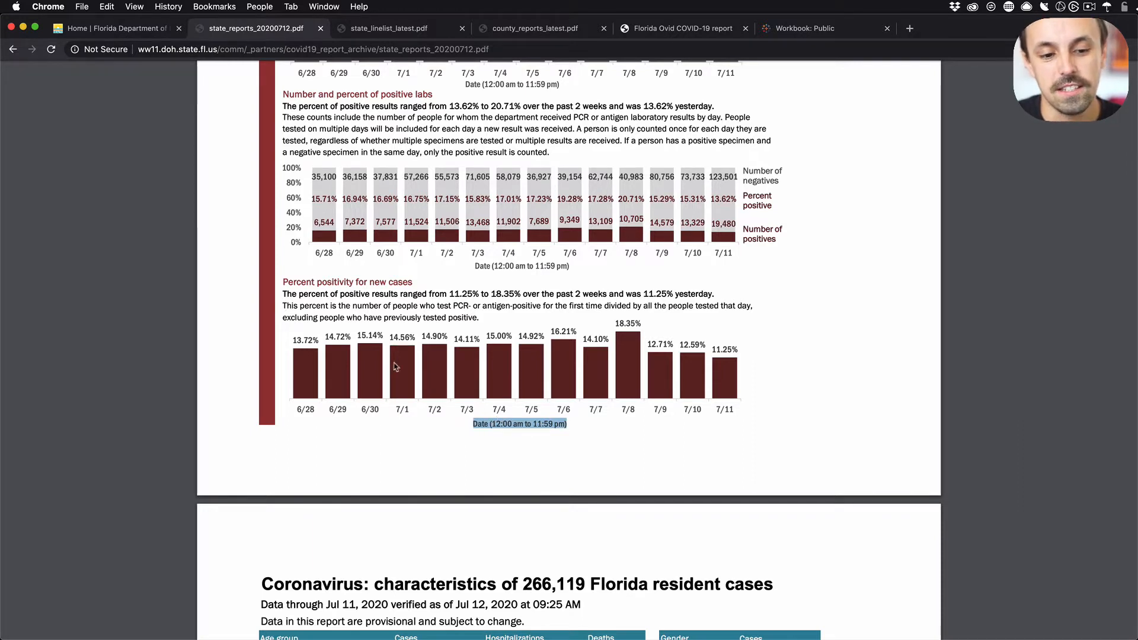
left_click(496, 427)
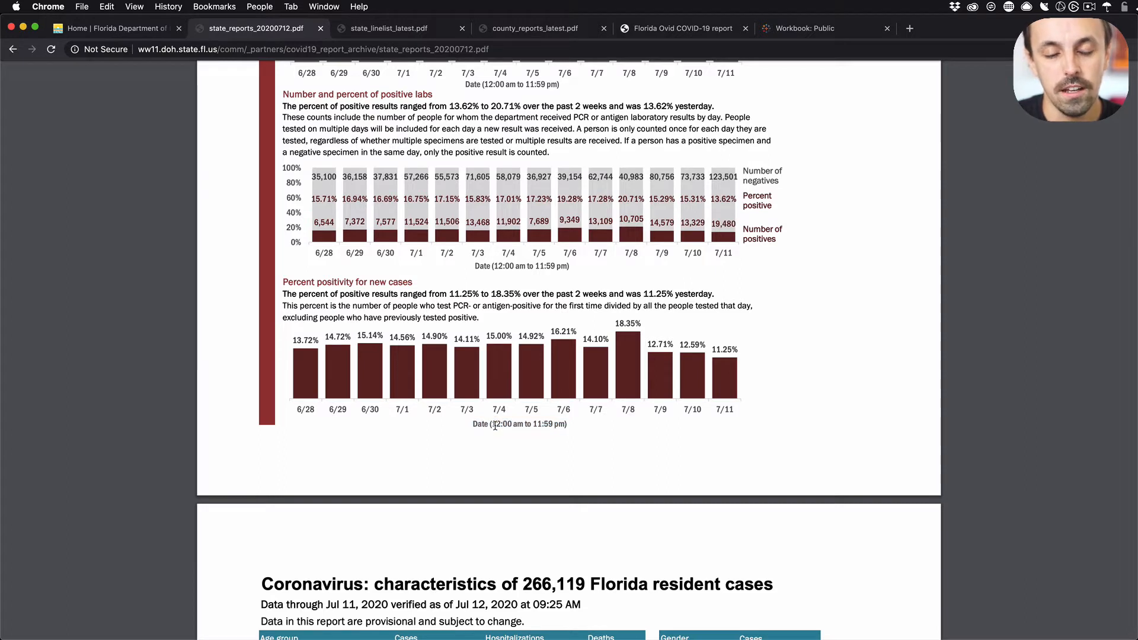
left_click_drag(493, 425, 568, 426)
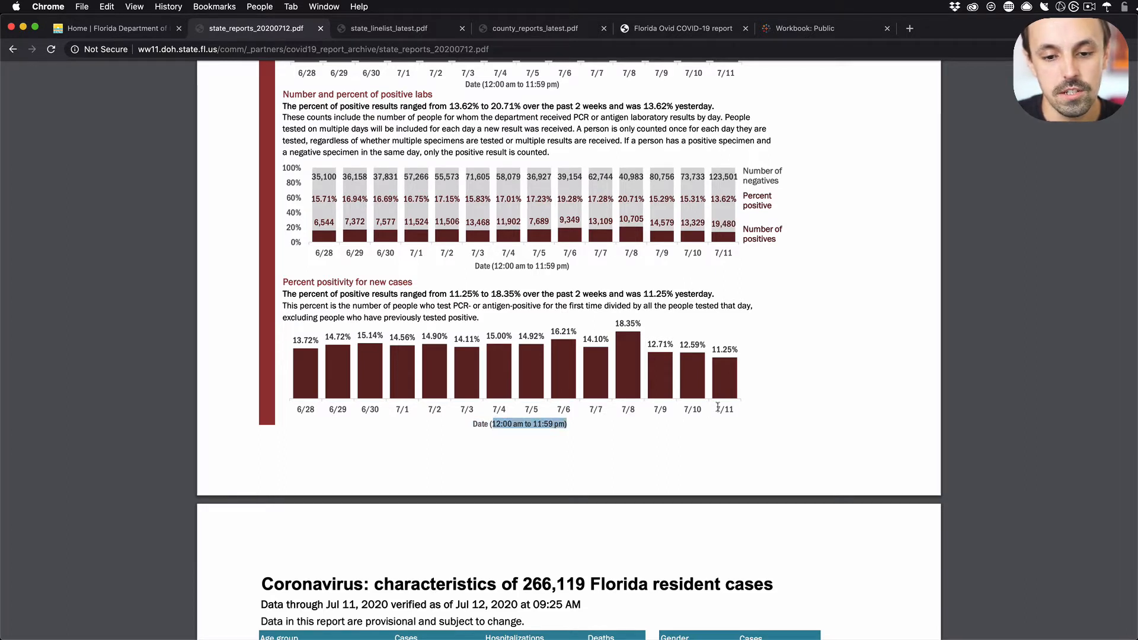
left_click_drag(298, 409, 337, 410)
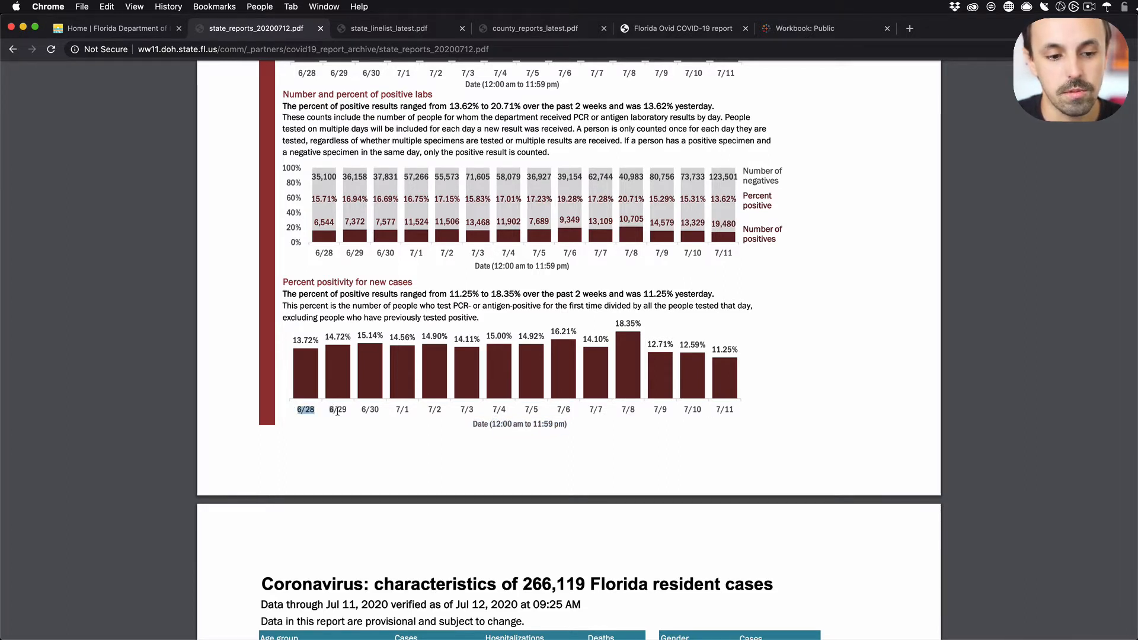
double_click(508, 426)
left_click(493, 425)
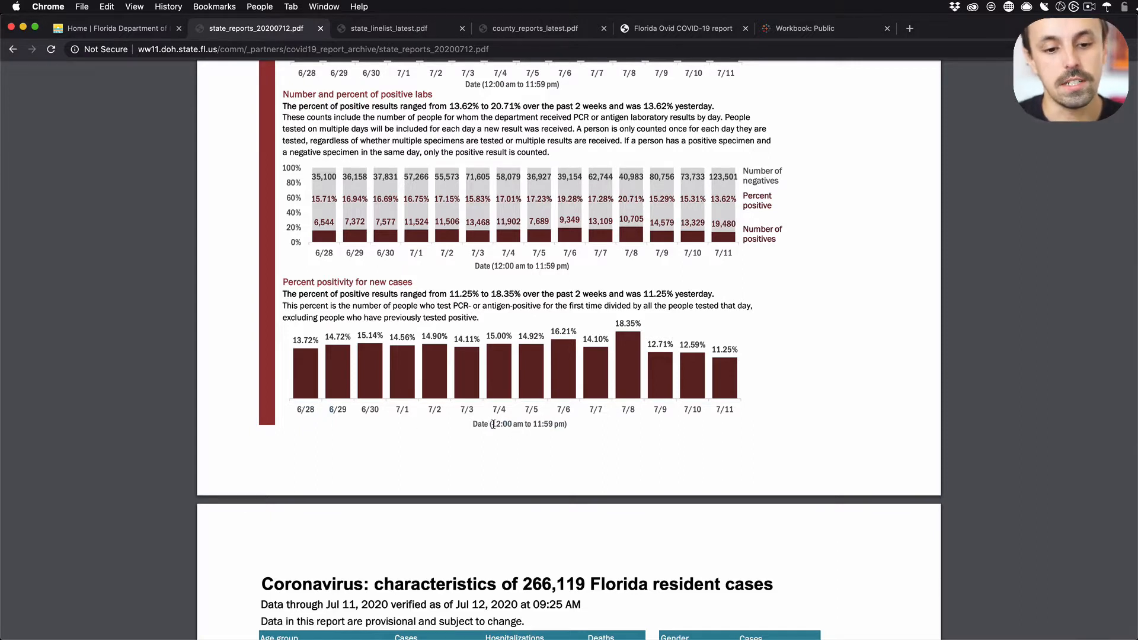
left_click_drag(526, 426, 563, 425)
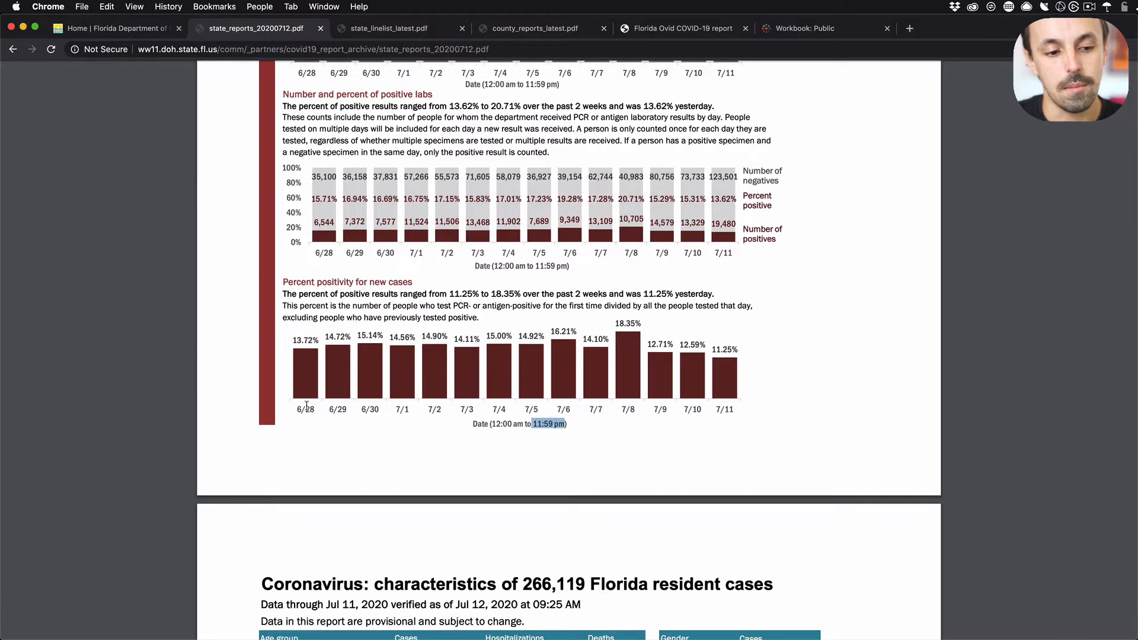
left_click(302, 410)
double_click(303, 410)
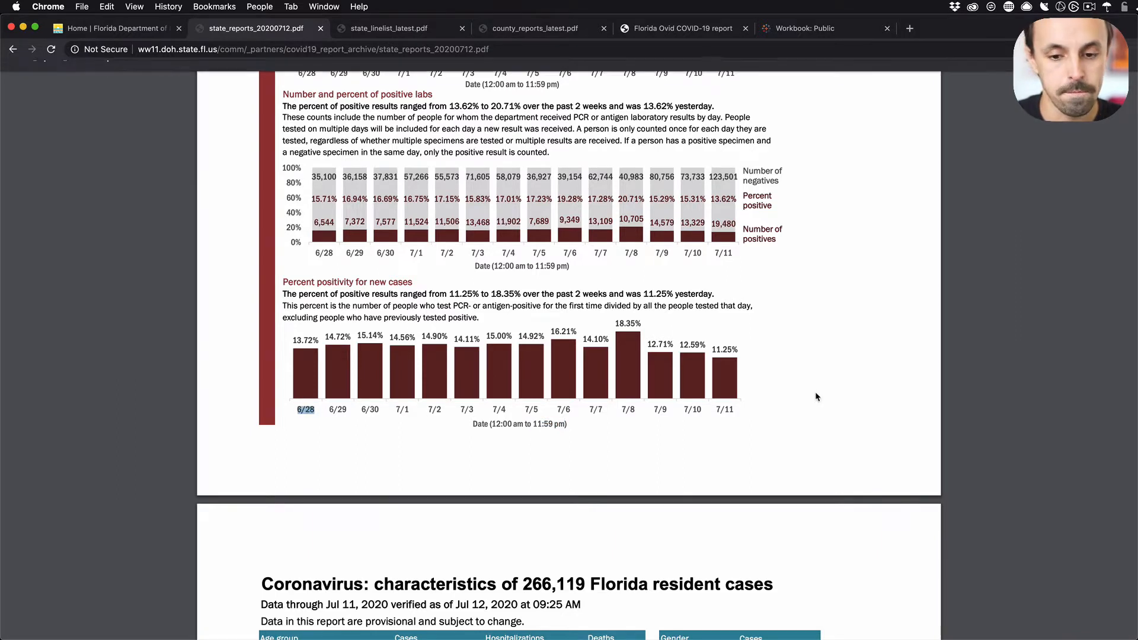
left_click(729, 413)
left_click_drag(715, 410, 740, 410)
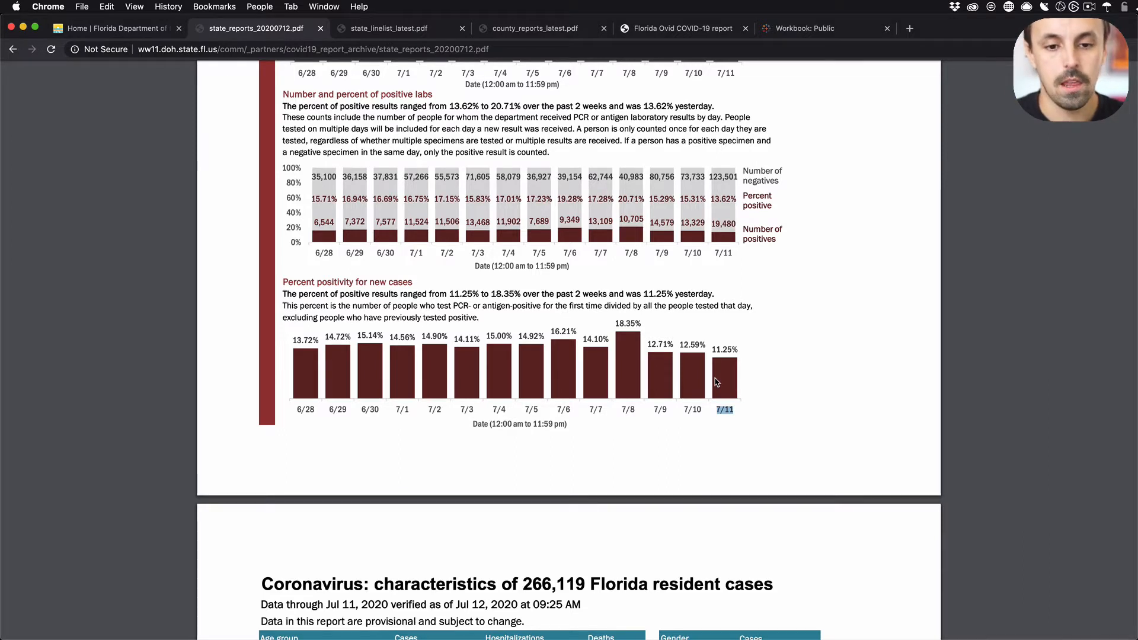
left_click(644, 437)
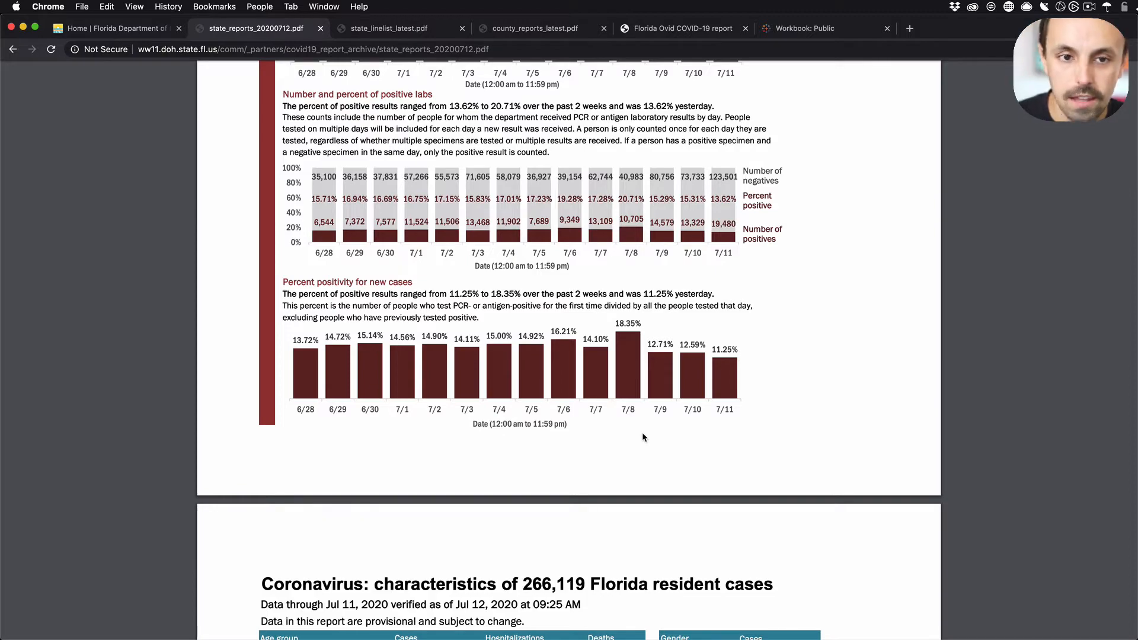
- Return to the report's summary page and examine the "Persons tested" heading and the Total tested figure
scroll(643, 436, "up", 20)
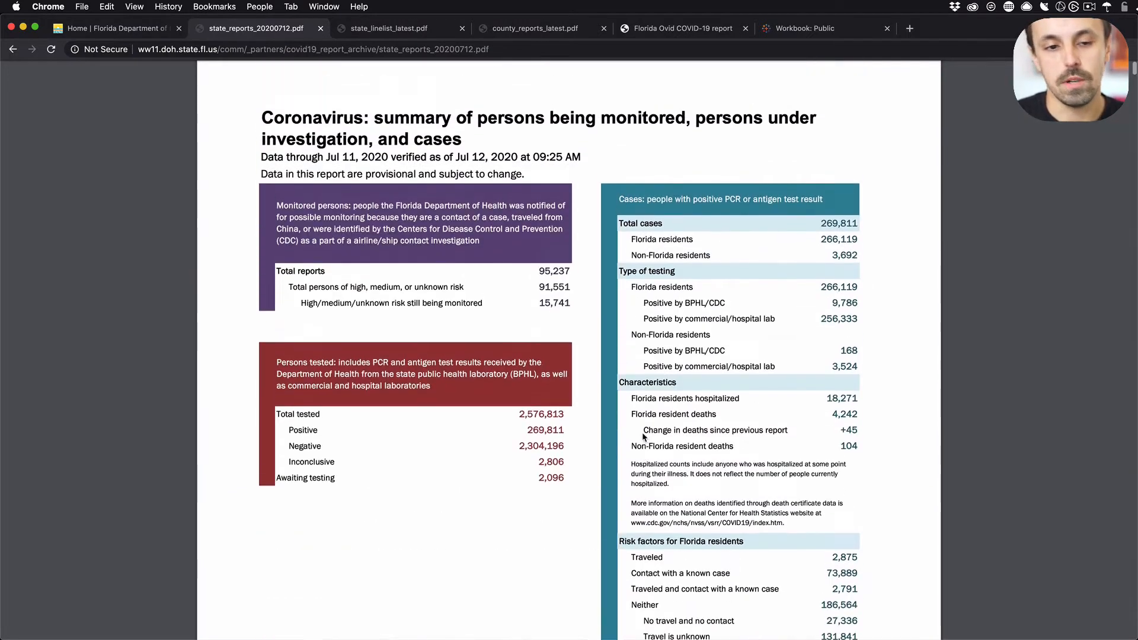
scroll(642, 432, "up", 2)
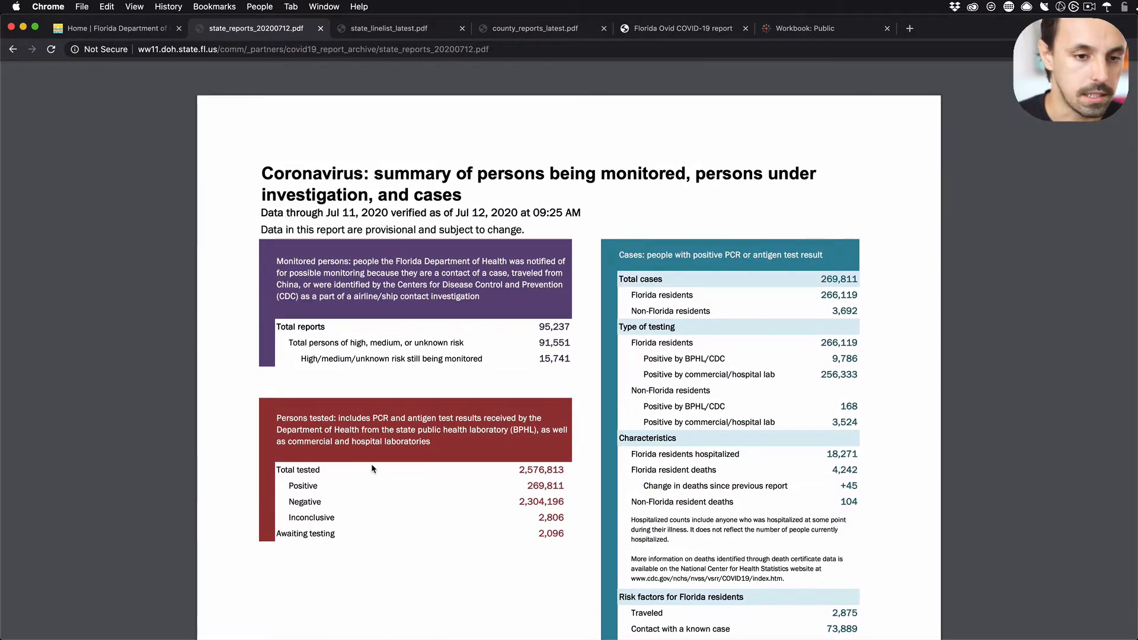
scroll(372, 469, "down", 3)
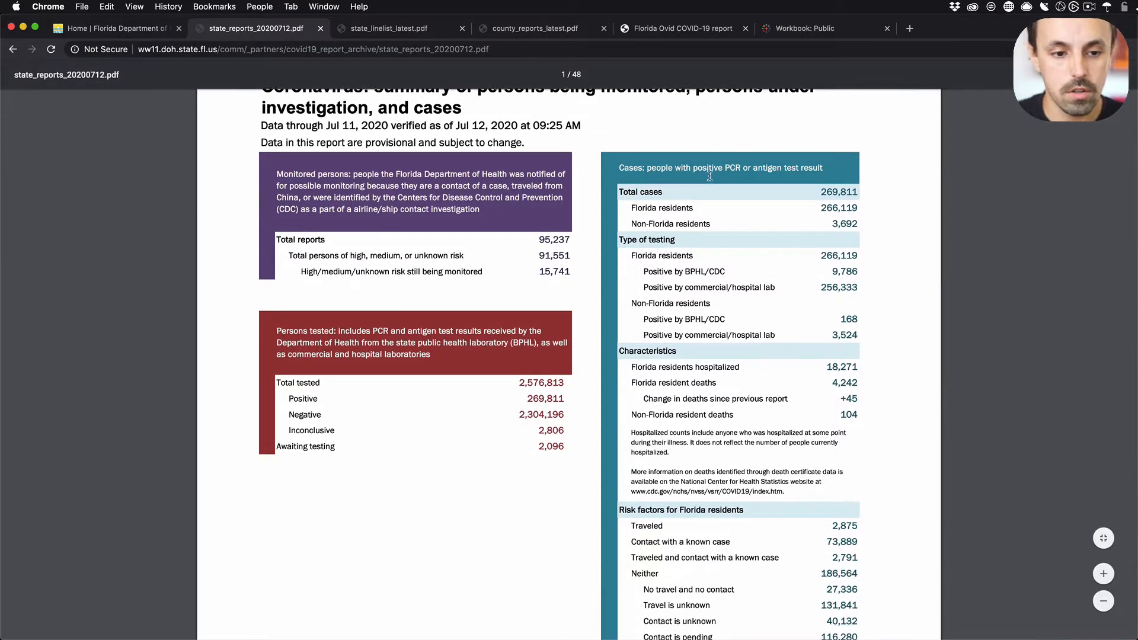
scroll(708, 172, "up", 1)
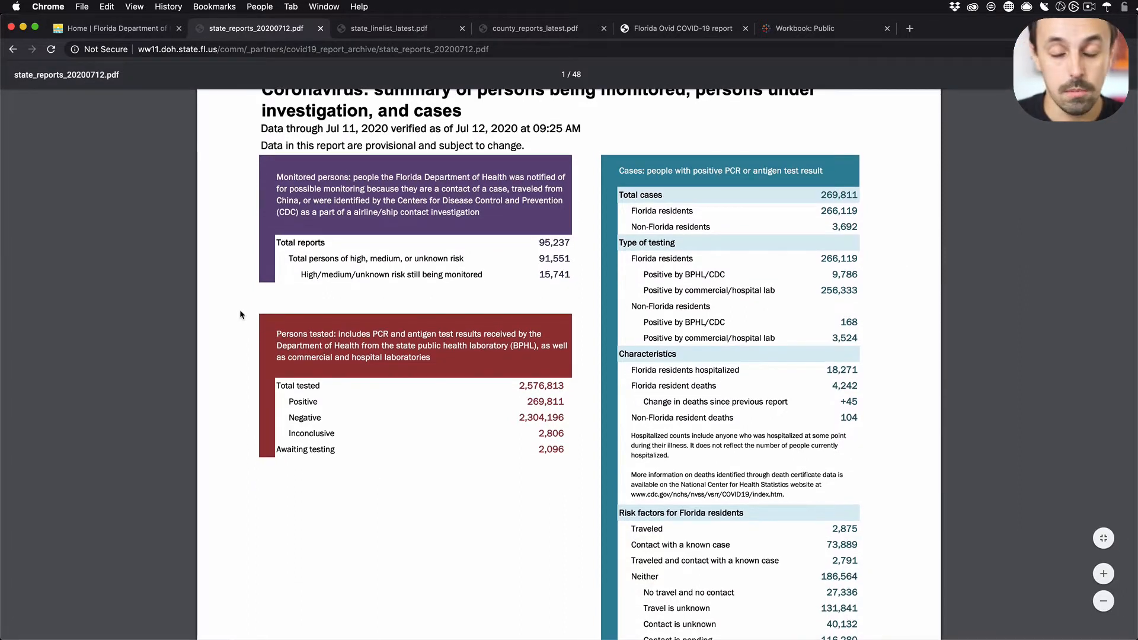
left_click_drag(277, 334, 335, 334)
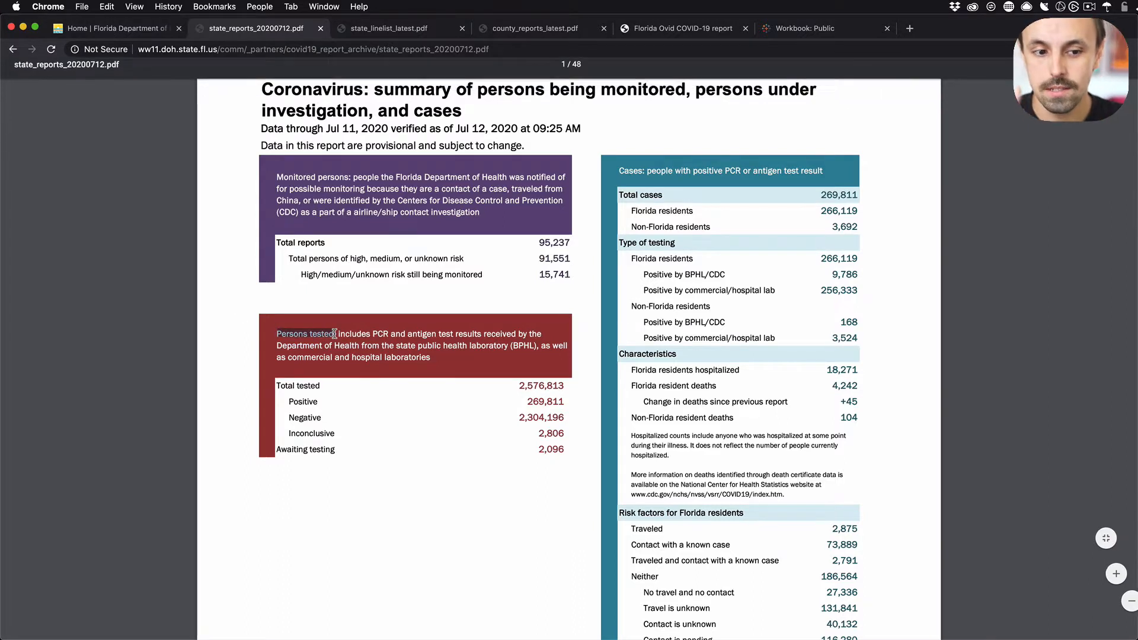
left_click(361, 338)
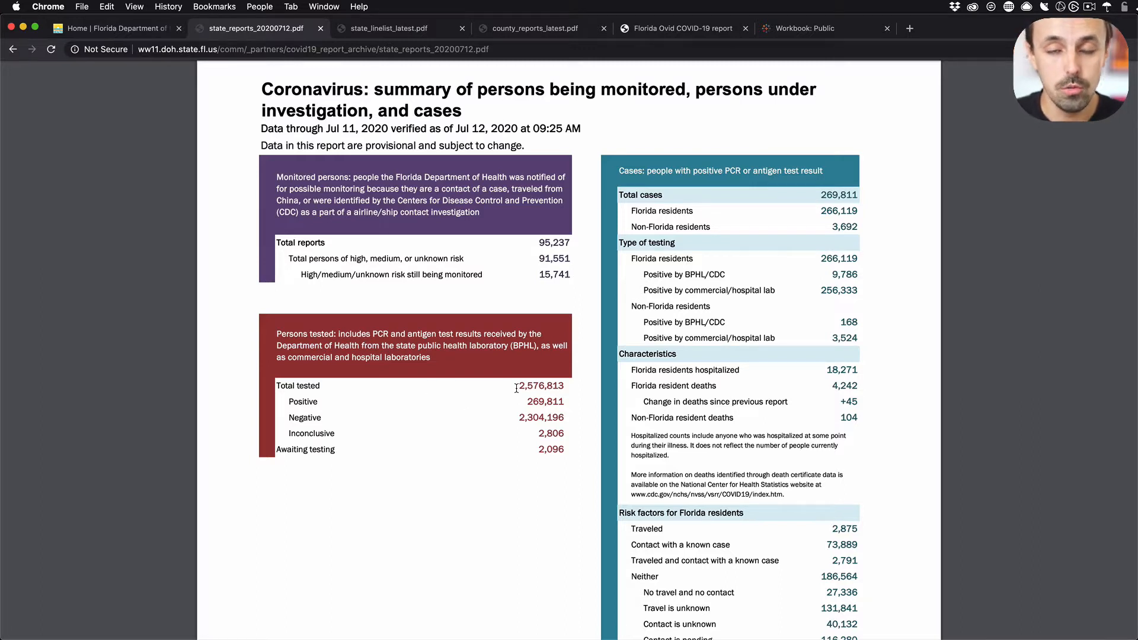
left_click_drag(517, 387, 562, 386)
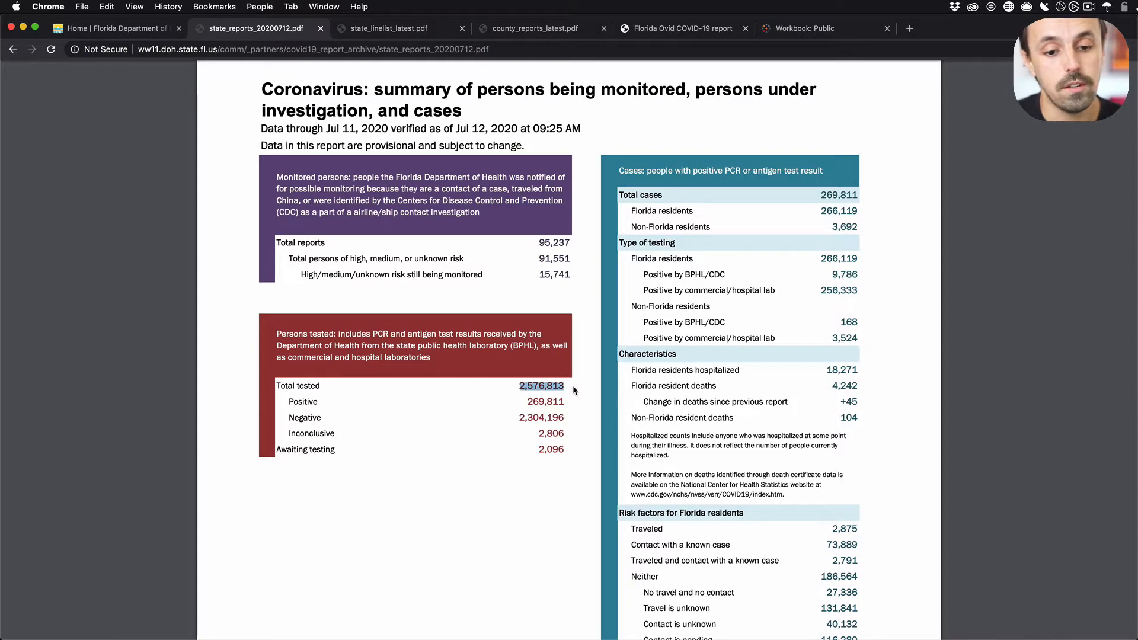
left_click(574, 386)
scroll(574, 387, "down", 1)
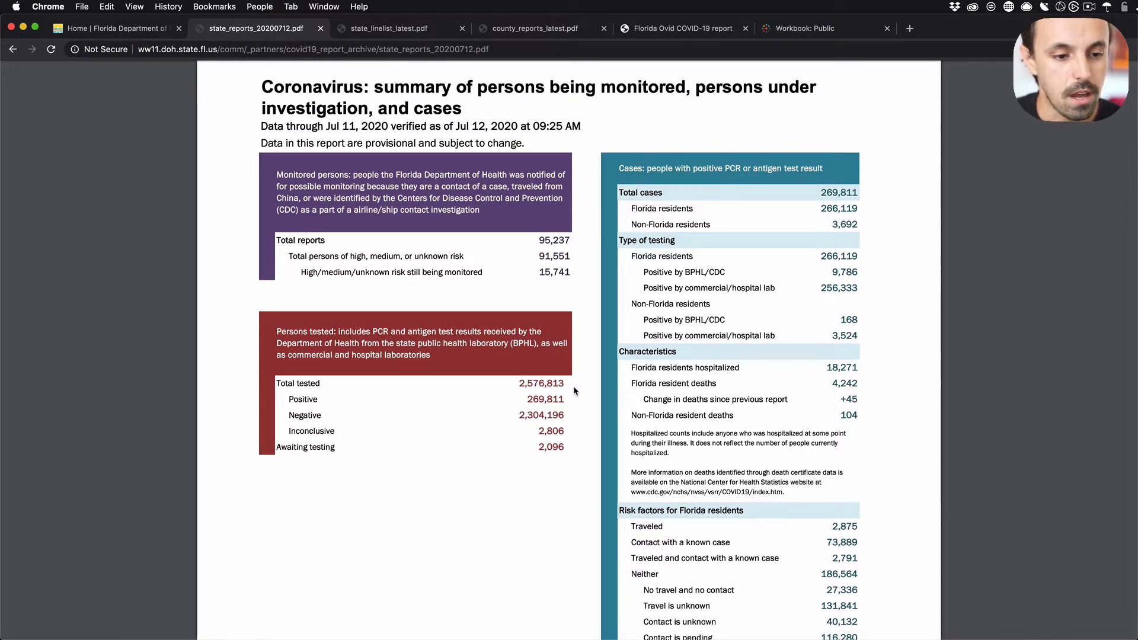
- Examine the test result breakdown under "Persons tested" and the Total cases figure in the Cases section
left_click_drag(515, 382, 566, 446)
left_click(527, 432)
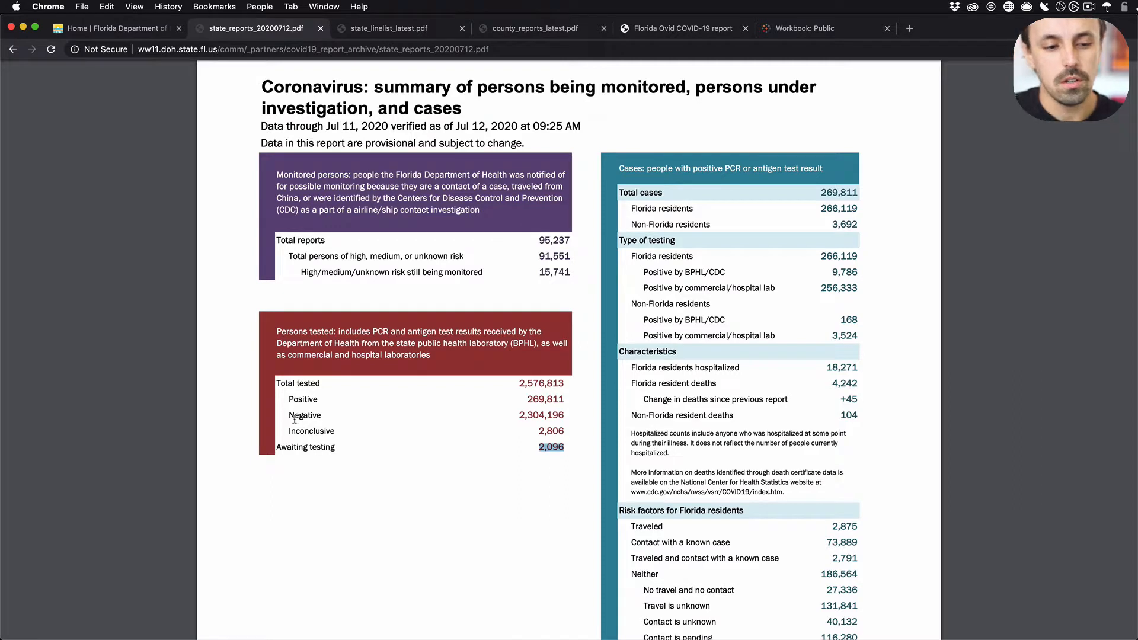
left_click(285, 383)
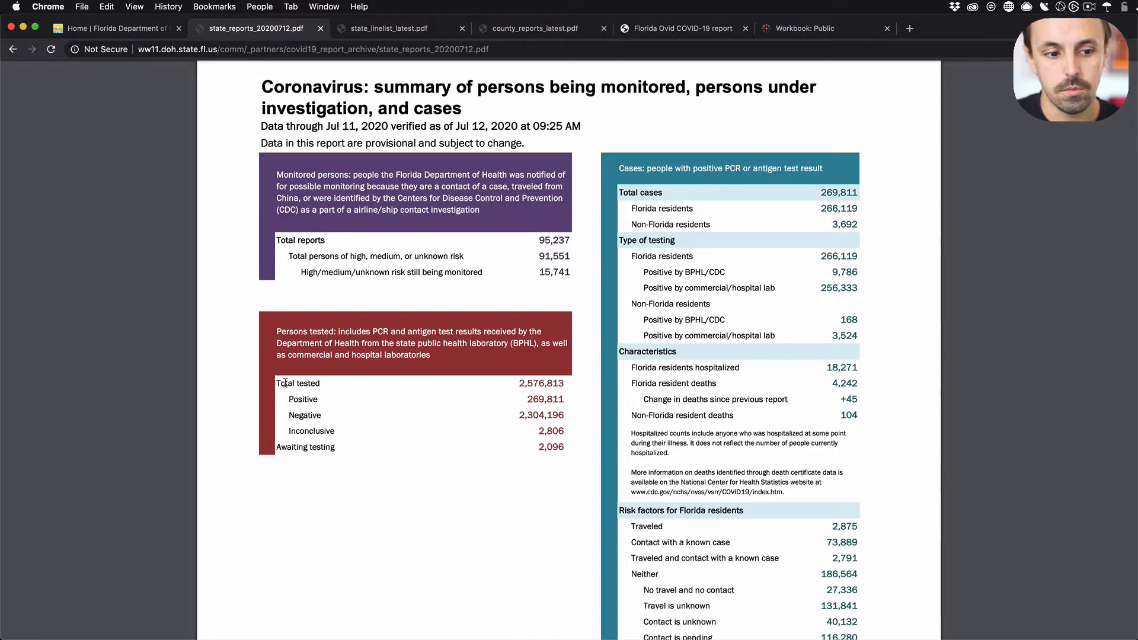
double_click(285, 383)
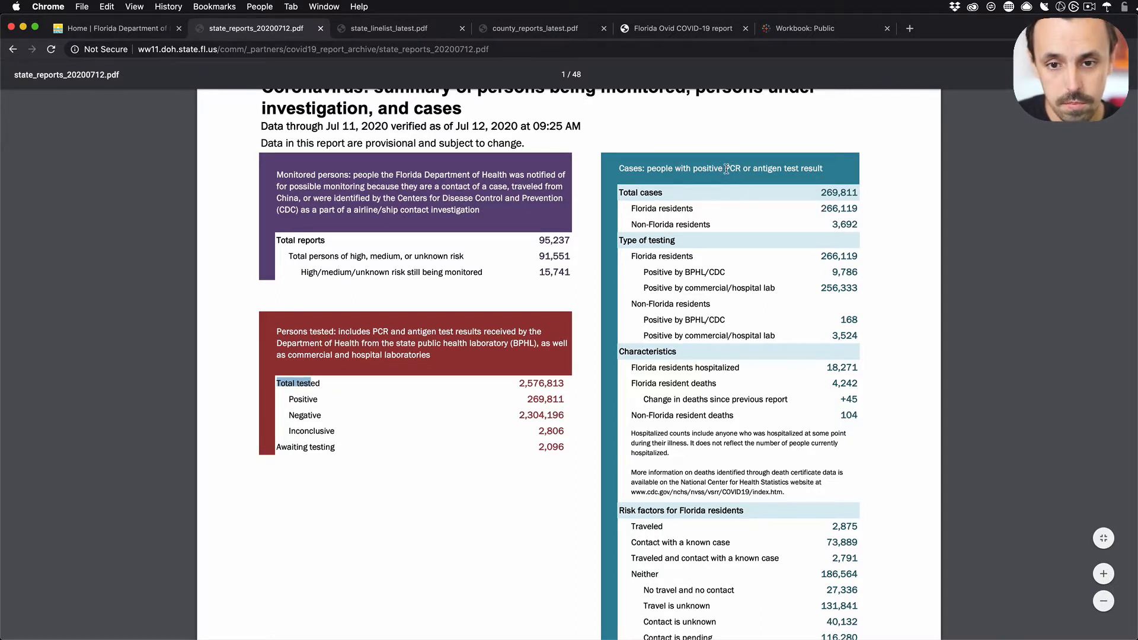
left_click_drag(725, 168, 876, 200)
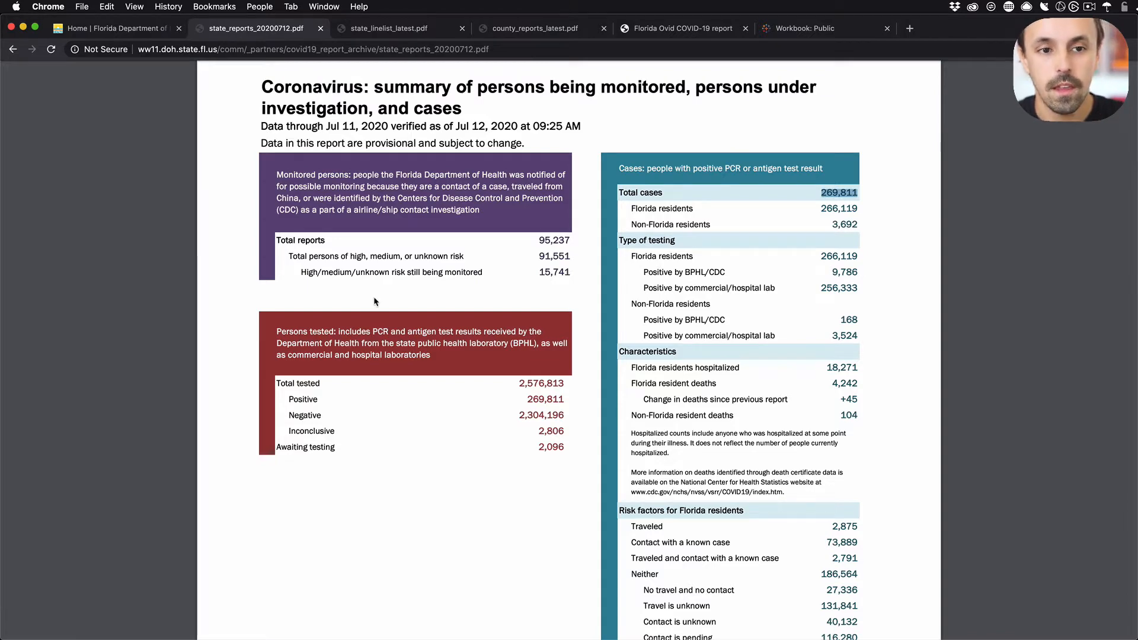
- Switch to the COVID-19 Florida Reports spreadsheet in Numbers and hide the formatting sidebar to show more table columns
key("super+Tab")
key("super+Tab")
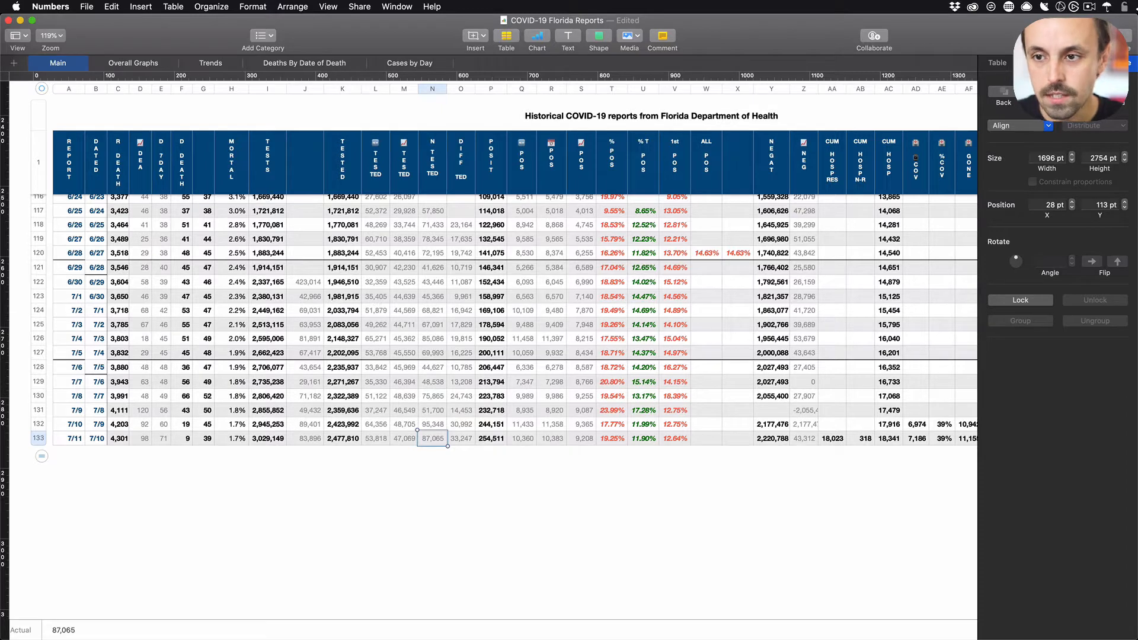
key("alt+super+i")
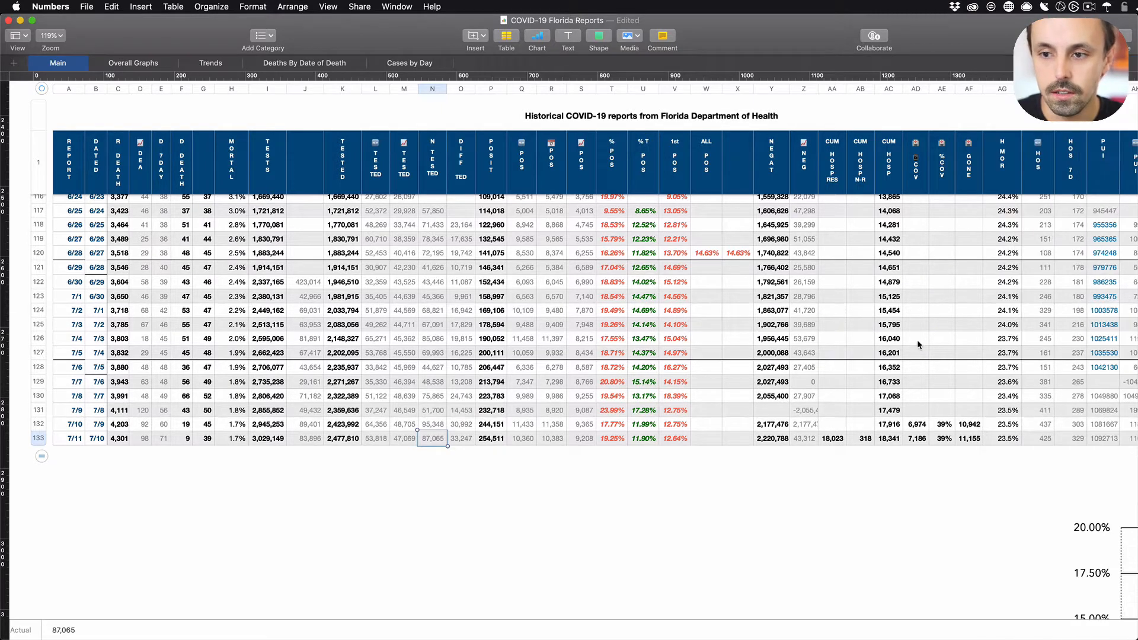
scroll(917, 340, "right", 5)
scroll(916, 340, "left", 5)
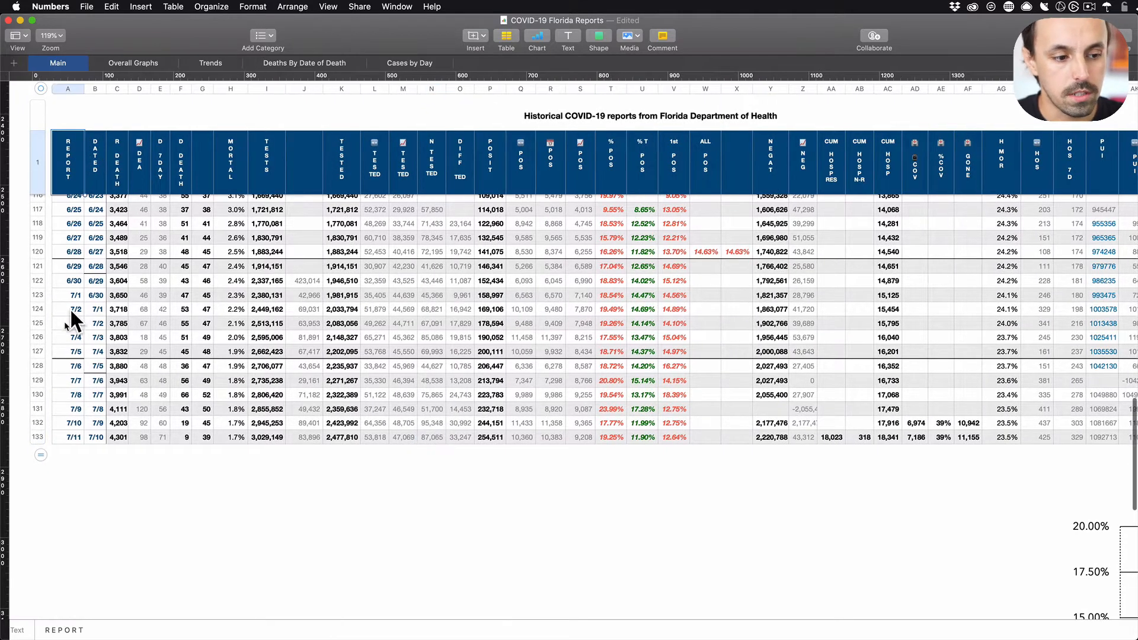
- Extend the historical reports table with a new last row for report date 7/12 and data date 7/11
left_click(74, 438)
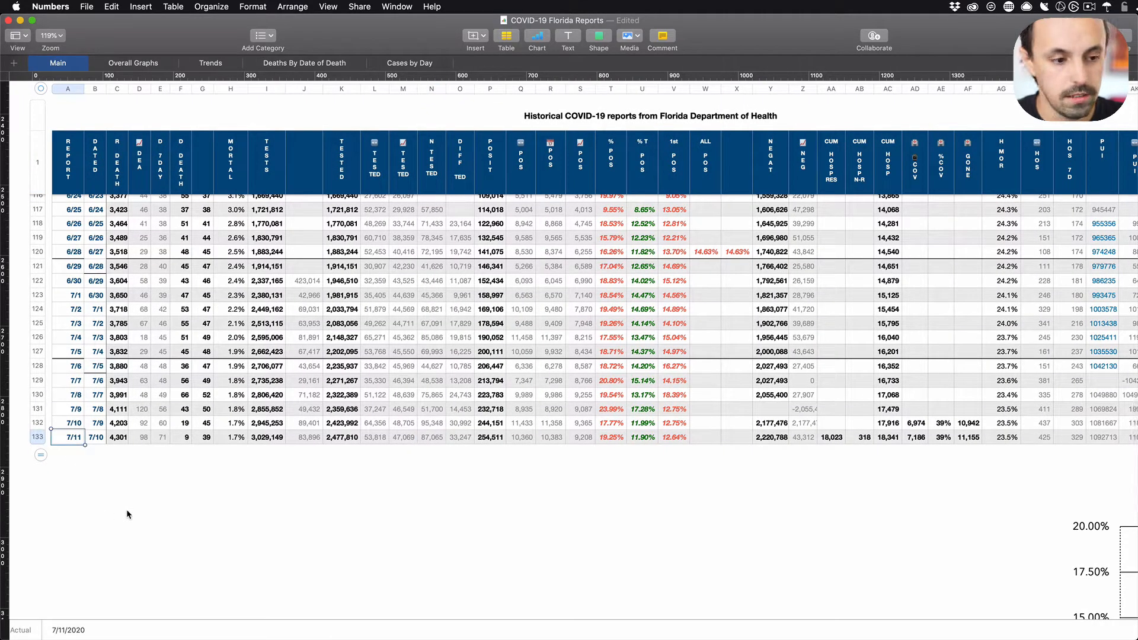
key("Return")
mouse_move(66, 439)
left_mouse_down()
mouse_move(102, 442)
mouse_move(78, 456)
left_mouse_up()
left_click(94, 467)
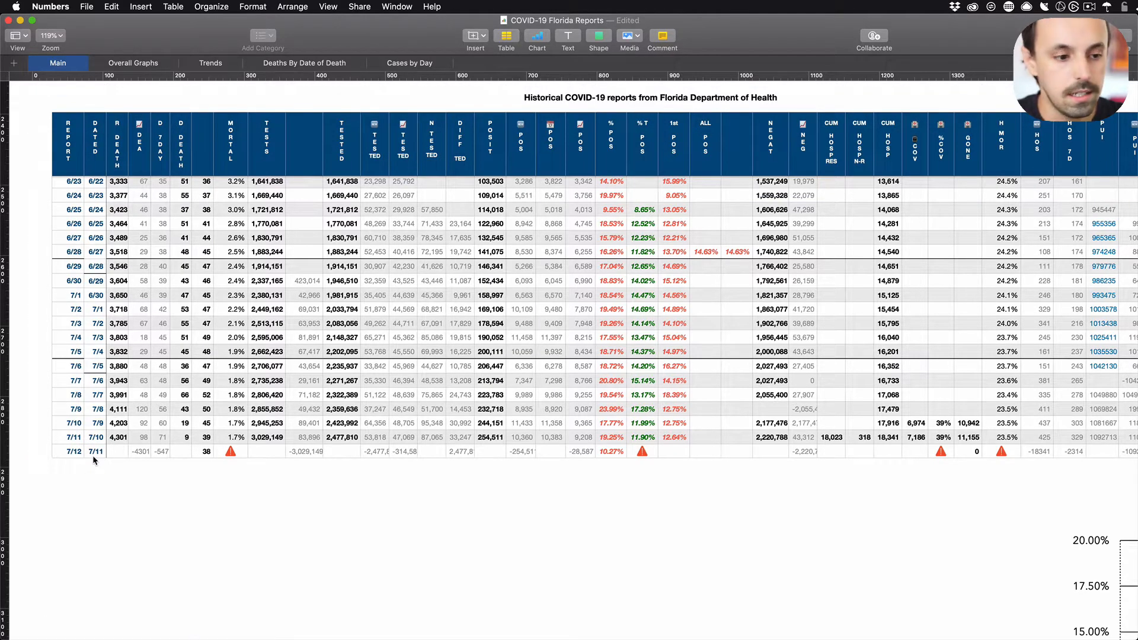
- Check the report and data dates of the earlier July rows and the 7/12 row, and select the 7/12 row's resident deaths cell
left_click(75, 354)
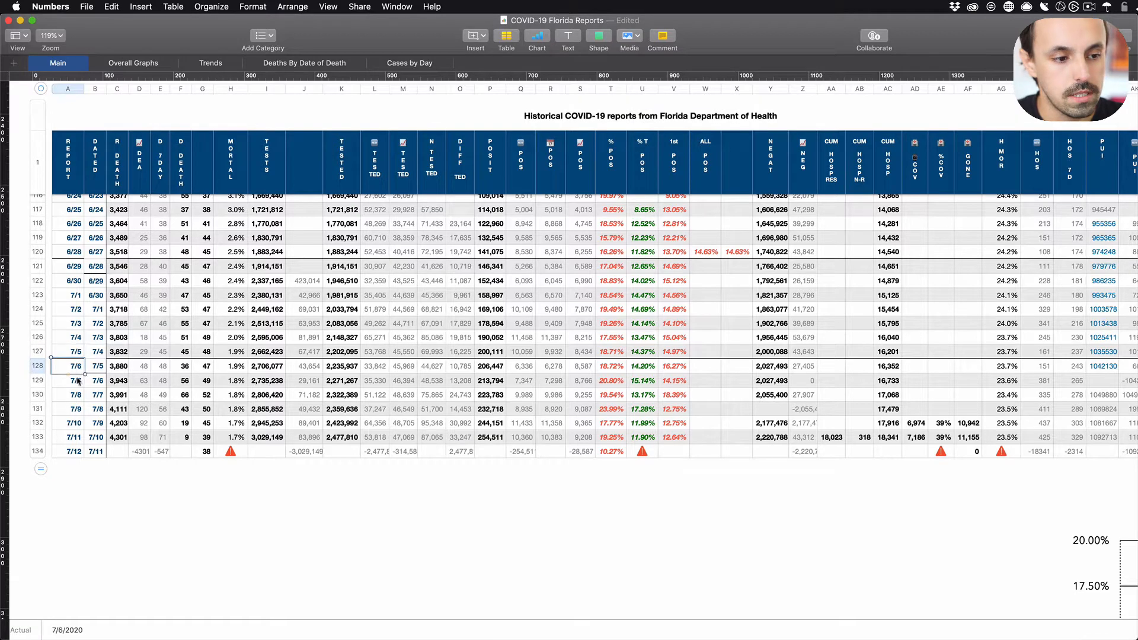
left_click(76, 454)
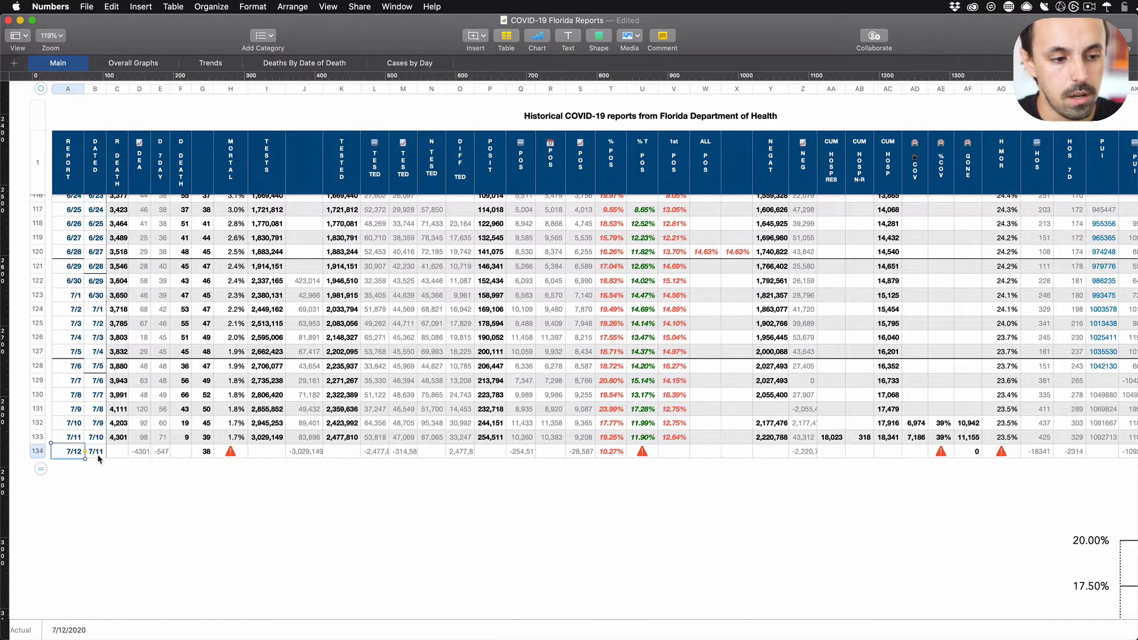
left_click(76, 370)
left_click(89, 382)
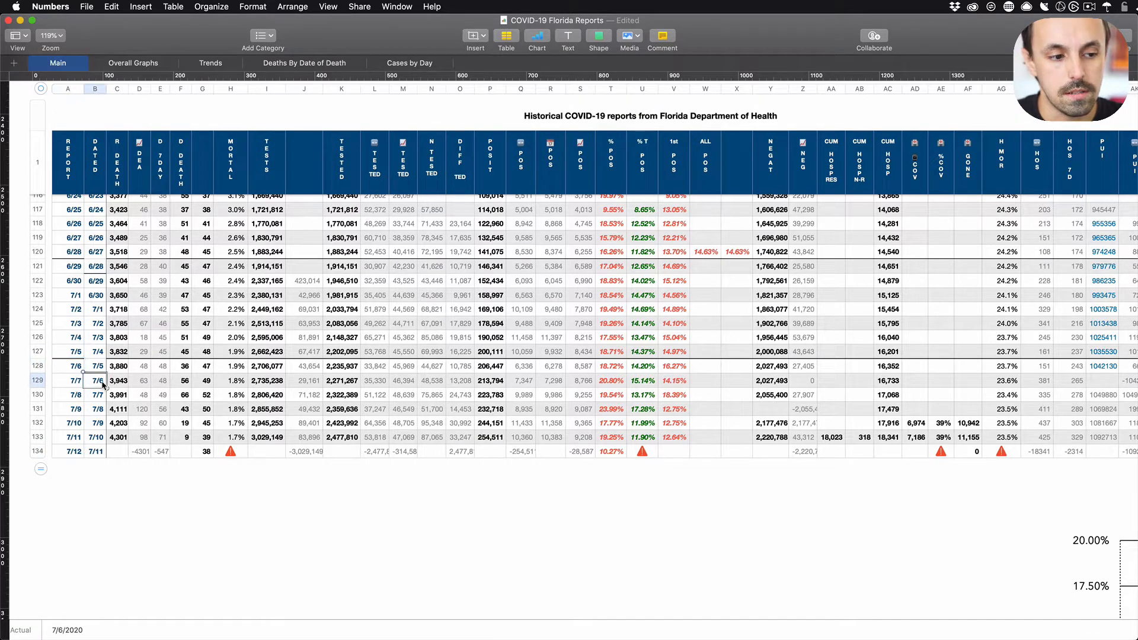
left_click(78, 457)
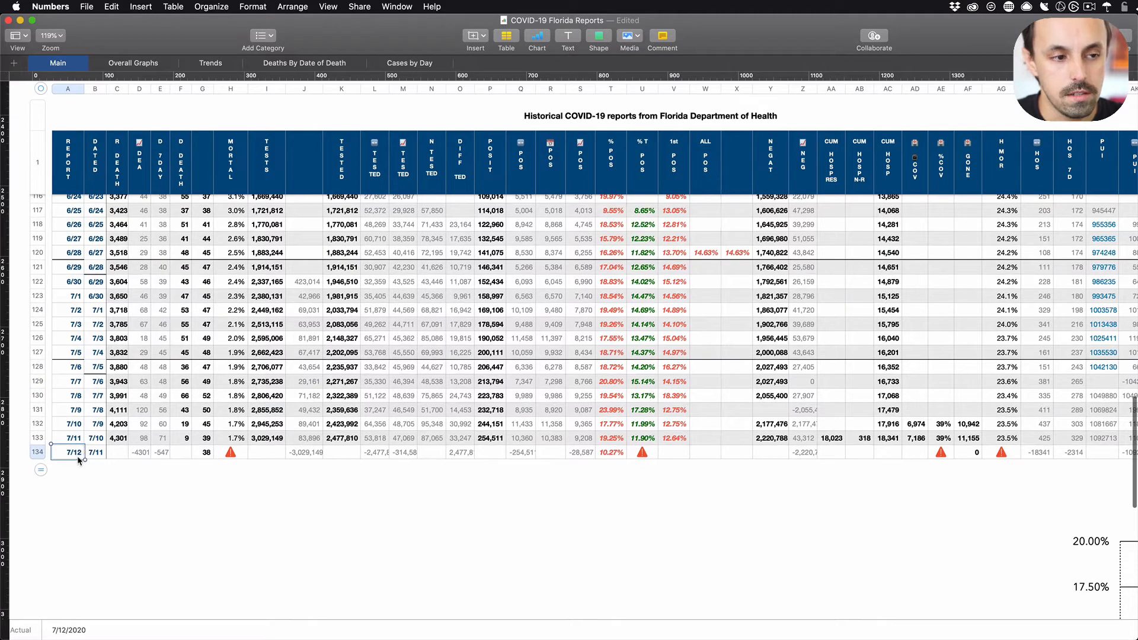
left_click(97, 454)
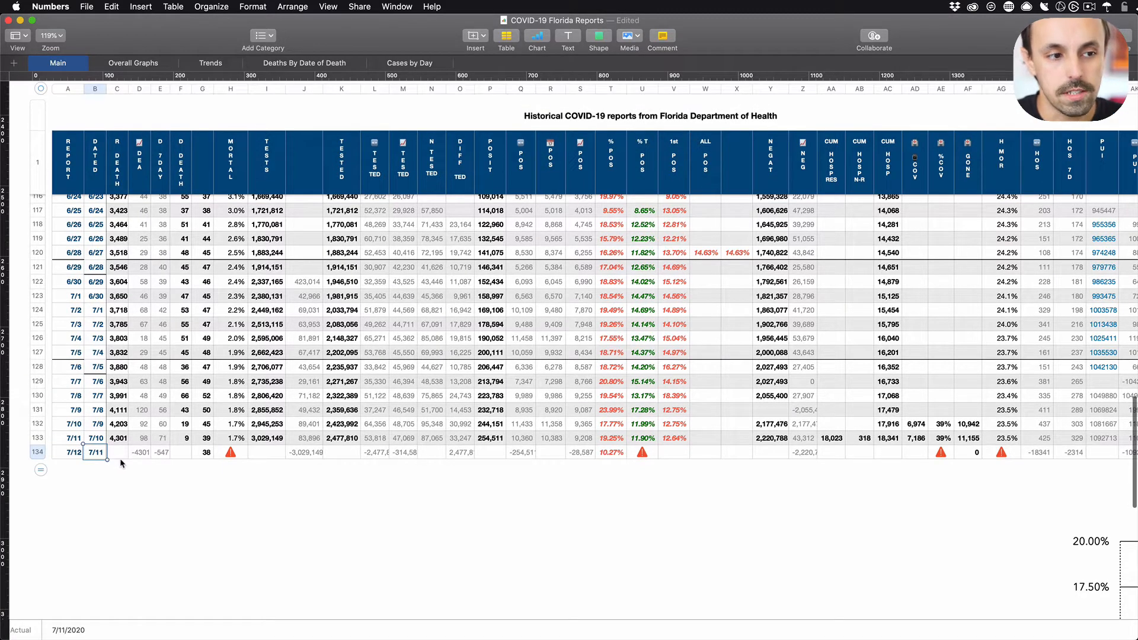
left_click(114, 453)
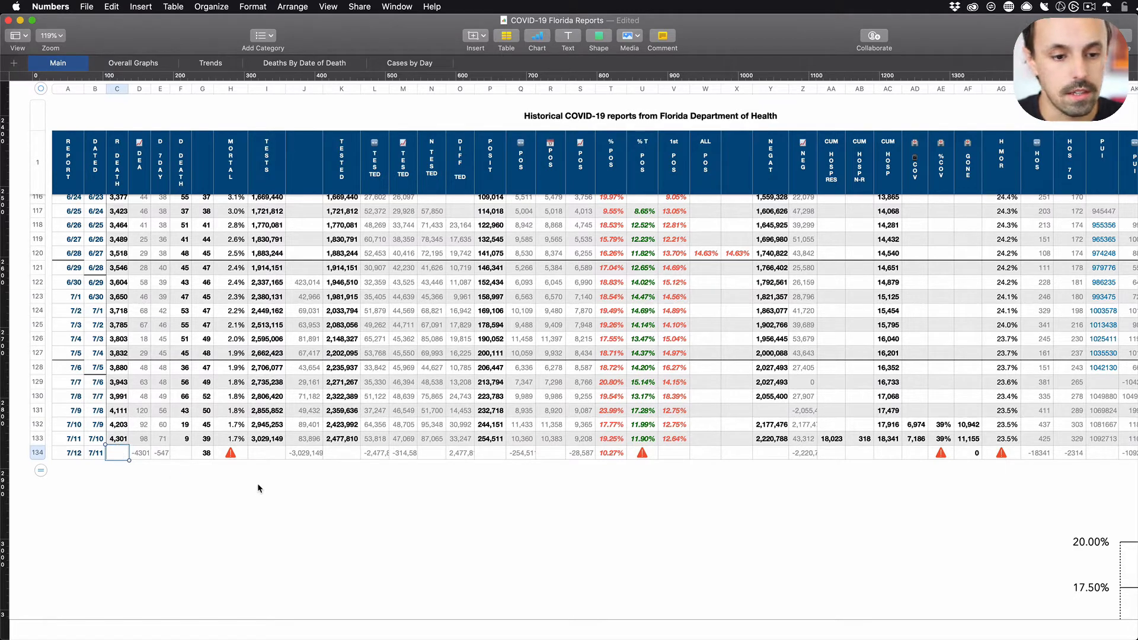
- Switch to the July 12 state report in Chrome and search it for "death"
key("super+Tab")
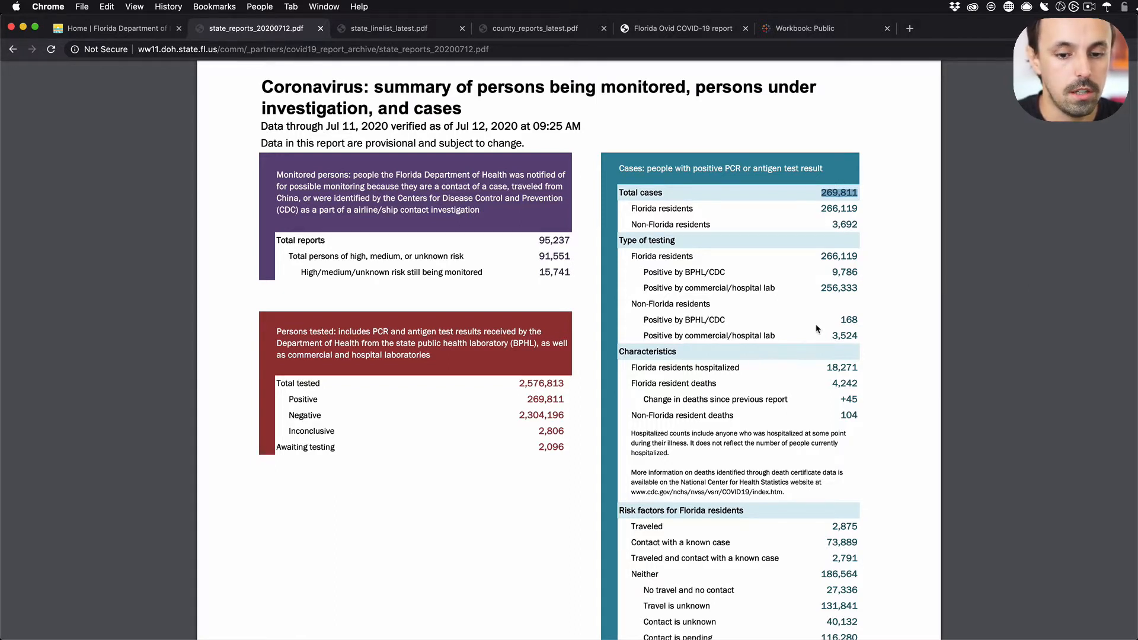
left_click(739, 334)
key("super+f")
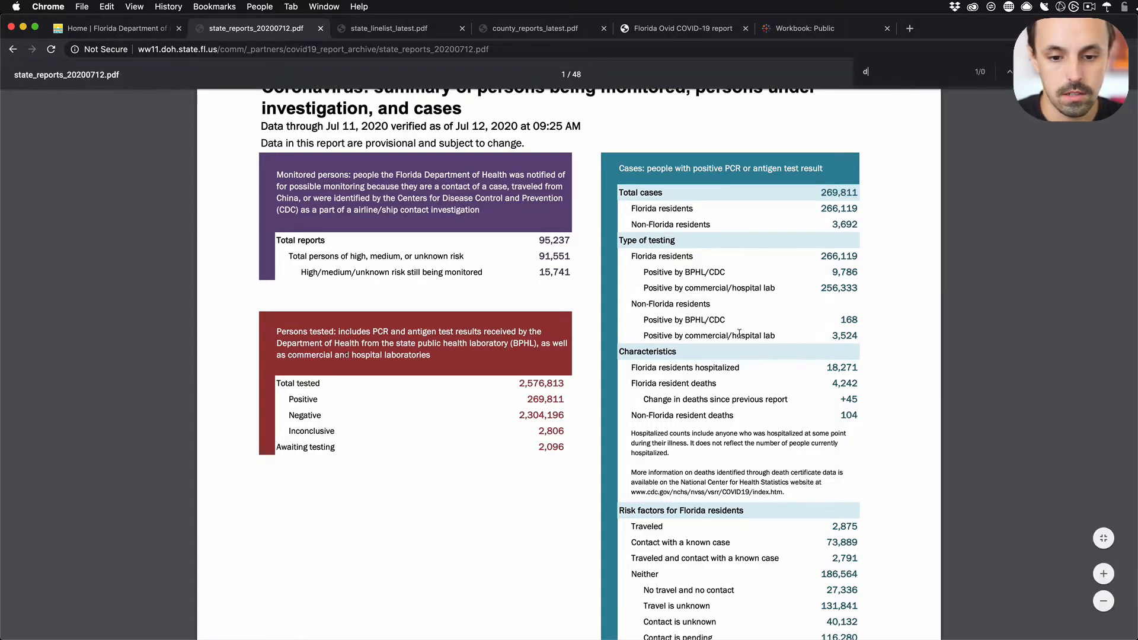
type("death")
key("Return")
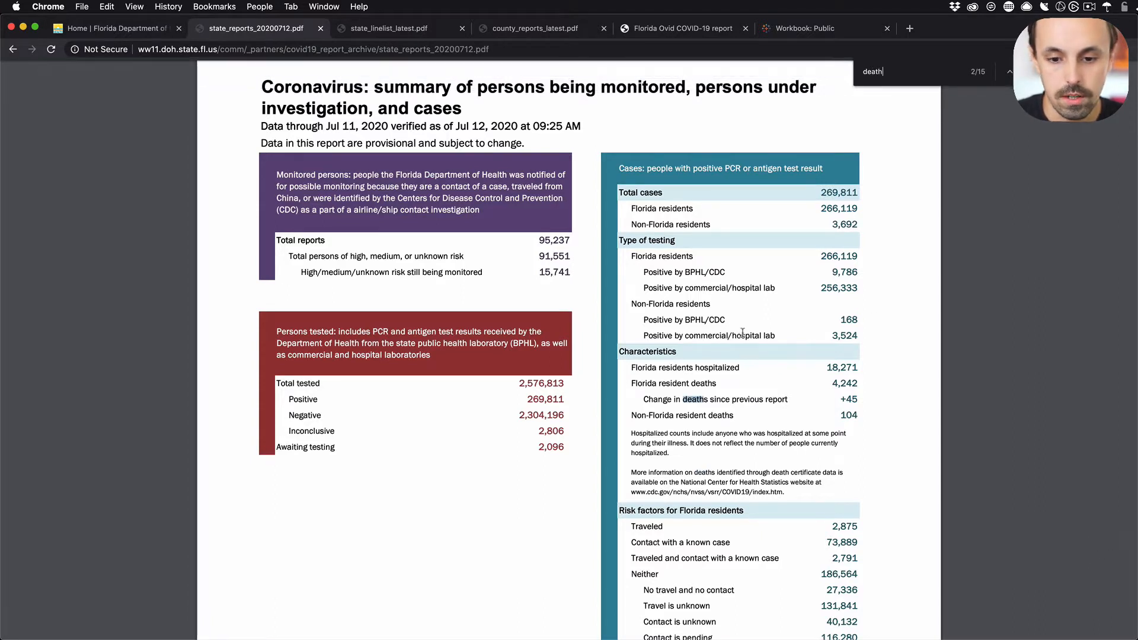
- Examine the Florida resident deaths figure and the change in deaths since the previous report
left_click_drag(832, 367, 816, 379)
left_click(671, 383)
left_click_drag(652, 383, 733, 391)
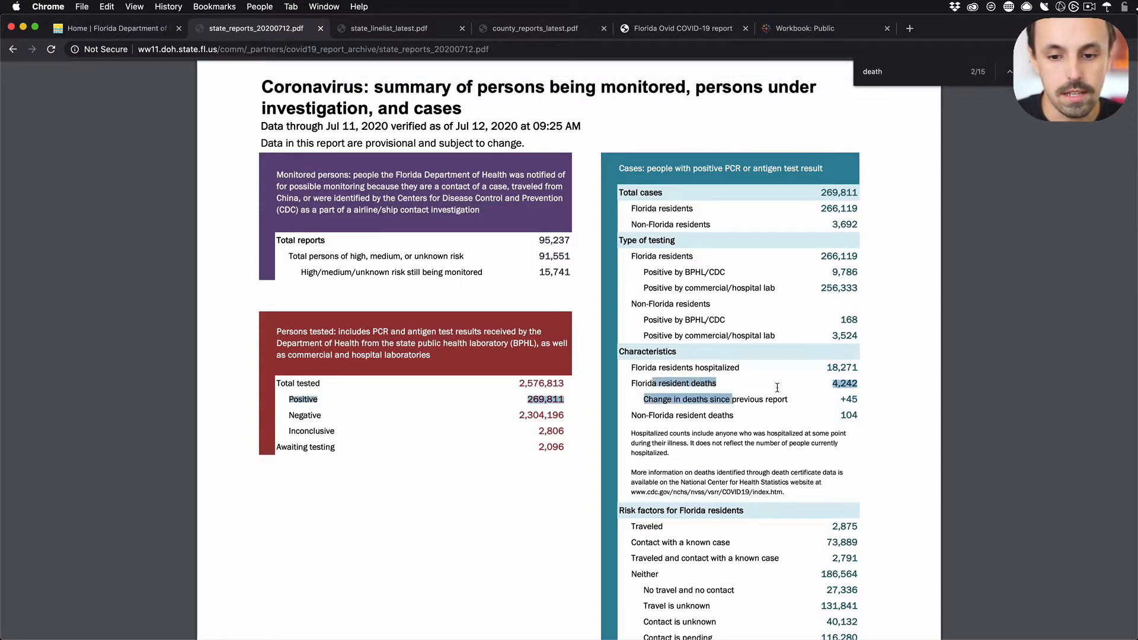
left_click(773, 384)
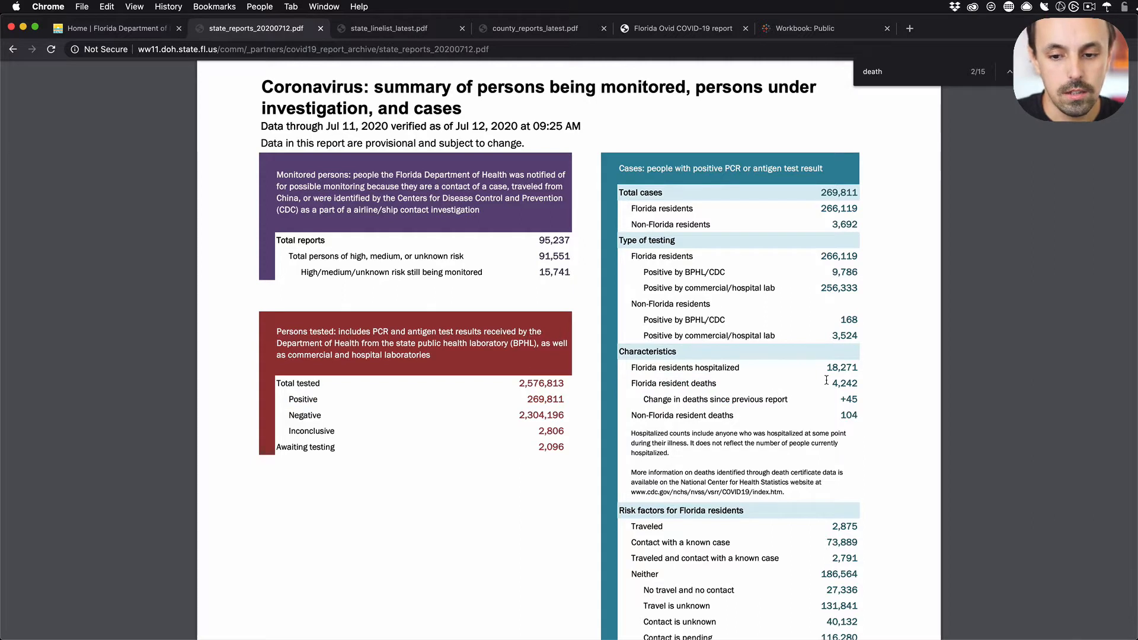
left_click_drag(830, 382, 857, 399)
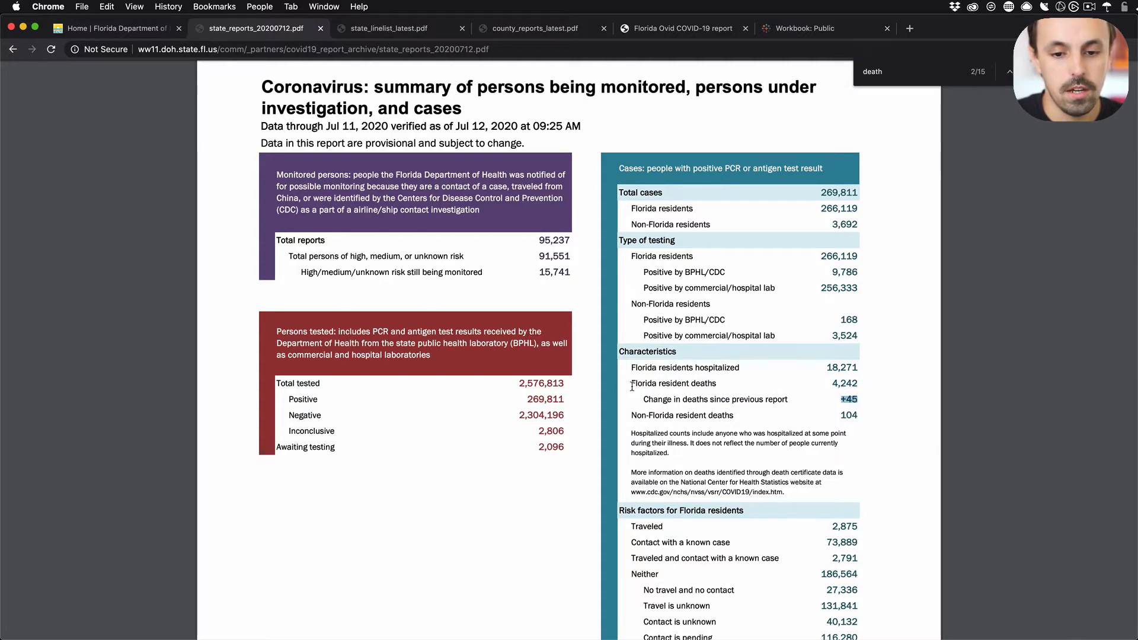
left_click_drag(632, 386, 682, 401)
left_click(665, 394)
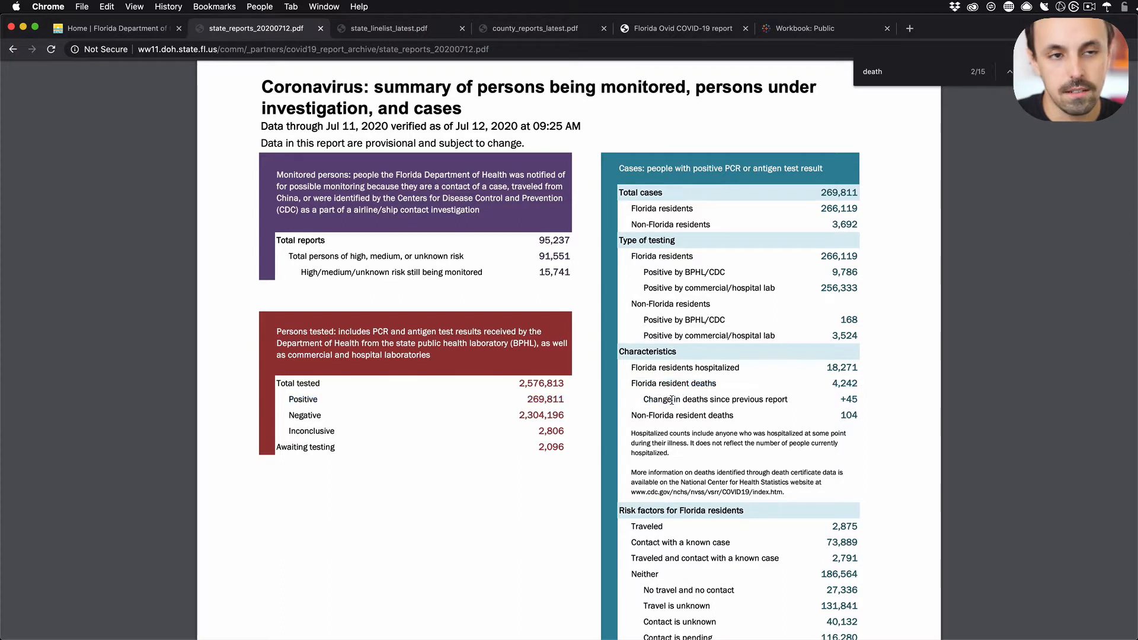
- Calculate non-Florida plus Florida resident deaths as 104 + 4242 in the launcher, close it and the search, and examine the Cases heading
left_click_drag(835, 414, 860, 417)
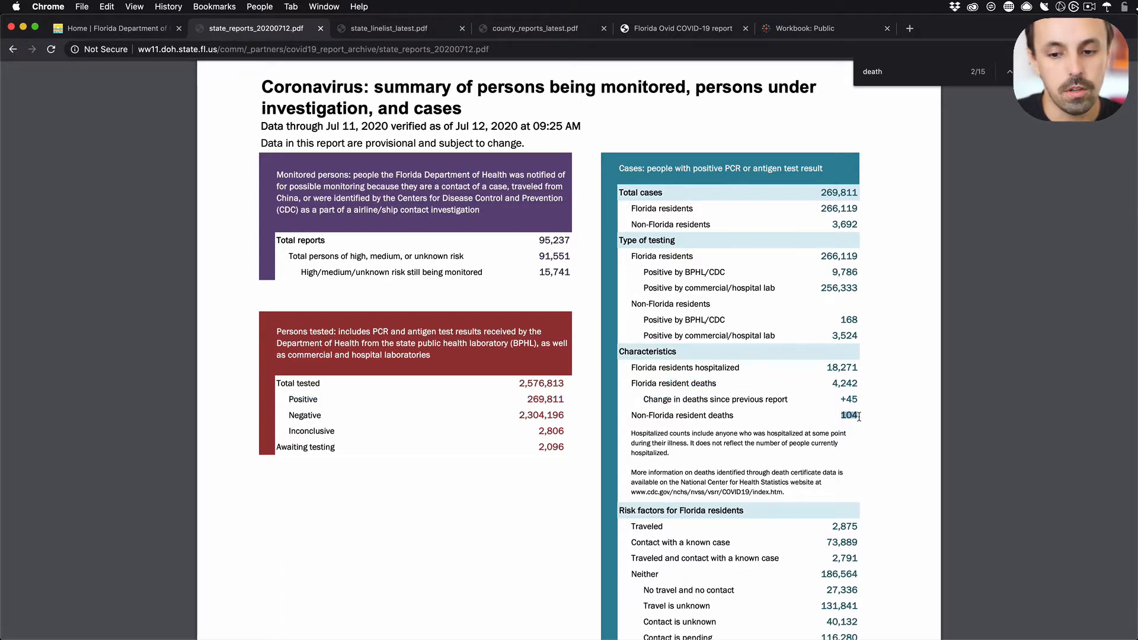
key("super+space")
type("104 ")
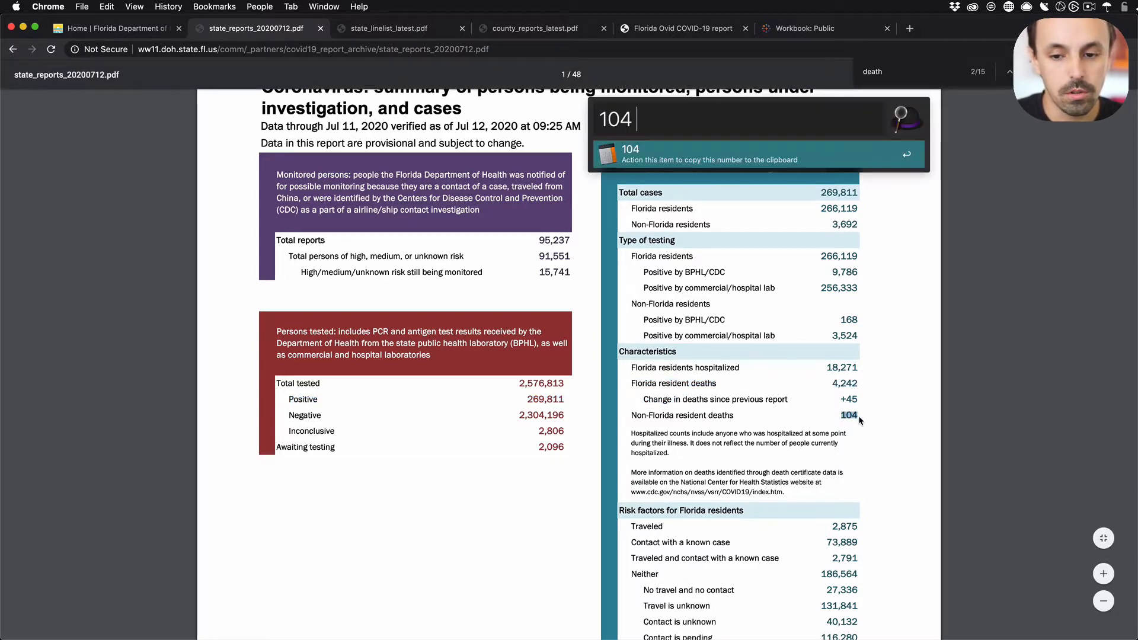
type("+ 4242")
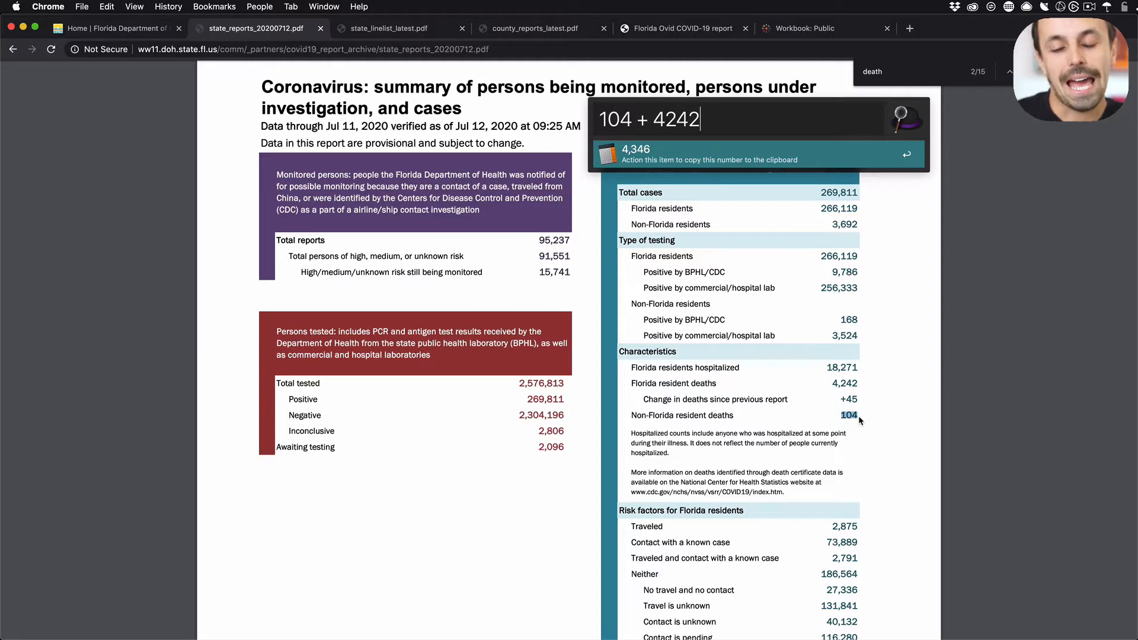
key("Escape")
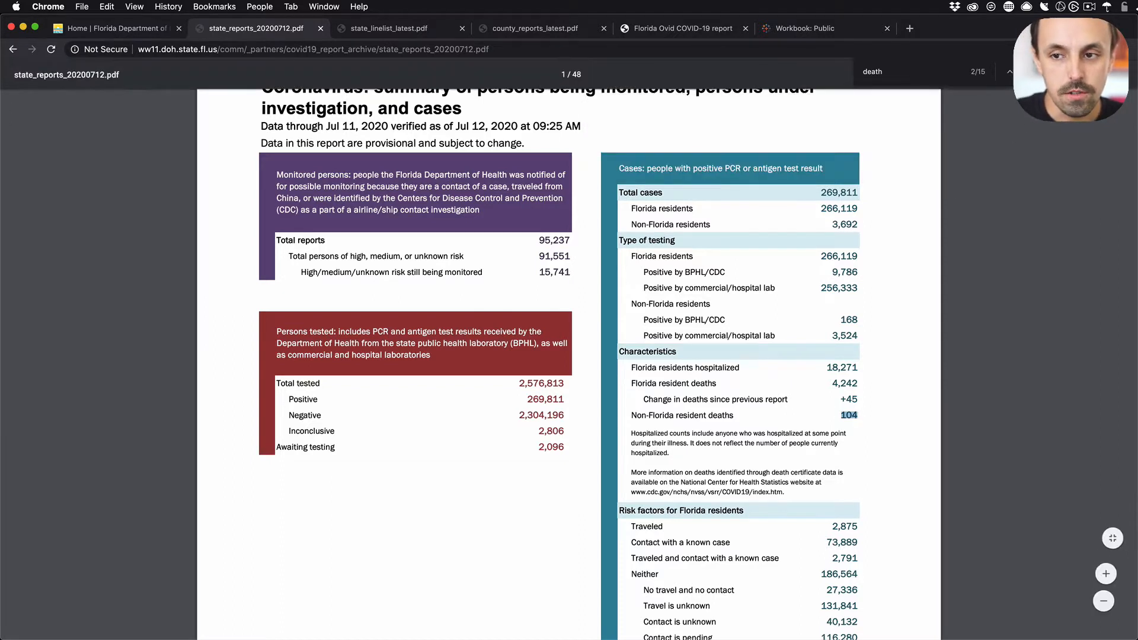
key("Escape")
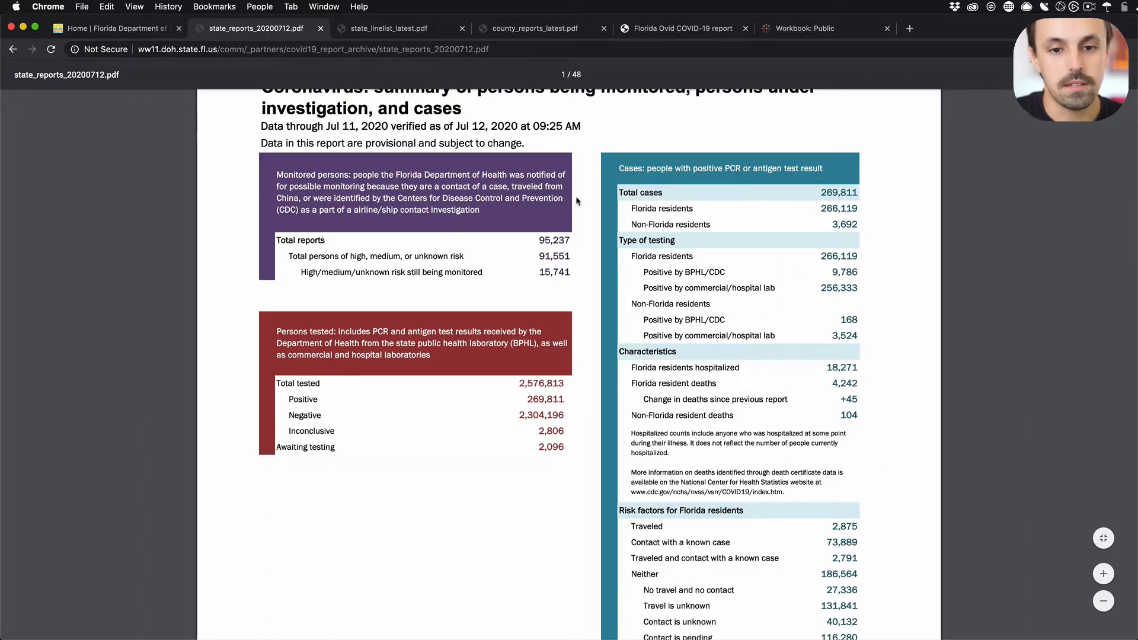
left_click_drag(617, 168, 823, 171)
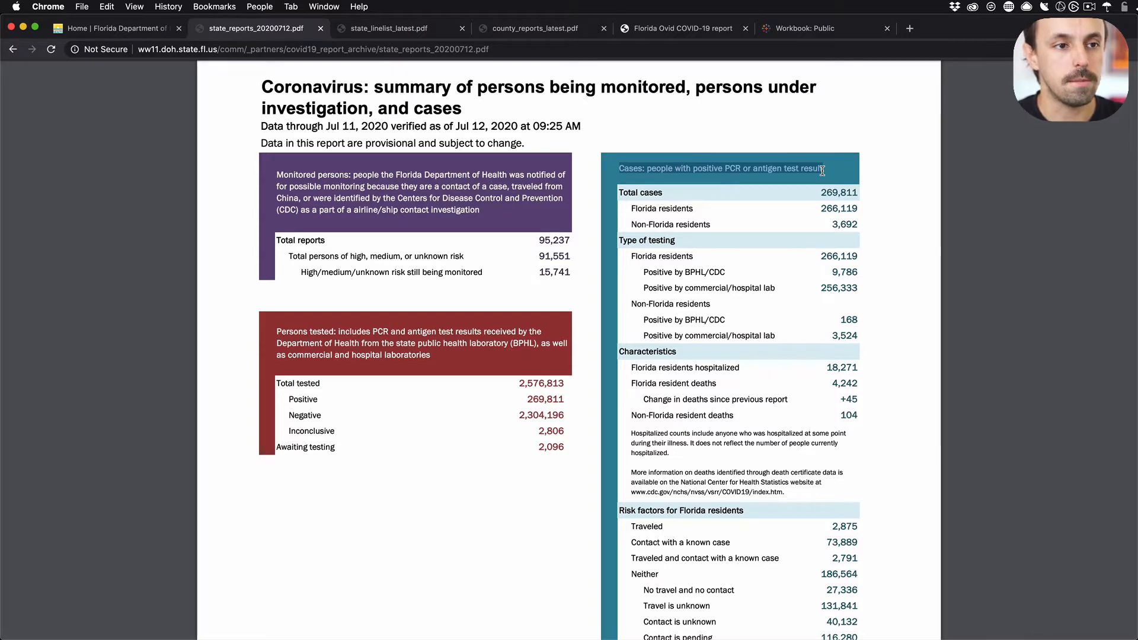
- Go to the state line list document and open its parent directory, covid19_report_archive
left_click(372, 29)
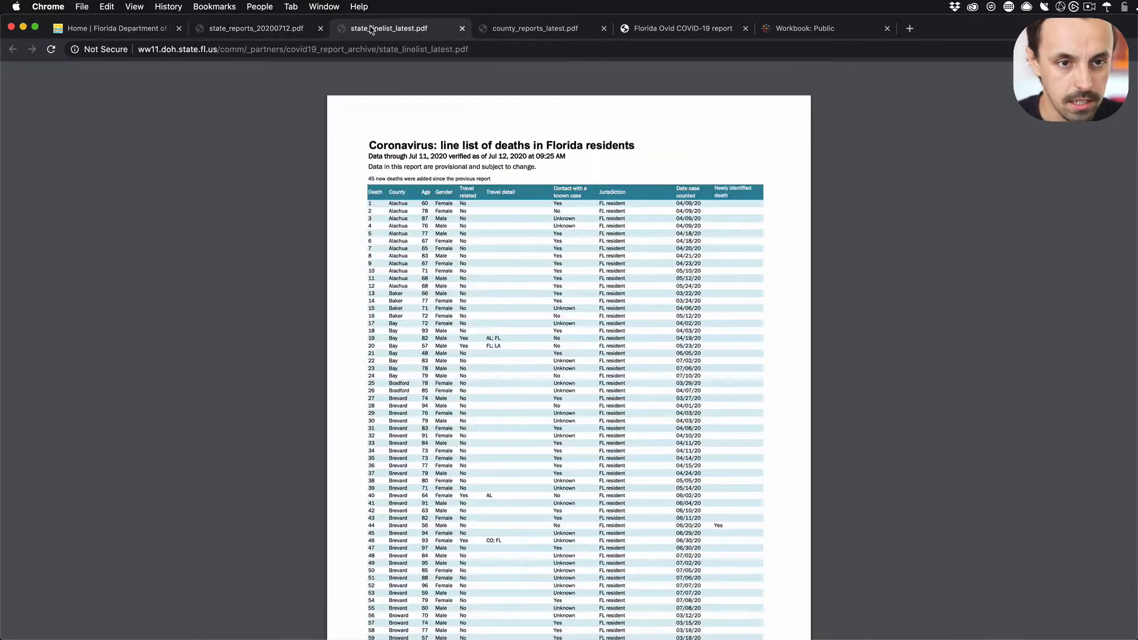
double_click(389, 50)
left_click(451, 49)
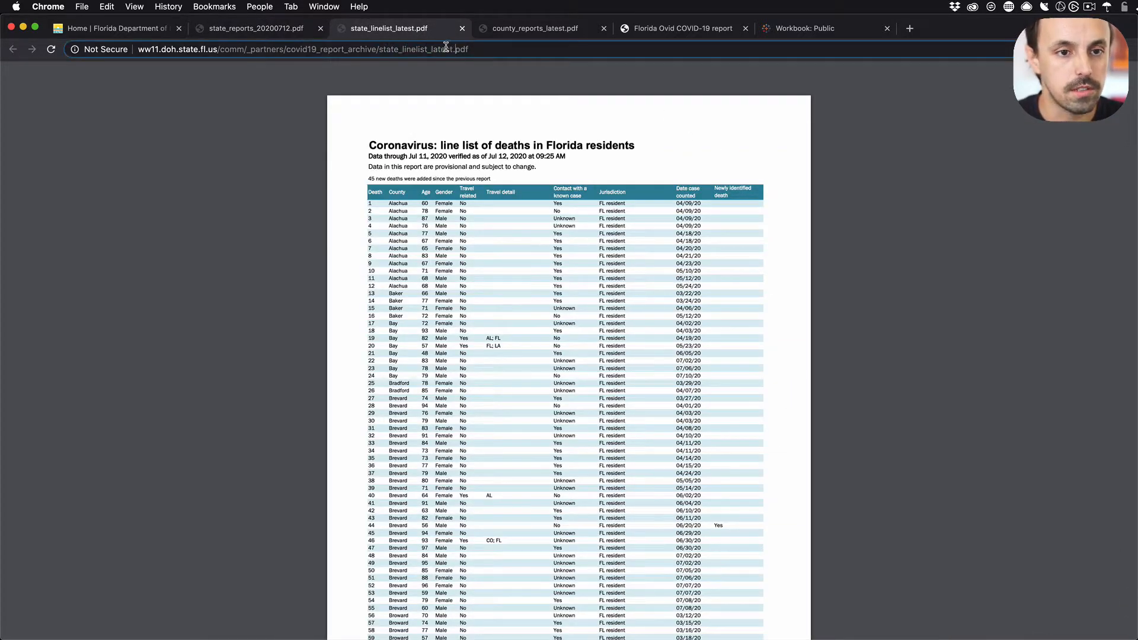
left_click_drag(377, 49, 469, 48)
key("BackSpace")
key("Return")
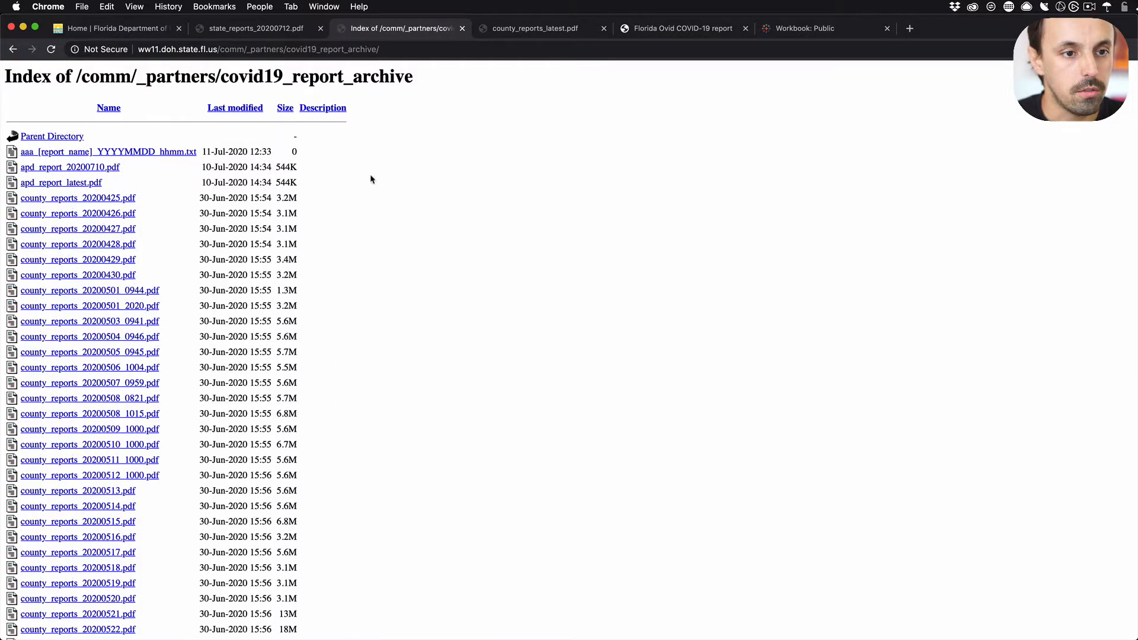
- Search the archive index for "line" and open state_linelist_20200712.pdf
key("super+f")
type("line")
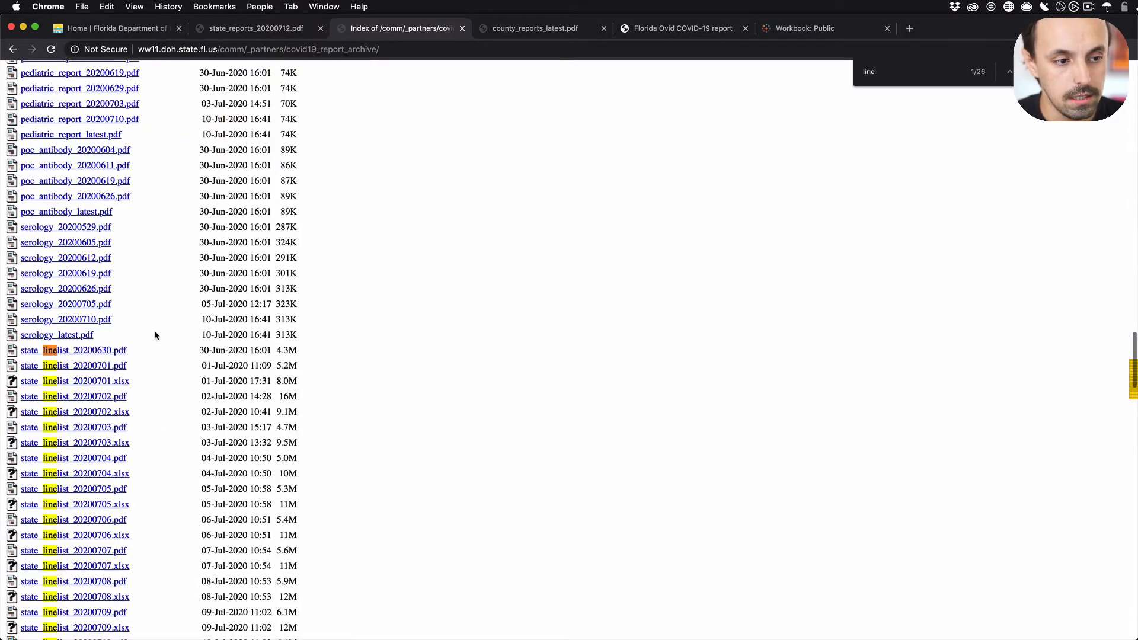
scroll(123, 354, "down", 5)
left_click(103, 402)
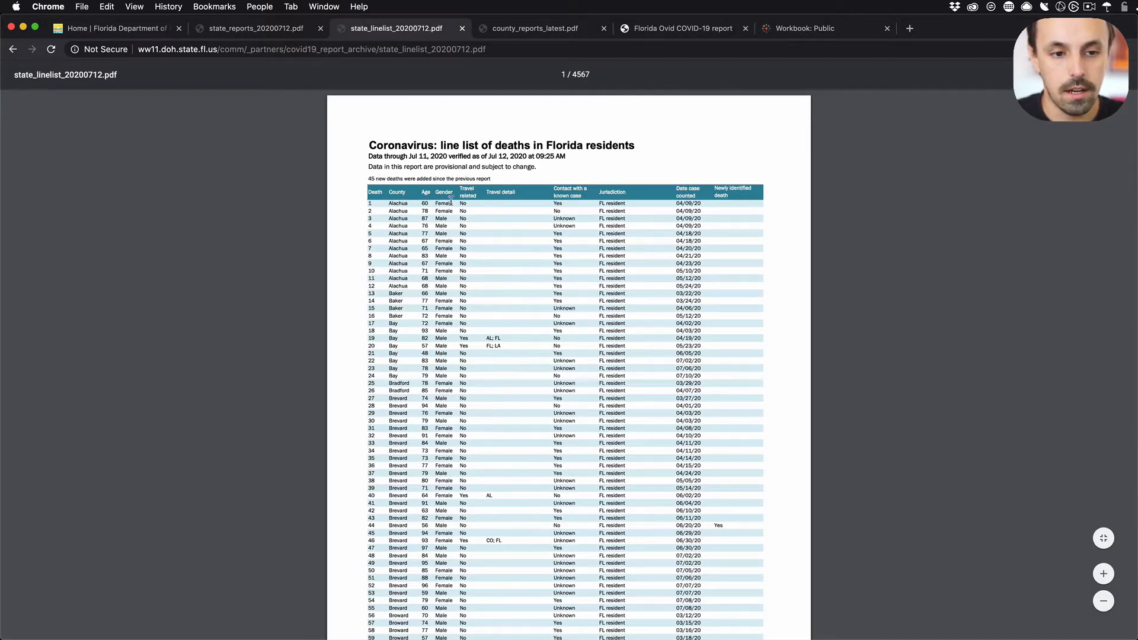
- Enlarge the line list to 200% and examine its new deaths note and the individual Florida resident death entries
key("super+plus")
key("super+plus")
key("super+plus")
key("super+plus")
key("super+plus")
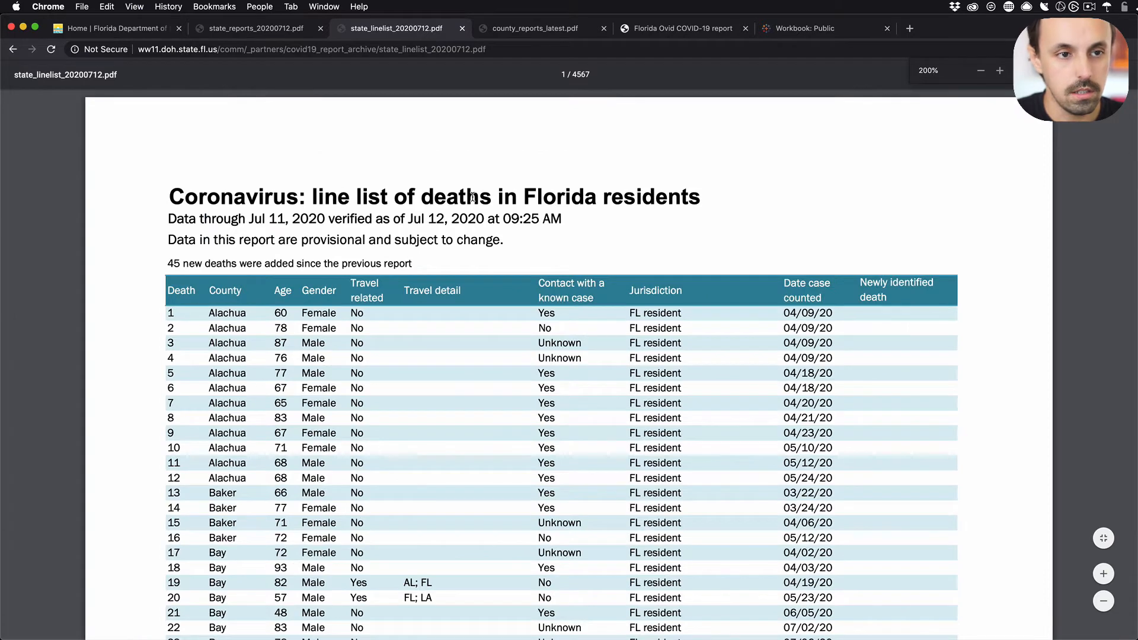
key("ctrl+shift+Tab")
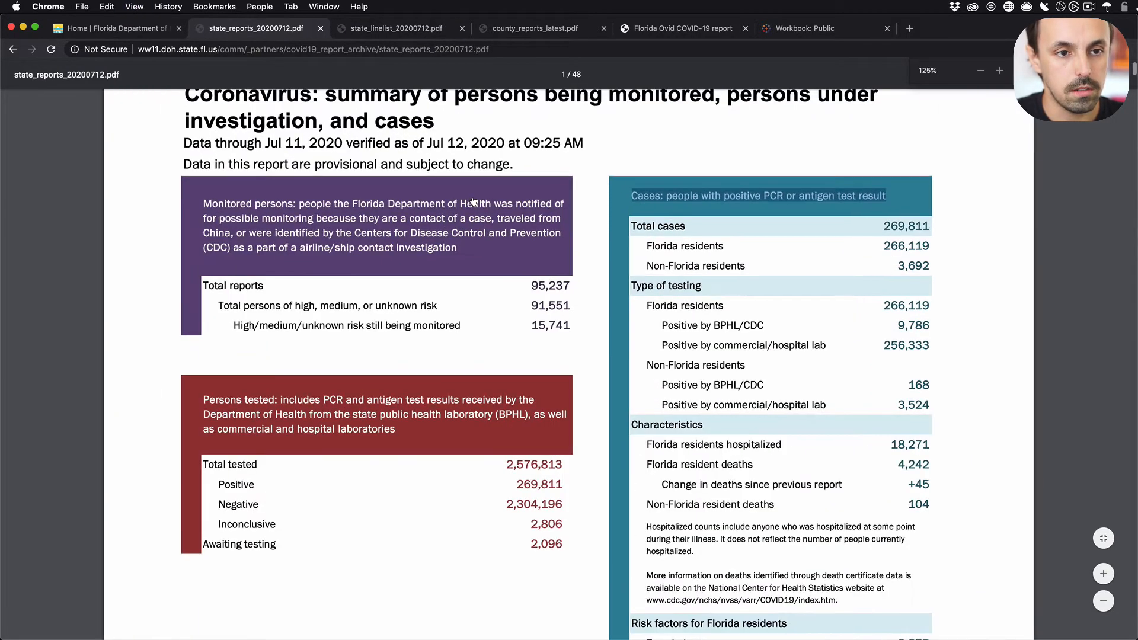
key("ctrl+Tab")
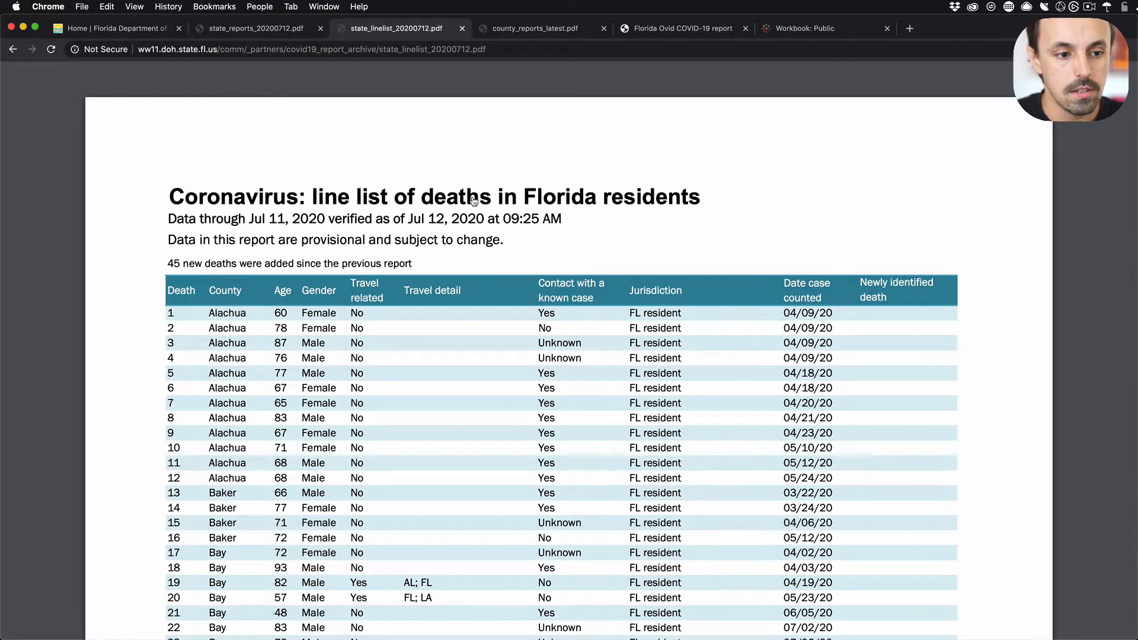
scroll(474, 202, "down", 2)
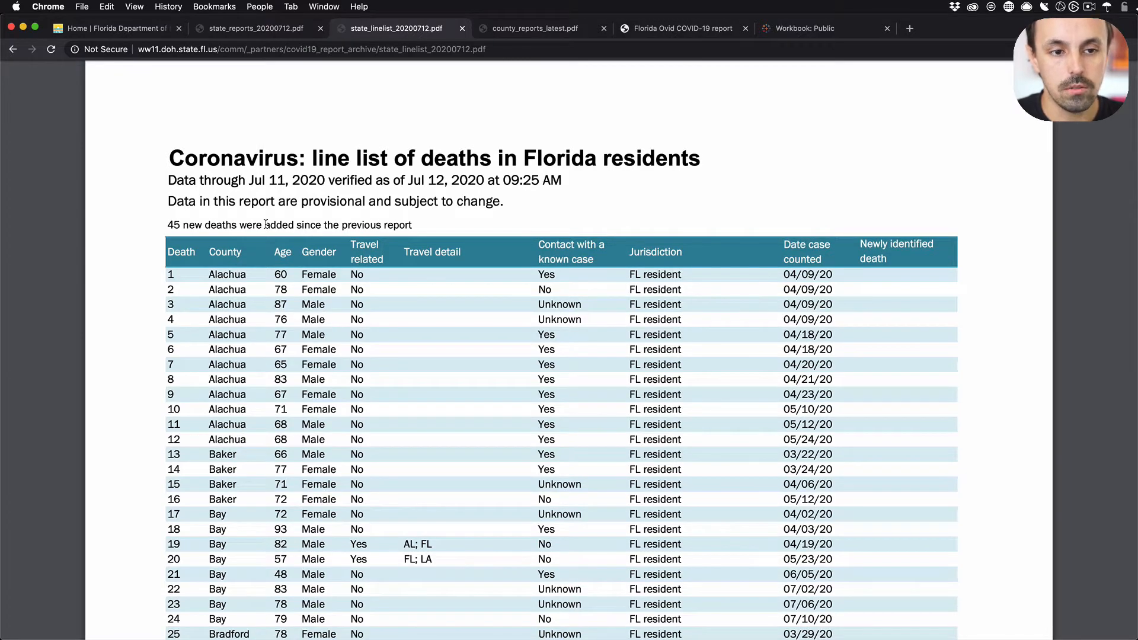
scroll(266, 224, "down", 2)
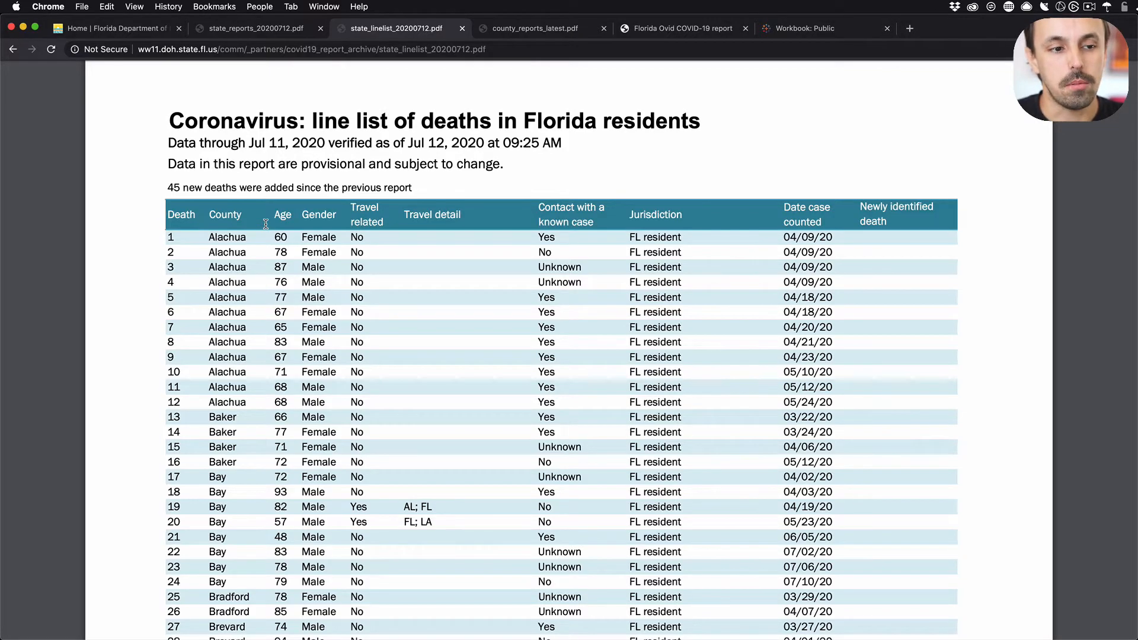
scroll(266, 223, "down", 20)
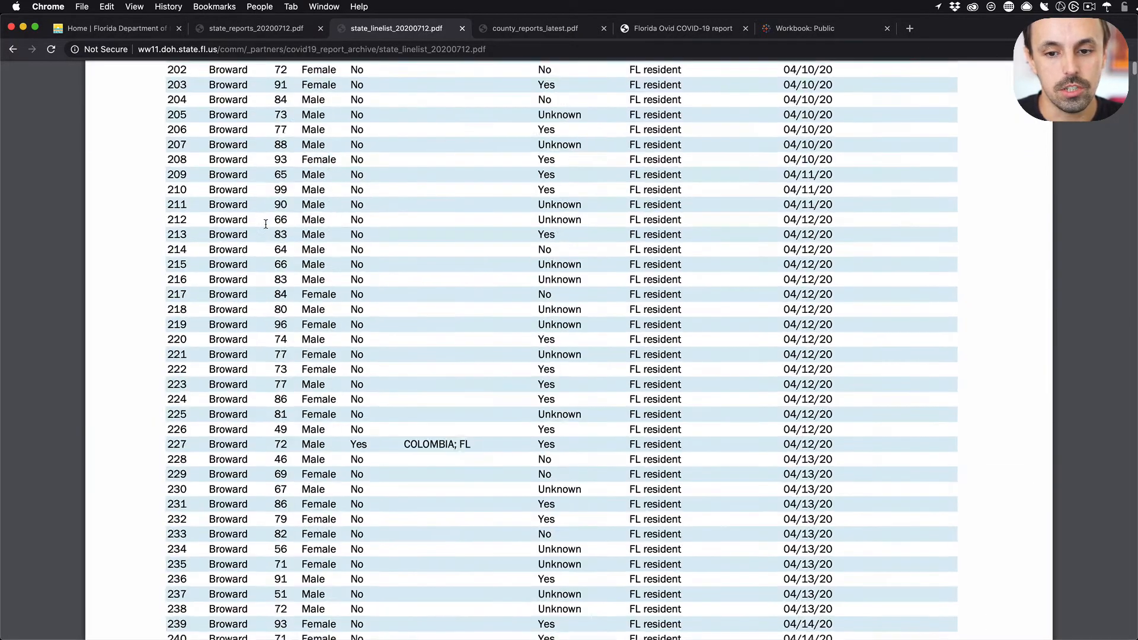
scroll(266, 224, "down", 20)
scroll(266, 223, "up", 2)
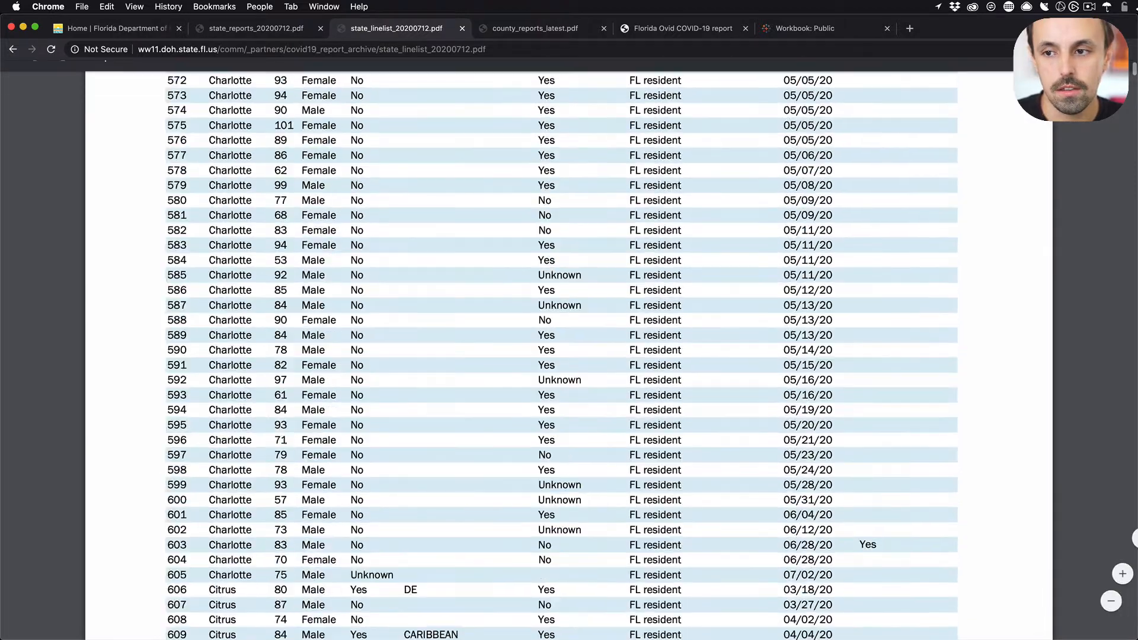
- Go to the end of the line list and examine the last case entries for Washington county, including the non-FL residents
left_click_drag(1133, 68, 1100, 639)
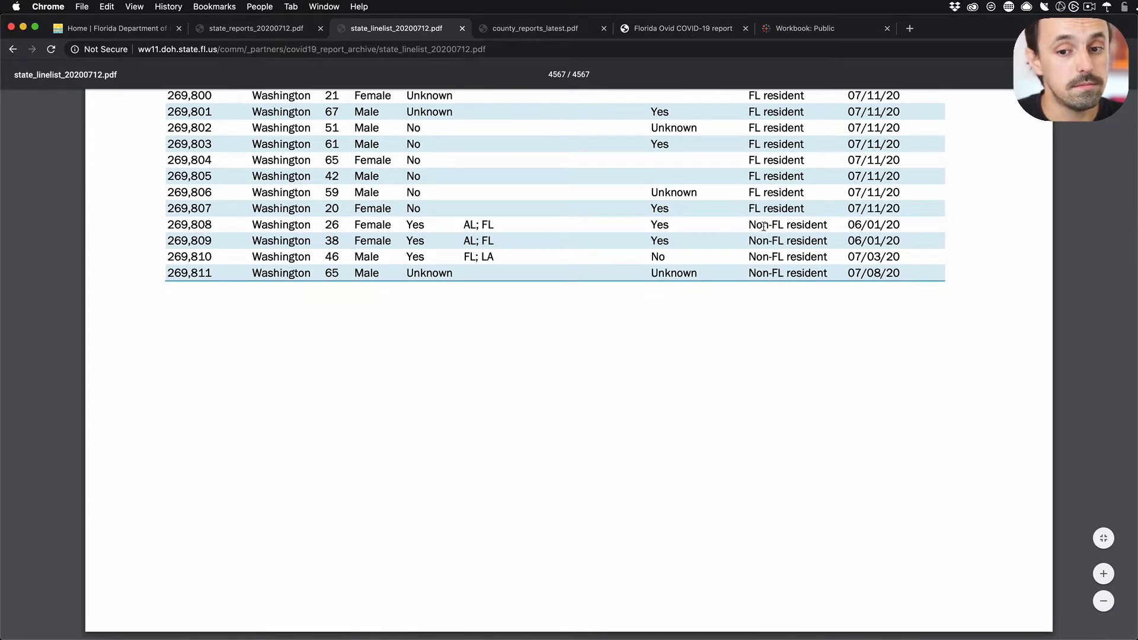
left_click_drag(770, 250, 834, 299)
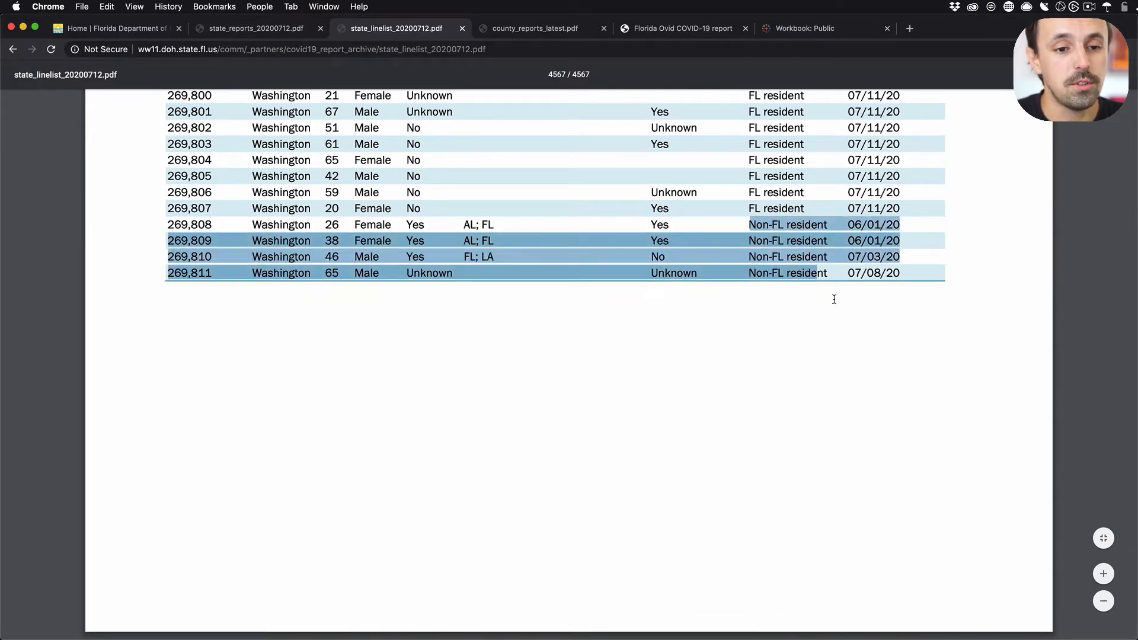
left_click(832, 308)
scroll(832, 308, "up", 5)
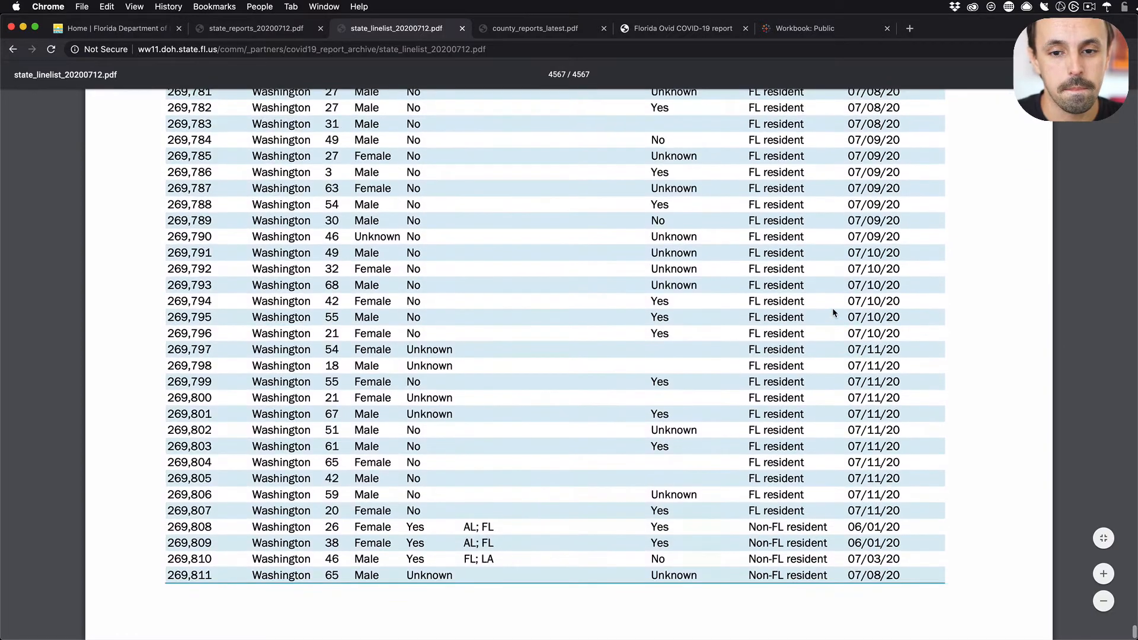
scroll(1002, 466, "down", 2)
scroll(1119, 575, "up", 5)
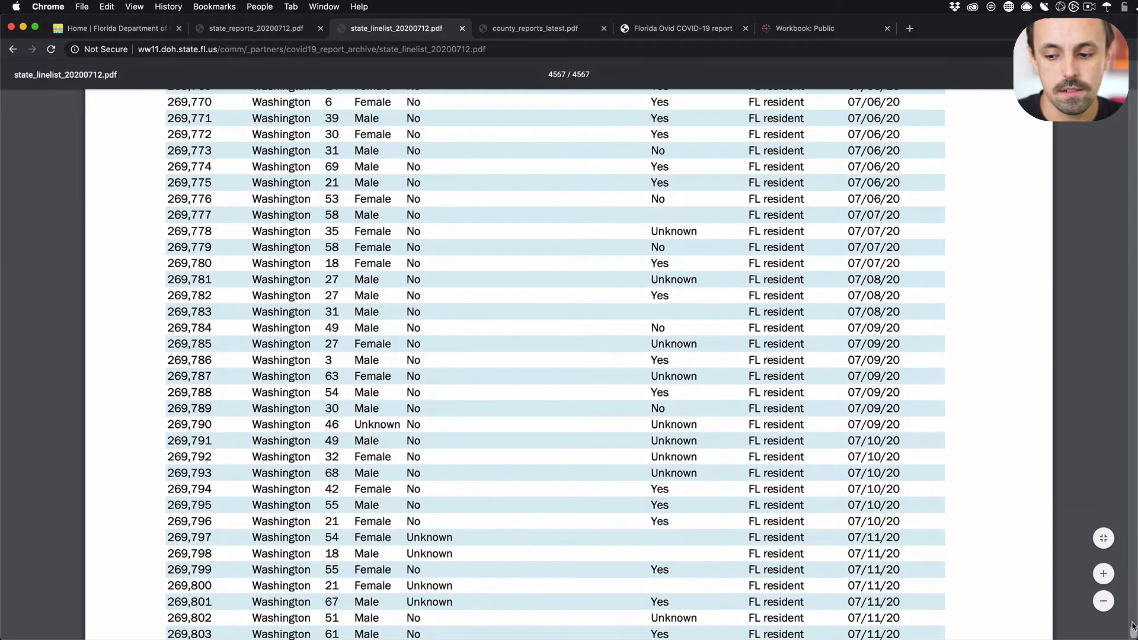
- Return to the start of the line list, and open Florida's COVID-19 Data and Surveillance Dashboard from the health department home page
left_click_drag(1132, 625, 1129, 75)
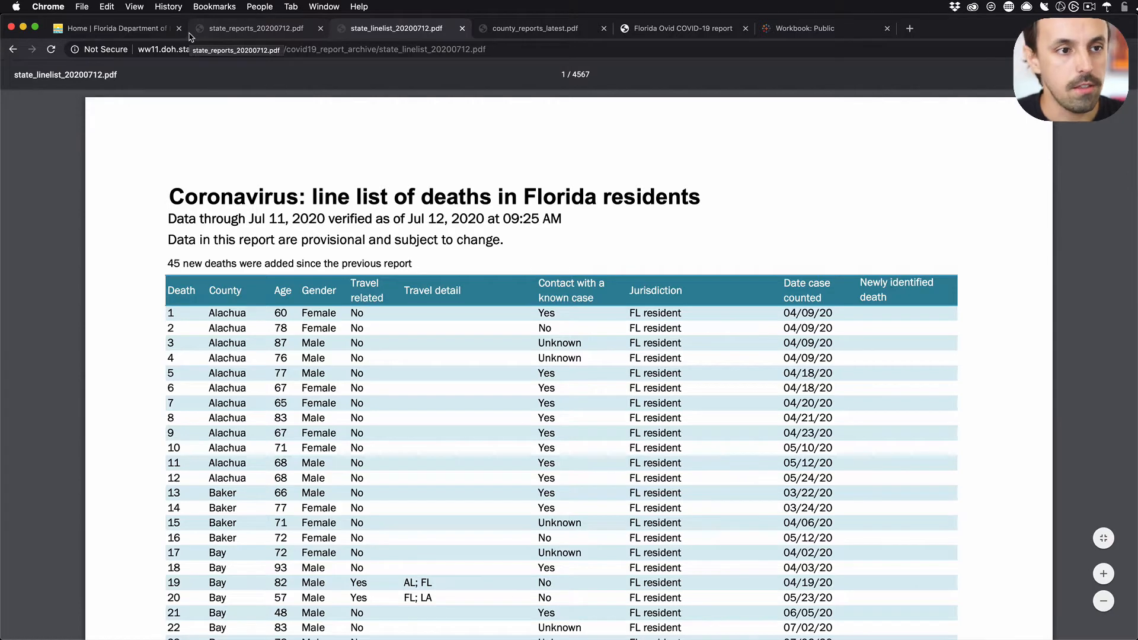
left_click(143, 29)
scroll(486, 228, "up", 5)
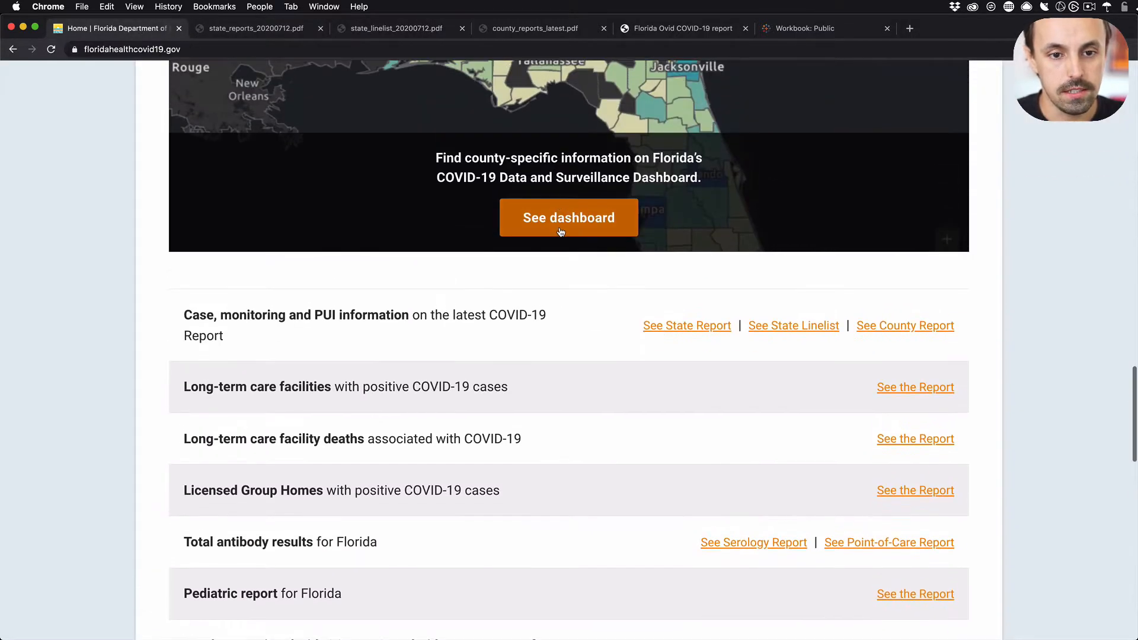
left_click(560, 231)
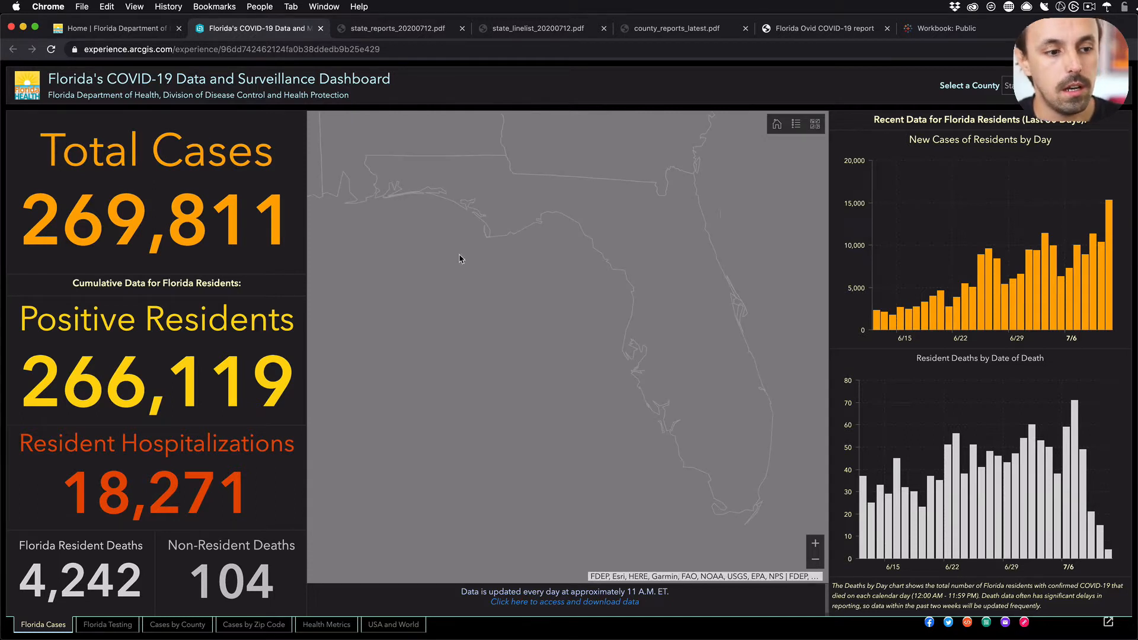
- Examine the dashboard's positive residents, non-resident deaths and daily charts, and check the Florida Testing figures
left_click_drag(32, 357, 279, 383)
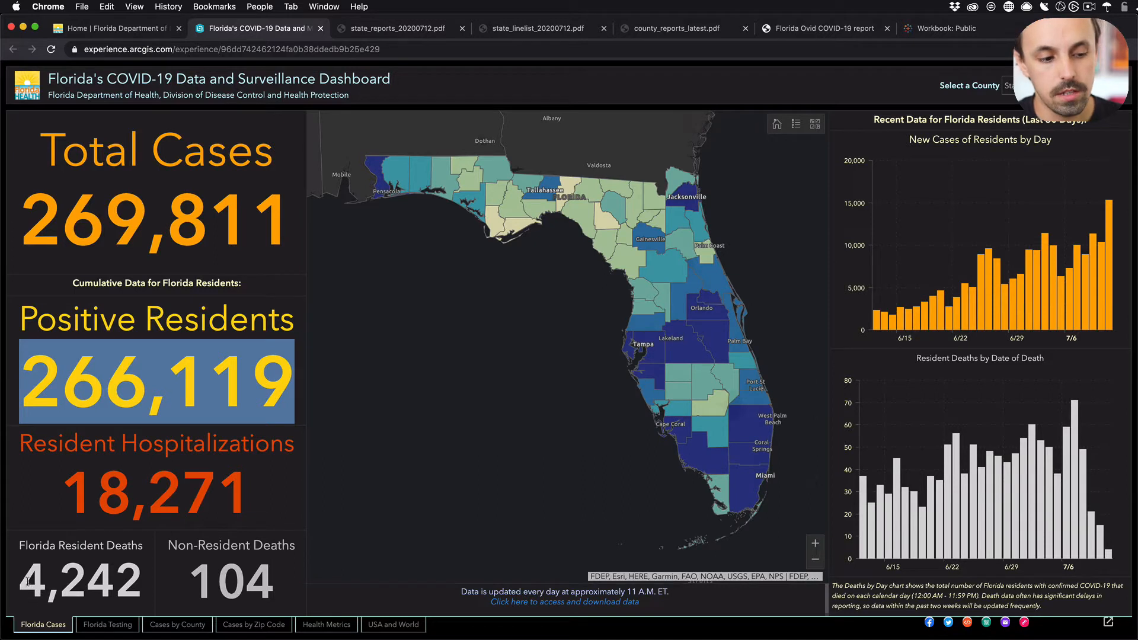
left_click_drag(188, 573, 301, 582)
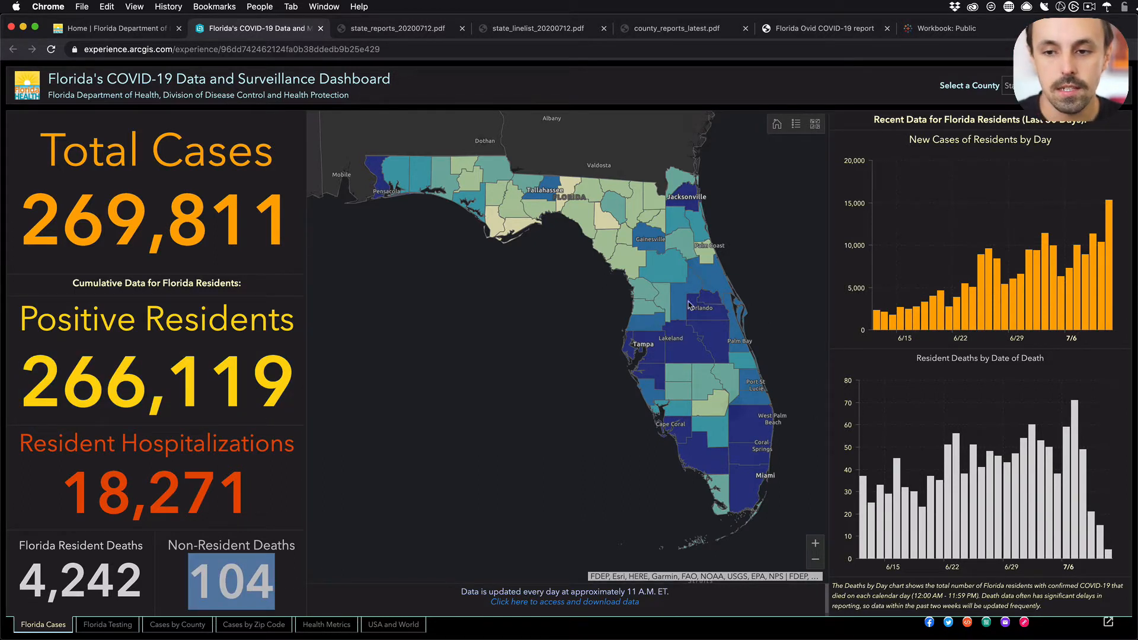
mouse_move(1106, 257)
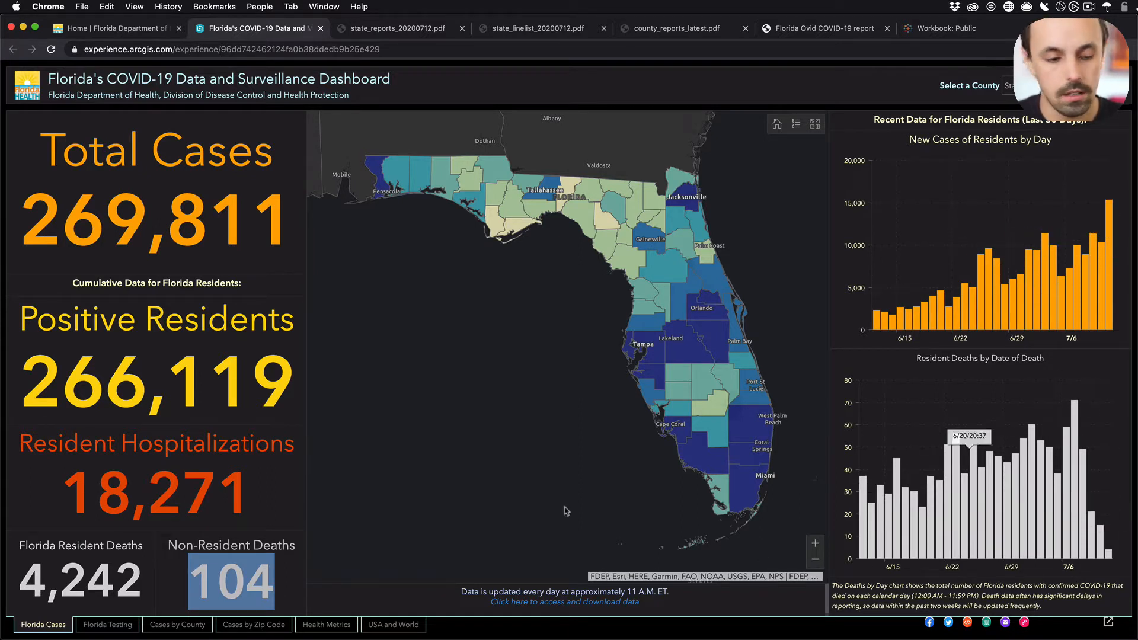
left_click(114, 628)
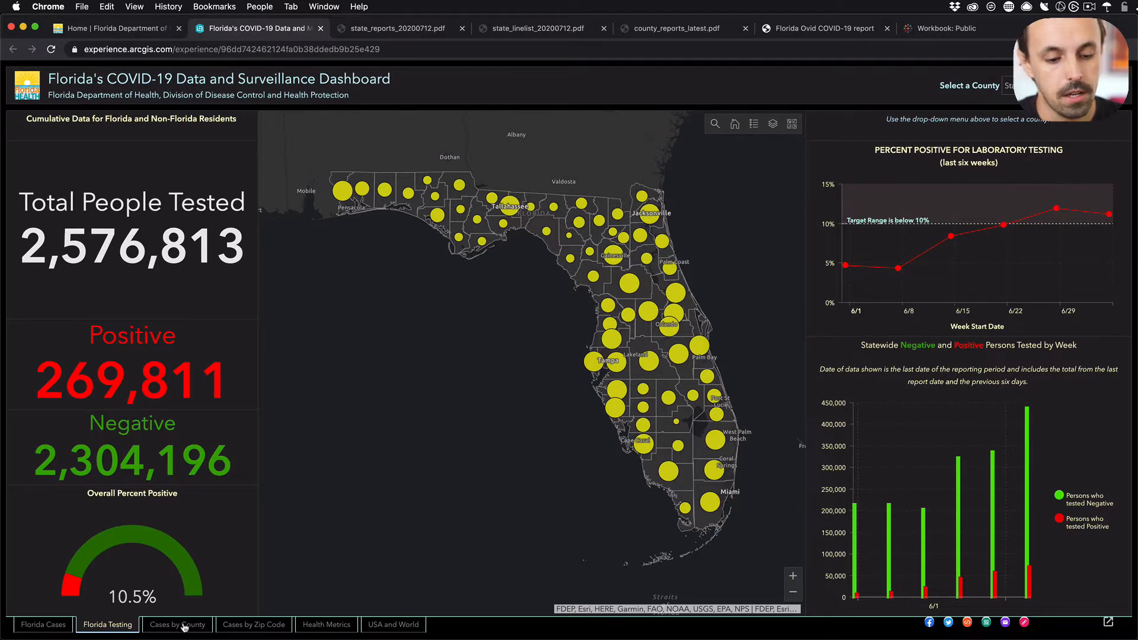
left_click(46, 629)
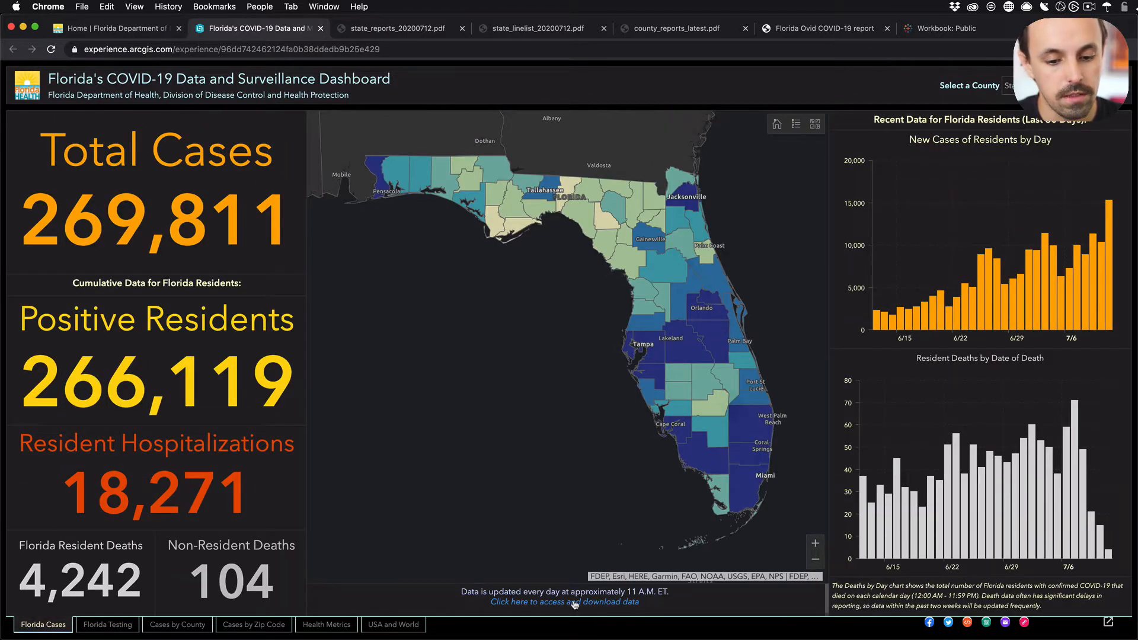
- Check the dashboard's daily update note, and open its data download page in a separate tab to view the covid19 datasets
left_click_drag(468, 593, 675, 594)
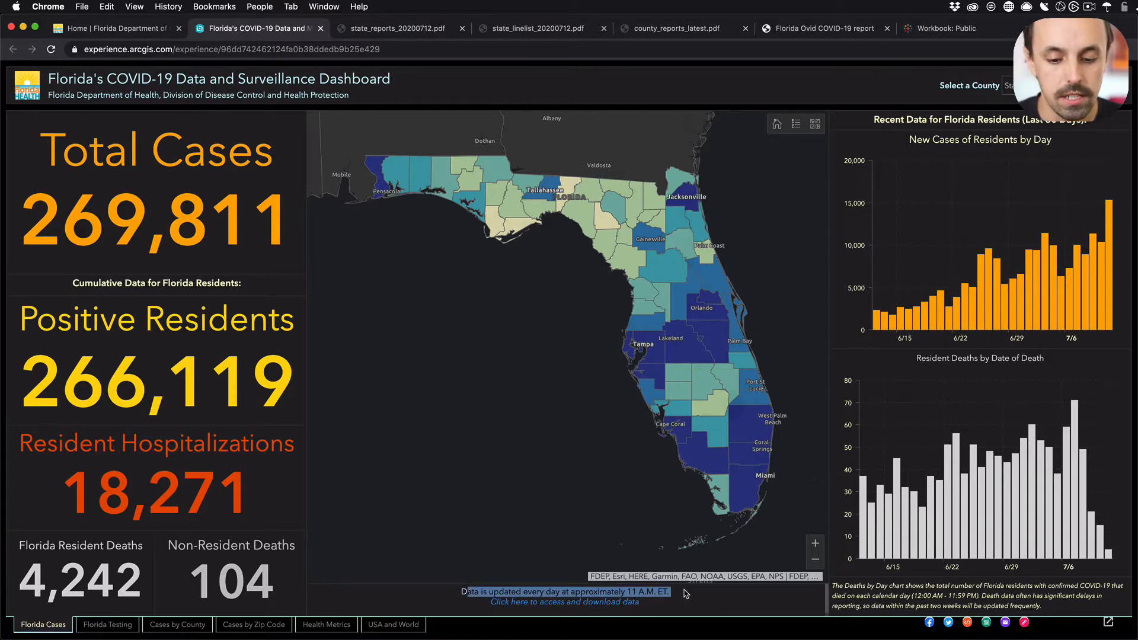
left_click(607, 603, "super")
key("ctrl+Tab")
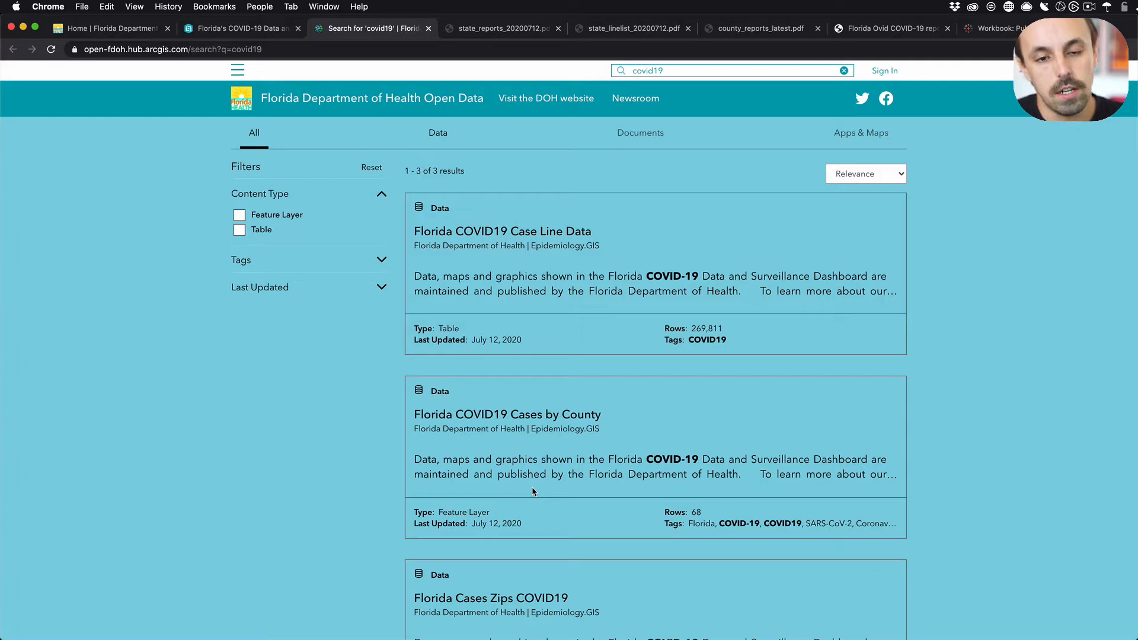
scroll(531, 487, "down", 5)
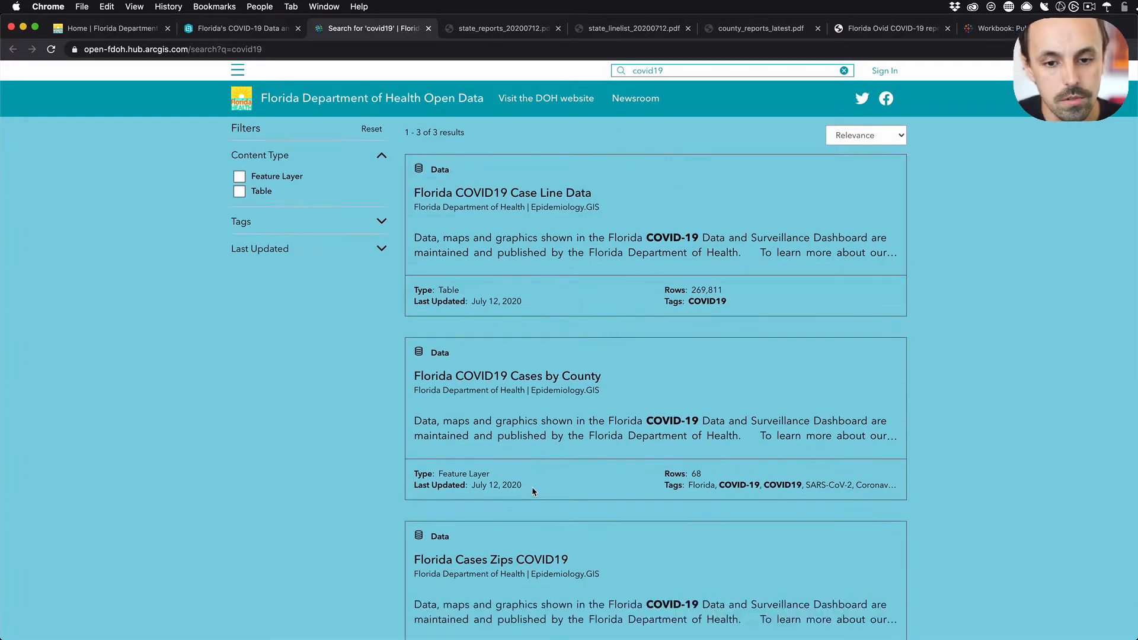
scroll(532, 486, "up", 5)
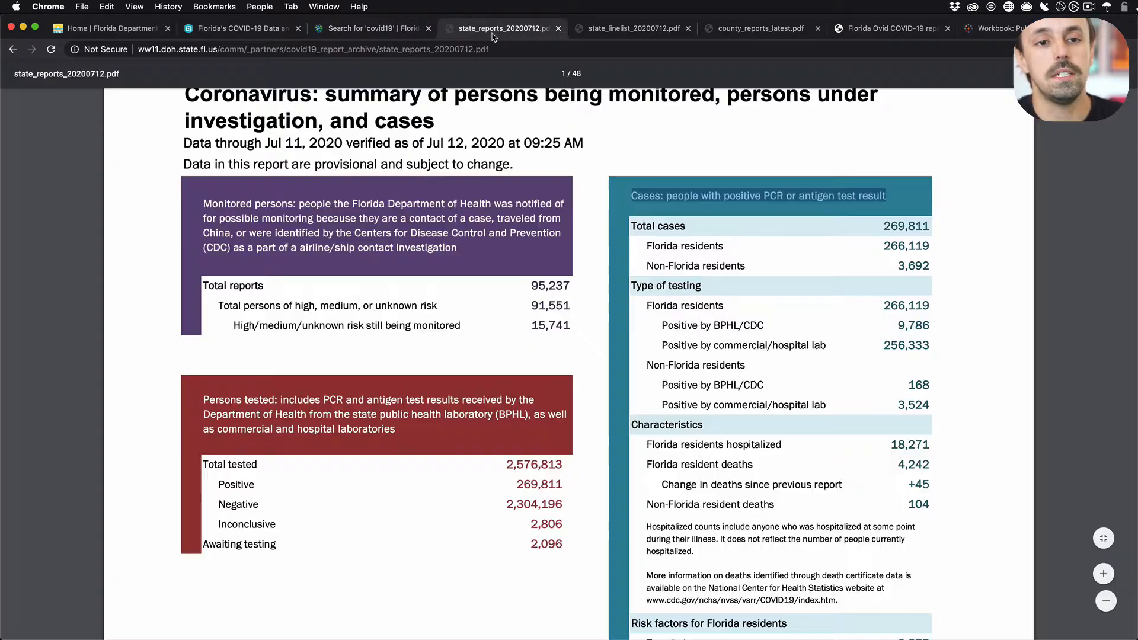
- Revisit the state report and line list PDFs, and look through the three covid19 datasets on the open data site
left_click(501, 28)
left_click(649, 32)
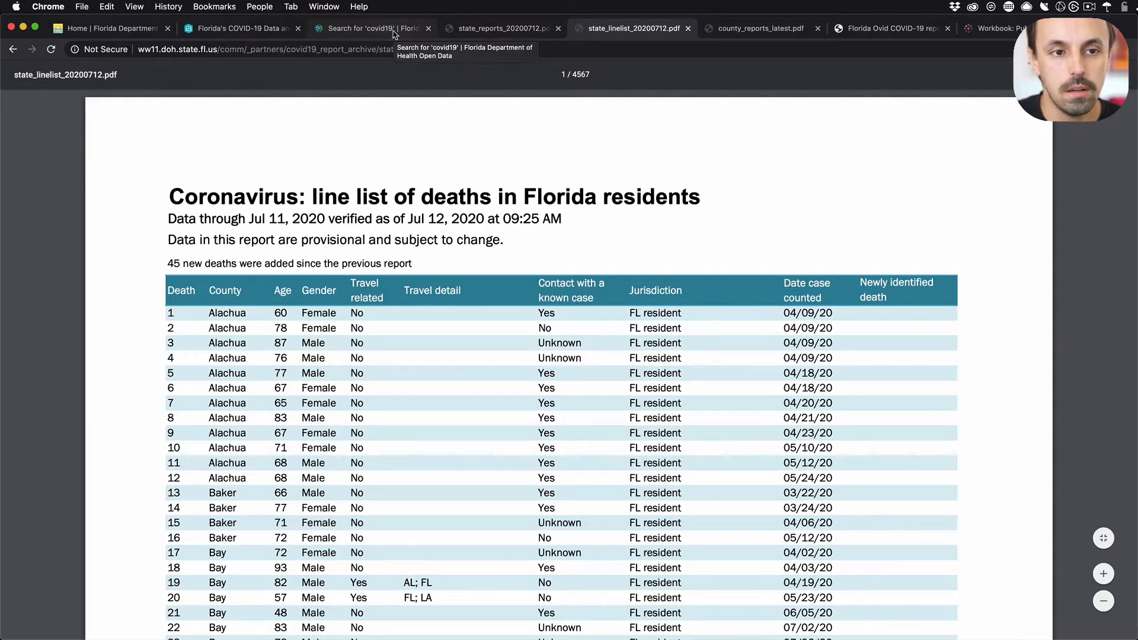
left_click(394, 34)
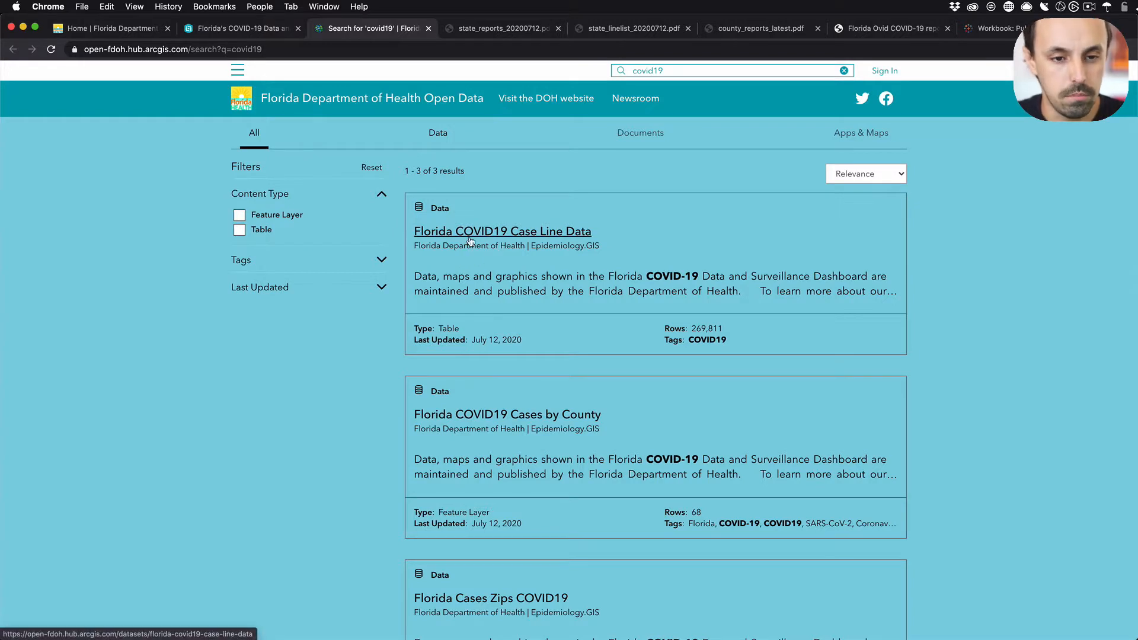
scroll(465, 298, "down", 5)
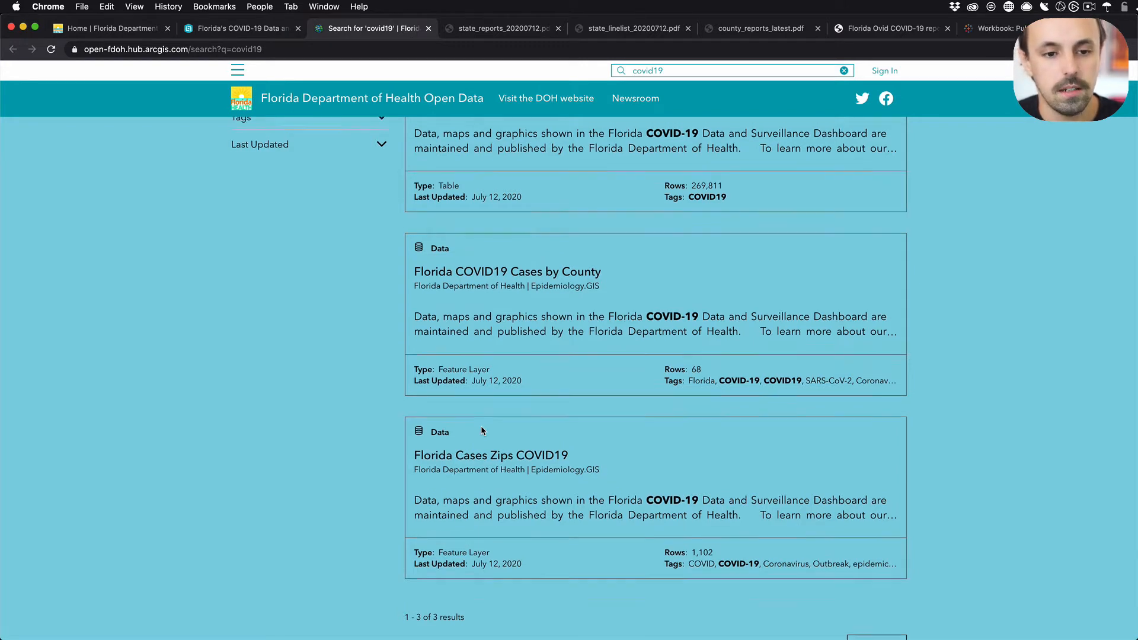
scroll(481, 426, "up", 5)
- Open the Florida COVID19 Case Line Data dataset and display its records as a data table
left_click(496, 236)
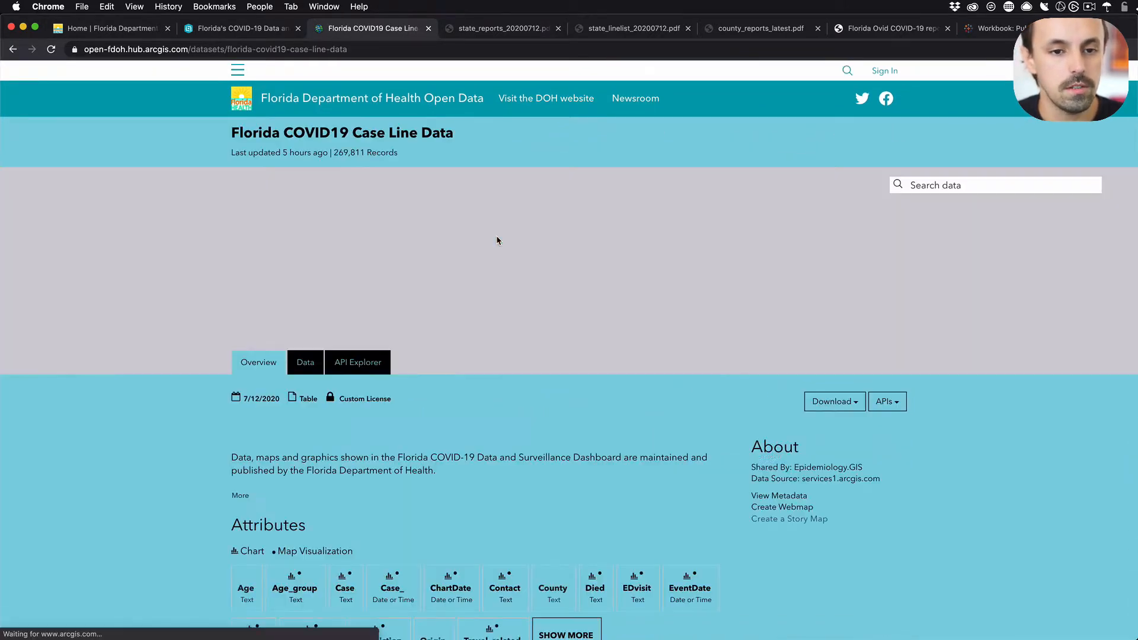
scroll(484, 278, "down", 2)
scroll(483, 277, "down", 2)
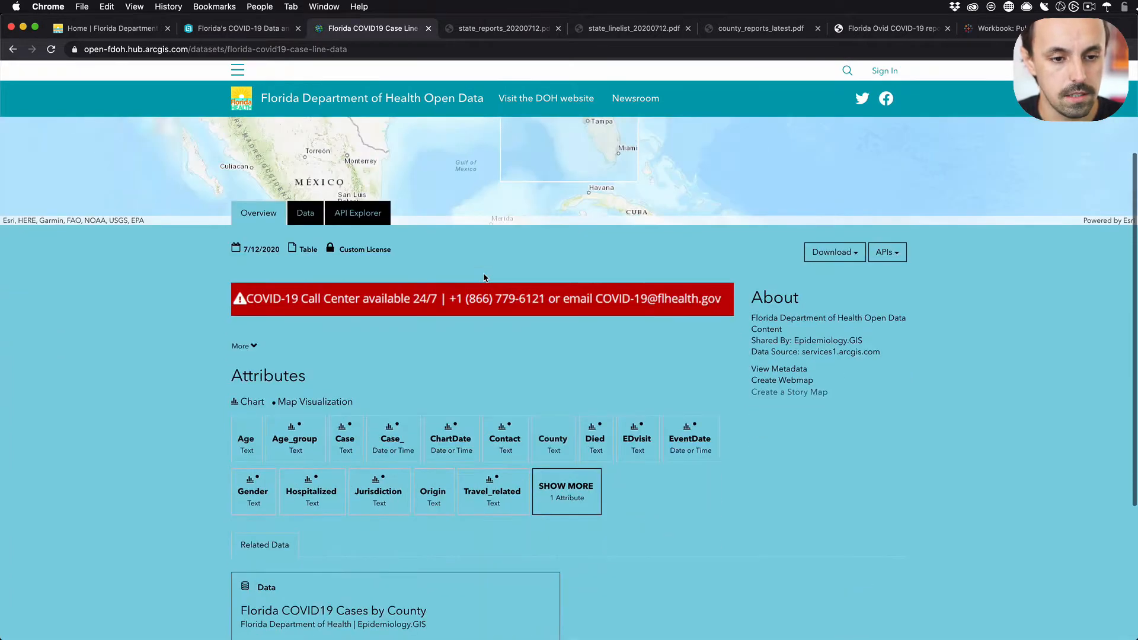
left_click(299, 214)
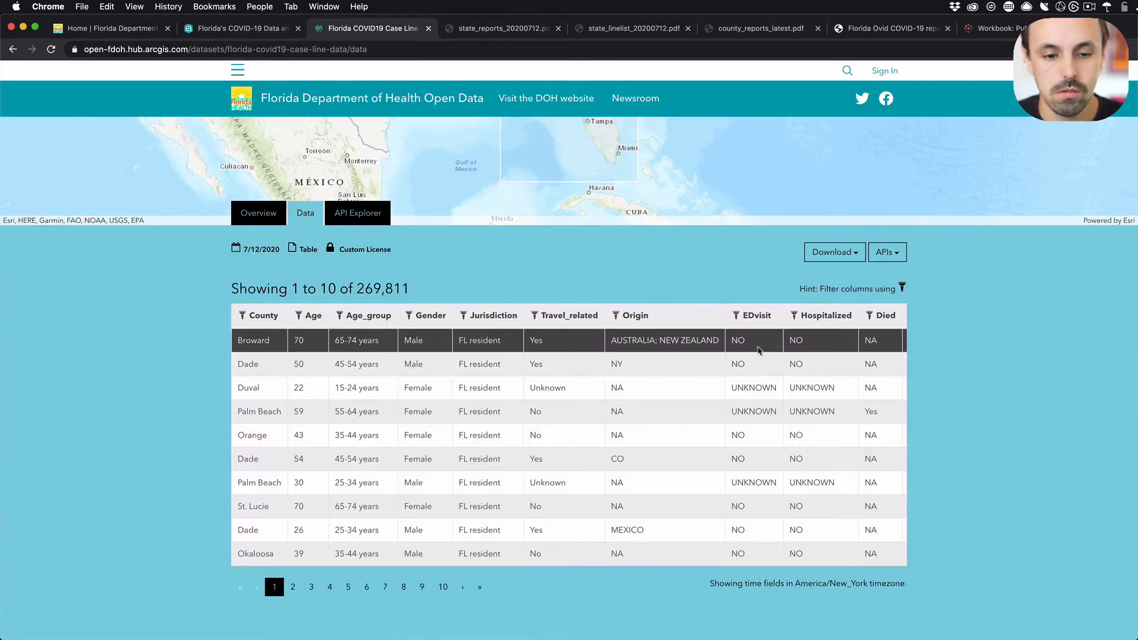
- Sort the case line records by the Died column in descending order
scroll(602, 337, "right", 10)
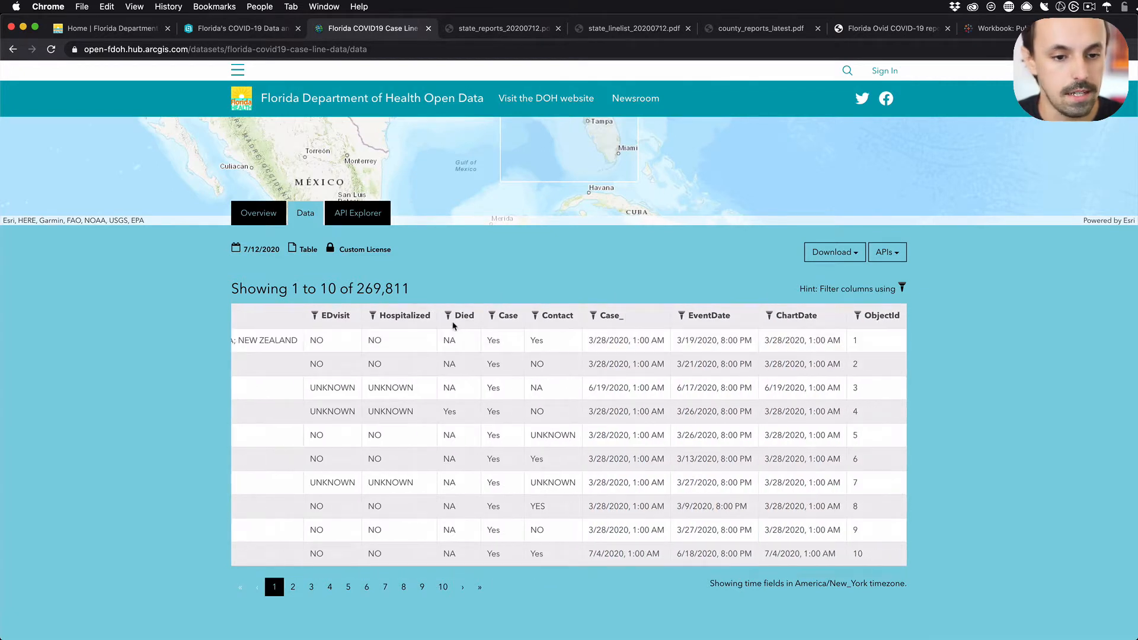
left_click(461, 319)
right_click(465, 320)
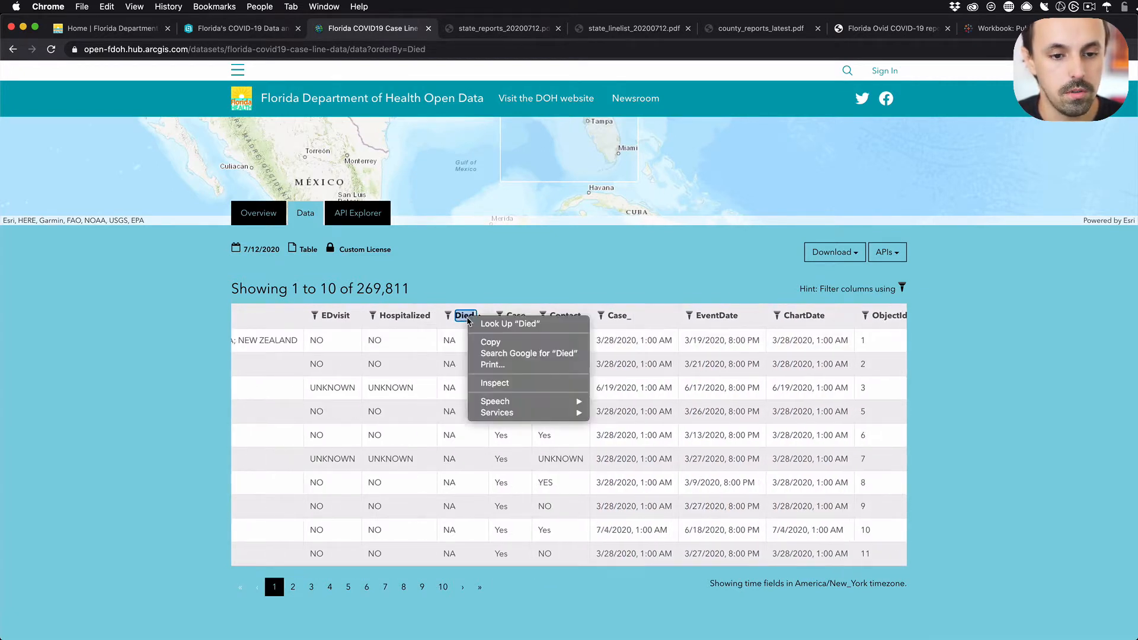
left_click(466, 321)
left_click(468, 319)
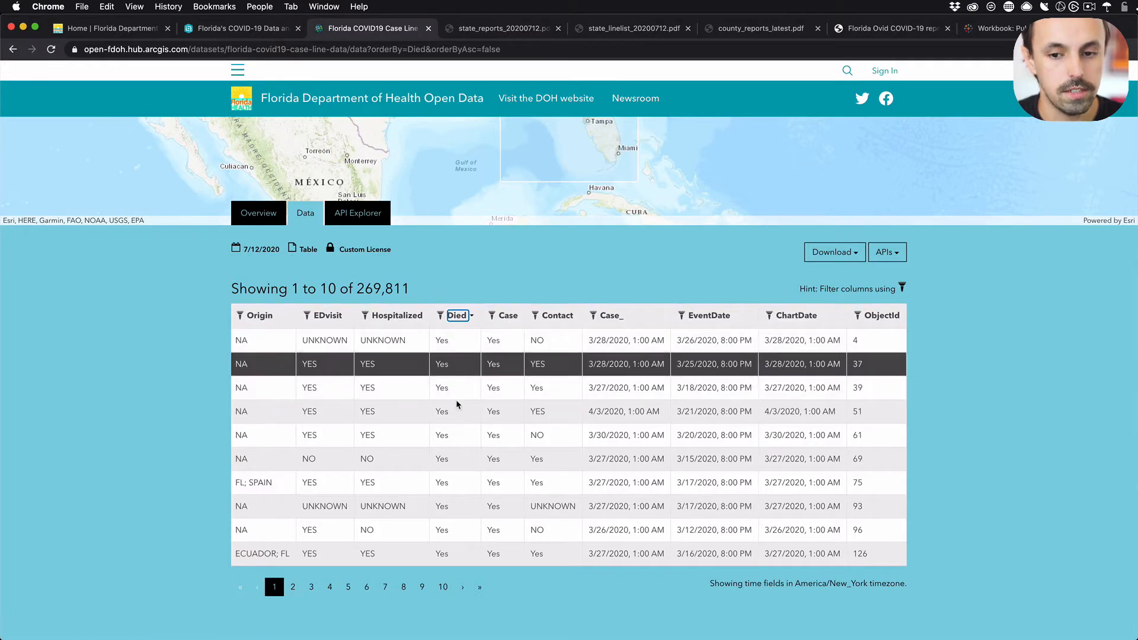
scroll(446, 406, "down", 3)
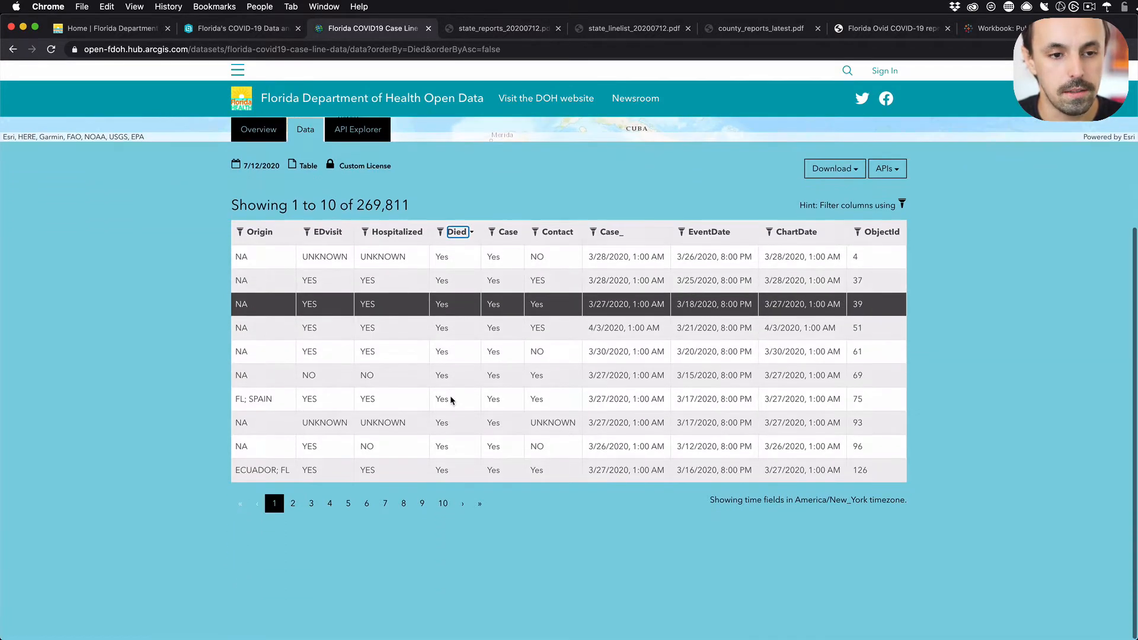
- Examine the dataset's download formats and its GeoService and GeoJSON API links
scroll(450, 396, "up", 5)
left_click(833, 321)
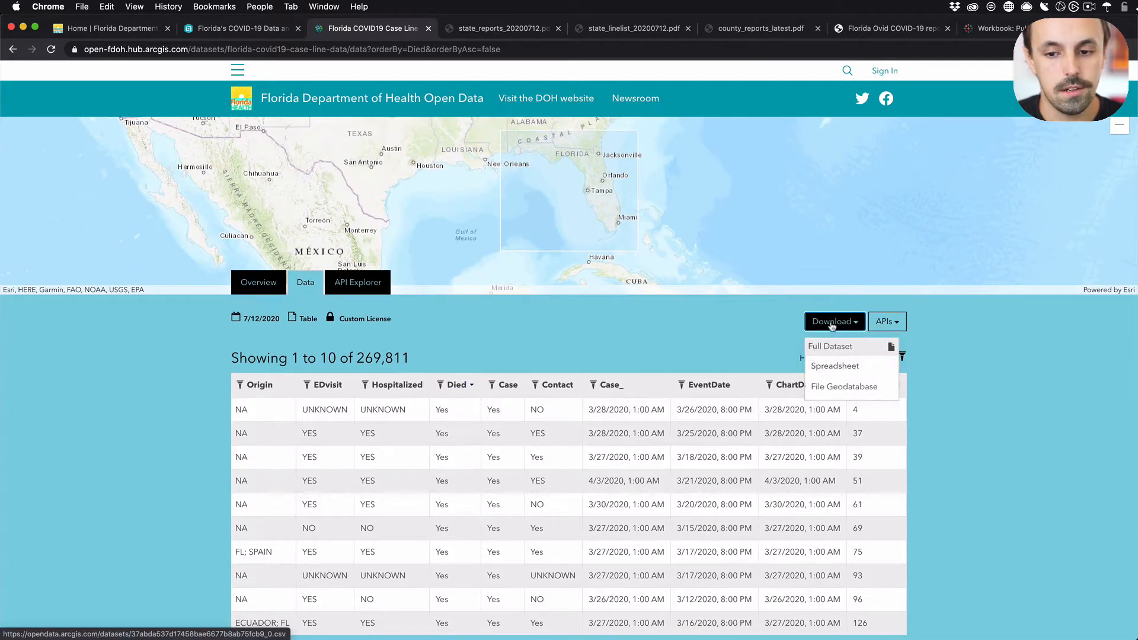
left_click(904, 322)
left_click(830, 417)
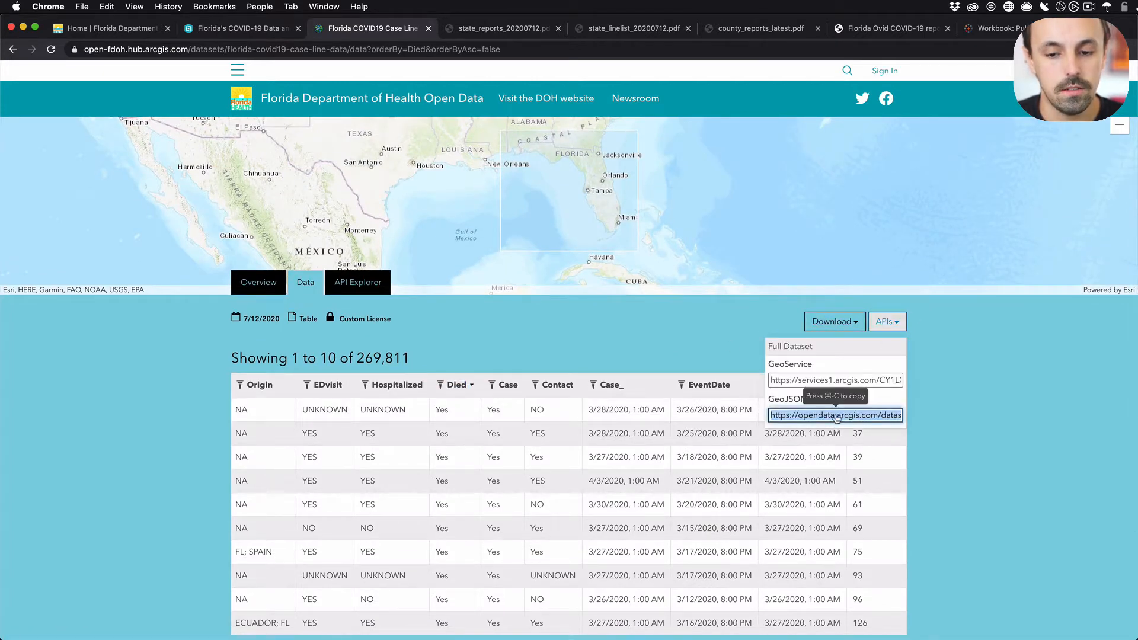
left_click(512, 306)
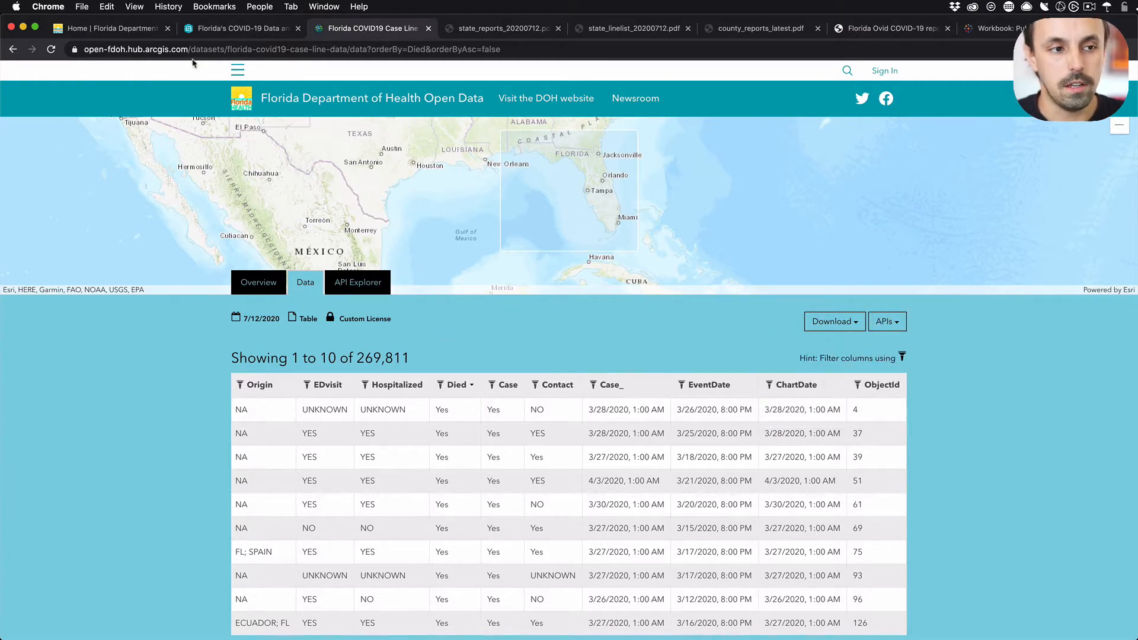
- Select the case line dataset's web address and check back on the state report PDF's summary page
left_click(274, 52)
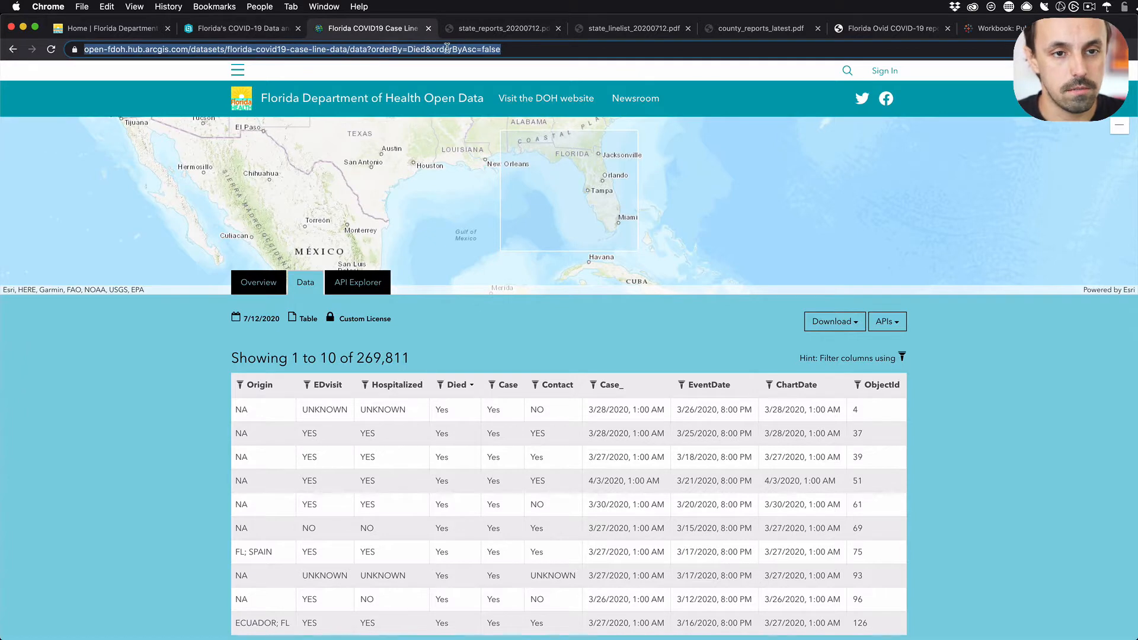
left_click(520, 31)
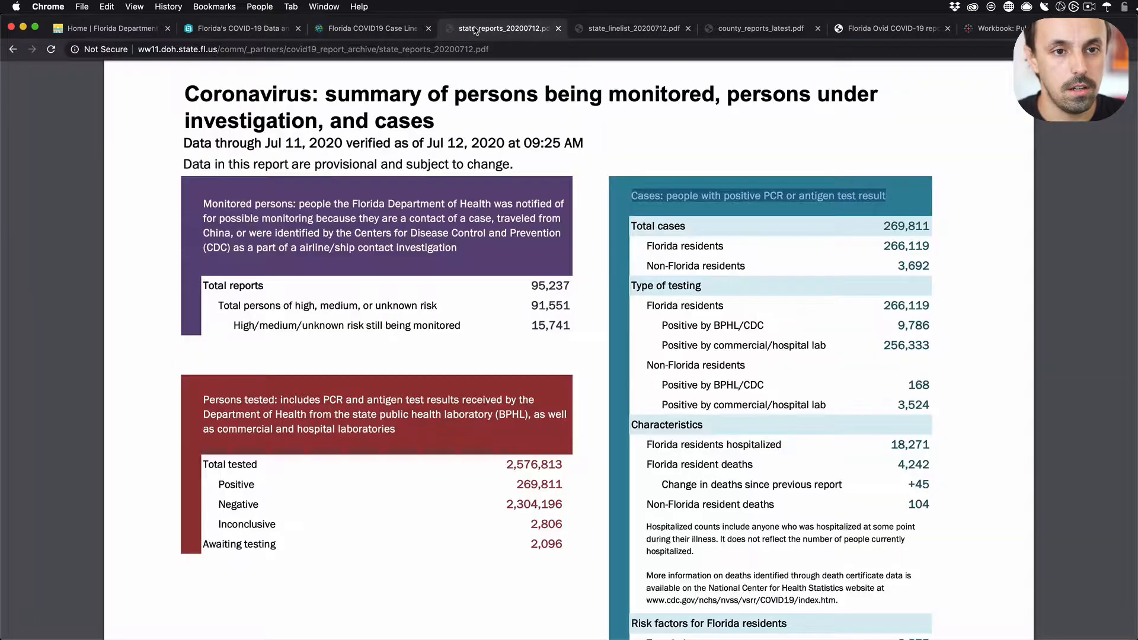
left_click(386, 27)
key("super+t")
left_click_drag(1008, 16, 433, 27)
left_click(361, 29)
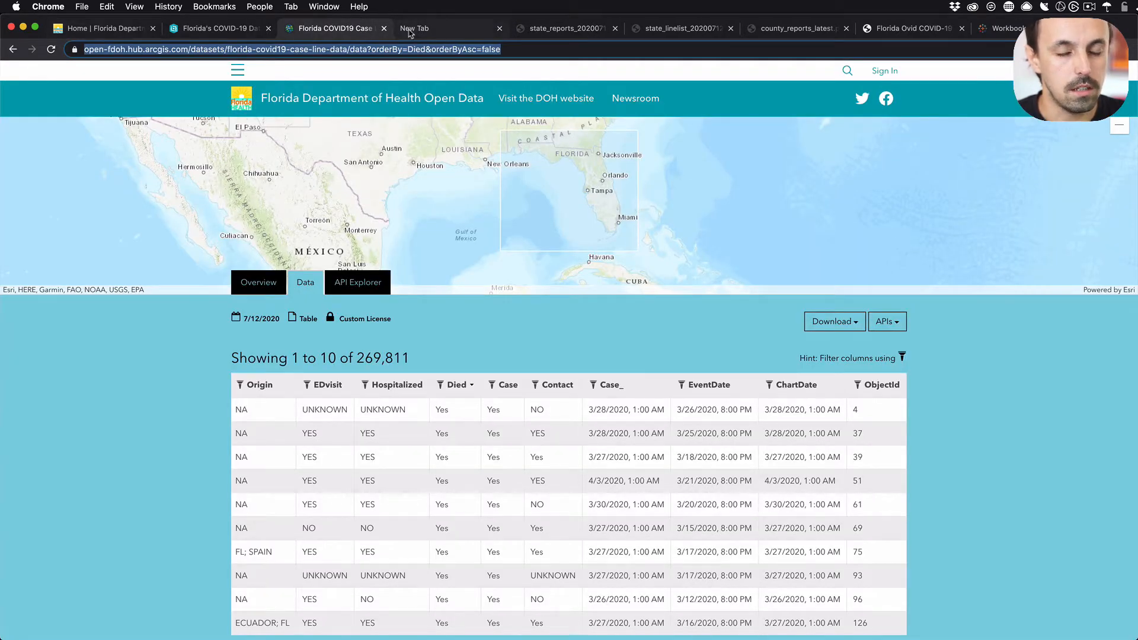
left_click(435, 32)
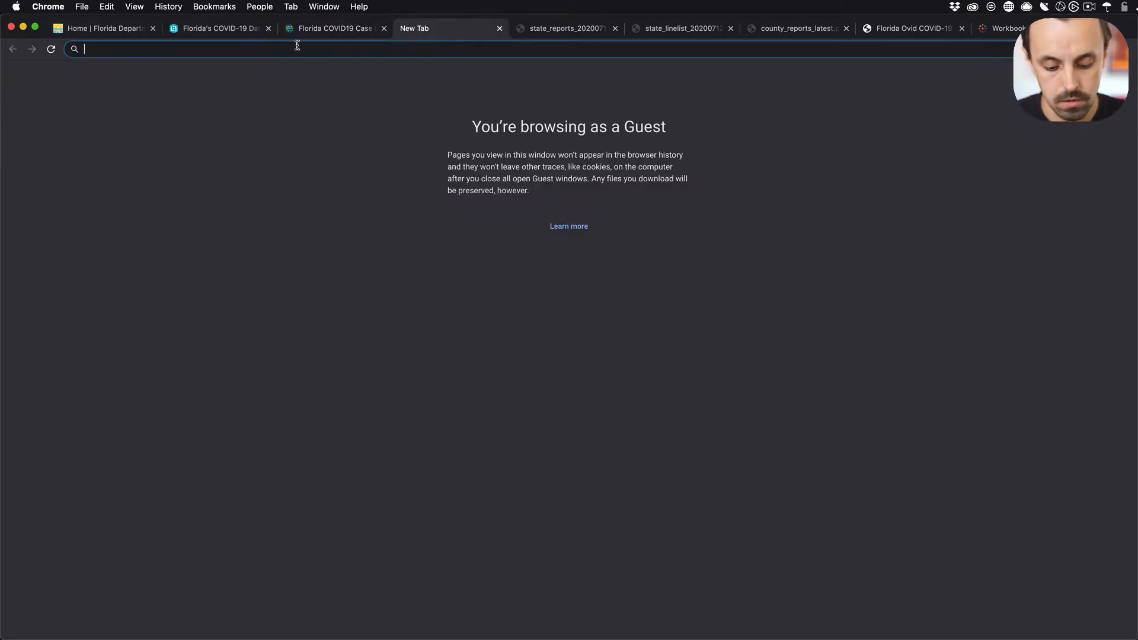
type("fdoh.")
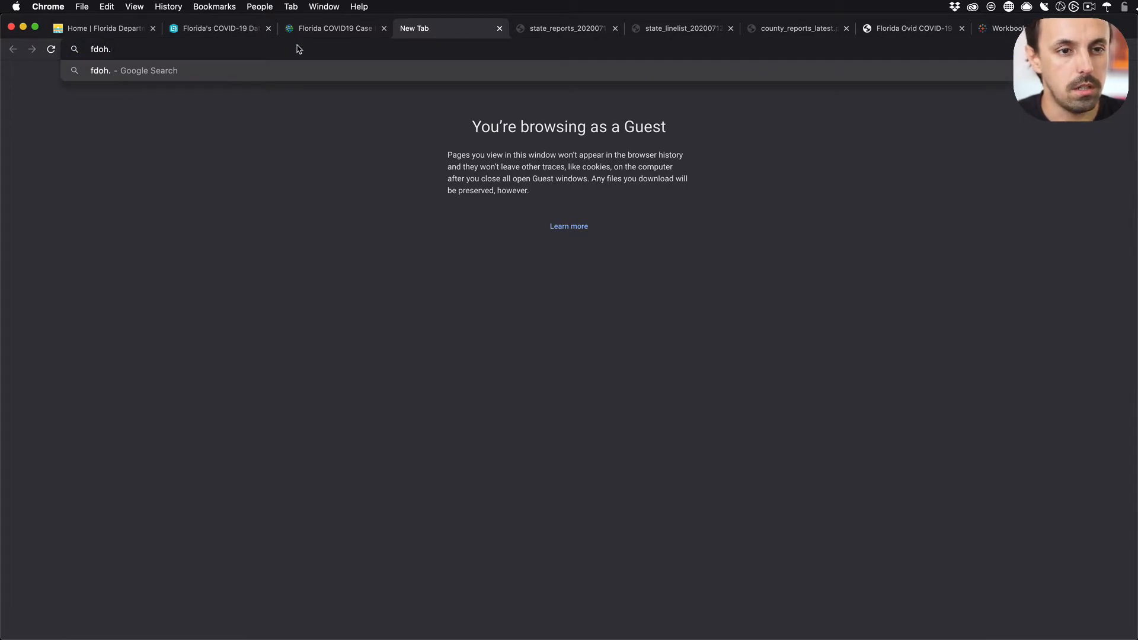
key("super+w")
- Examine the Ovid Florida COVID-19 report's individual case totals, and revisit the dashboard and the case line data table
key("ctrl+Tab")
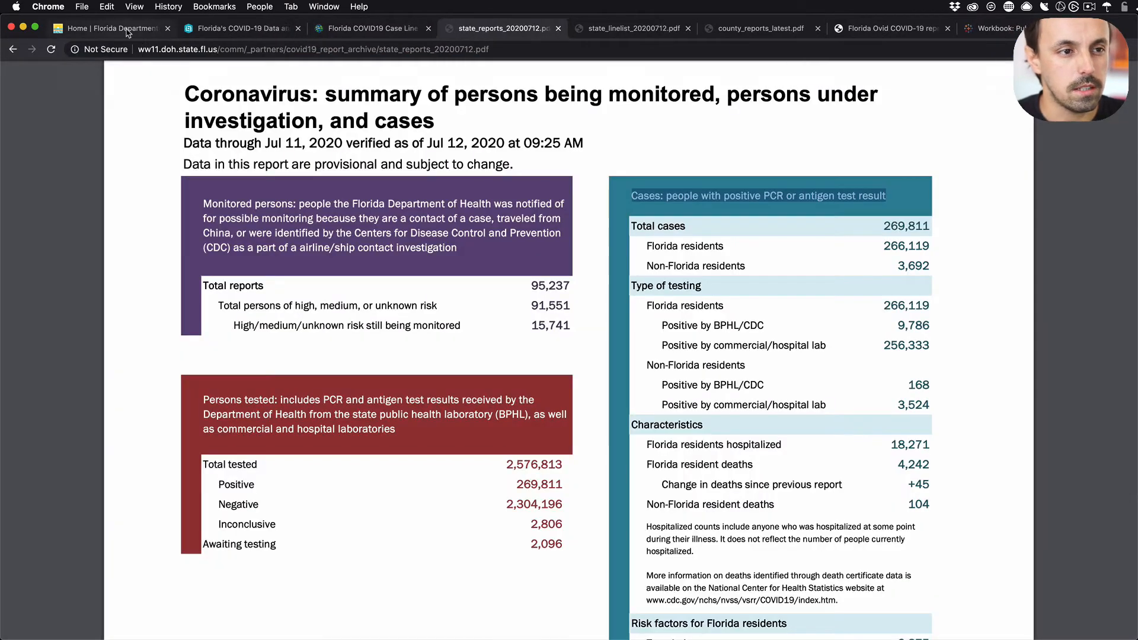
left_click(879, 28)
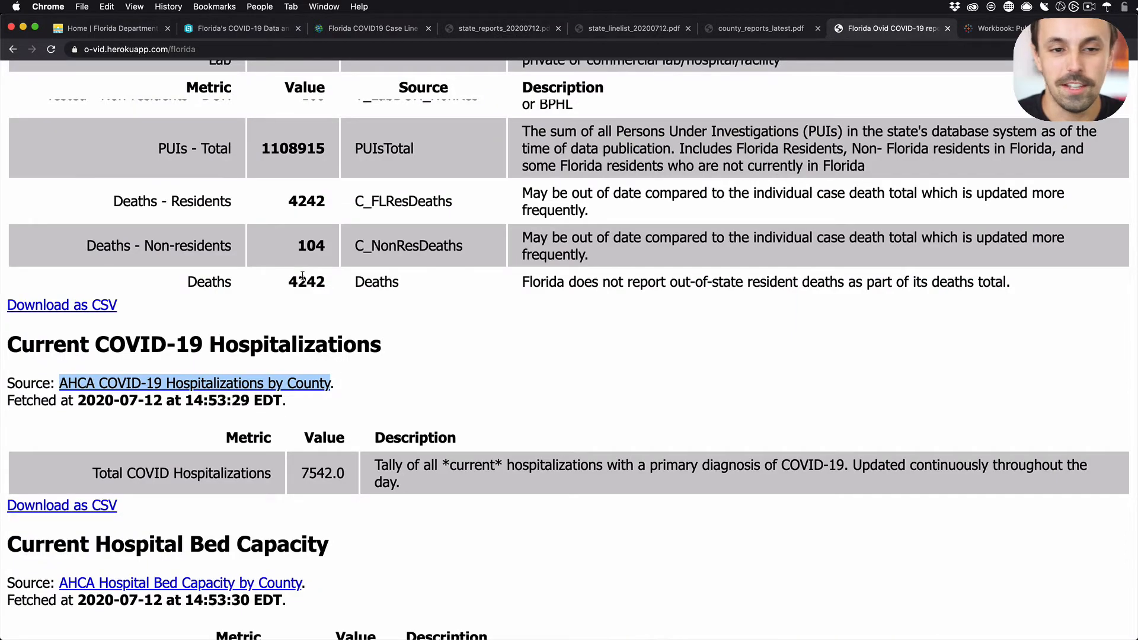
scroll(302, 276, "up", 20)
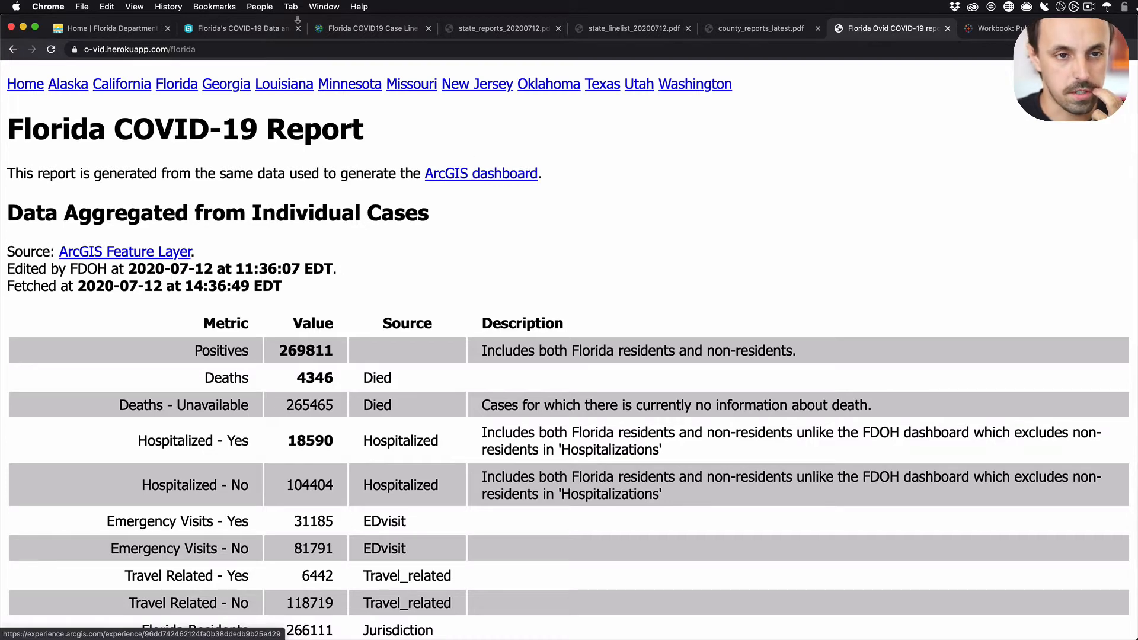
left_click(231, 33)
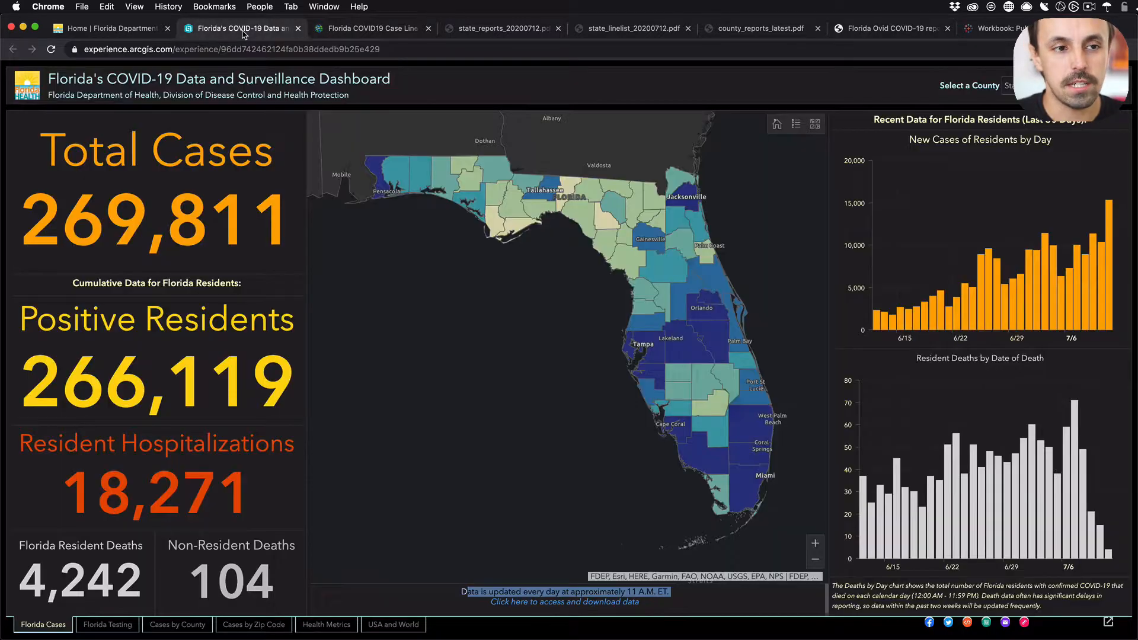
left_click(381, 33)
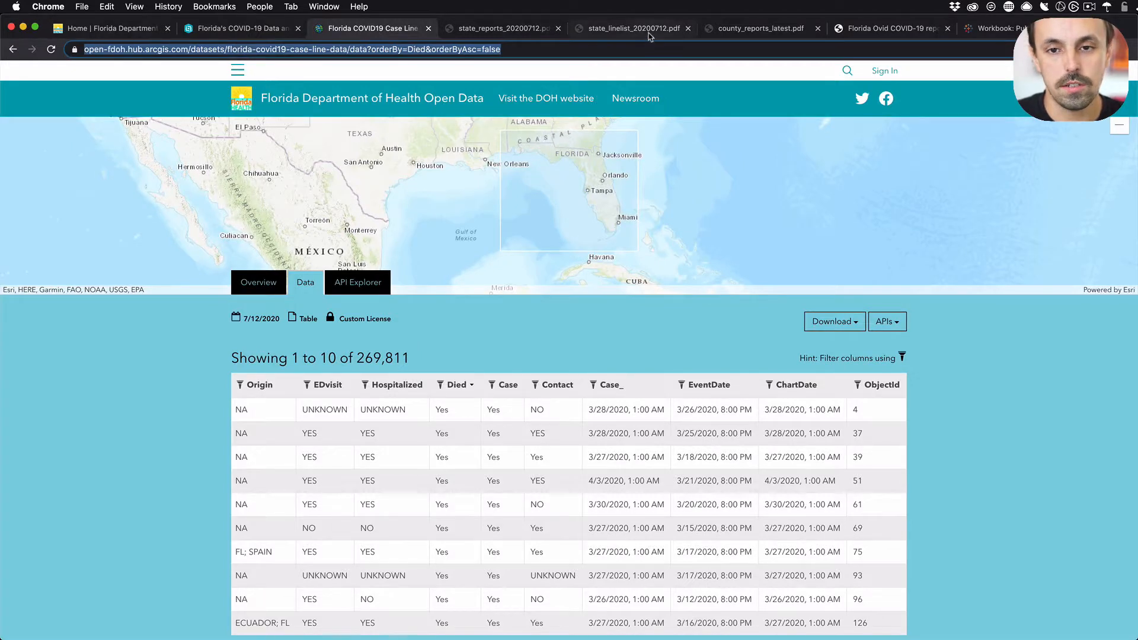
- Open the Ovid Florida report's ArcGIS Feature Layer source in a new tab and review the case line layer's field list
left_click(890, 29)
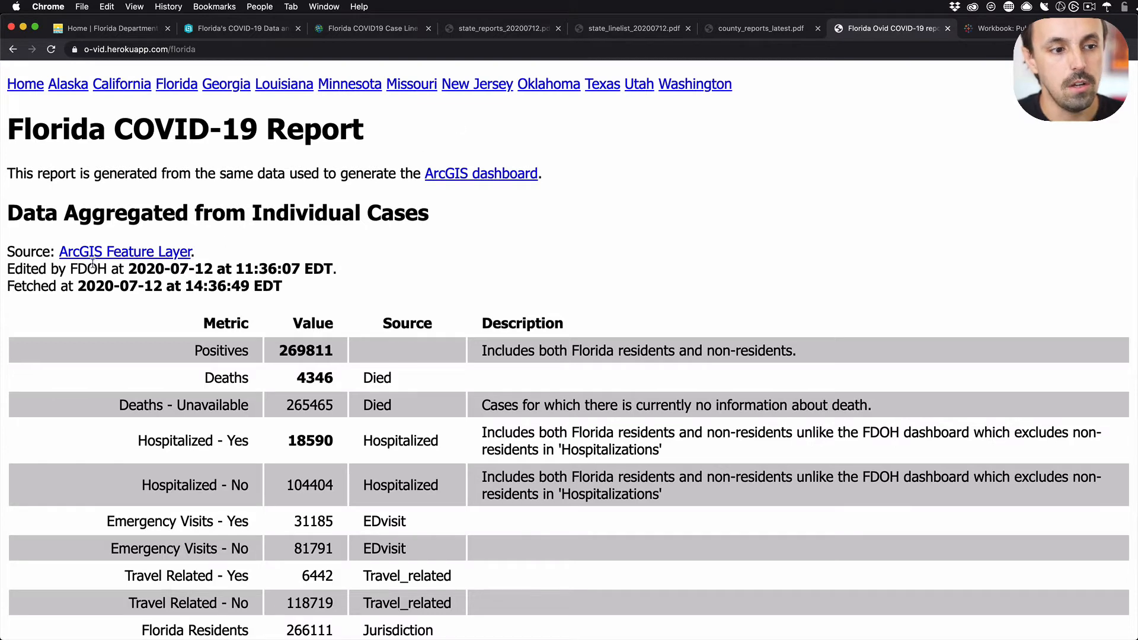
right_click(107, 252)
left_click(152, 235)
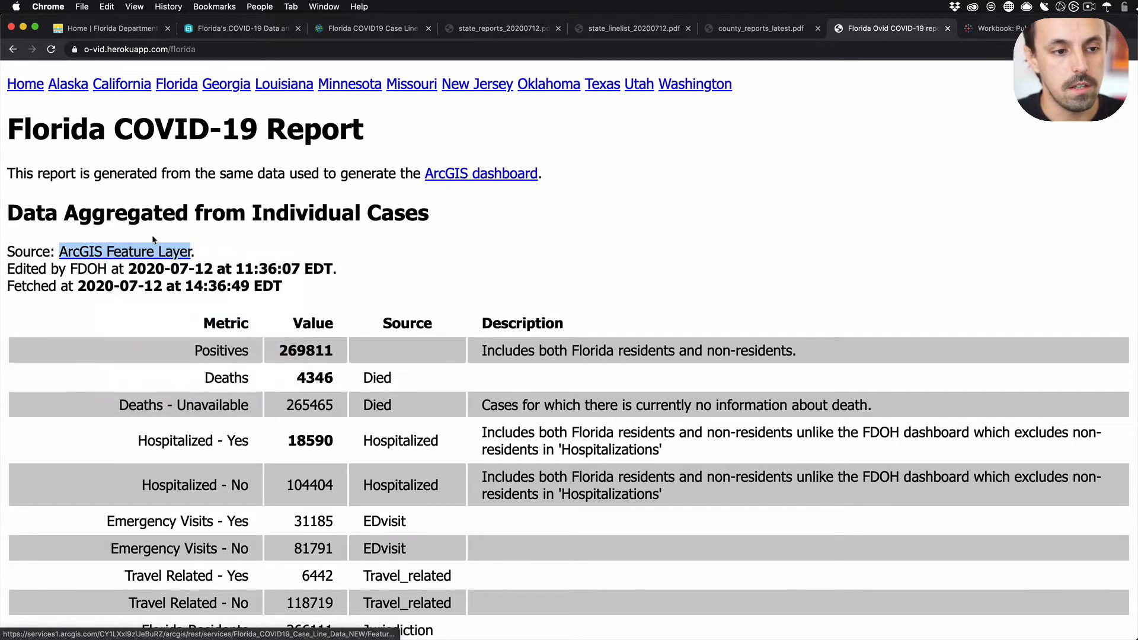
left_click(159, 251, "super")
left_click(888, 29)
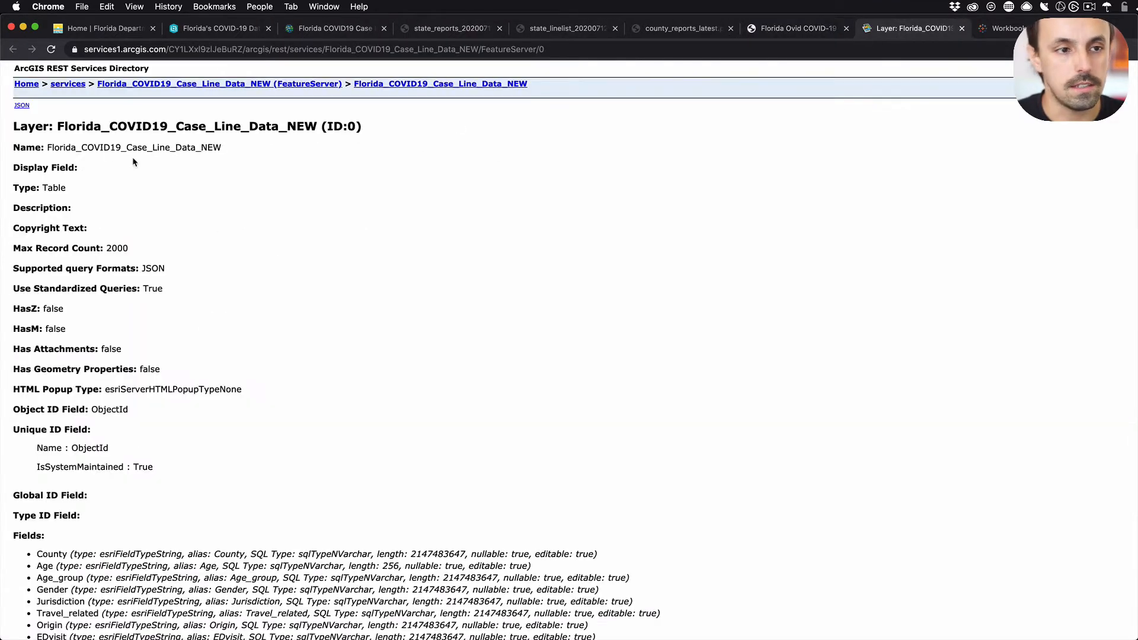
scroll(186, 175, "down", 5)
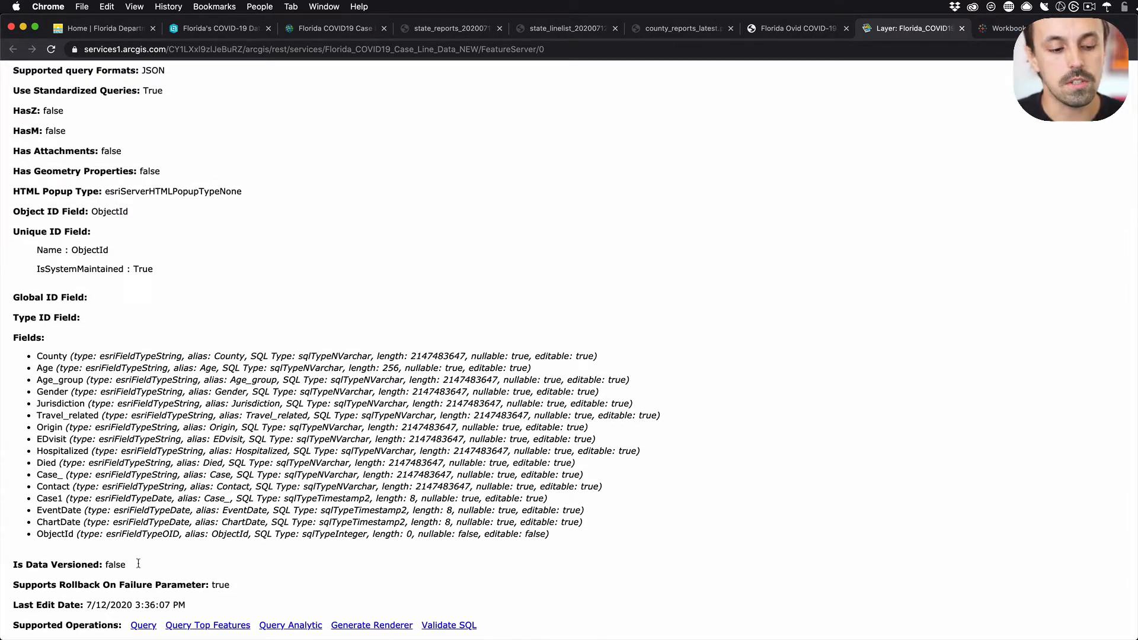
- Query all records of the case line layer with the condition 1=1 and * as the output fields
left_click(144, 627)
left_click(195, 145)
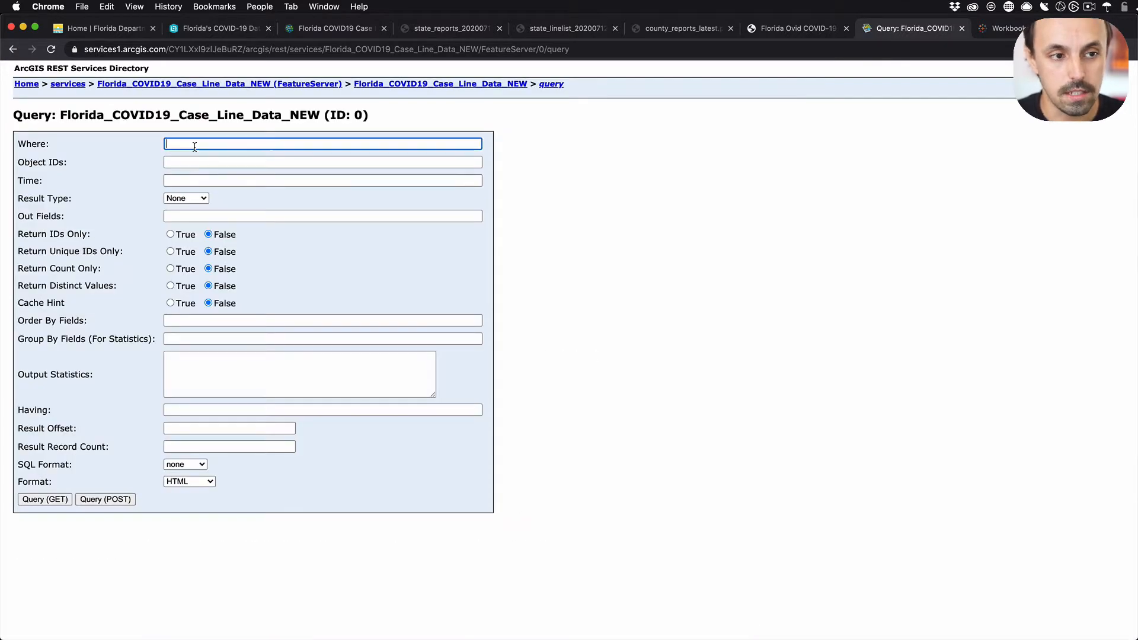
type("1=1")
left_click(196, 217)
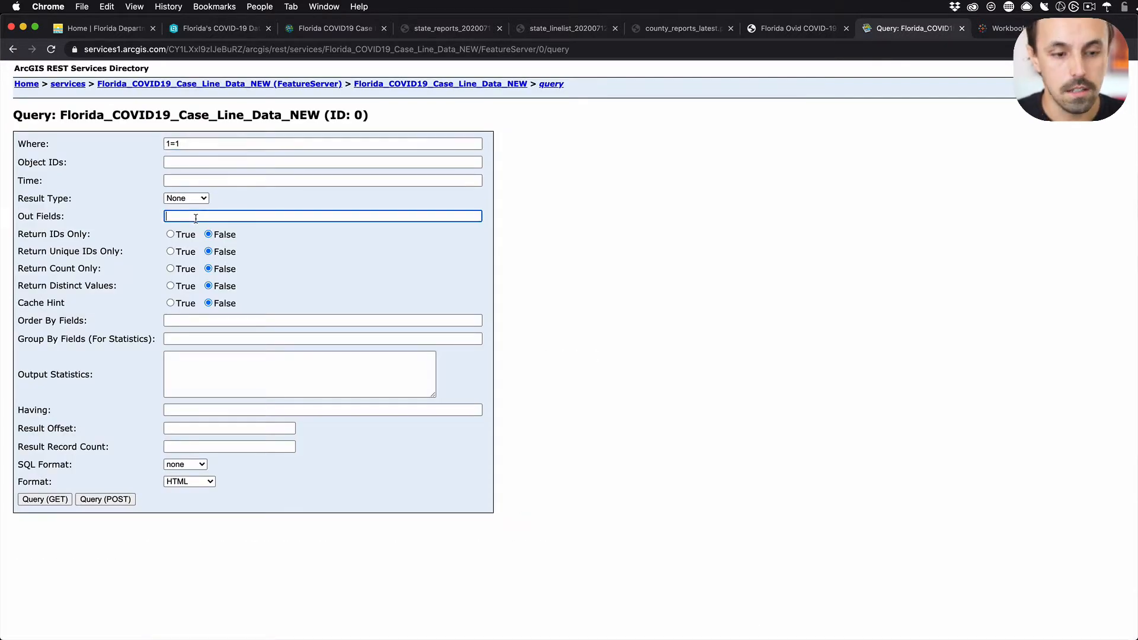
type("*")
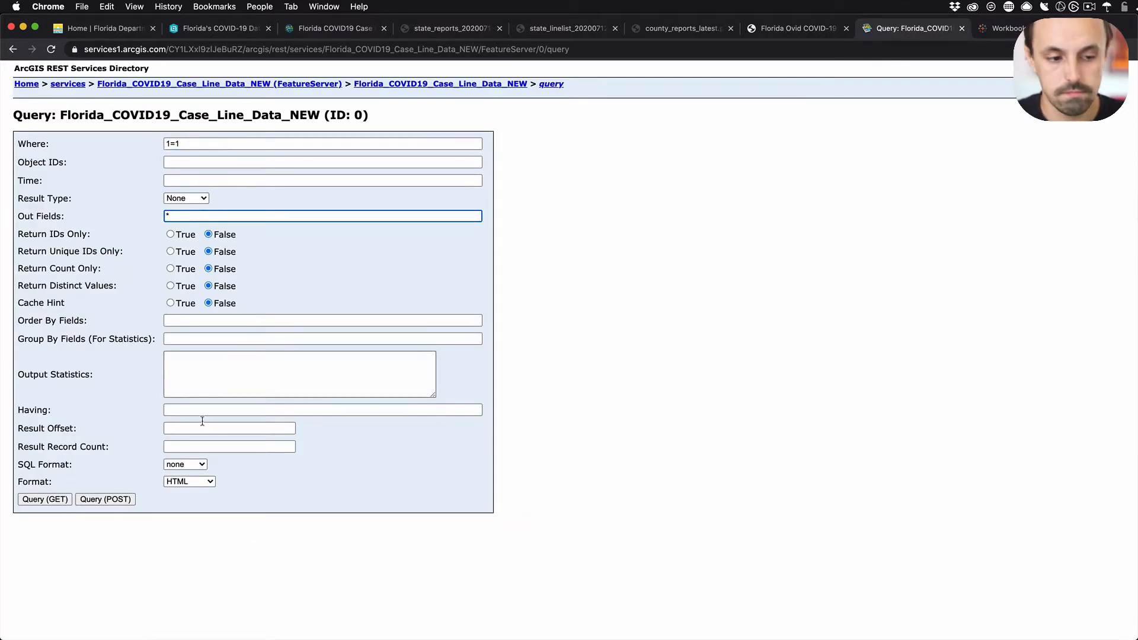
left_click(45, 499)
scroll(176, 499, "down", 5)
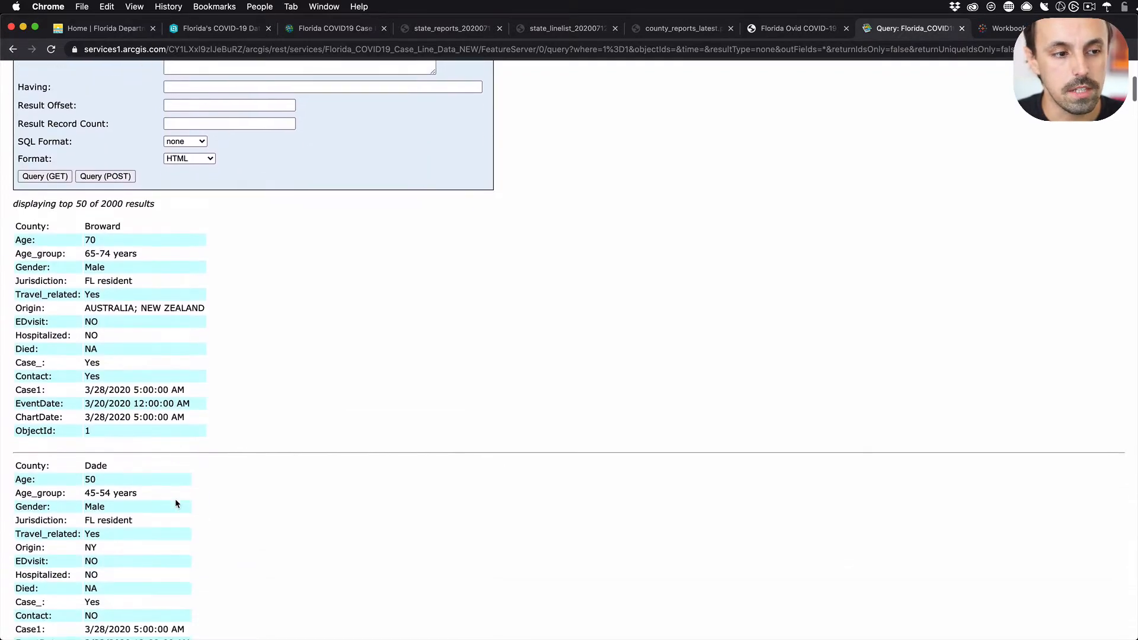
scroll(113, 249, "up", 2)
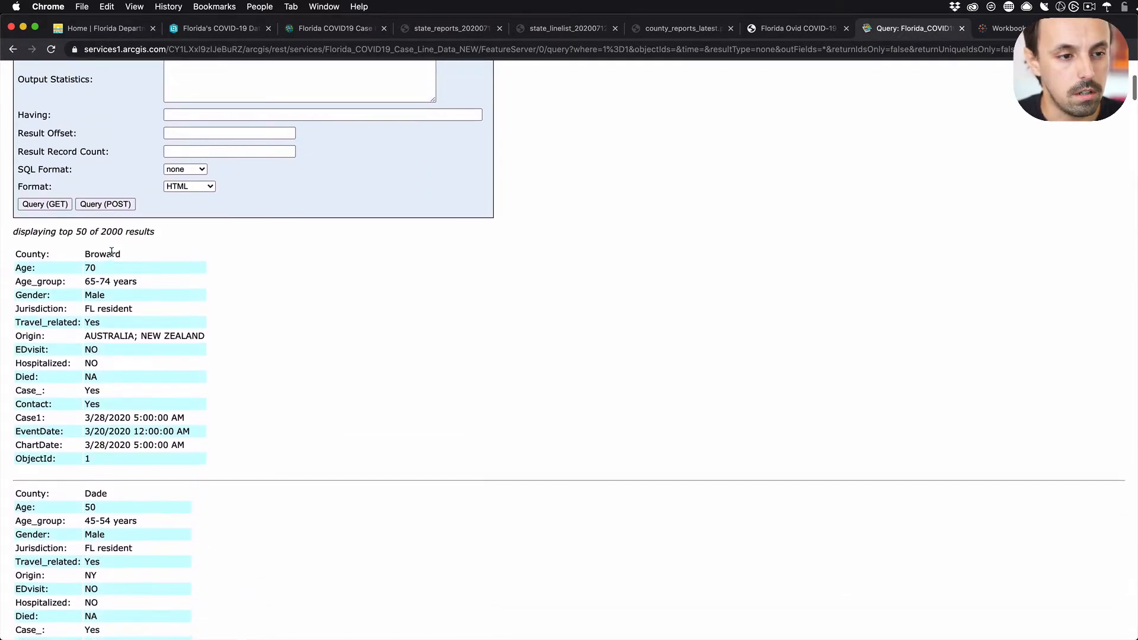
- Rerun the case line query ordered by Case1 DESC and examine the first returned record
double_click(37, 503)
key("cmd+c")
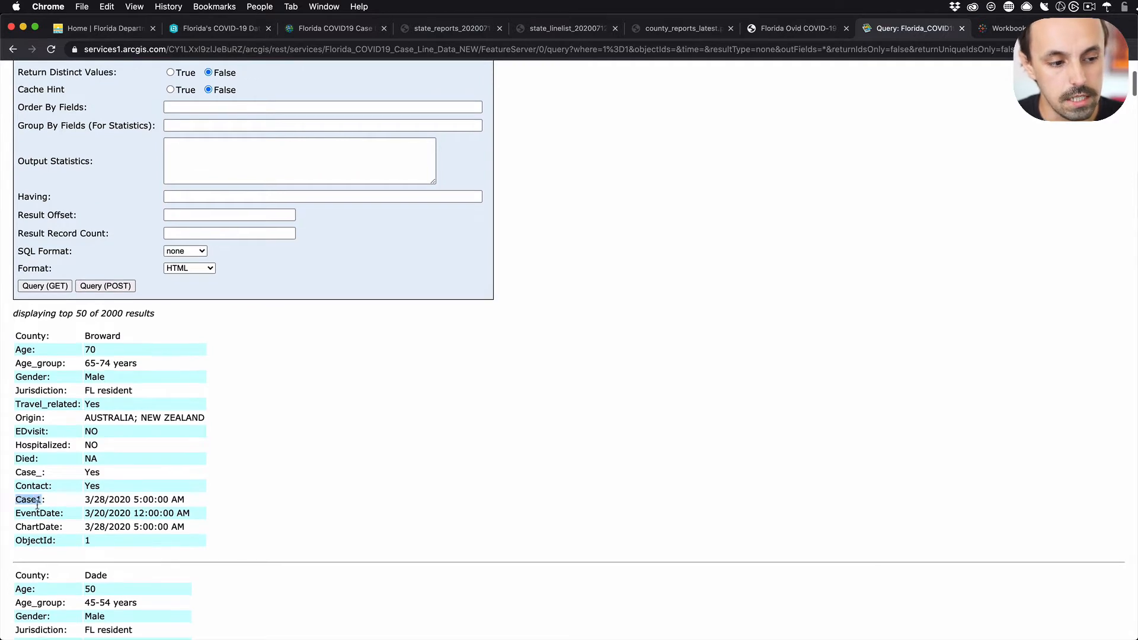
scroll(219, 188, "up", 2)
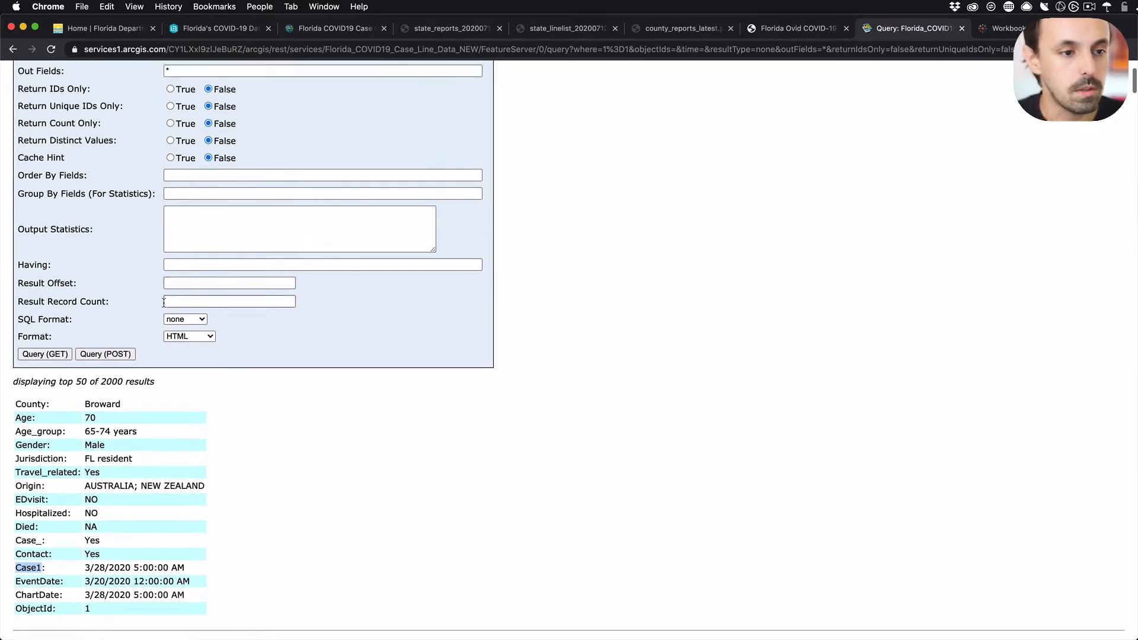
left_click(198, 222)
left_click(206, 204)
key("cmd+v")
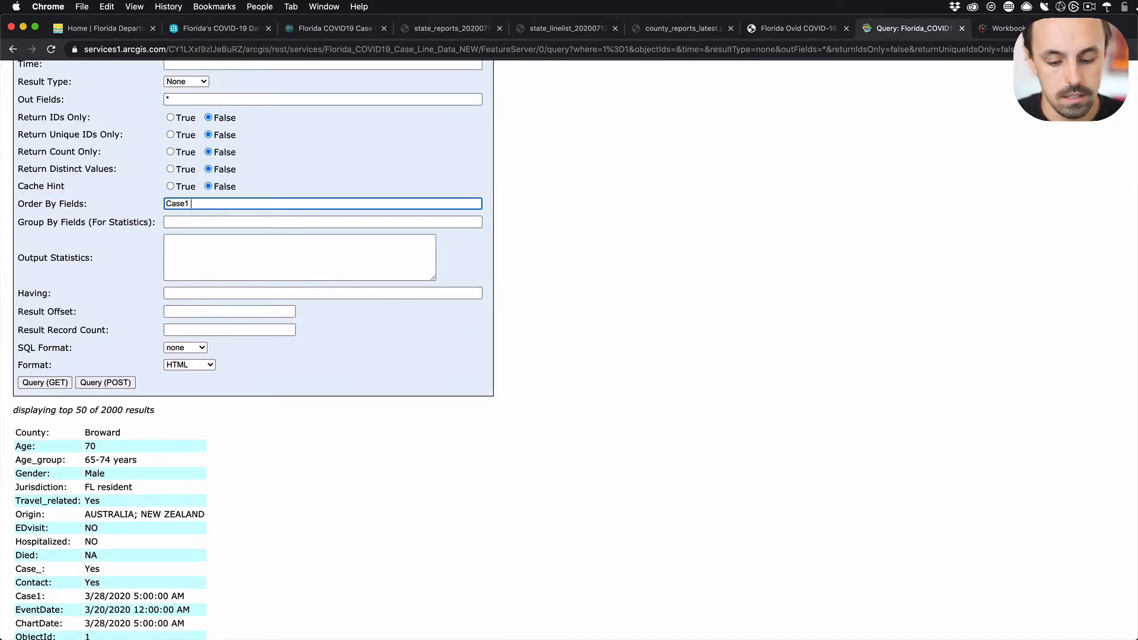
type("DESC")
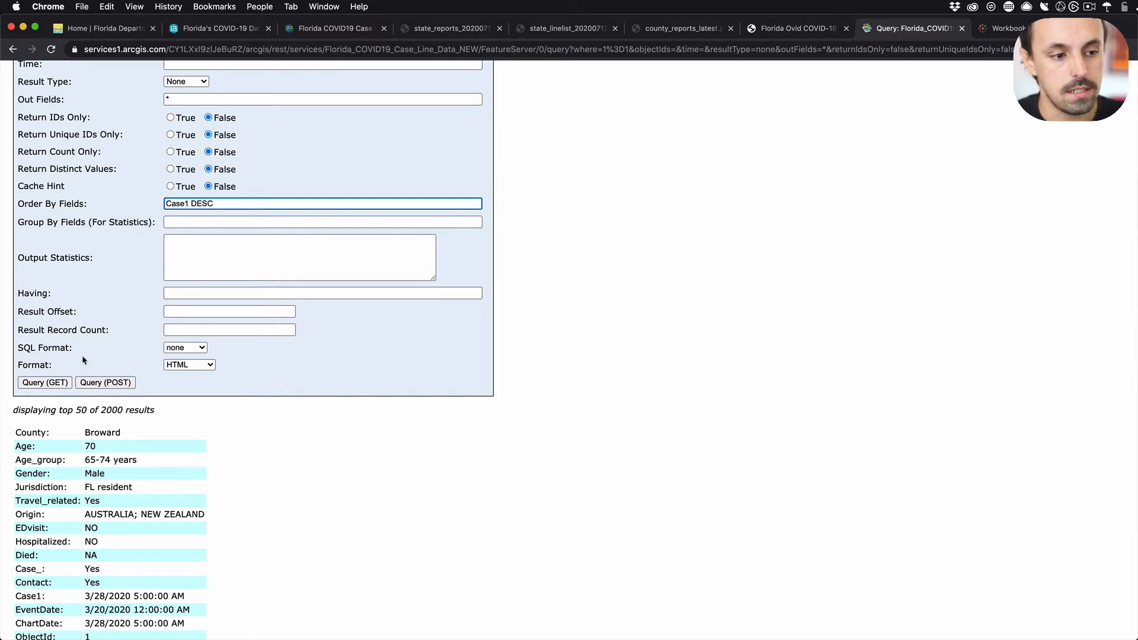
left_click(53, 383)
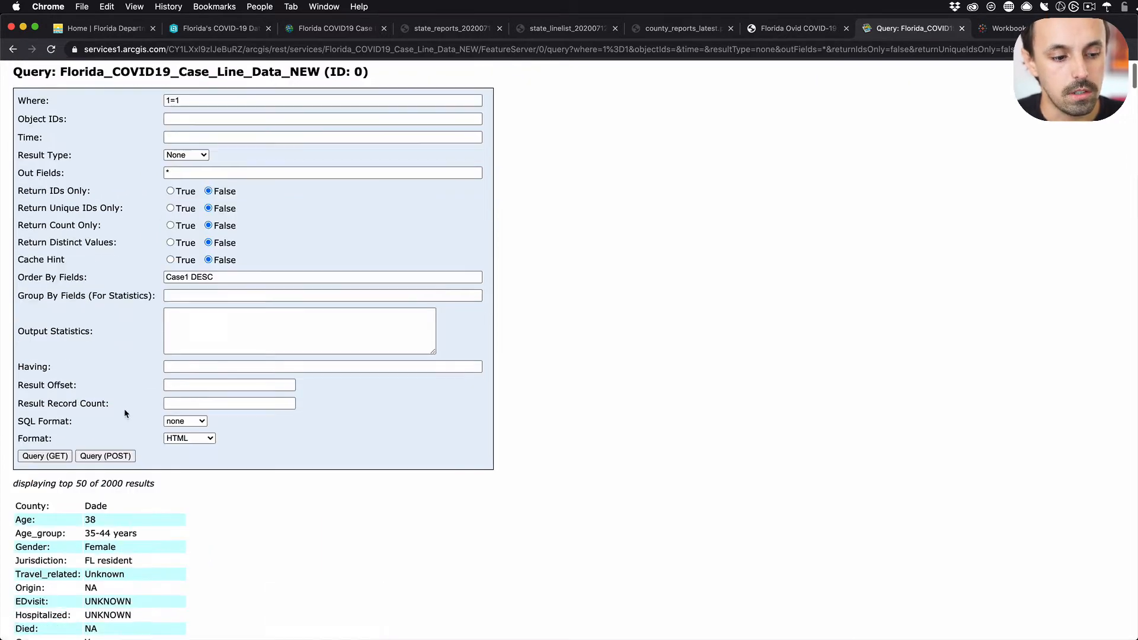
scroll(123, 408, "down", 4)
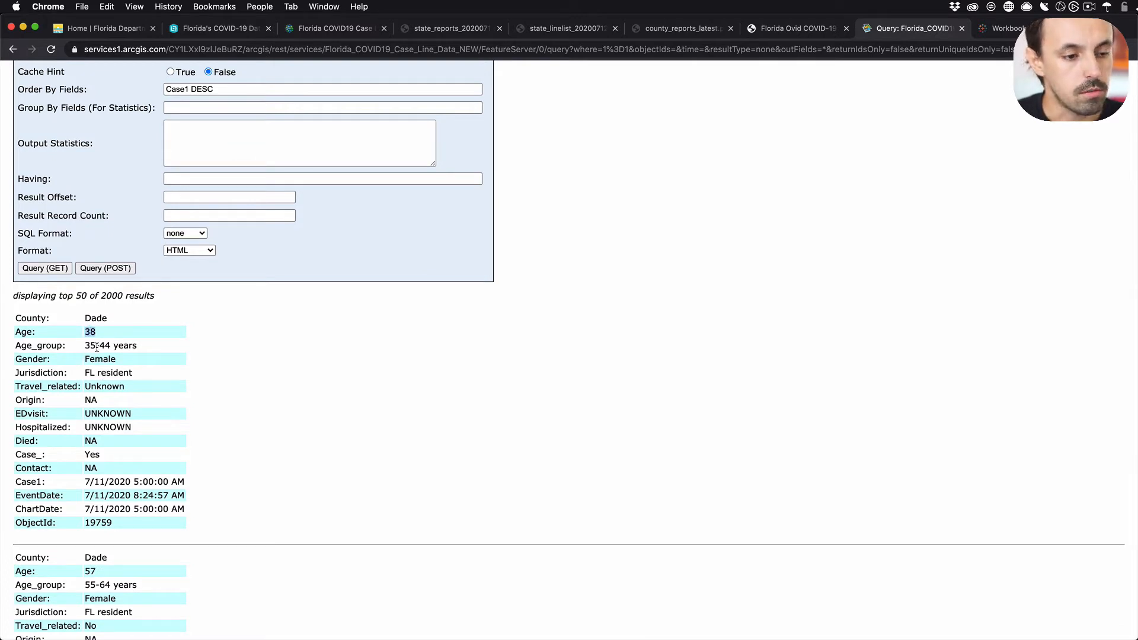
double_click(92, 318)
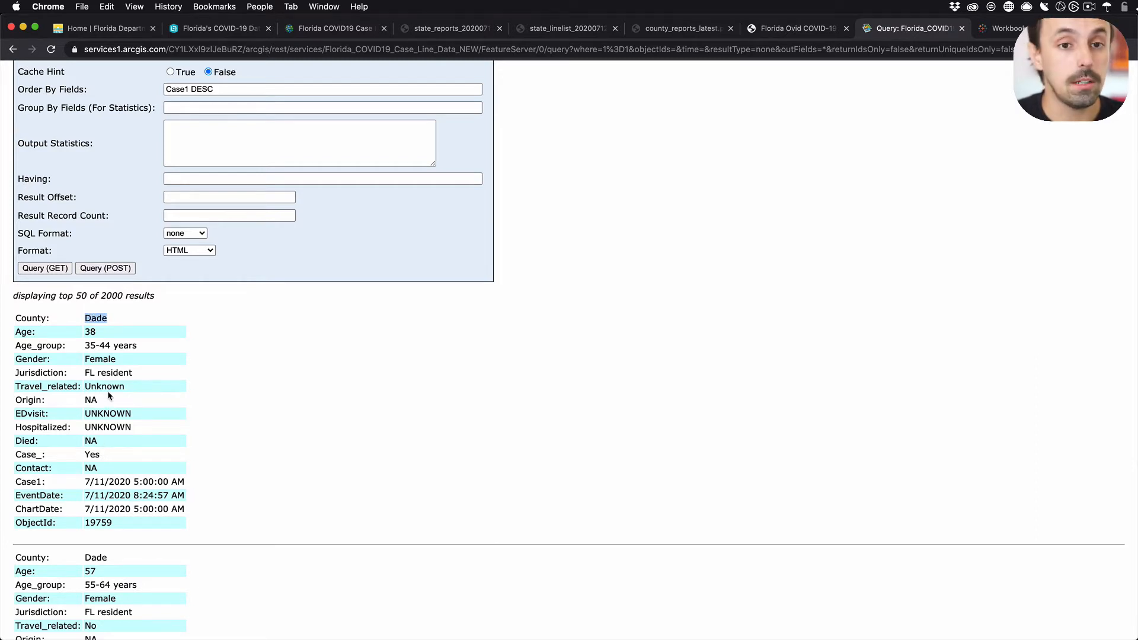
- Return to the Ovid Florida COVID-19 report and check its Positives total from individual cases
left_click(790, 30)
left_click(606, 255)
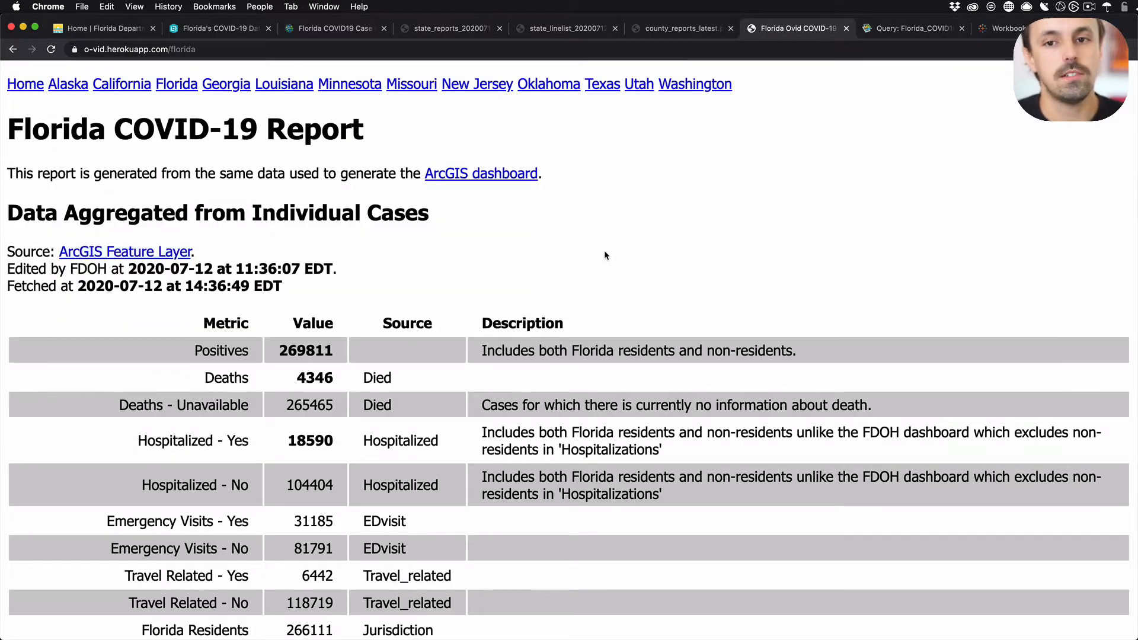
scroll(606, 256, "down", 3)
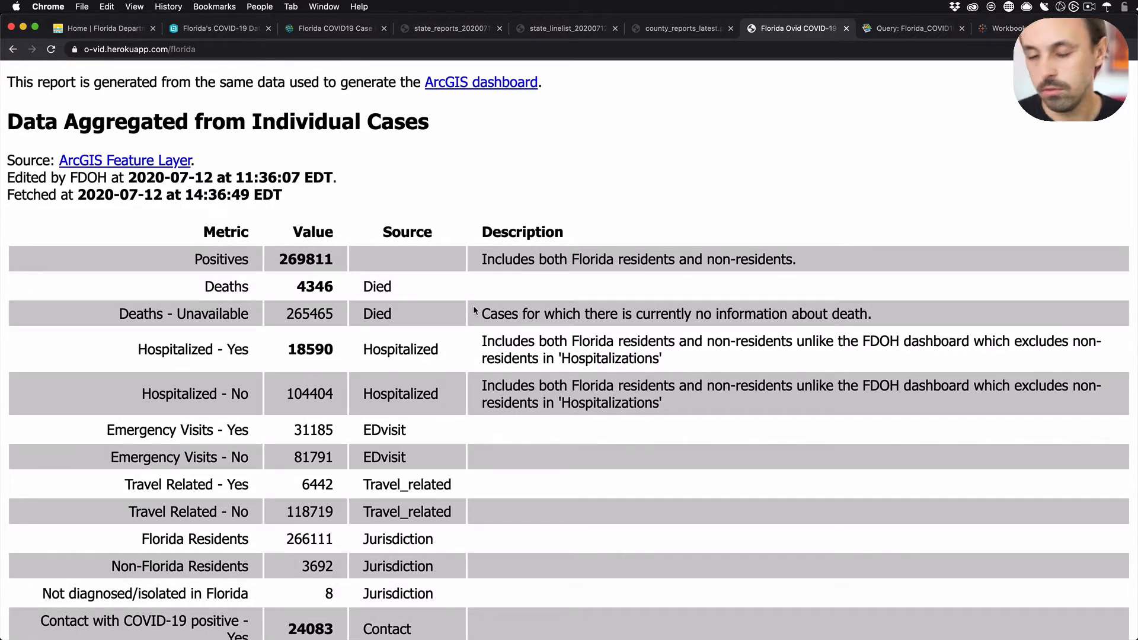
double_click(238, 264)
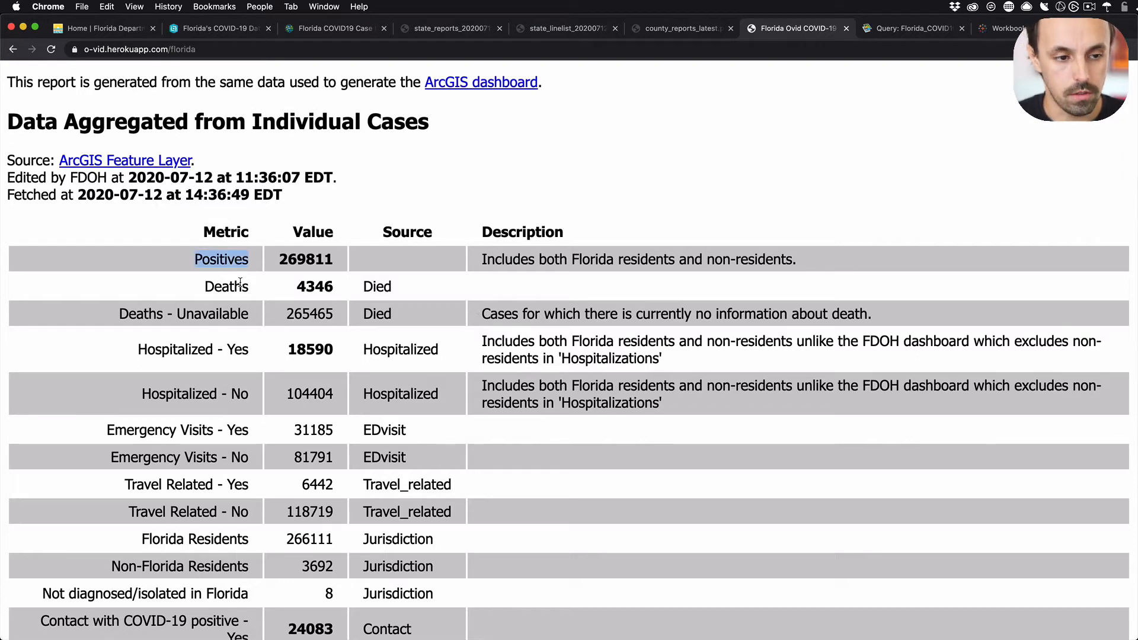
double_click(305, 262)
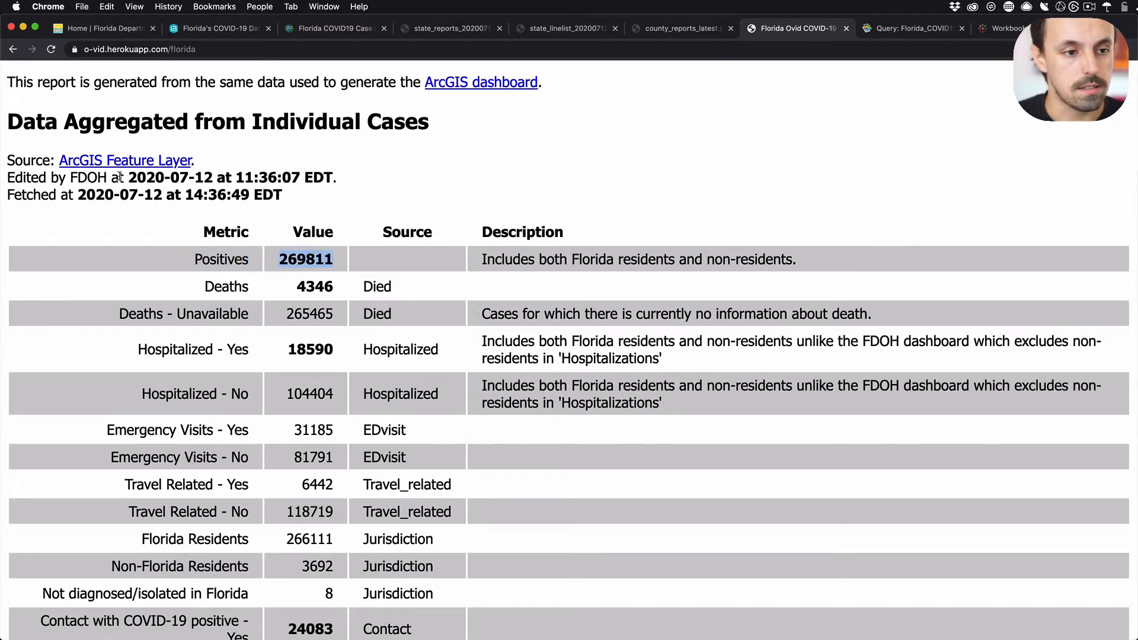
- Compare the report's edited-by-FDOH timestamp with its fetched timestamp
left_click_drag(124, 176, 333, 178)
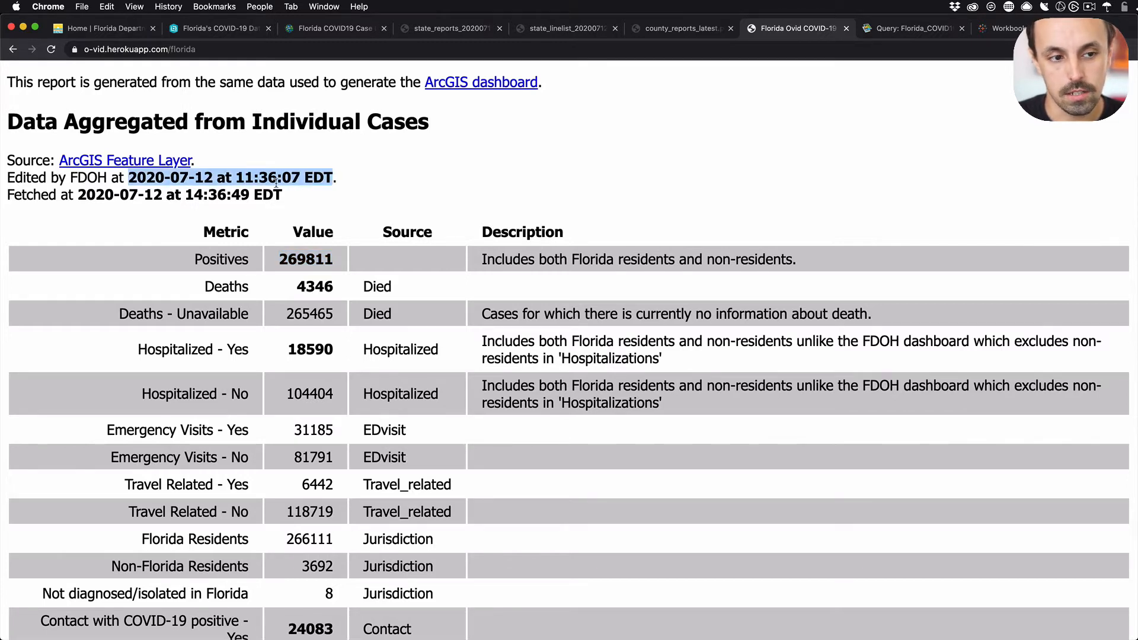
double_click(242, 177)
double_click(267, 177)
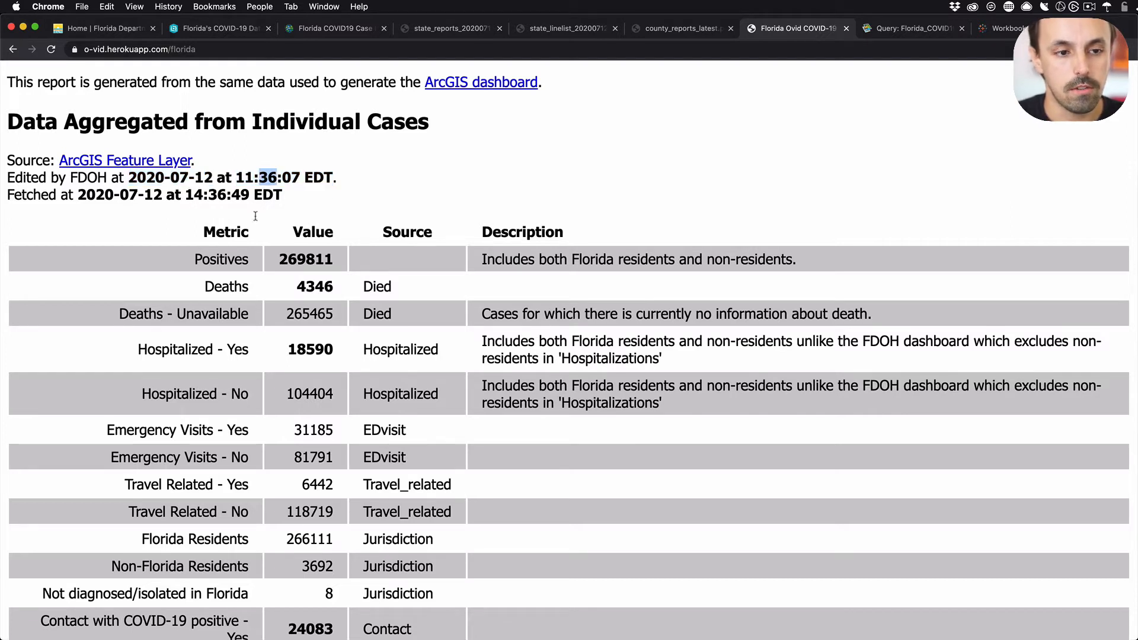
left_click(150, 201)
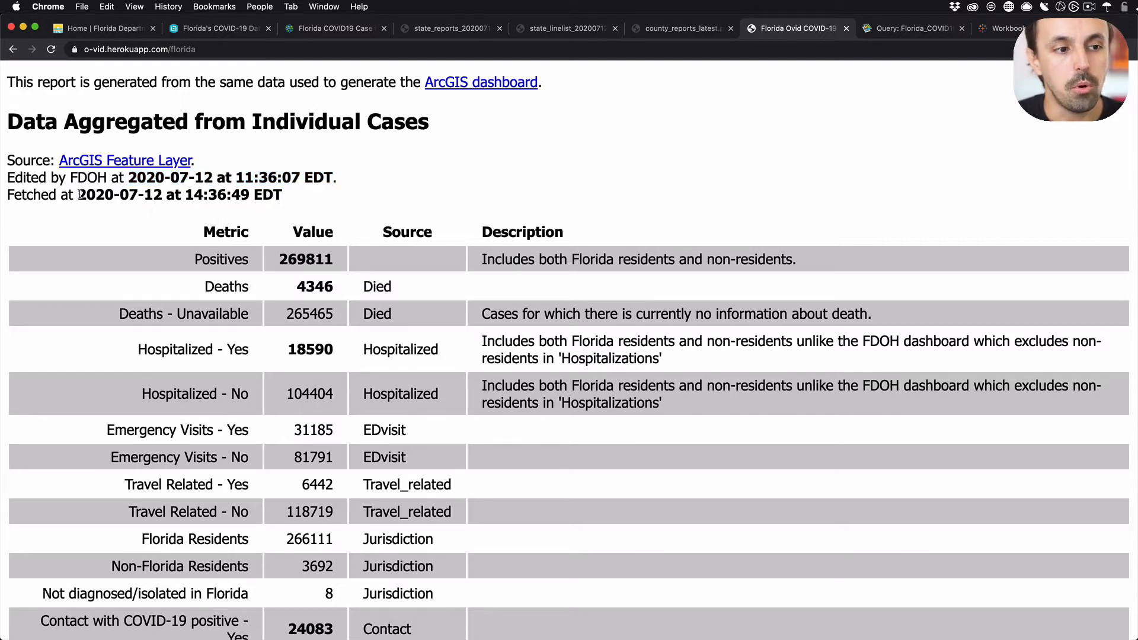
left_click_drag(78, 195, 288, 197)
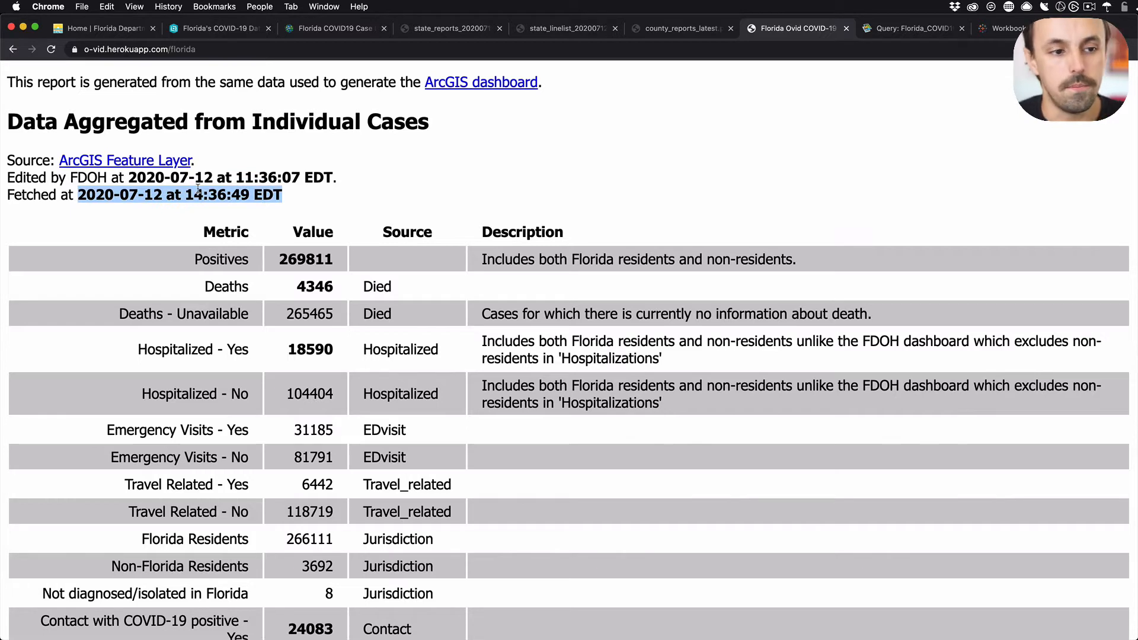
left_click_drag(185, 196, 232, 198)
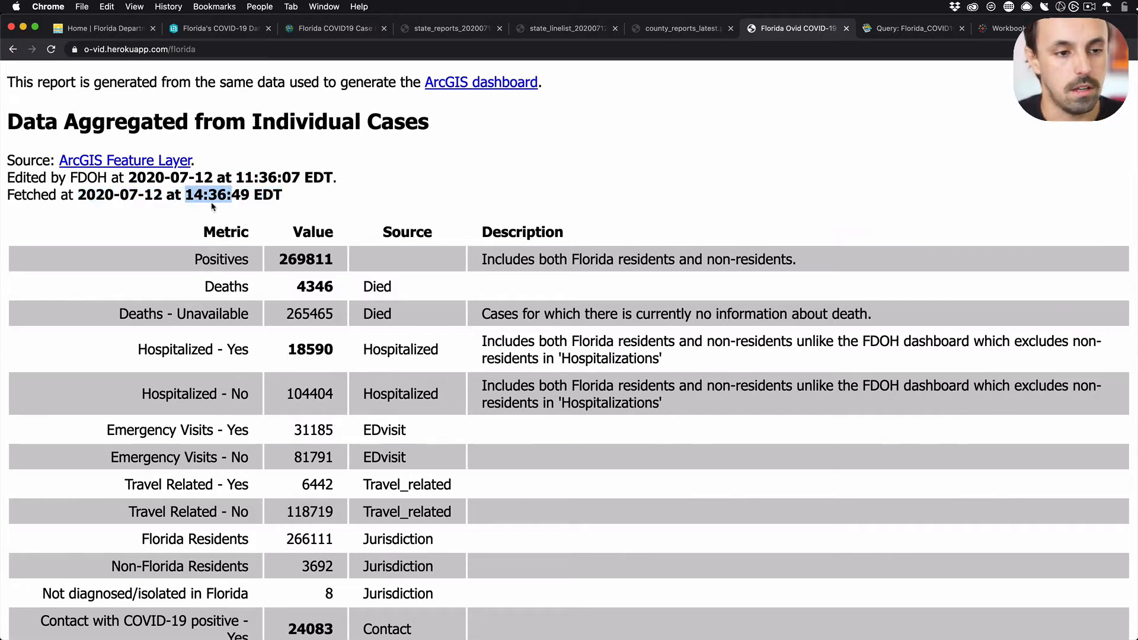
left_click(331, 212)
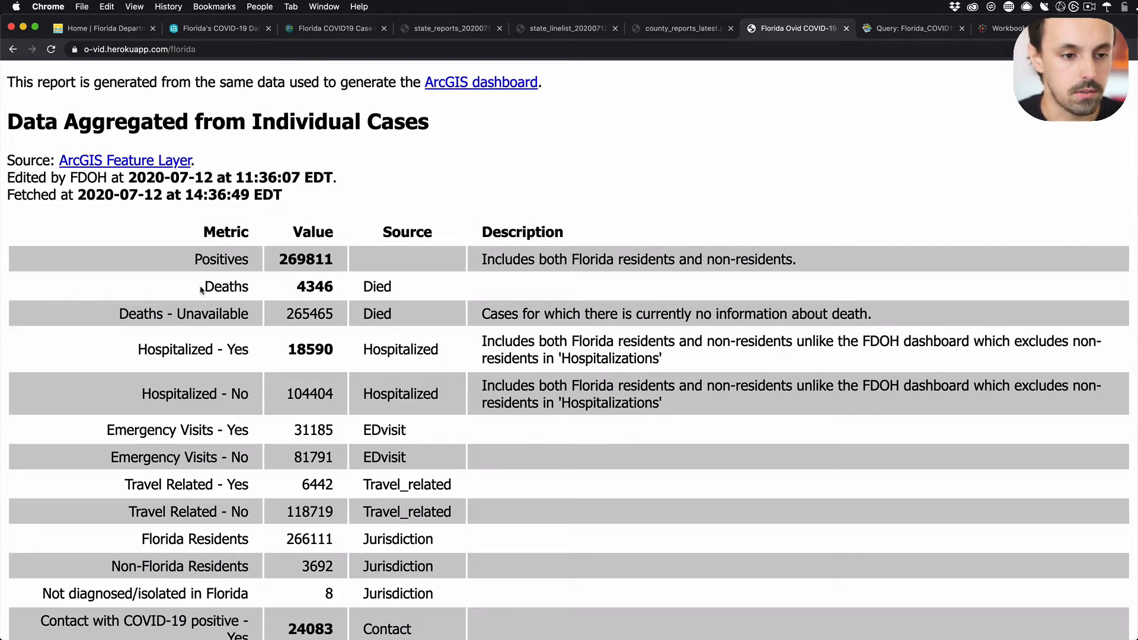
- Switch to the Numbers spreadsheet and enter the report's Positives total, 269811, in the 7/12 row's cumulative positives cell
double_click(292, 260)
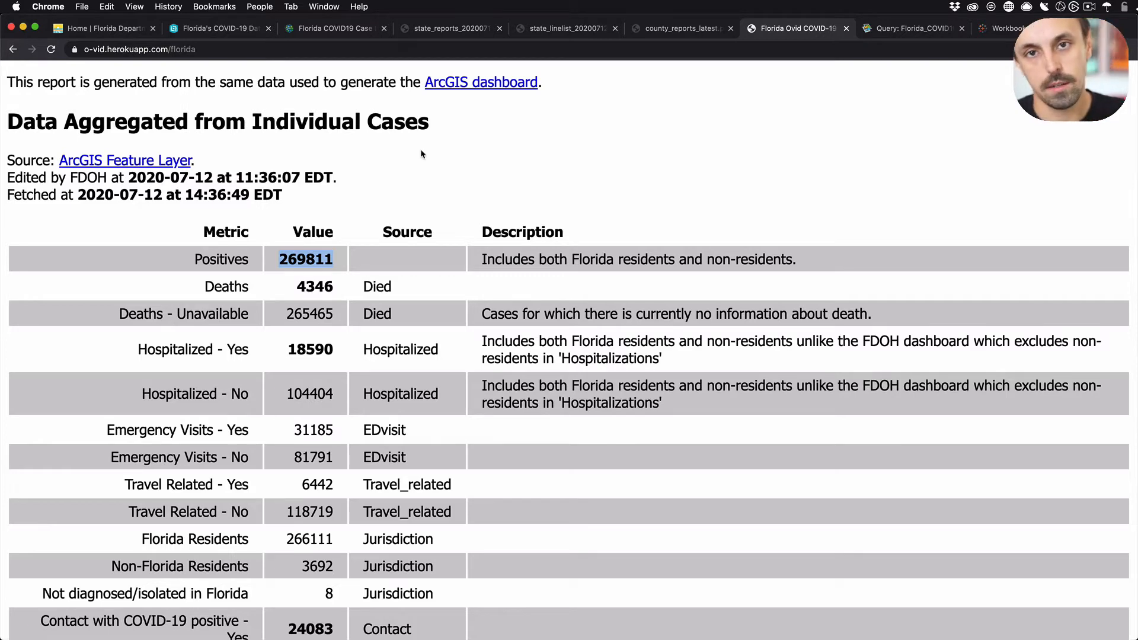
key("super+Tab")
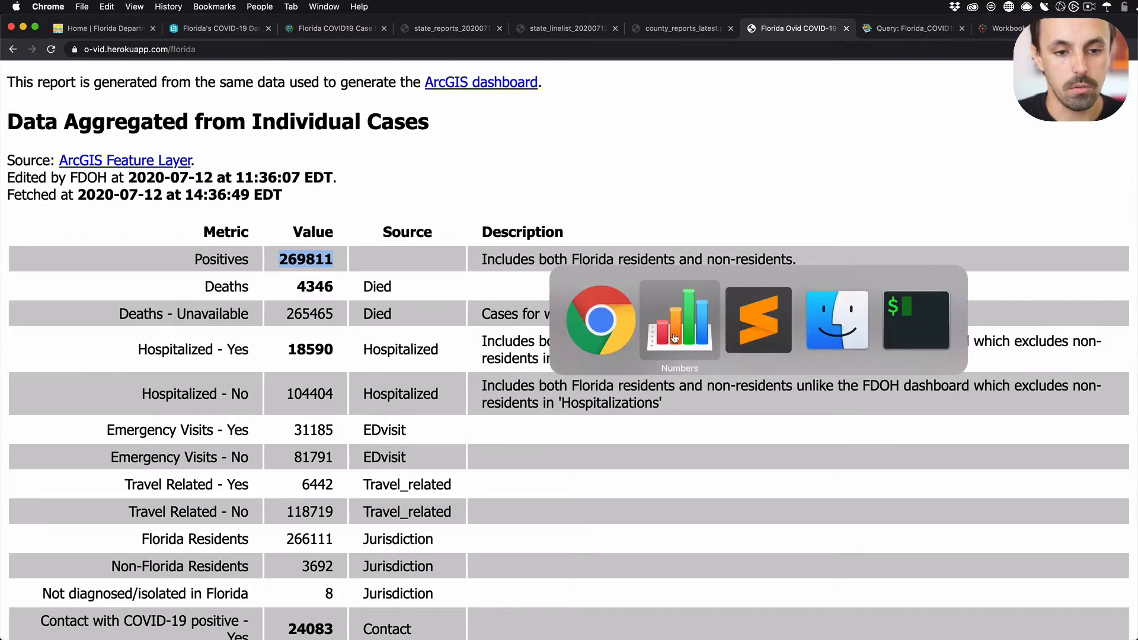
left_click(674, 338)
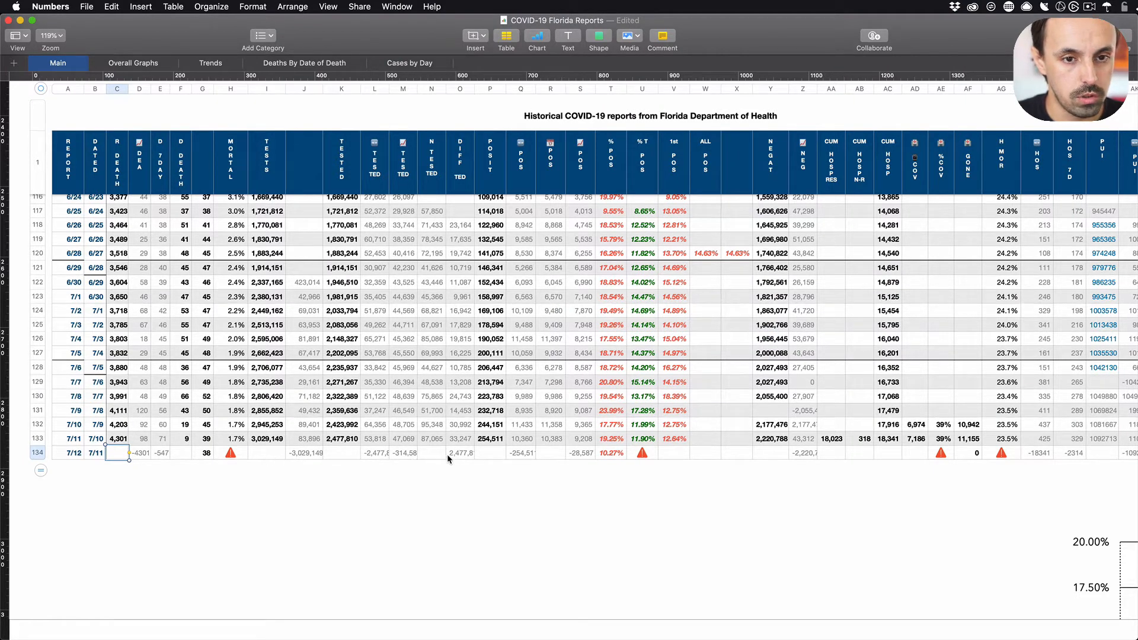
left_click(490, 455)
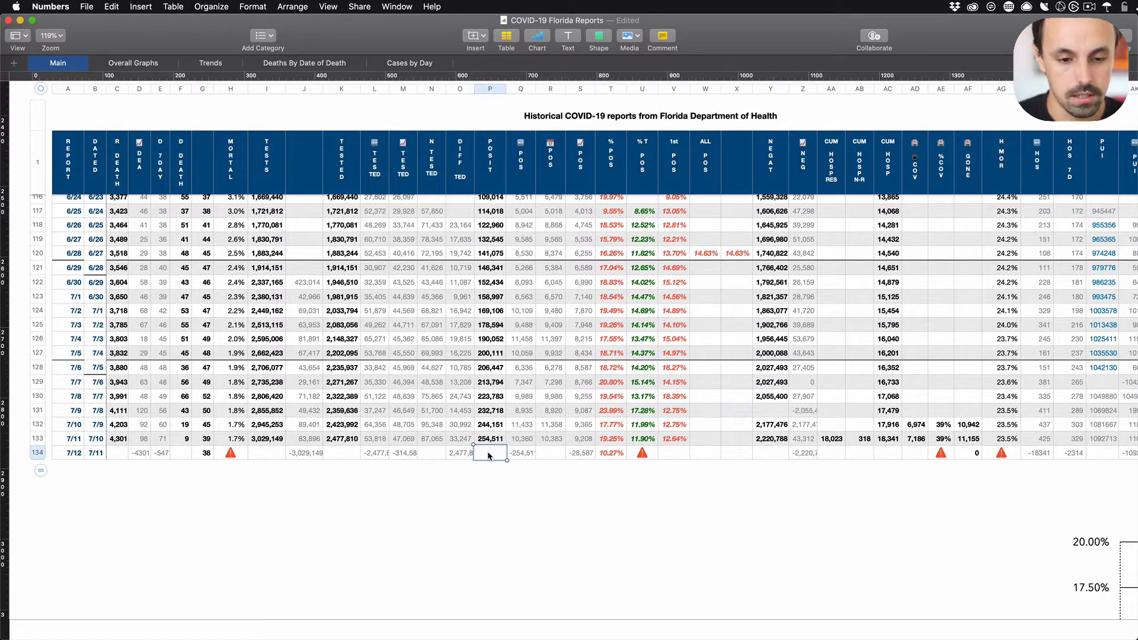
scroll(518, 455, "up", 5)
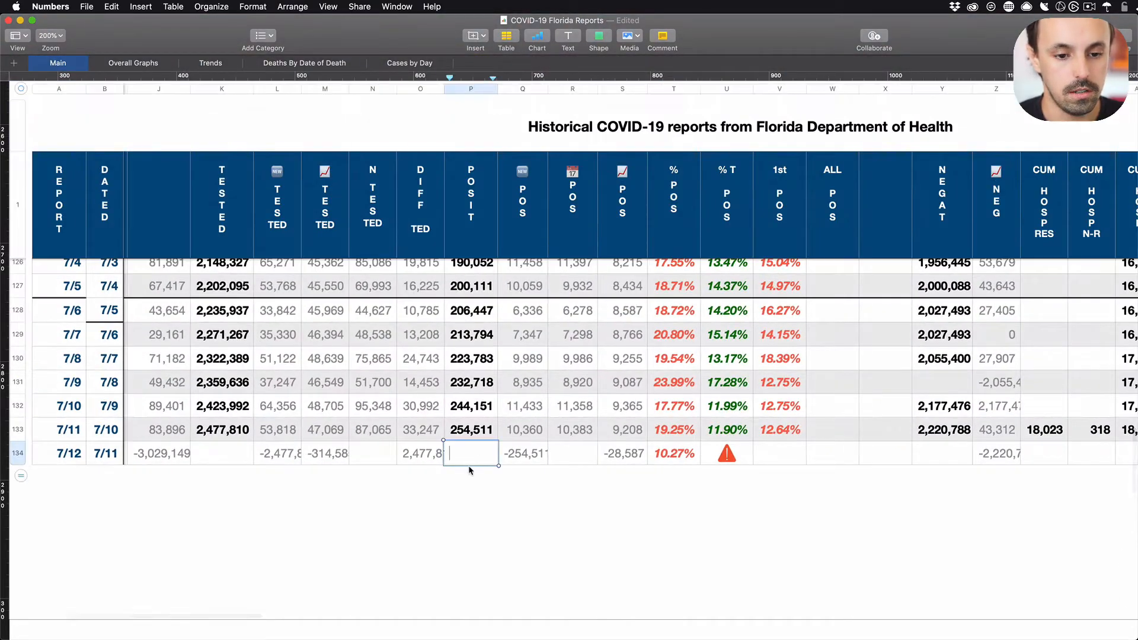
type("269811")
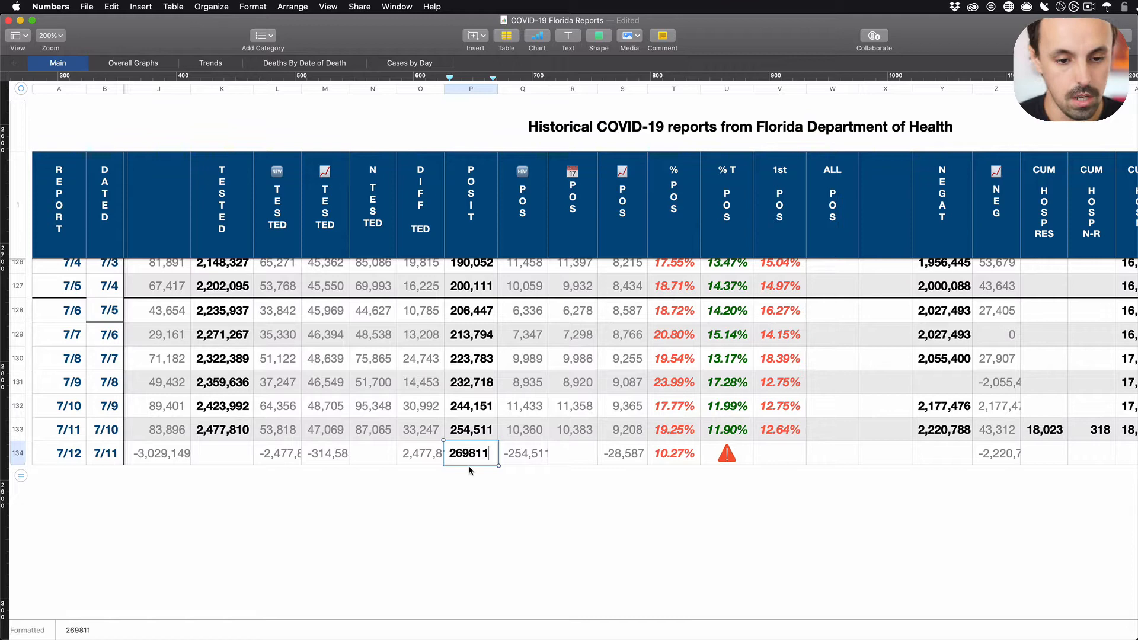
left_click(471, 502)
- Undo and redo the 7/12 positives entry, and inspect the formula for that row's new positives
key("super+z")
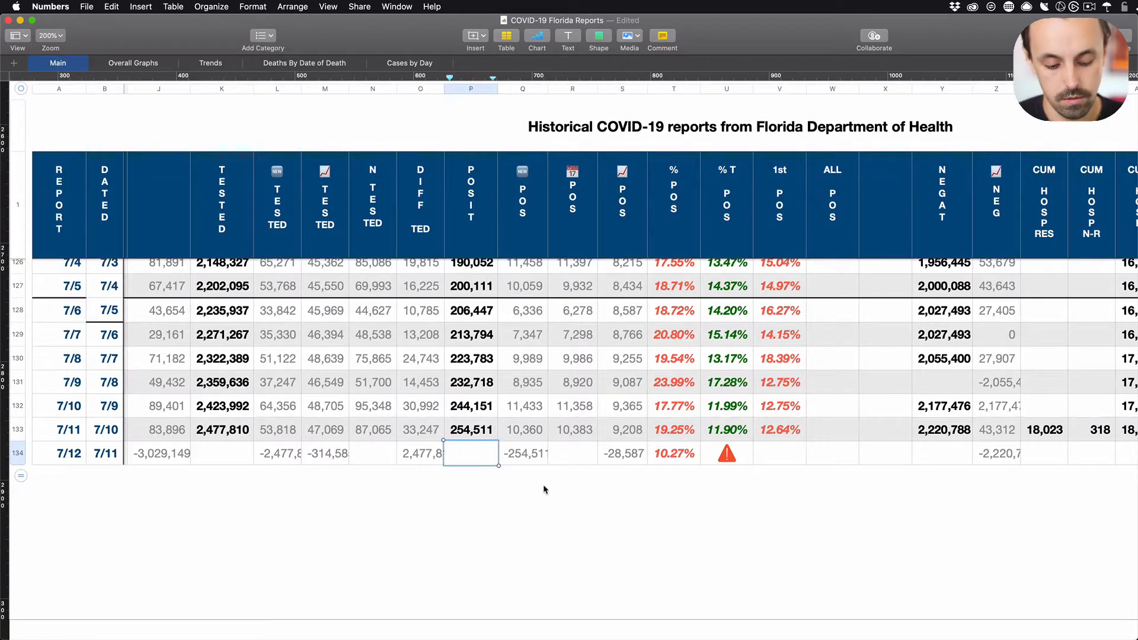
key("super+shift+z")
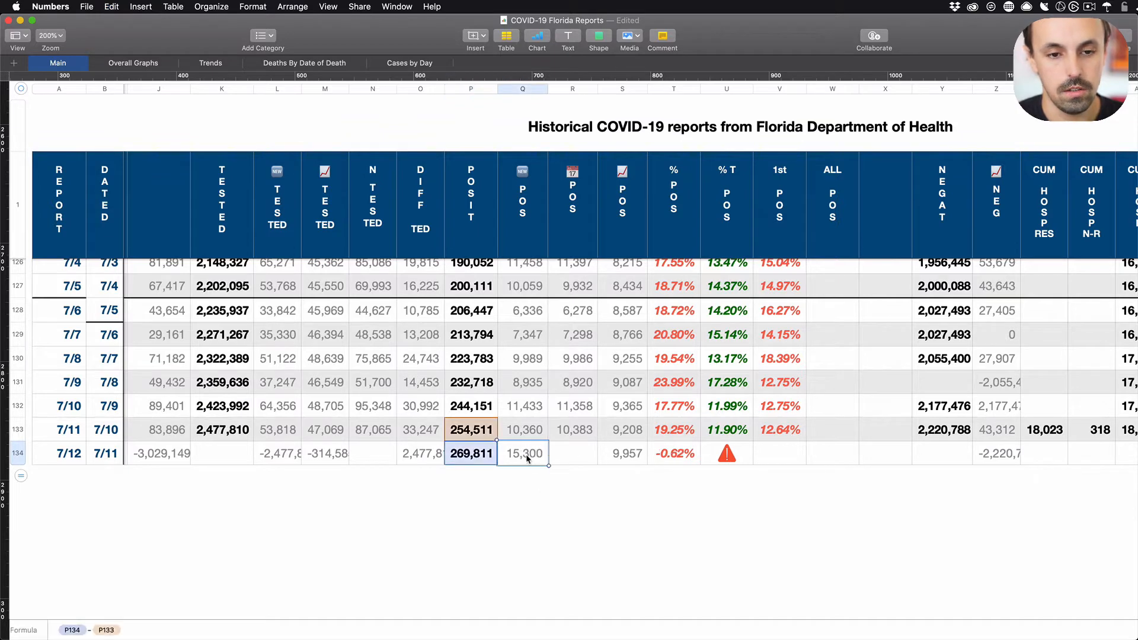
left_click(527, 457)
left_click(463, 471)
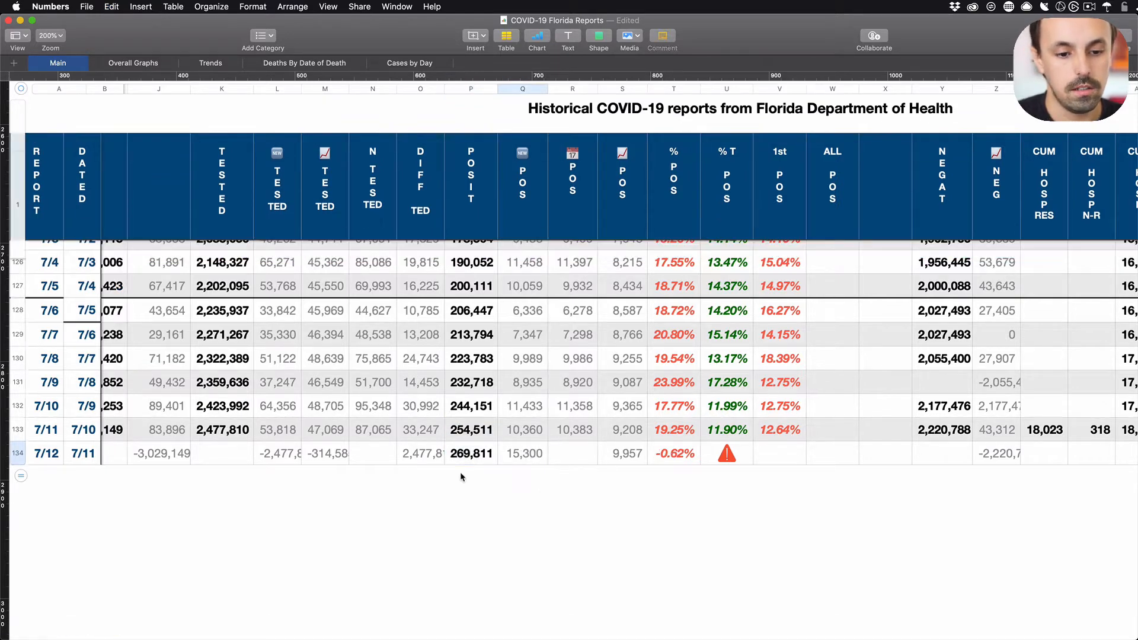
- Compare the 7/11 cumulative positives with the 7/12 new-positives formula, and check the empty 7/12 positives-by-date cell and its column heading
left_click(461, 432)
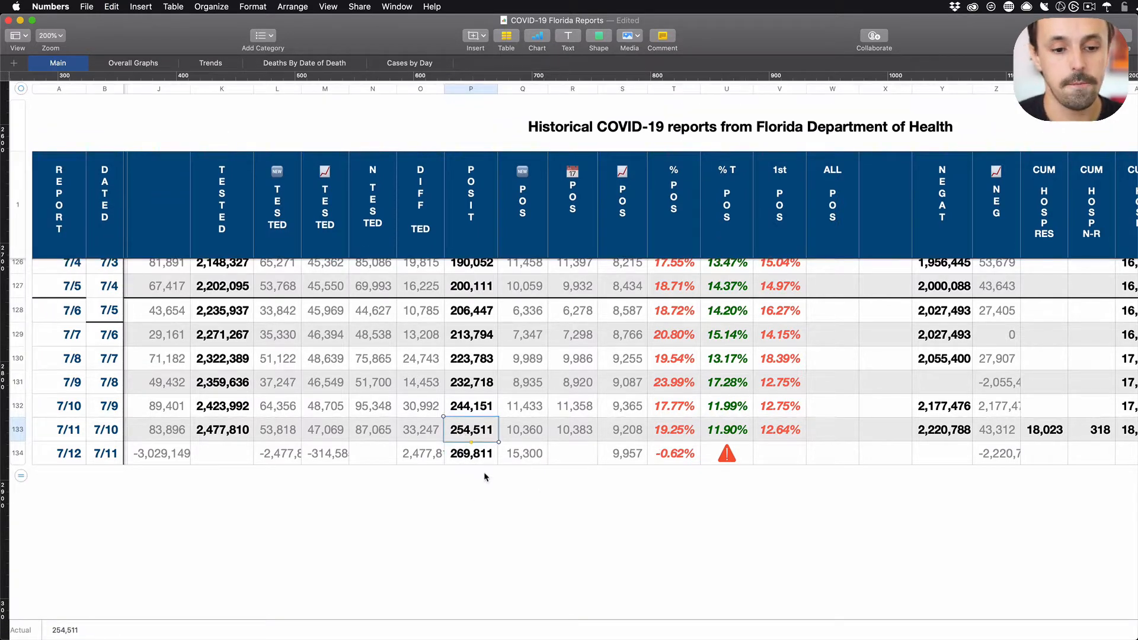
left_click(518, 455)
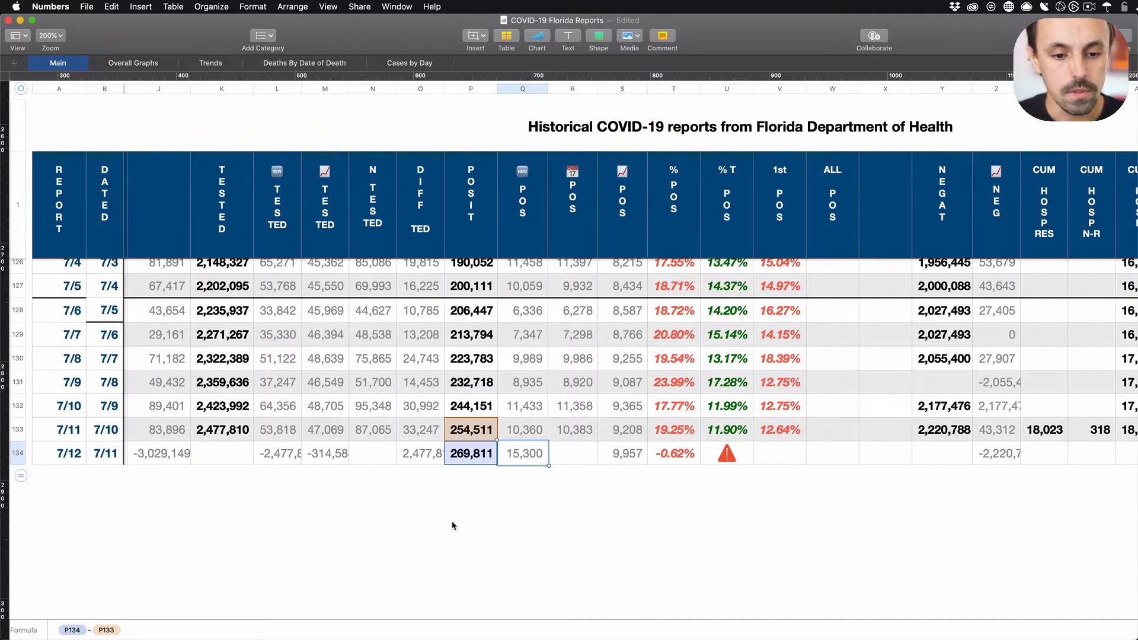
left_click(574, 458)
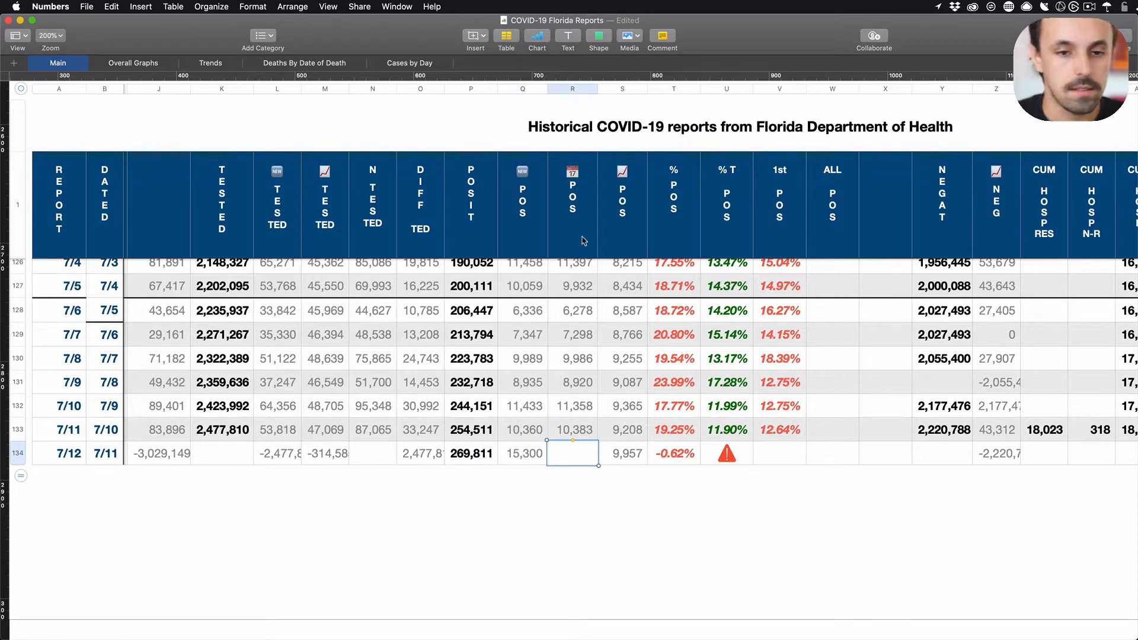
left_click(573, 188)
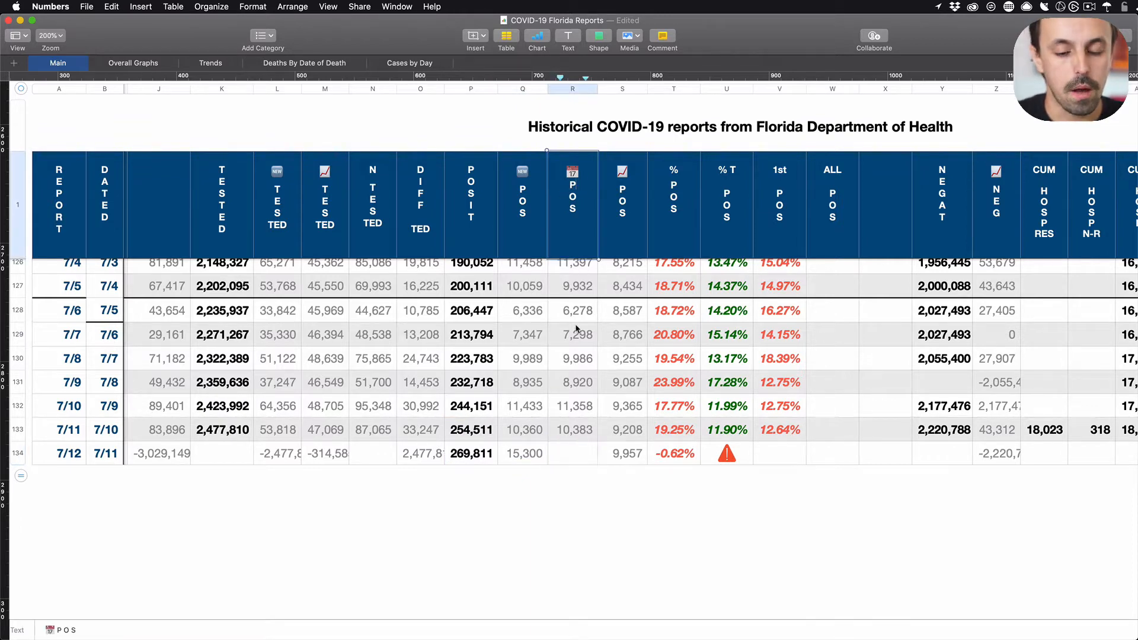
left_click(580, 452)
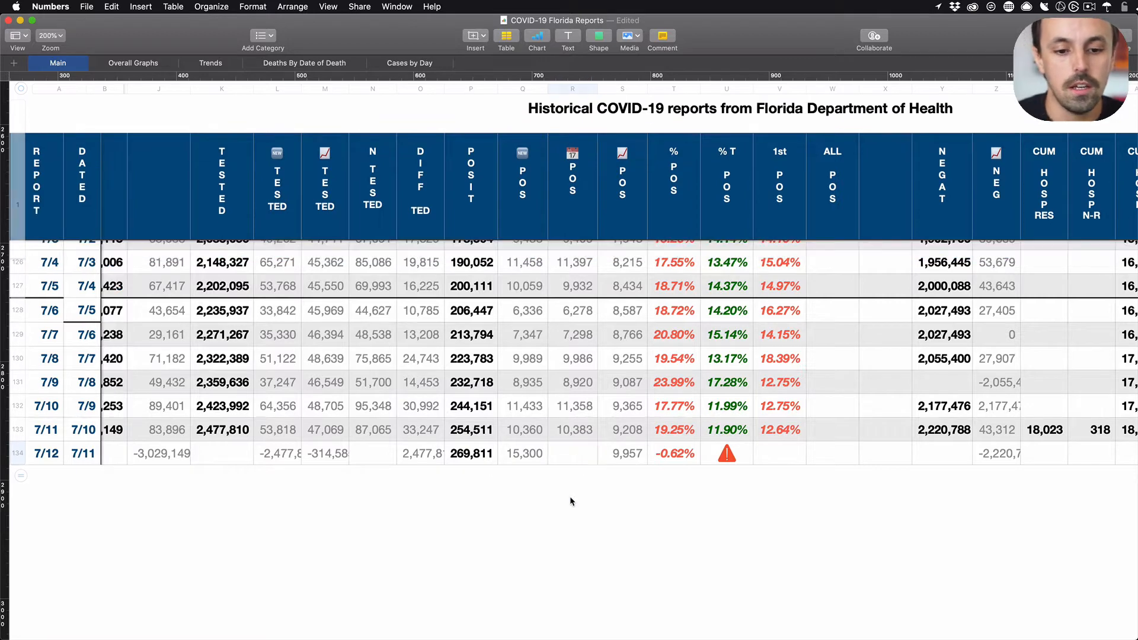
left_click(571, 490)
- Copy the 7/11 cases-per-day figure, 15,299, from the state report PDF in Chrome into the Numbers spreadsheet's 7/12 positives-by-date cell
key("super+Tab")
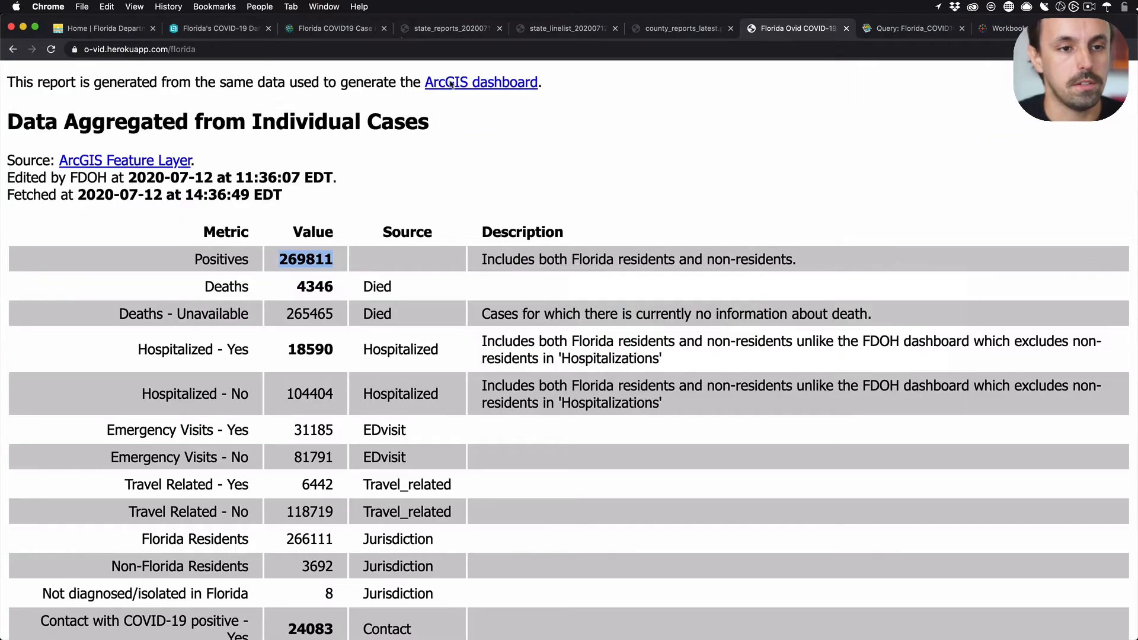
left_click(445, 28)
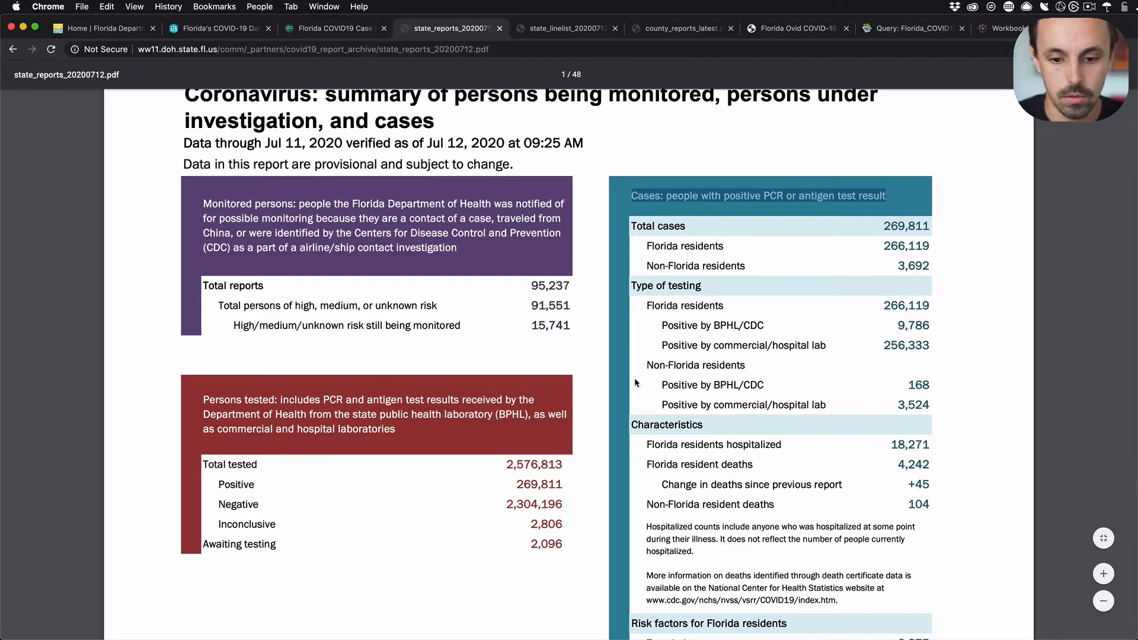
scroll(634, 382, "down", 10)
scroll(635, 382, "down", 10)
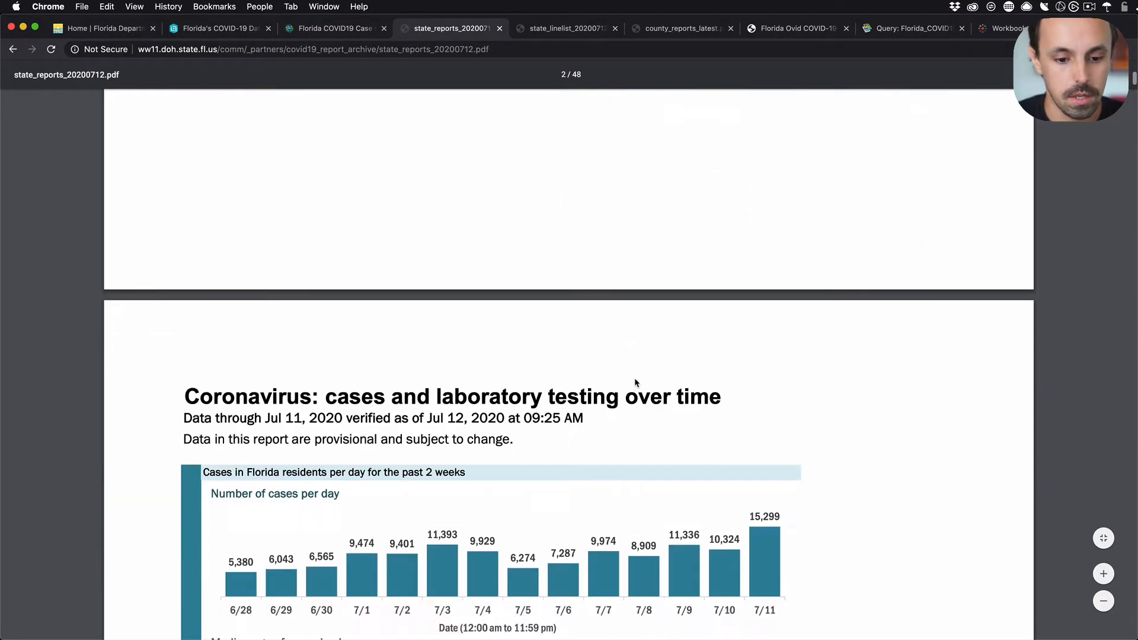
scroll(636, 382, "down", 5)
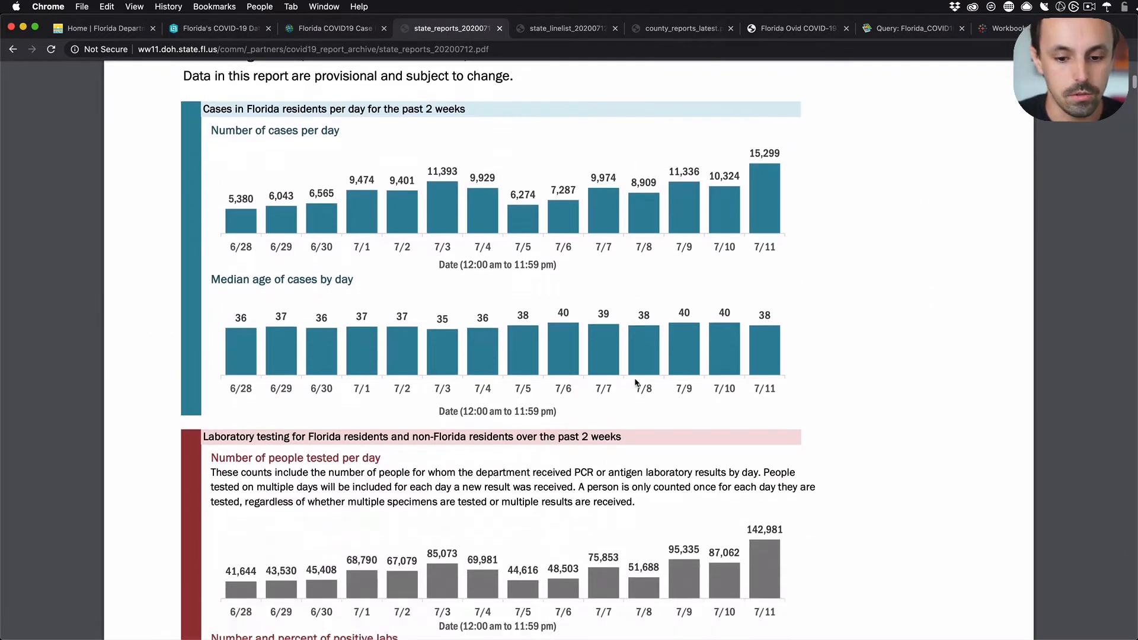
scroll(635, 388, "up", 6)
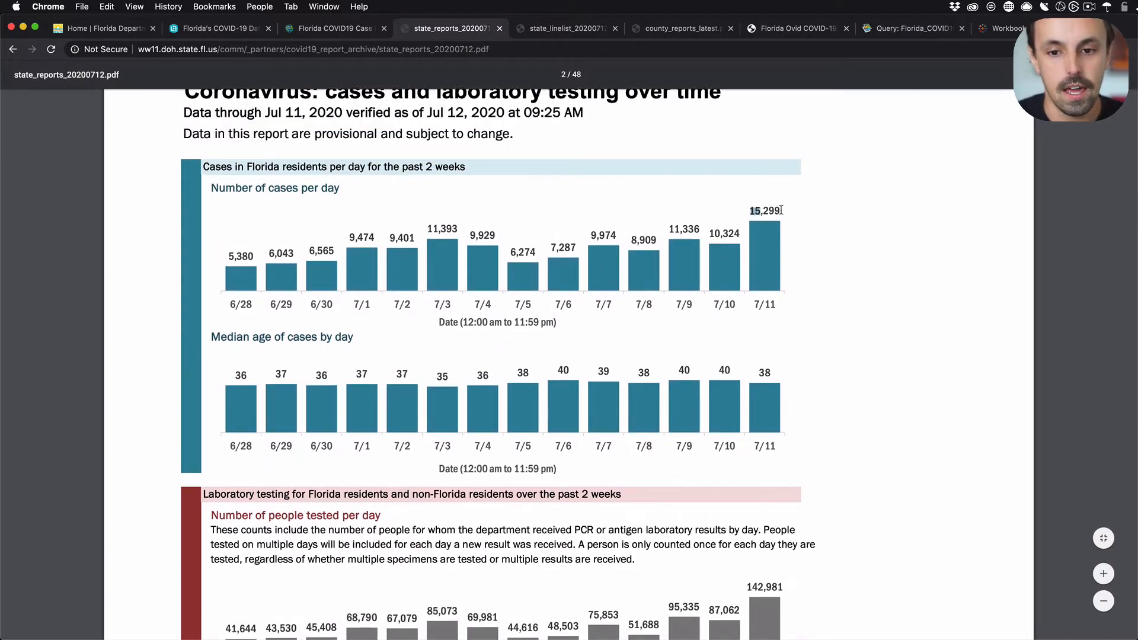
left_click_drag(782, 210, 783, 210)
key("super+c")
key("super+Tab")
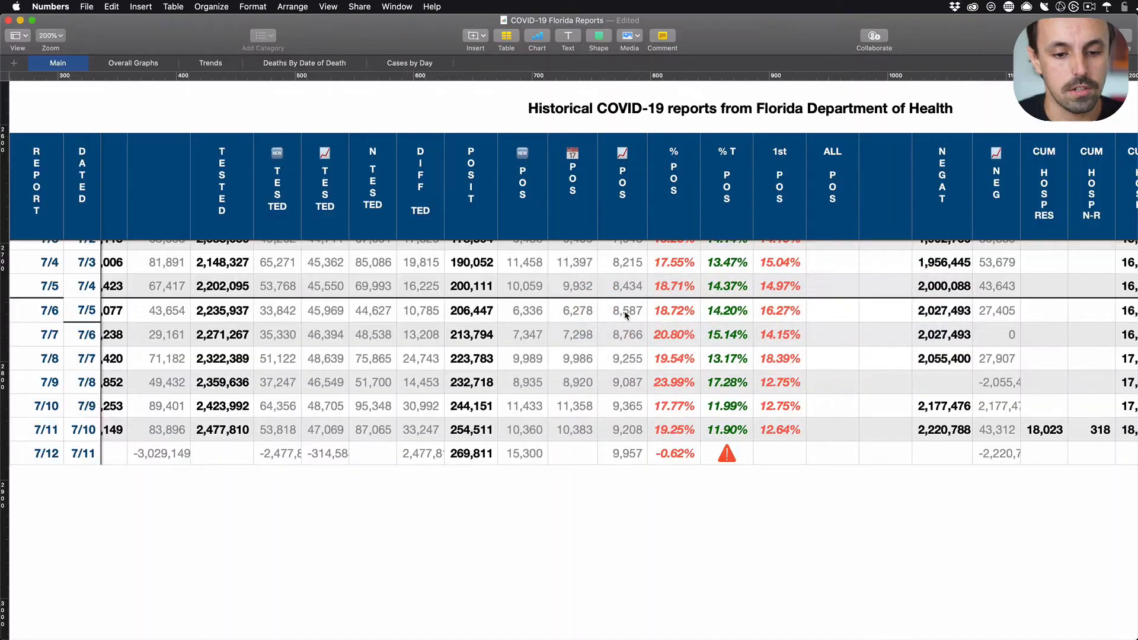
left_click(577, 458)
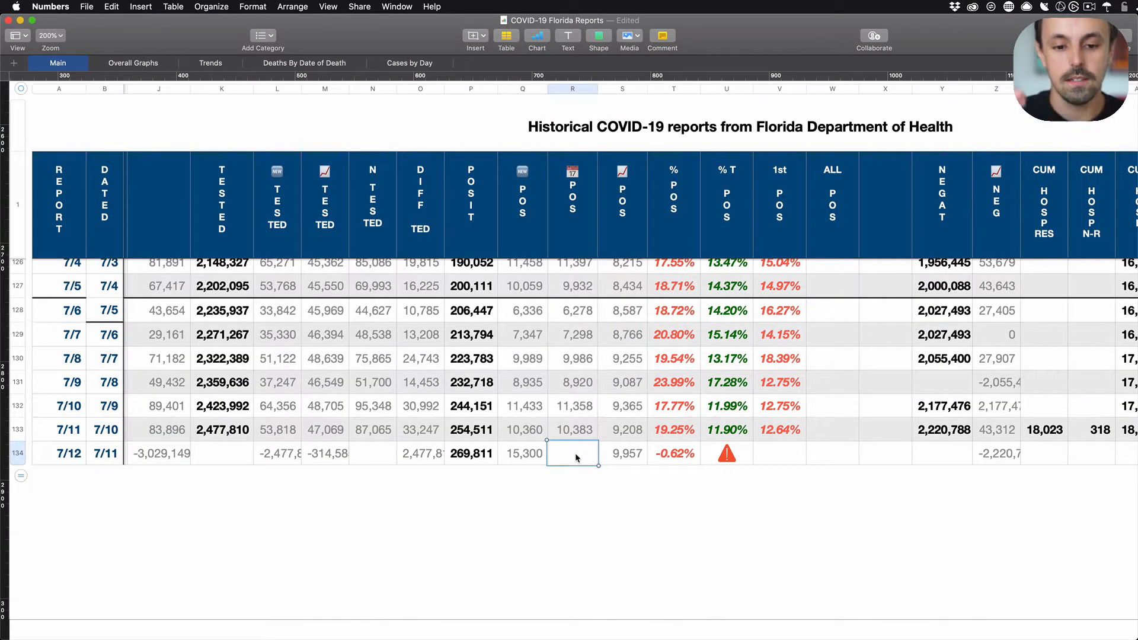
key("super+v")
left_click(616, 523)
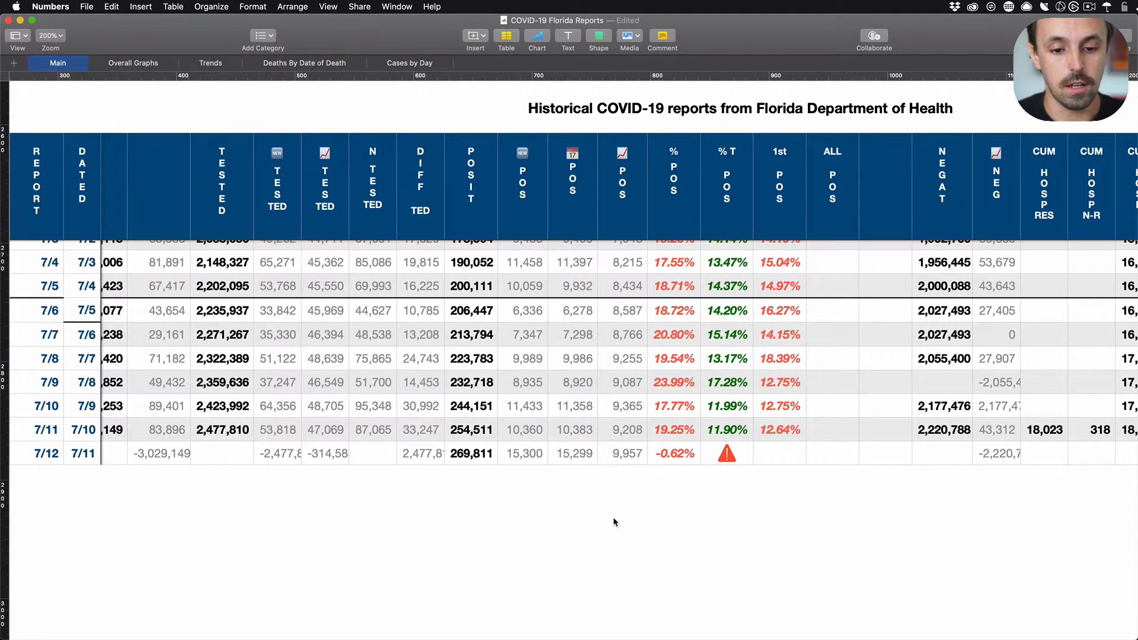
- Look again at the state report's cases-per-day chart, and review the spreadsheet's positives-by-date entries for 7/12, 7/11 and 7/10
key("super+Tab")
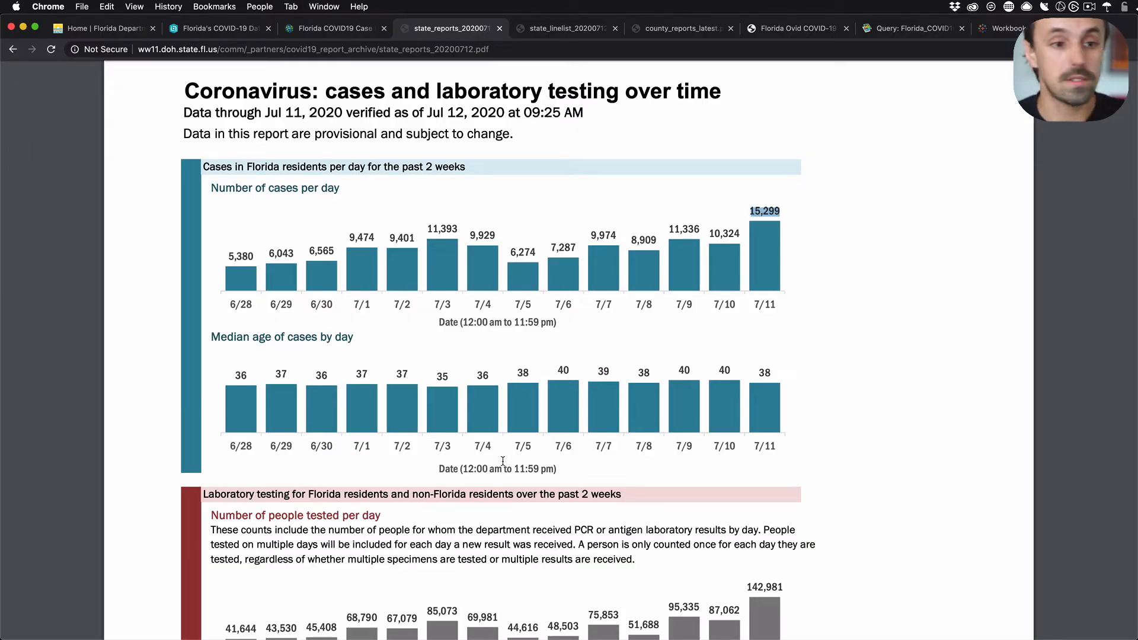
key("super+Tab")
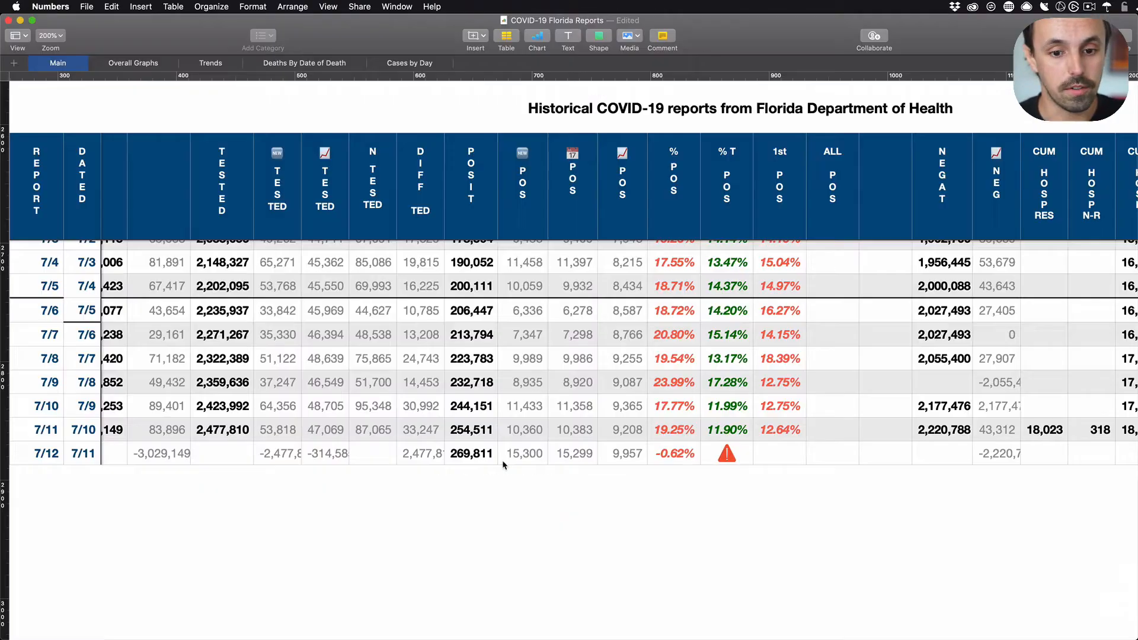
left_click(550, 460)
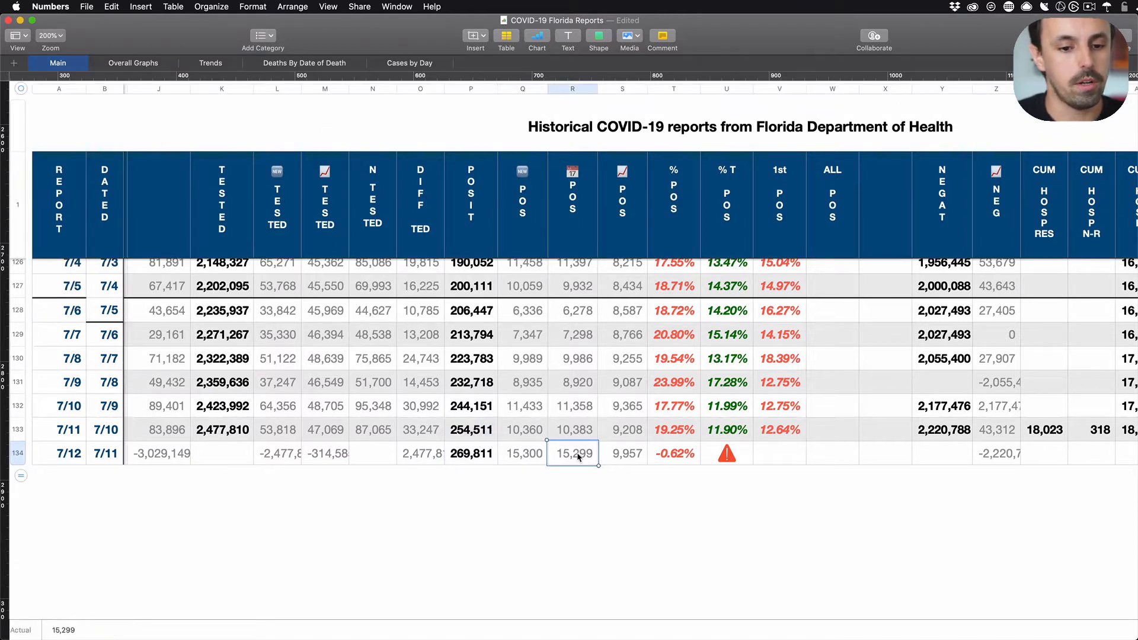
left_click(580, 424)
left_click(578, 409)
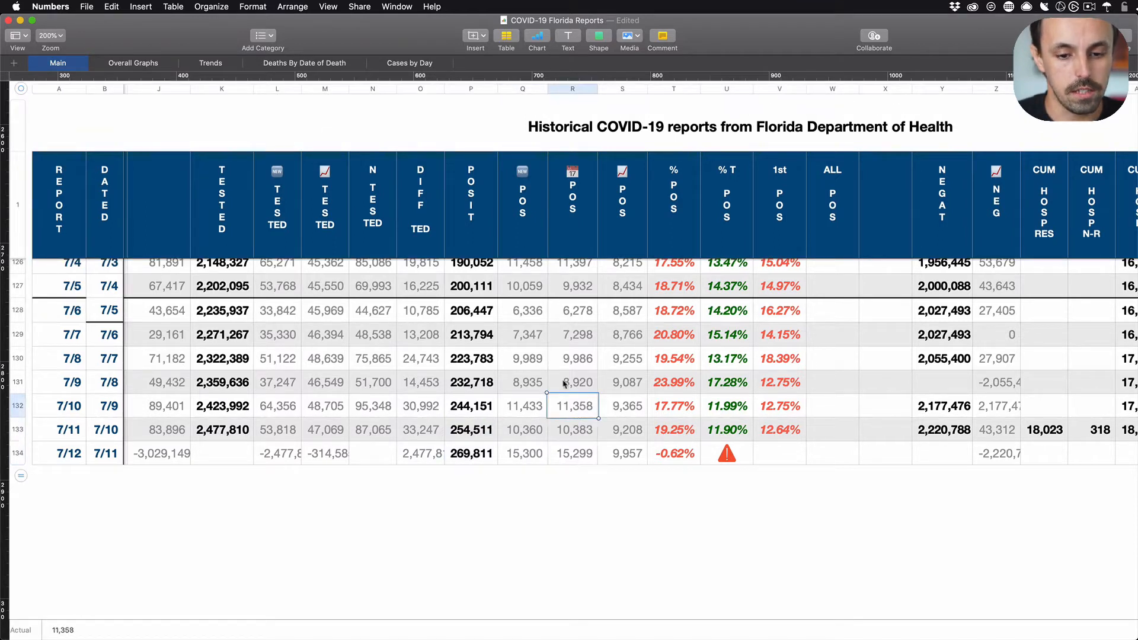
- Inspect the 7/12 row's AVERAGE formula for new positives and the Q128:Q134 range it covers
left_click(631, 451)
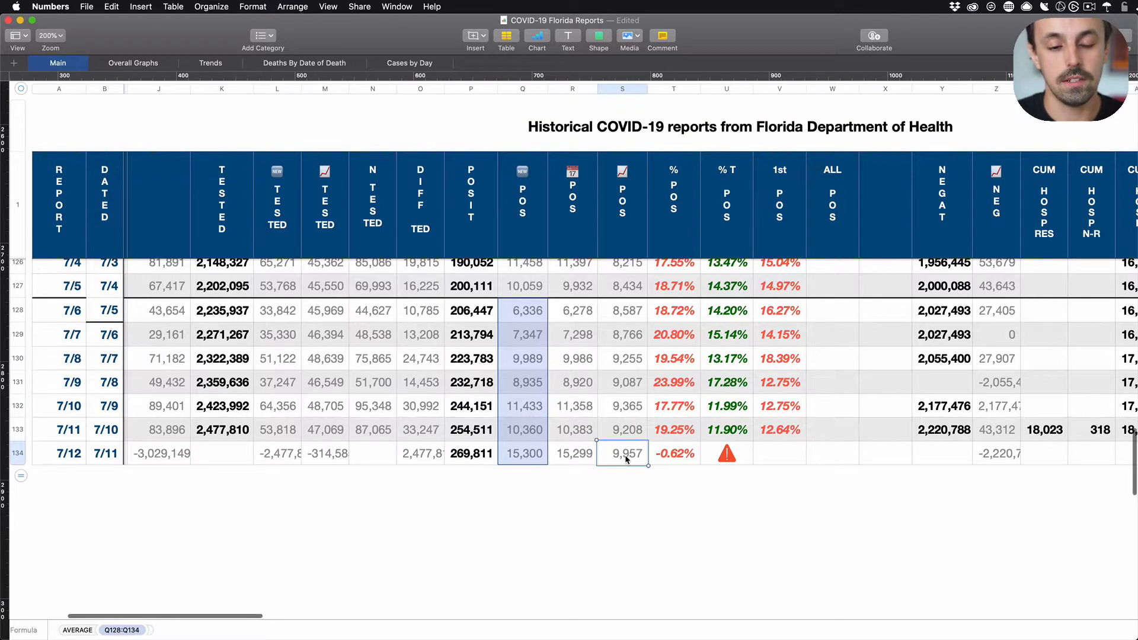
scroll(629, 462, "up", 1)
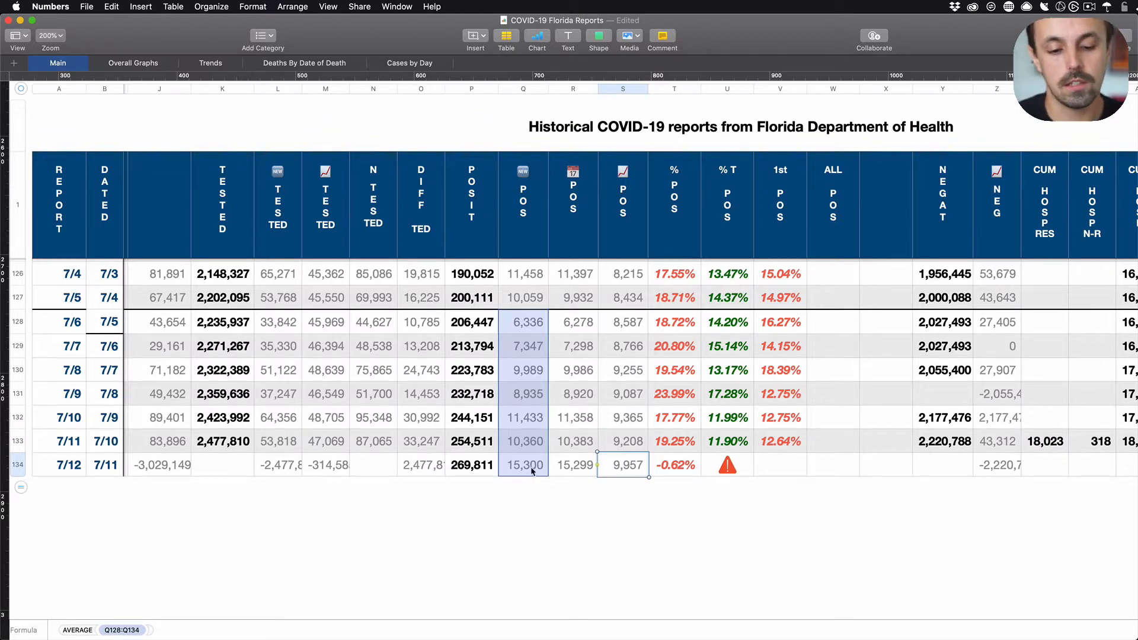
double_click(532, 471)
double_click(611, 460)
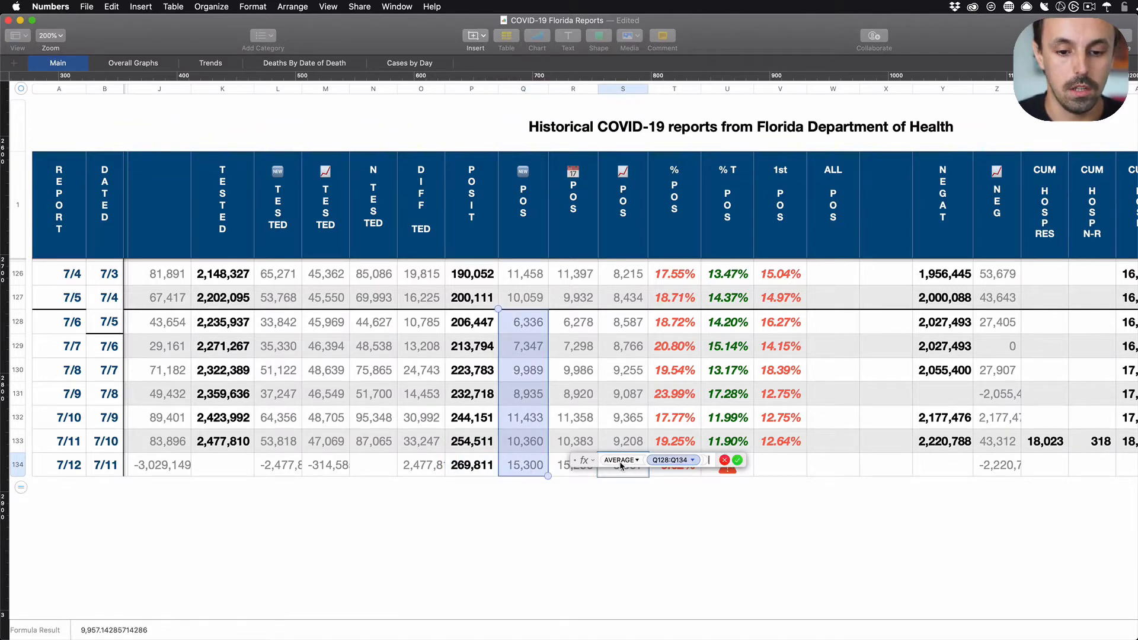
left_click(621, 465)
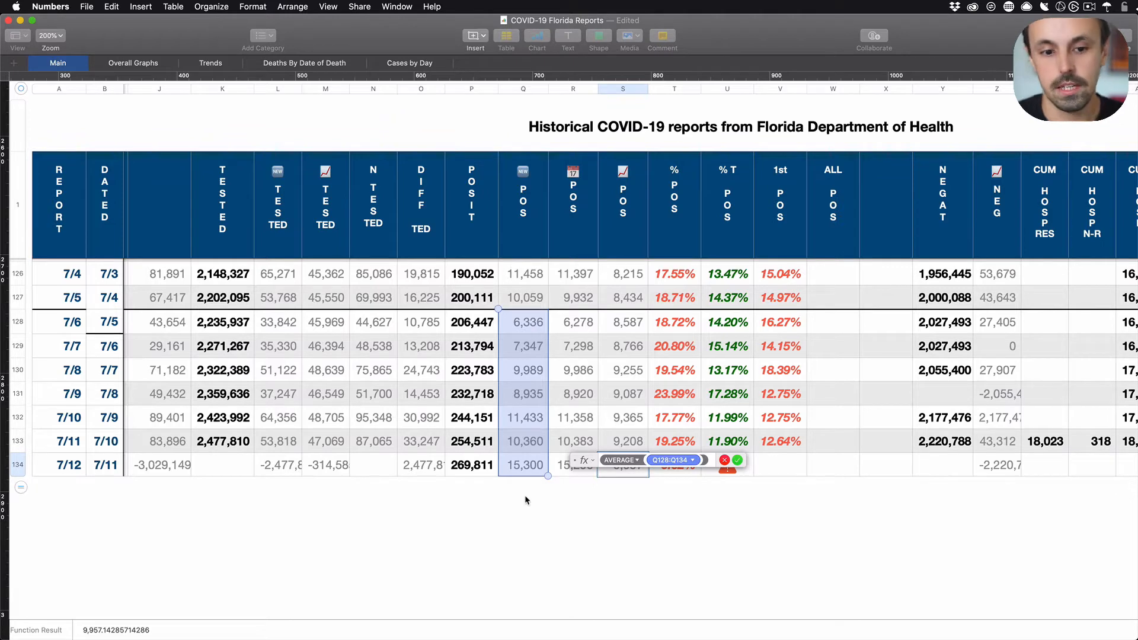
left_click(737, 460)
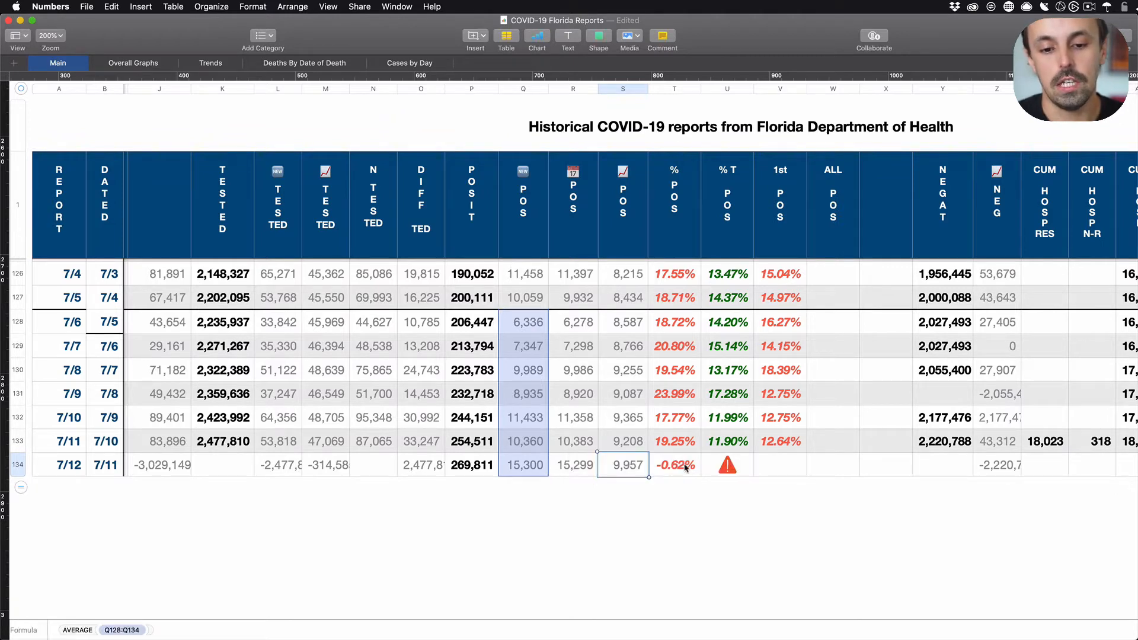
- Step through the 7-day average positives formulas from the 7/11 row back to 7/6, and return to the 7/12 row
left_click(627, 437)
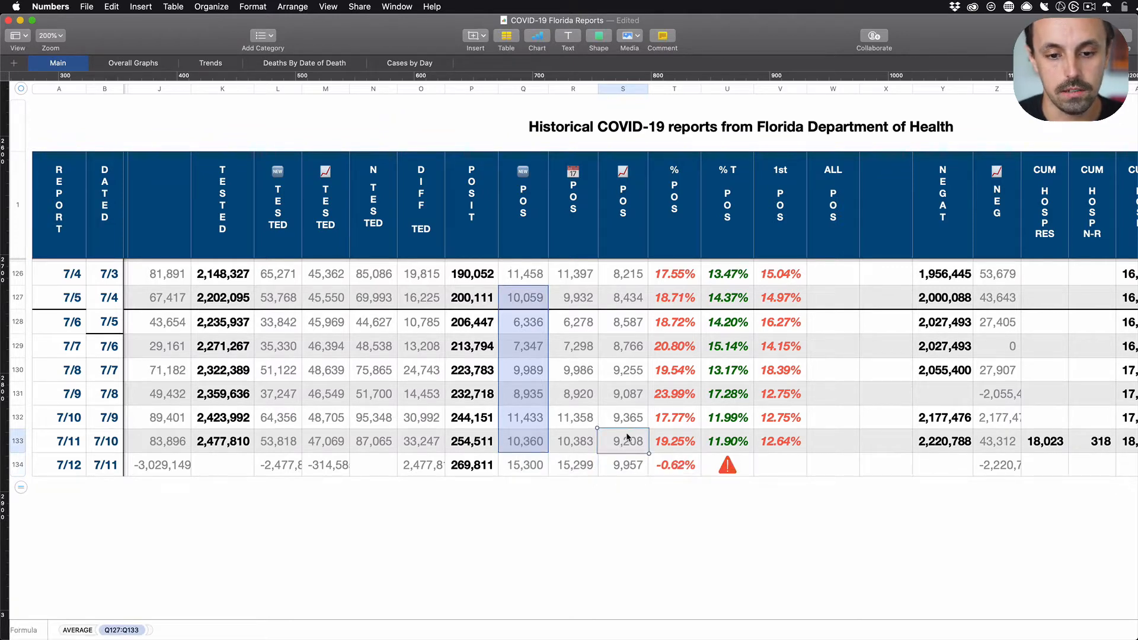
key("Up")
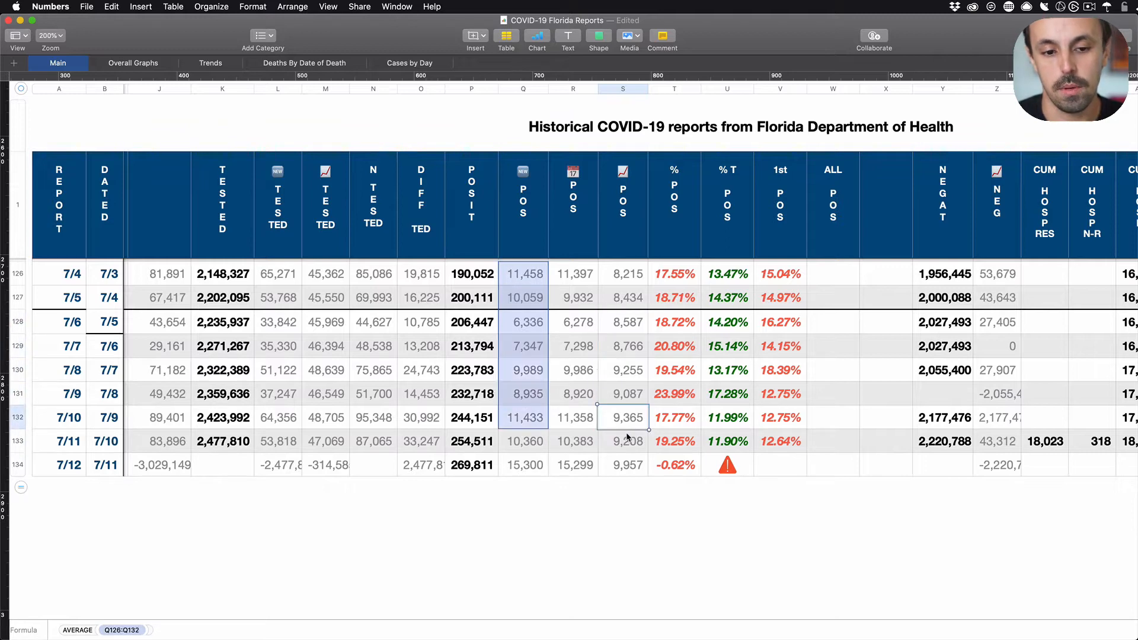
key("Up")
key("Up")
key("Up")
key("Up")
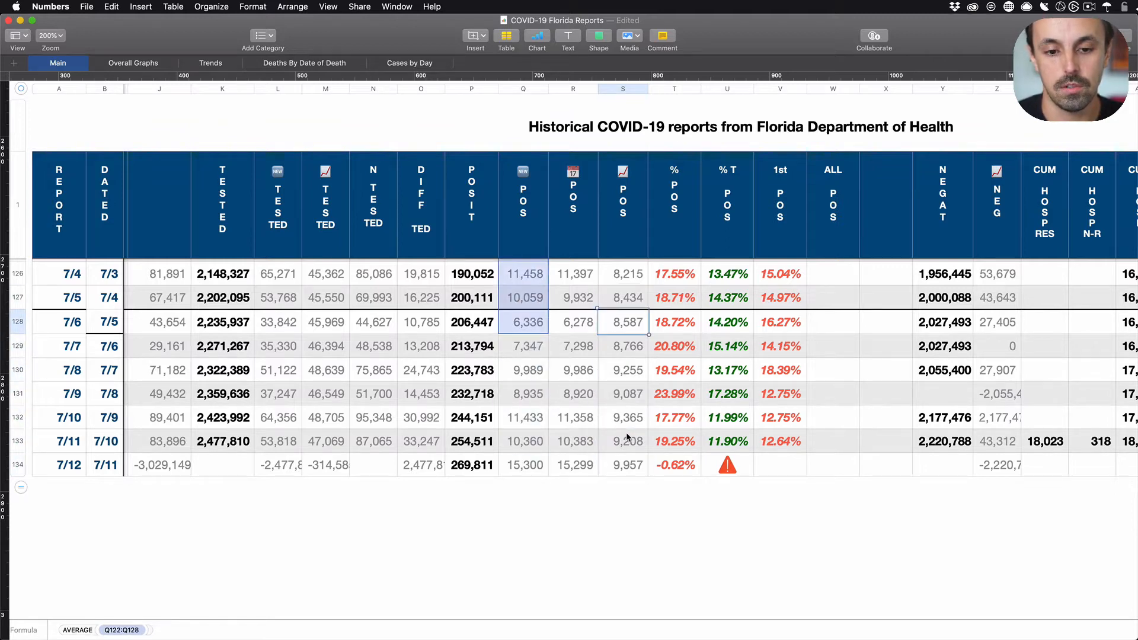
key("Down")
key("Down")
key("Down")
key("Down")
key("Down")
key("Down")
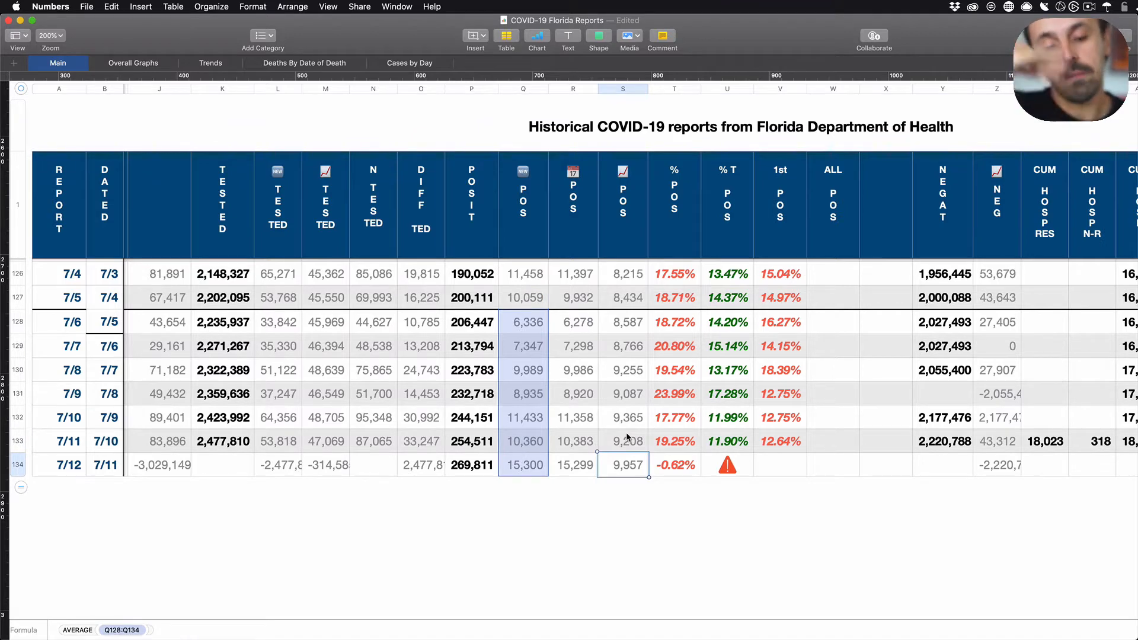
- Review the past week's positives-by-date values and the surrounding columns of the 7/12 row
left_click(571, 464)
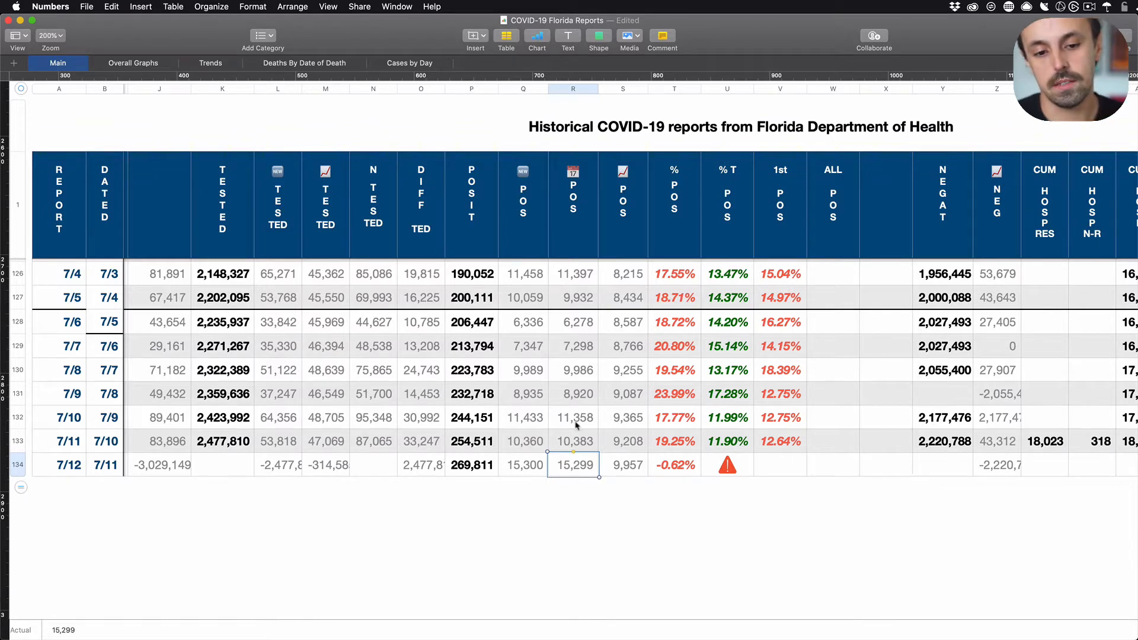
left_click(570, 309, "shift")
left_click(604, 523)
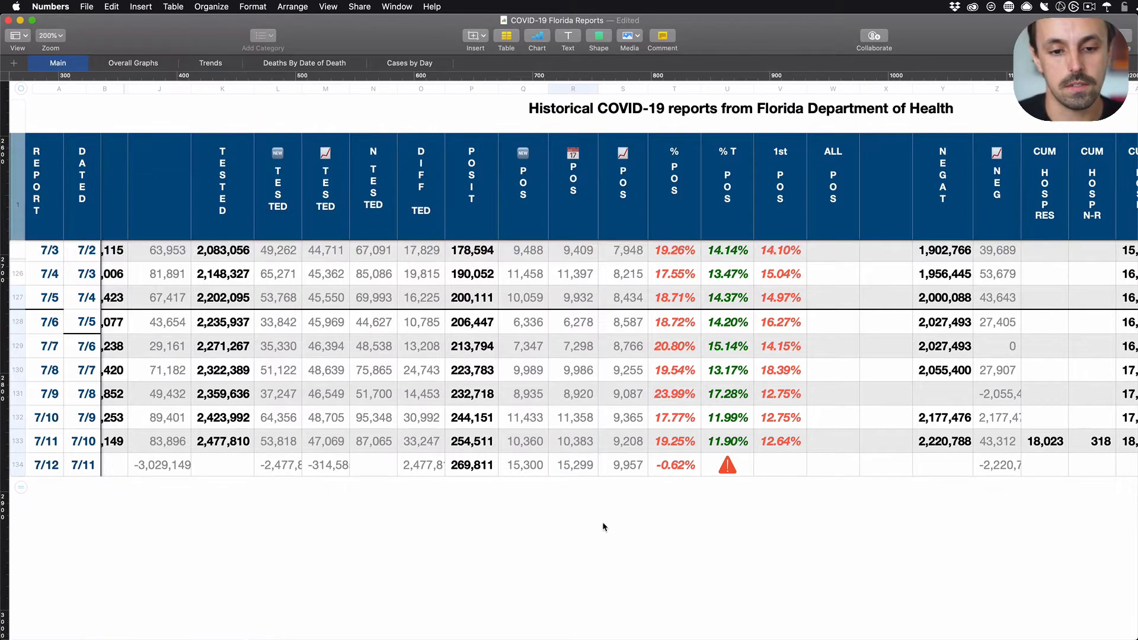
scroll(418, 472, "left", 5)
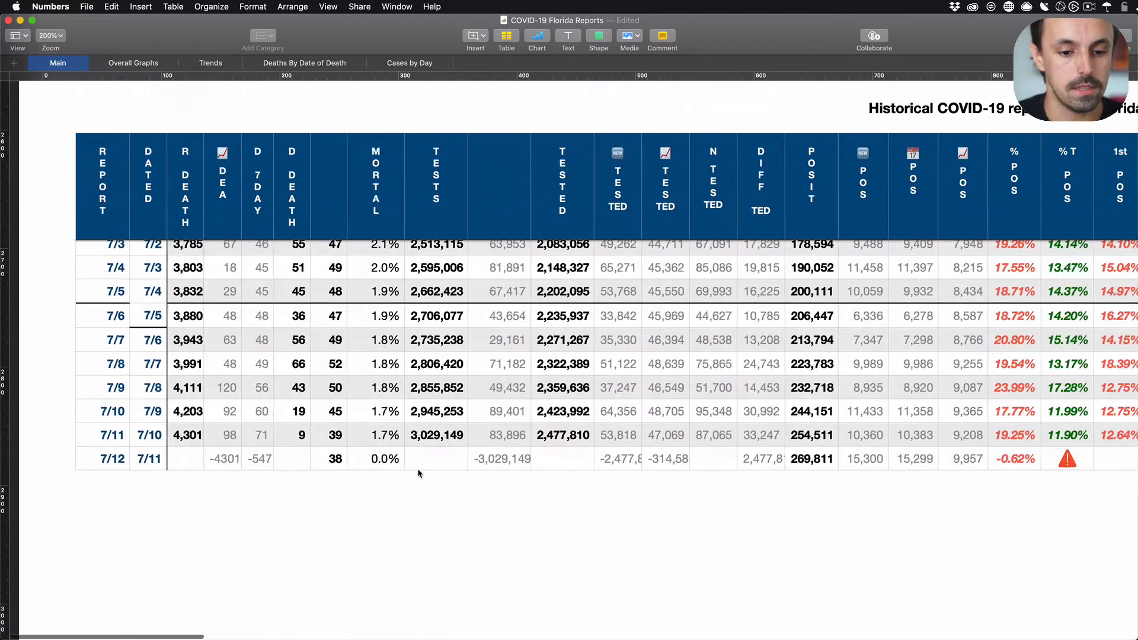
scroll(698, 422, "right", 4)
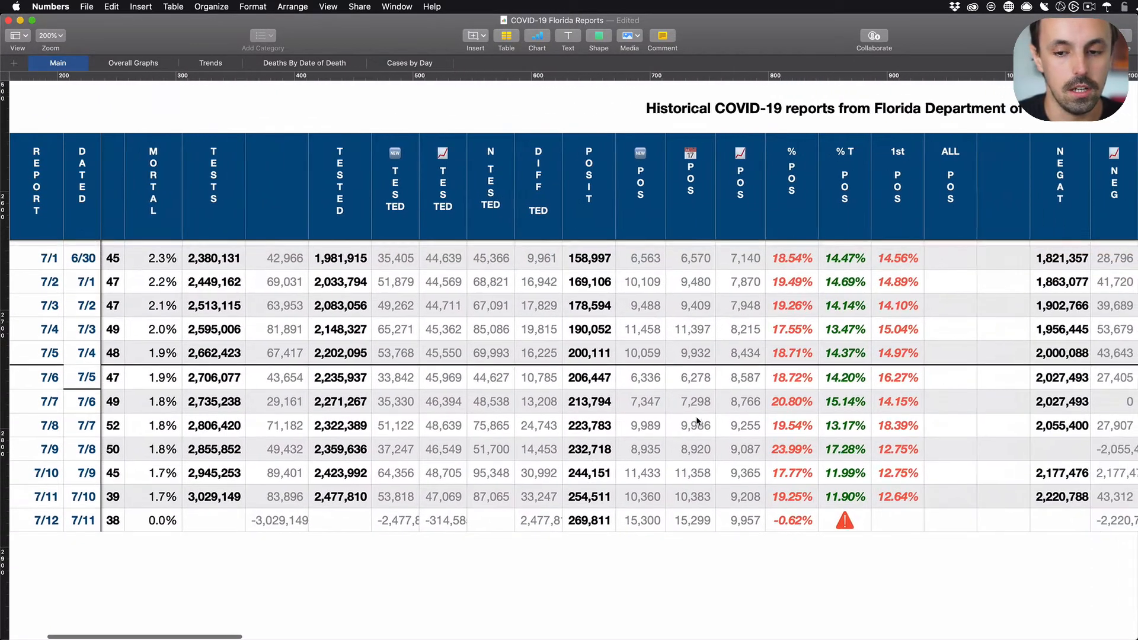
scroll(697, 422, "left", 5)
scroll(777, 462, "right", 20)
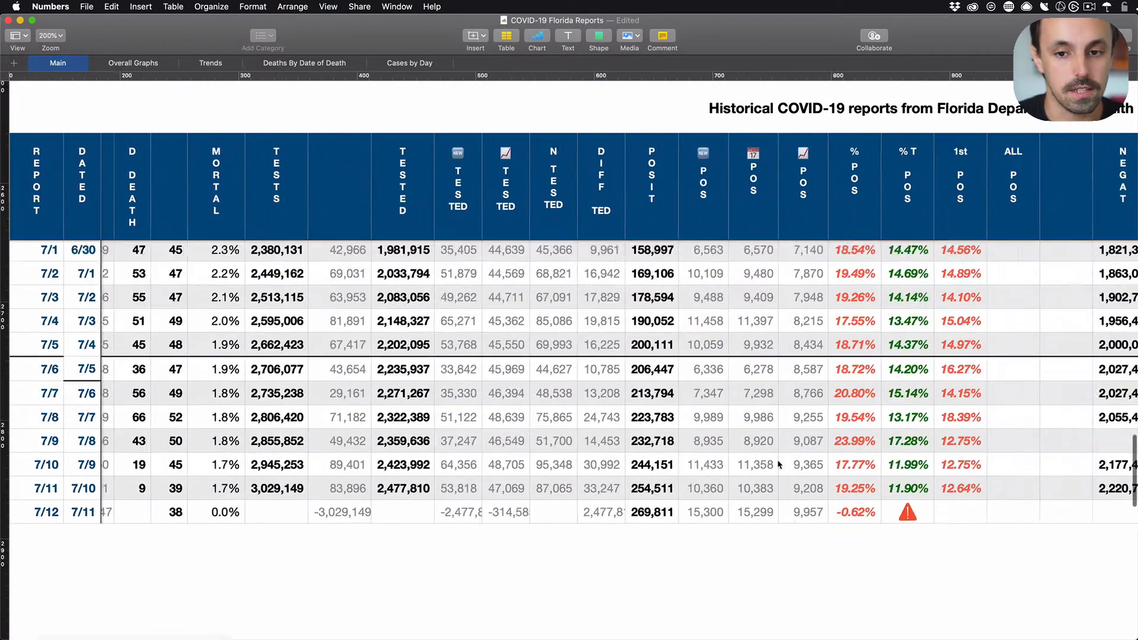
- Replace the 7-day average value in the New COVID-19 positive cases chart's callout with the placeholder X
scroll(778, 463, "up", 10)
scroll(778, 464, "up", 20)
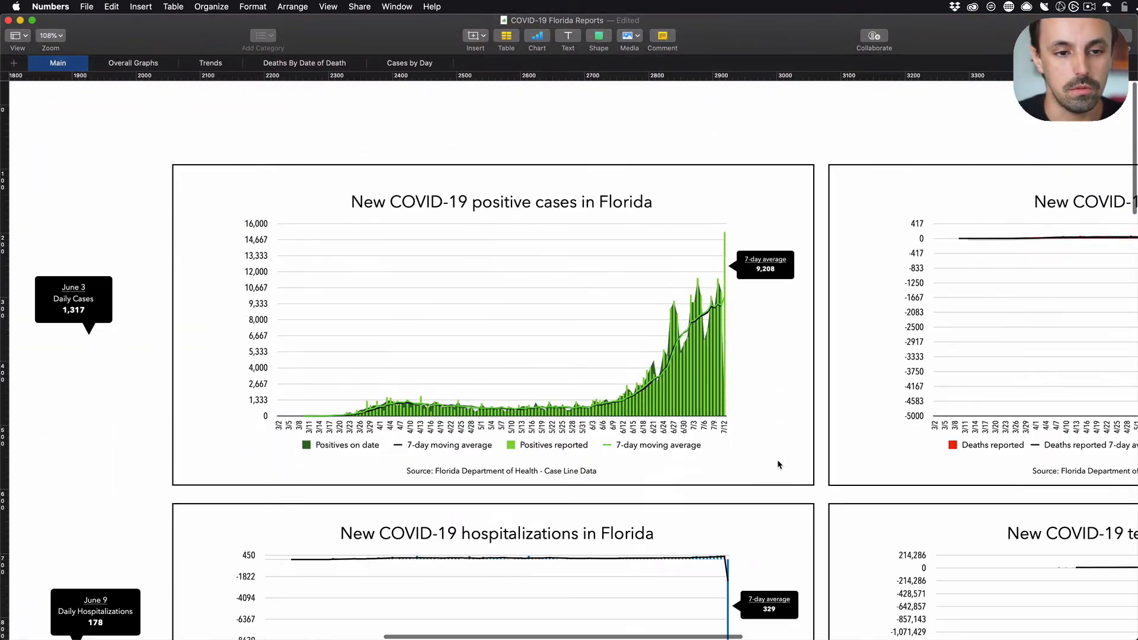
scroll(467, 379, "up", 5)
scroll(468, 382, "up", 3)
scroll(469, 382, "left", 3)
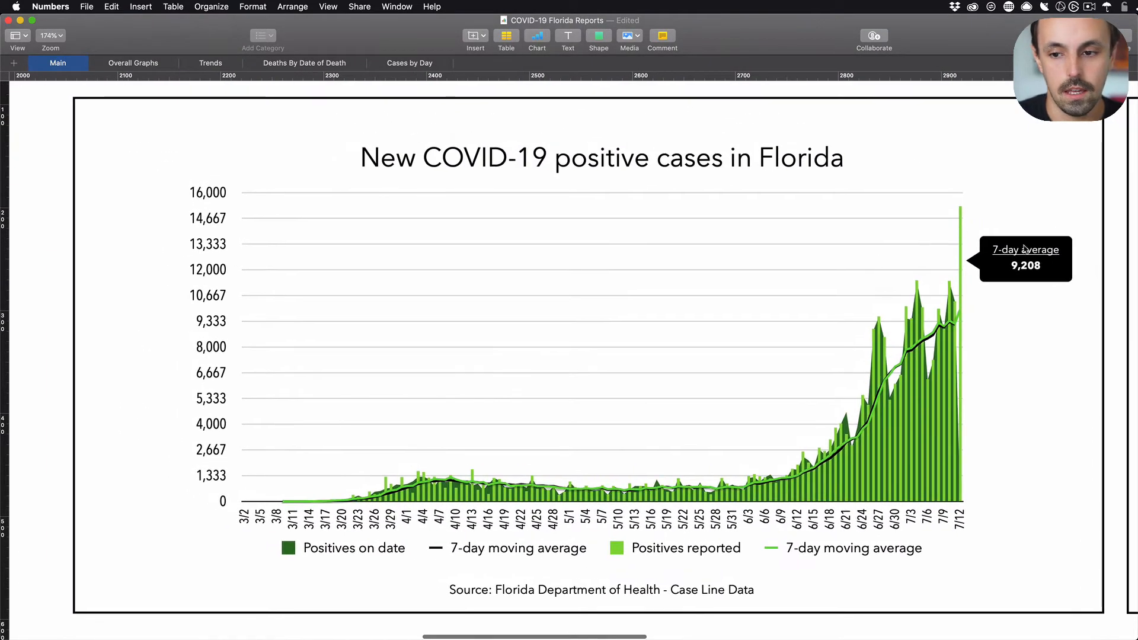
double_click(1026, 266)
type("X")
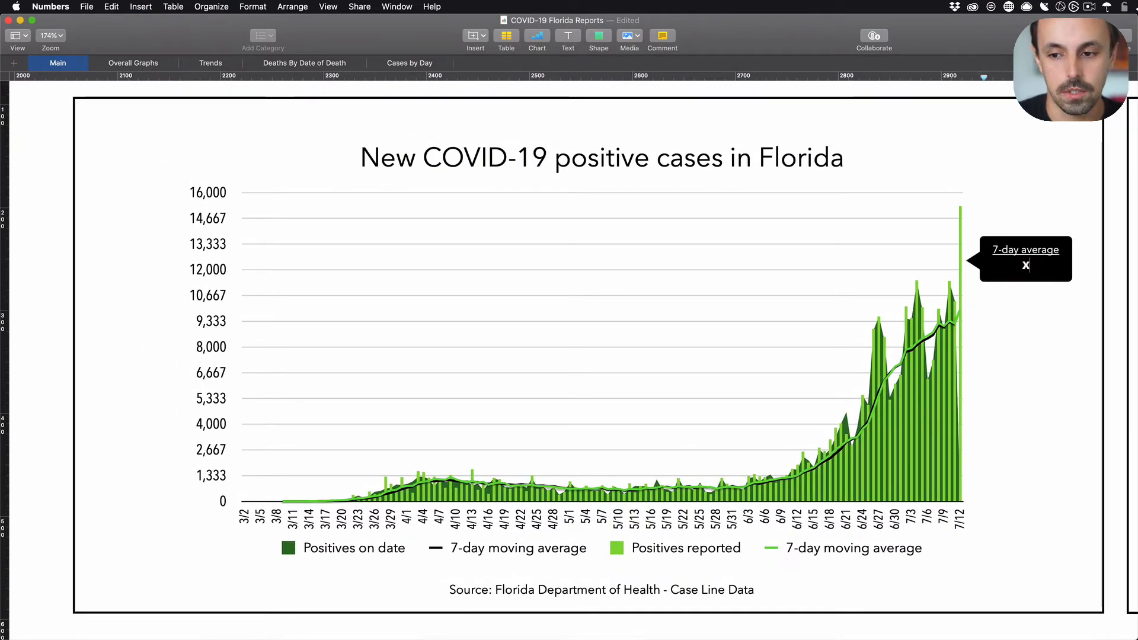
left_click(1024, 312)
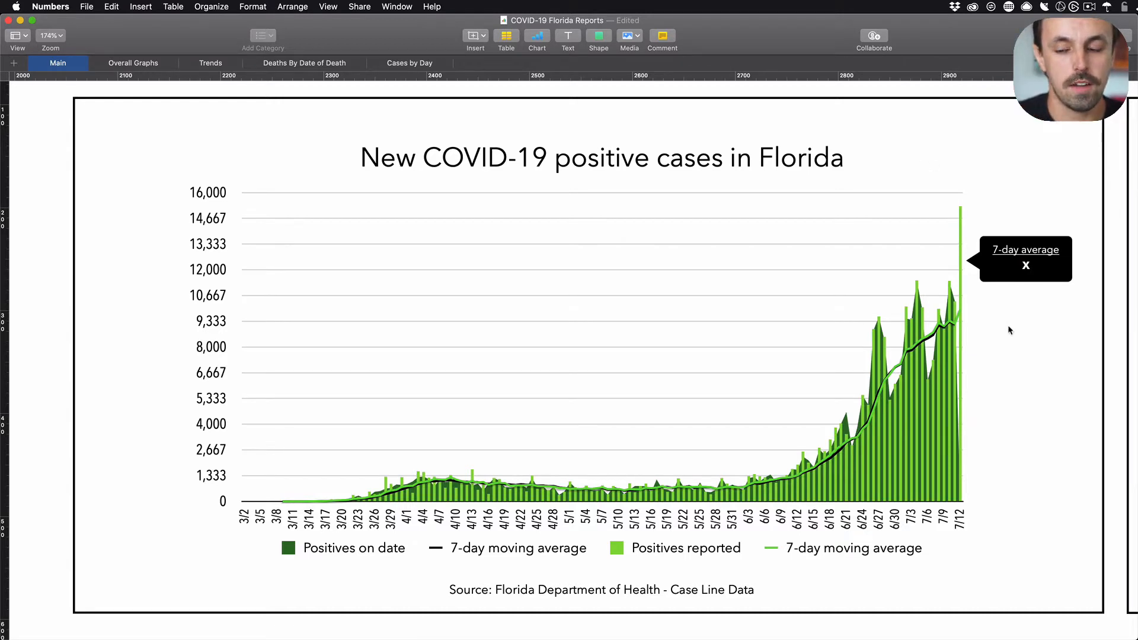
- Undo the callout's placeholder X and step back through the recent edits to the 7/12 row's positives
key("super+z")
key("super+z")
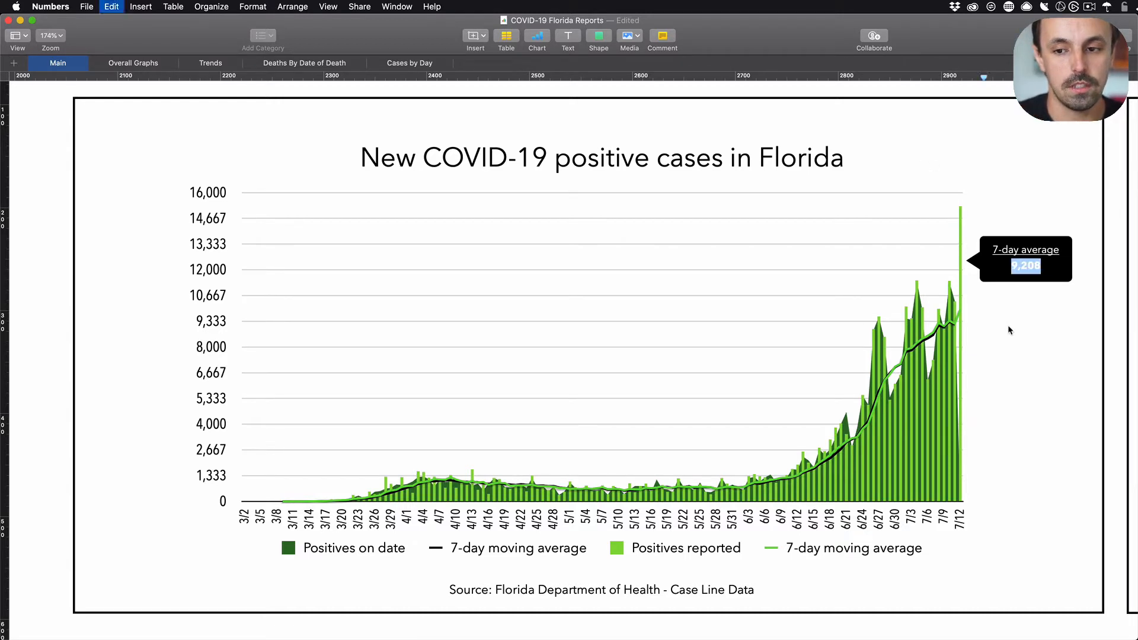
key("super+z")
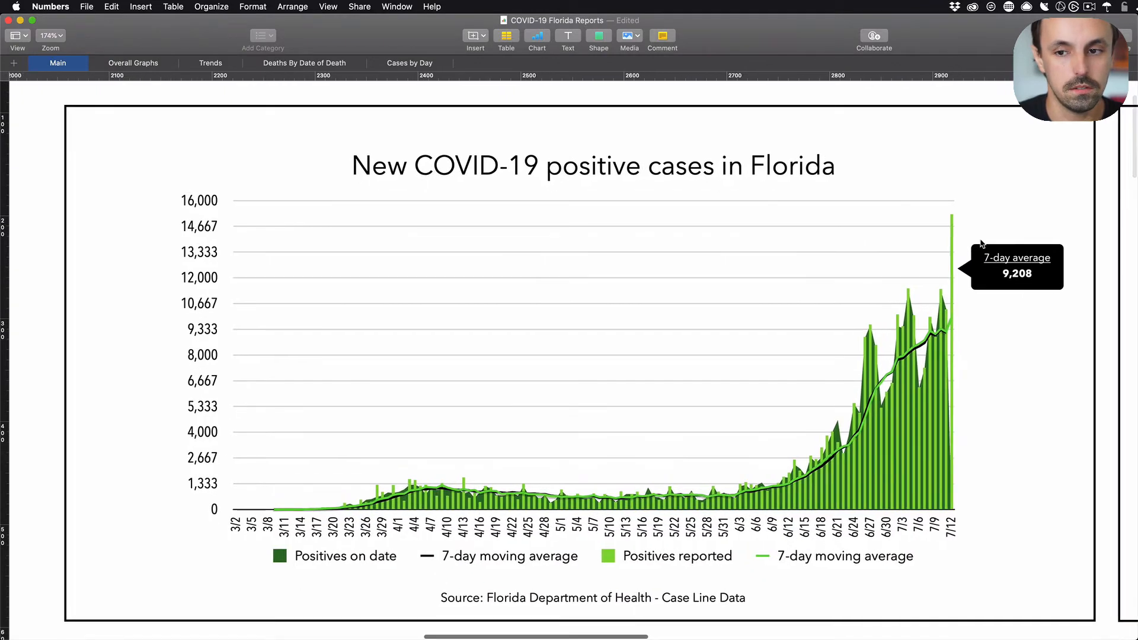
key("super+z")
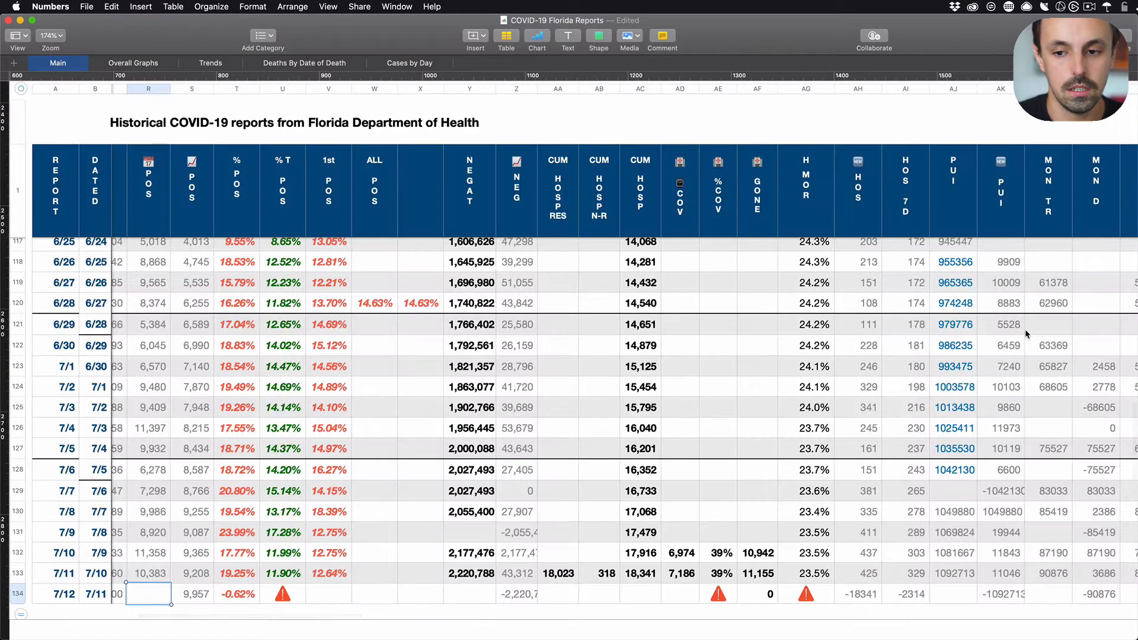
key("super+z")
key("super+z")
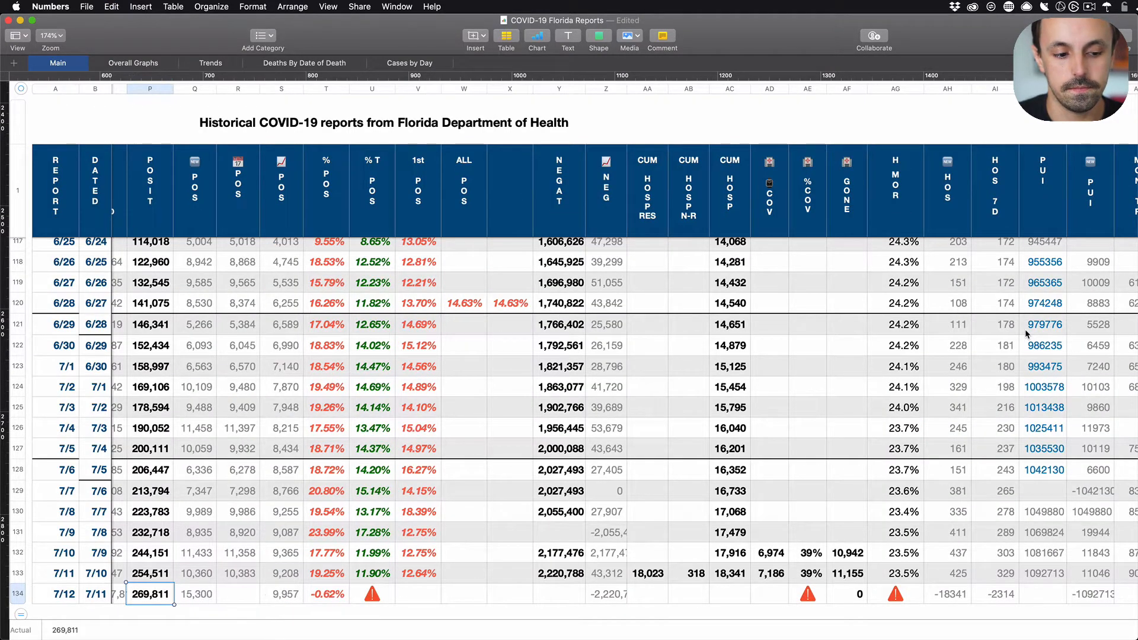
key("super+z")
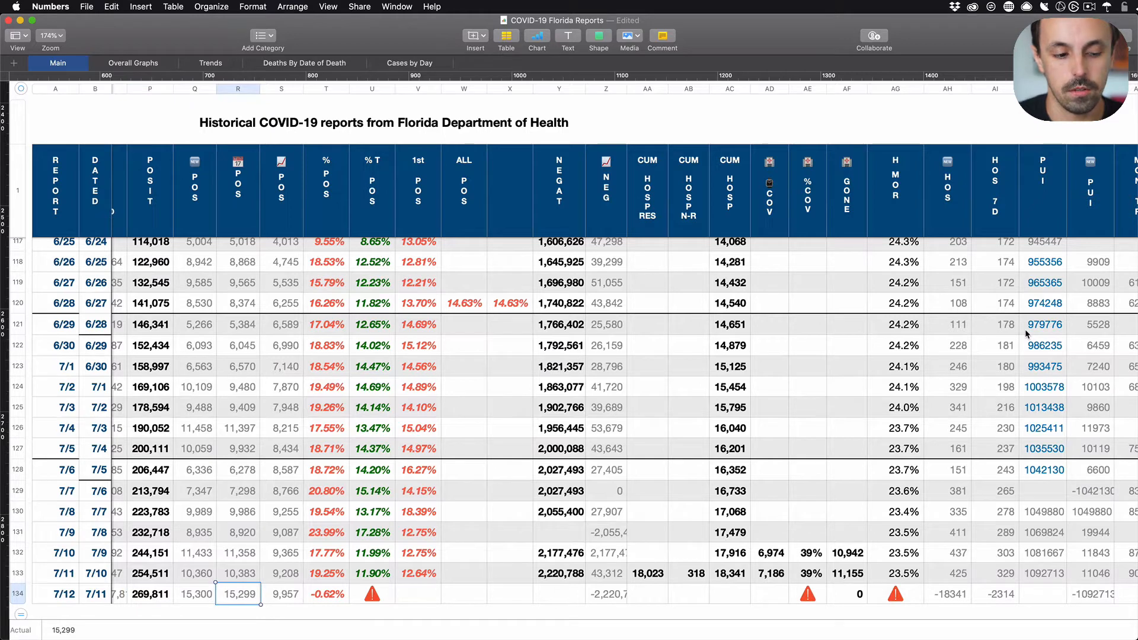
key("super+z")
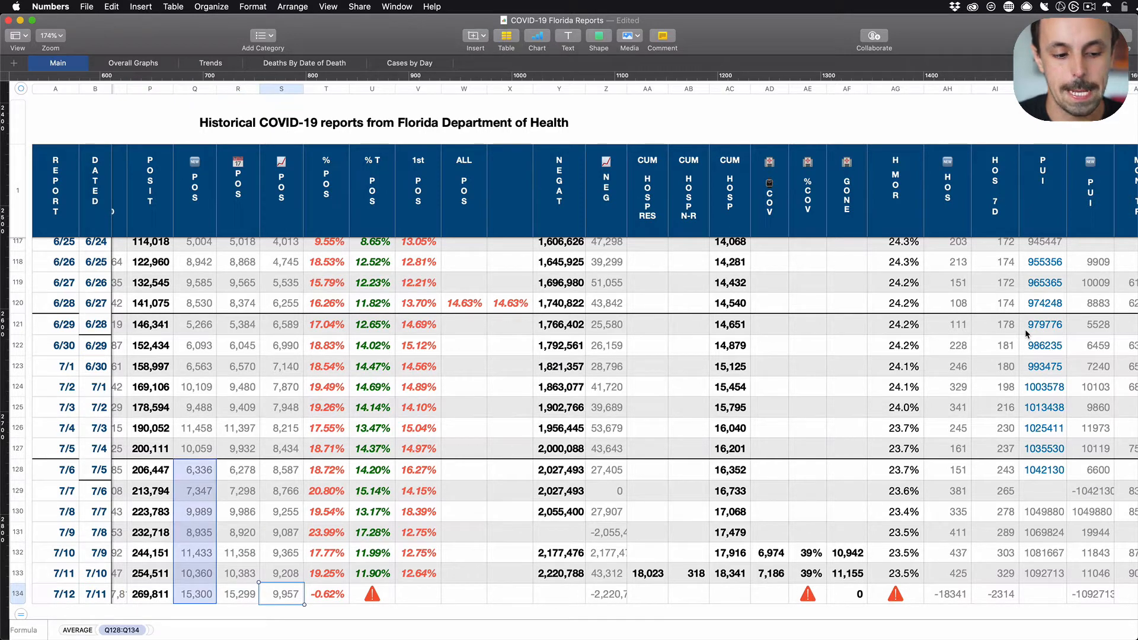
key("super+z")
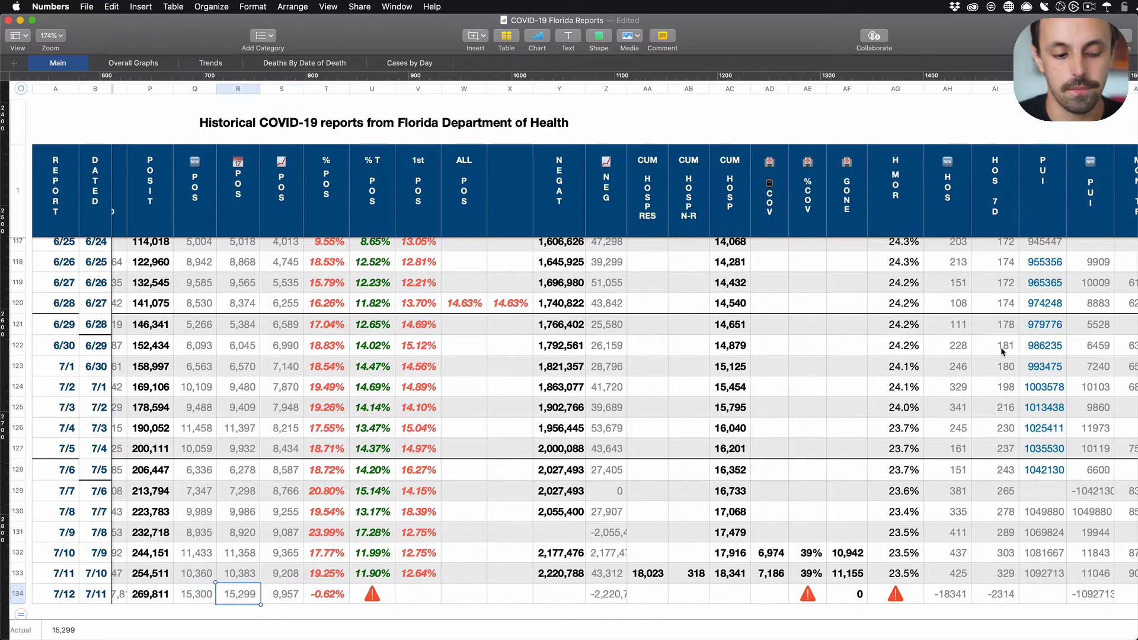
- Undo the 7/12 row's positives-by-date and cumulative positives entries
scroll(966, 380, "right", 10)
scroll(965, 380, "up", 5)
scroll(966, 379, "down", 5)
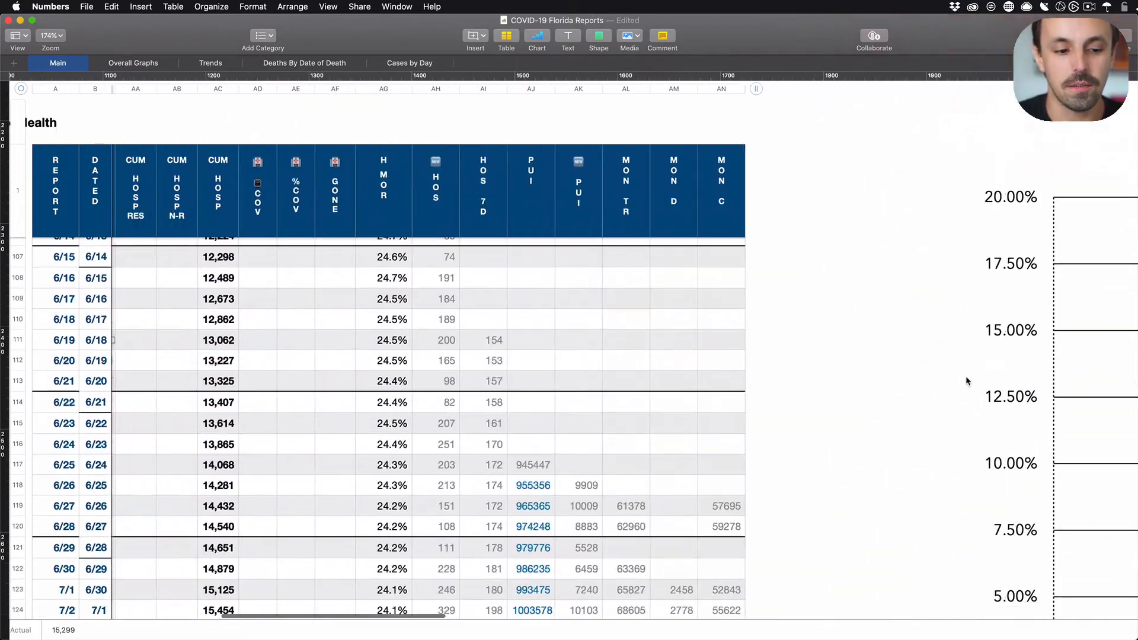
scroll(966, 376, "left", 10)
scroll(966, 375, "down", 5)
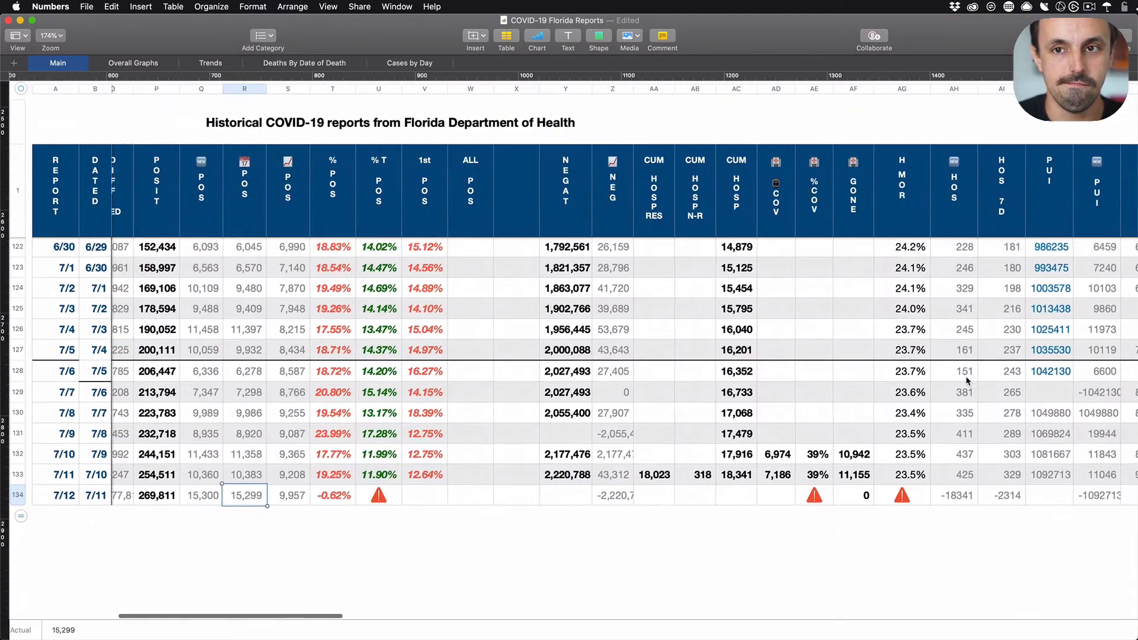
scroll(966, 377, "left", 2)
key("super+z")
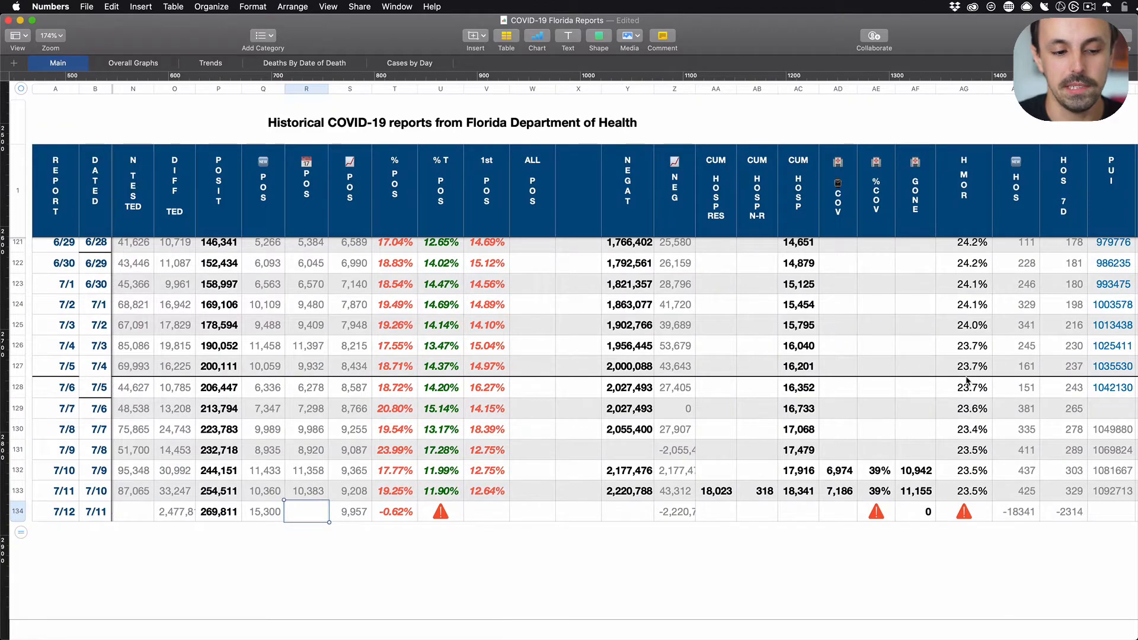
key("super+z")
key("super+shift+z")
key("super+z")
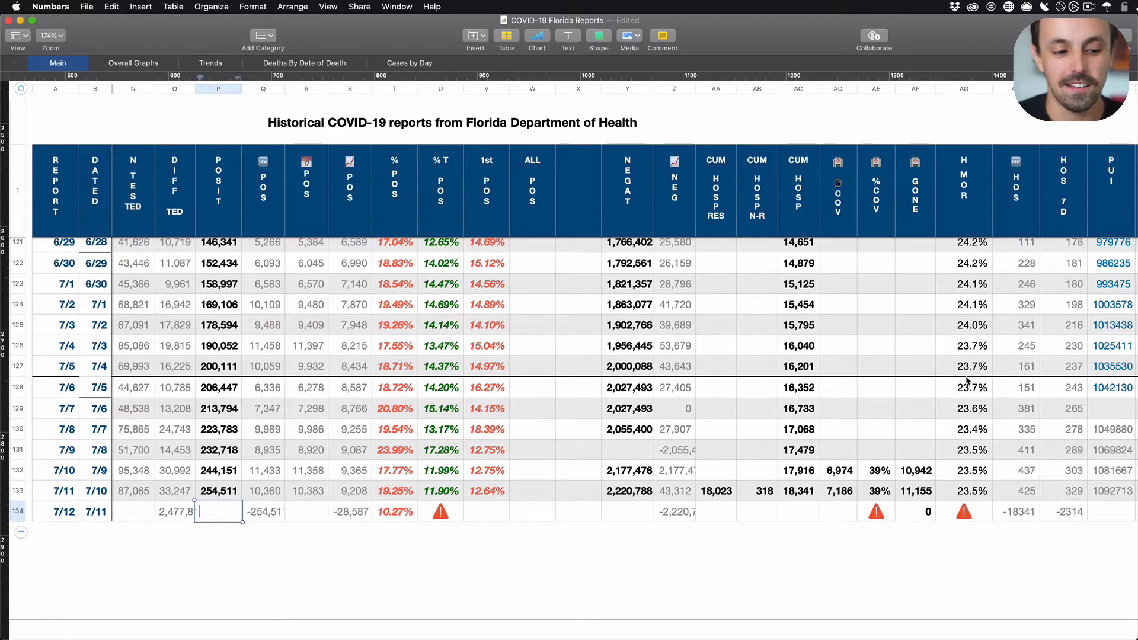
- Redo the undone 7/12 entries and callout placeholder, and return to the New COVID-19 positive cases chart
scroll(967, 381, "right", 5)
scroll(967, 381, "up", 3)
scroll(968, 382, "up", 15)
scroll(967, 381, "right", 10)
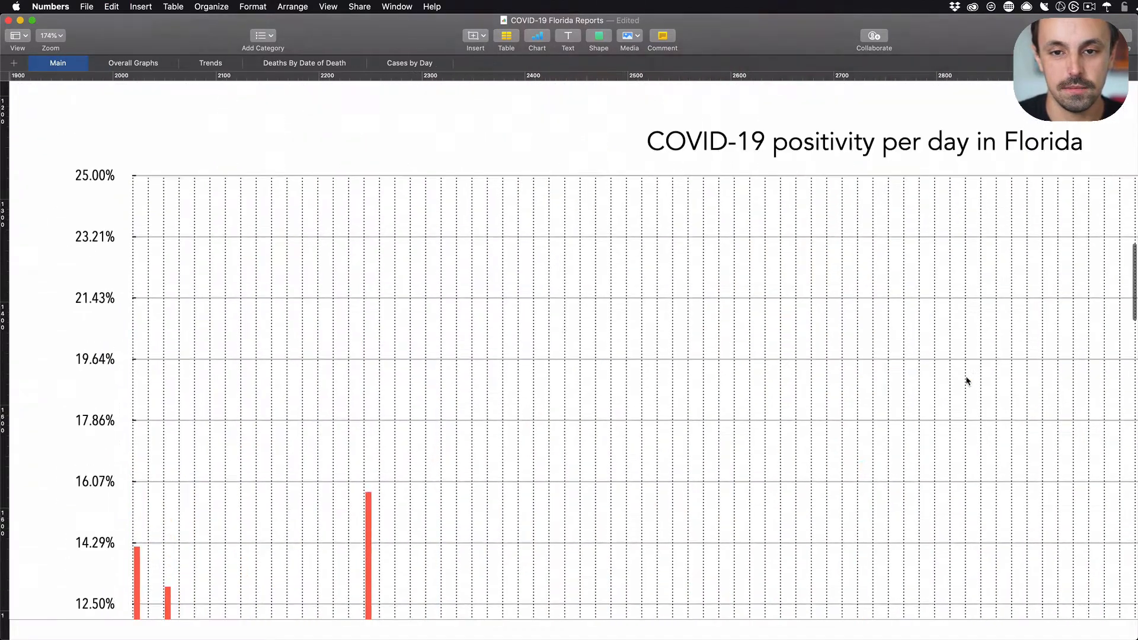
scroll(763, 463, "up", 5)
scroll(763, 464, "right", 5)
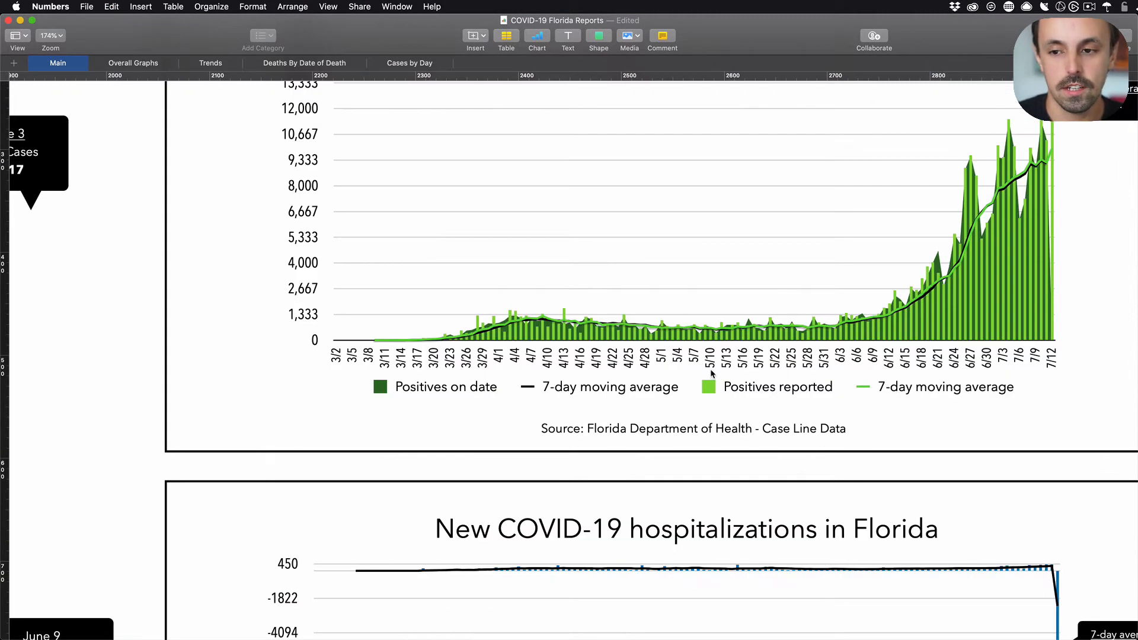
scroll(710, 369, "up", 3)
scroll(710, 369, "right", 3)
scroll(711, 369, "up", 1)
scroll(710, 369, "right", 1)
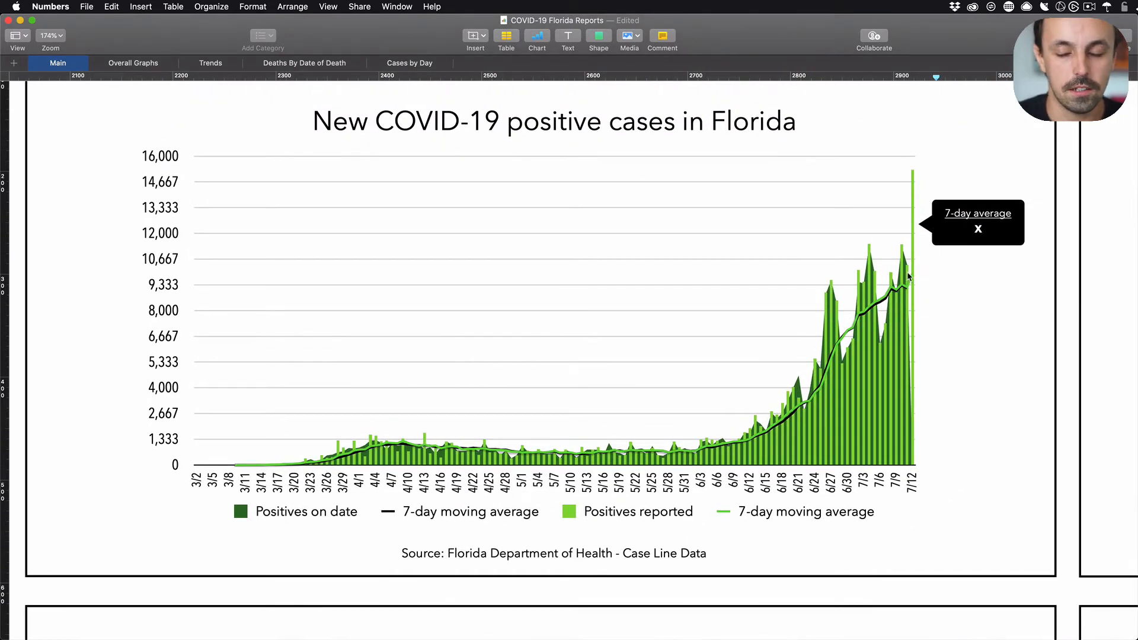
scroll(909, 274, "up", 2)
scroll(909, 274, "up", 2)
scroll(909, 274, "left", 2)
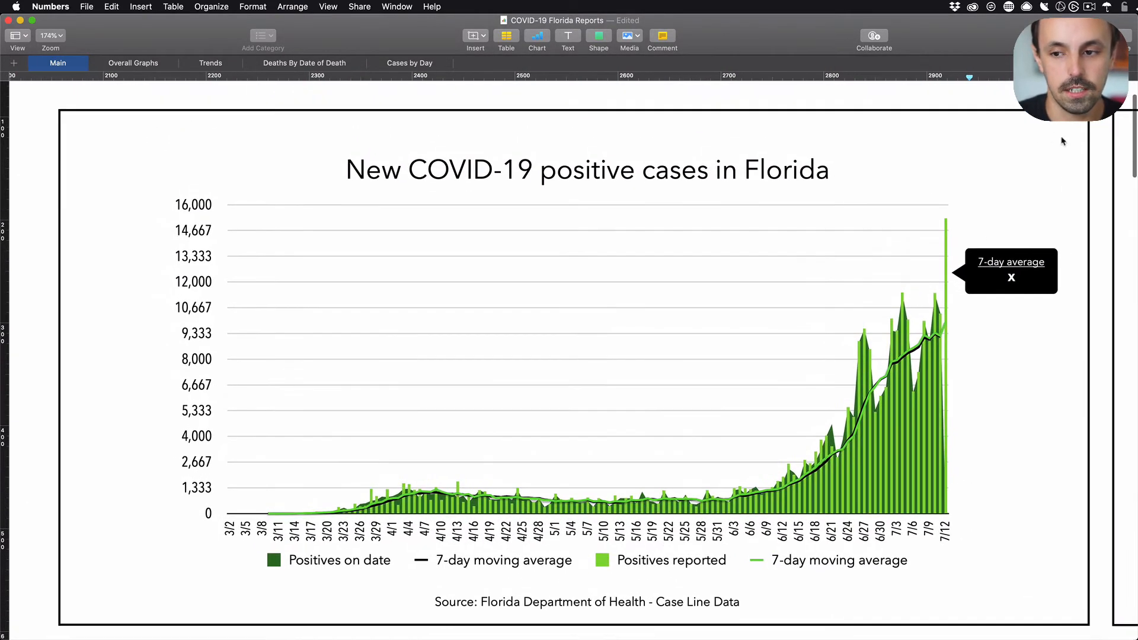
- Switch to Chrome, open the report author's Twitter profile in a new tab, and dismiss the login prompt
key("super+Tab")
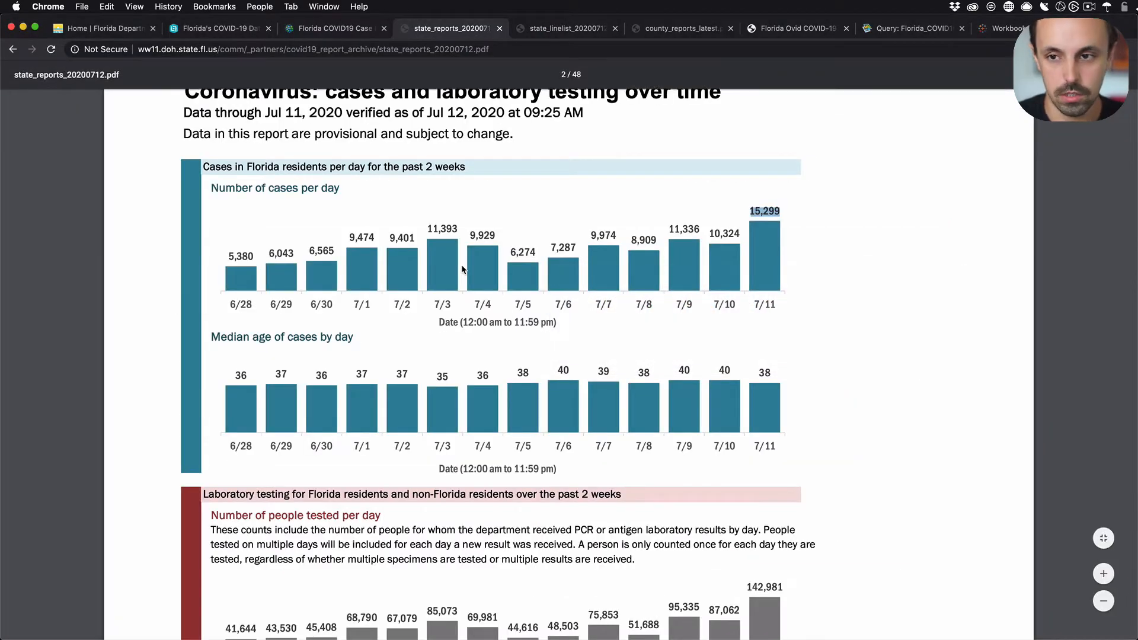
key("super+t")
type("twi")
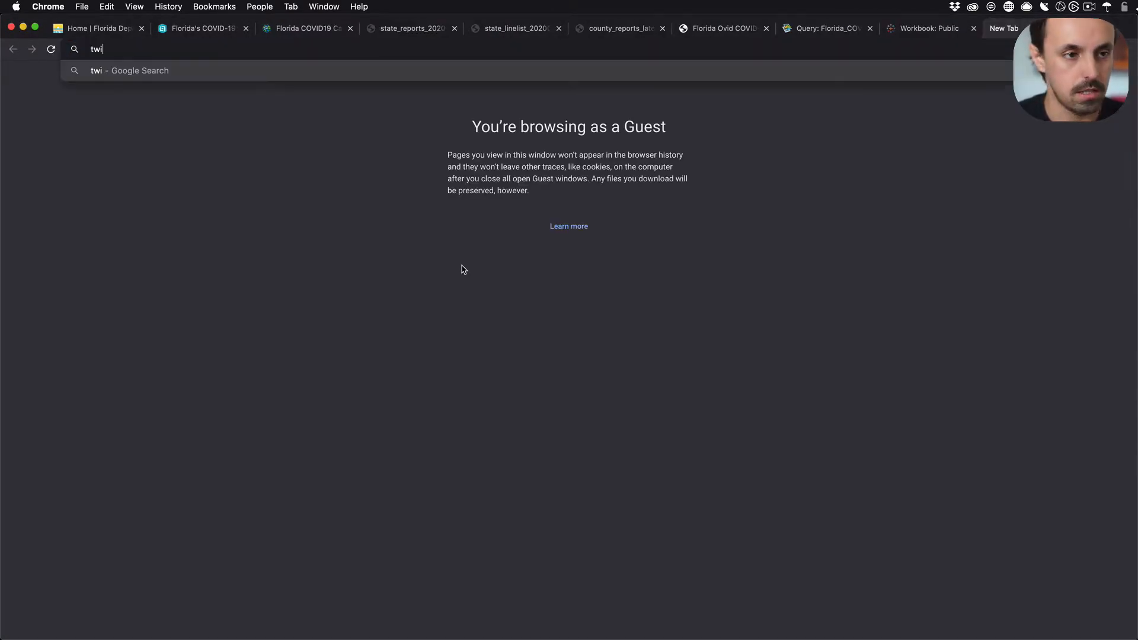
type("tter.com/oliv")
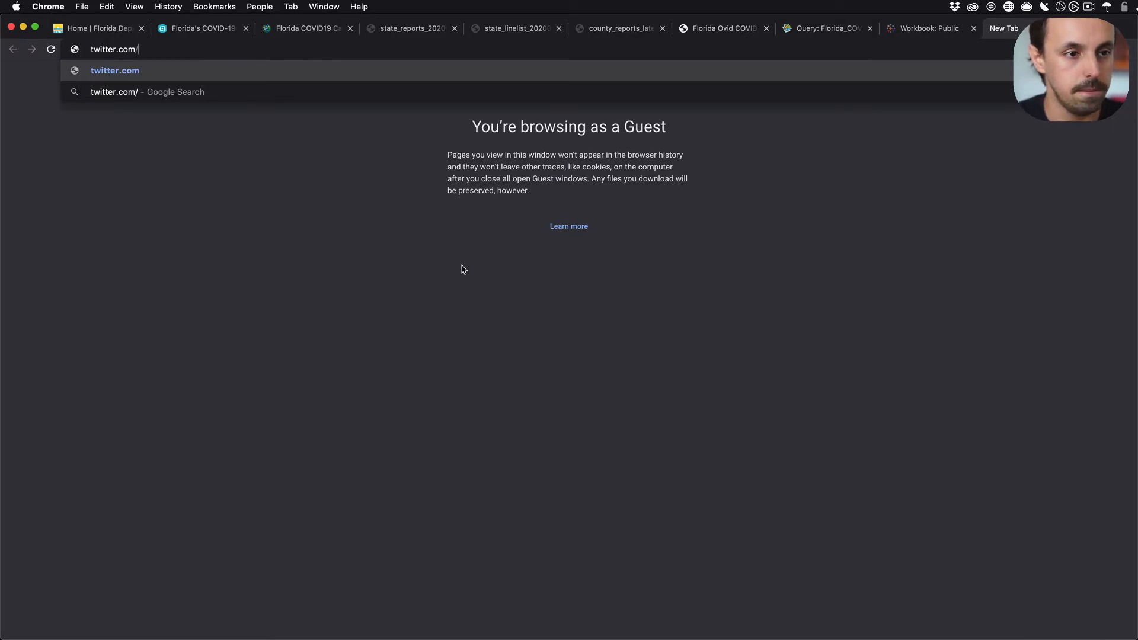
type("ierlacan")
key("Return")
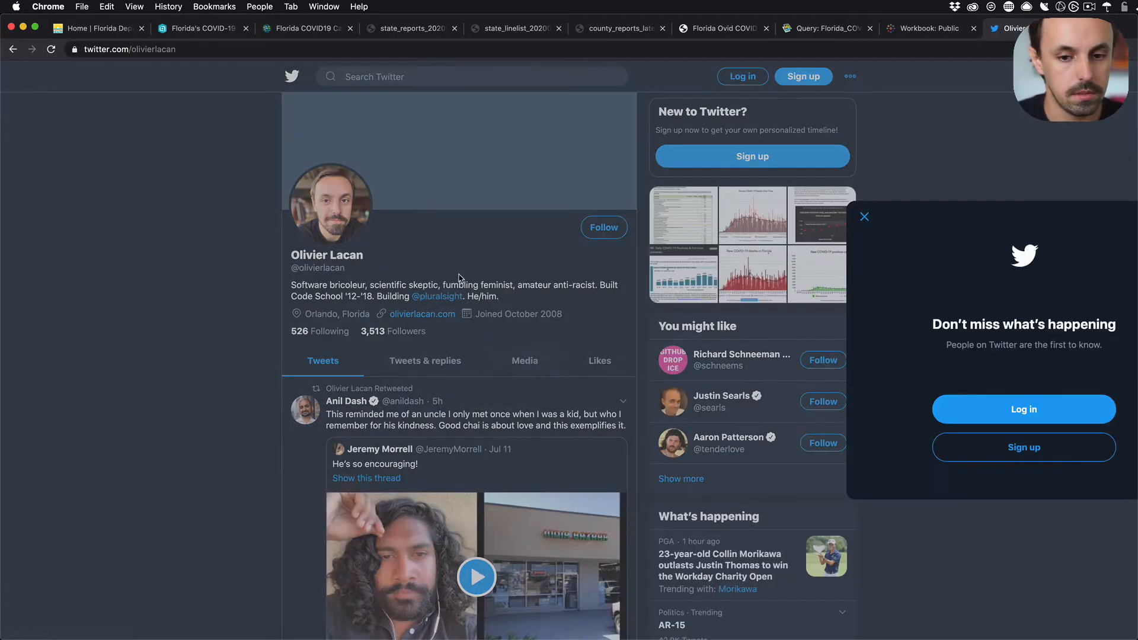
left_click(864, 217)
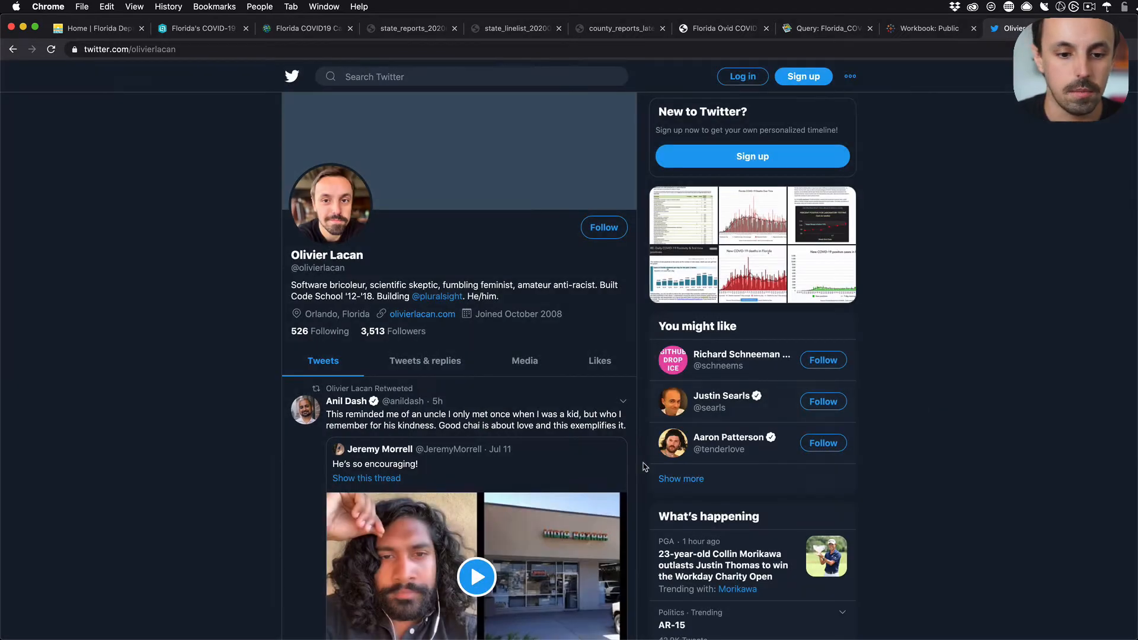
- Open the positive cases chart in the 7/11 Florida COVID-19 metrics tweet and compare it with the chart in Numbers
scroll(537, 479, "down", 8)
scroll(536, 479, "down", 15)
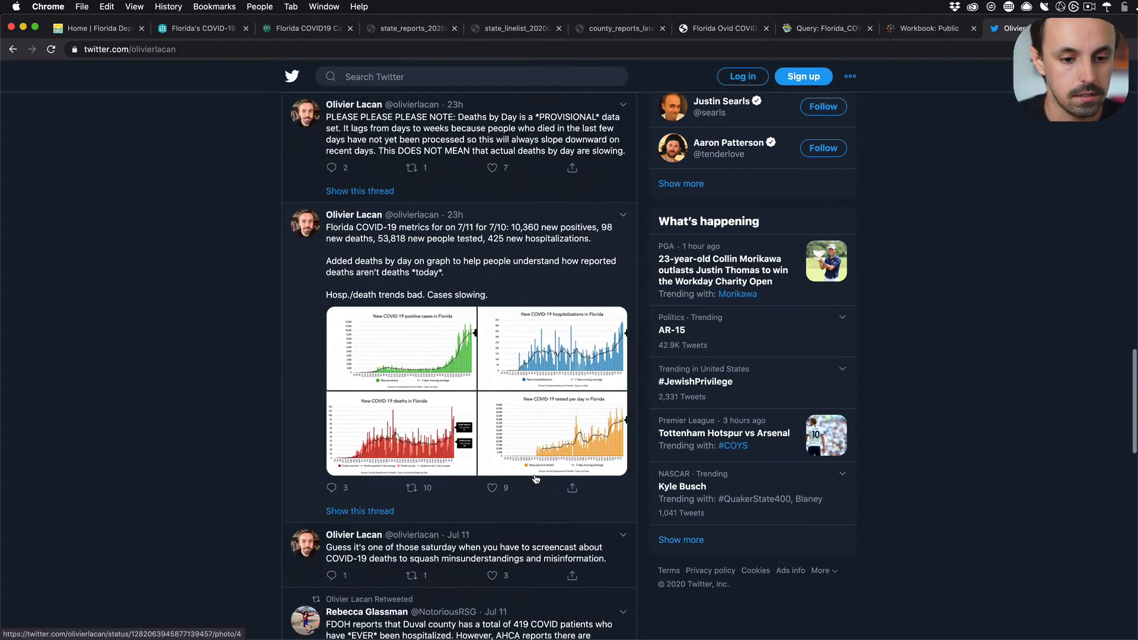
left_click(405, 348)
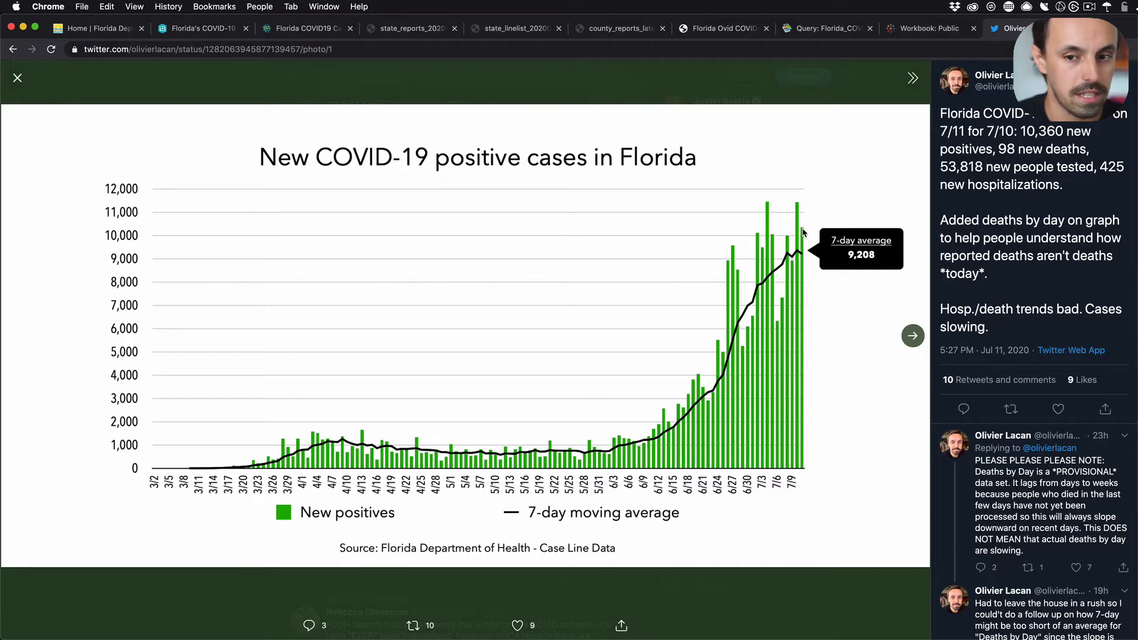
key("super+Tab")
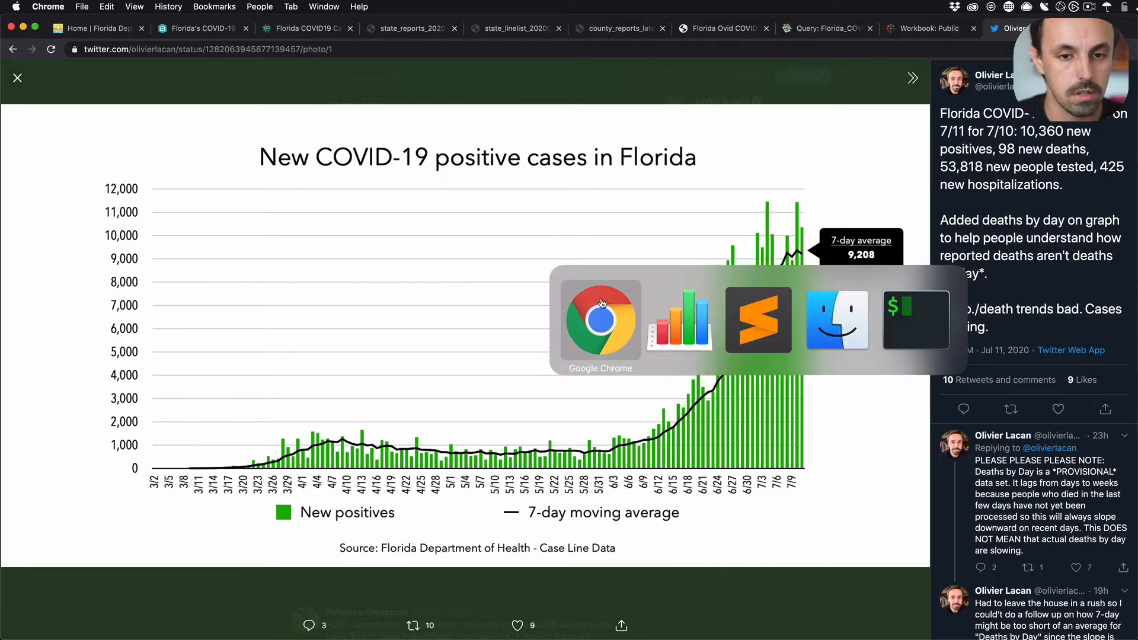
scroll(1023, 330, "down", 1)
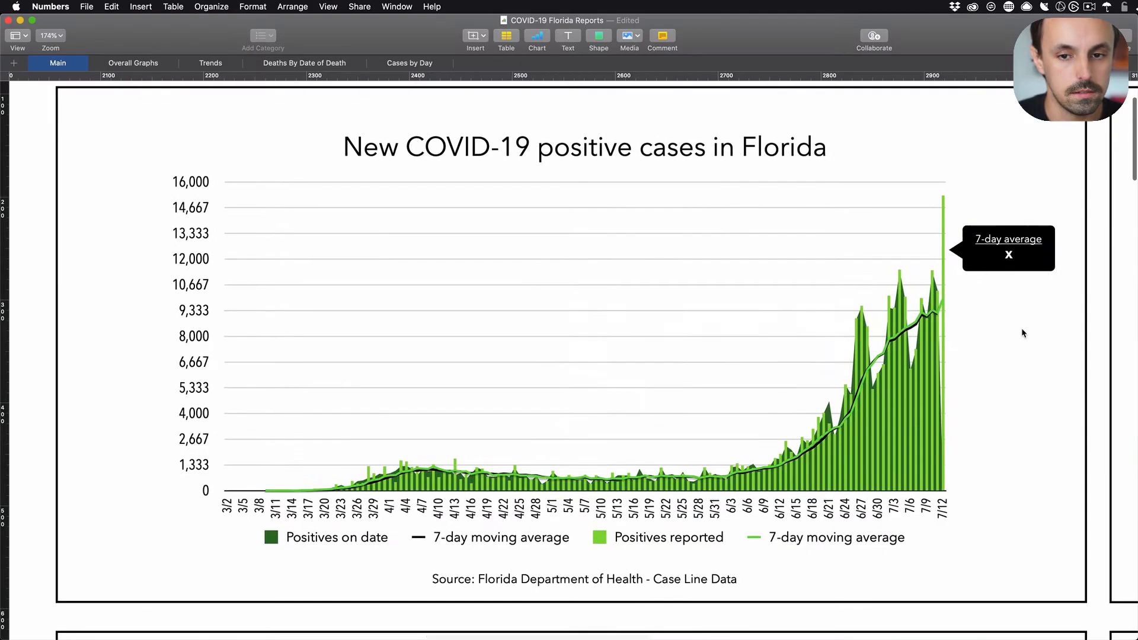
key("super+Tab")
key("super+Tab")
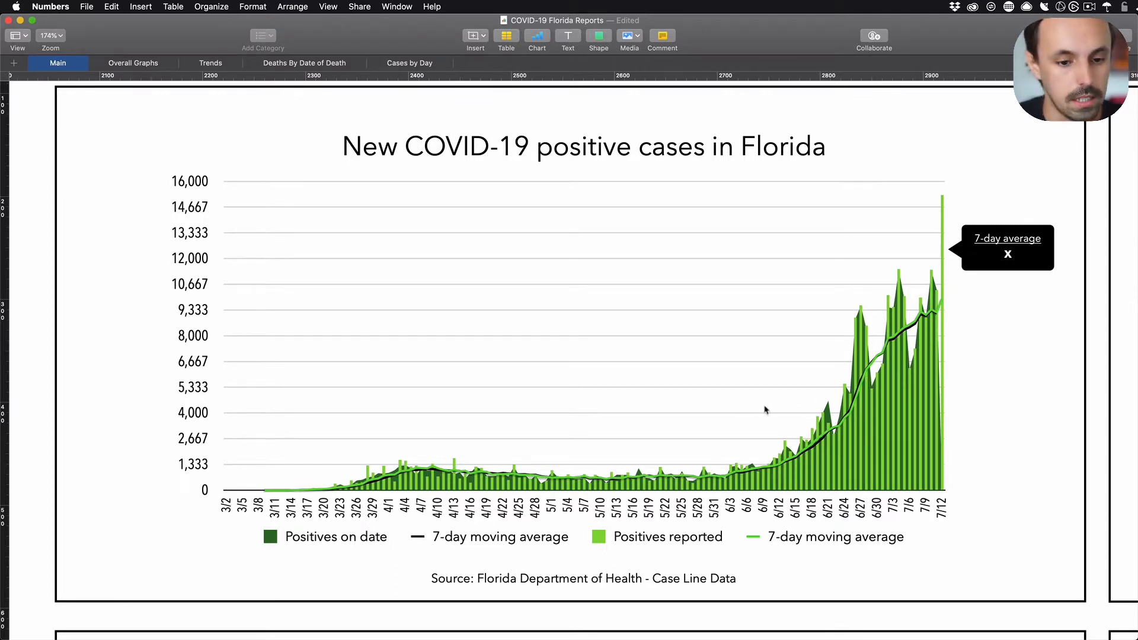
- Extend the New COVID-19 positive cases chart's positives-by-date data range to include the 7/12 row
left_click(630, 465)
left_click(615, 563)
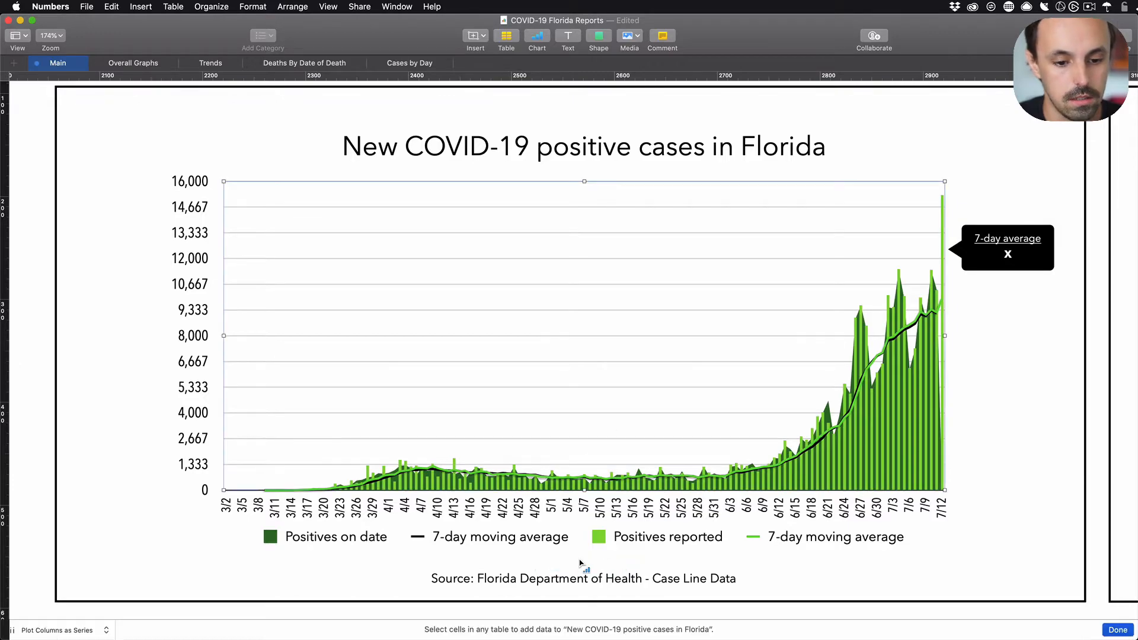
scroll(380, 543, "down", 2)
scroll(379, 544, "left", 2)
scroll(380, 543, "left", 10)
scroll(379, 544, "down", 15)
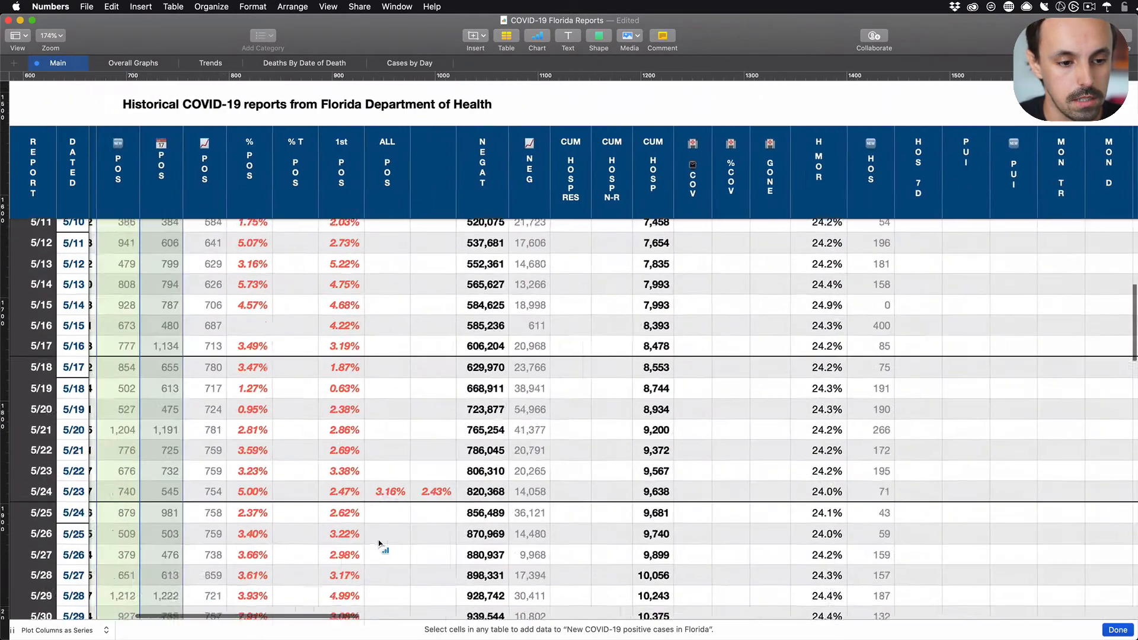
scroll(380, 543, "down", 10)
scroll(379, 544, "left", 5)
scroll(380, 544, "up", 5)
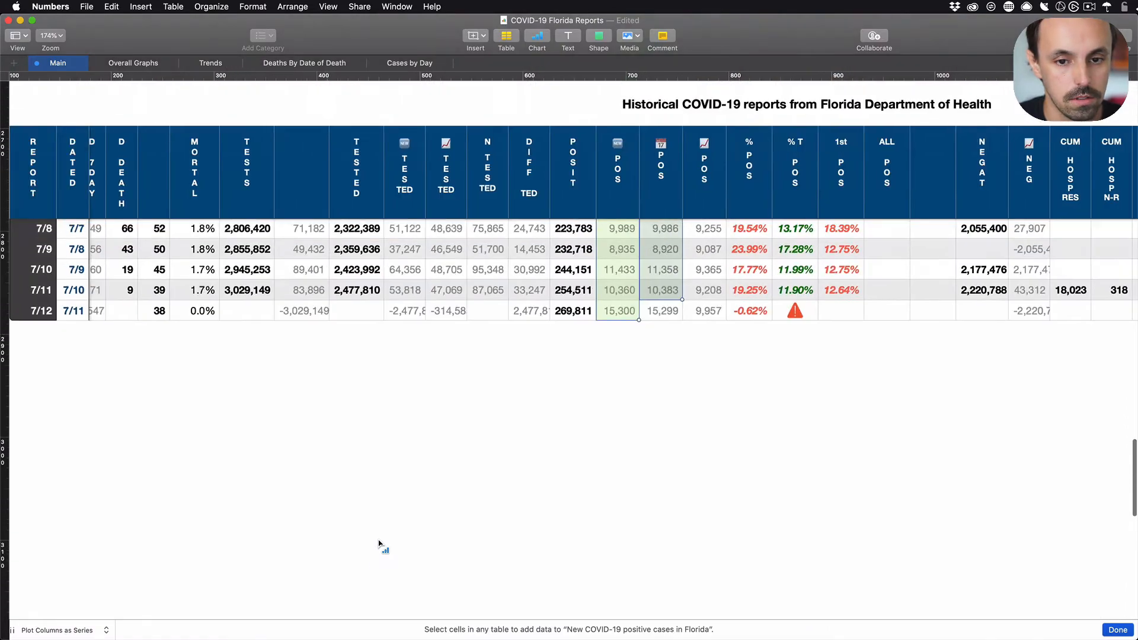
left_click_drag(682, 351, 684, 372)
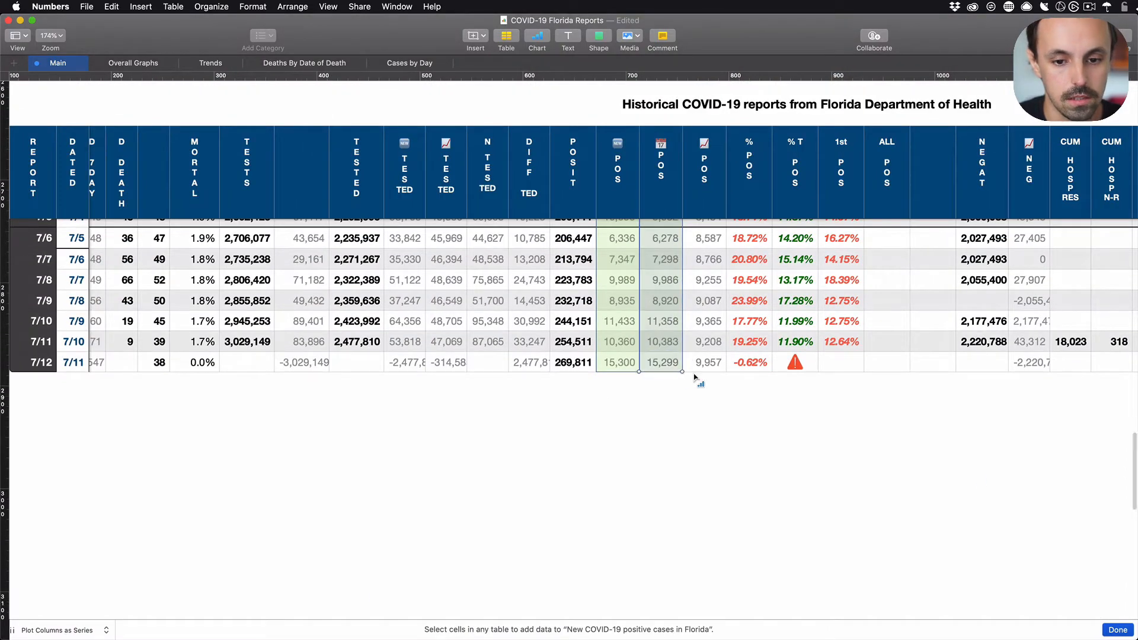
left_click(1118, 630)
- Examine the latest bars and both 7-day moving average lines at the 7/12 end of the positive cases chart
scroll(836, 530, "up", 10)
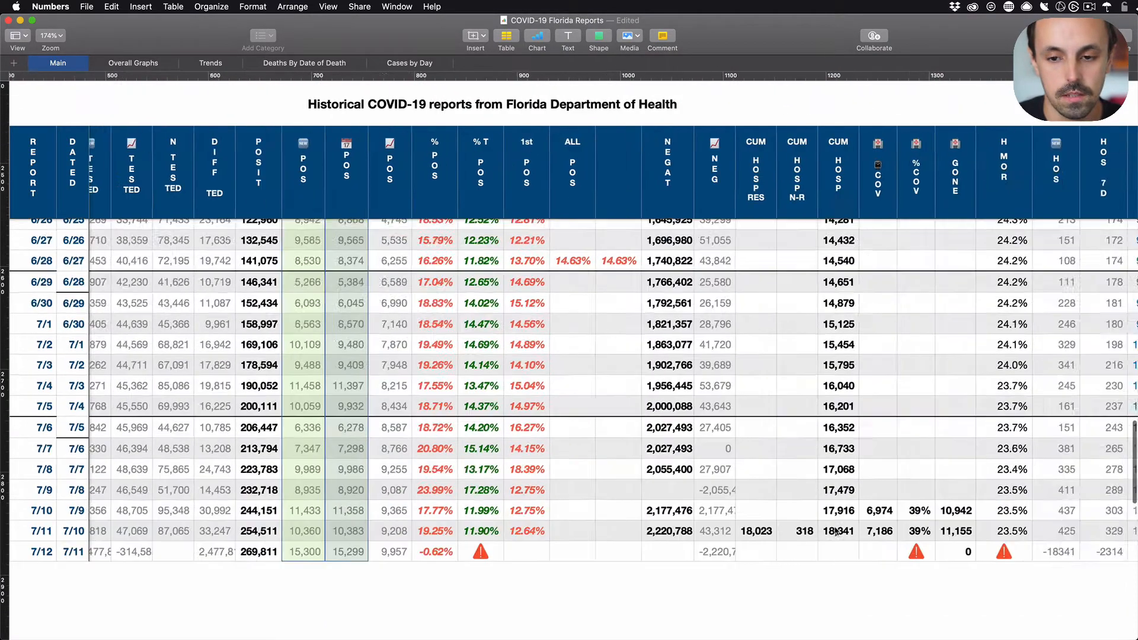
scroll(836, 531, "right", 10)
scroll(834, 525, "right", 10)
scroll(834, 525, "up", 15)
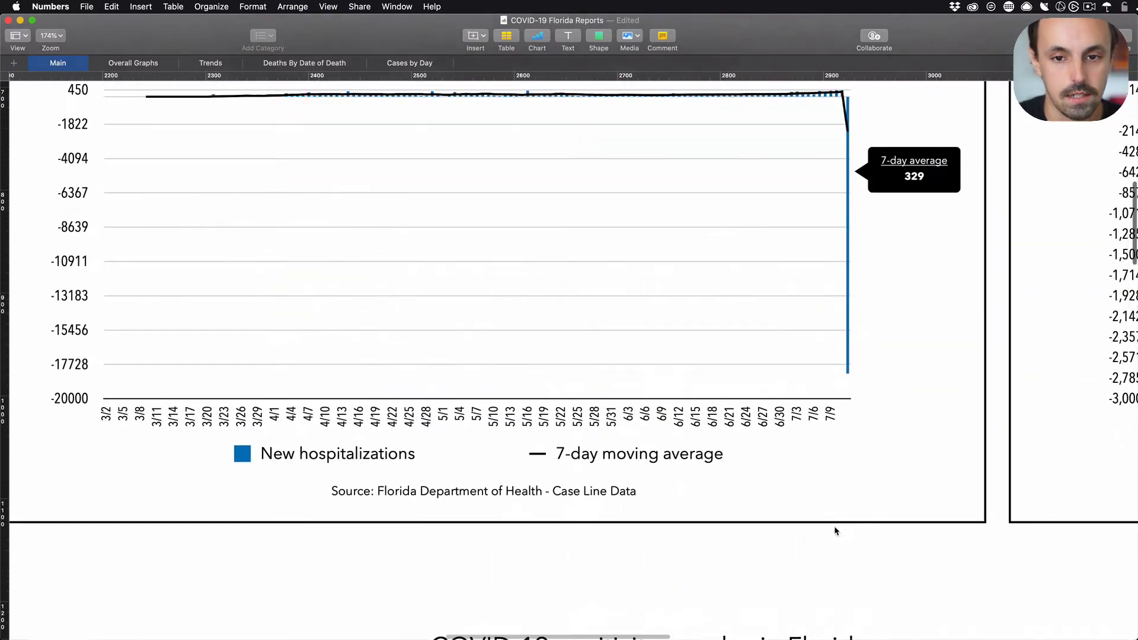
scroll(834, 525, "up", 15)
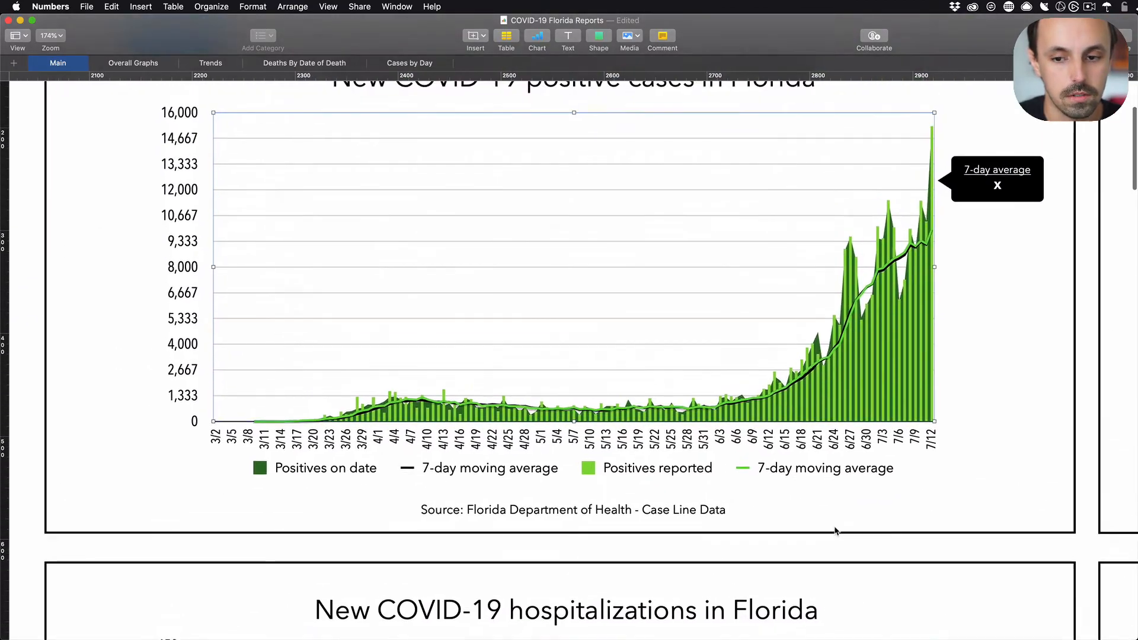
left_click(1019, 279)
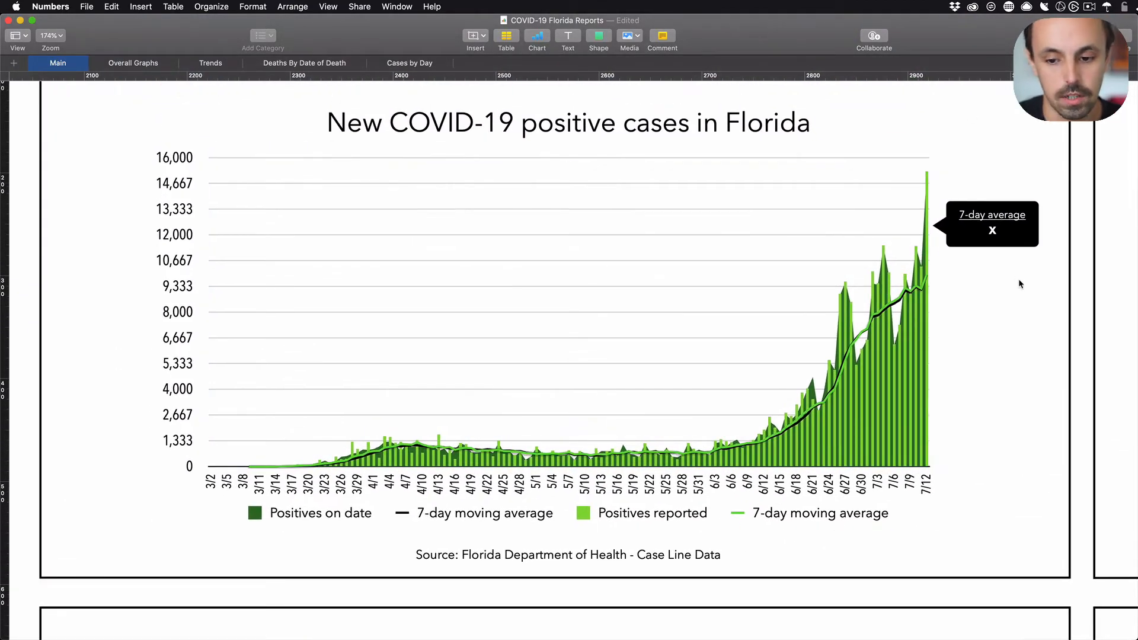
left_click(929, 297)
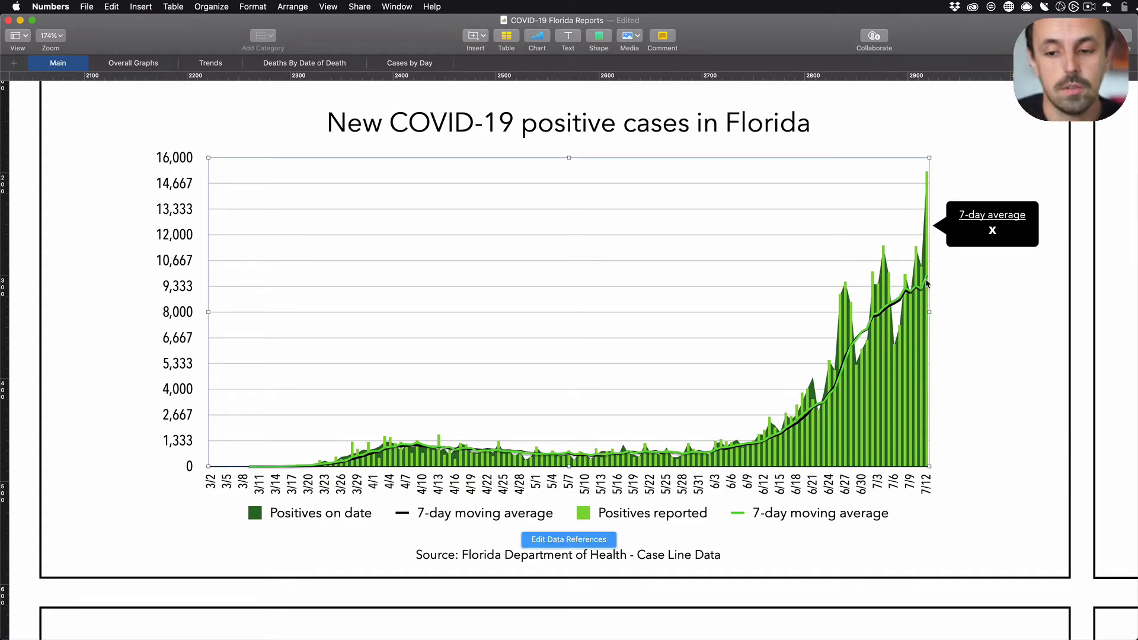
scroll(927, 284, "up", 8)
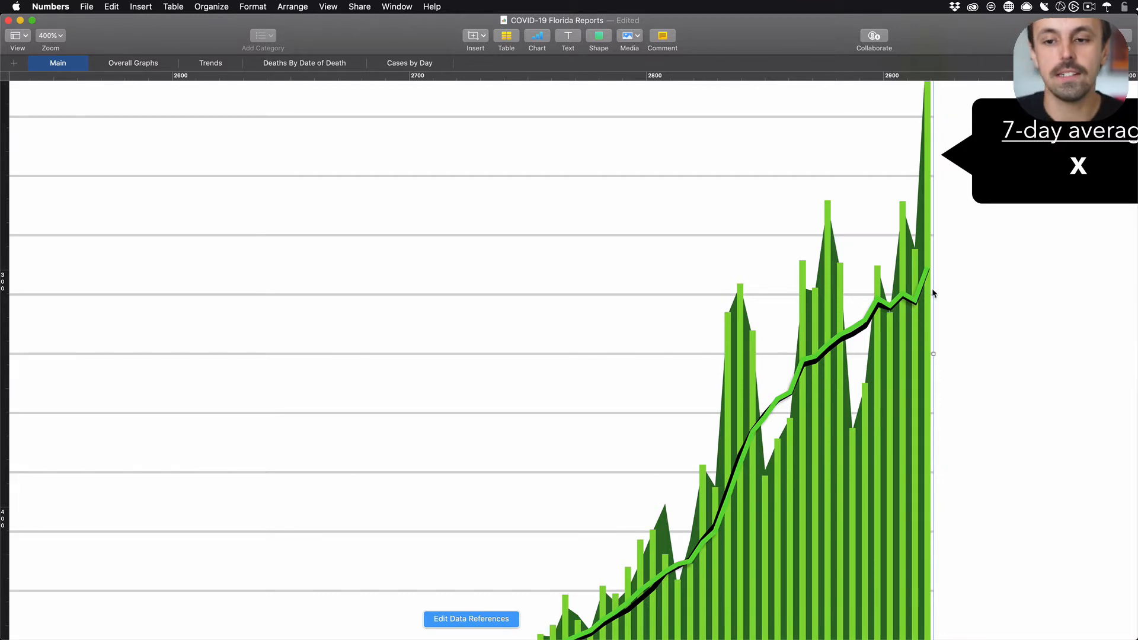
- Try a moving-average period of 14 for the Positives reported trendline in the positive cases chart
scroll(932, 288, "down", 5)
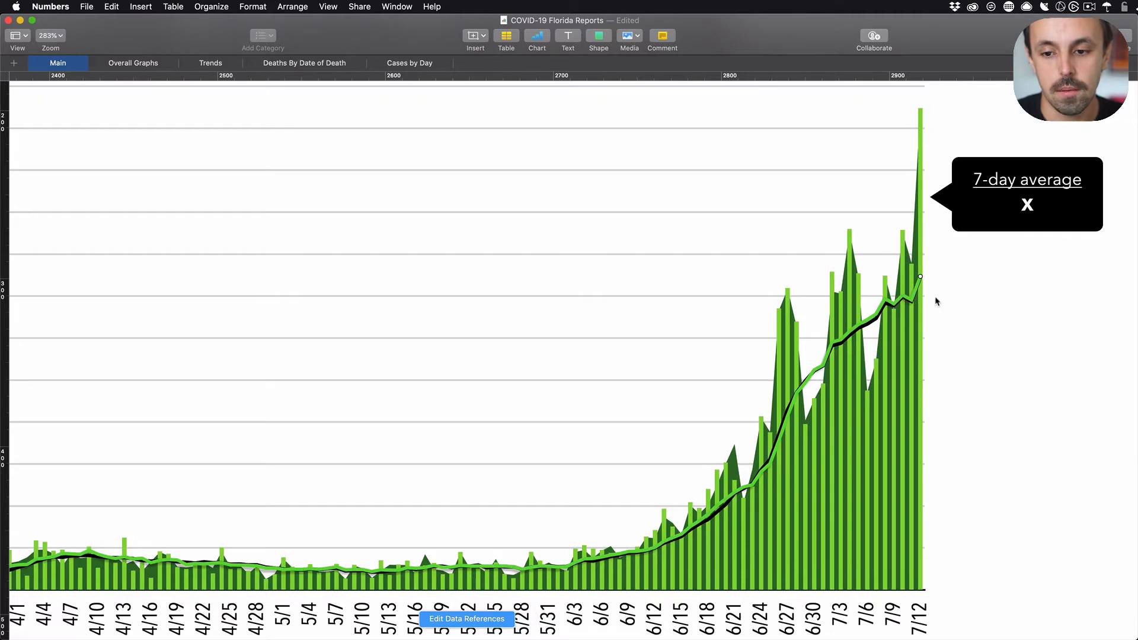
scroll(935, 300, "down", 5)
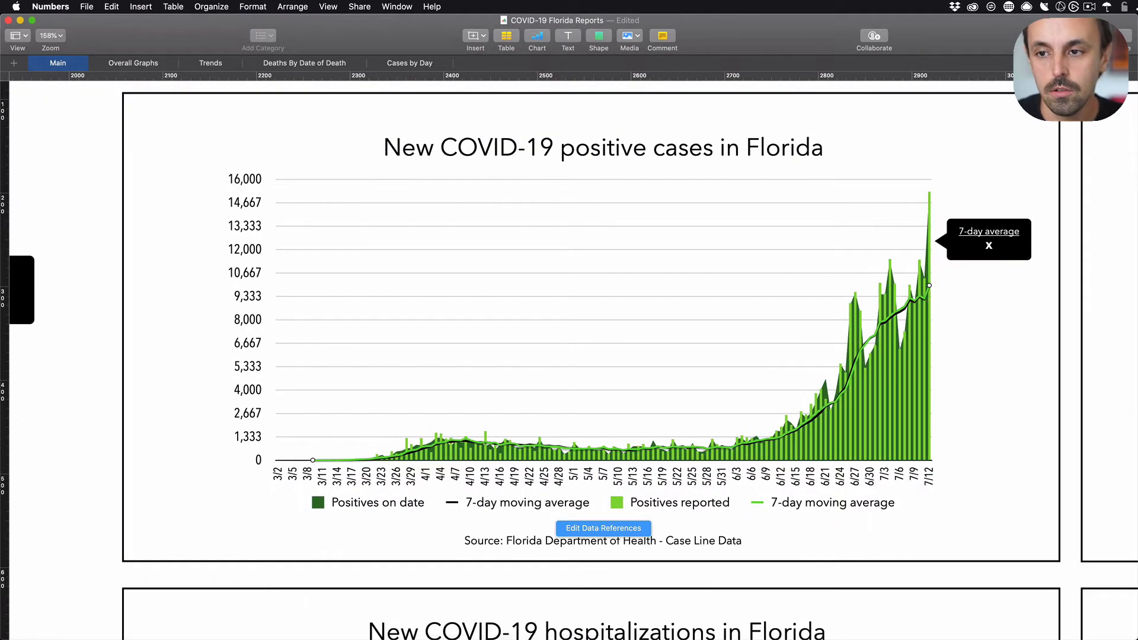
left_click(1086, 36)
scroll(952, 335, "right", 2)
scroll(951, 336, "right", 2)
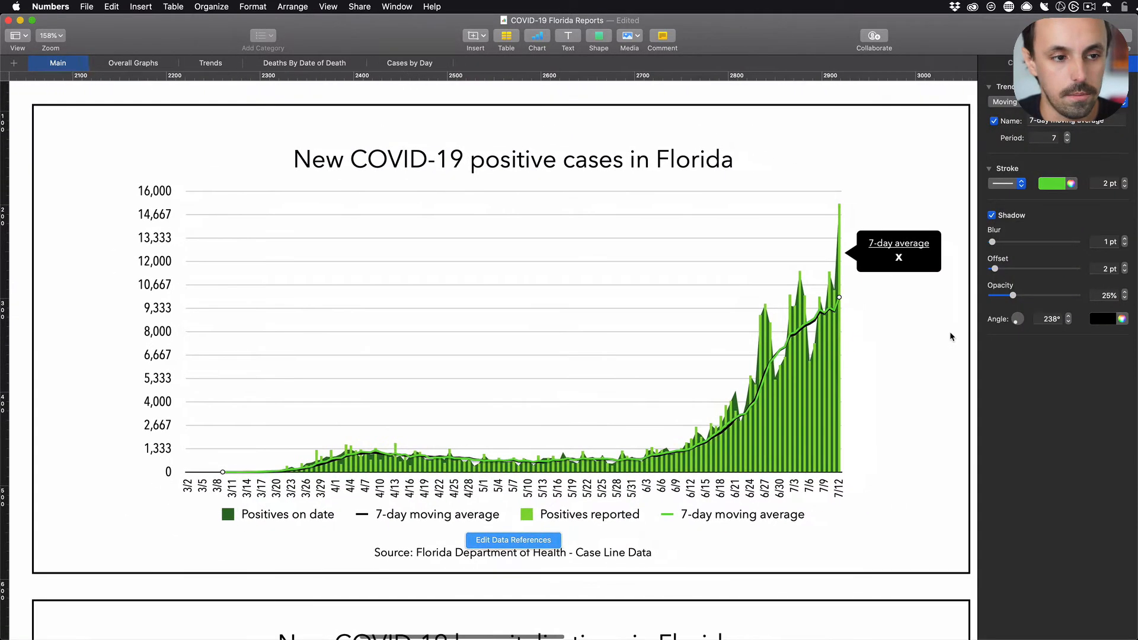
left_click(1053, 138)
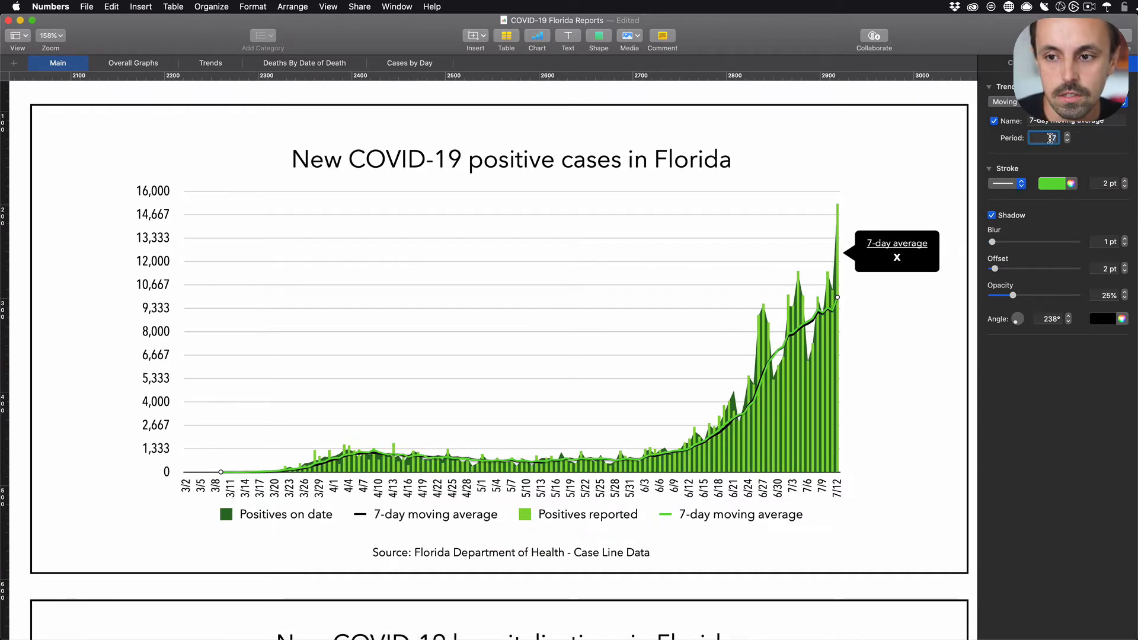
left_click(1068, 135)
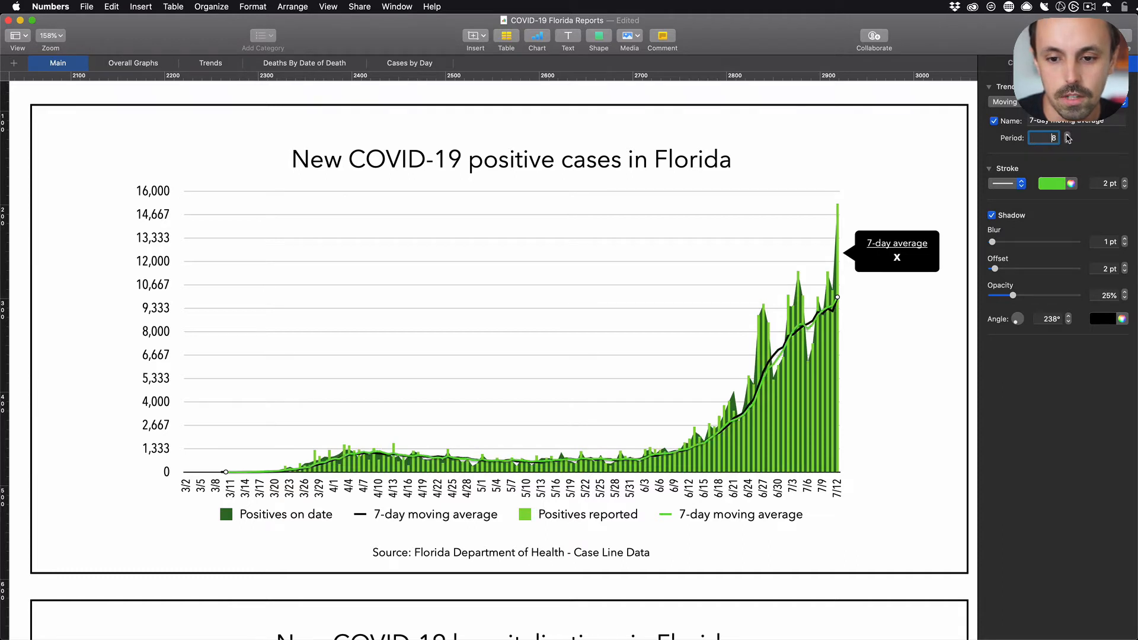
left_click(1068, 136)
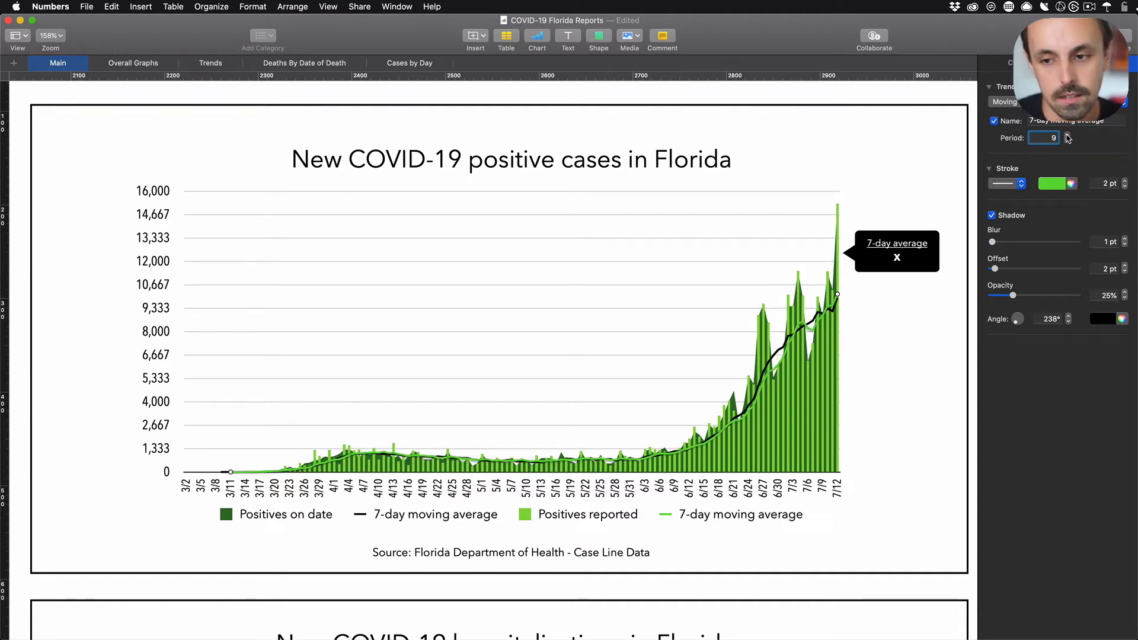
left_click(1068, 136)
left_click(1068, 136)
left_click(1068, 135)
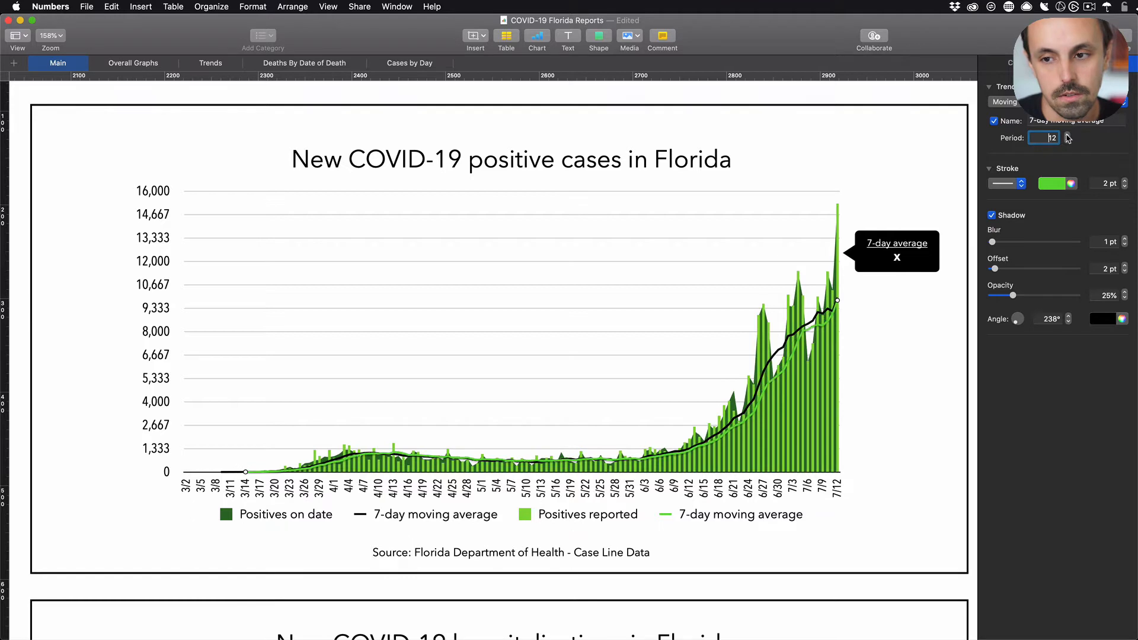
left_click(1068, 136)
left_click(1067, 135)
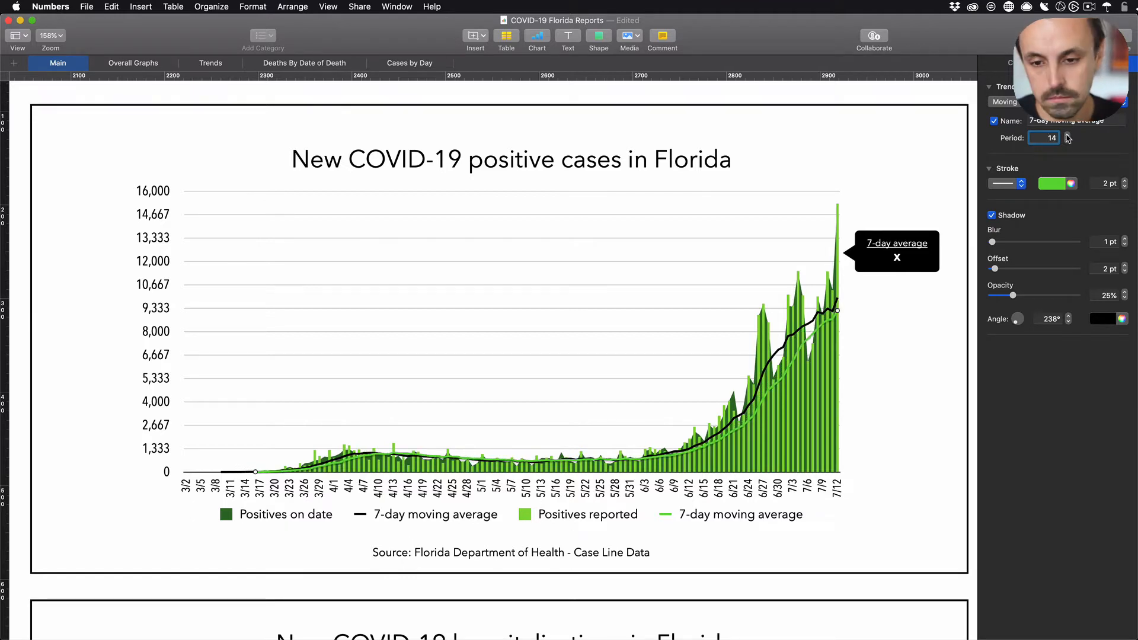
- Undo the period changes on the Positives reported moving-average trendline
left_click(891, 323)
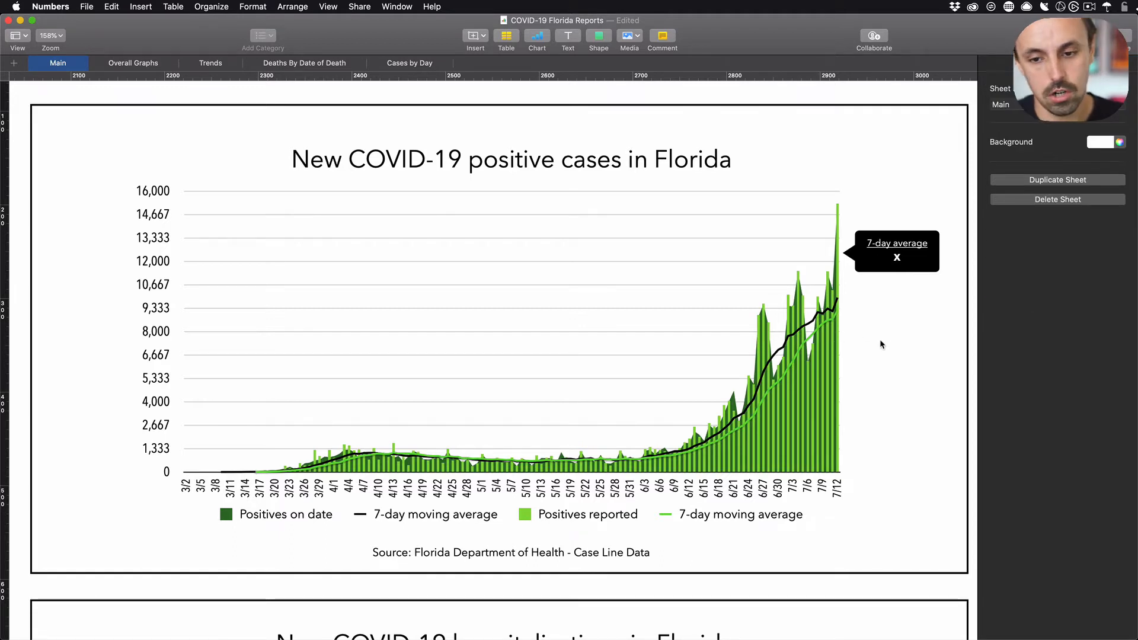
key("super+z")
key("super+z")
key("super+z")
key("super+z")
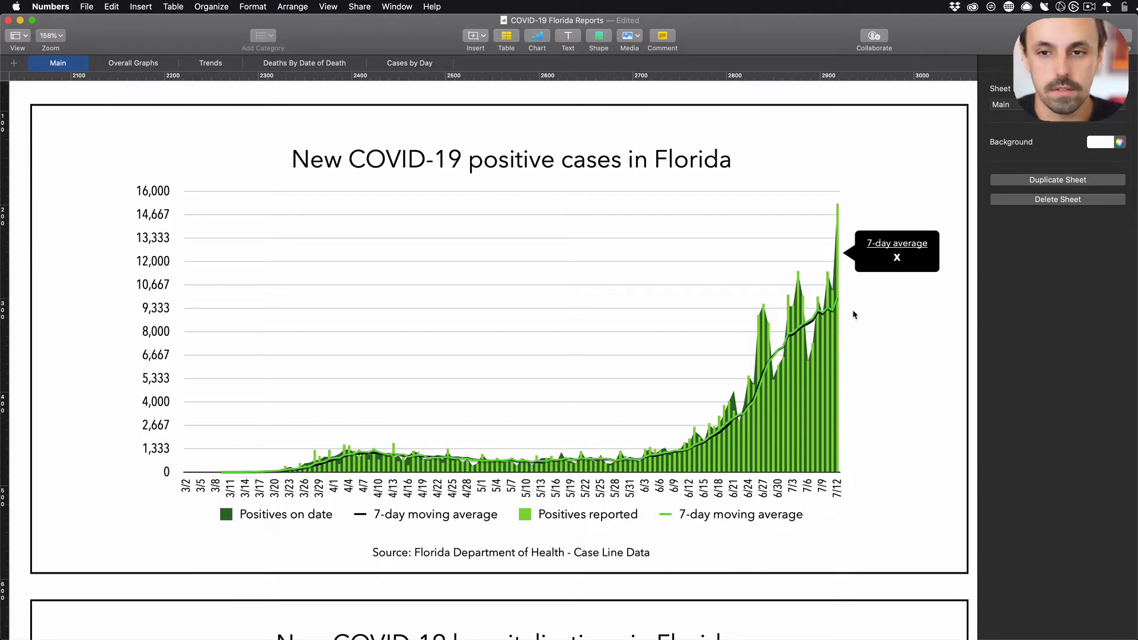
- Look up the 7-day average of new positives in the 7/12 row of the historical reports table
double_click(895, 260)
left_click(893, 312)
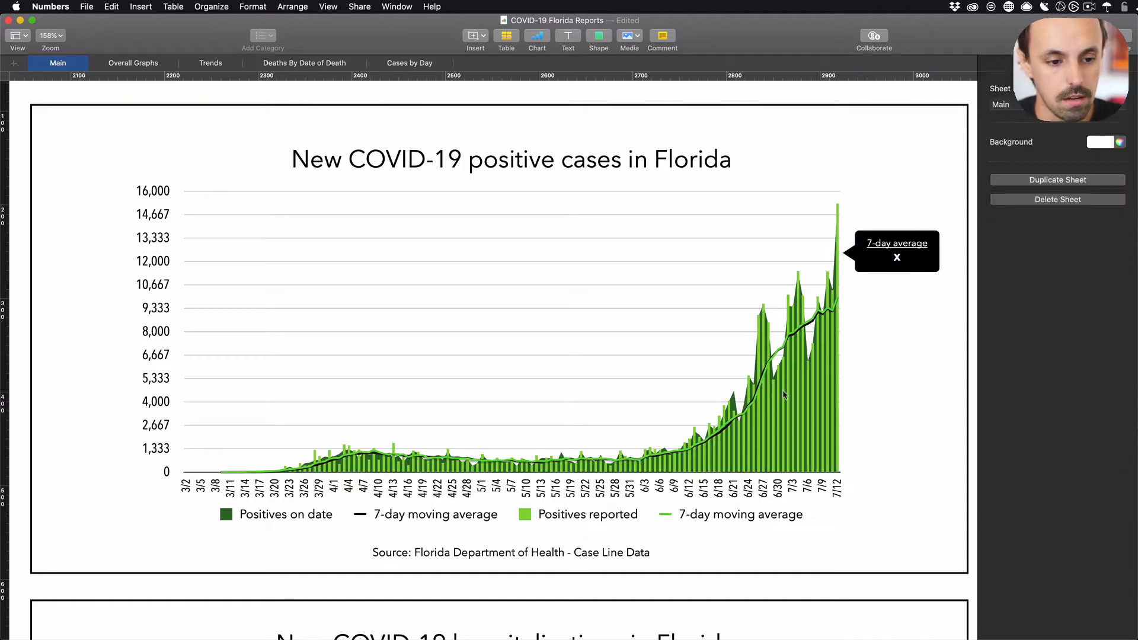
scroll(784, 393, "down", 5)
scroll(783, 393, "left", 6)
scroll(746, 417, "down", 15)
scroll(746, 417, "left", 10)
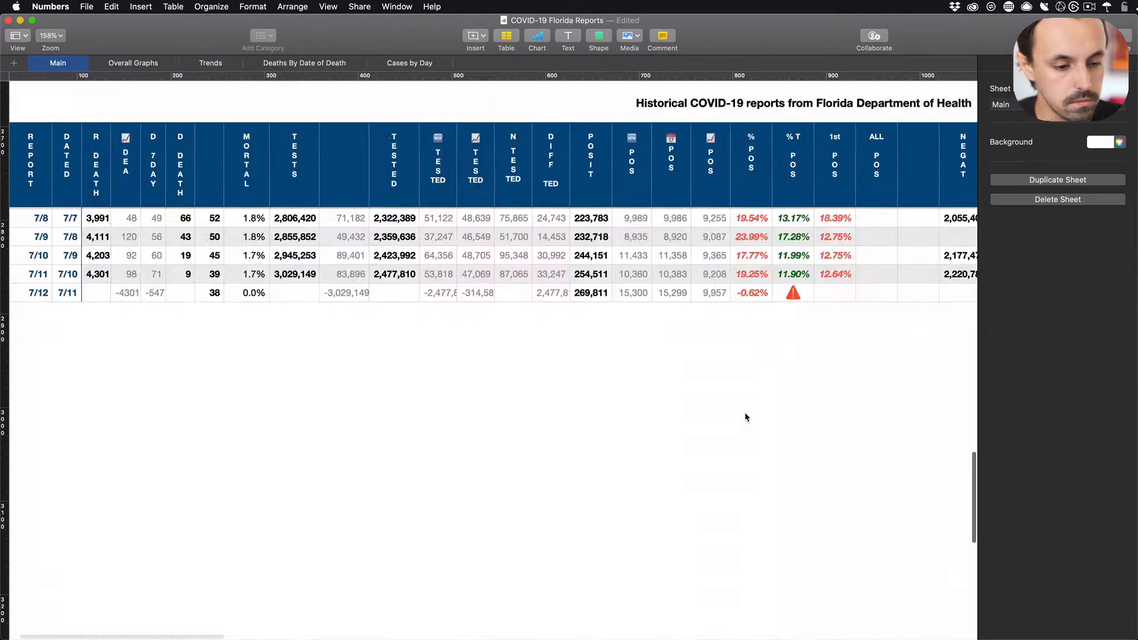
scroll(745, 417, "up", 10)
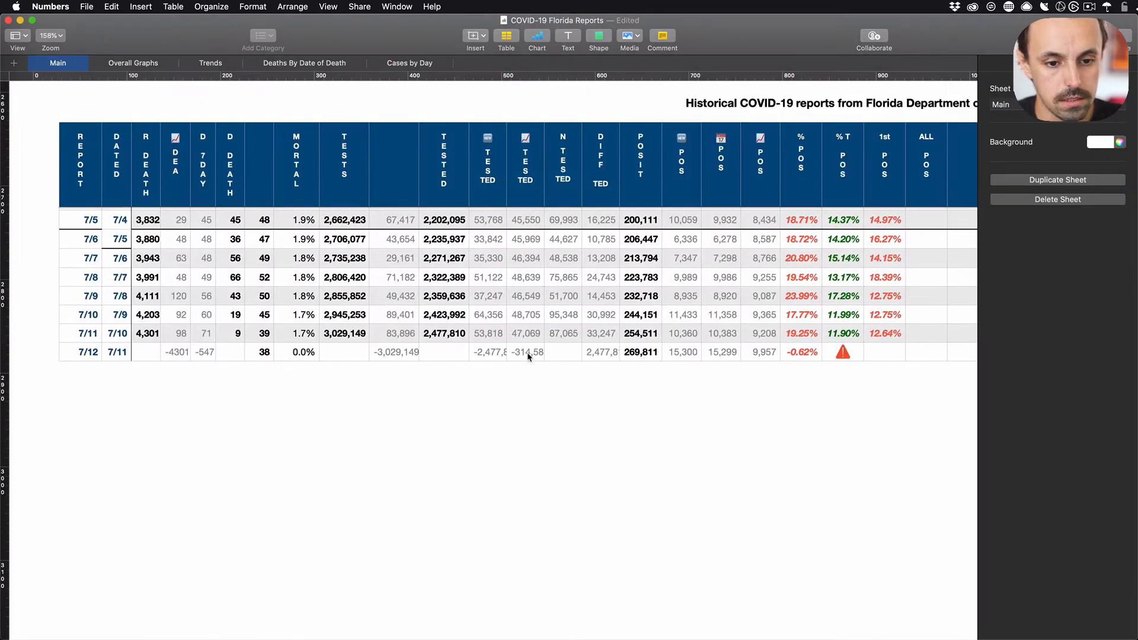
left_click(763, 380)
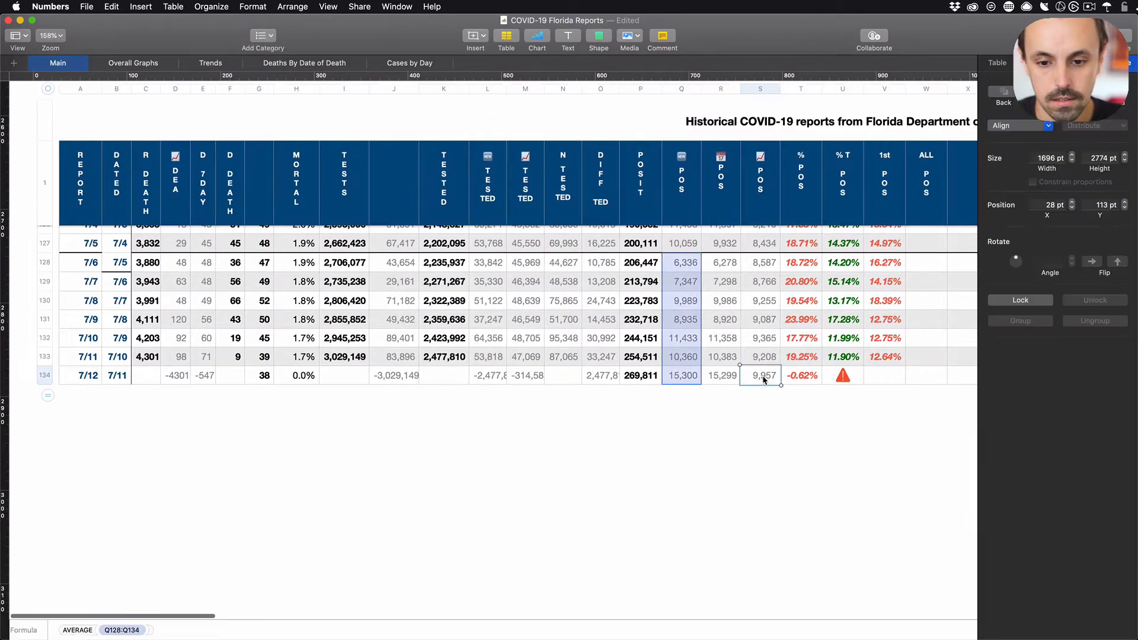
left_click(764, 380)
key("Return")
- Set the 7-day average callout on the New COVID-19 positive cases chart to 9,957
scroll(758, 385, "up", 10)
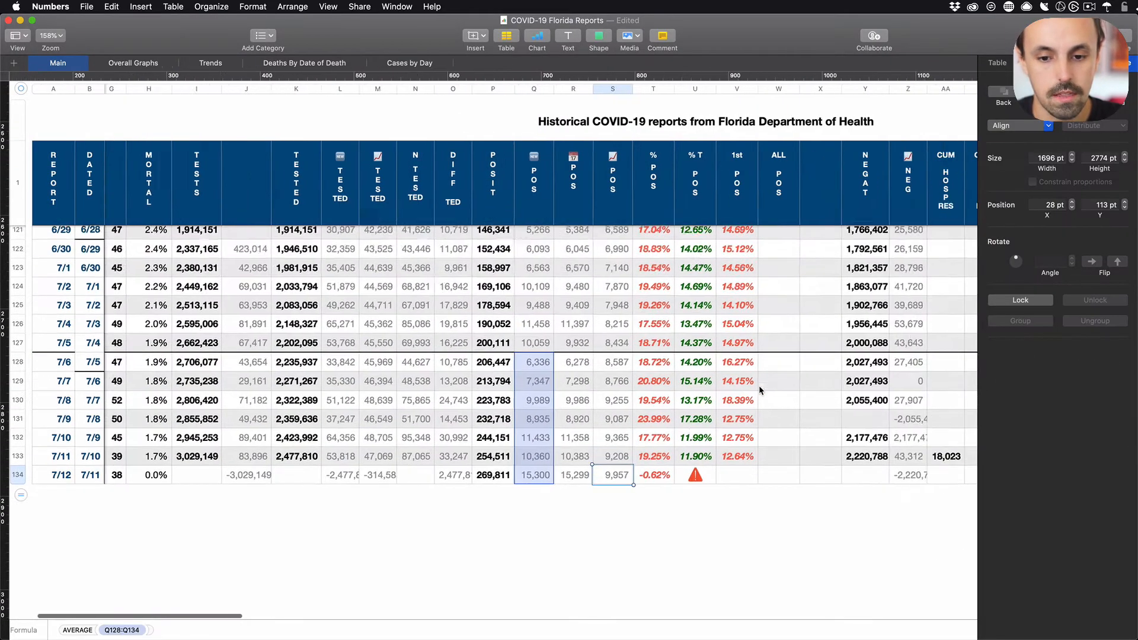
scroll(759, 386, "right", 20)
scroll(759, 385, "up", 10)
scroll(759, 385, "left", 5)
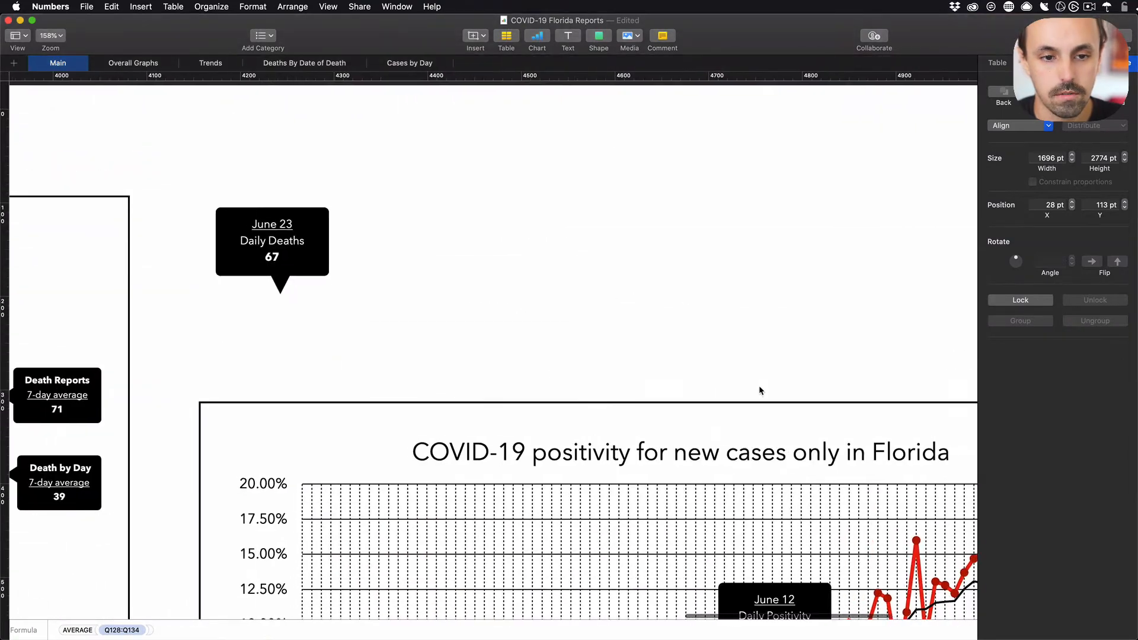
scroll(759, 386, "up", 10)
scroll(759, 385, "left", 6)
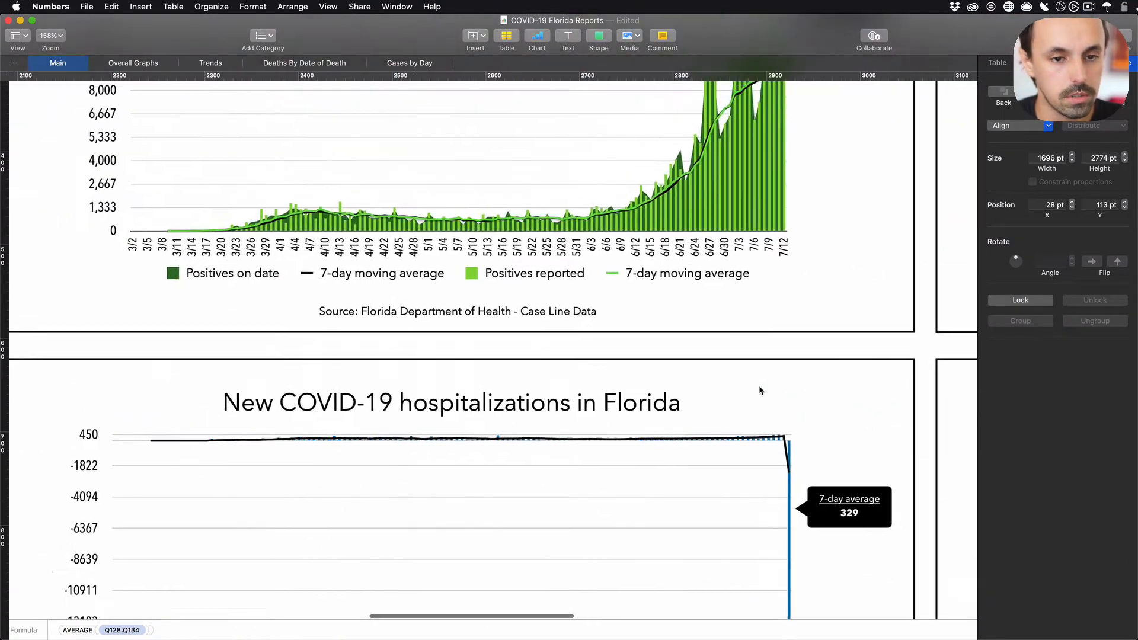
left_click(813, 240)
double_click(812, 239)
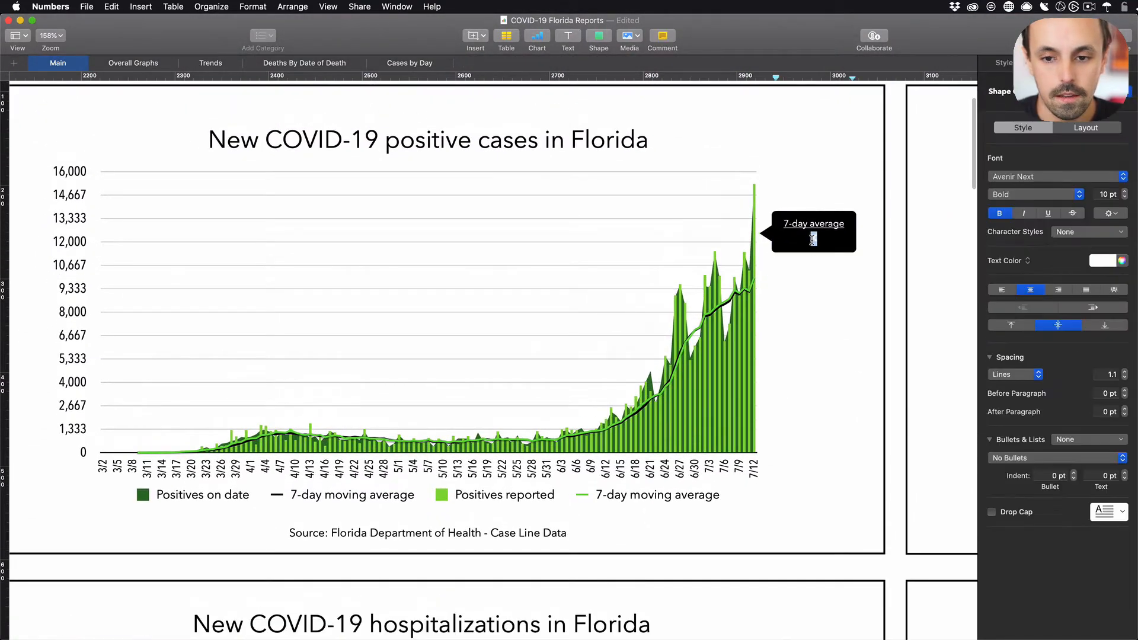
type("9,957")
left_click(795, 332)
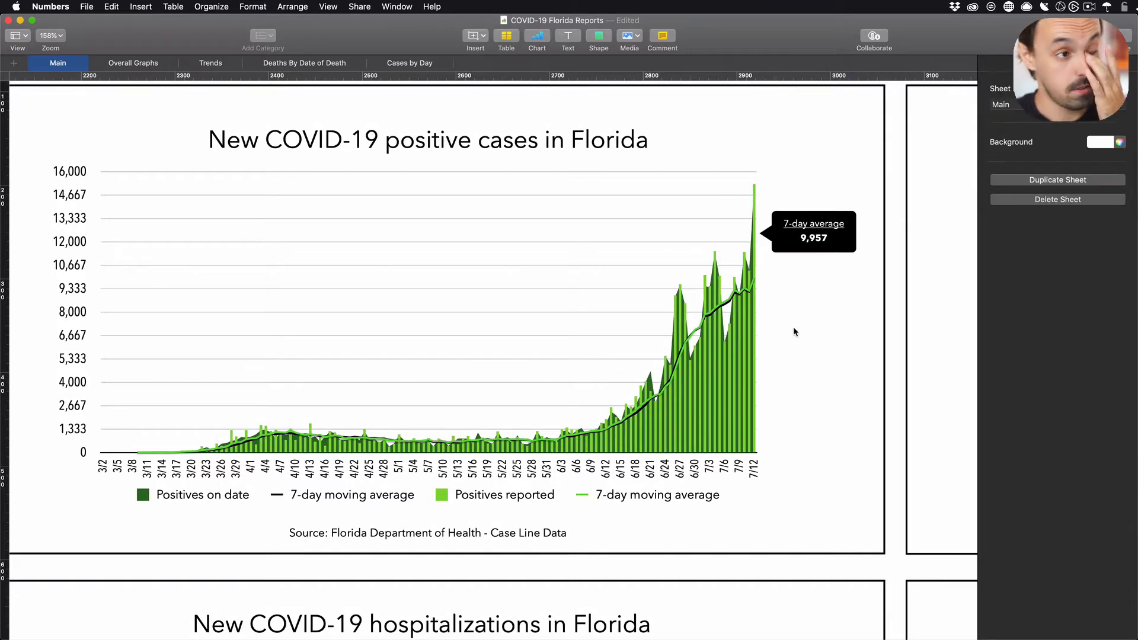
- Switch to Chrome and select the Deaths value in the Florida report of data aggregated from individual cases
scroll(776, 337, "left", 4)
scroll(777, 336, "up", 2)
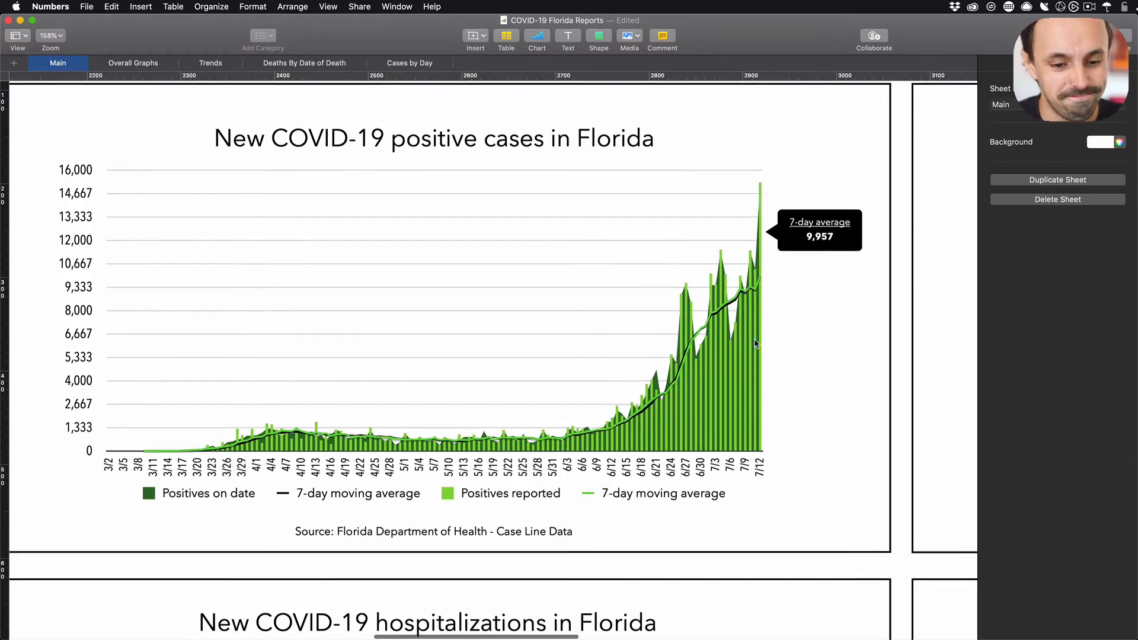
scroll(756, 343, "left", 15)
scroll(756, 343, "down", 15)
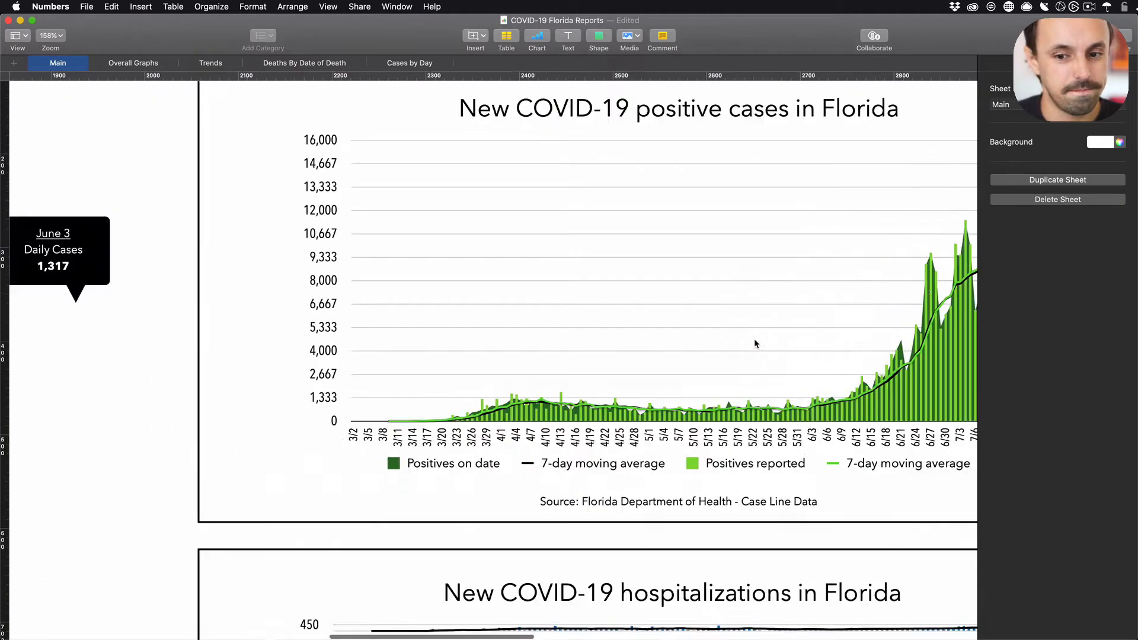
scroll(755, 343, "down", 10)
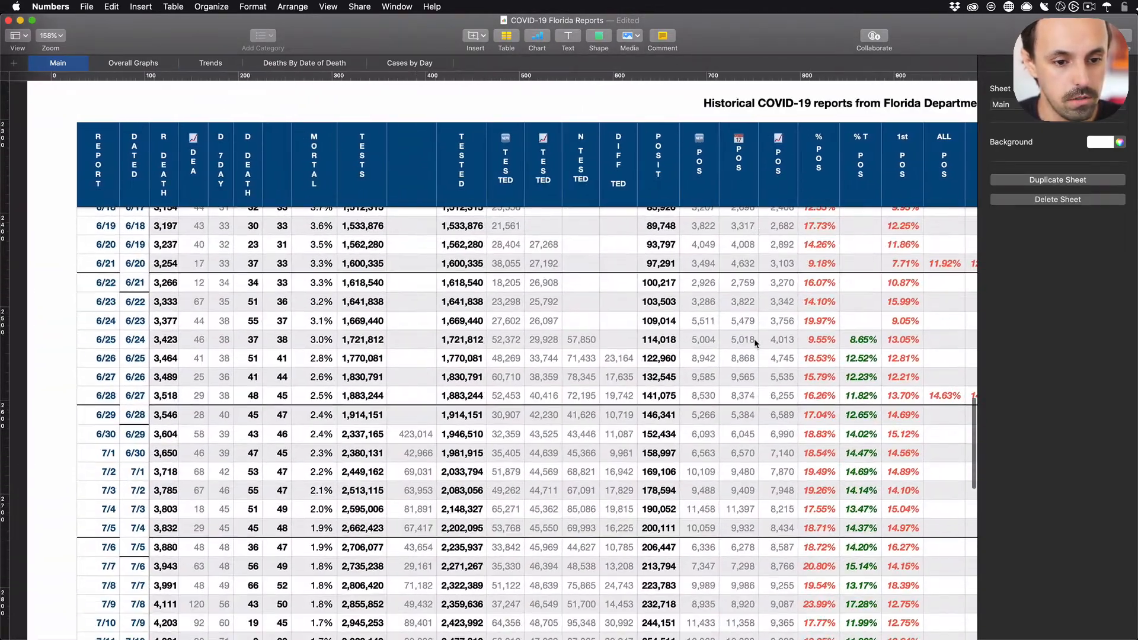
key("super+Tab")
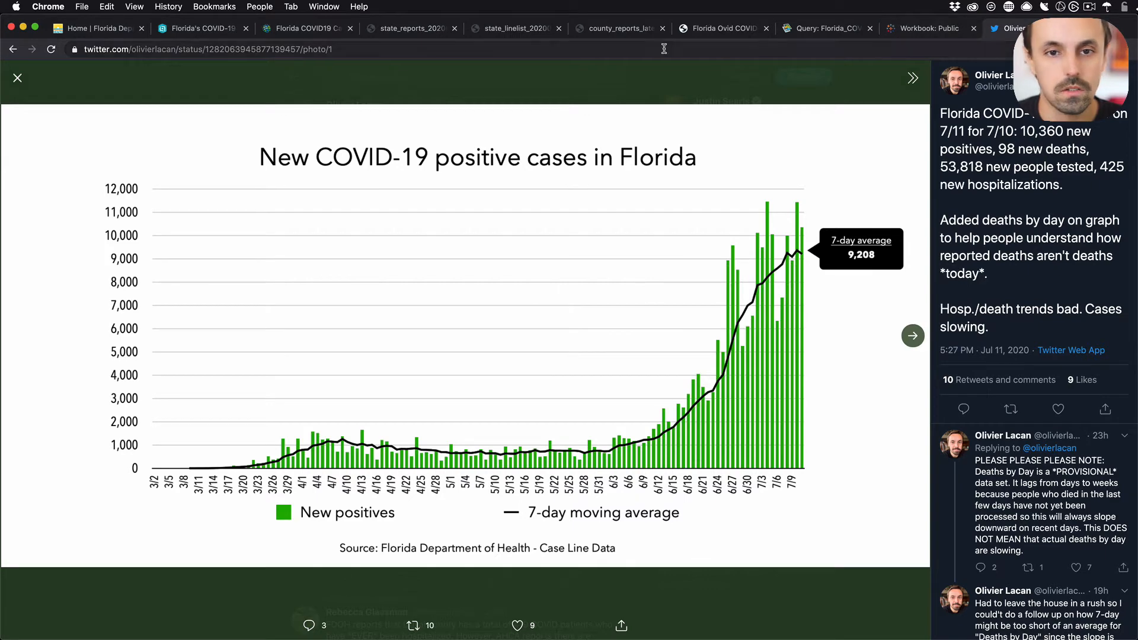
left_click(623, 37)
left_click(748, 37)
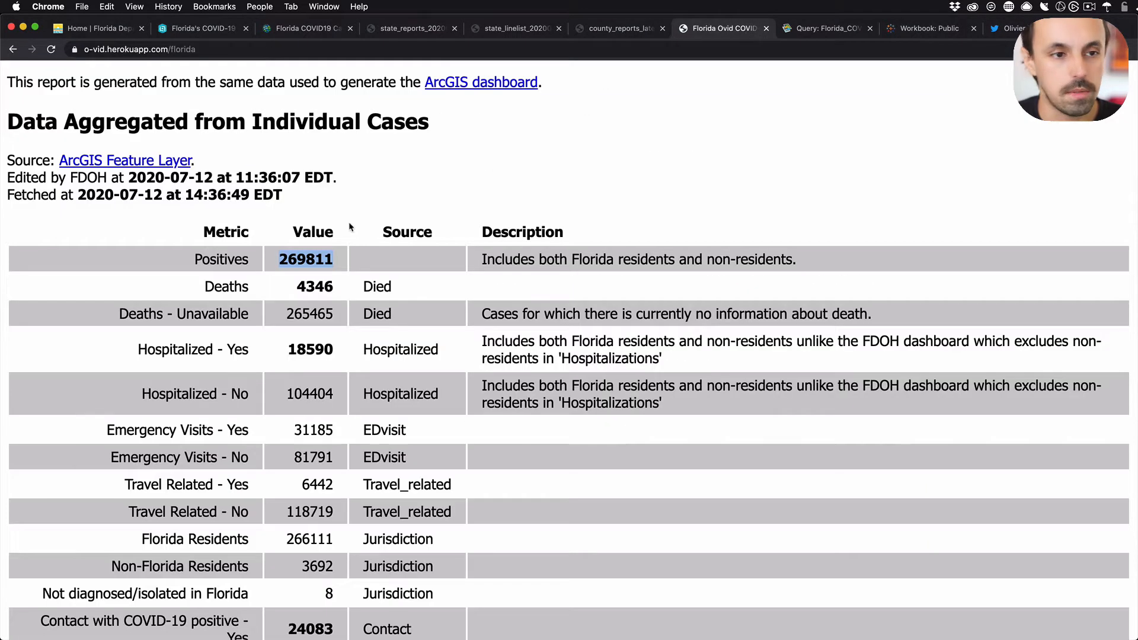
scroll(381, 390, "down", 1)
left_click(316, 249)
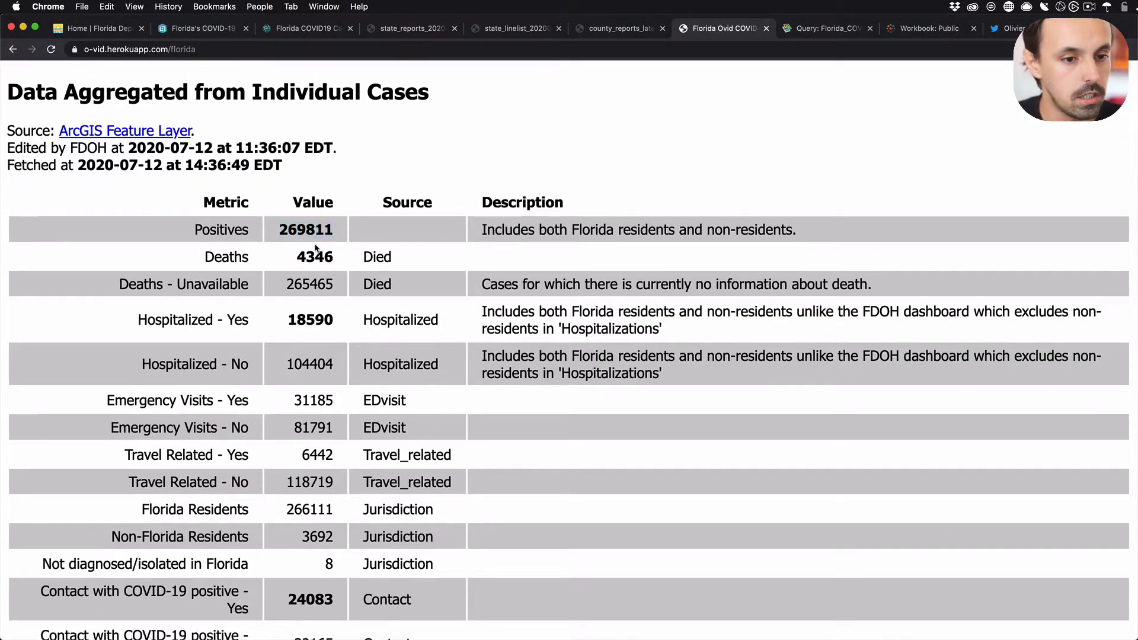
double_click(315, 262)
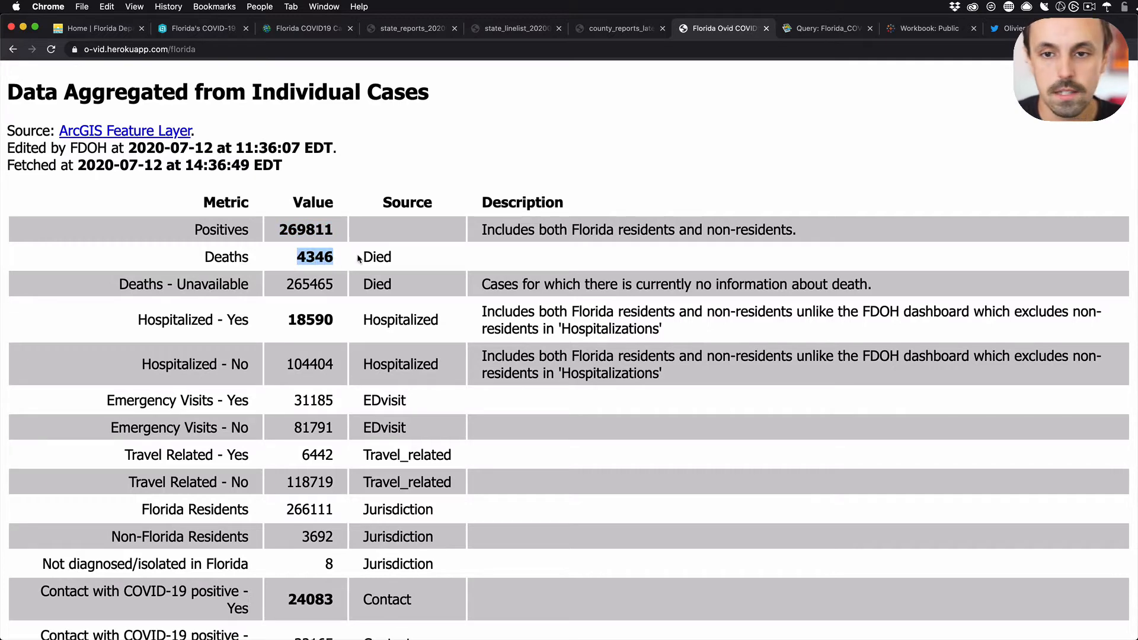
- Copy the Florida resident deaths figure, 4,242, from the first page of the July 12 state report PDF
left_click(386, 28)
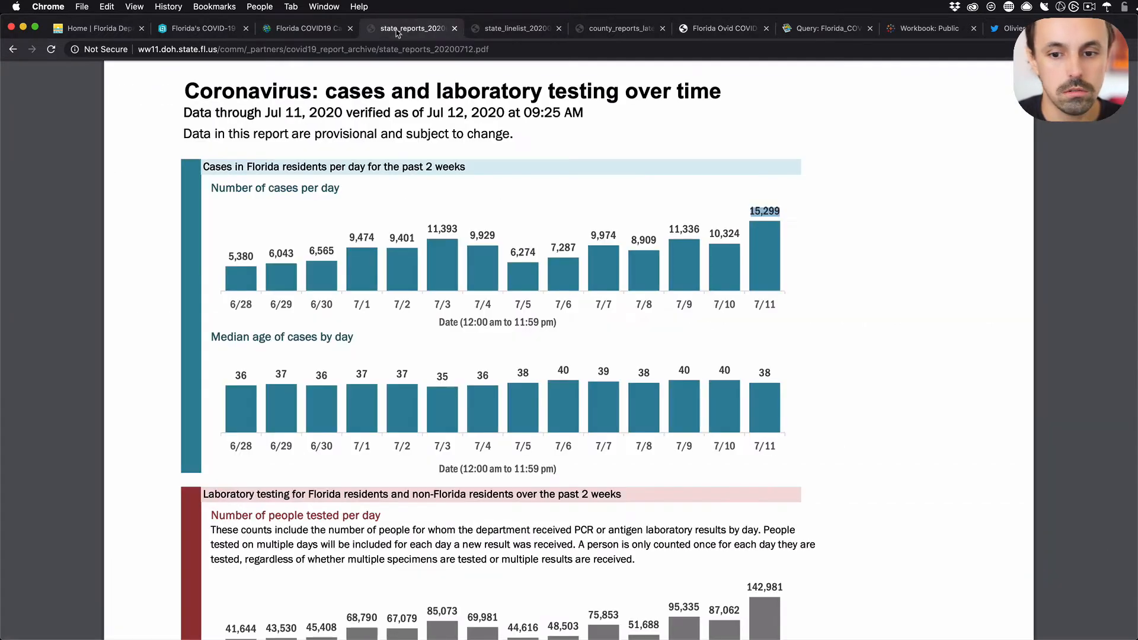
scroll(623, 412, "up", 15)
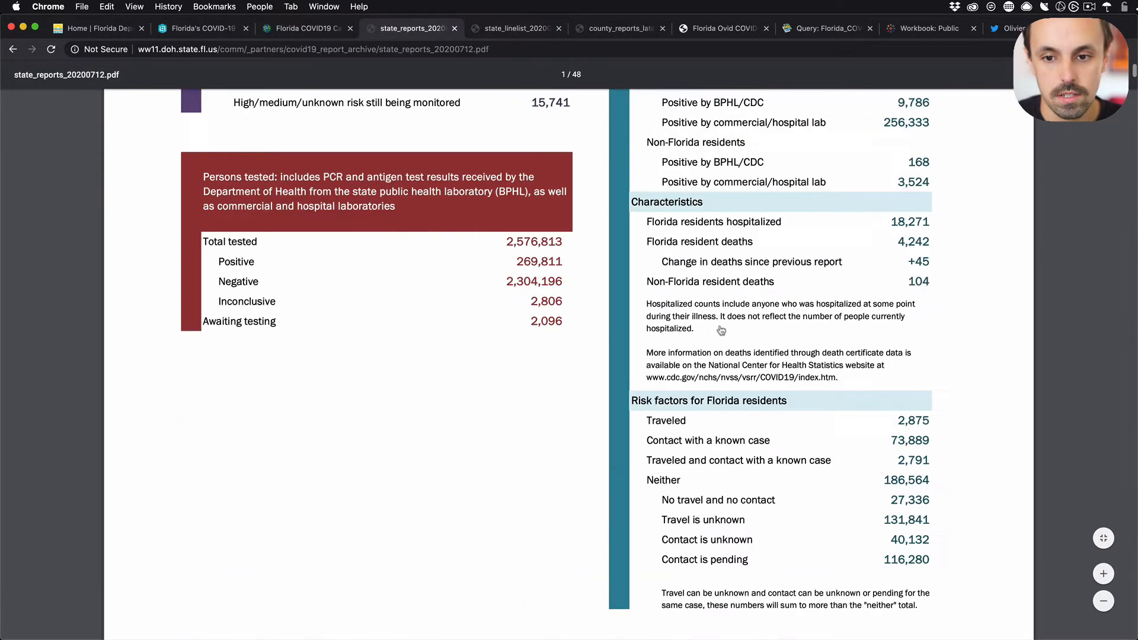
double_click(917, 309)
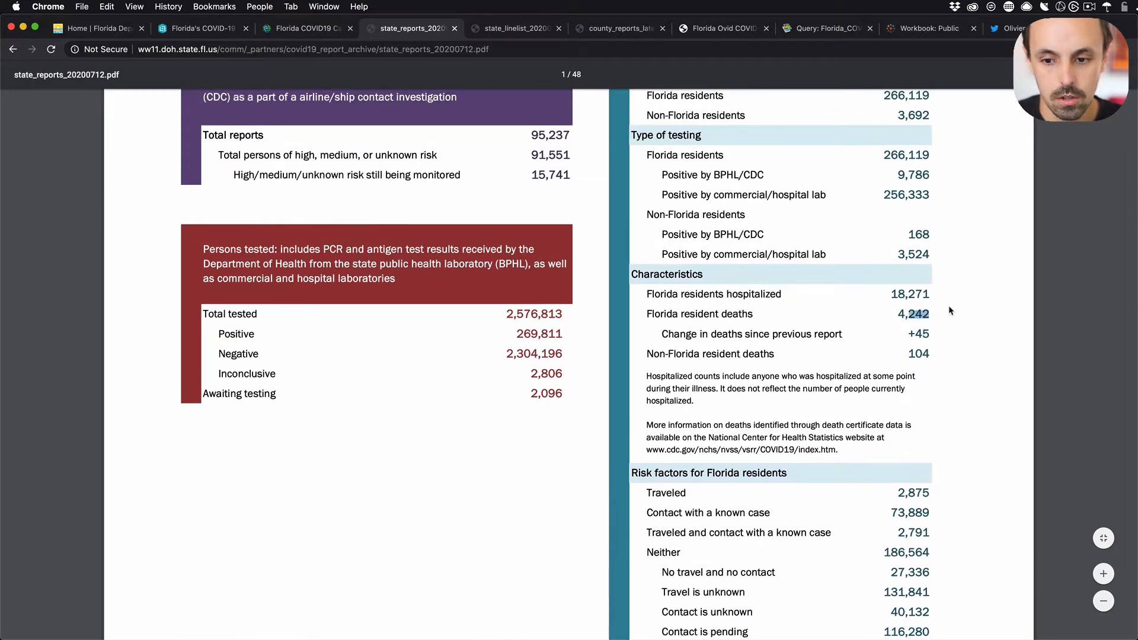
key("super+space")
type("5")
key("BackSpace")
type("4")
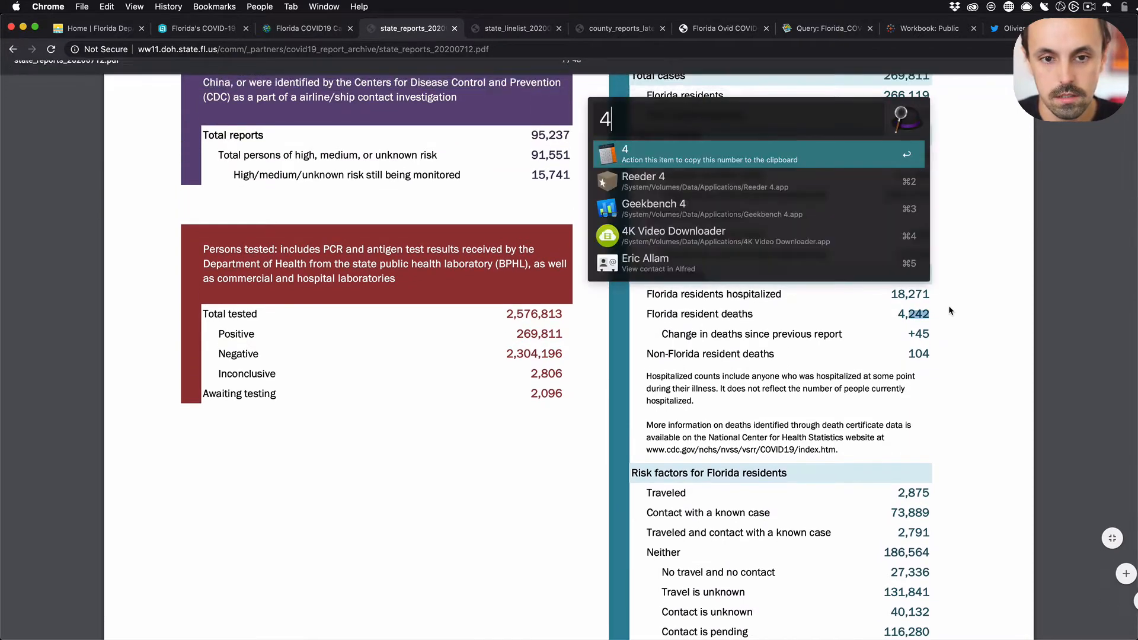
key("Escape")
left_click_drag(899, 313, 932, 314)
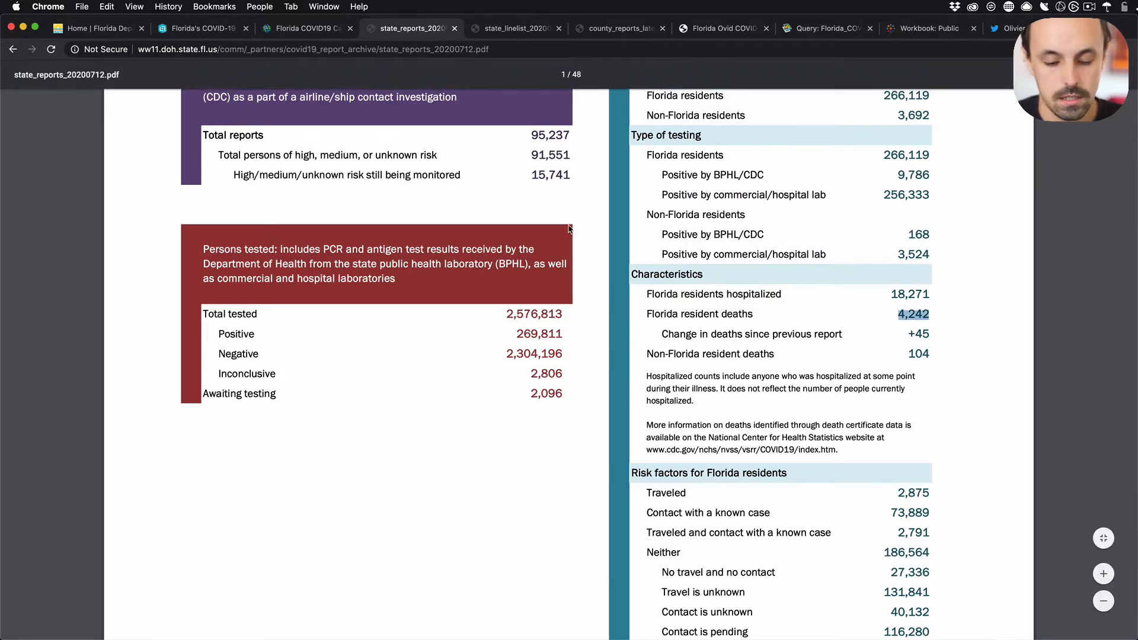
key("super+c")
- Calculate total deaths in the Alfred launcher by adding the 104 non-Florida resident deaths to 4242
key("super+space")
key("super+v")
type("+ ")
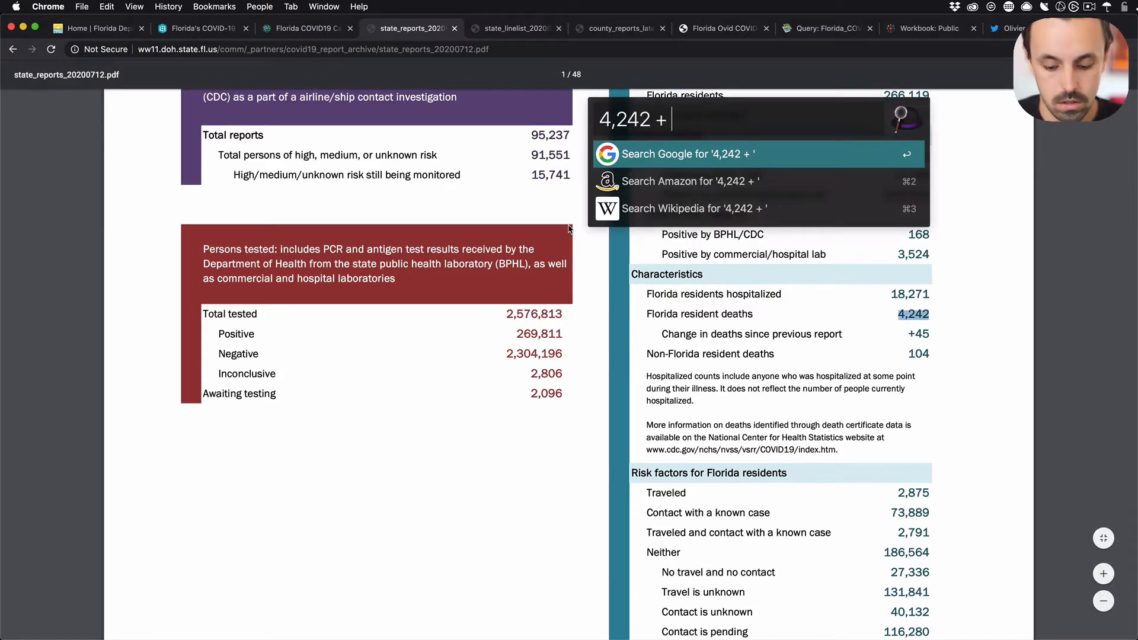
type("104")
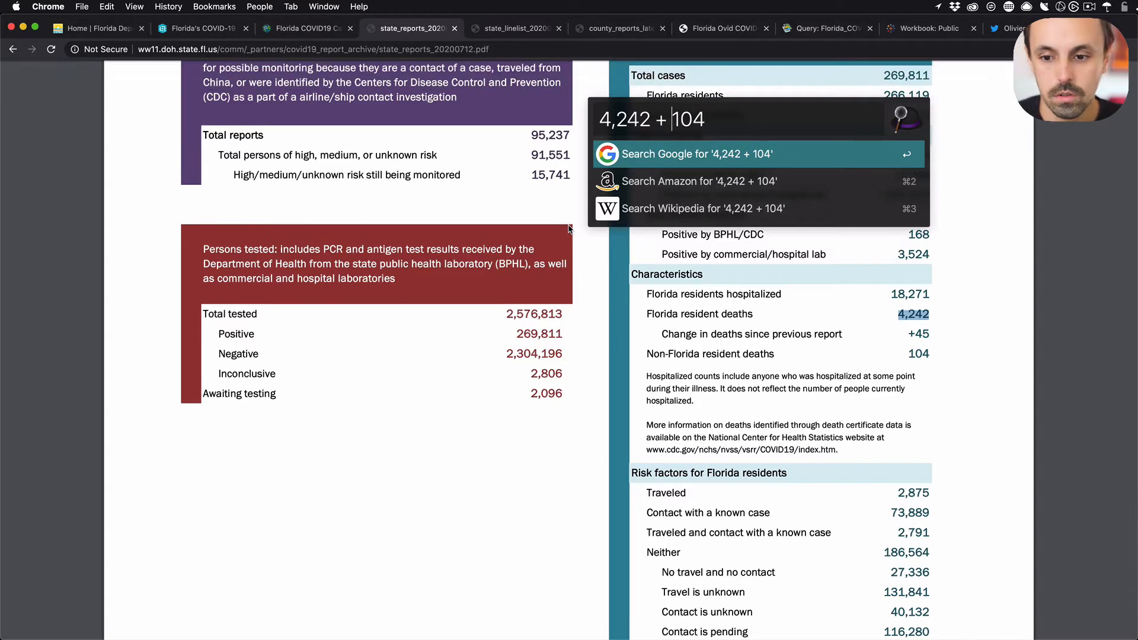
key("Left")
key("BackSpace")
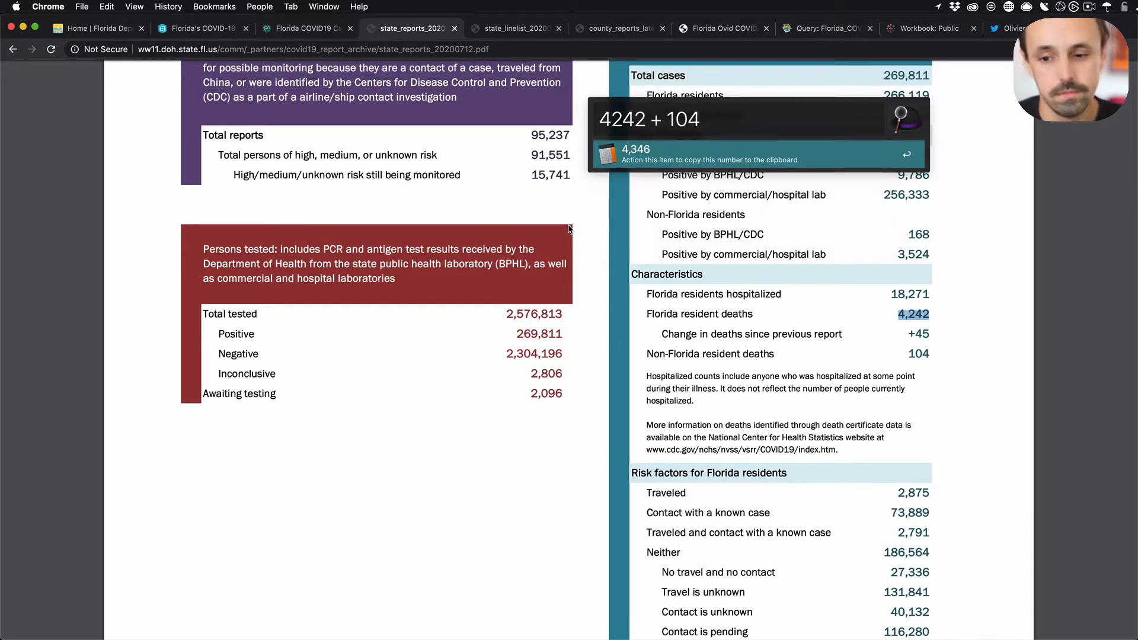
key("Right")
key("Right")
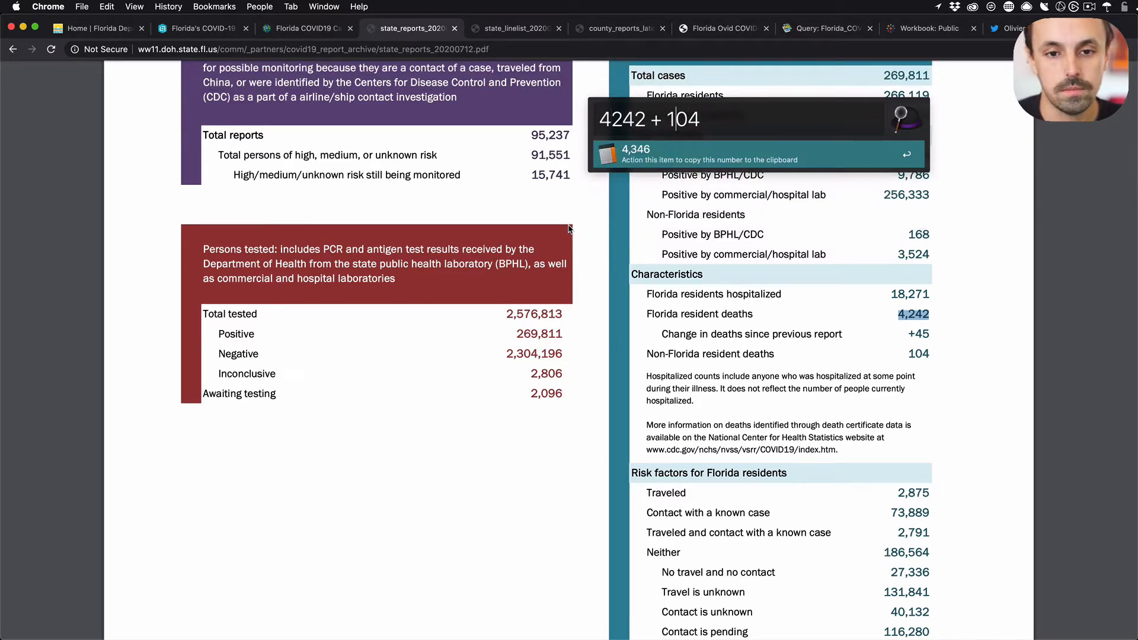
- Copy the calculated death total and reselect the matching Deaths value, 4346, in the data aggregated from individual cases
key("Return")
key("super+Tab")
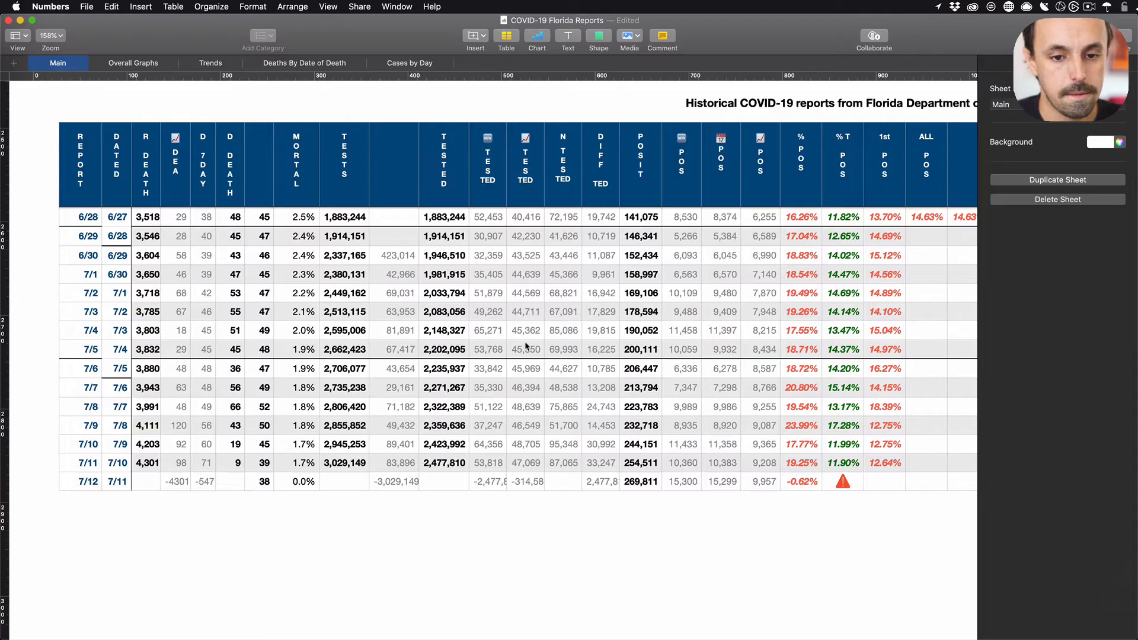
key("super+Tab")
left_click(703, 29)
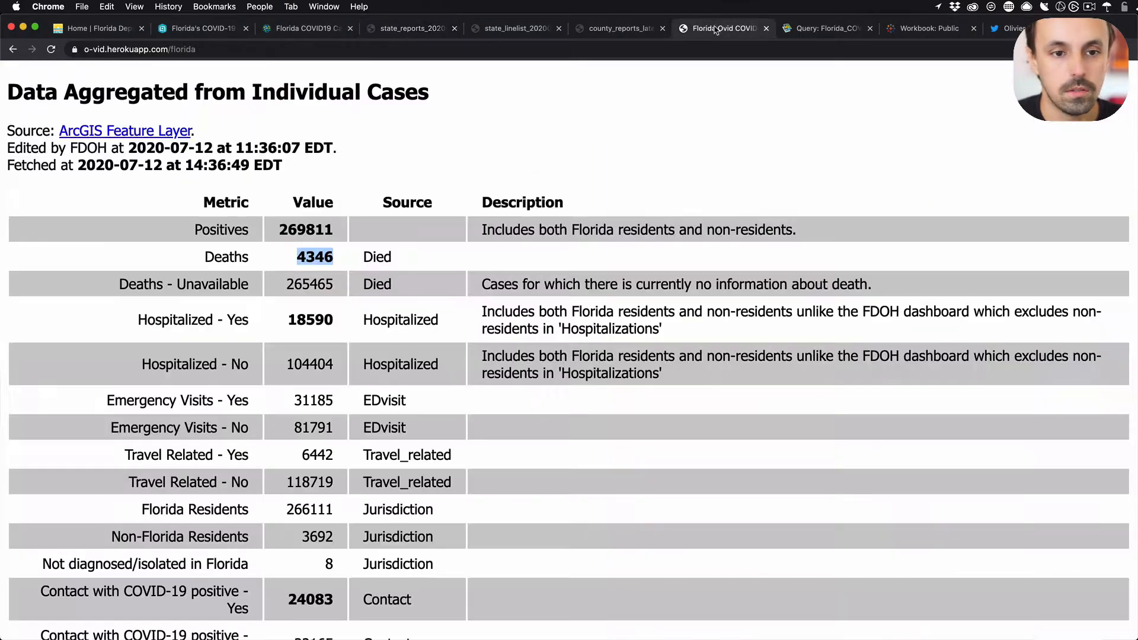
left_click(319, 257)
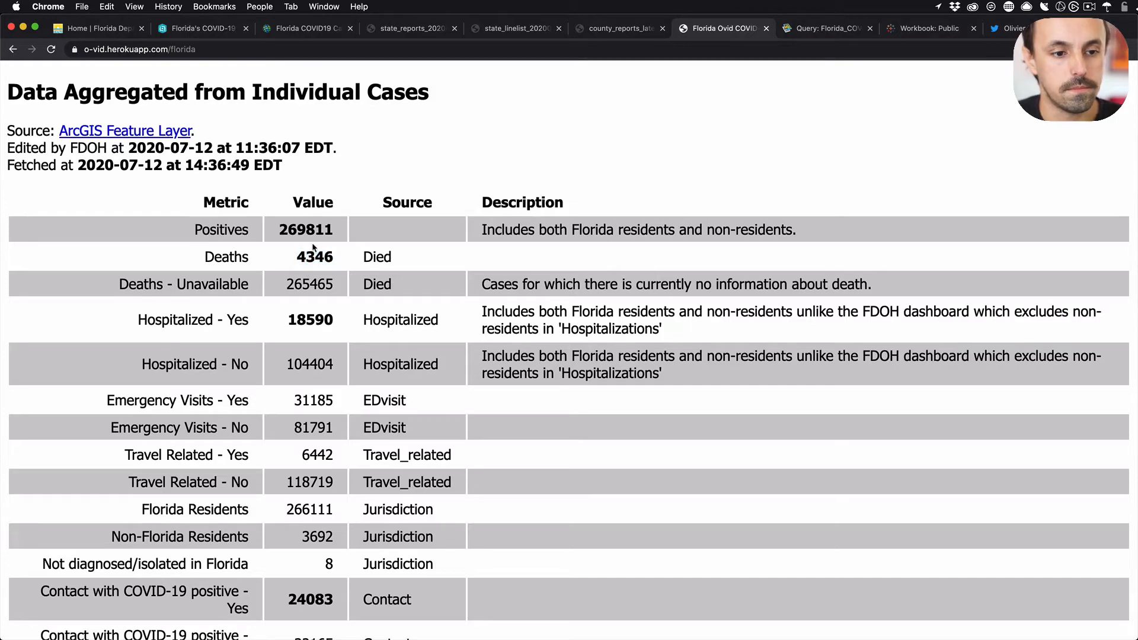
double_click(313, 256)
- Switch to Numbers, enter 4,346 as the cumulative deaths in the 7/12 report row, and check that row's daily deaths formula
key("super+Tab")
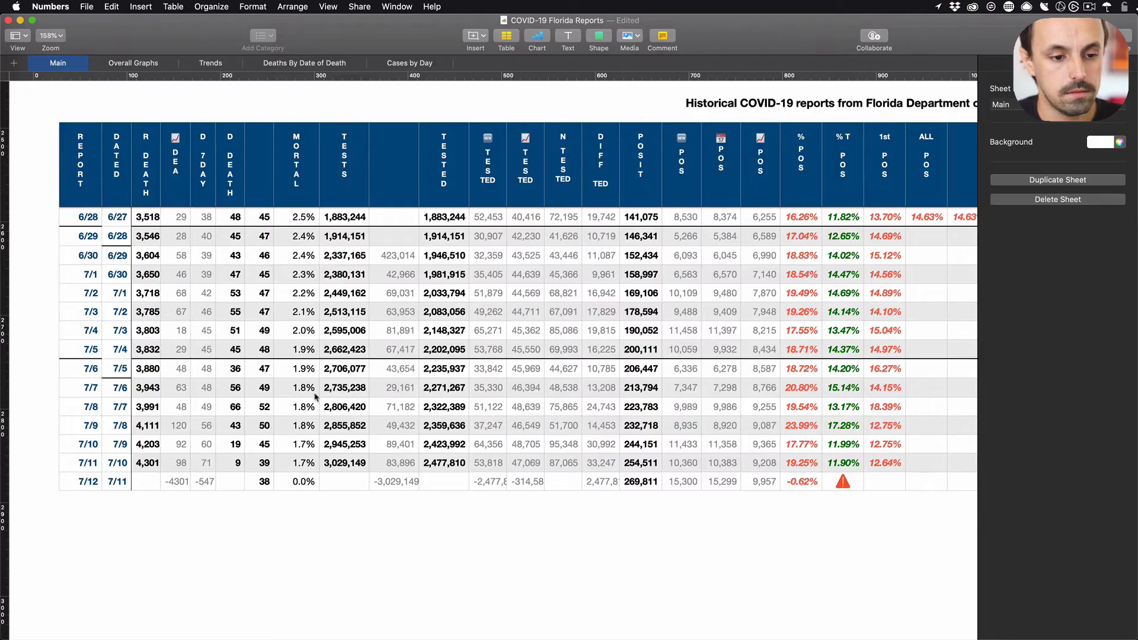
left_click(137, 485)
key("super+v")
left_click(184, 485)
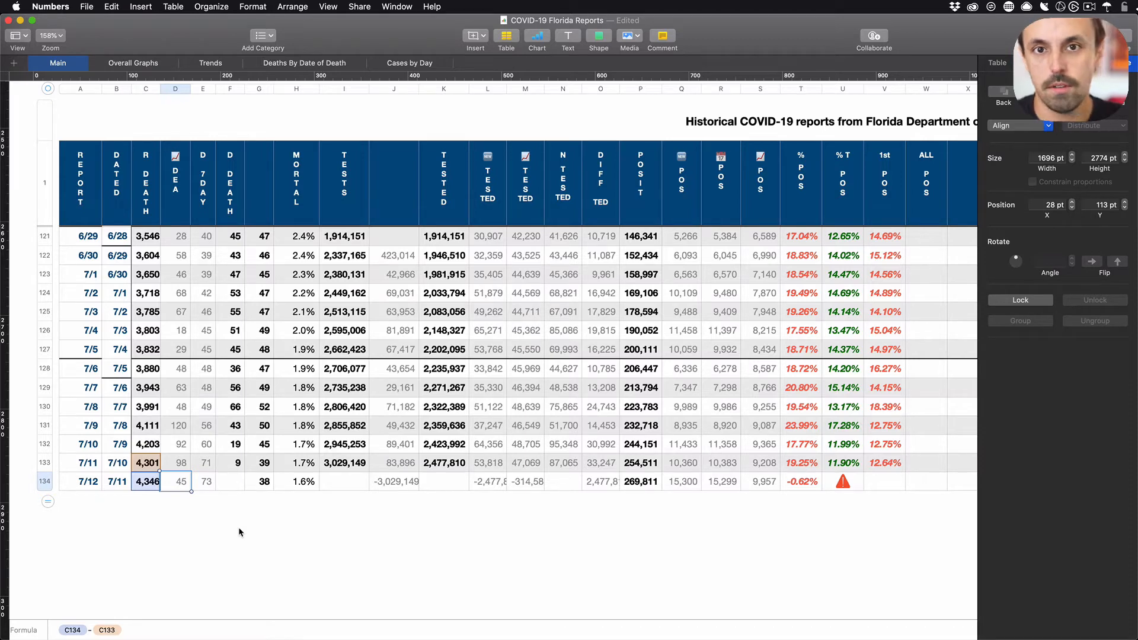
key("Return")
- Select the 7/12 row's empty deaths-by-date cell, switch to Chrome and look through the July 12 state report PDF's daily charts
left_click(234, 489)
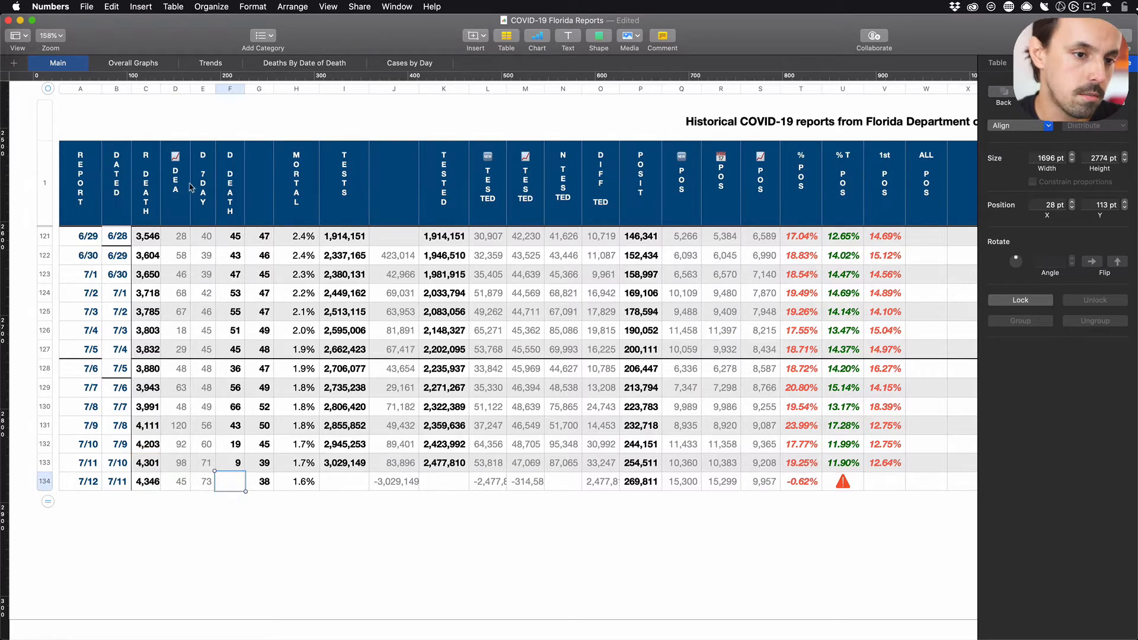
key("super+Tab")
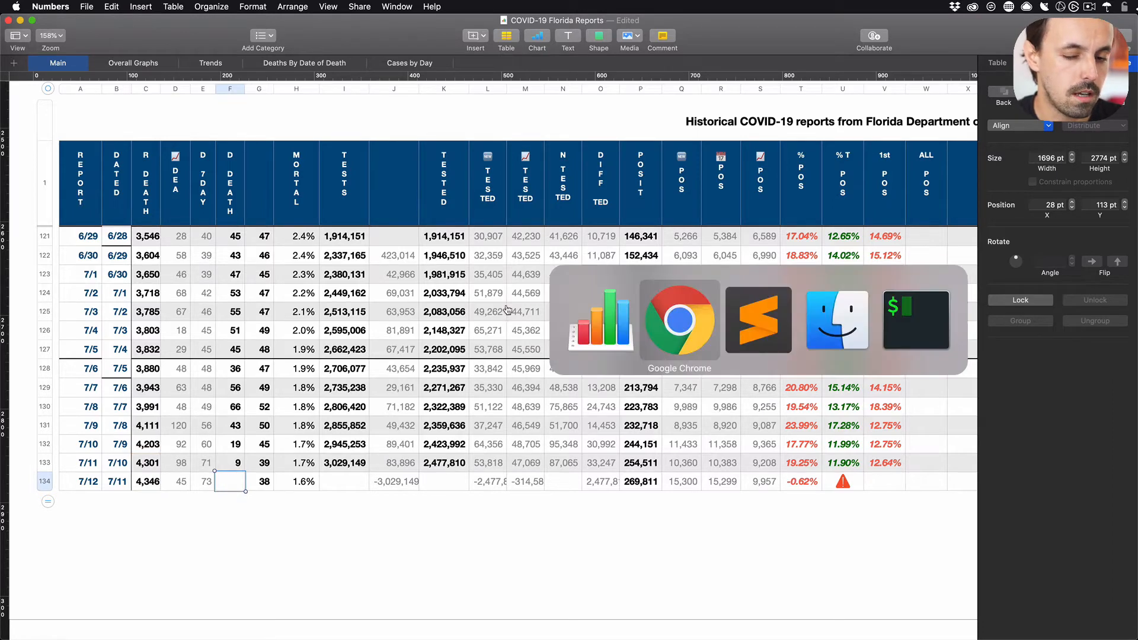
key("super+Tab")
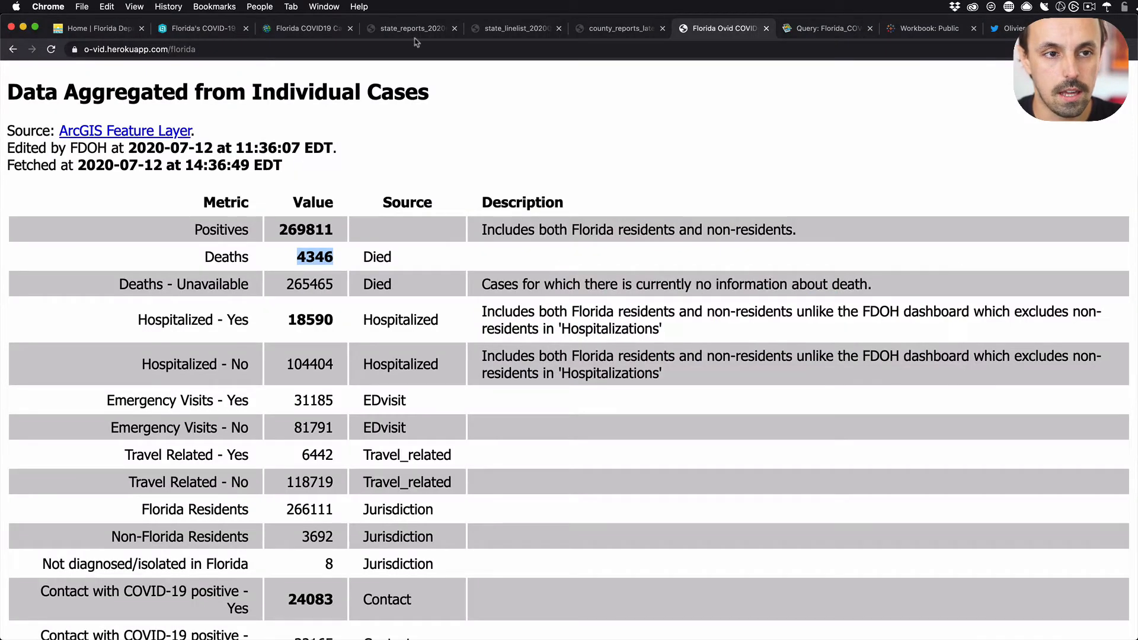
left_click(403, 28)
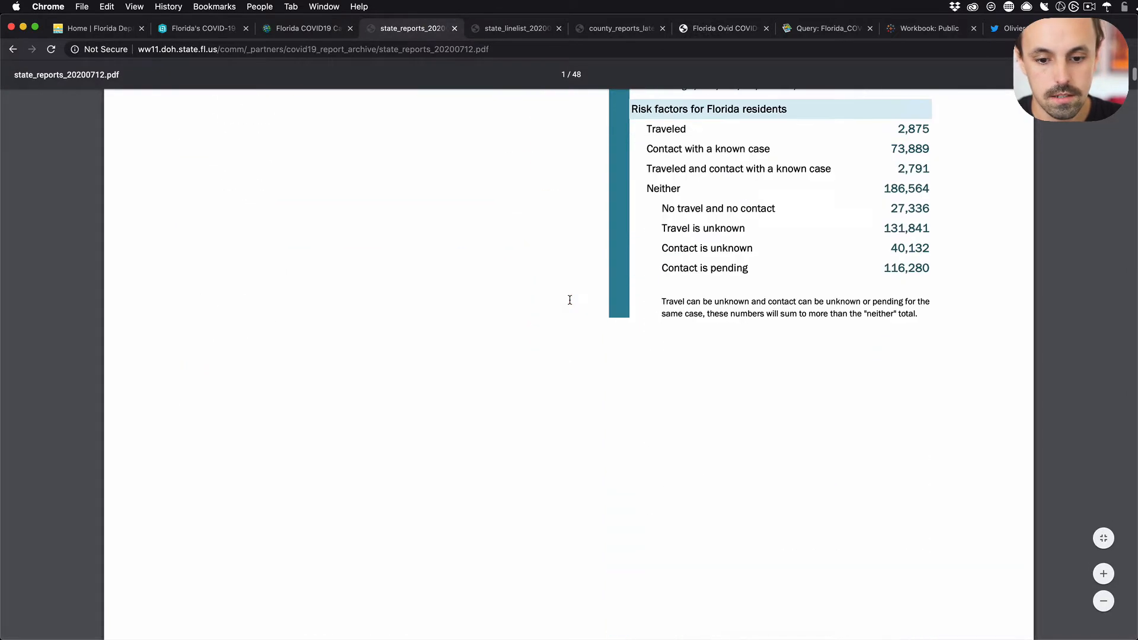
scroll(570, 300, "down", 9)
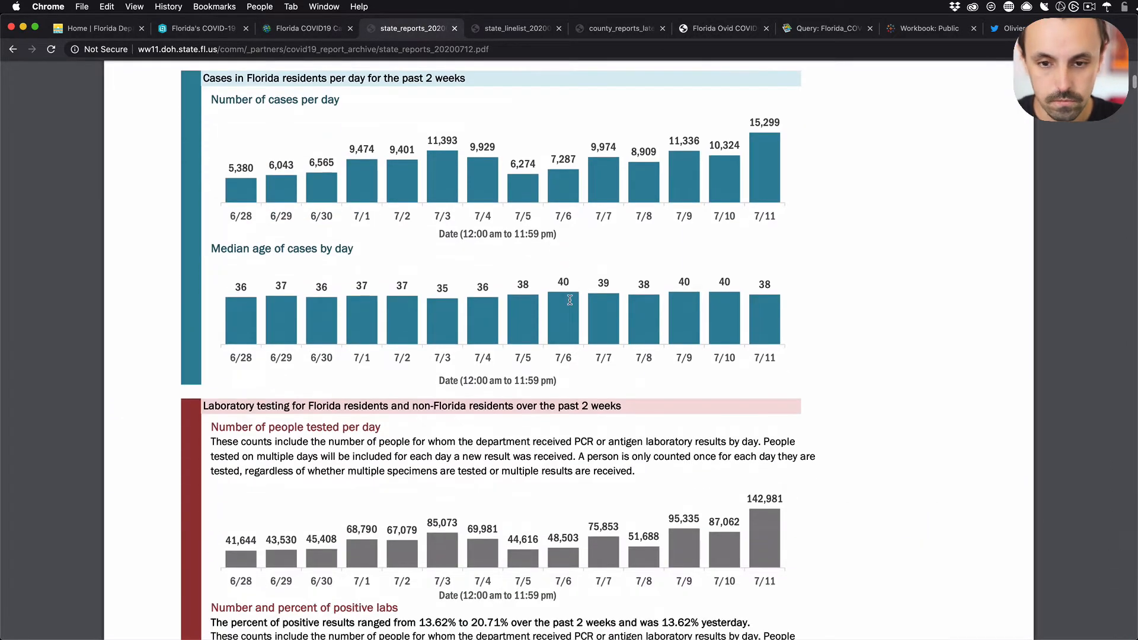
scroll(728, 328, "down", 10)
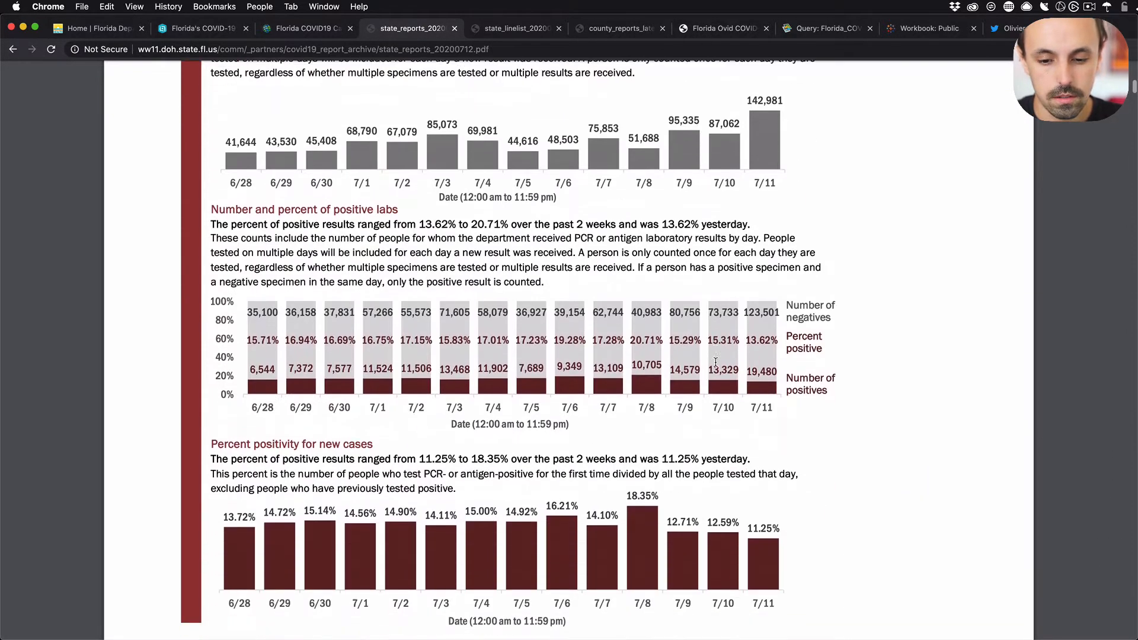
scroll(716, 362, "up", 8)
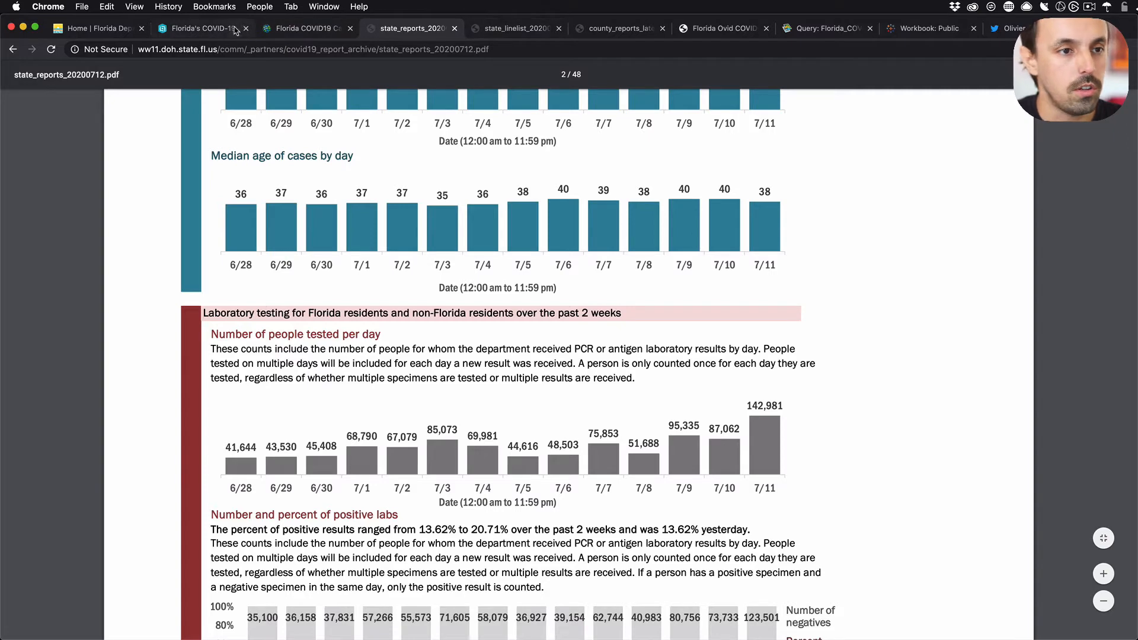
- Compare the Resident Deaths by Date of Death chart on Florida's dashboard with the spreadsheet's deaths-by-date entry for 7/10
left_click(214, 33)
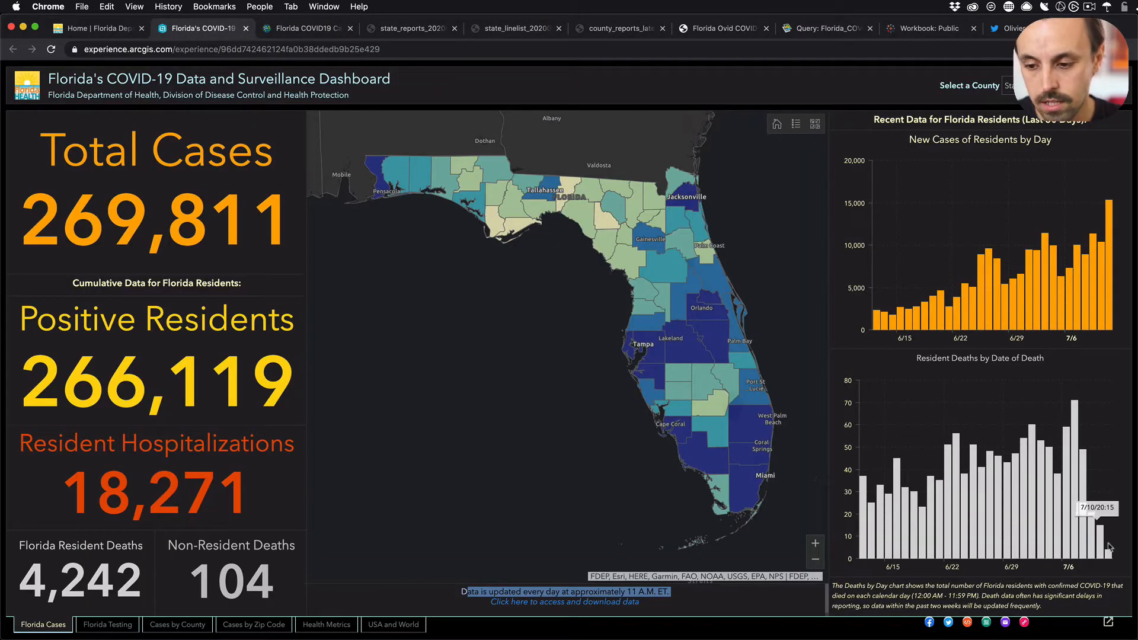
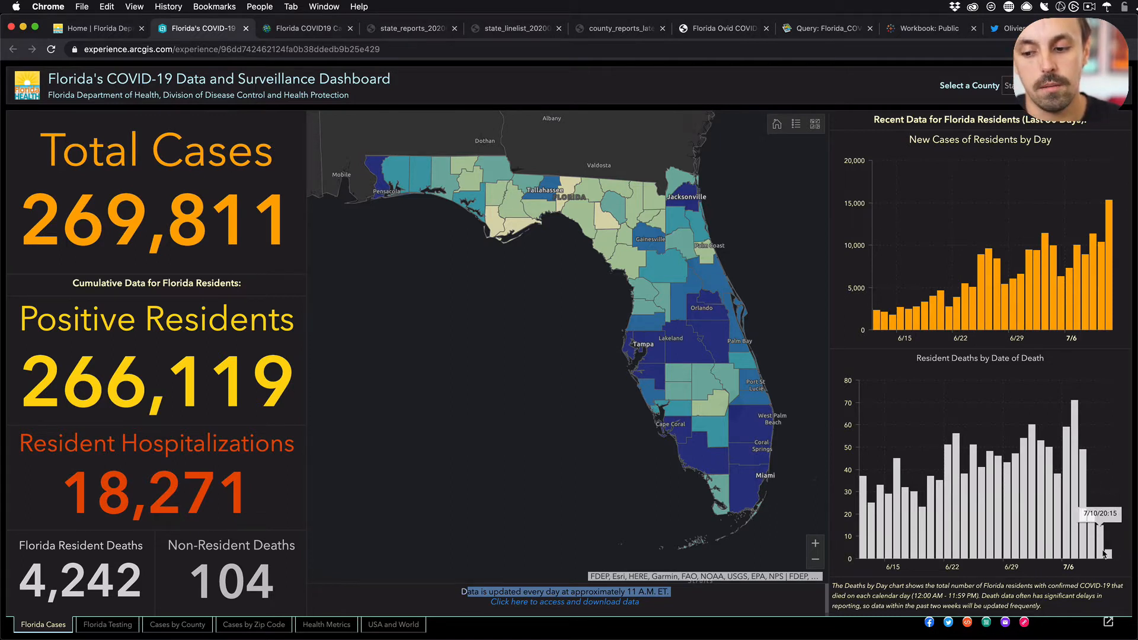
key("super+Tab")
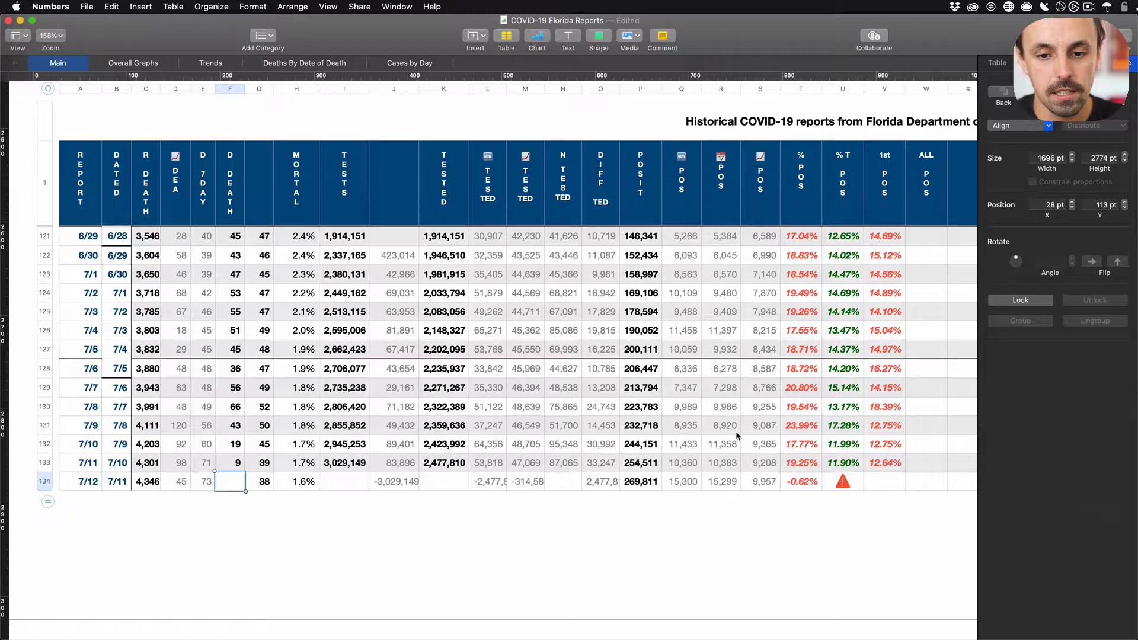
left_click(238, 463)
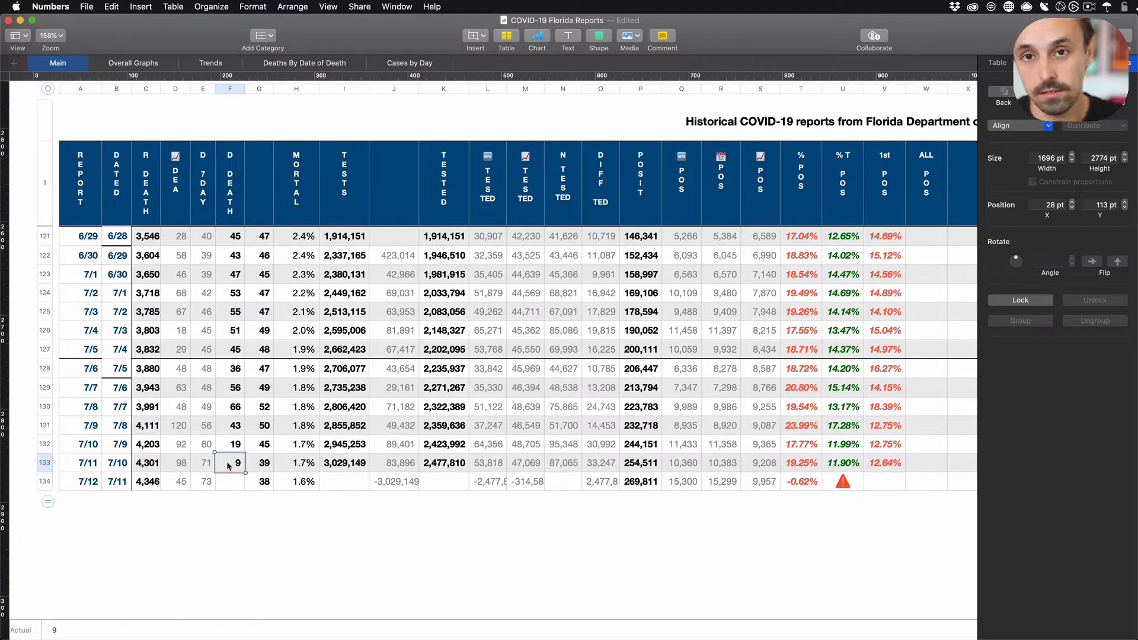
key("super+Tab")
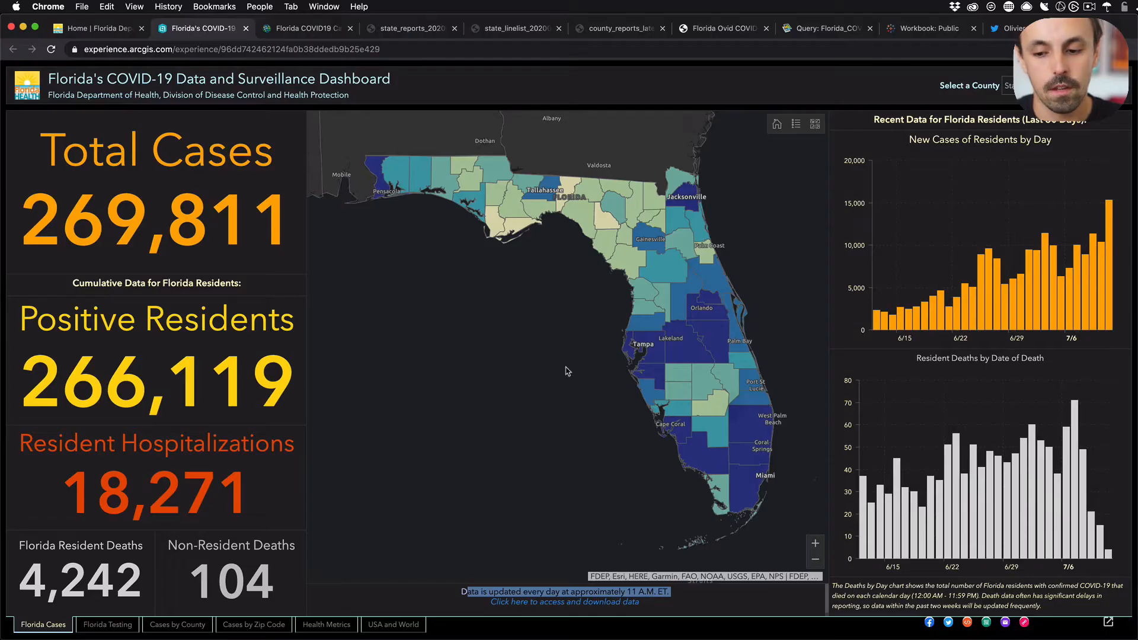
key("super+Tab")
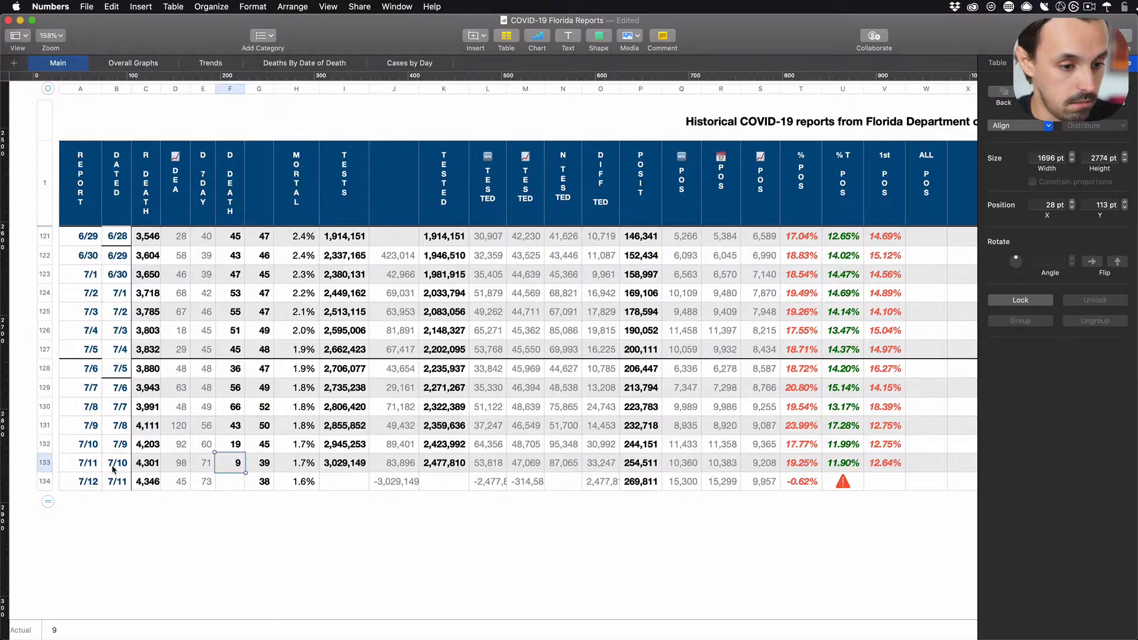
key("super+Tab")
mouse_move(1101, 549)
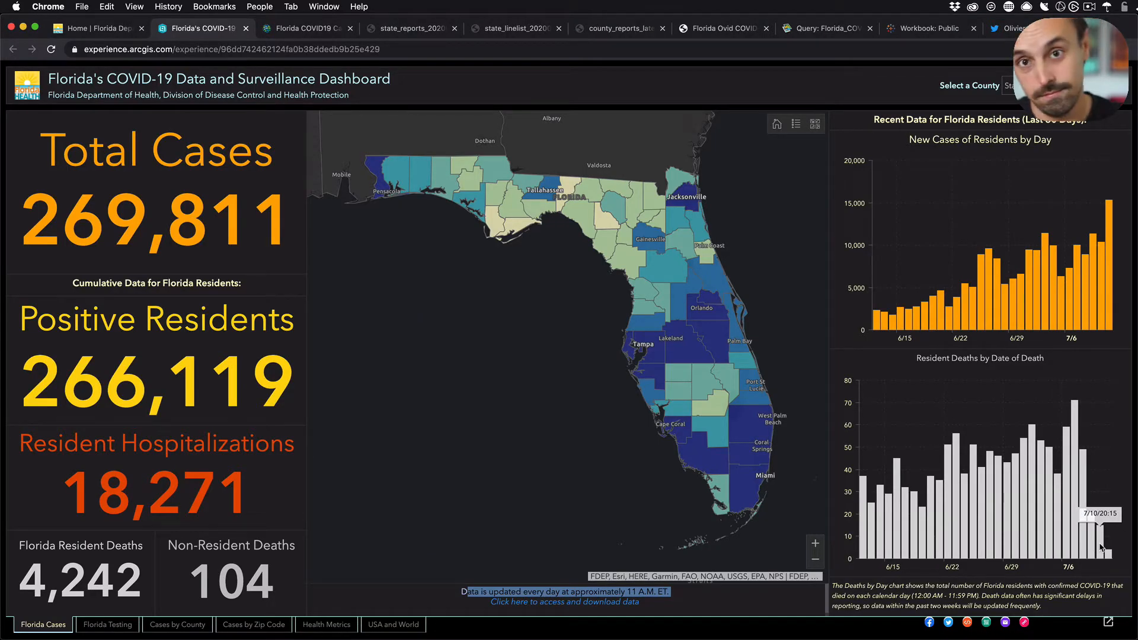
key("super+Tab")
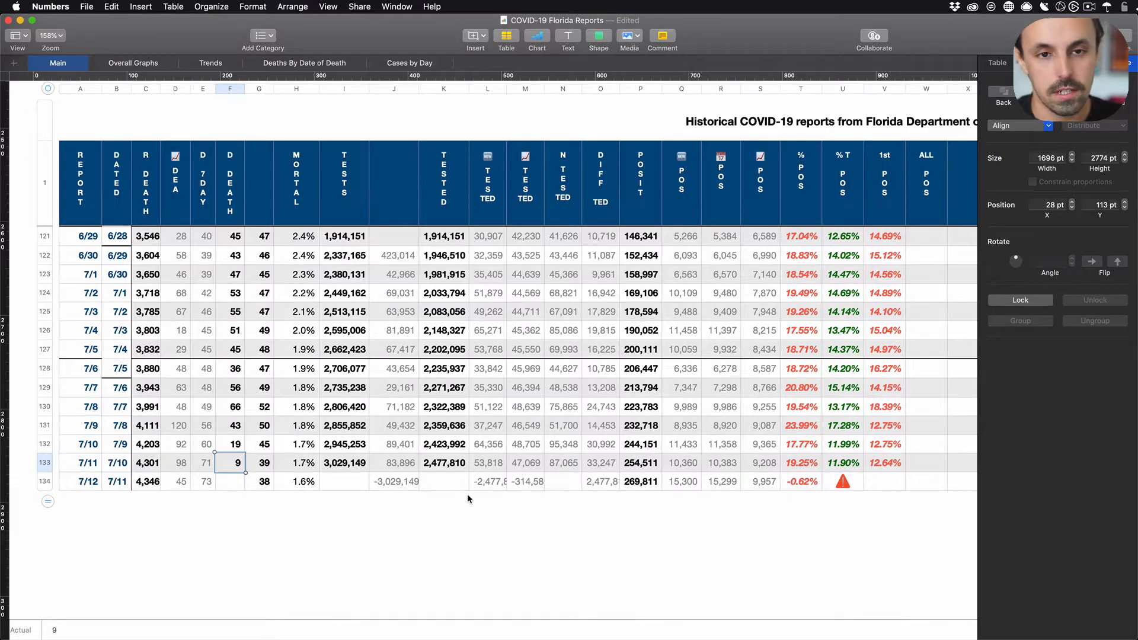
key("super+Tab")
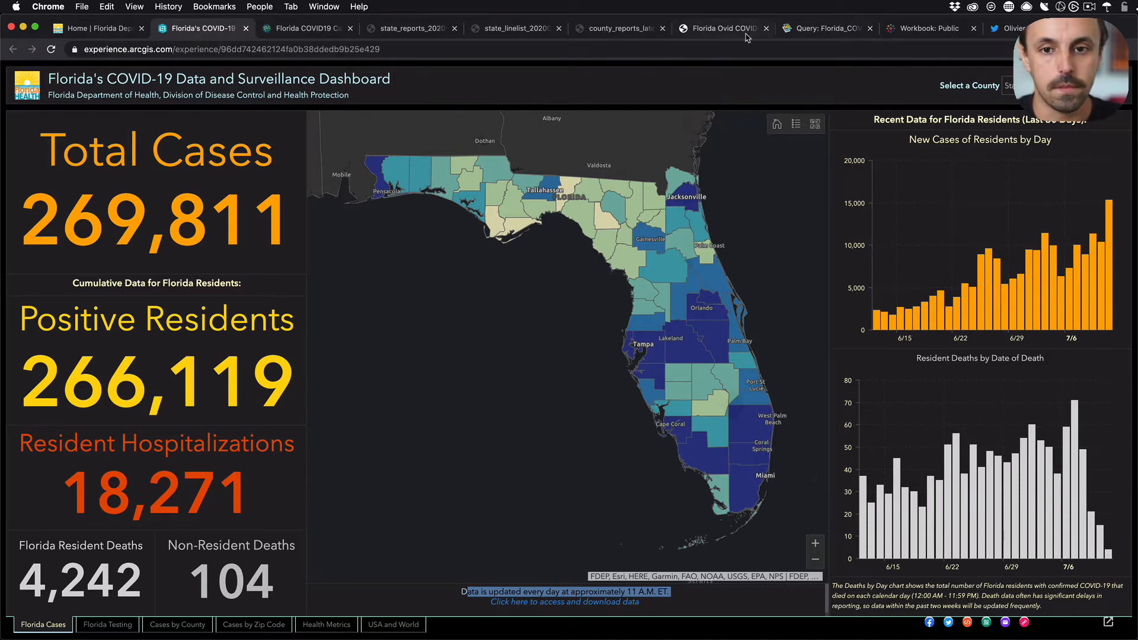
- Open the root services folder of the ArcGIS REST Services Directory from the Florida case line data query page
left_click(721, 30)
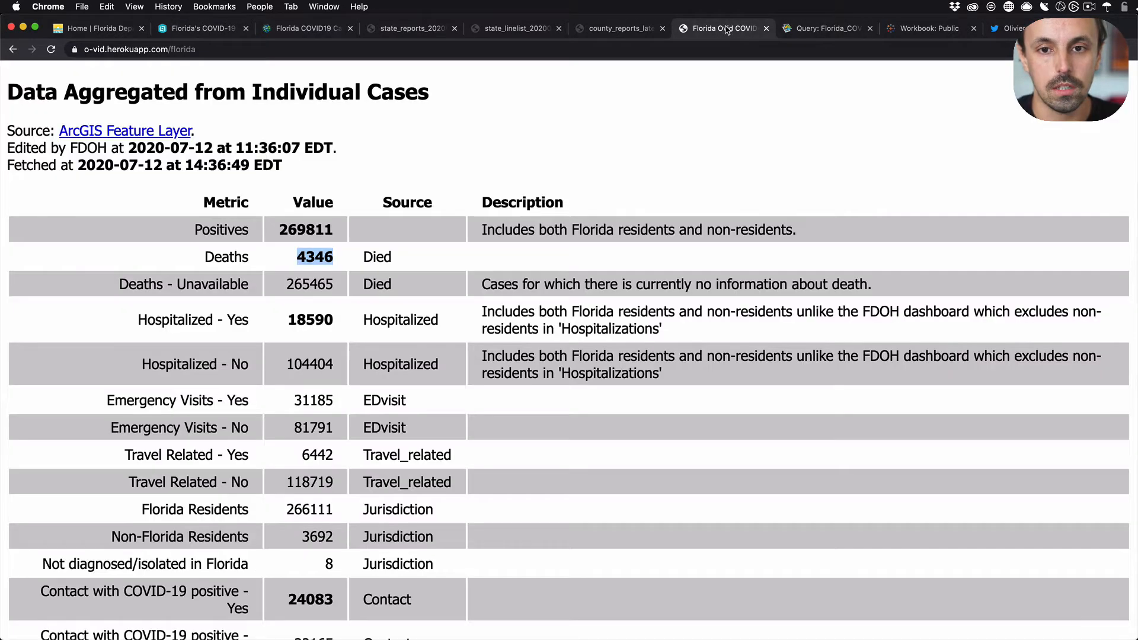
left_click(804, 30)
scroll(496, 190, "up", 5)
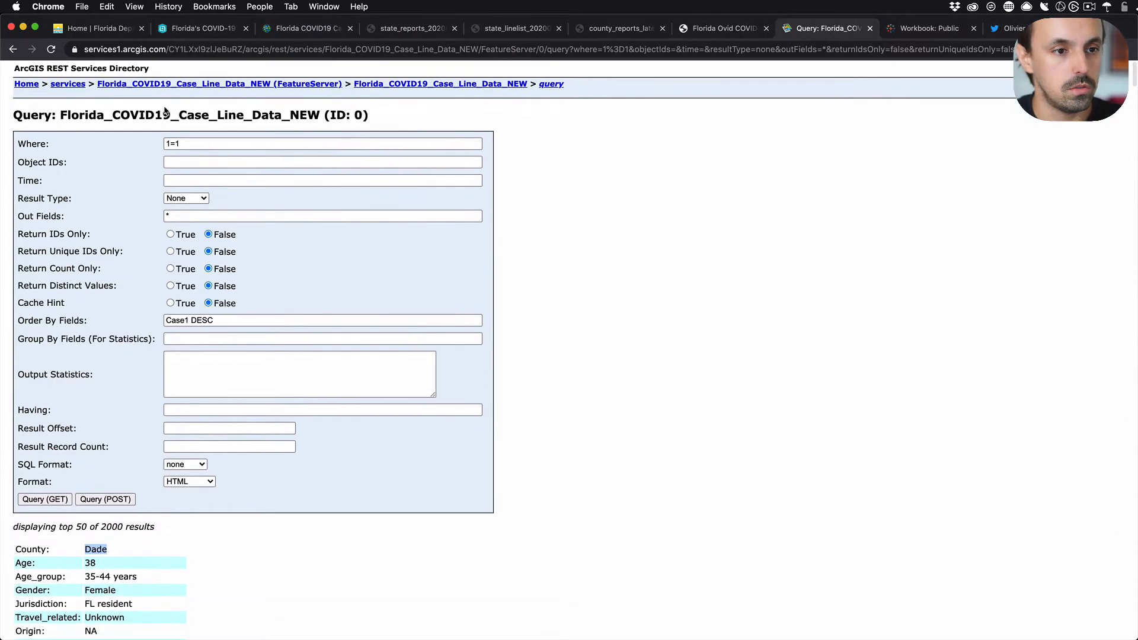
left_click(714, 28)
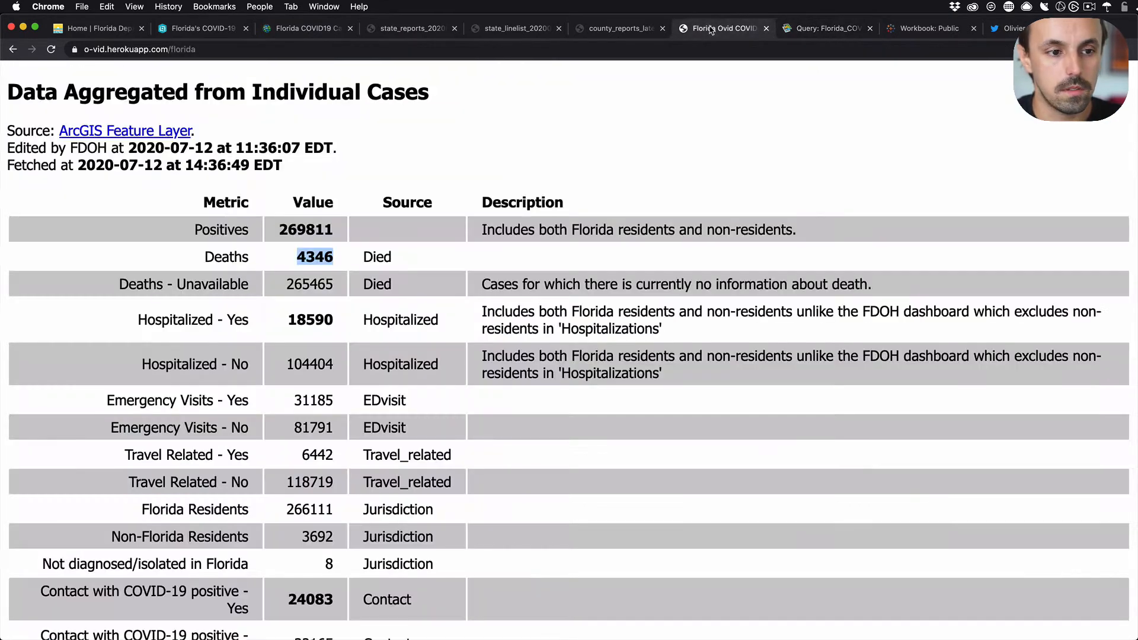
left_click(803, 29)
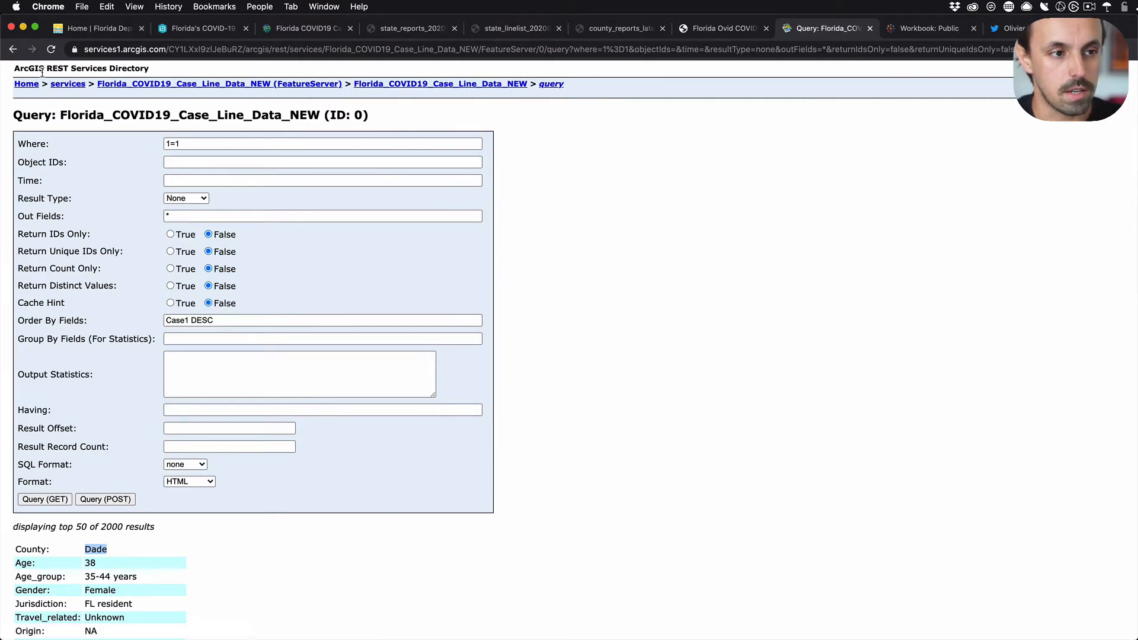
left_click(60, 84)
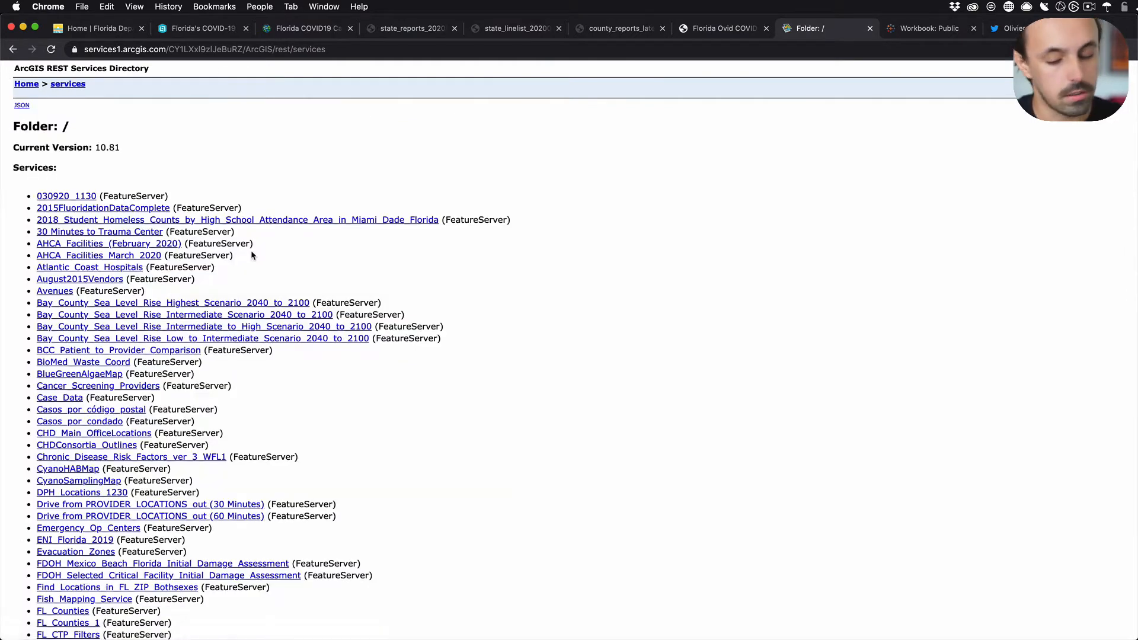
- Search the services list for "Death by", open the Florida_COVID_19_Deaths_by_Day table layer, and select its name
key("super+f")
type("Deat")
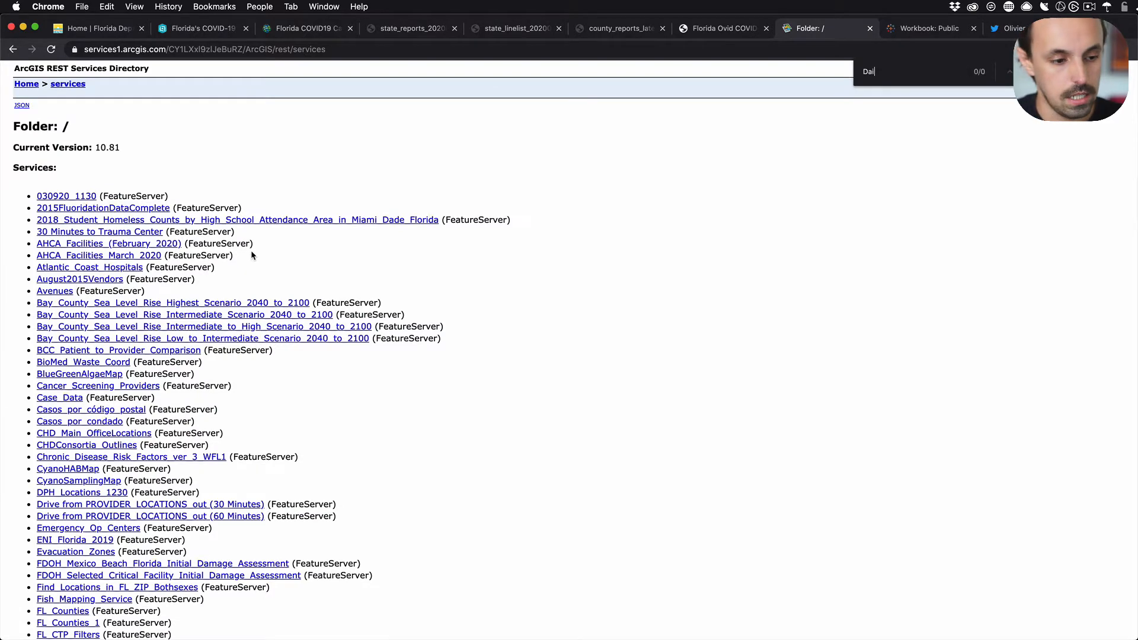
type("h by")
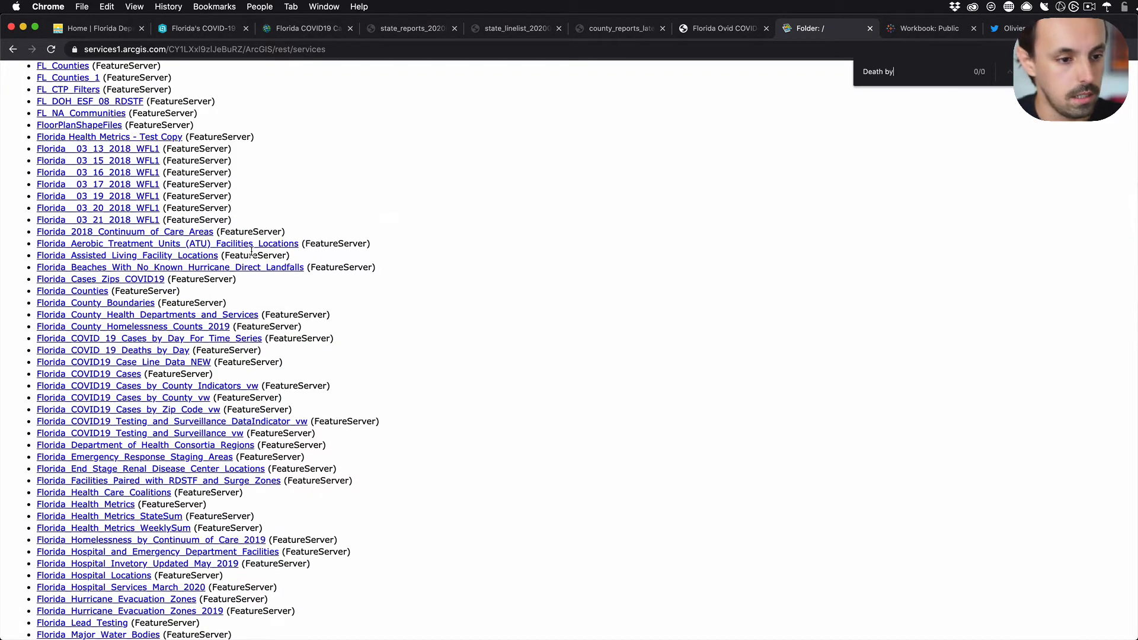
left_click(82, 354)
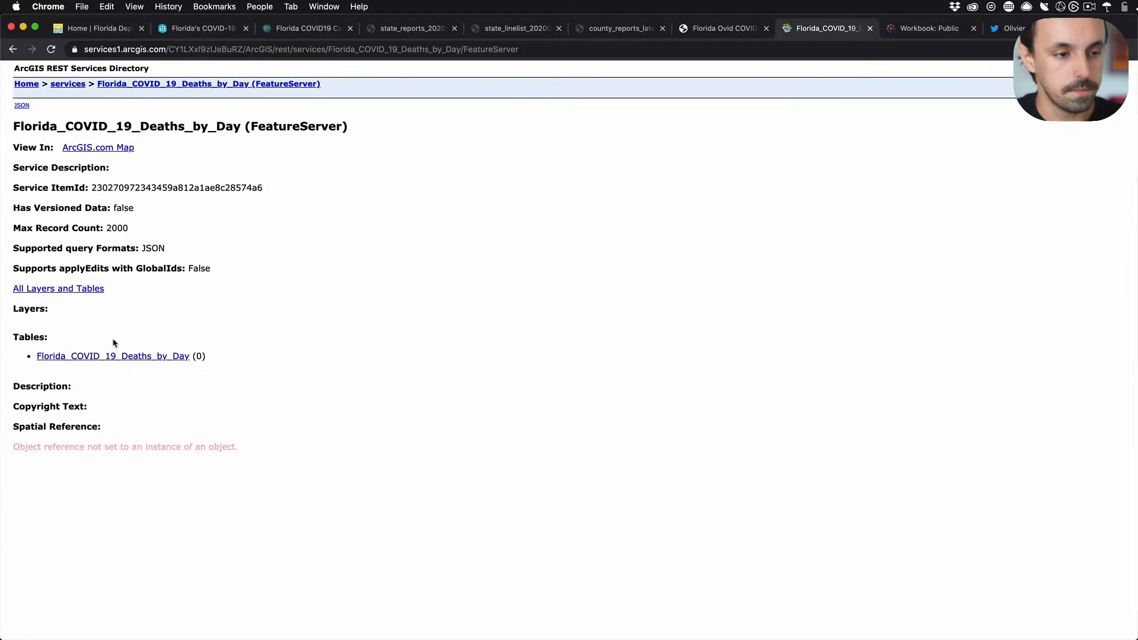
left_click(82, 359)
scroll(220, 247, "down", 1)
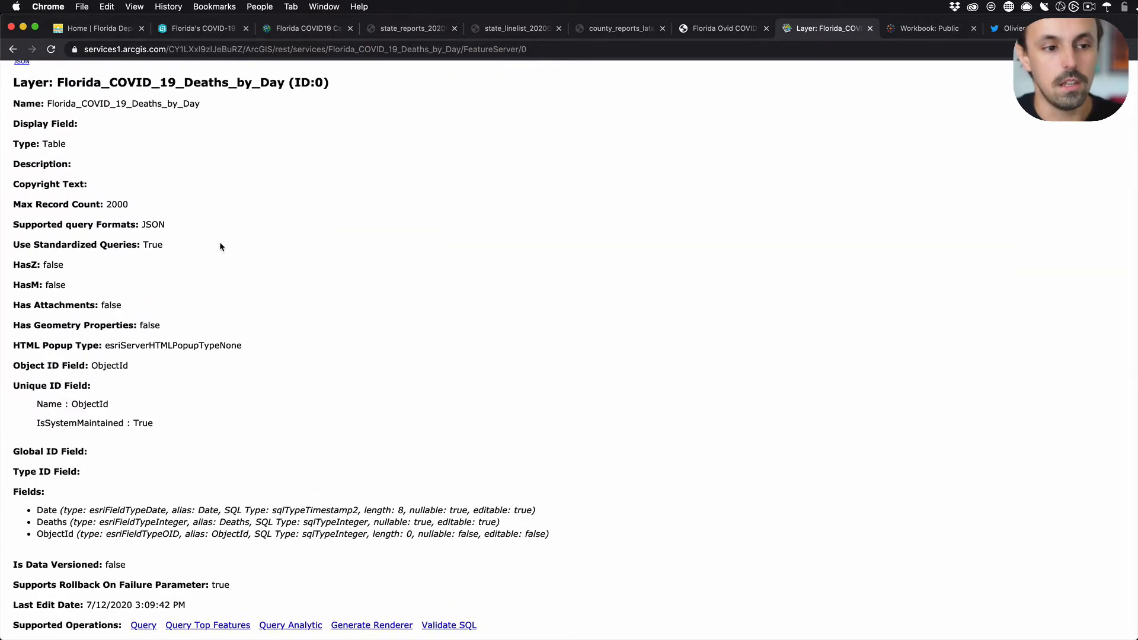
double_click(197, 83)
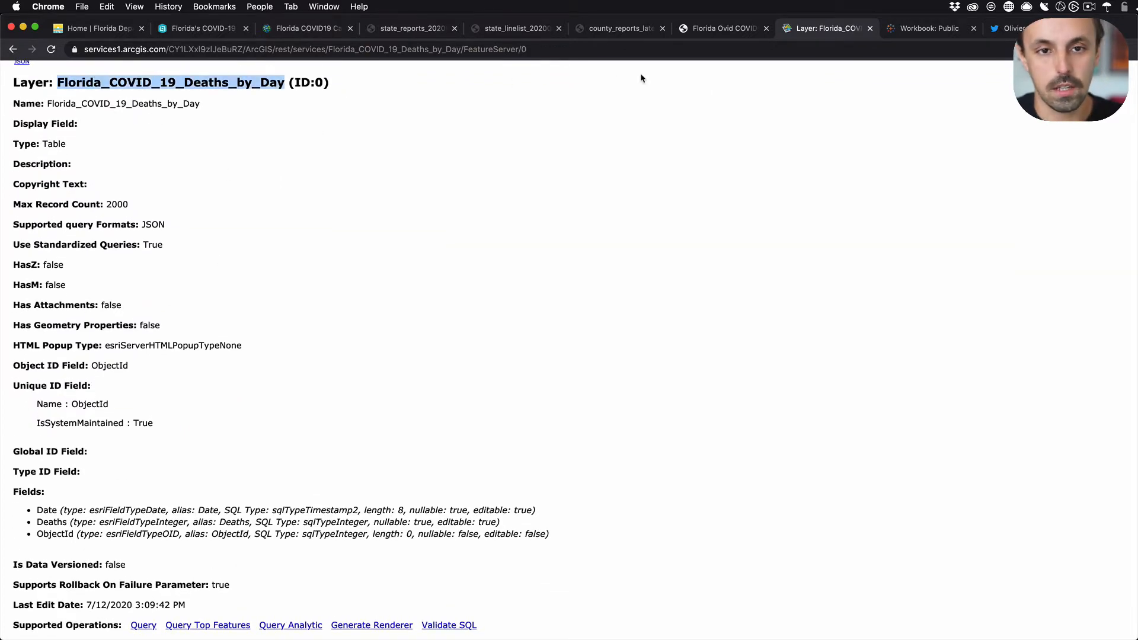
- Inspect the Florida COVID-19 dashboard's network requests, filtered to XHR requests matching "Deaths"
left_click(202, 29)
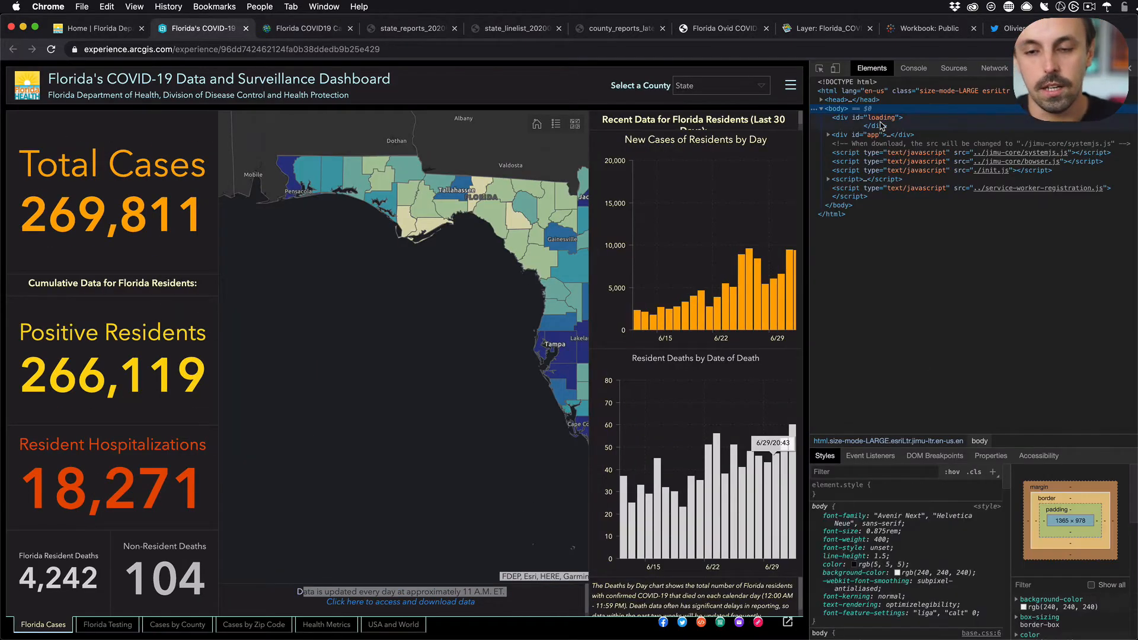
left_click(994, 68)
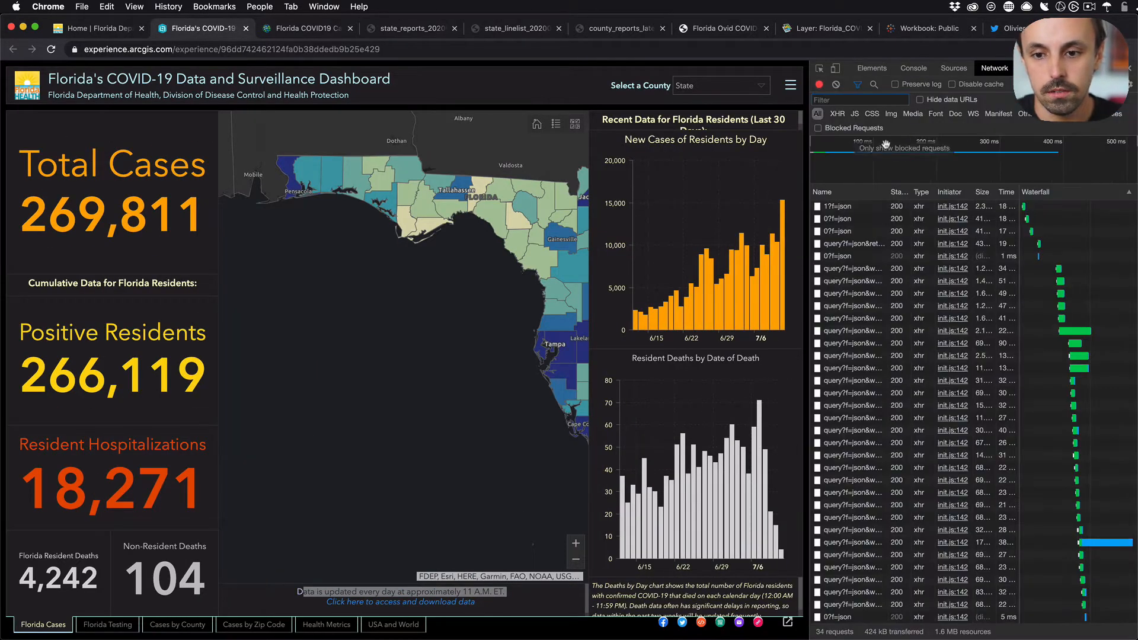
left_click(836, 114)
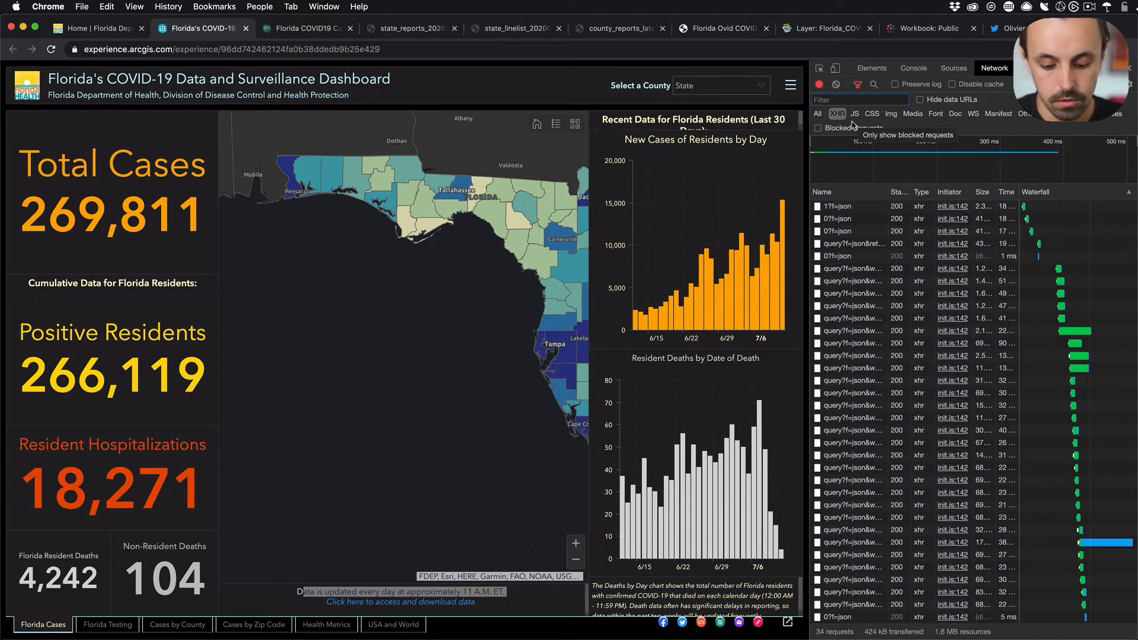
left_click(856, 99)
type("Deaths")
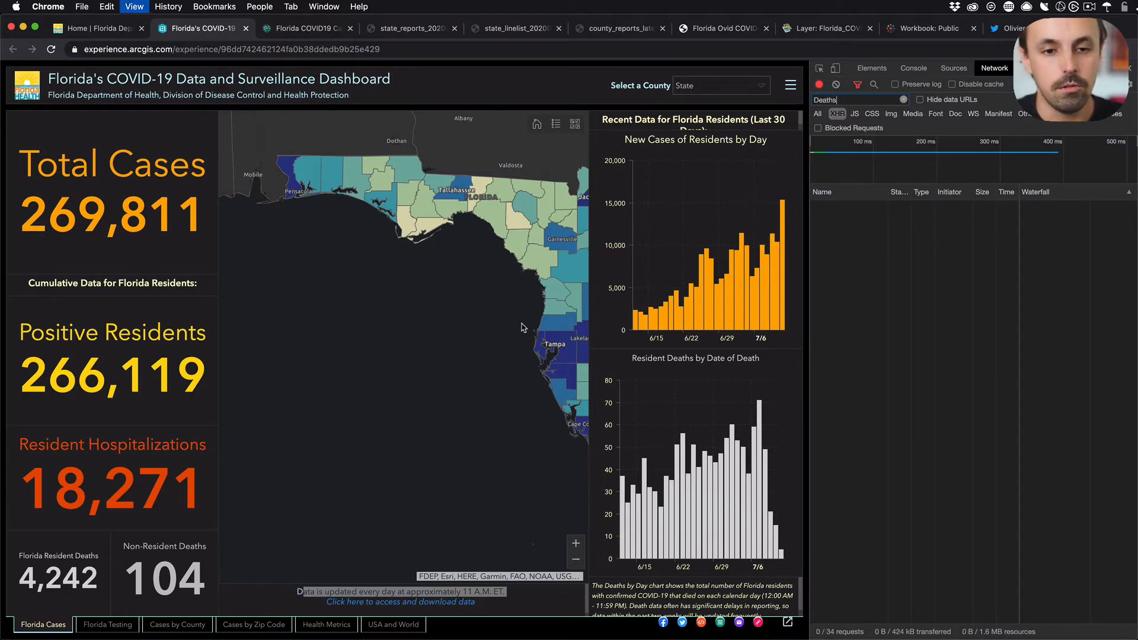
- Reload Florida's COVID-19 dashboard to capture its Deaths requests, and copy the link address of the 0?f=json request
left_click(372, 48)
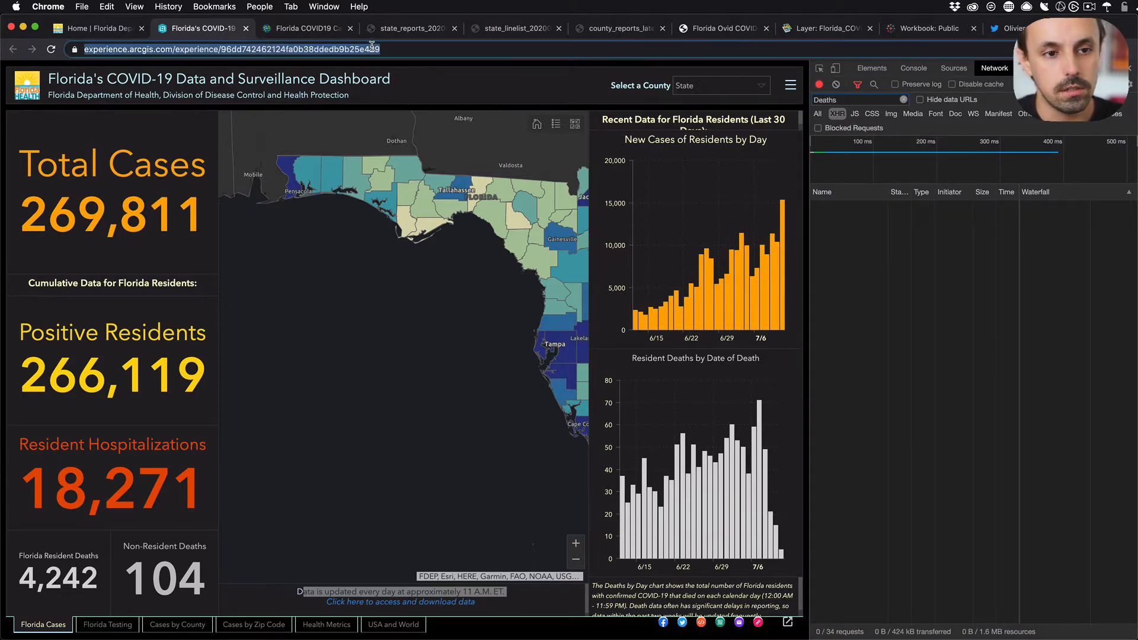
key("Return")
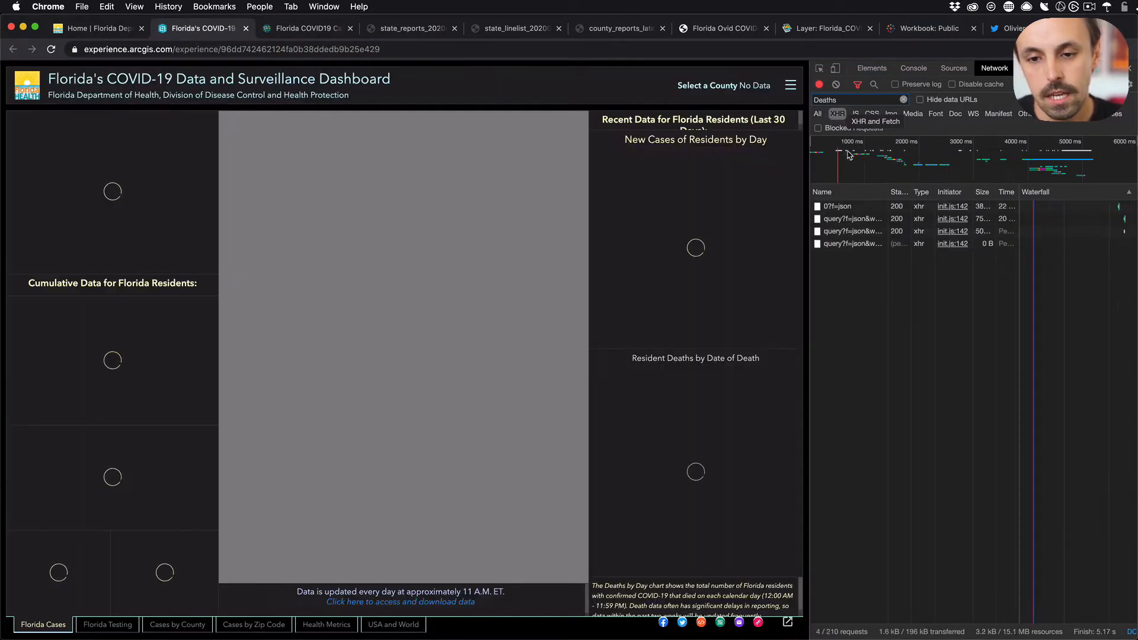
right_click(854, 206)
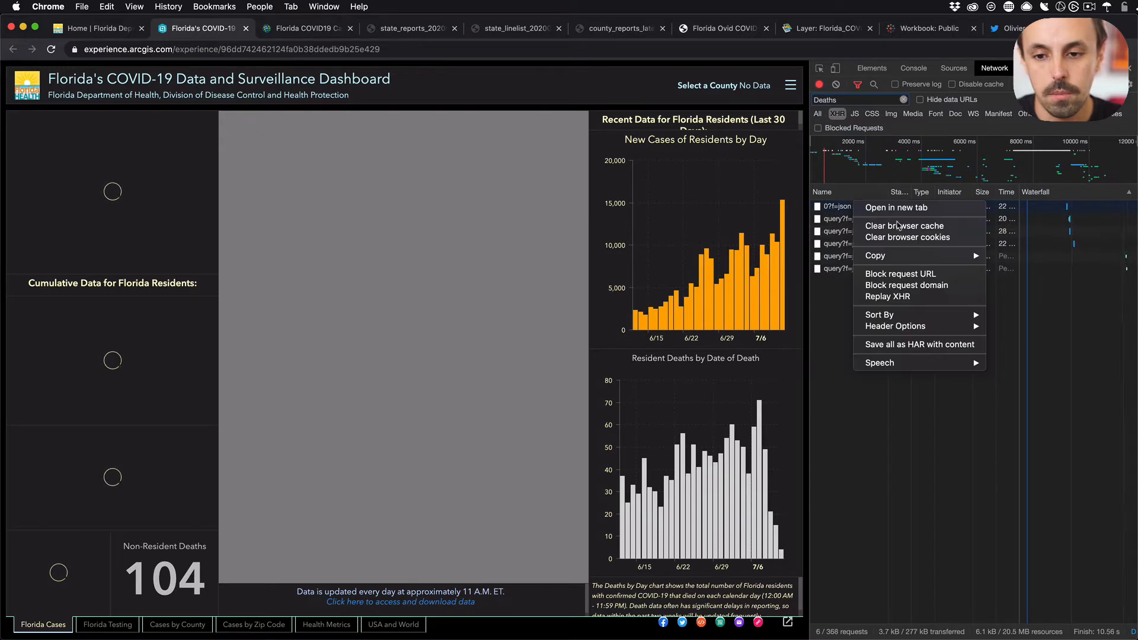
mouse_move(928, 259)
left_click(1008, 259)
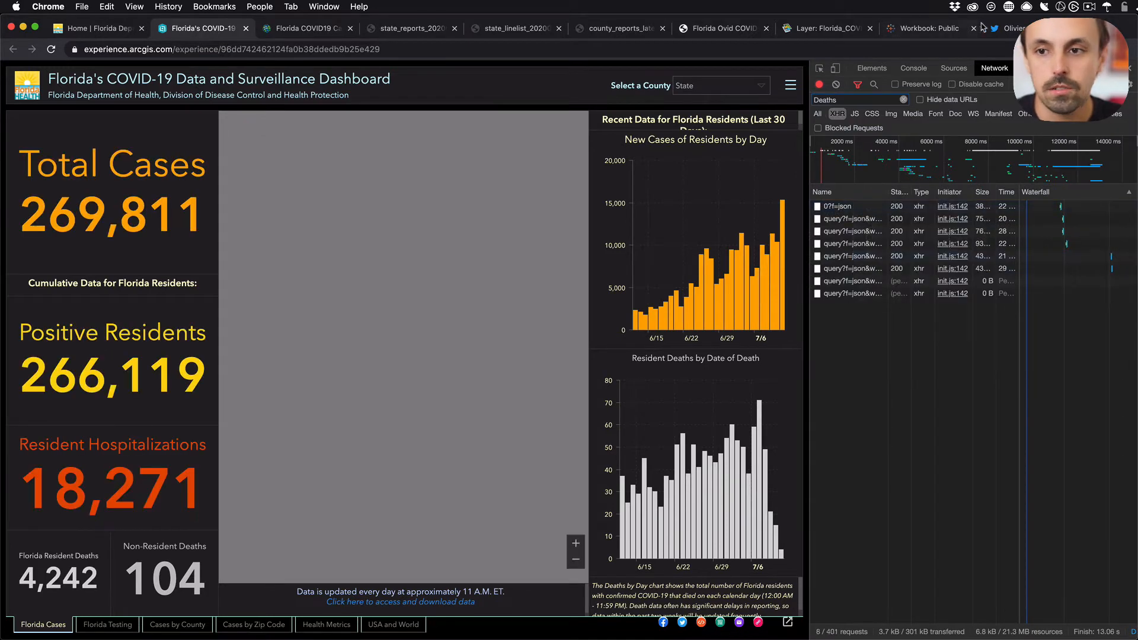
- Open the copied Florida_COVID_19_Deaths_by_Day FeatureServer/0 address, without its ?f=json suffix, in a new tab beside the existing layer tab
left_click(843, 32)
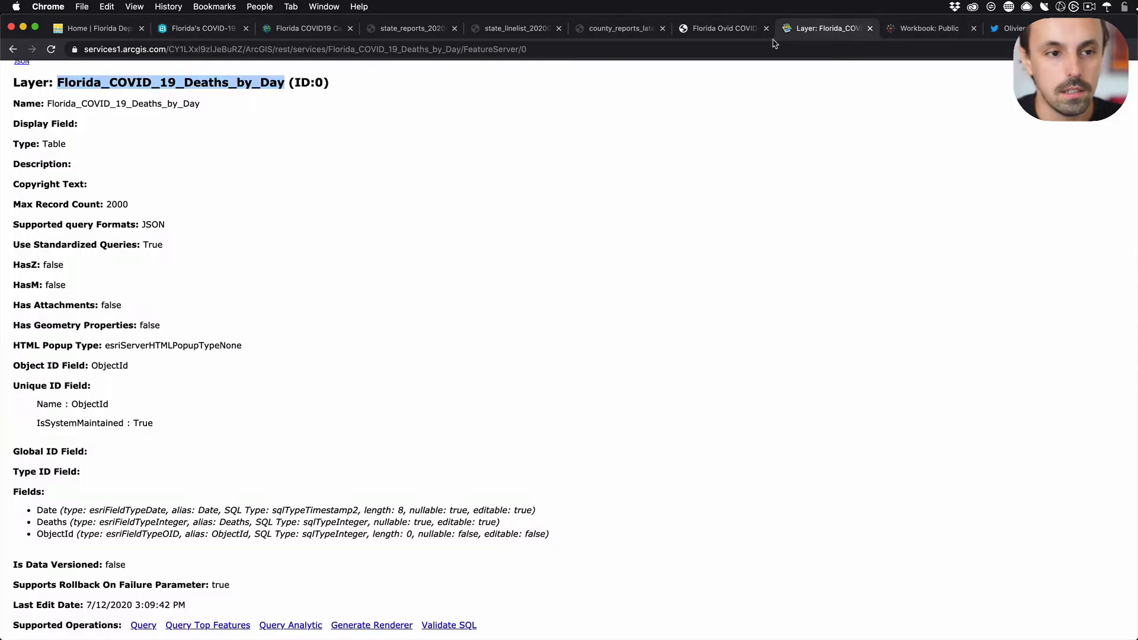
key("super+t")
left_click_drag(1006, 28, 842, 28)
type("https://services1.arcgis.com/CY1LXxl9zlJeBuRZ/arcgis/rest/services/Florida_COVID_19_Deaths_by_Day/FeatureServer/0?f=json")
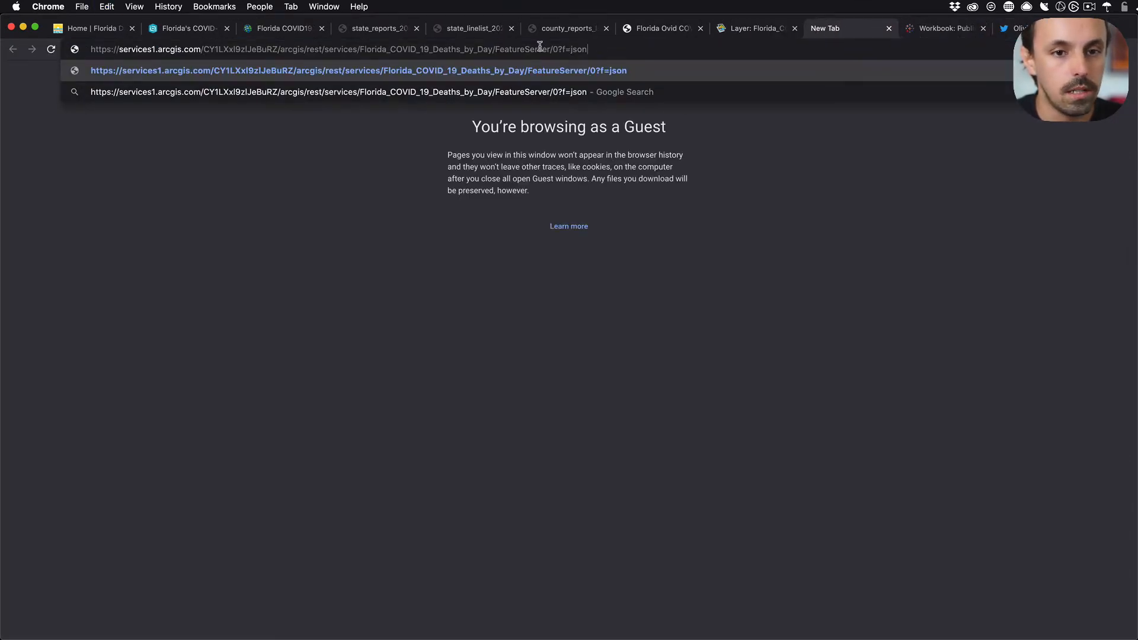
left_click_drag(562, 49, 698, 50)
key("BackSpace")
key("BackSpace")
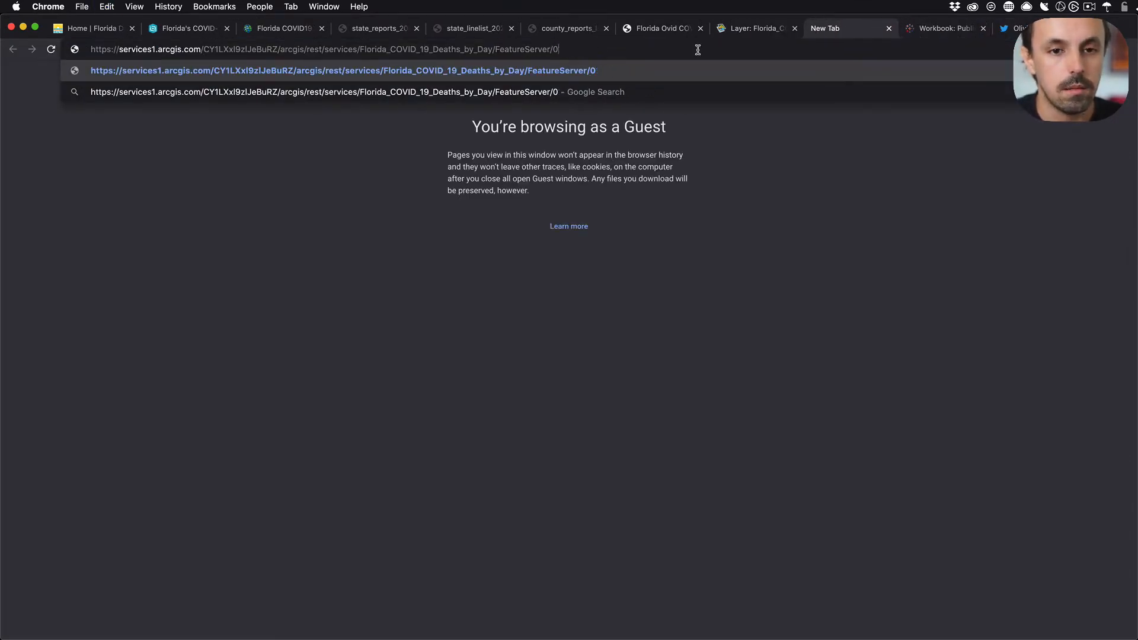
key("Return")
- Compare the two Florida_COVID_19_Deaths_by_Day layer pages to check that they match, and close the duplicate tab
key("super+alt+Left")
key("super+alt+Right")
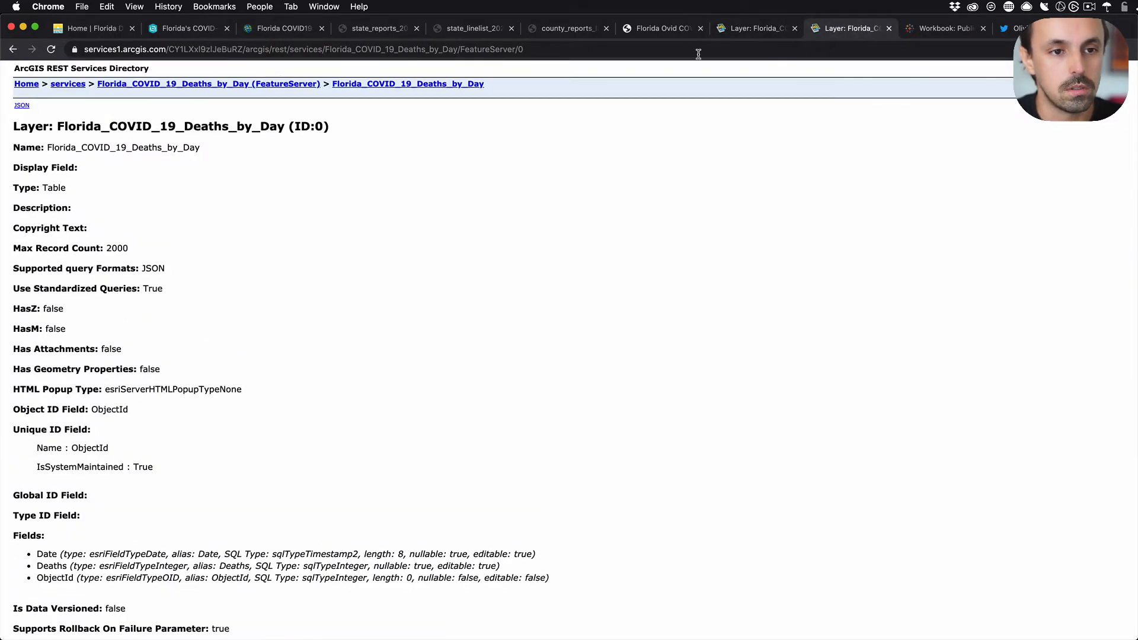
scroll(673, 245, "up", 2)
key("super+alt+Left")
scroll(674, 247, "up", 2)
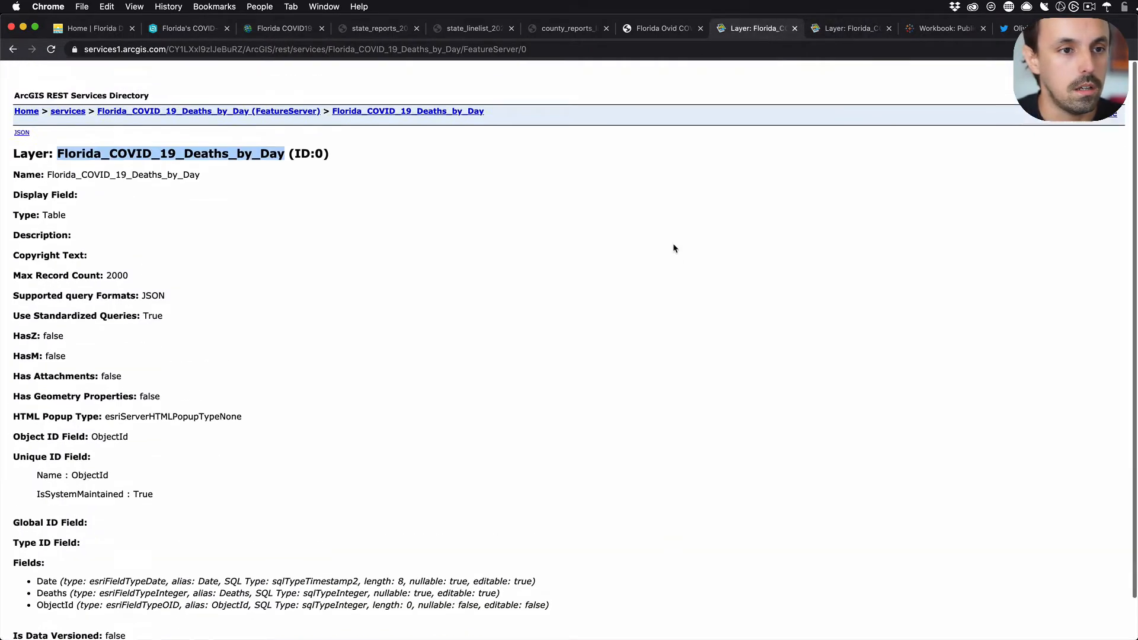
key("super+alt+Right")
key("super+alt+Left")
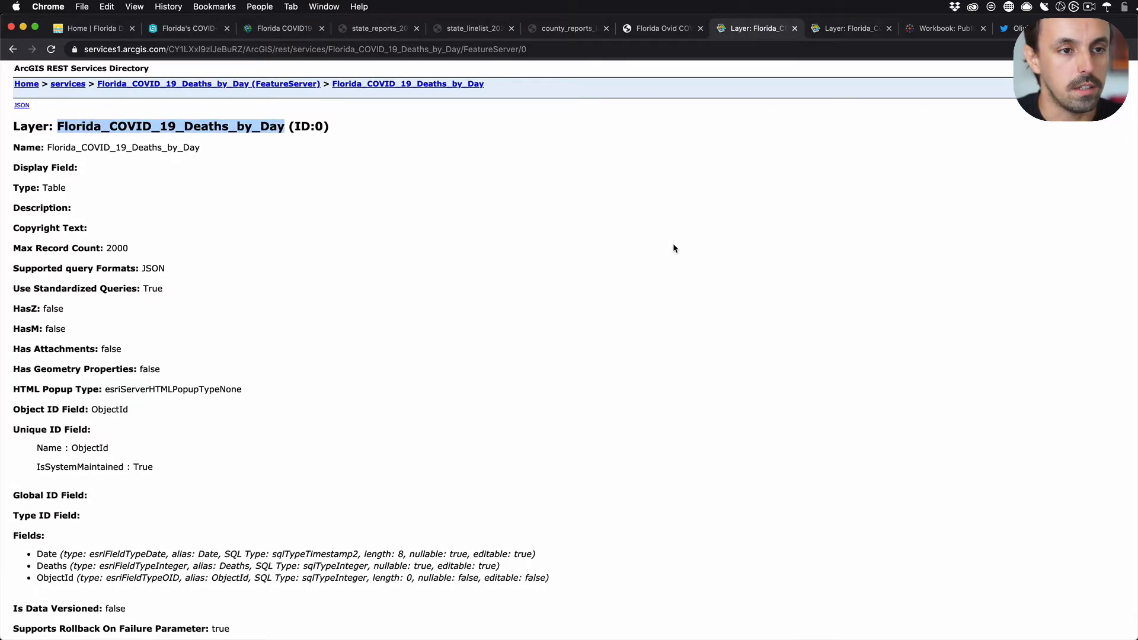
key("super+alt+Right")
key("super+alt+Left")
key("super+alt+Right")
key("super+w")
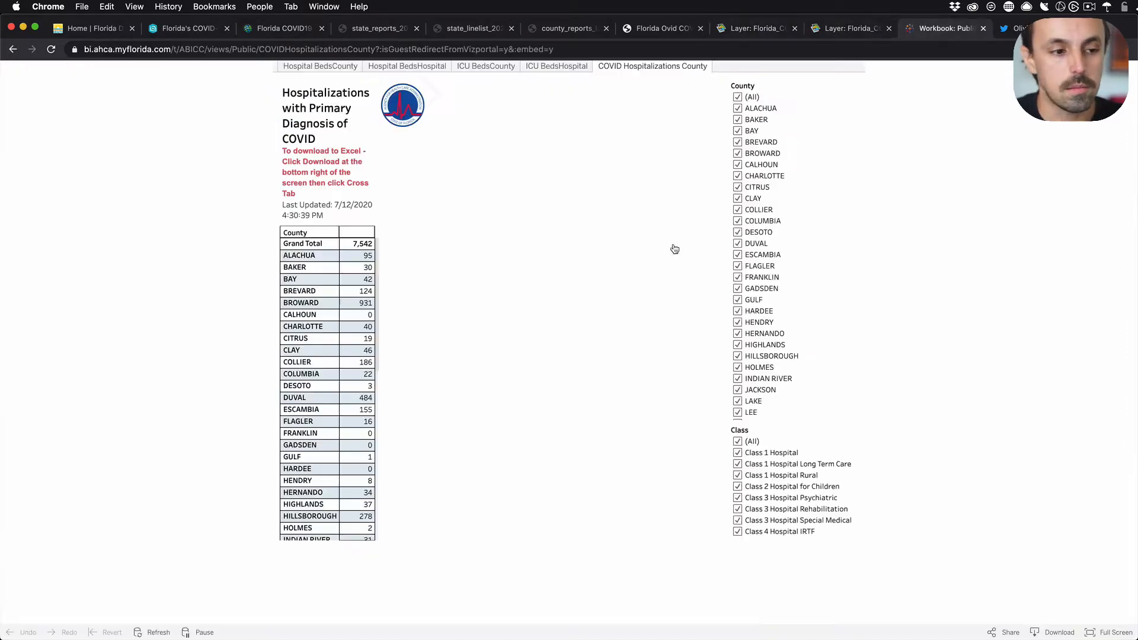
- Return to the remaining Florida_COVID_19_Deaths_by_Day layer page and open its query form
key("super+alt+Left")
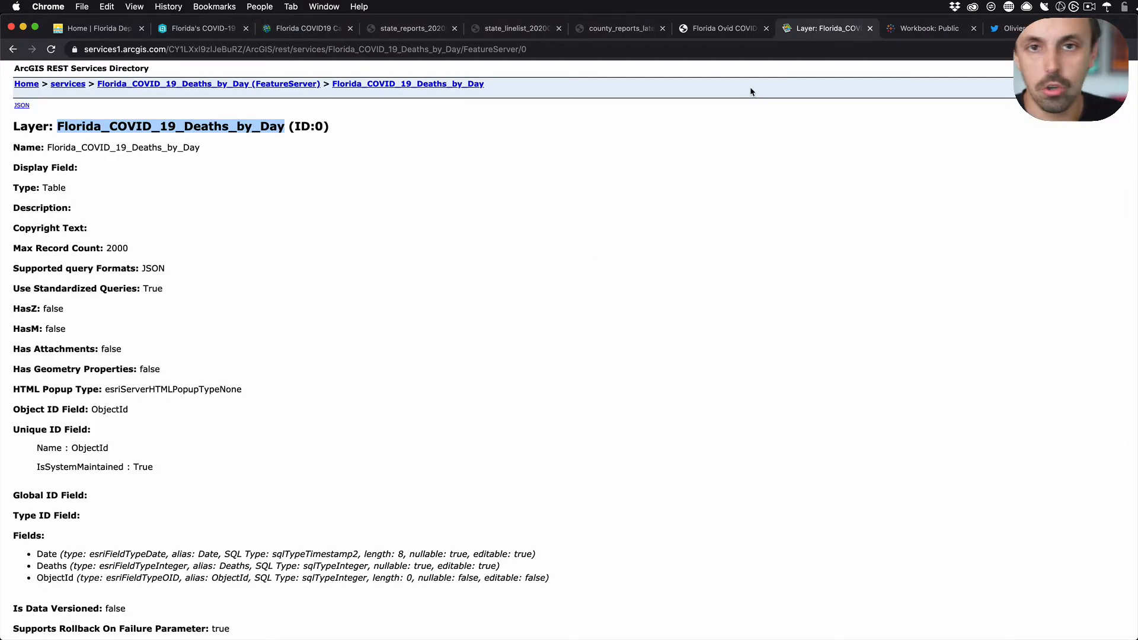
left_click(553, 360)
scroll(554, 360, "down", 2)
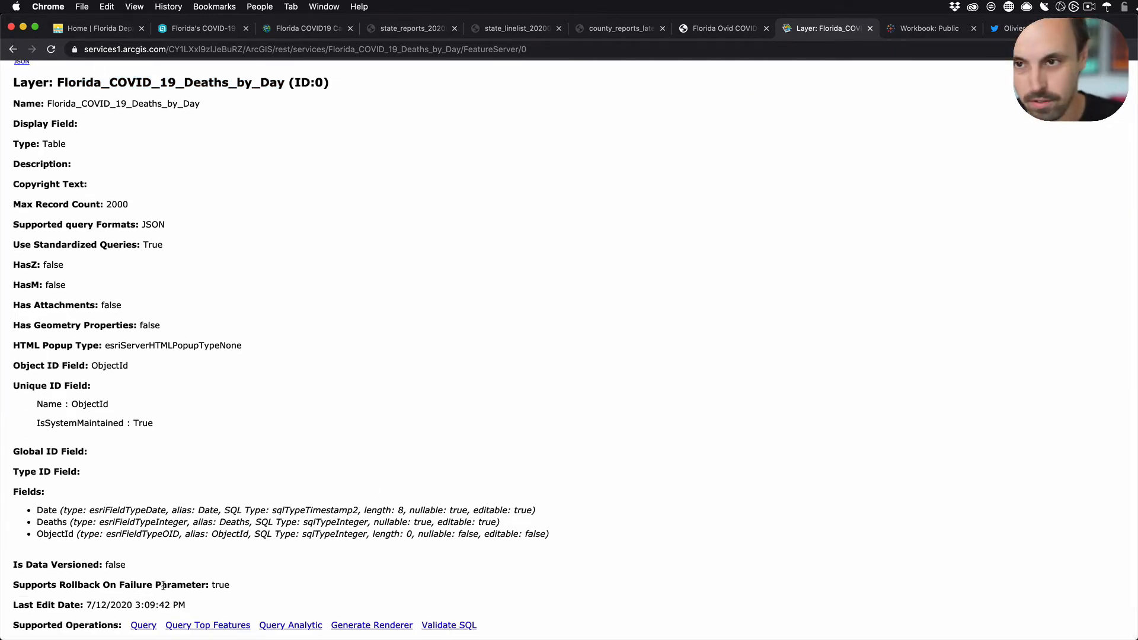
left_click(142, 625)
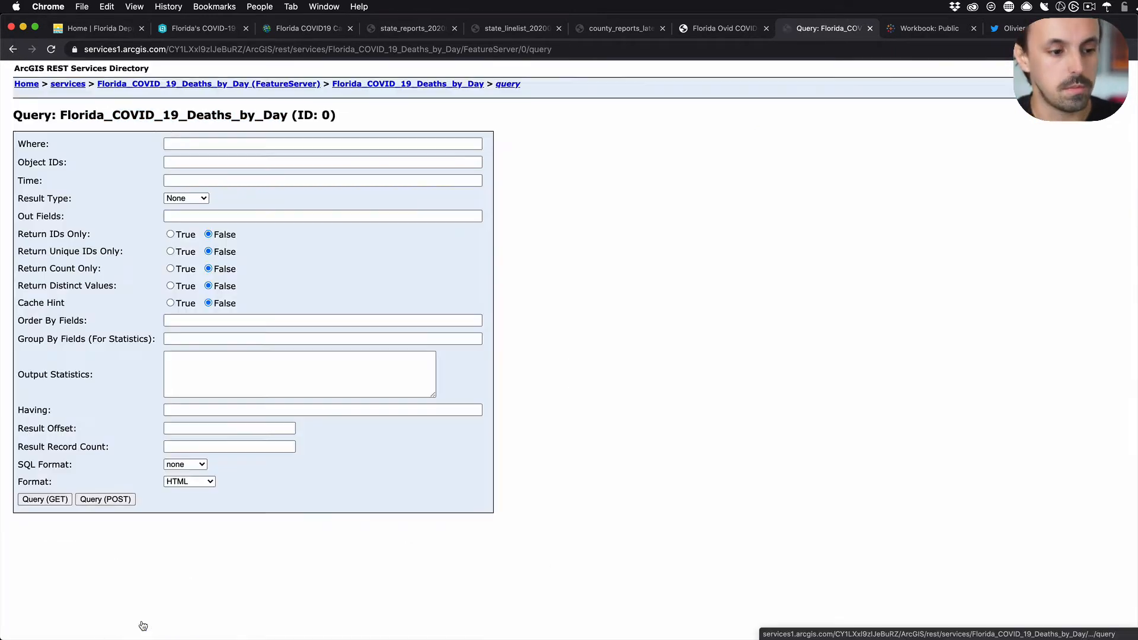
- Query all Florida_COVID_19_Deaths_by_Day records with the Where condition 1=1 and Out Fields set to *
left_click(211, 144)
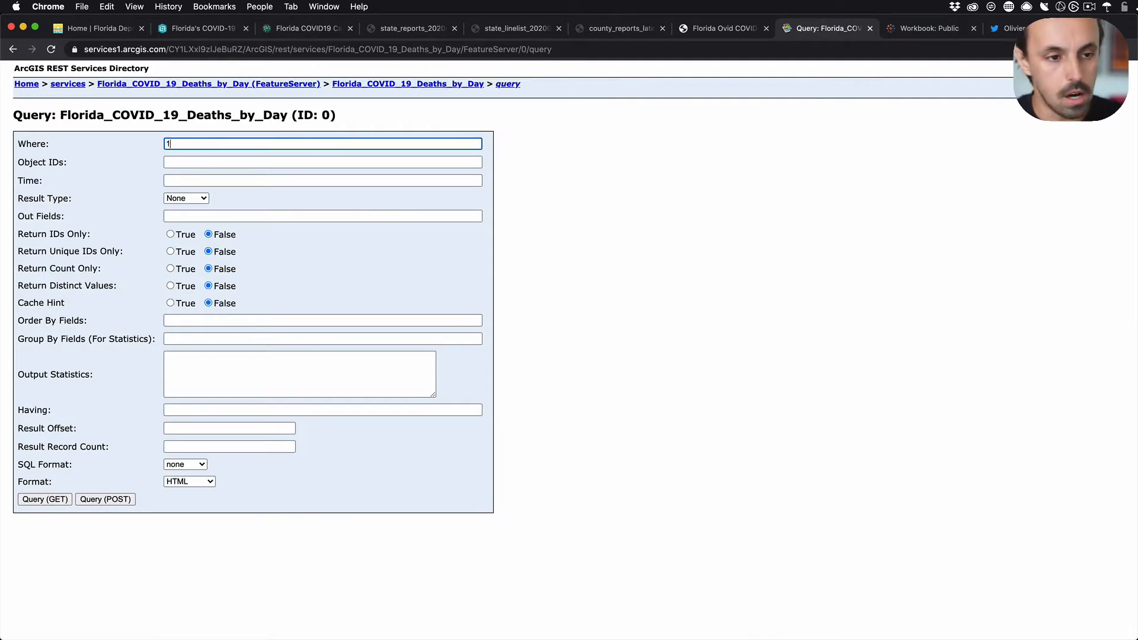
left_click(193, 215)
left_click_drag(180, 143, 165, 144)
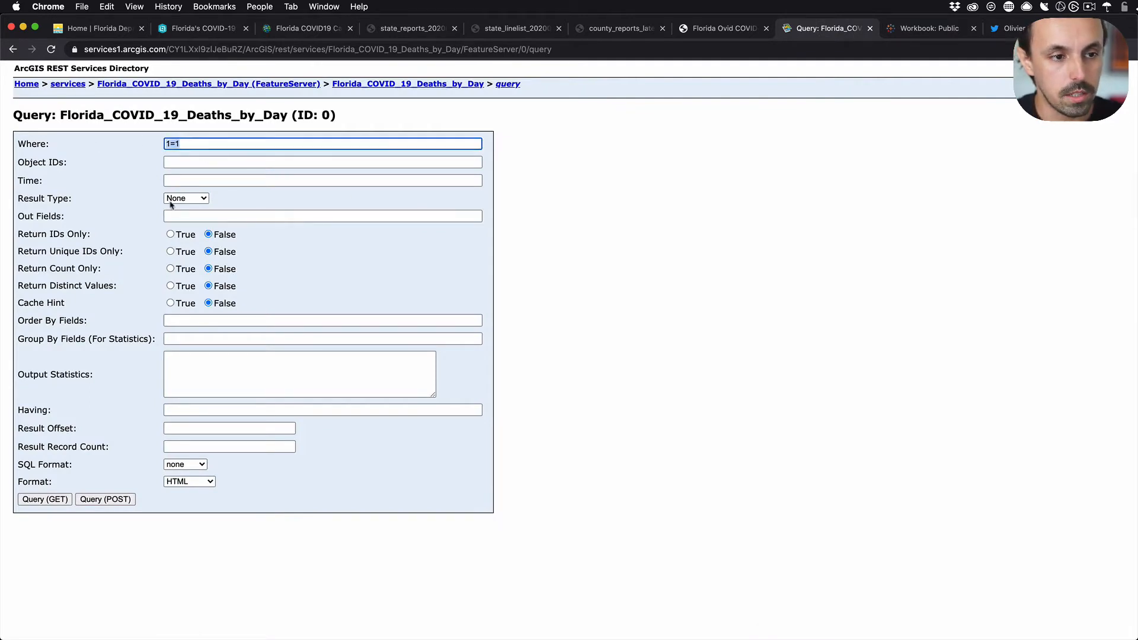
left_click(188, 214)
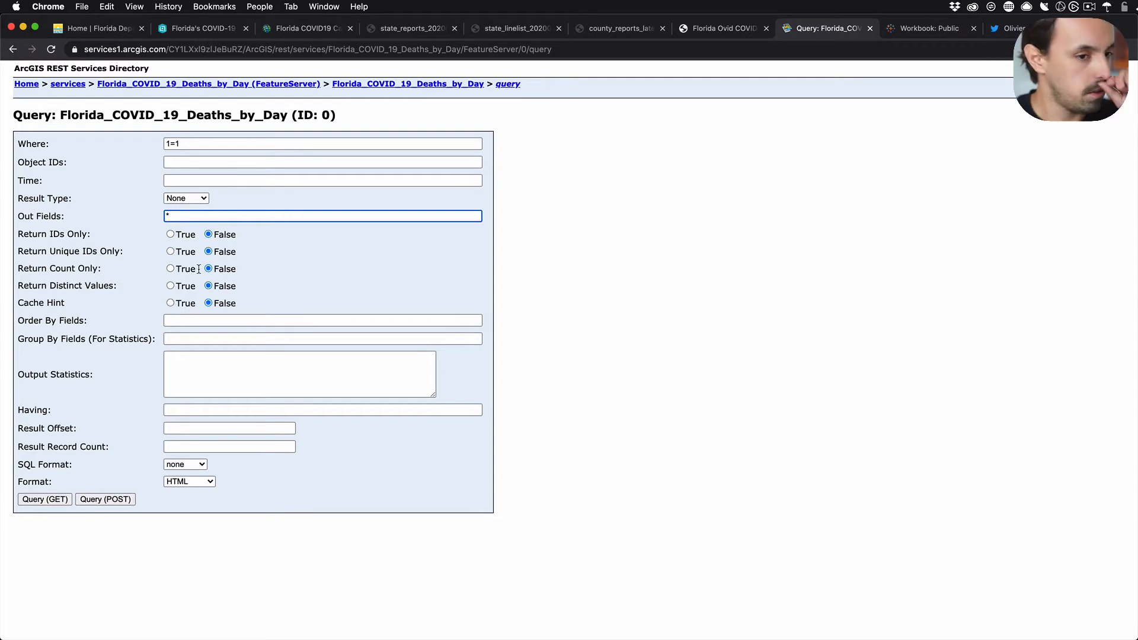
left_click(39, 501)
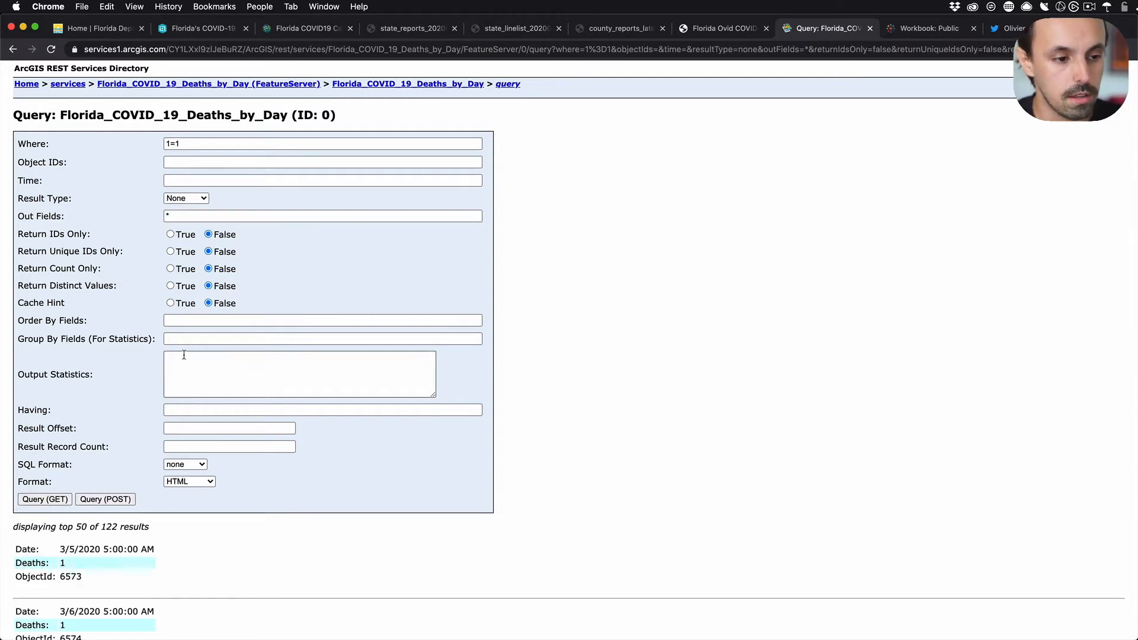
- Rerun the query ordered by Date DESC and check the most recent daily death records
left_click(179, 322)
type("Date DESC")
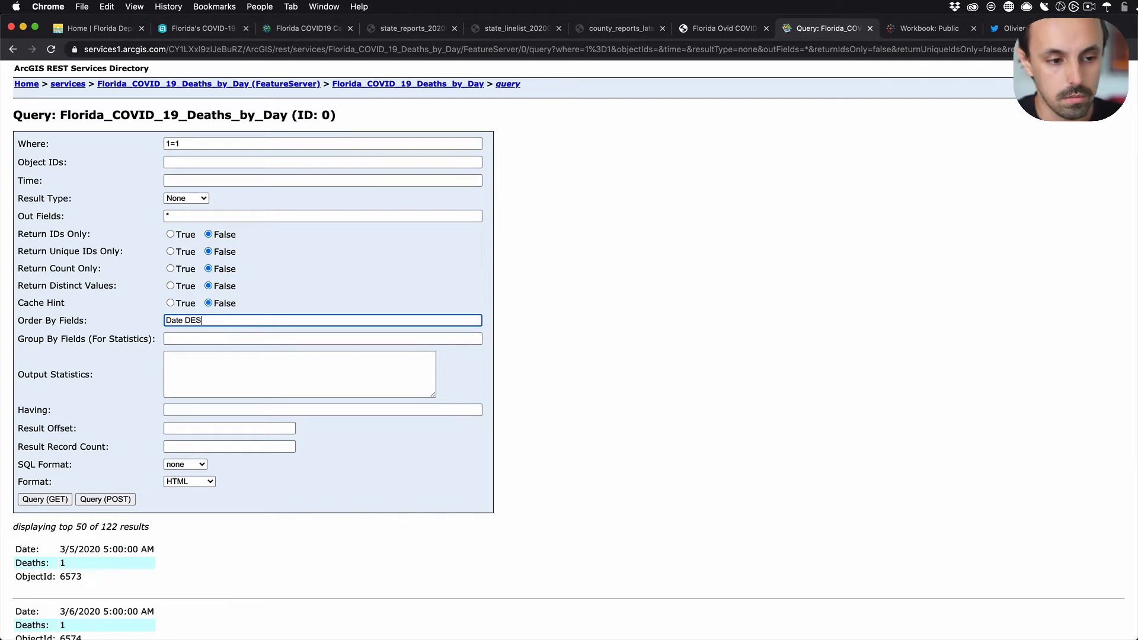
left_click(45, 509)
left_click(46, 498)
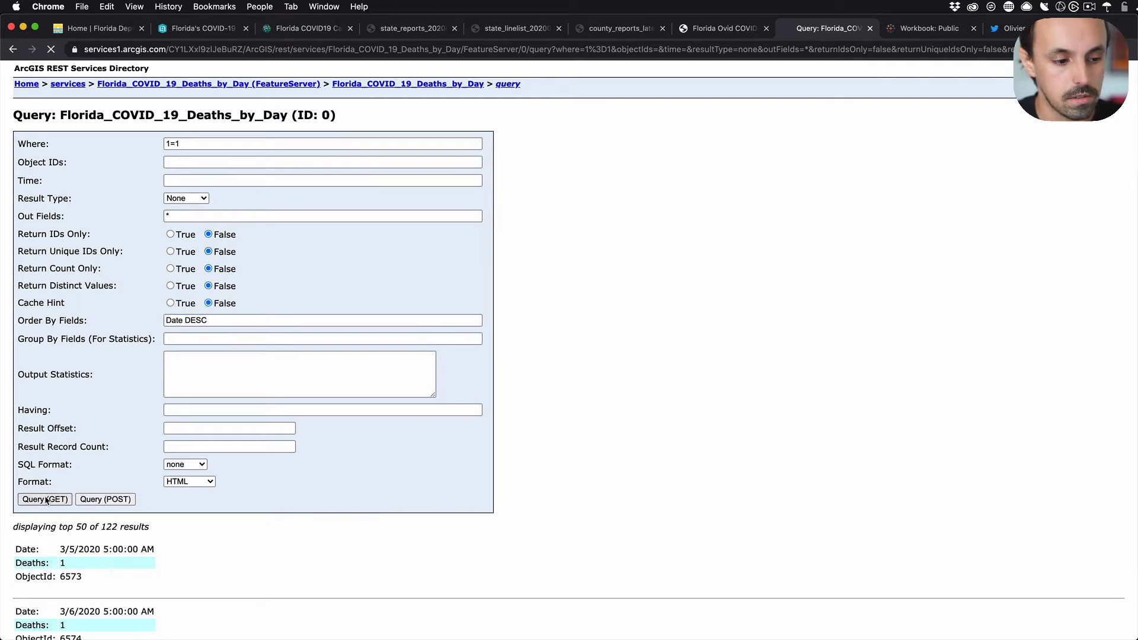
scroll(47, 491, "down", 3)
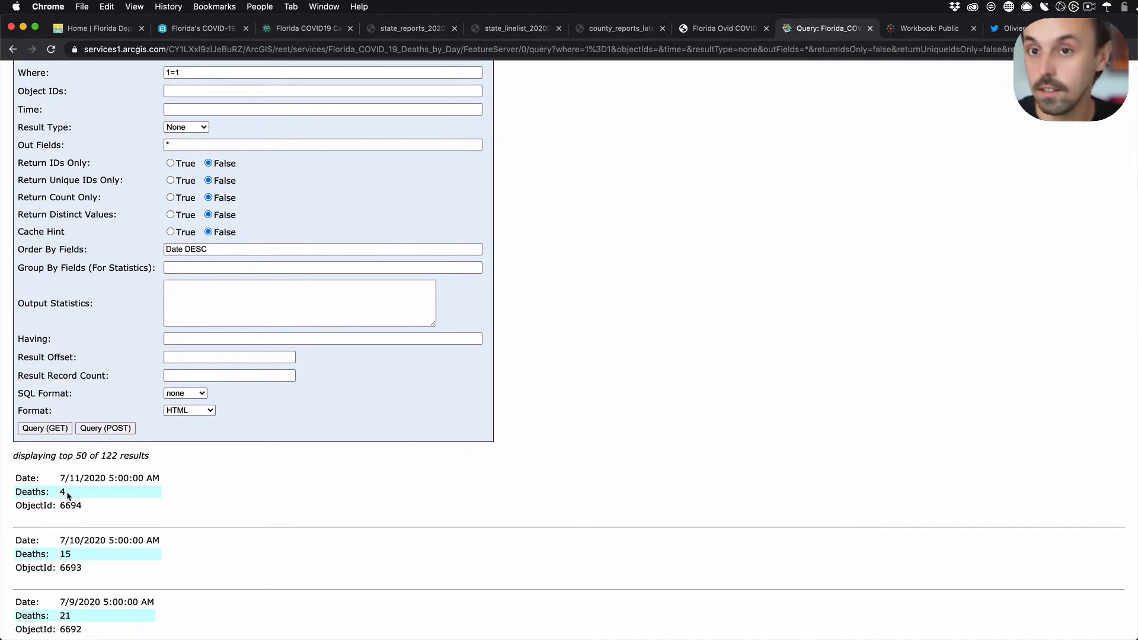
scroll(63, 517, "down", 2)
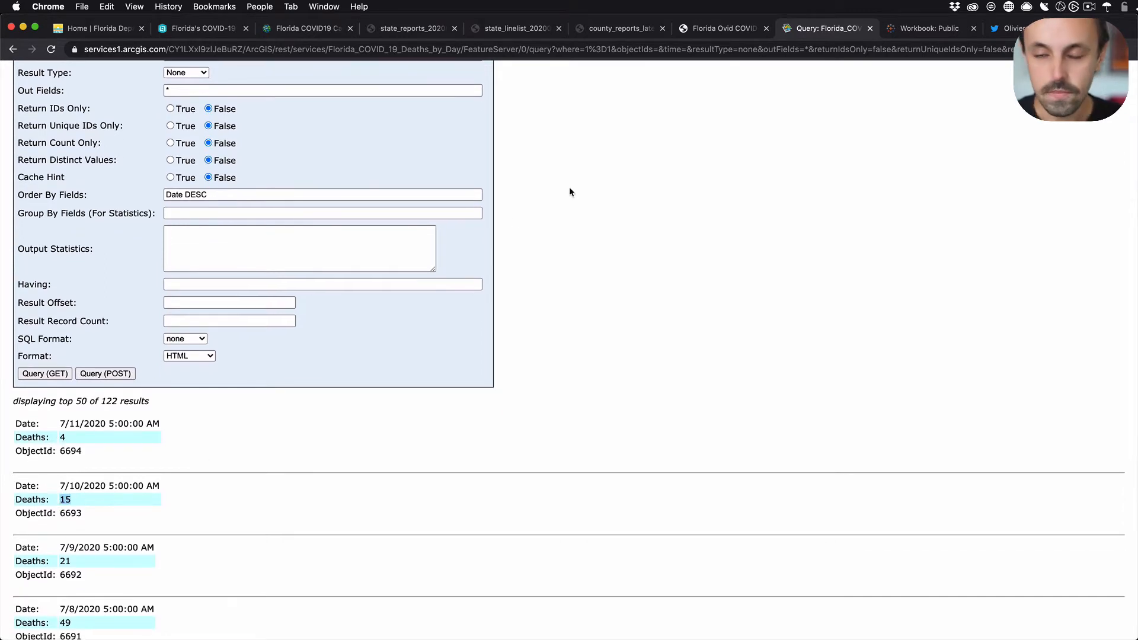
- Run the same query with JSON as the output format, view the response and return to the query form
key("super+Tab")
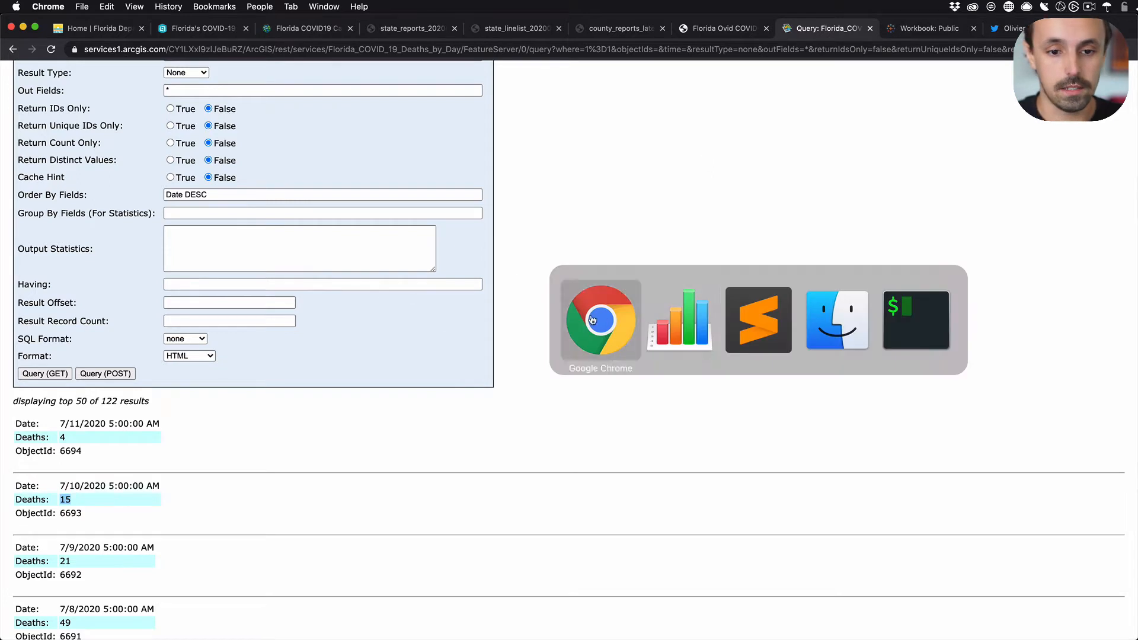
left_click(196, 356)
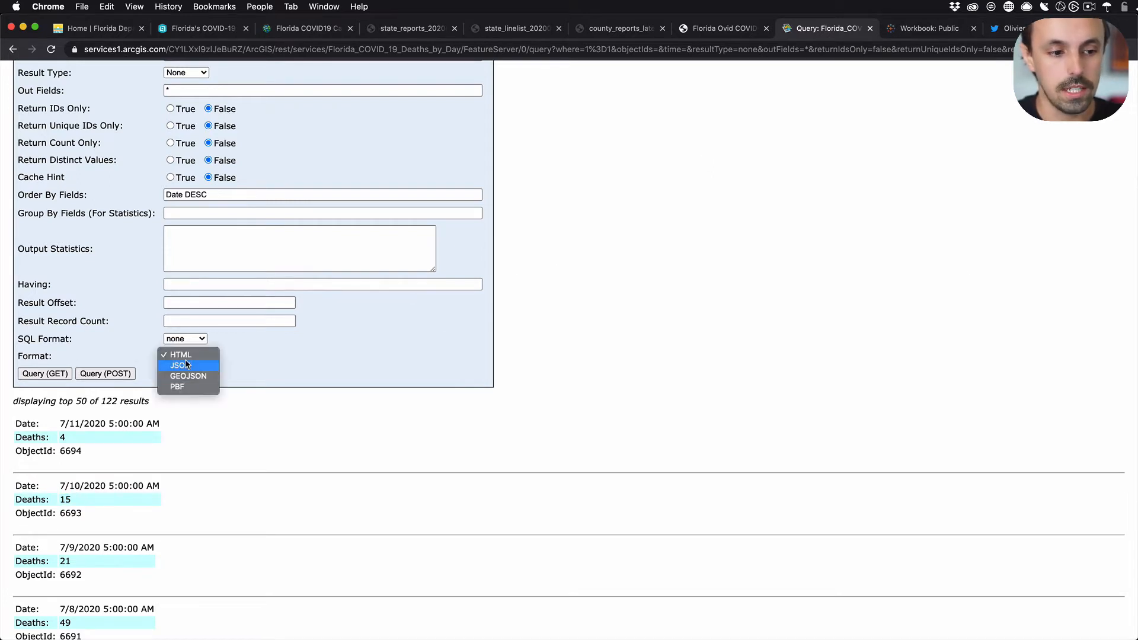
left_click(177, 365)
left_click(46, 374)
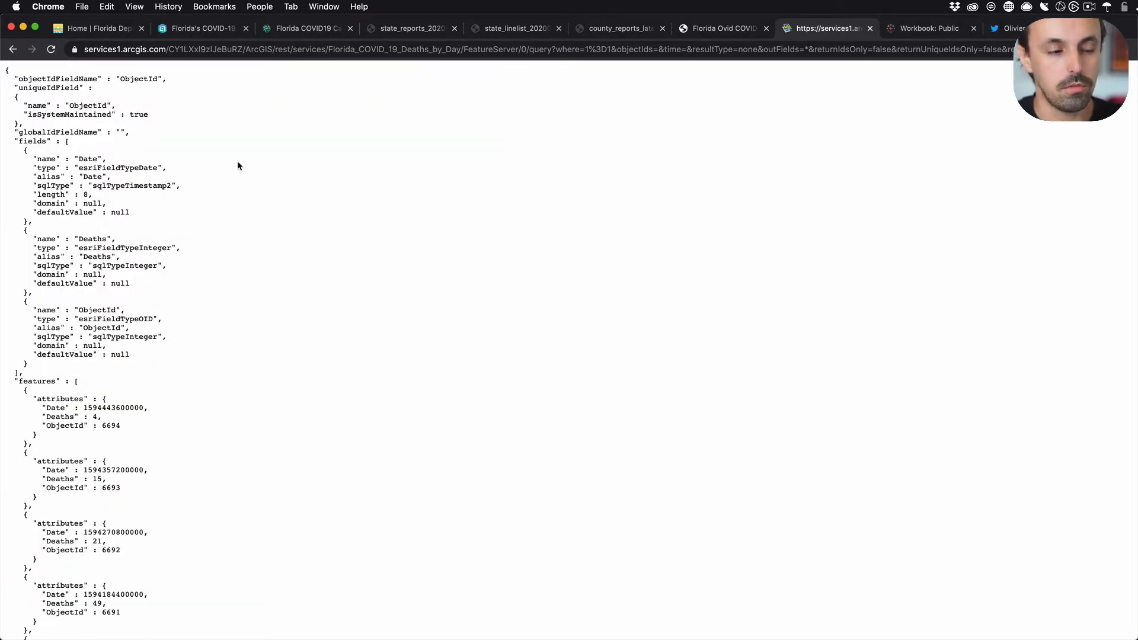
left_click(13, 49)
- Switch to iTerm2 and run the deaths_by_day.rb script with Ruby
key("super+Tab")
key("super+Tab")
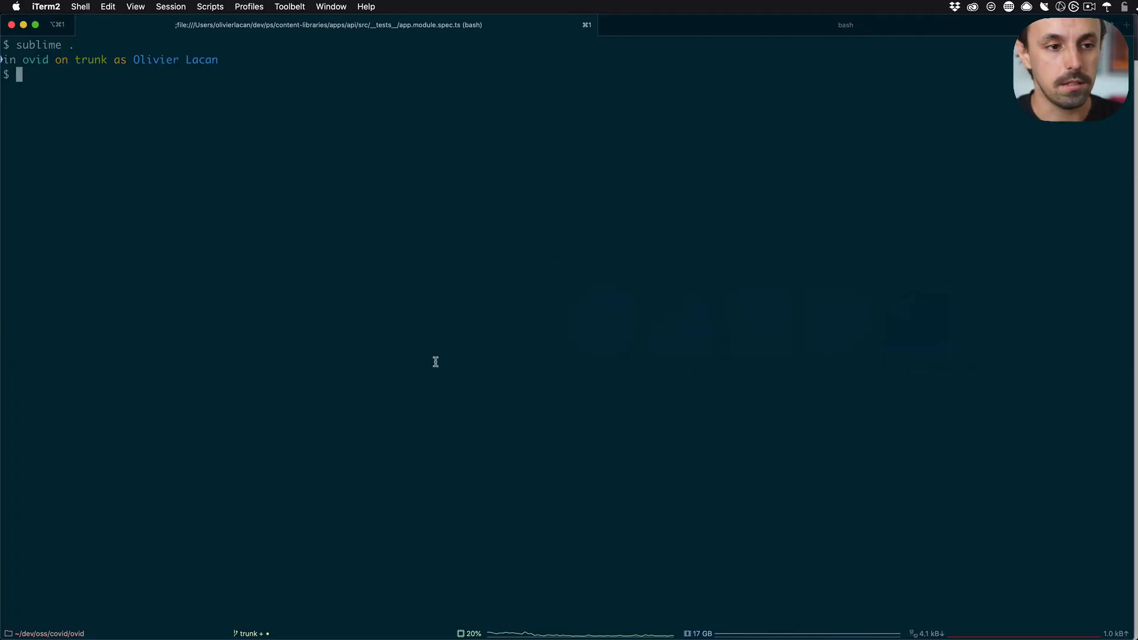
type("ruby ")
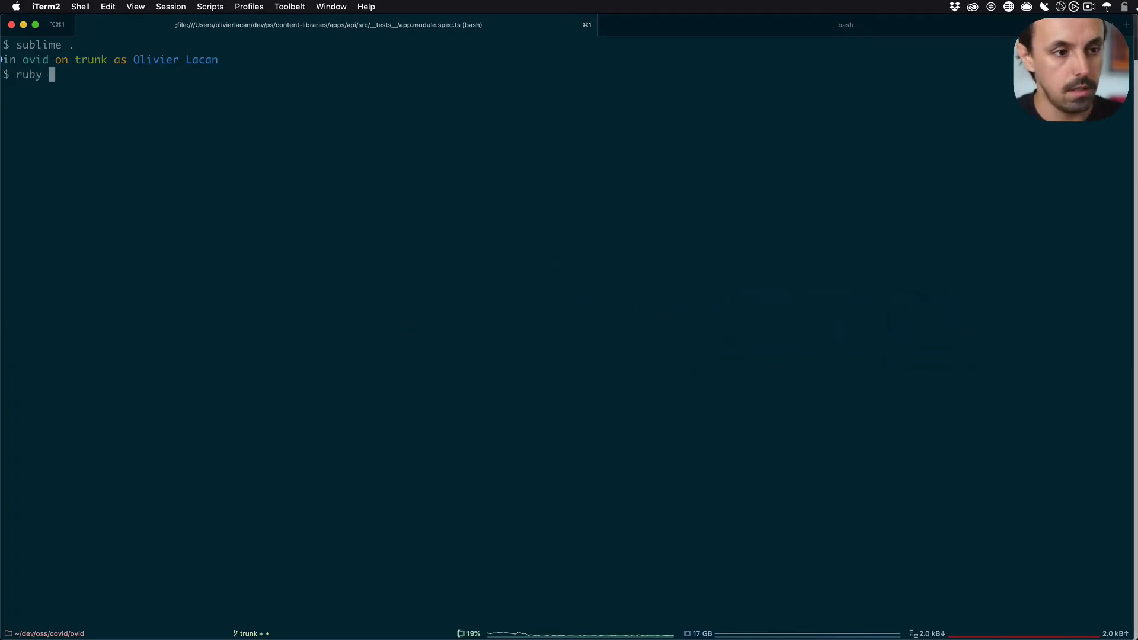
type("deaths")
key("Tab")
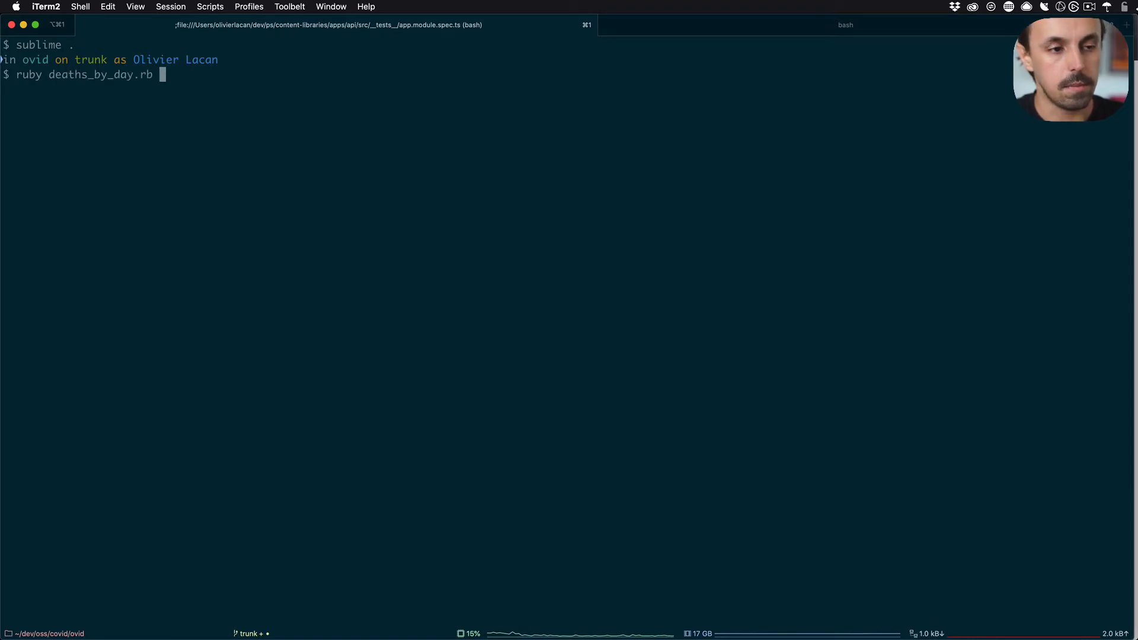
key("Return")
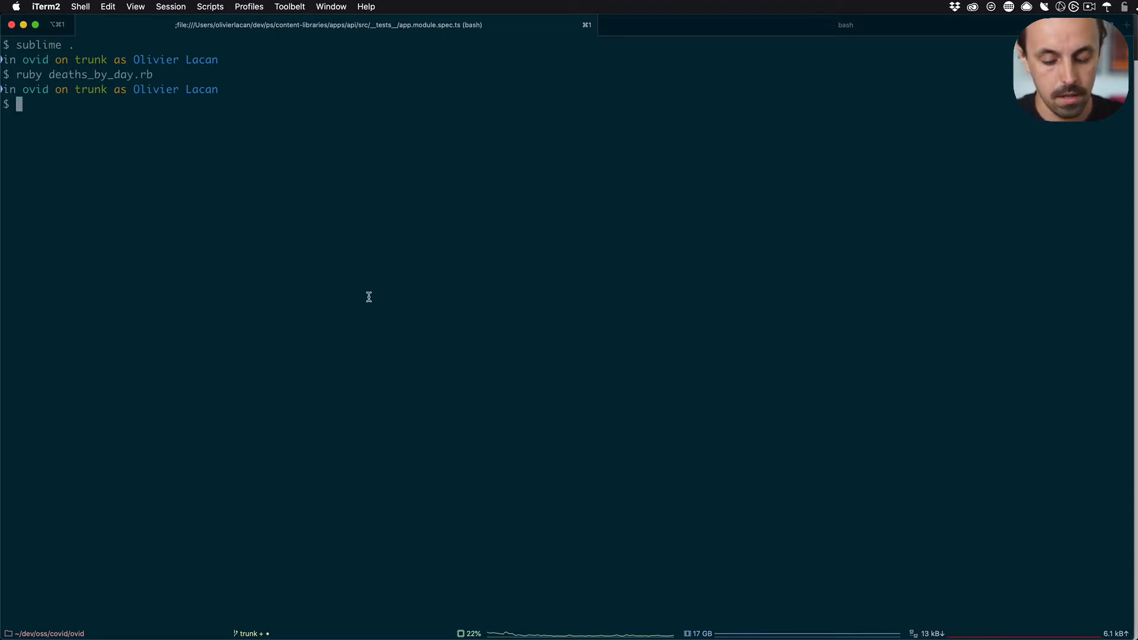
- Change to the exports directory and open that folder in Finder
type("cd ex")
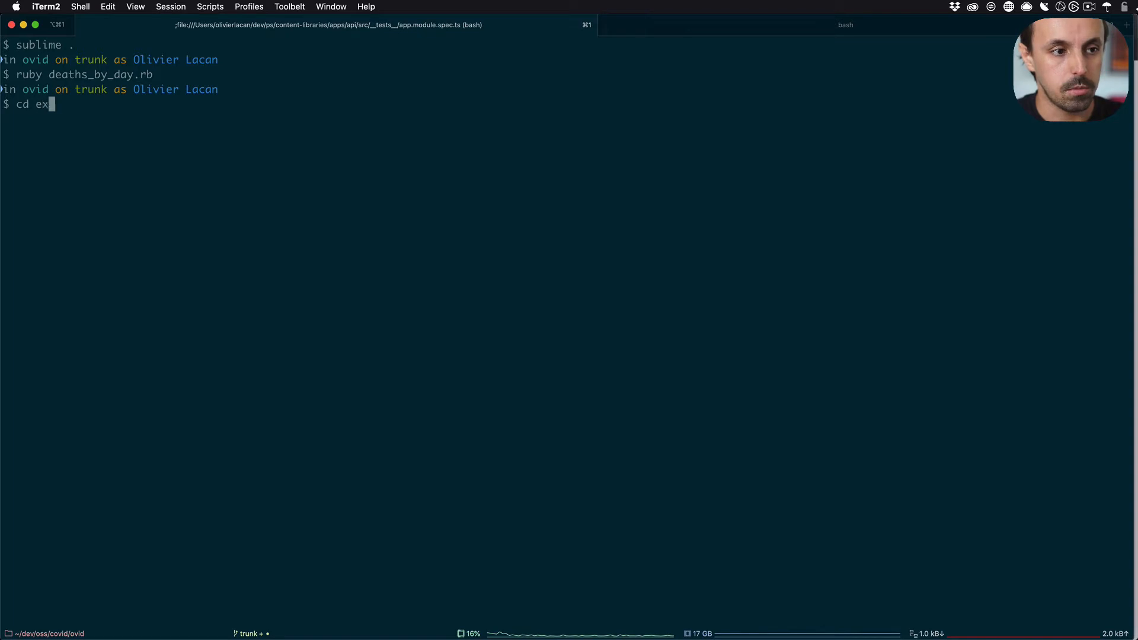
key("Tab")
key("Return")
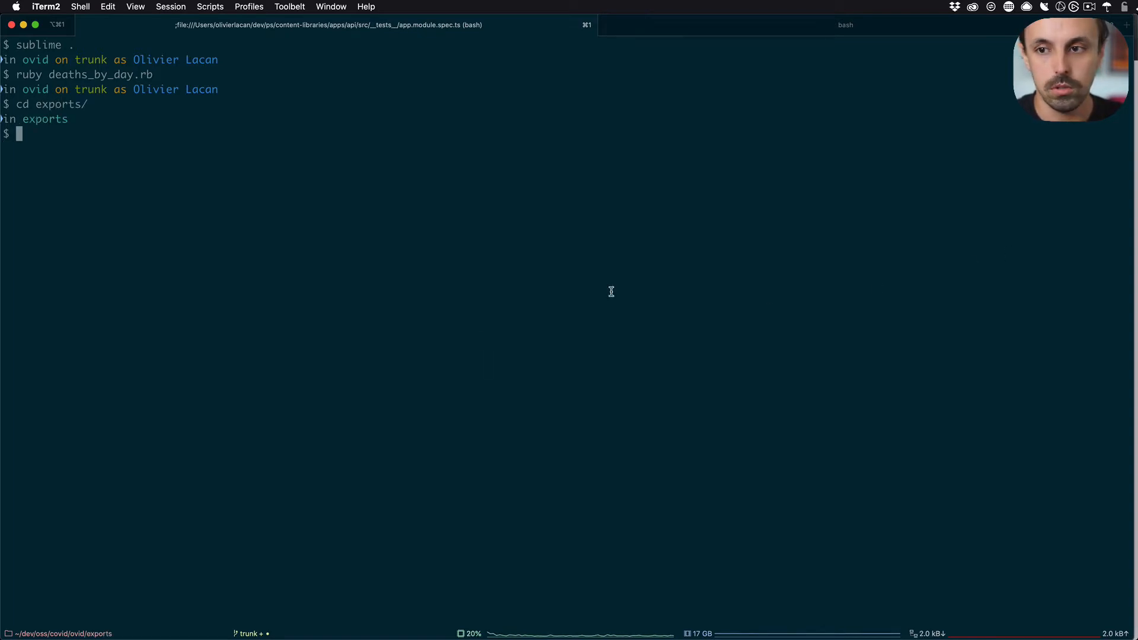
mouse_move(736, 634)
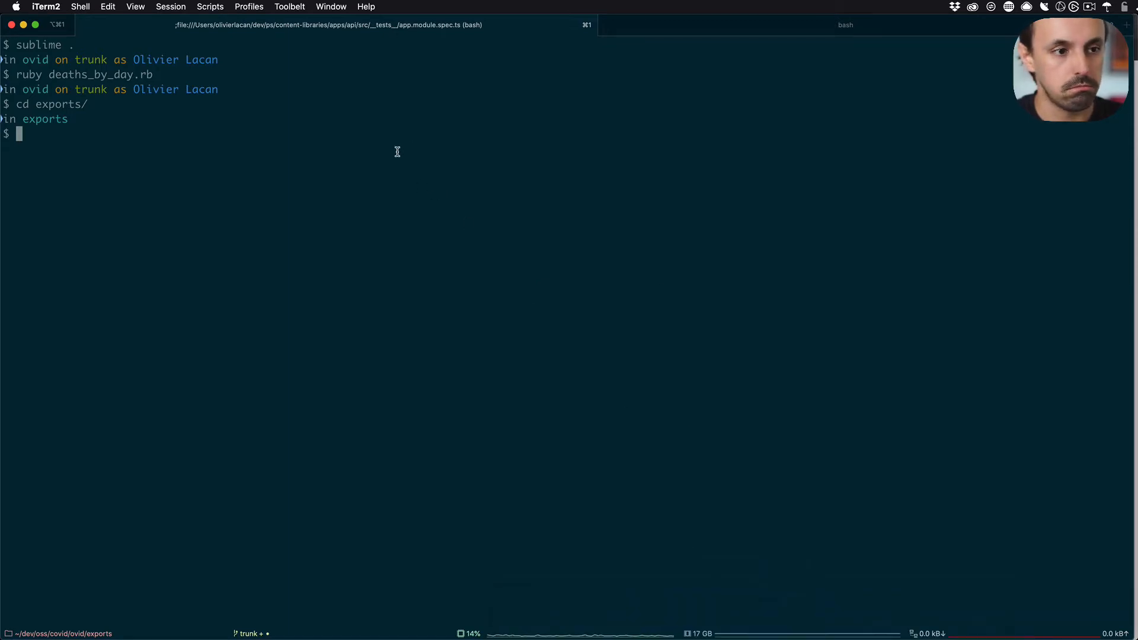
type("open .")
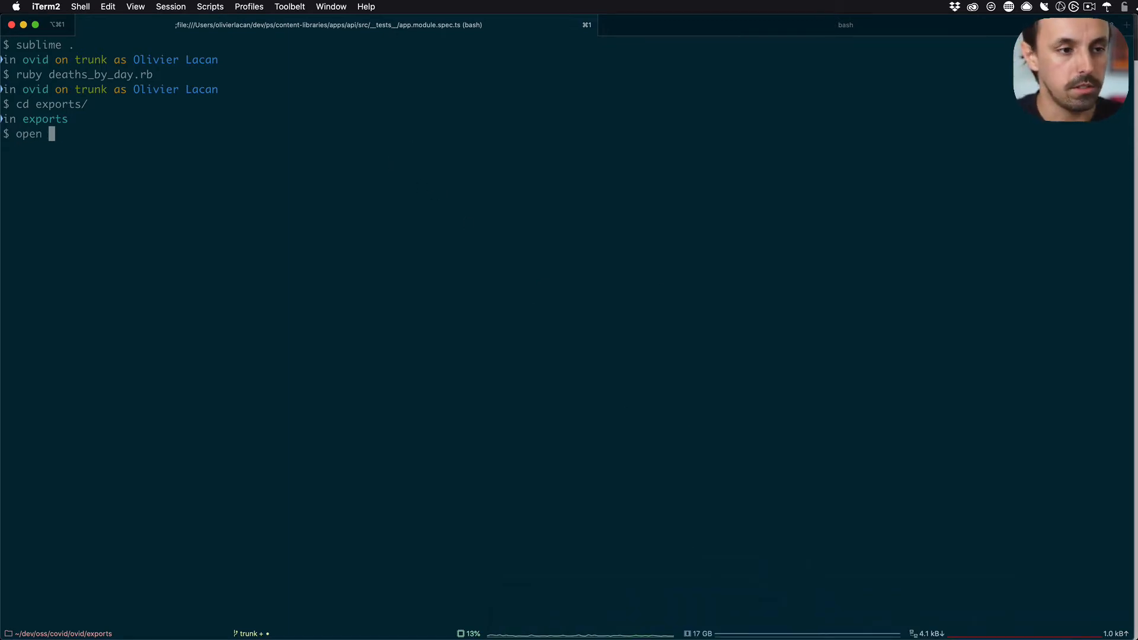
key("Return")
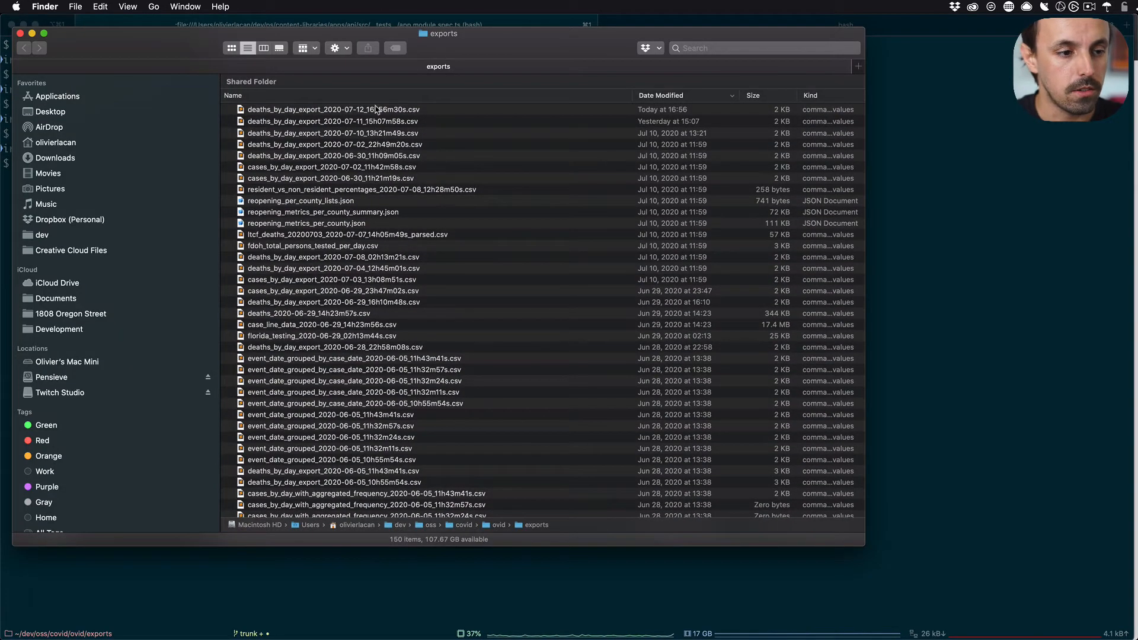
- Import deaths_by_day_export_2020-07-12_16h56m30s.csv as a table into the Main sheet of the COVID-19 Florida Reports spreadsheet in Numbers
left_click(360, 112)
key("super+Tab")
key("super+Tab")
key("super+Tab")
left_click_drag(356, 114, 236, 524)
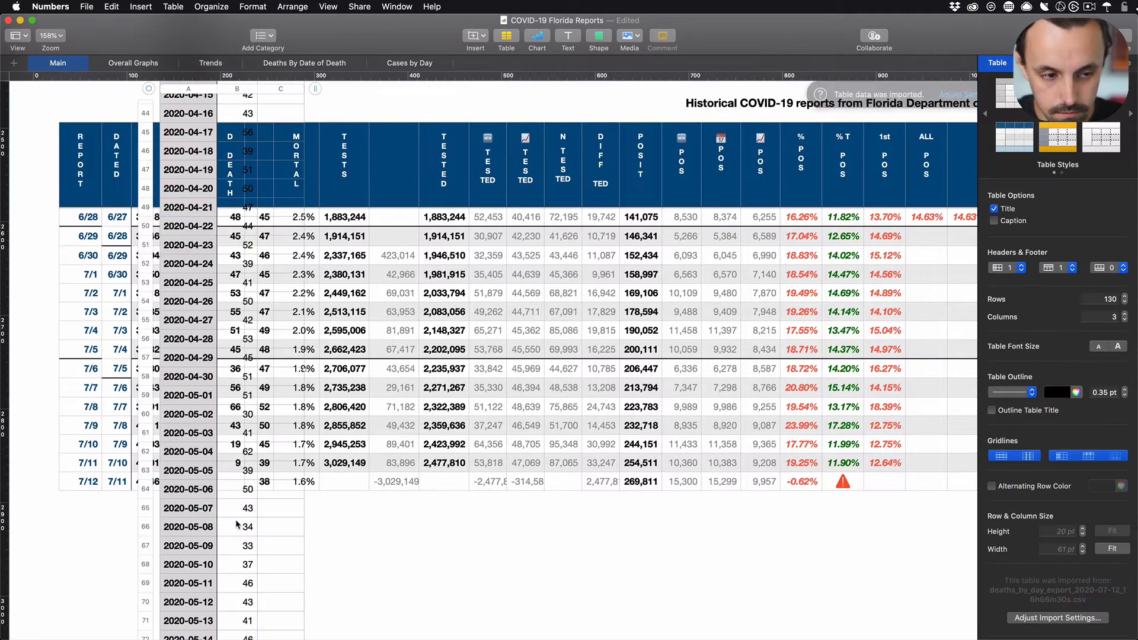
scroll(224, 212, "up", 15)
scroll(224, 212, "up", 1)
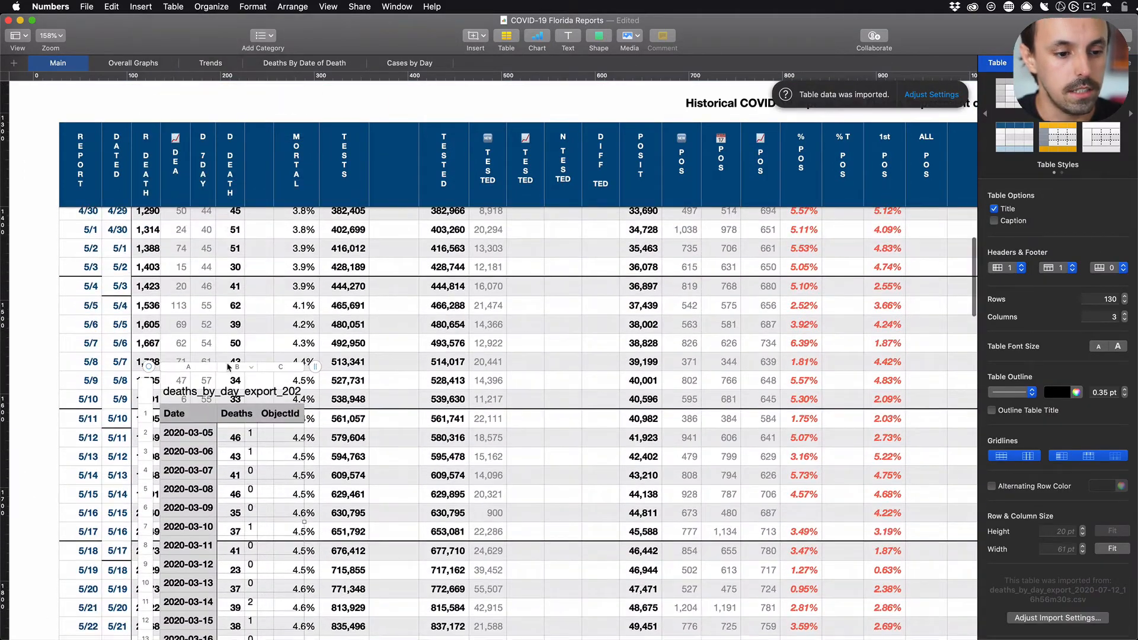
- Move the imported deaths table clear of the main table's death columns, to about X 472 pt and Y 1657 pt
left_click(249, 439)
scroll(246, 471, "down", 15)
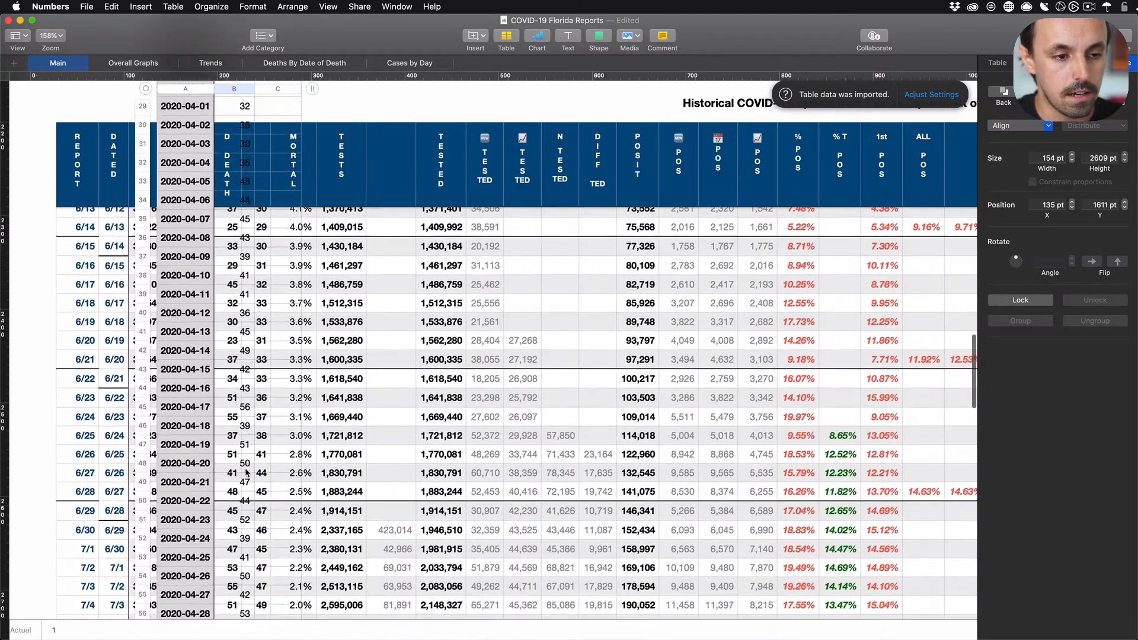
scroll(246, 472, "up", 10)
scroll(195, 153, "up", 5)
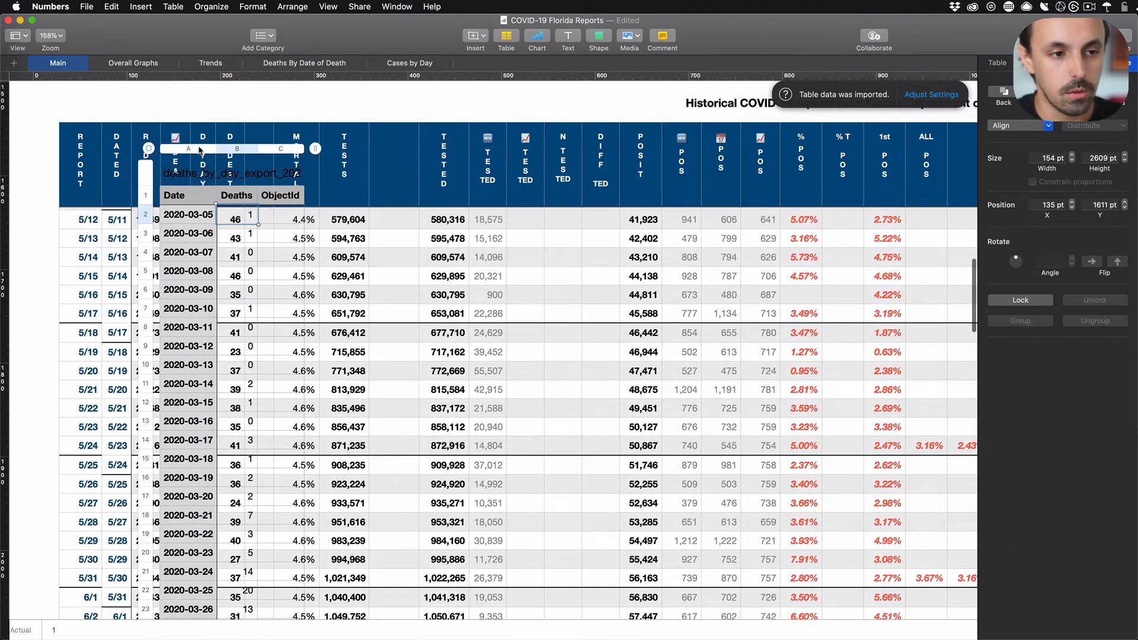
left_click_drag(185, 165, 503, 228)
scroll(468, 222, "down", 5)
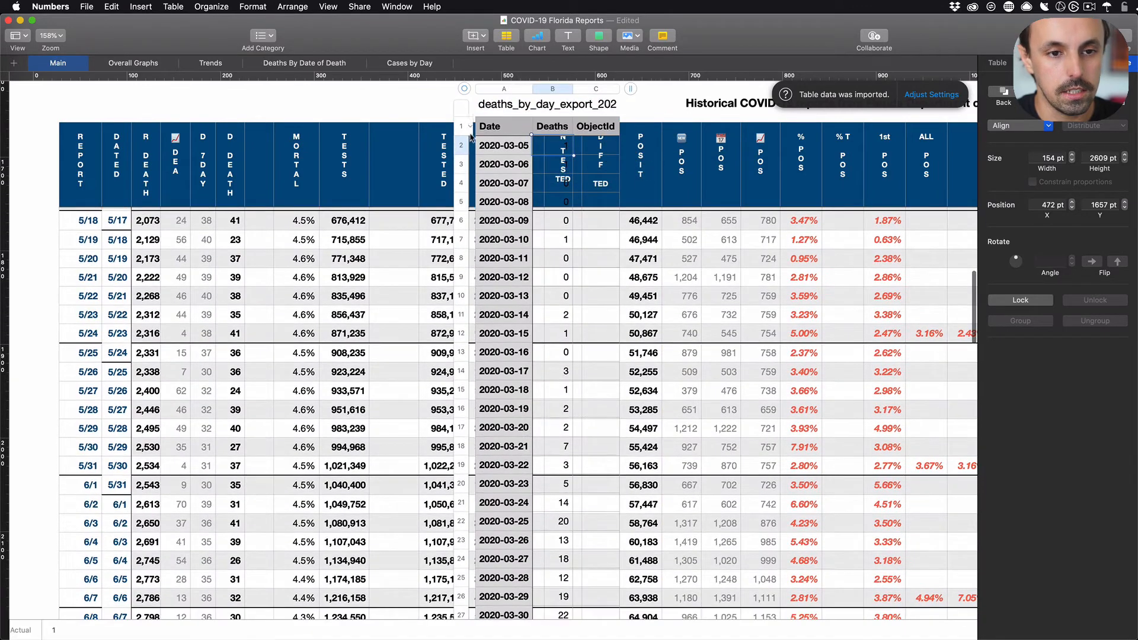
- Select all Deaths values in the imported table, from 2020-03-05 through 2020-07-11
left_click(508, 149)
left_click(552, 148)
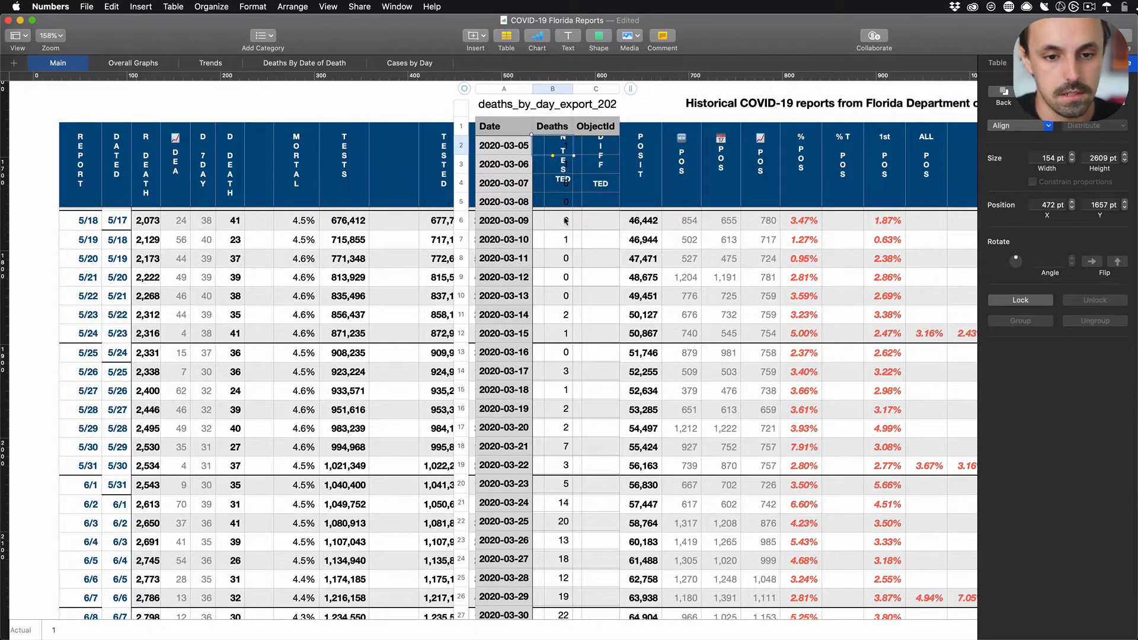
scroll(565, 221, "down", 5)
scroll(565, 221, "down", 20)
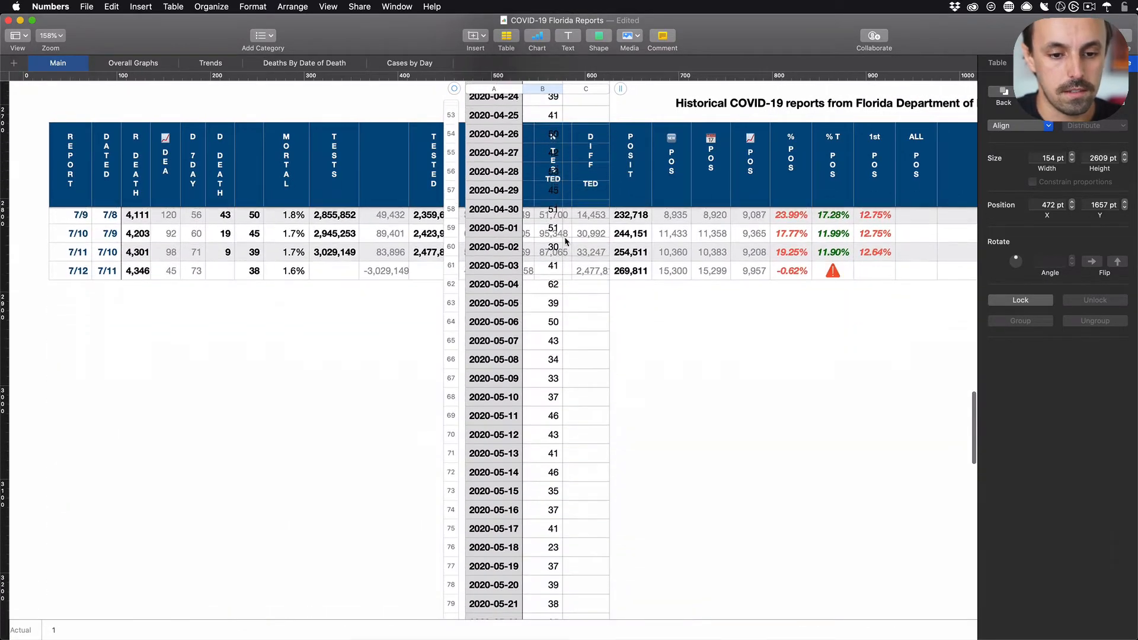
scroll(563, 391, "down", 5)
left_click(554, 304, "shift")
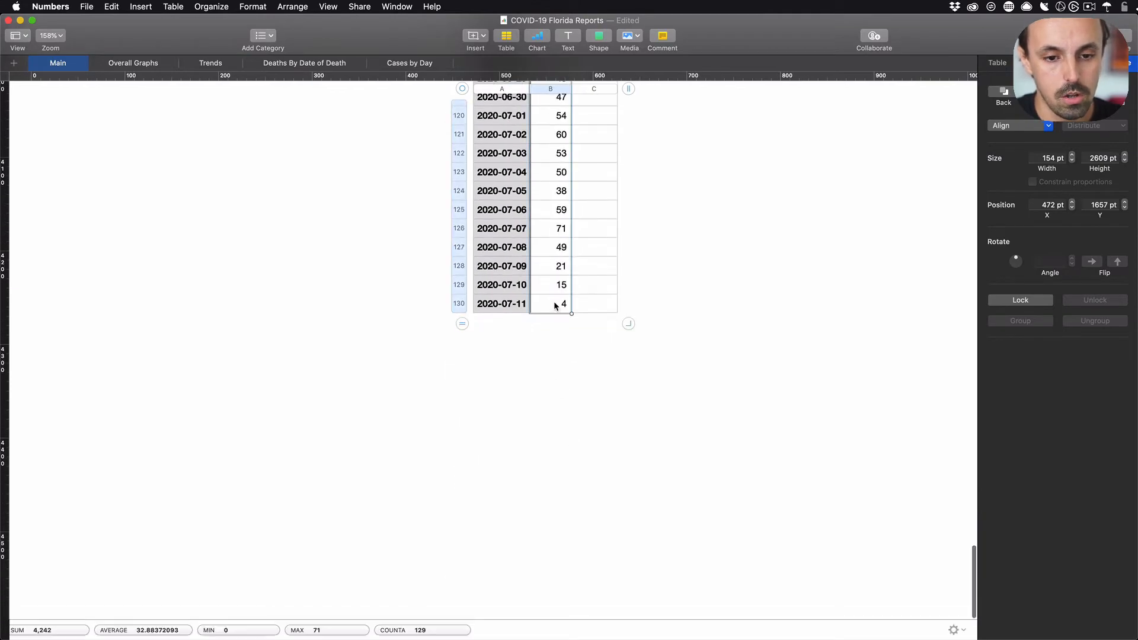
- Delete the imported deaths_by_day_export table from the Main sheet
scroll(552, 350, "up", 20)
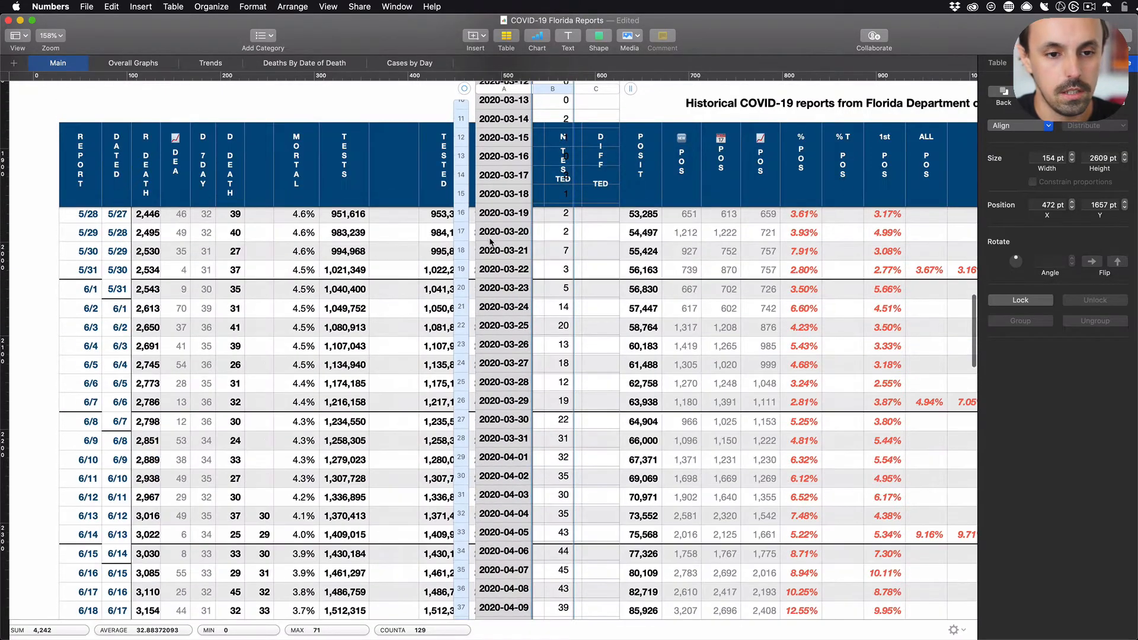
scroll(519, 584, "down", 2)
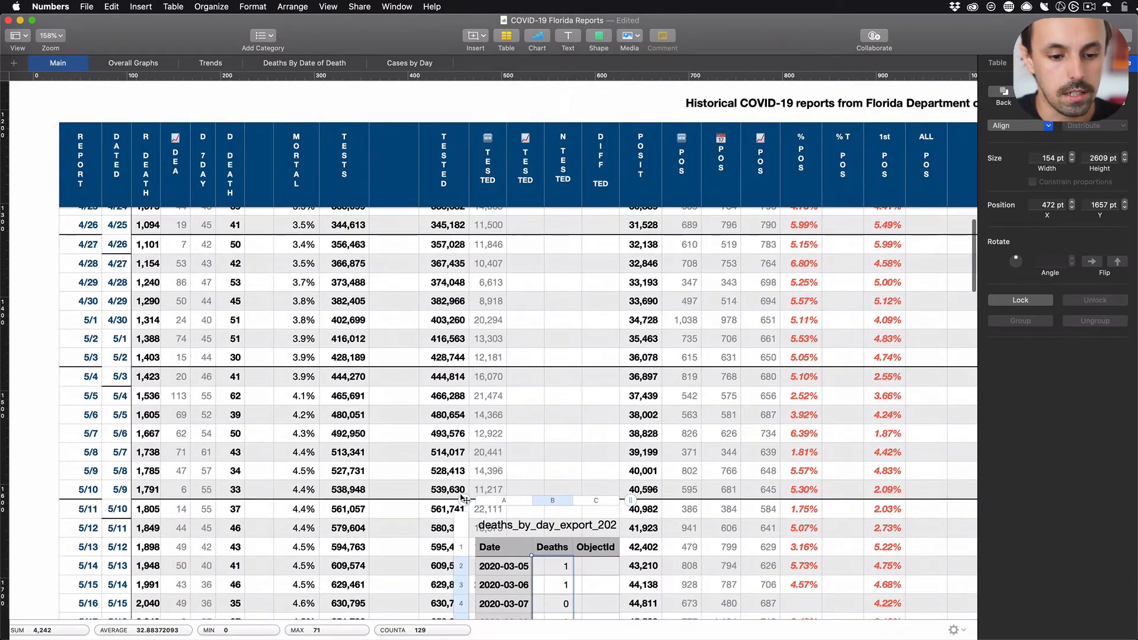
left_click(467, 501)
key("Delete")
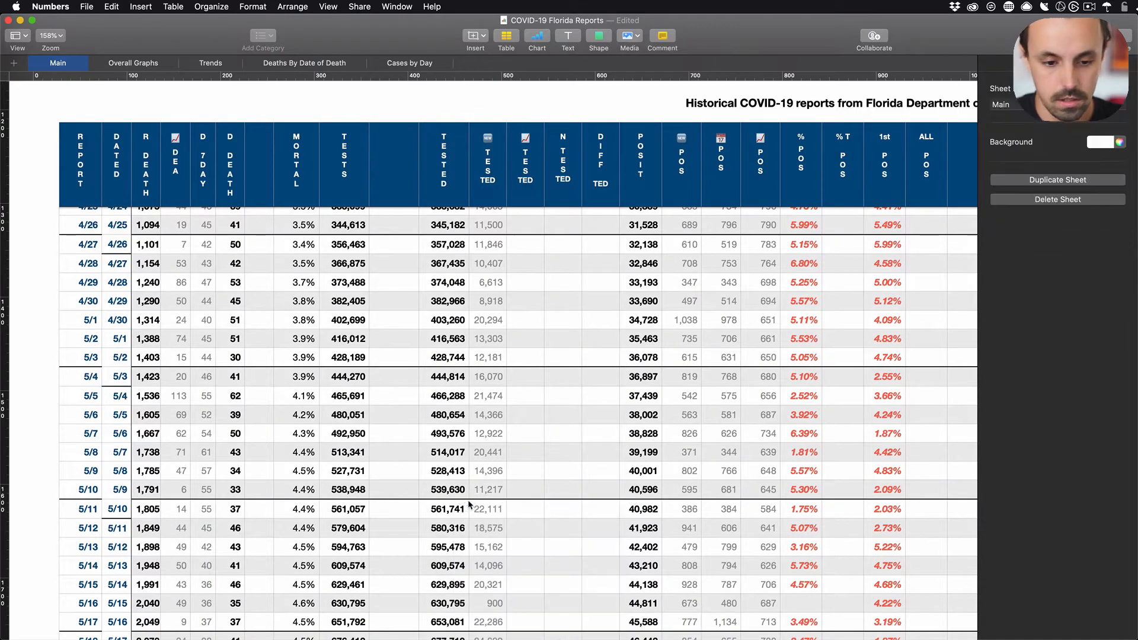
- Paste the copied daily death values into the main table's D DEATH column, from the row dated 3/5 down
scroll(404, 328, "up", 15)
scroll(404, 327, "up", 5)
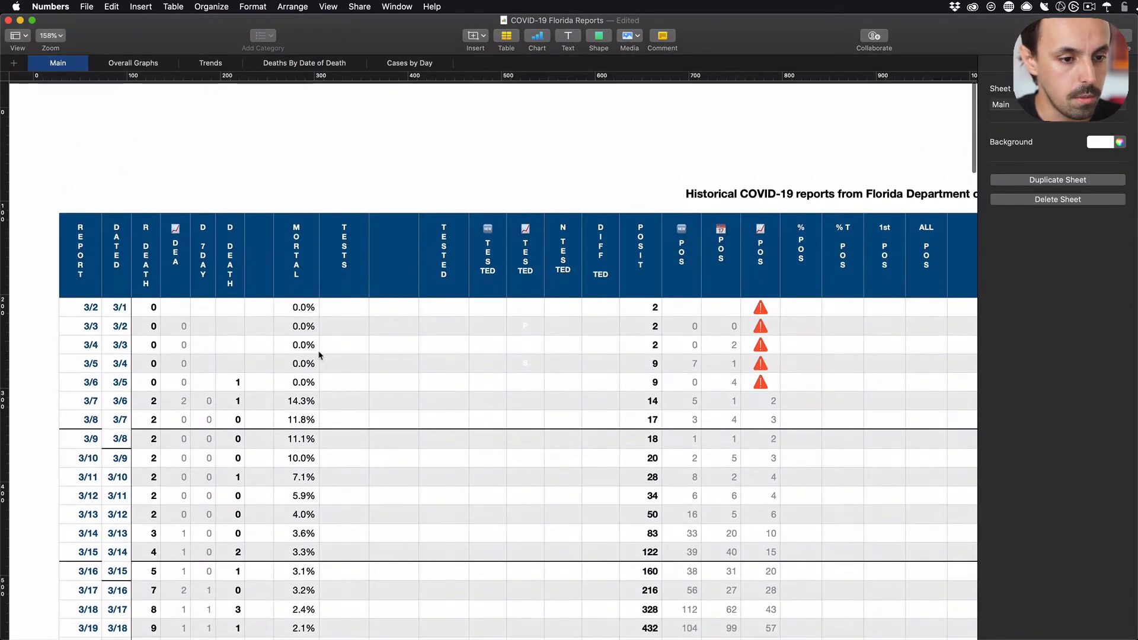
left_click(232, 363)
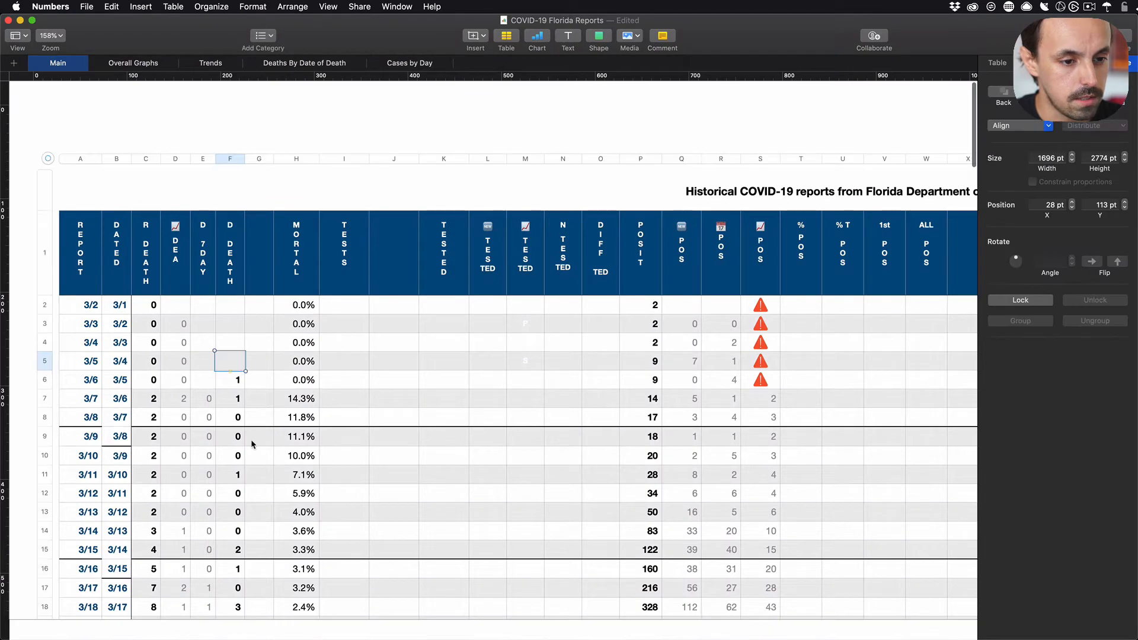
left_click(232, 383)
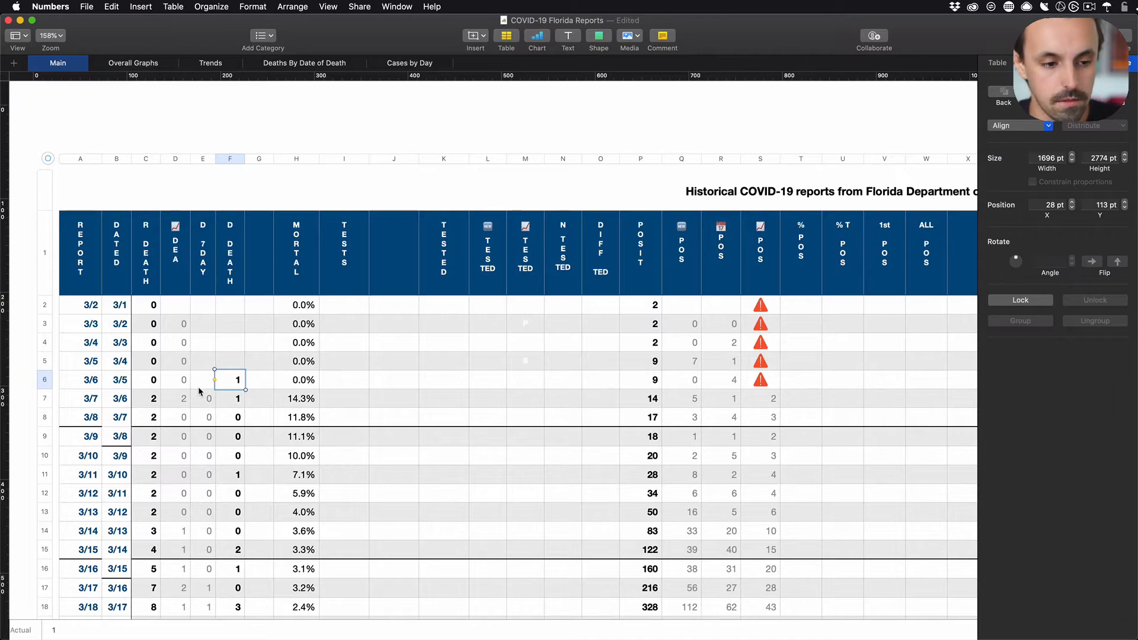
key("shift+super+Down")
key("shift+super+Up")
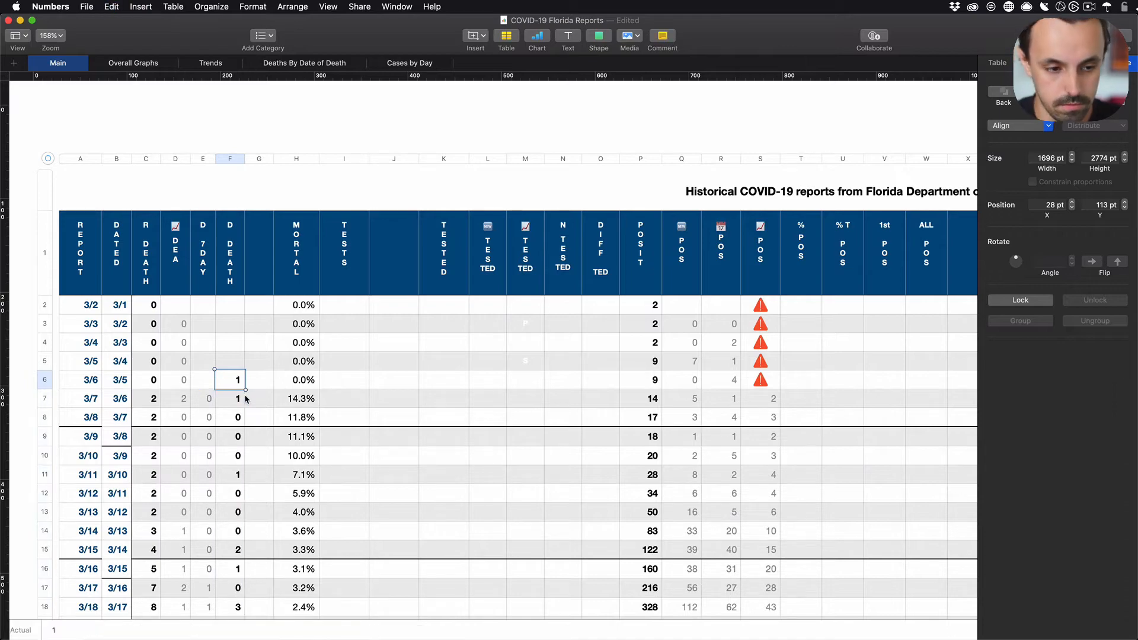
key("shift+super+Down")
scroll(294, 484, "down", 15)
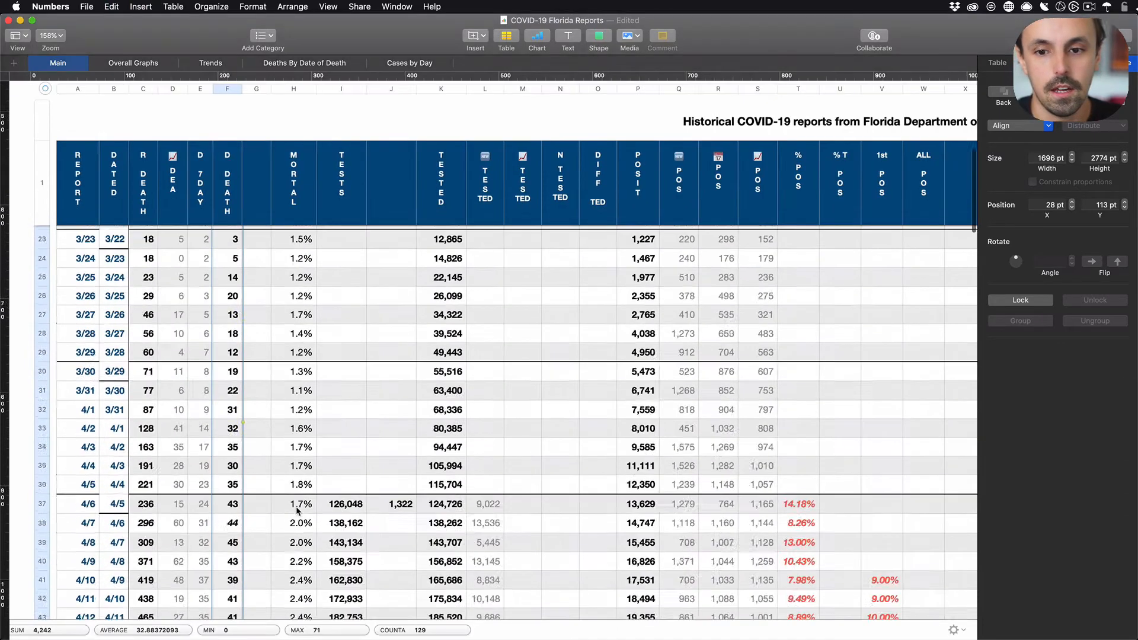
- Replace the 7-day average values in the deaths chart's Death Reports and Death by Day callouts with X placeholders
scroll(297, 508, "up", 12)
scroll(297, 508, "right", 10)
scroll(296, 511, "right", 15)
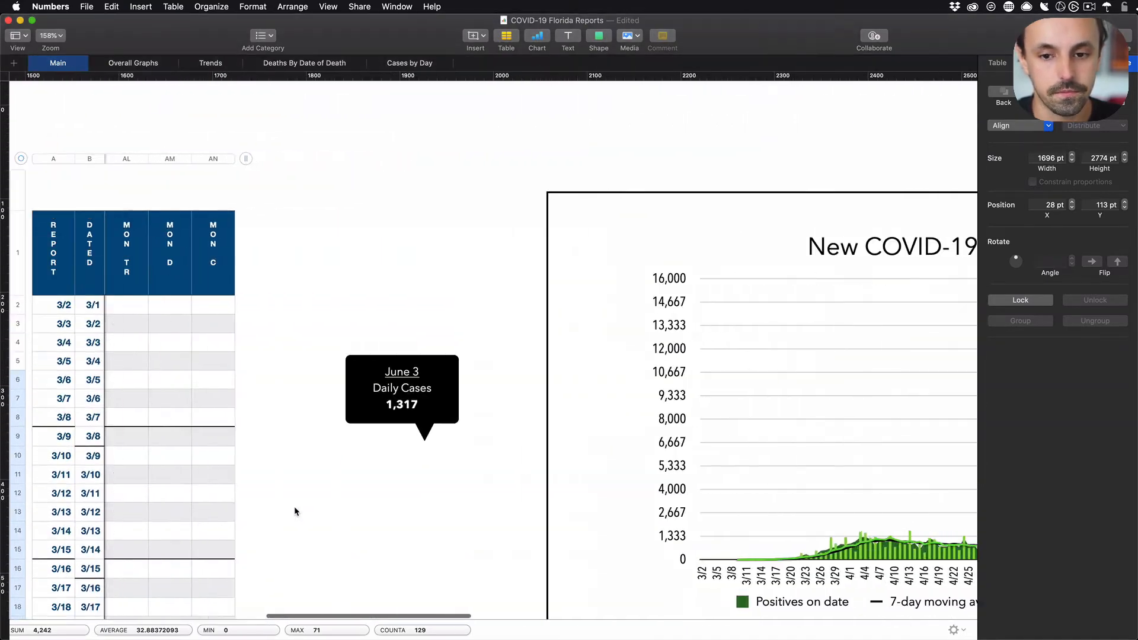
scroll(296, 511, "right", 8)
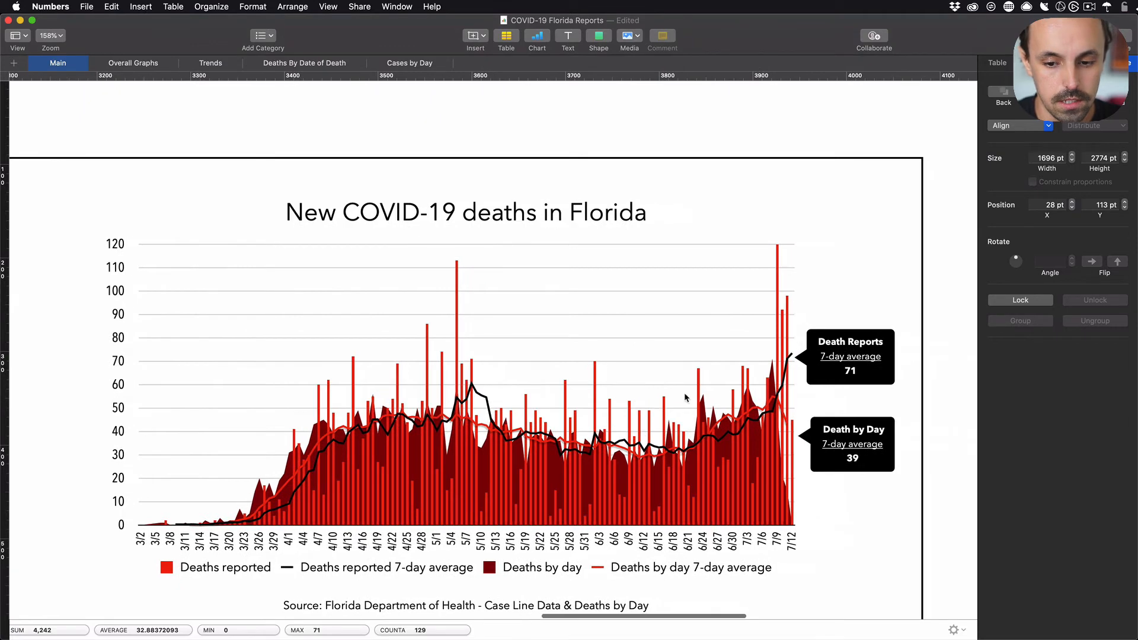
double_click(852, 371)
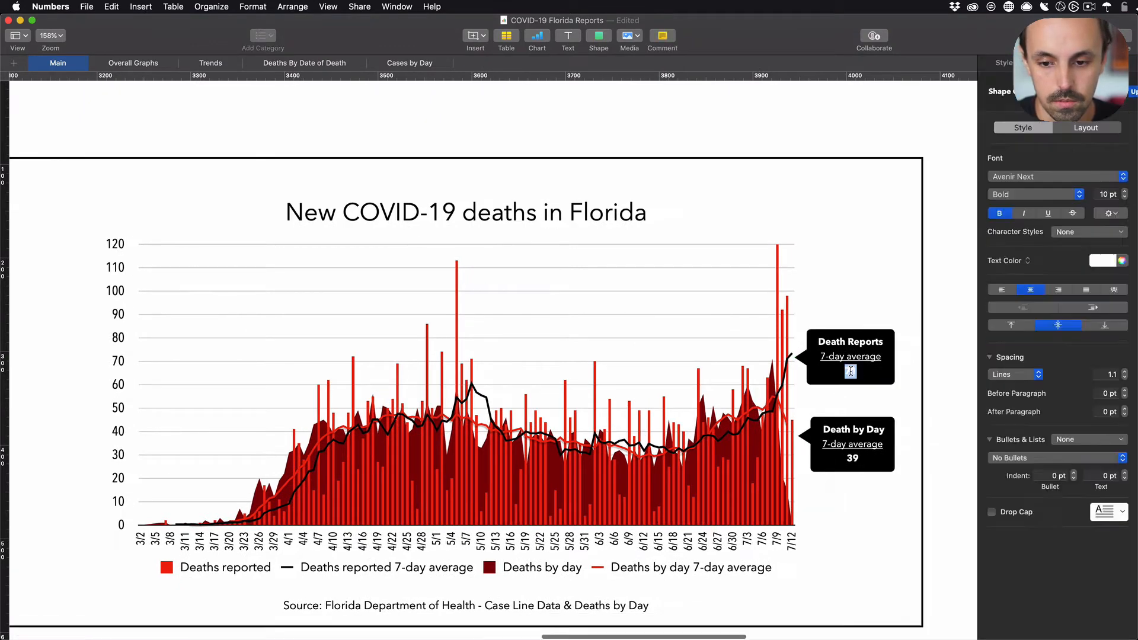
type("X")
double_click(852, 458)
type("X")
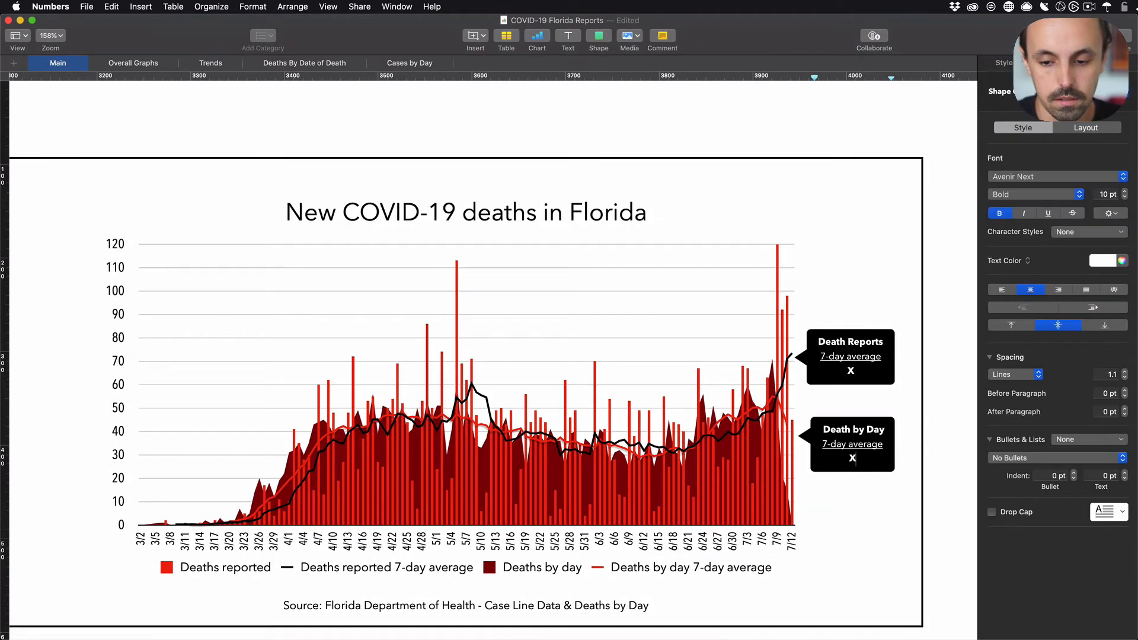
- Undo the recent callout and D DEATH column edits and redo them all
left_click(936, 381)
key("super+z")
key("super+z")
key("super+z")
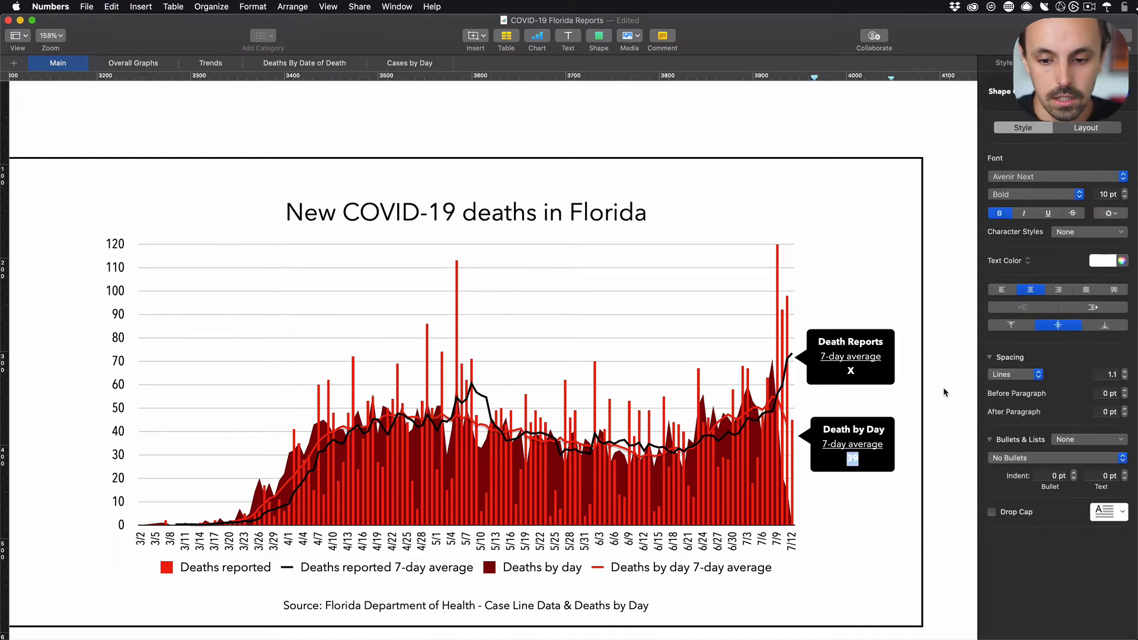
key("super+z")
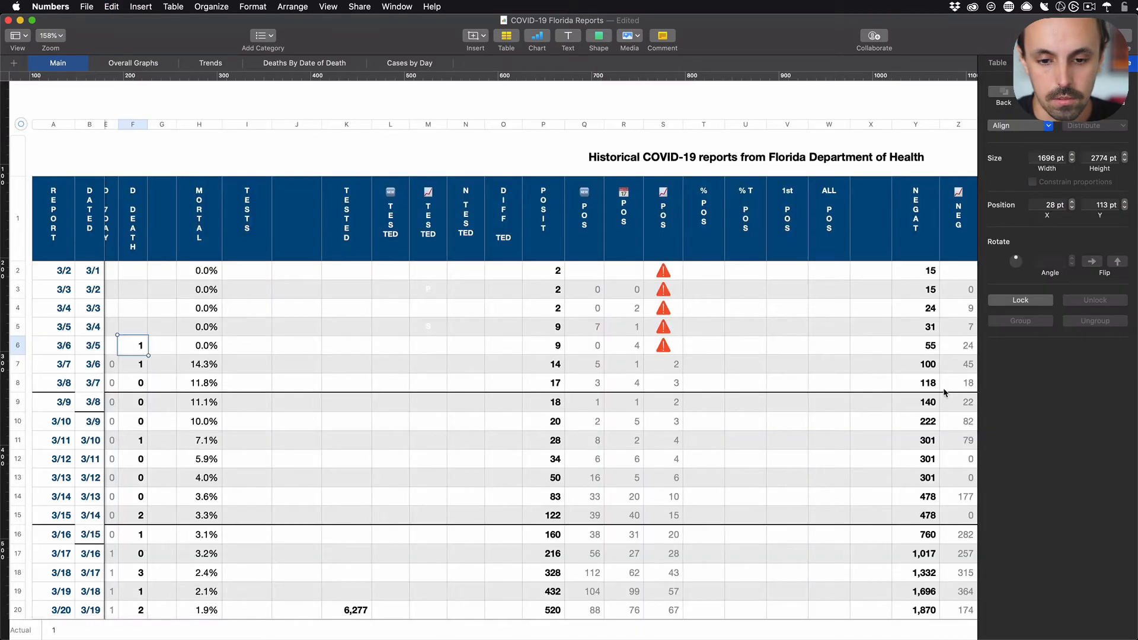
key("super+z")
key("super+shift+z")
key("super+shift+z")
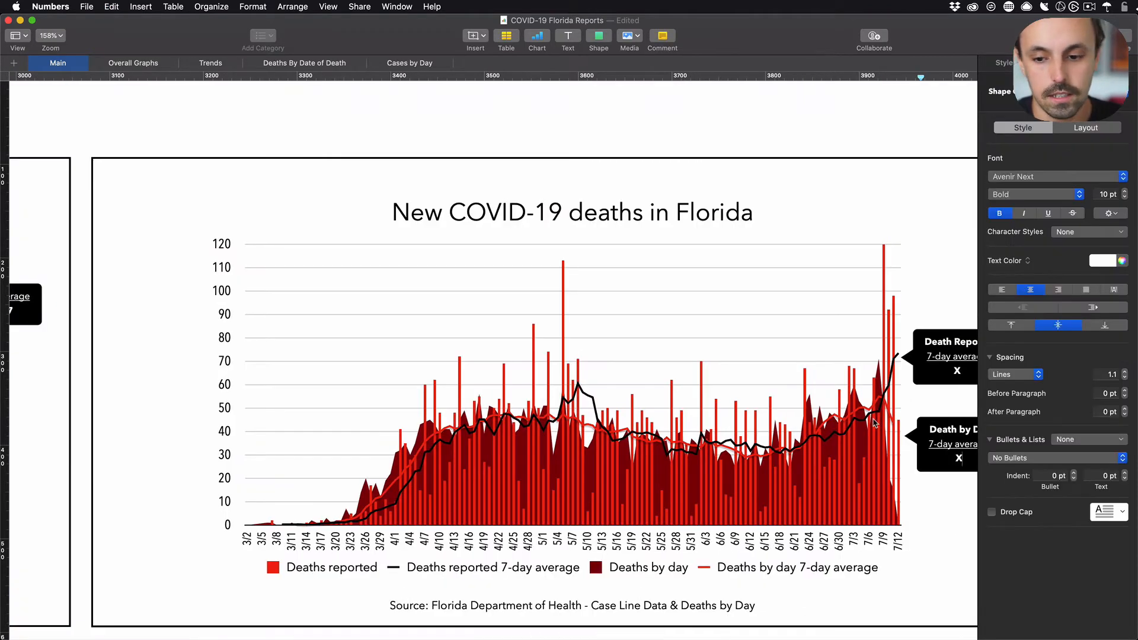
scroll(813, 283, "right", 5)
left_click(915, 296)
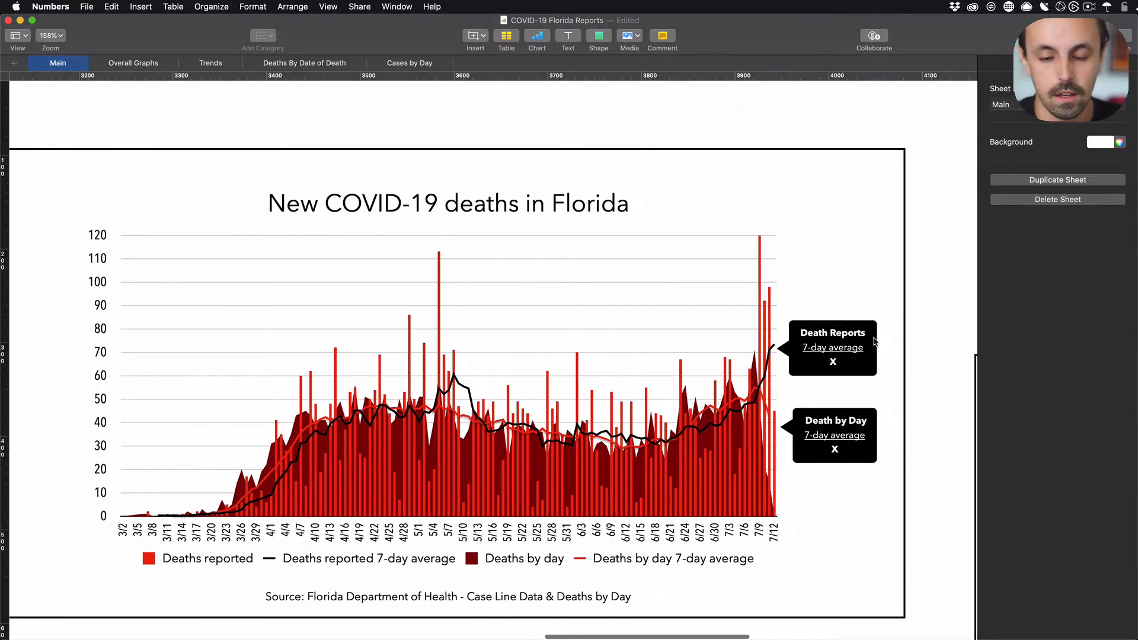
- Switch to Chrome and view the New COVID-19 deaths in Florida graph in the July 11 tweet's photos
key("super+Tab")
key("super+Tab")
key("super+Tab")
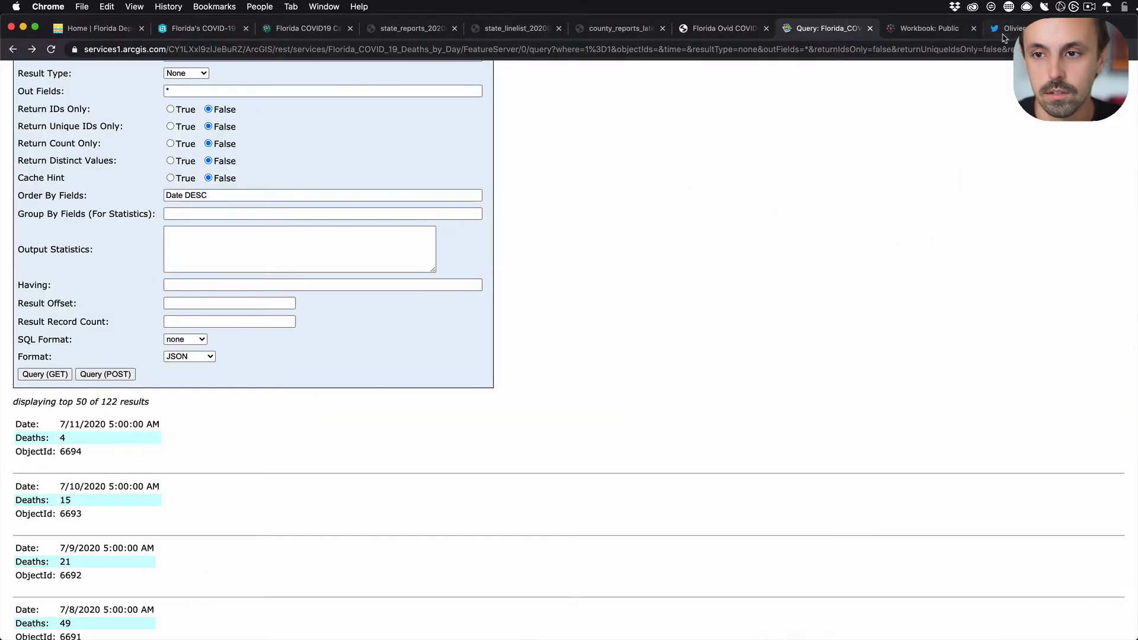
left_click(1004, 31)
key("Right")
key("Right")
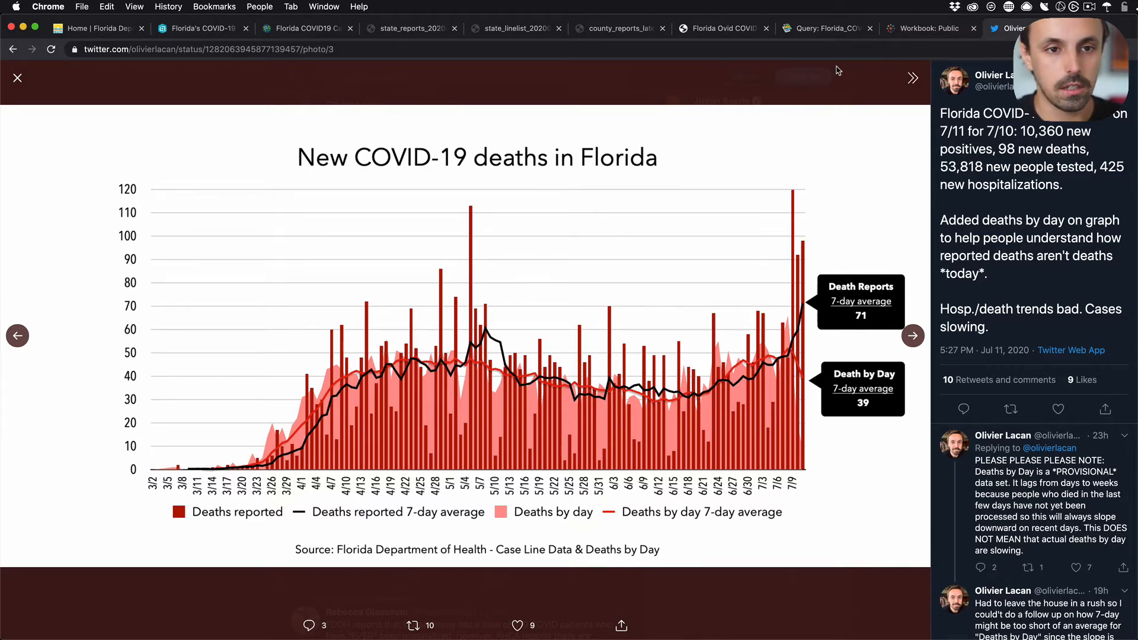
- Switch back to Numbers, open the deaths chart's data references, and check the plotted D DEATH range in the main table
key("super+Tab")
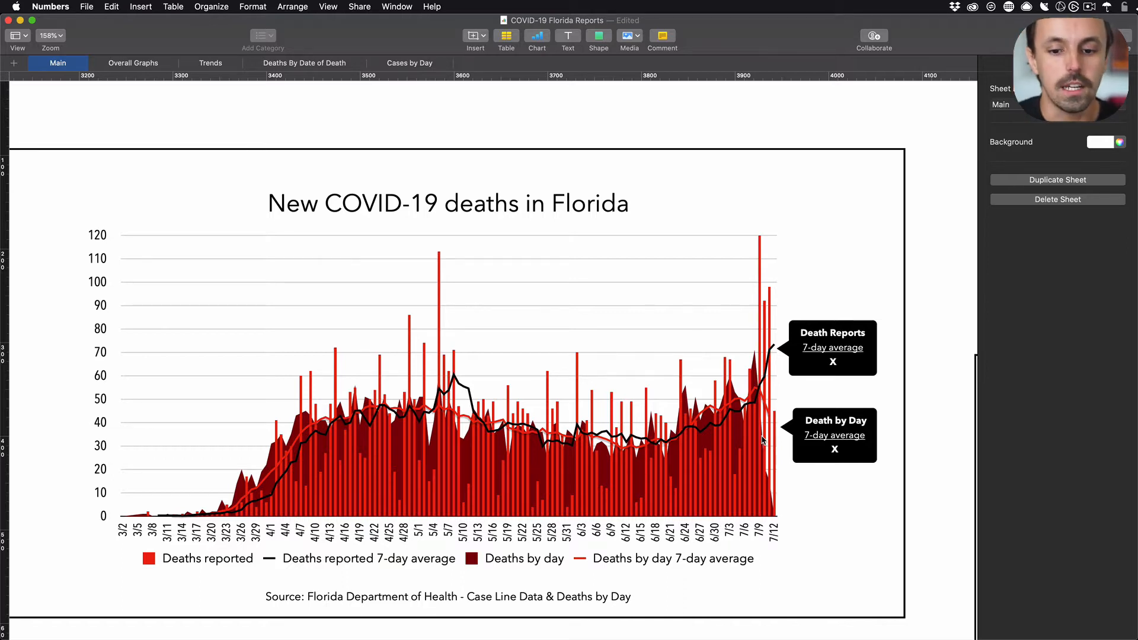
left_click(755, 402)
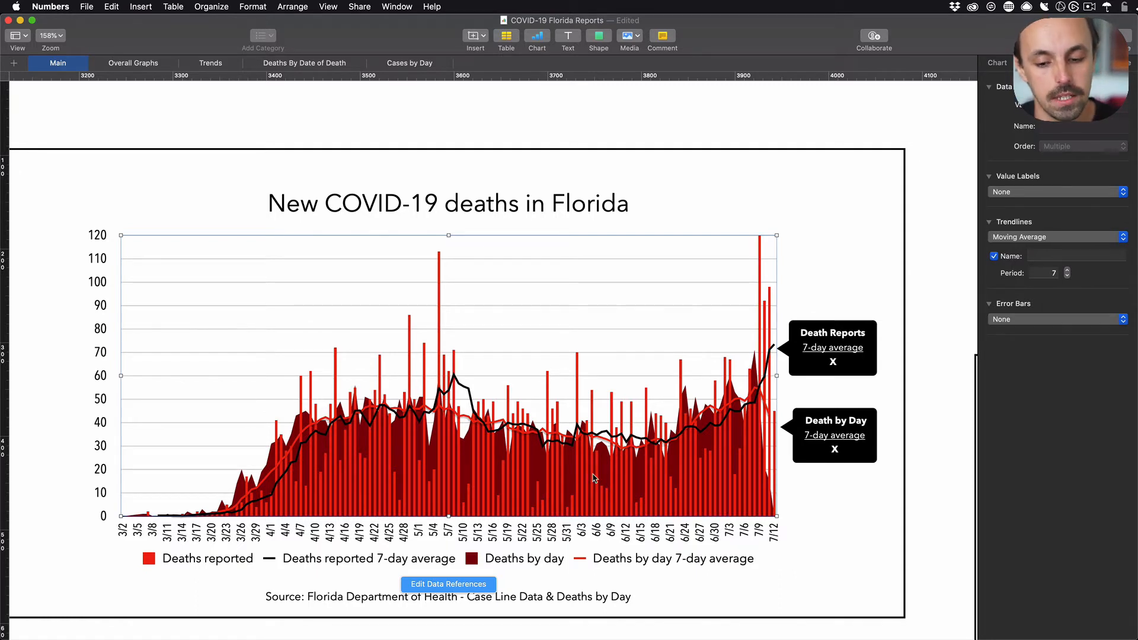
left_click(449, 584)
scroll(364, 540, "left", 15)
scroll(364, 540, "down", 10)
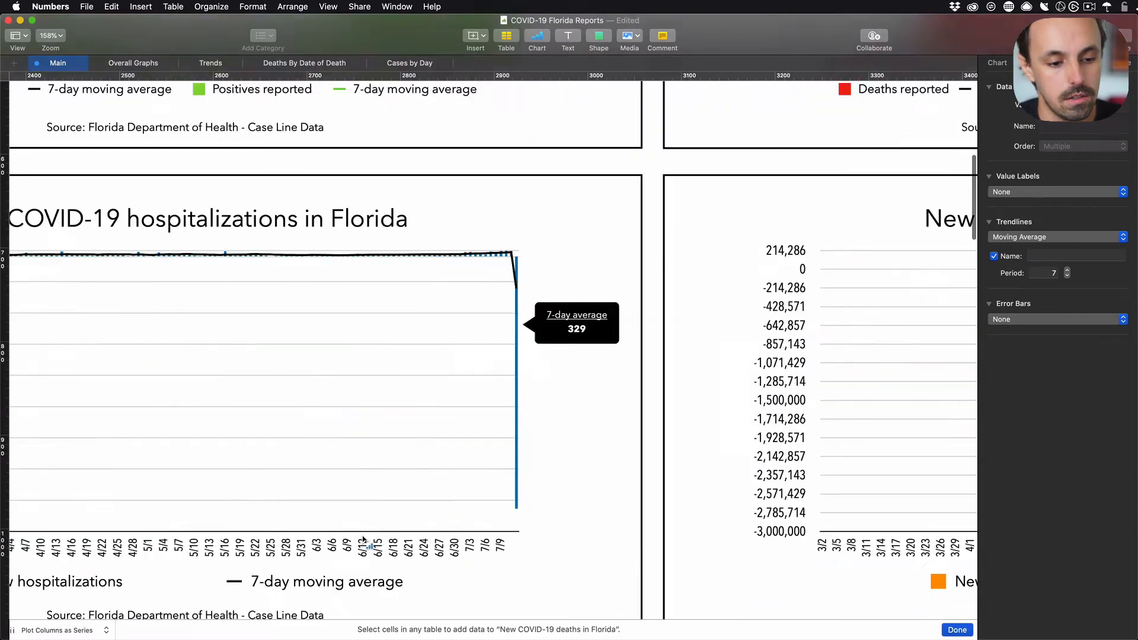
scroll(364, 539, "left", 15)
scroll(364, 540, "down", 20)
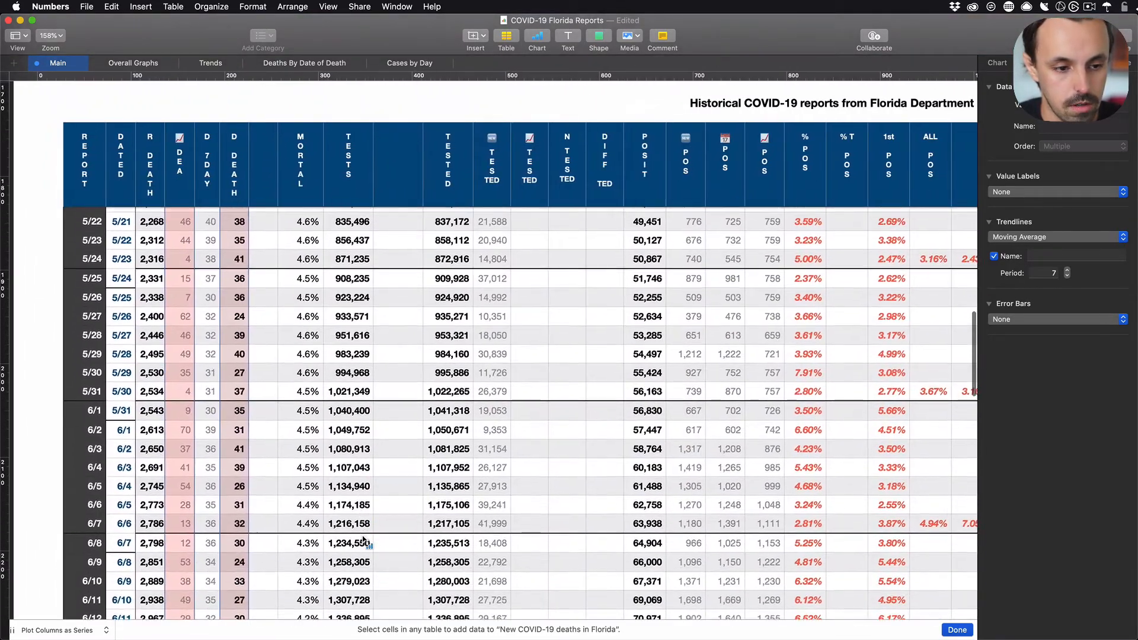
scroll(364, 539, "down", 5)
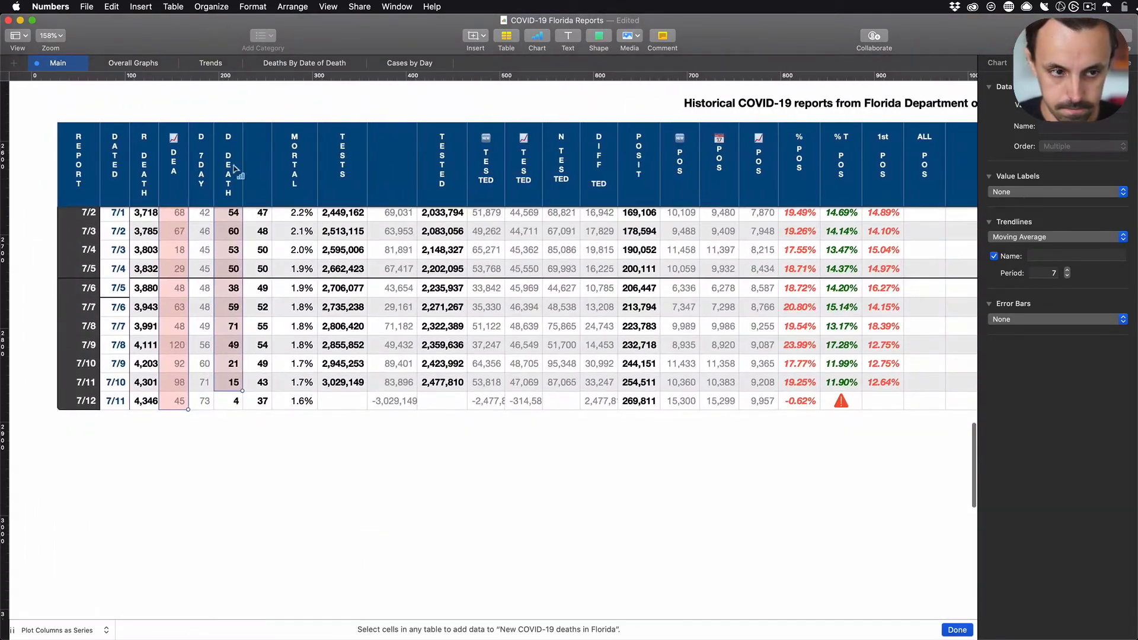
scroll(252, 320, "up", 20)
scroll(252, 320, "up", 20)
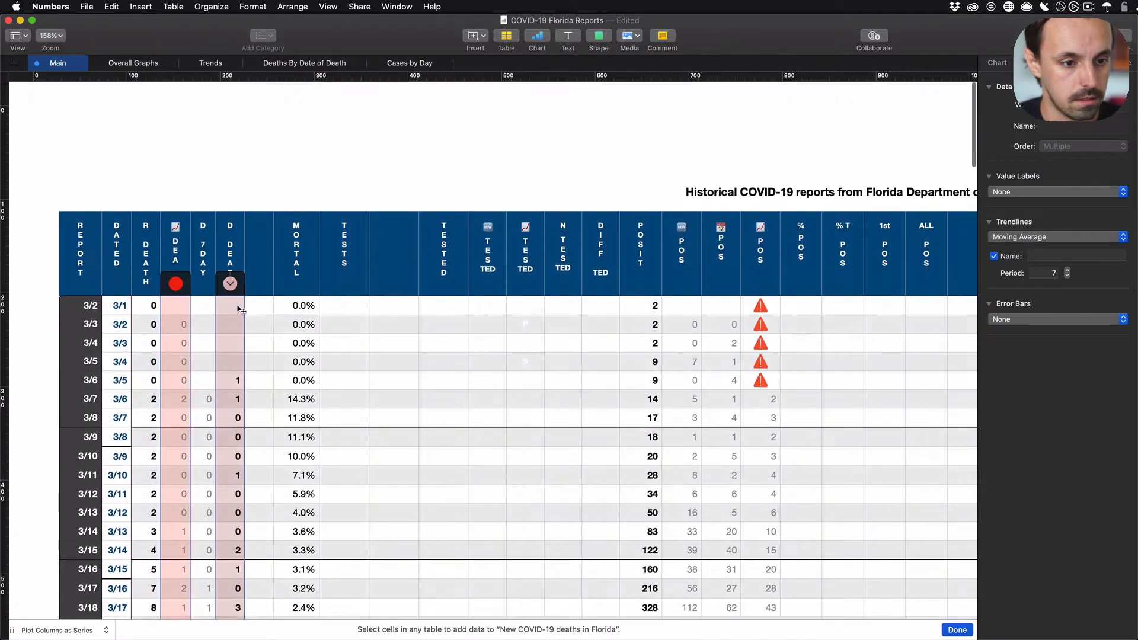
- Extend the Deaths by day series to all body cells in the D DEATH column and finish editing the data references
left_click(230, 283)
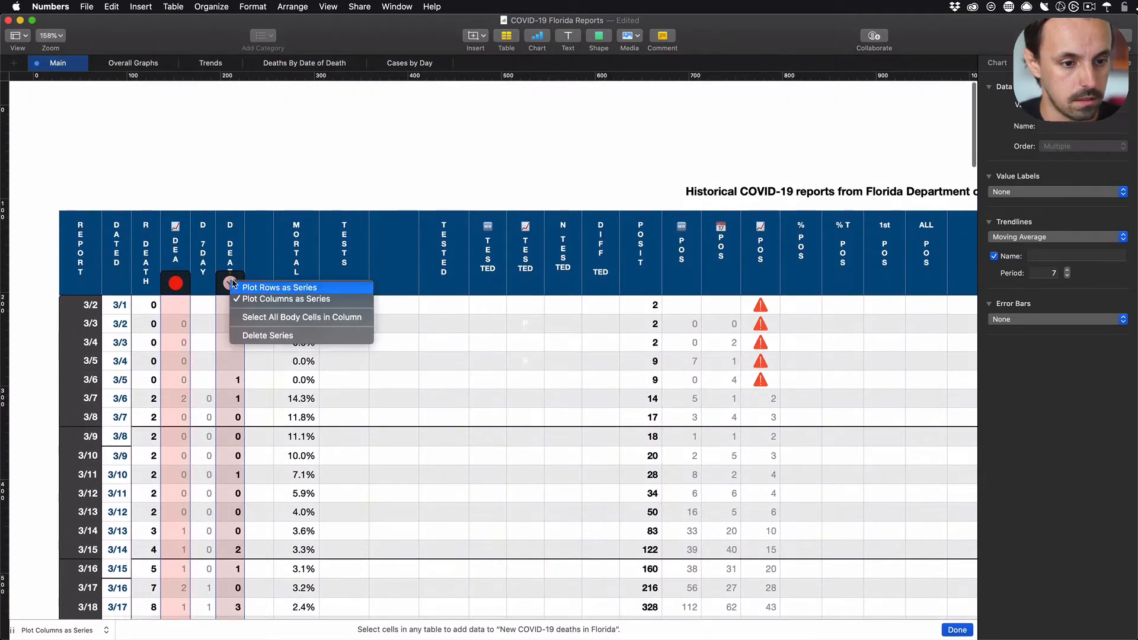
left_click(281, 299)
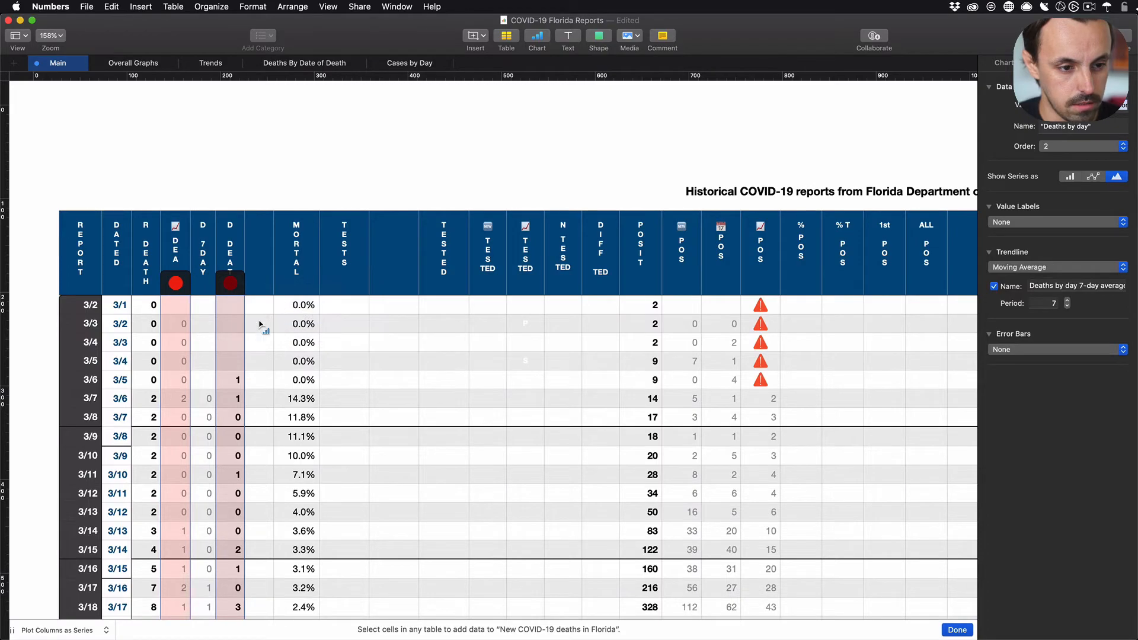
scroll(236, 419, "down", 20)
scroll(236, 419, "down", 5)
scroll(236, 420, "up", 20)
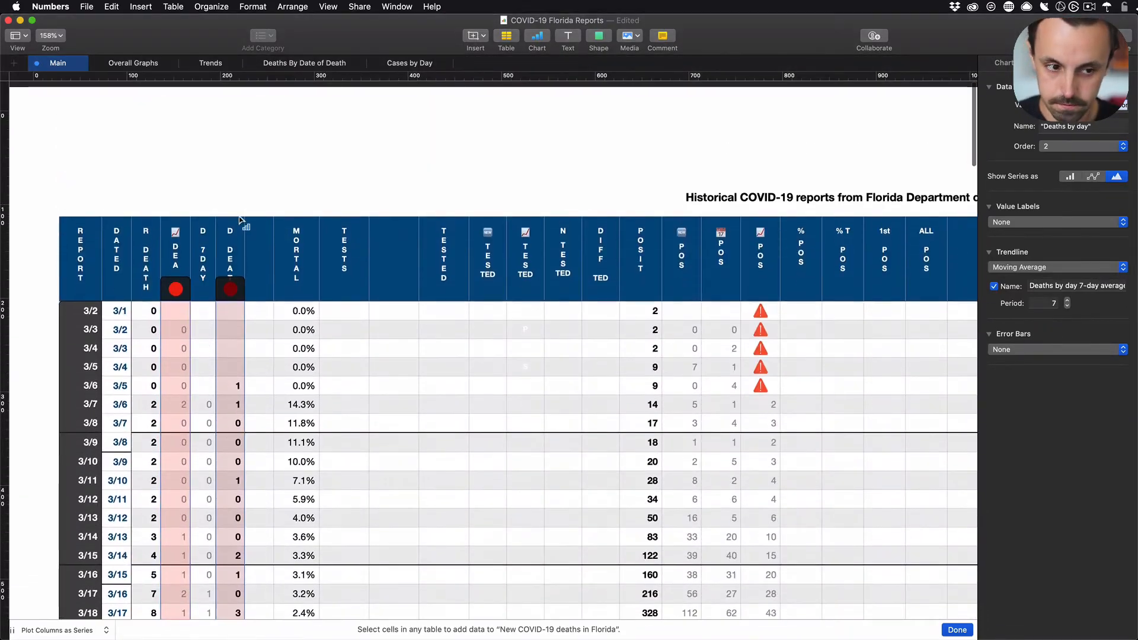
left_click(230, 284)
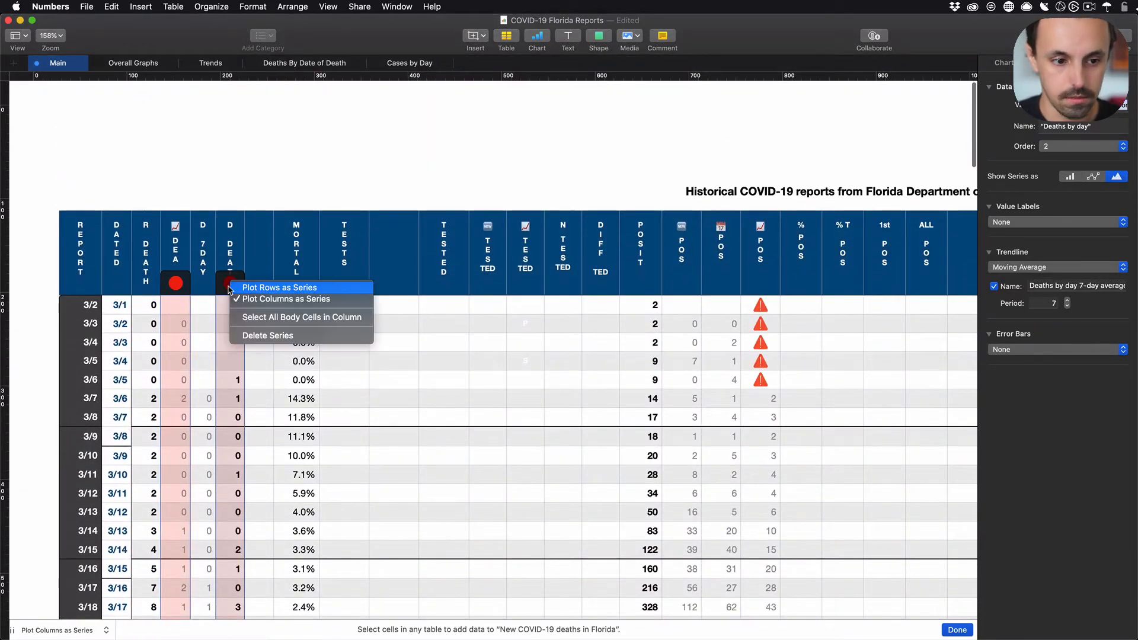
left_click(259, 318)
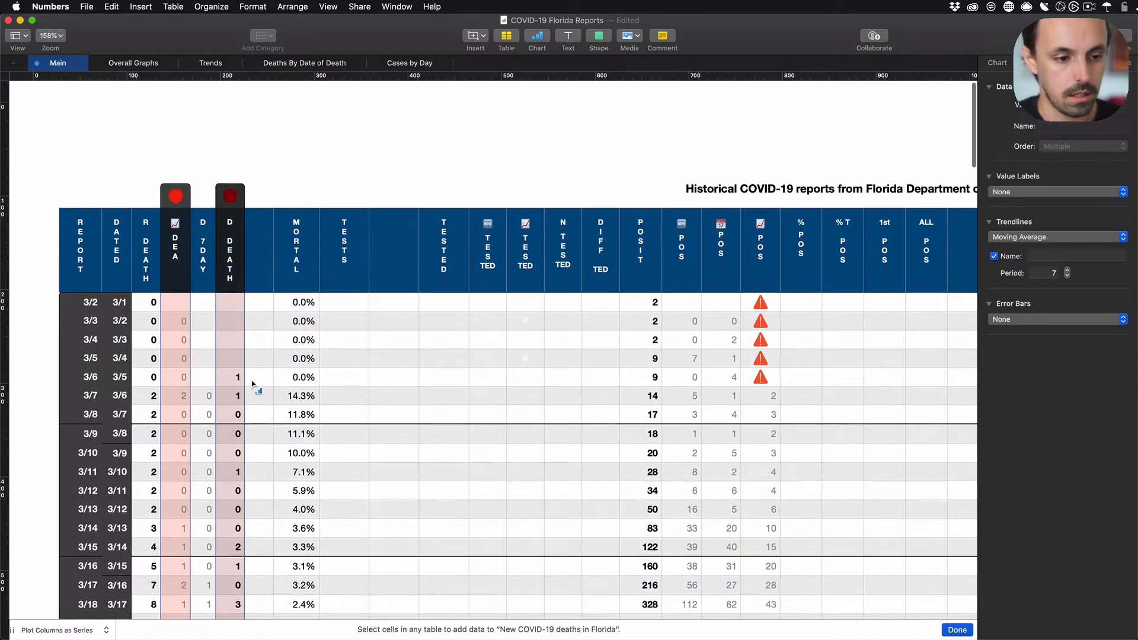
scroll(254, 374, "down", 15)
scroll(255, 385, "down", 5)
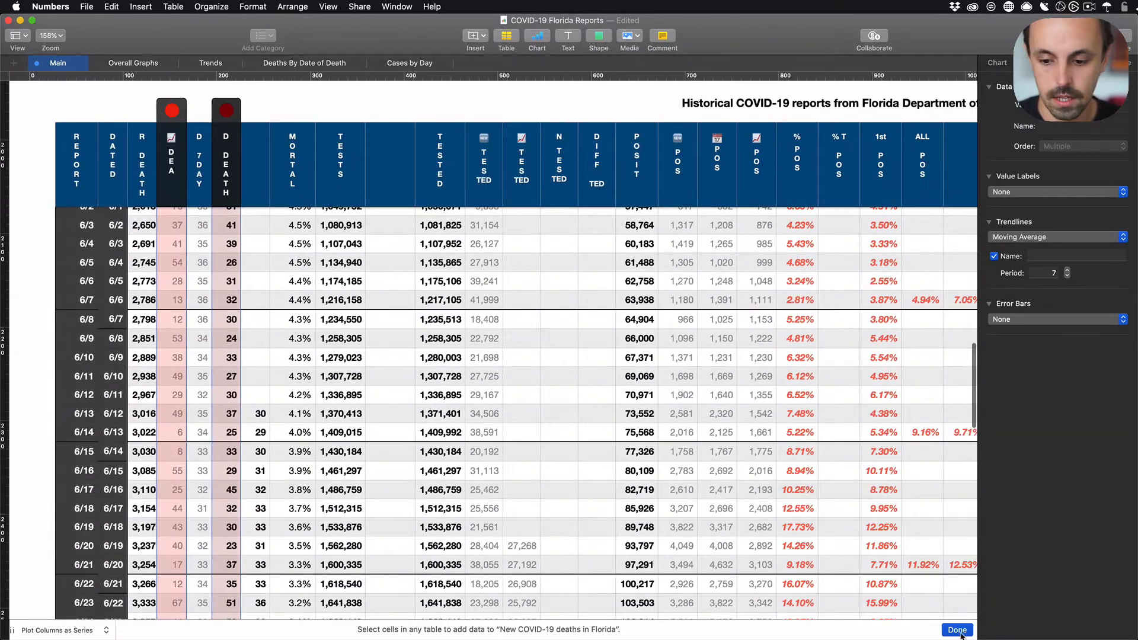
- Examine the New COVID-19 deaths in Florida chart's curves, date axis and legend after the series range change
scroll(876, 520, "right", 10)
scroll(877, 521, "up", 3)
scroll(875, 516, "right", 20)
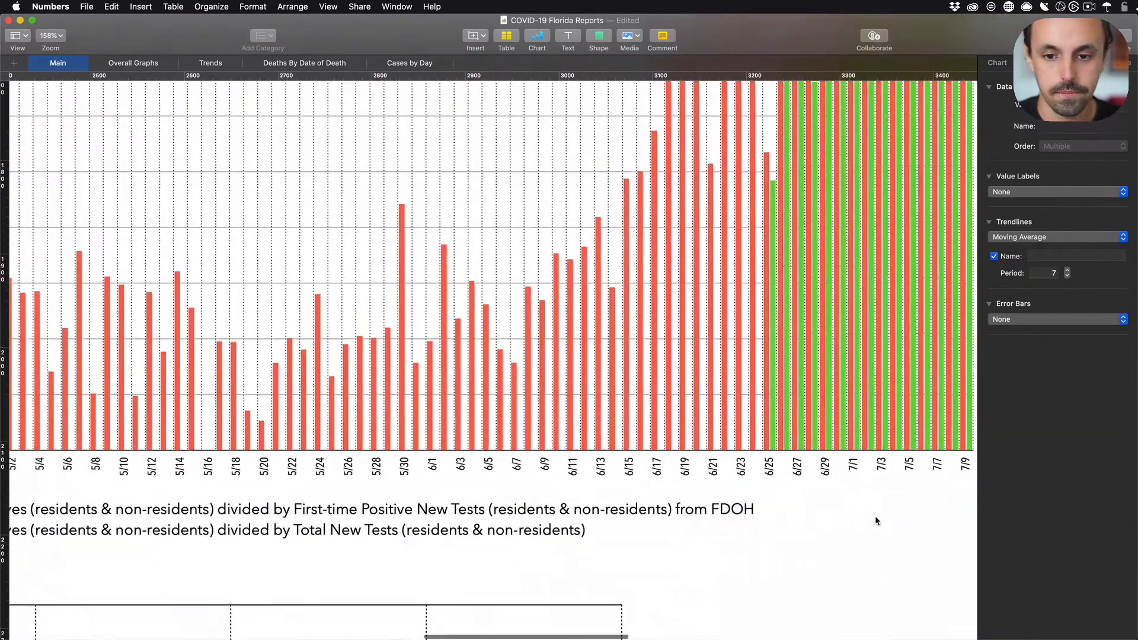
scroll(875, 516, "up", 5)
scroll(876, 521, "up", 20)
scroll(876, 521, "right", 10)
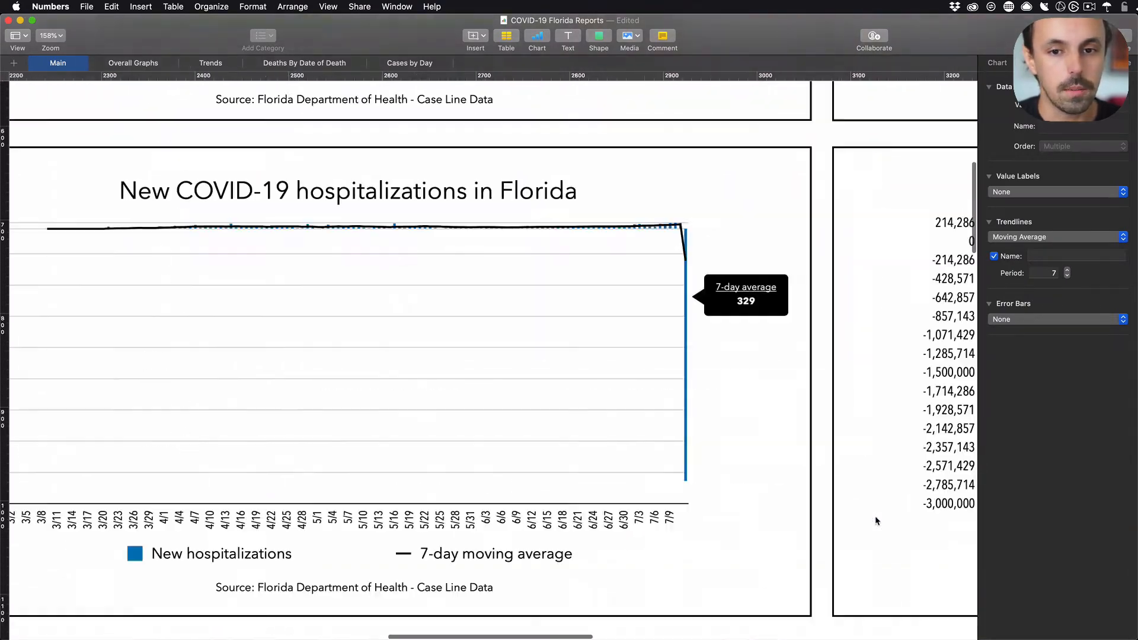
scroll(878, 520, "left", 3)
scroll(878, 521, "down", 2)
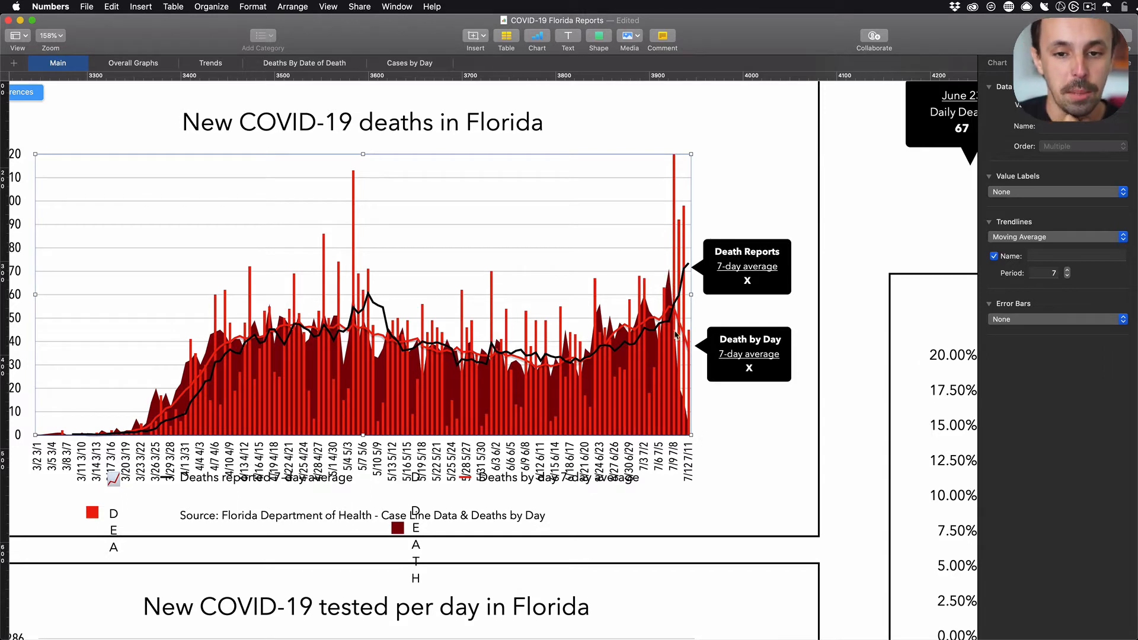
left_click(845, 392)
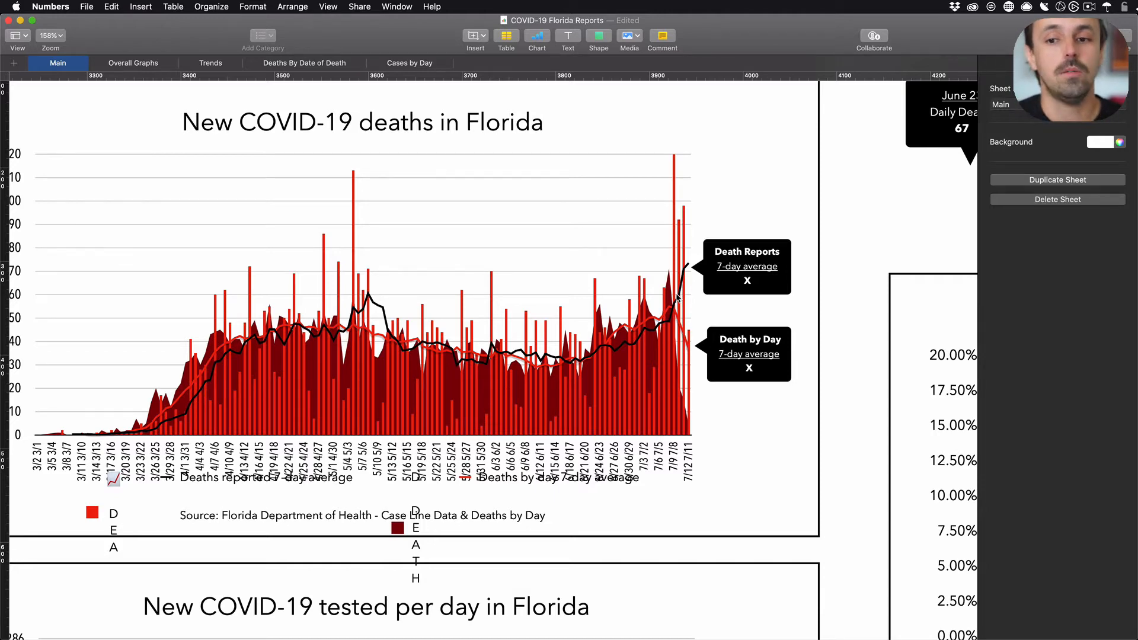
scroll(678, 299, "left", 5)
scroll(678, 299, "up", 1)
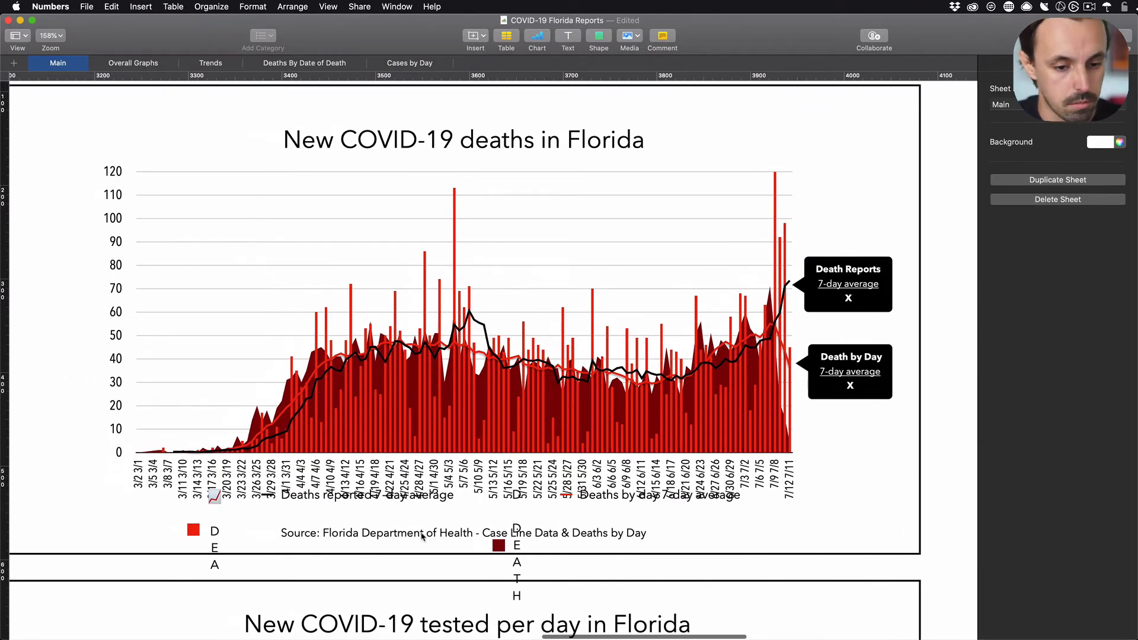
- Undo the series range change on the deaths chart and open its data references for editing
left_click(820, 474)
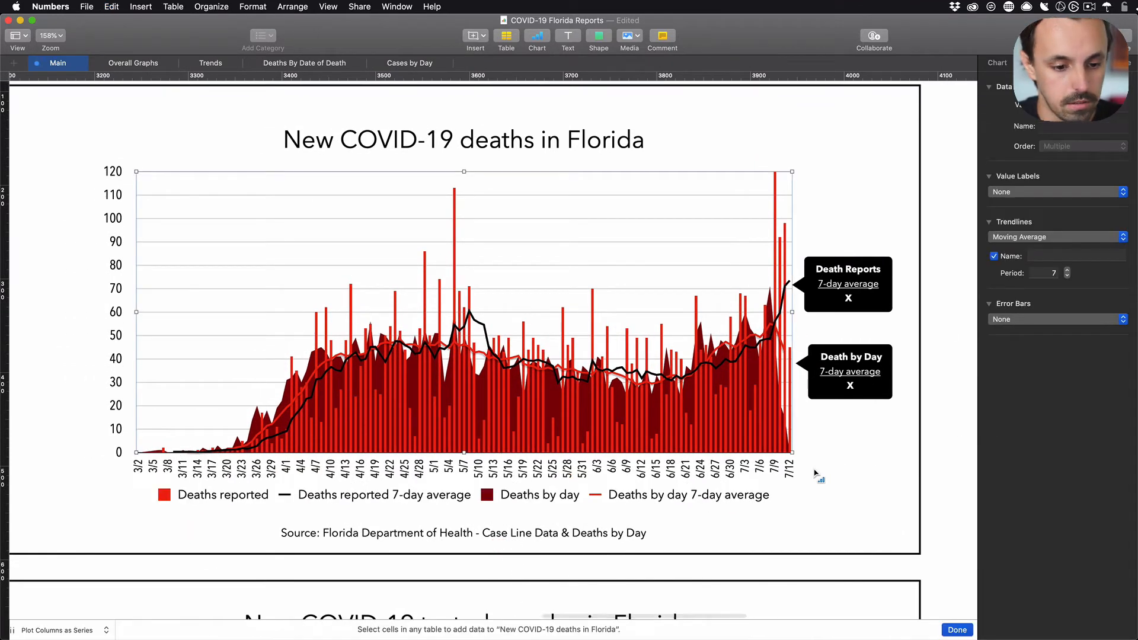
left_click(261, 501)
scroll(557, 476, "left", 10)
scroll(558, 476, "down", 3)
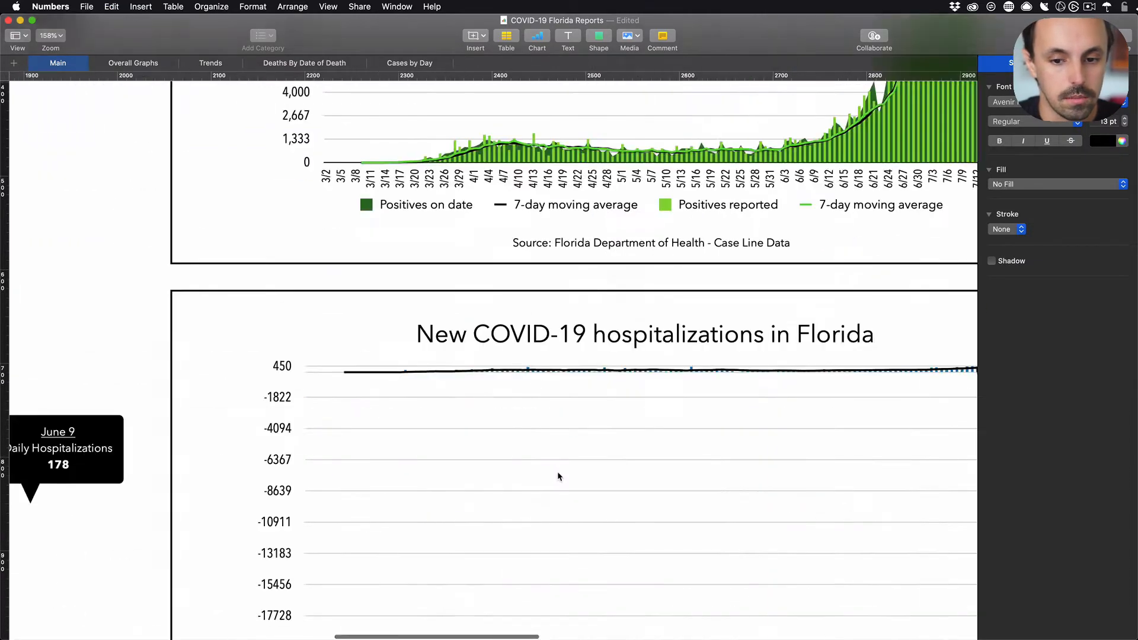
scroll(558, 473, "right", 10)
scroll(558, 473, "up", 1)
left_click(641, 428)
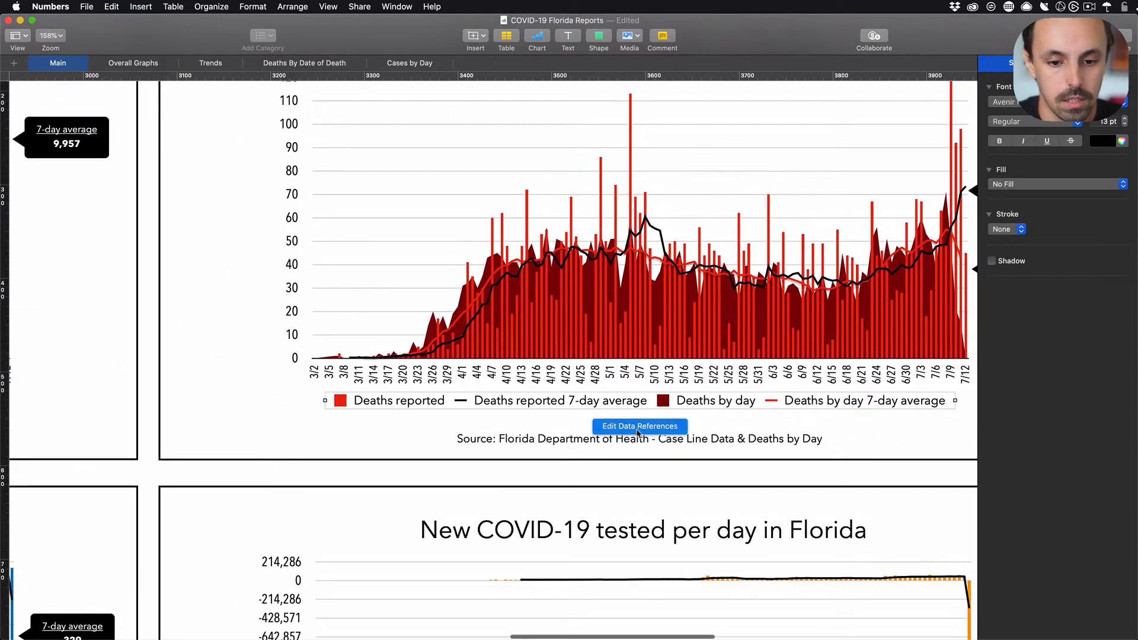
- Extend the deaths chart's Deaths by day series through the 7/12 row of the D DEATH column and finish editing the data references
scroll(297, 474, "left", 10)
scroll(298, 474, "down", 15)
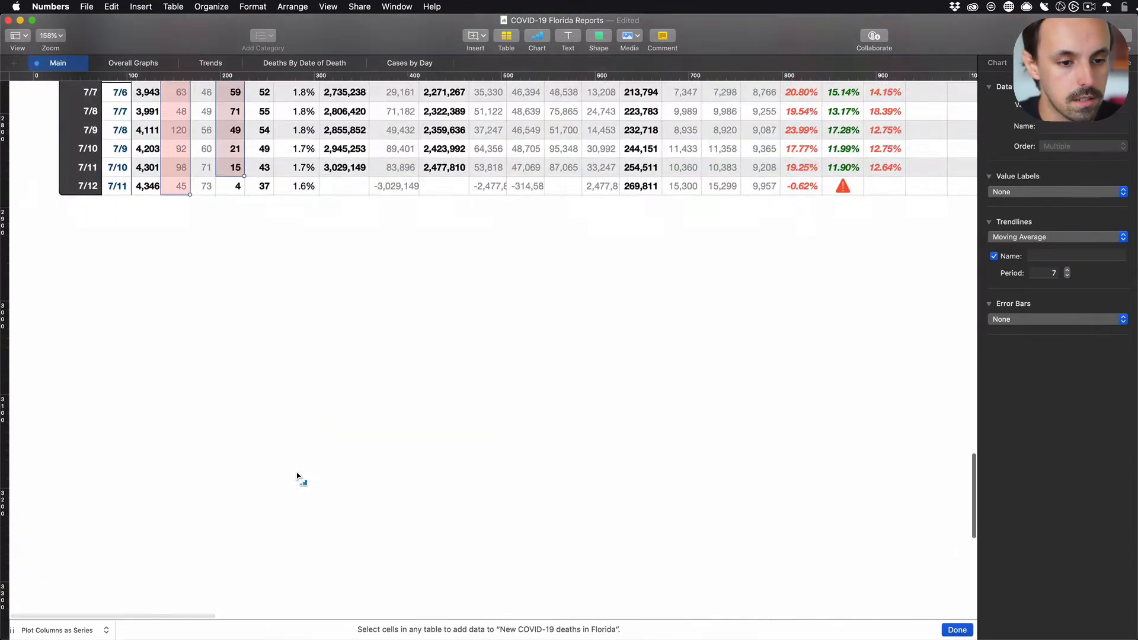
scroll(298, 477, "up", 2)
left_click_drag(244, 352, 245, 368)
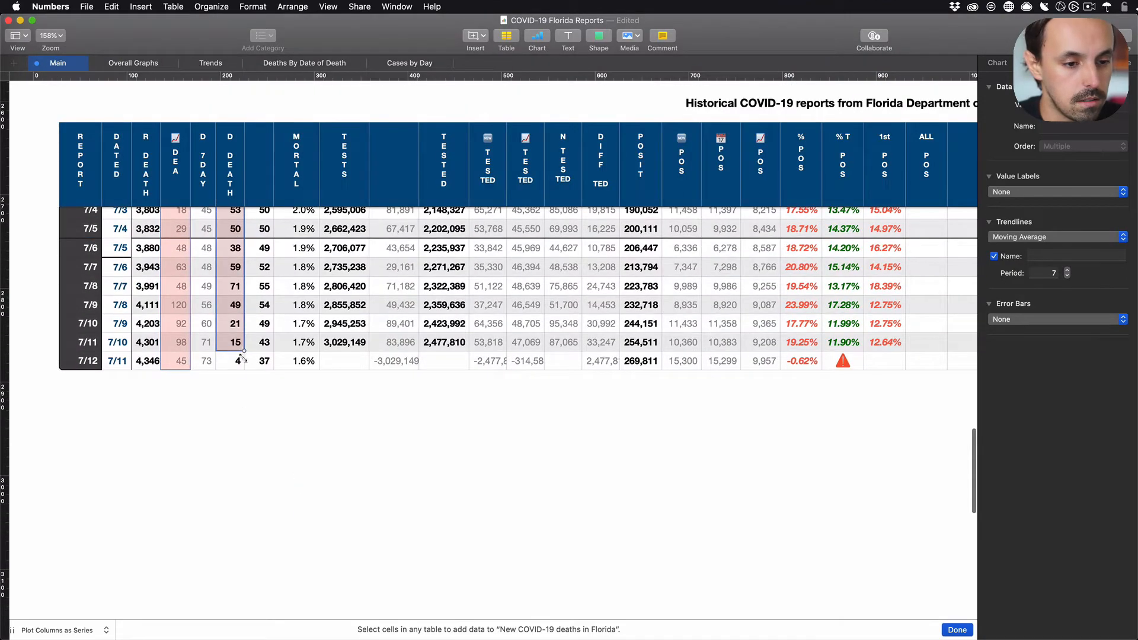
left_click(958, 629)
- Return to the deaths chart and open the X placeholder in the Death Reports callout for editing
scroll(784, 453, "right", 15)
scroll(784, 453, "up", 10)
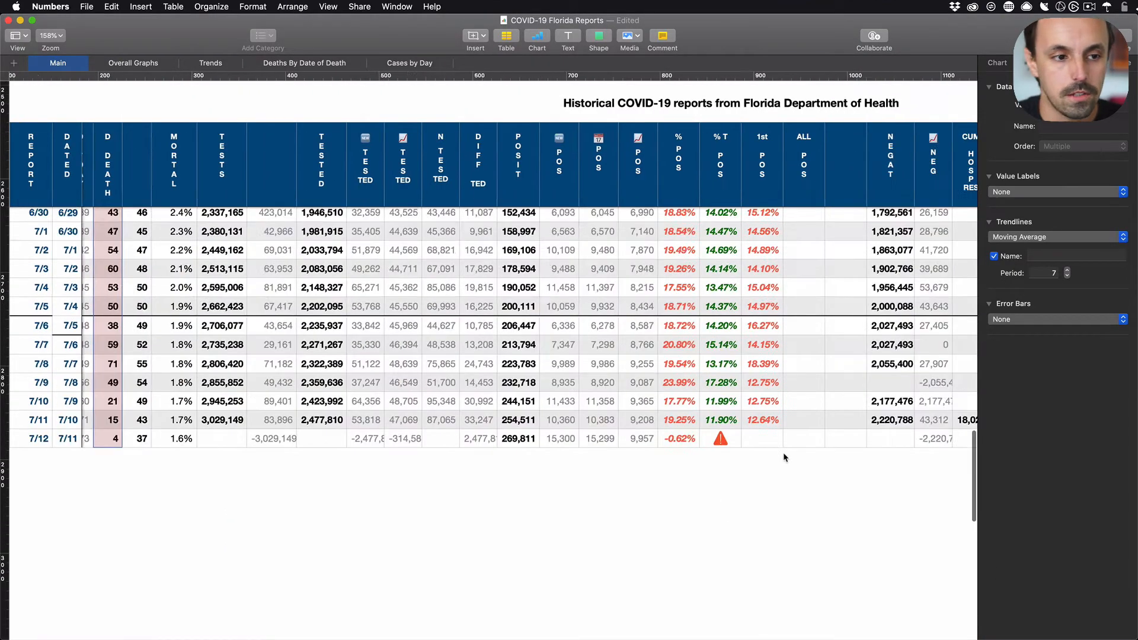
scroll(783, 453, "right", 15)
scroll(784, 453, "up", 12)
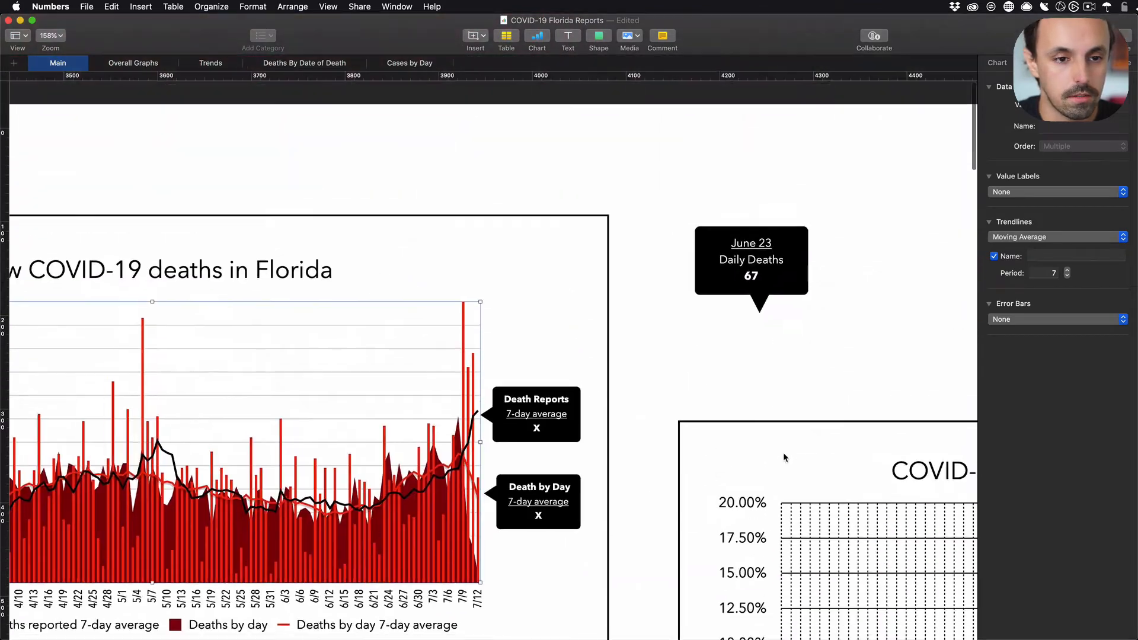
scroll(783, 453, "left", 5)
scroll(783, 453, "down", 4)
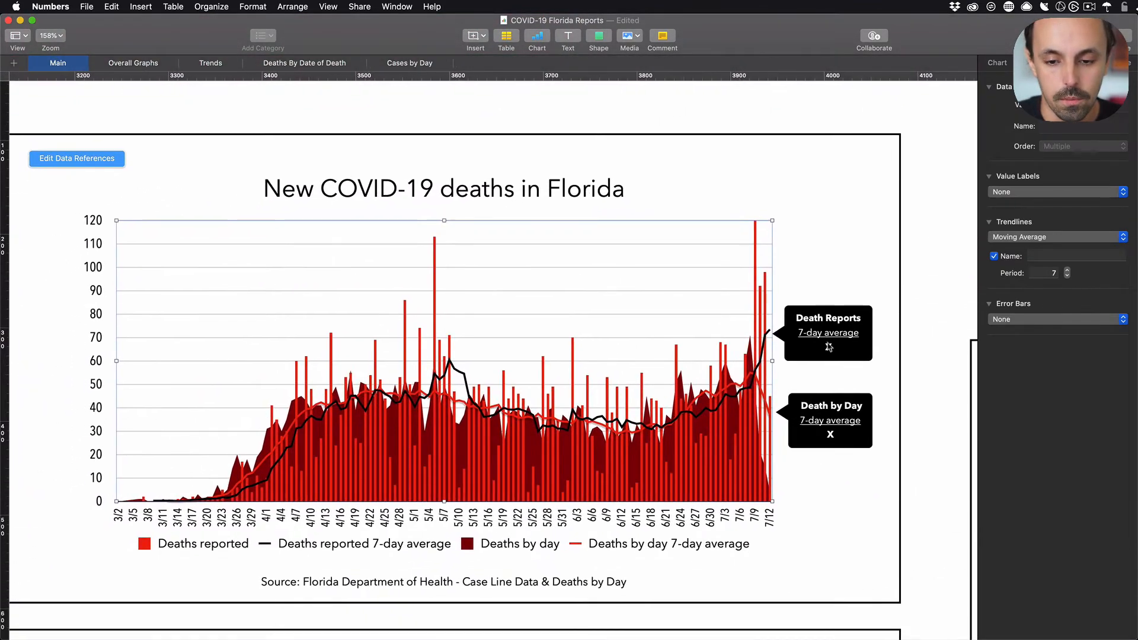
left_click(829, 352)
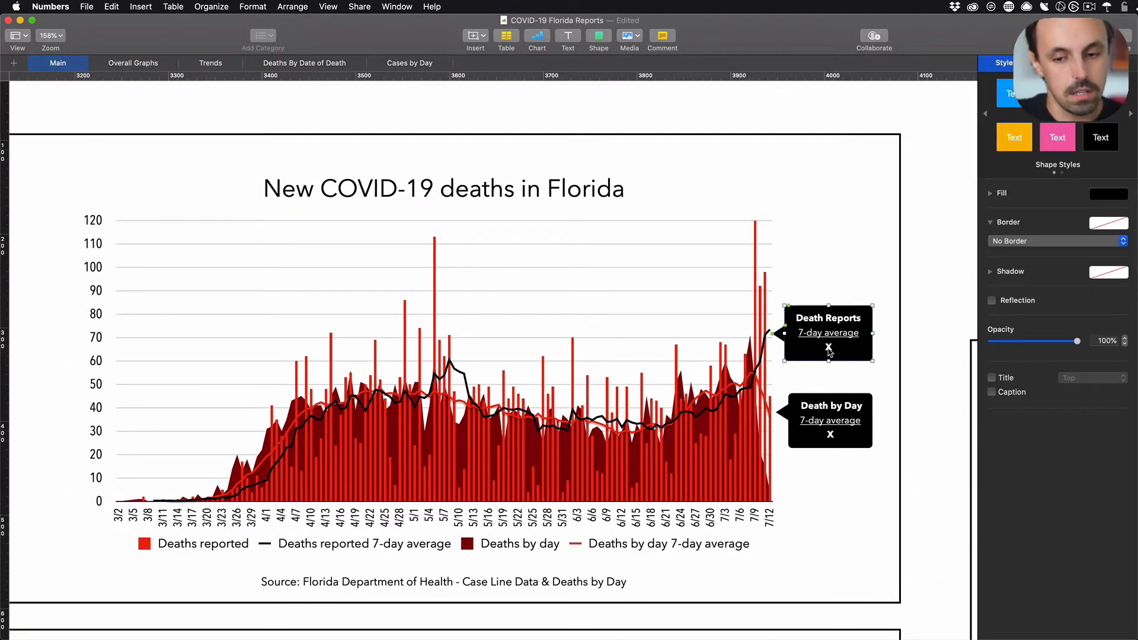
double_click(830, 351)
scroll(561, 450, "down", 1)
scroll(561, 450, "left", 1)
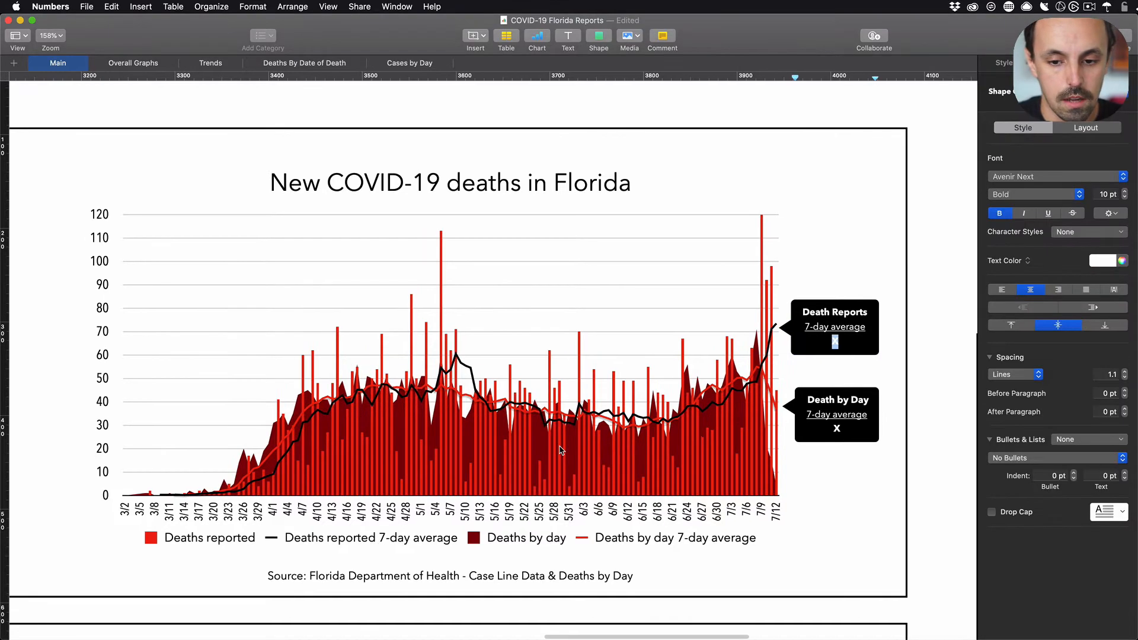
- Look up the D 7DAY value and its average formula for the 7/12 row in the historical reports table
scroll(561, 451, "down", 15)
scroll(562, 451, "left", 15)
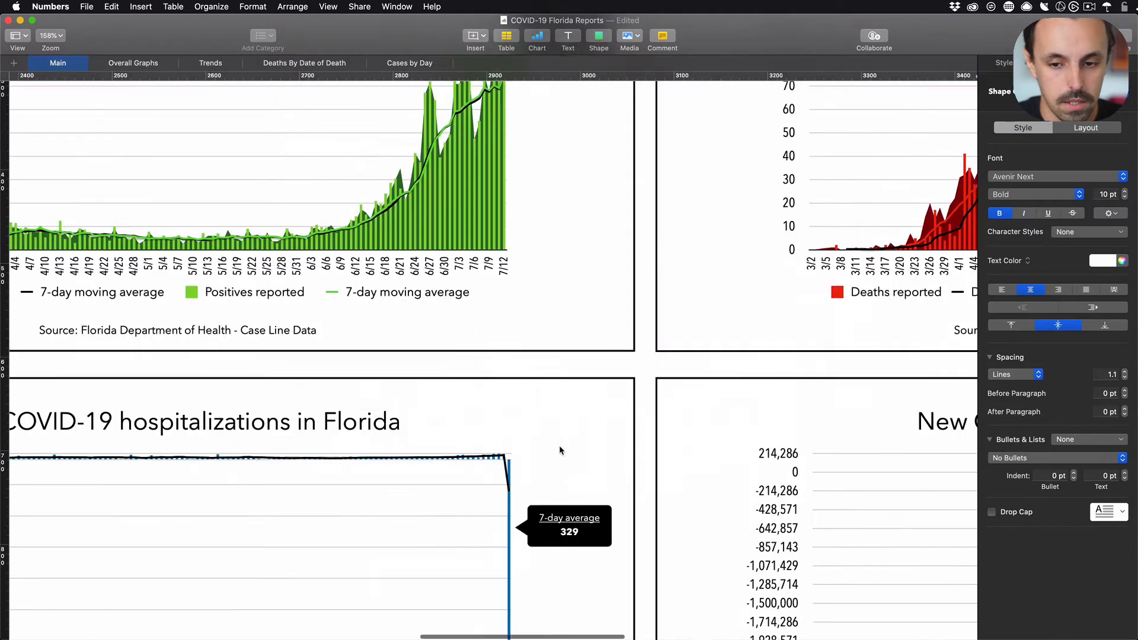
scroll(560, 449, "down", 15)
scroll(559, 449, "left", 15)
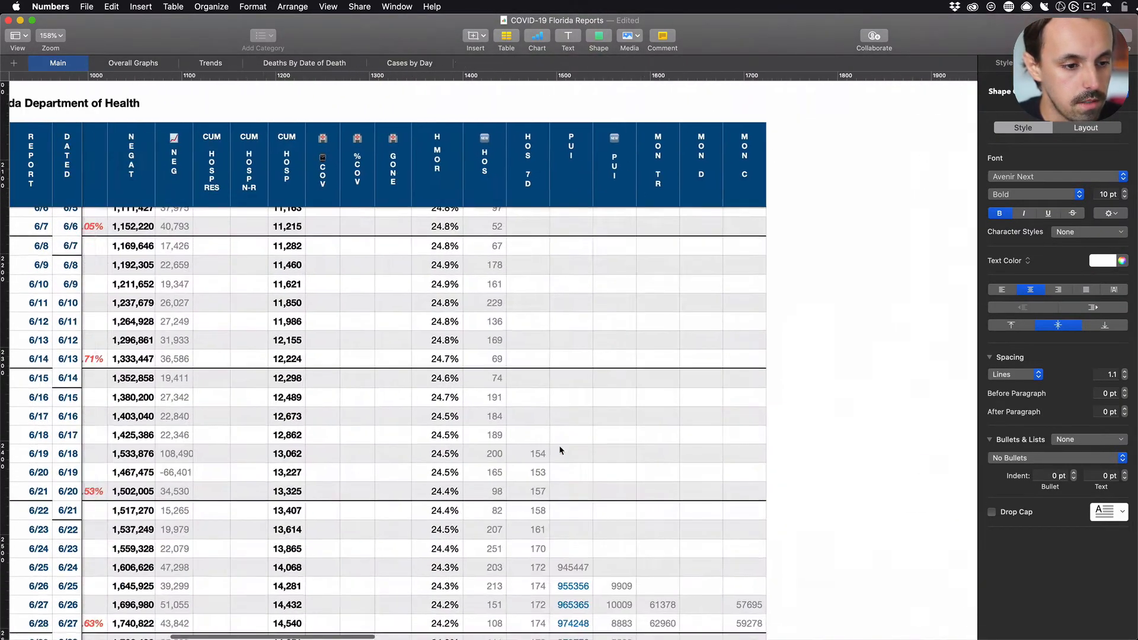
scroll(560, 446, "up", 10)
scroll(560, 446, "right", 1)
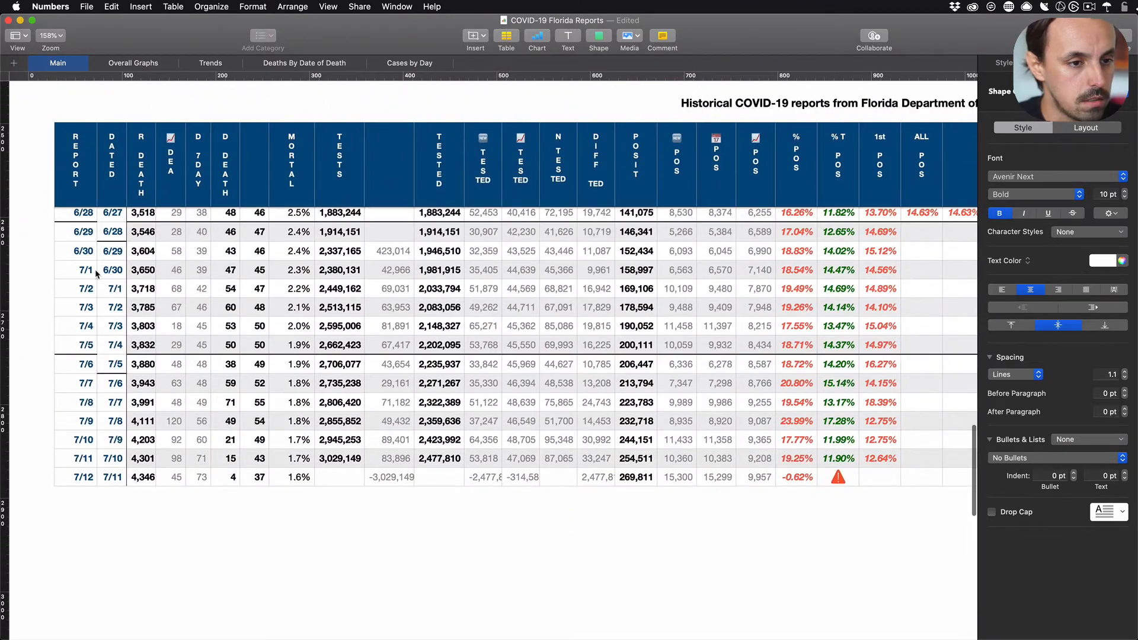
left_click(199, 168)
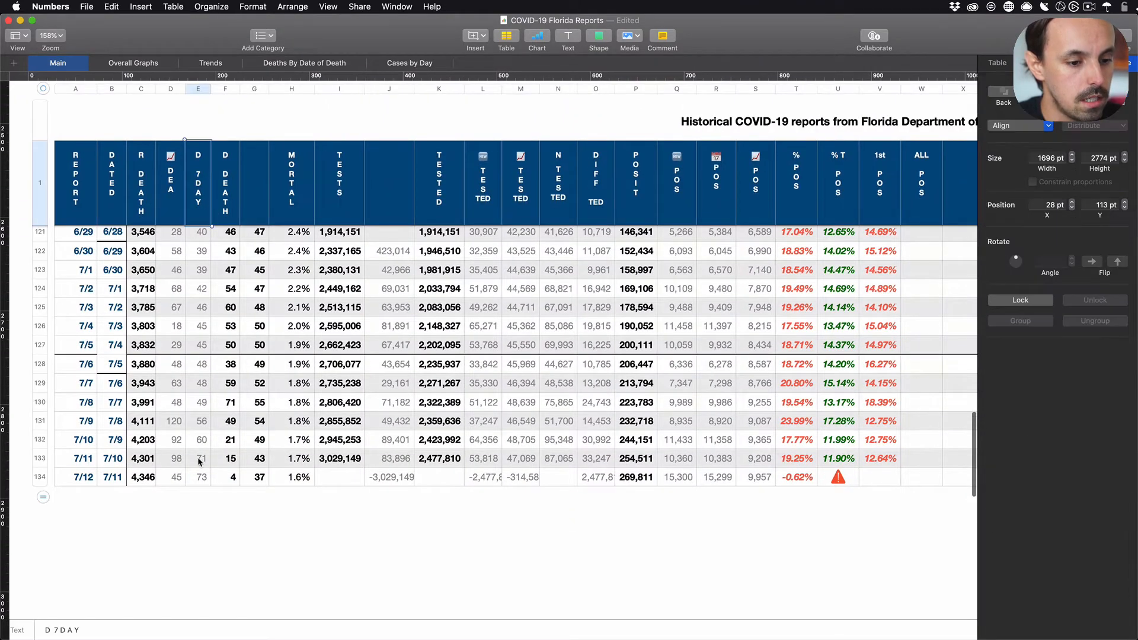
double_click(202, 481)
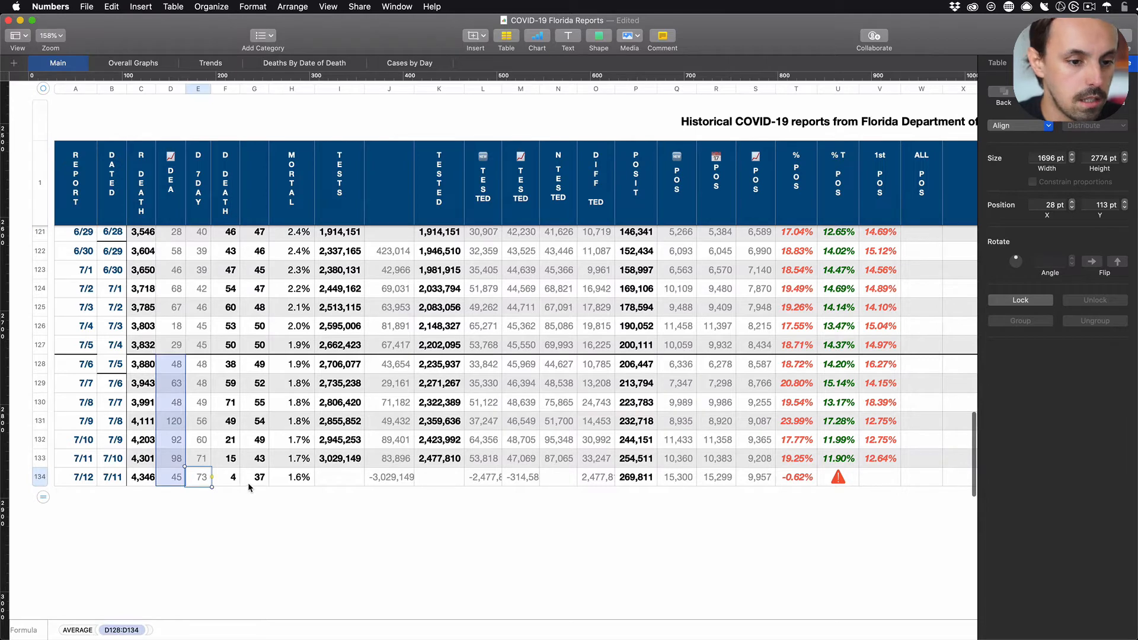
- Title the blank header beside D DEATH "D DEA 7" and check the average formula in that column's 7/12 row
left_click(256, 196)
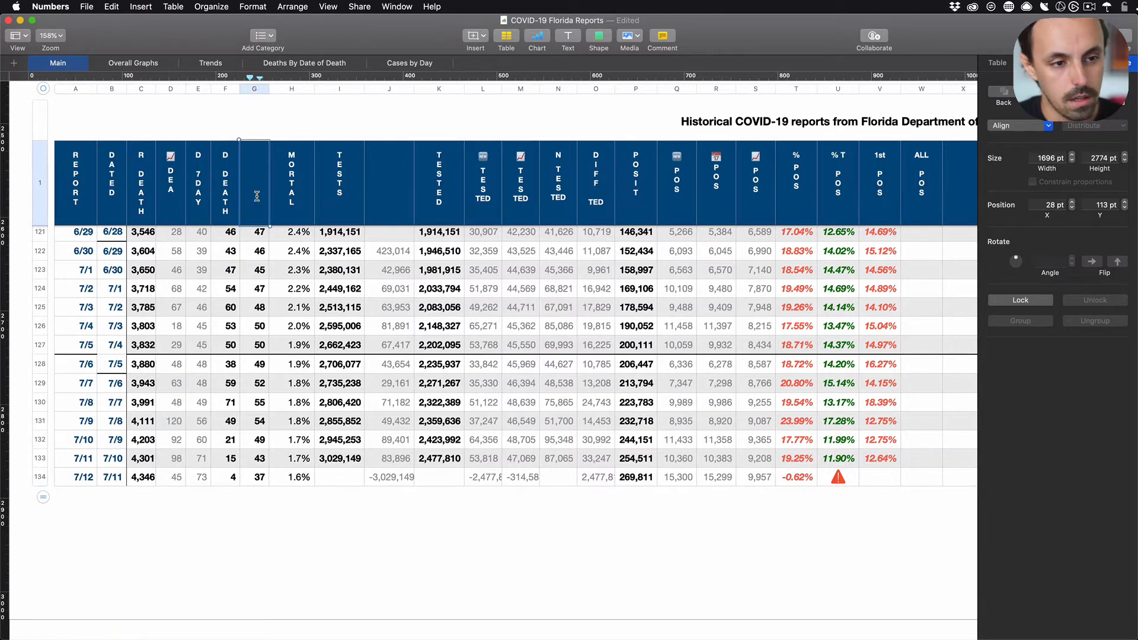
type("D DEA 7")
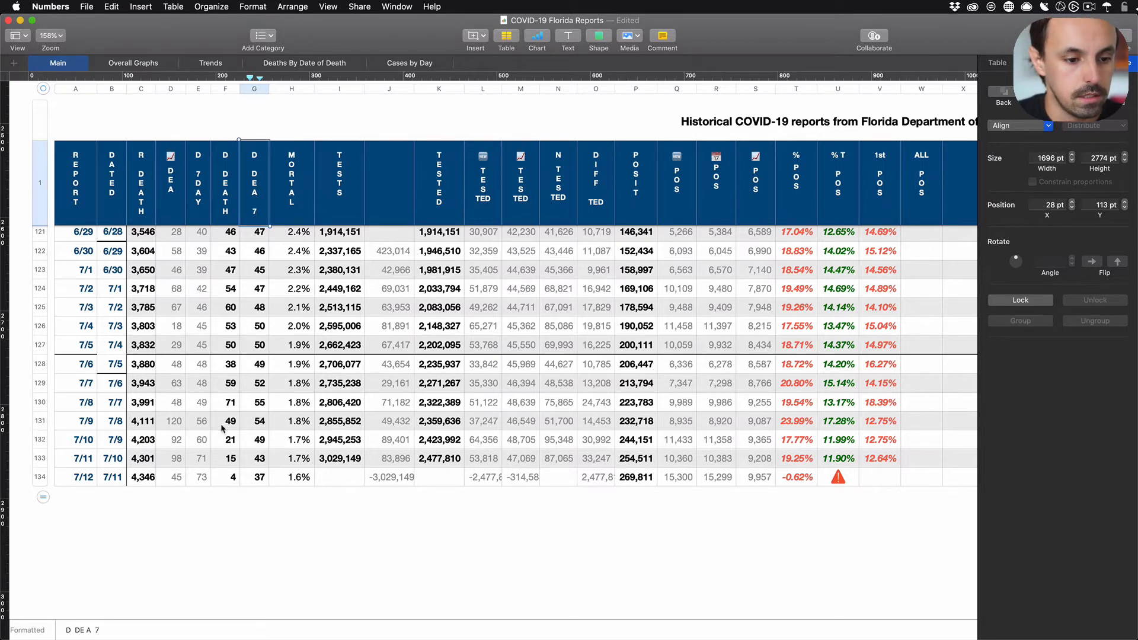
left_click(259, 478)
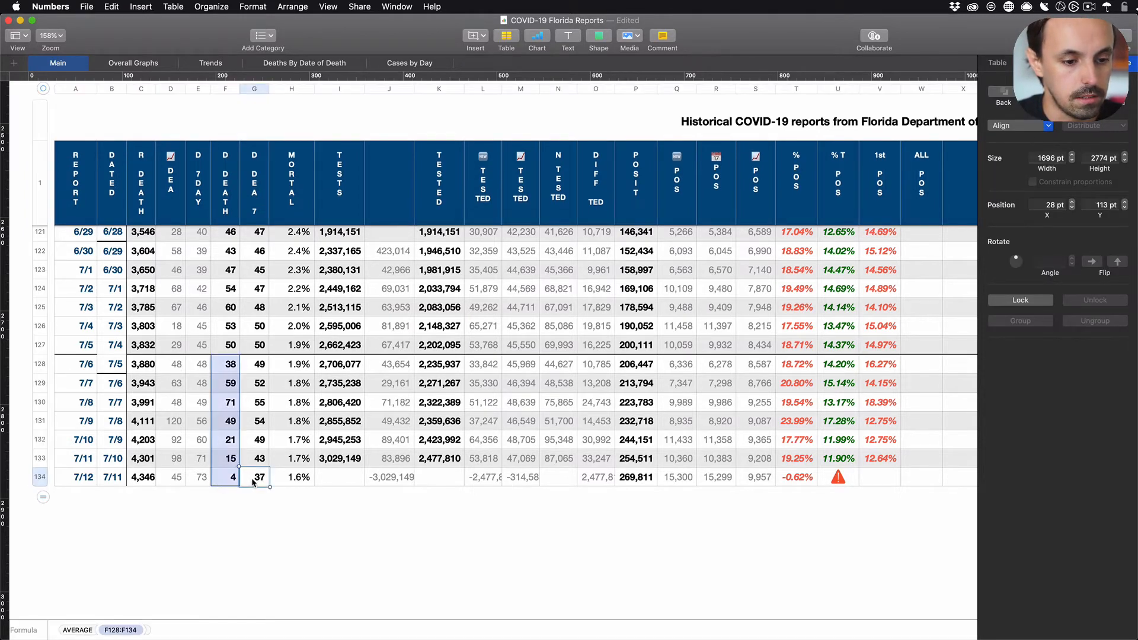
double_click(253, 482)
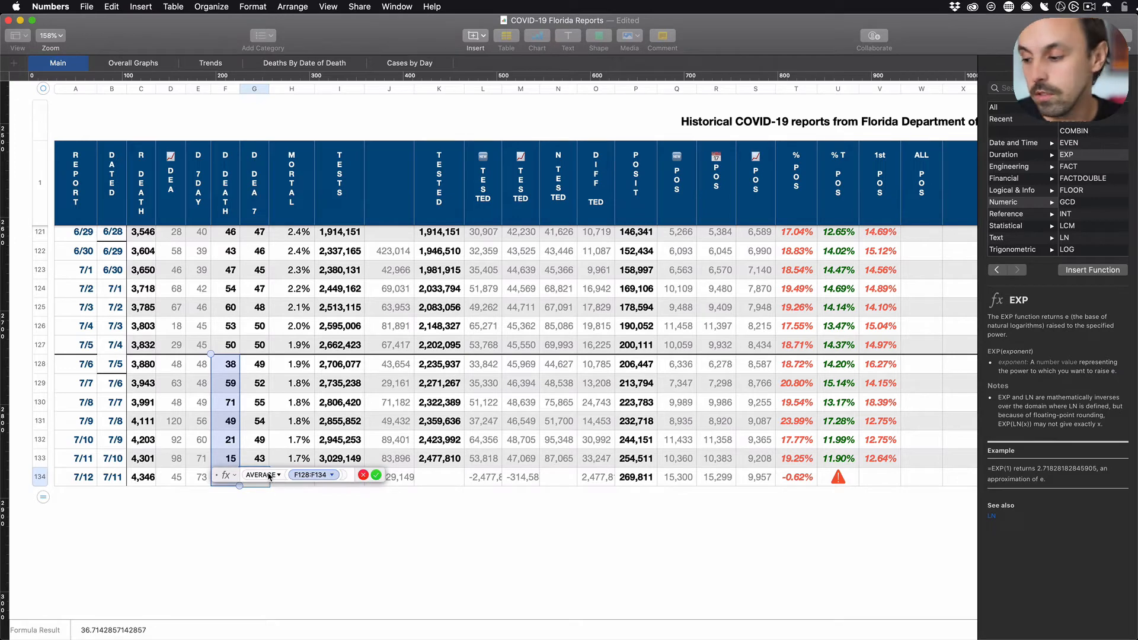
key("Return")
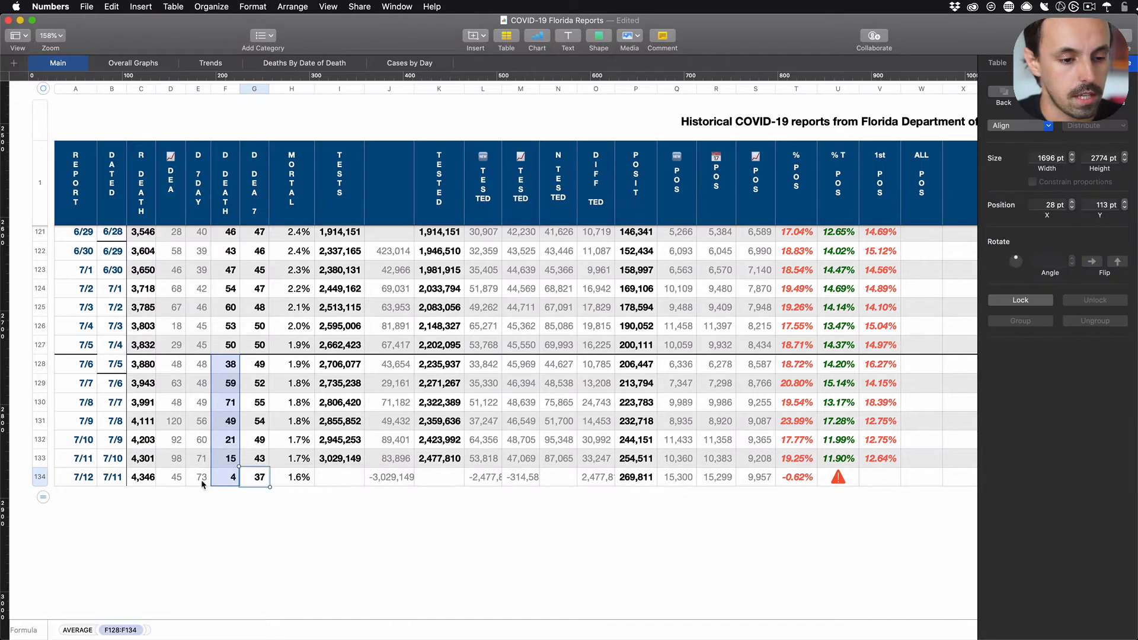
- Copy the 7/12 D 7DAY cell and replace the X in the deaths chart's Death Reports callout with 73
left_click(202, 480)
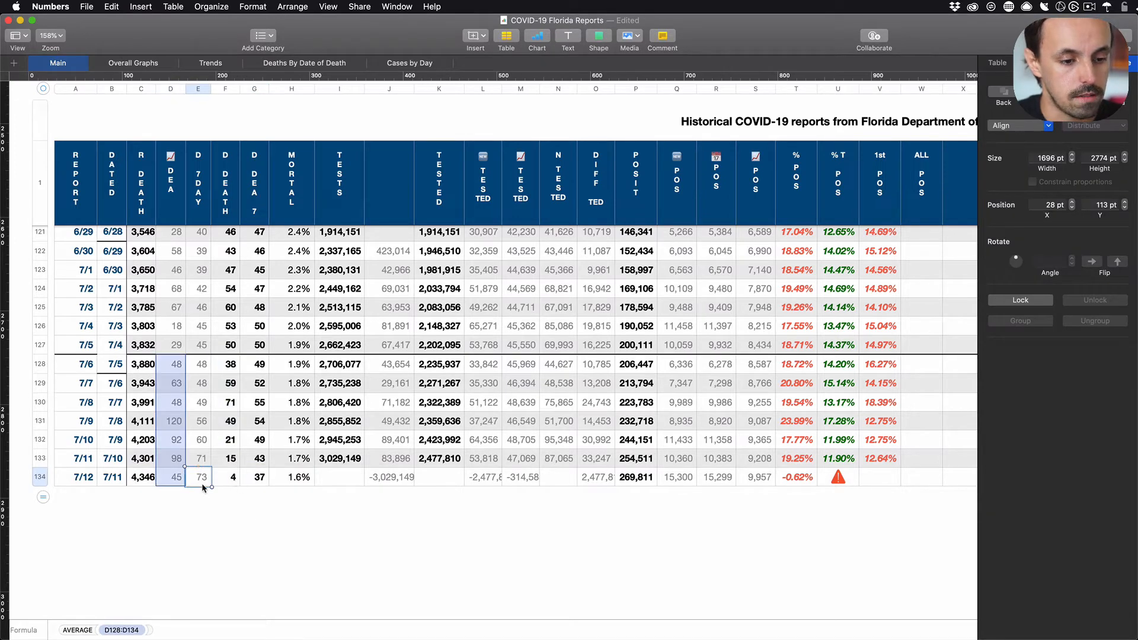
key("super+c")
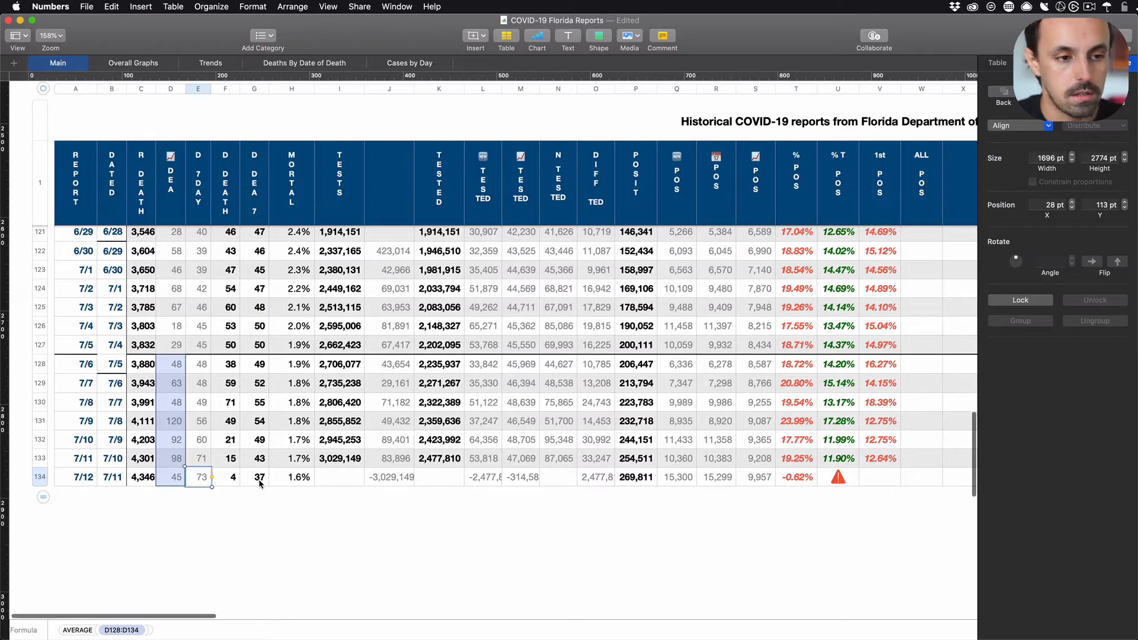
scroll(478, 258, "right", 1)
scroll(477, 259, "up", 1)
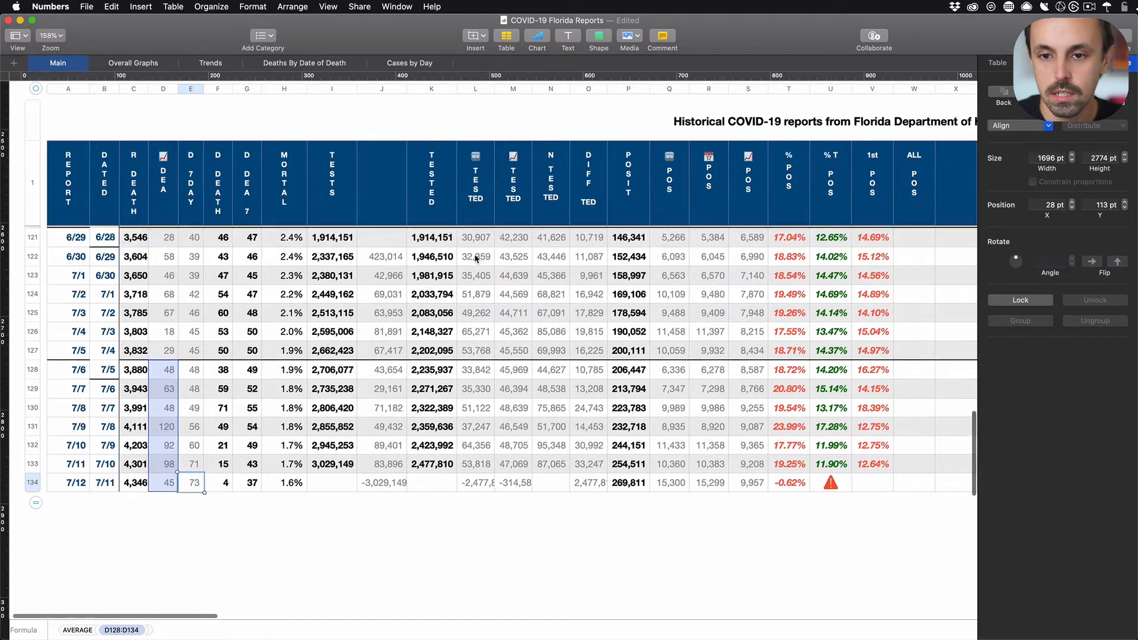
scroll(476, 259, "up", 15)
scroll(476, 259, "right", 20)
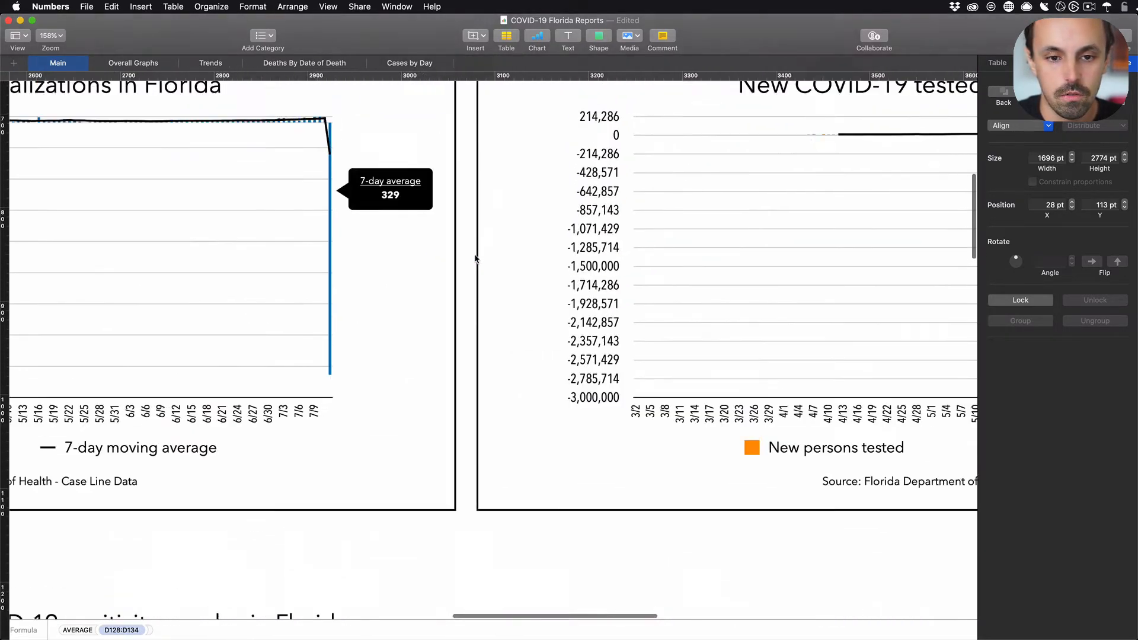
scroll(476, 258, "up", 10)
scroll(476, 259, "left", 3)
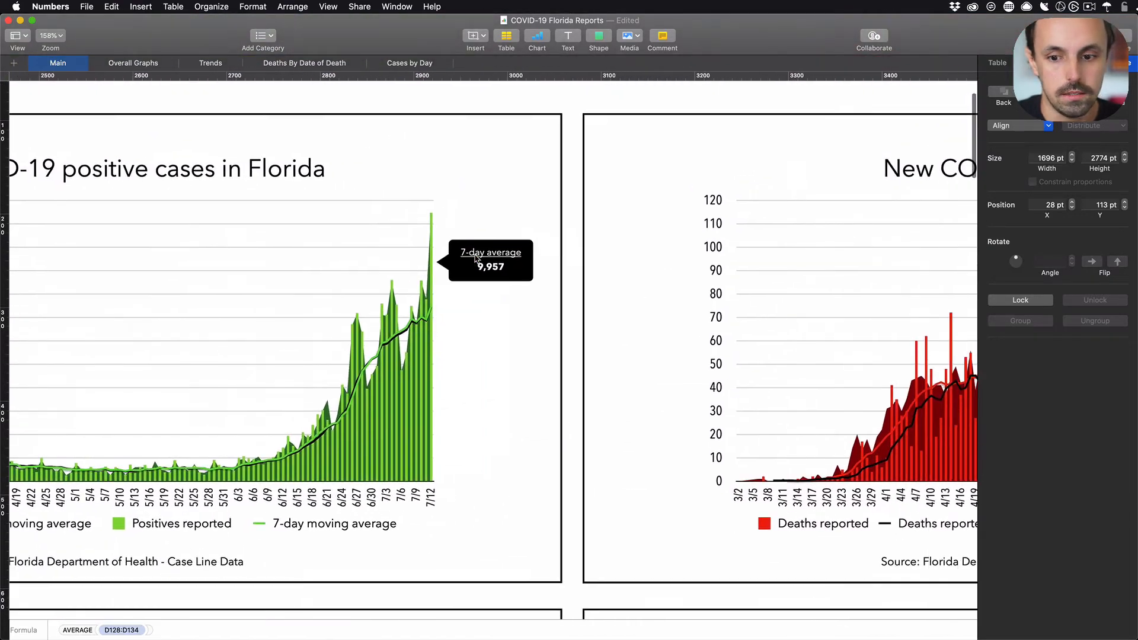
scroll(476, 258, "right", 10)
scroll(476, 258, "up", 2)
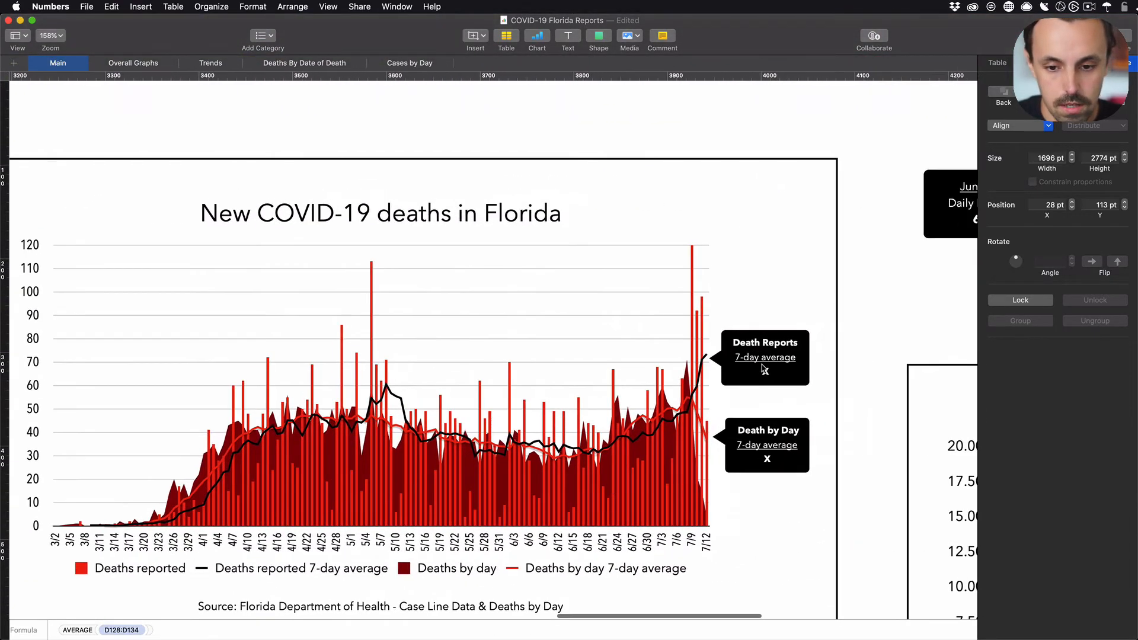
left_click(764, 369)
double_click(766, 372)
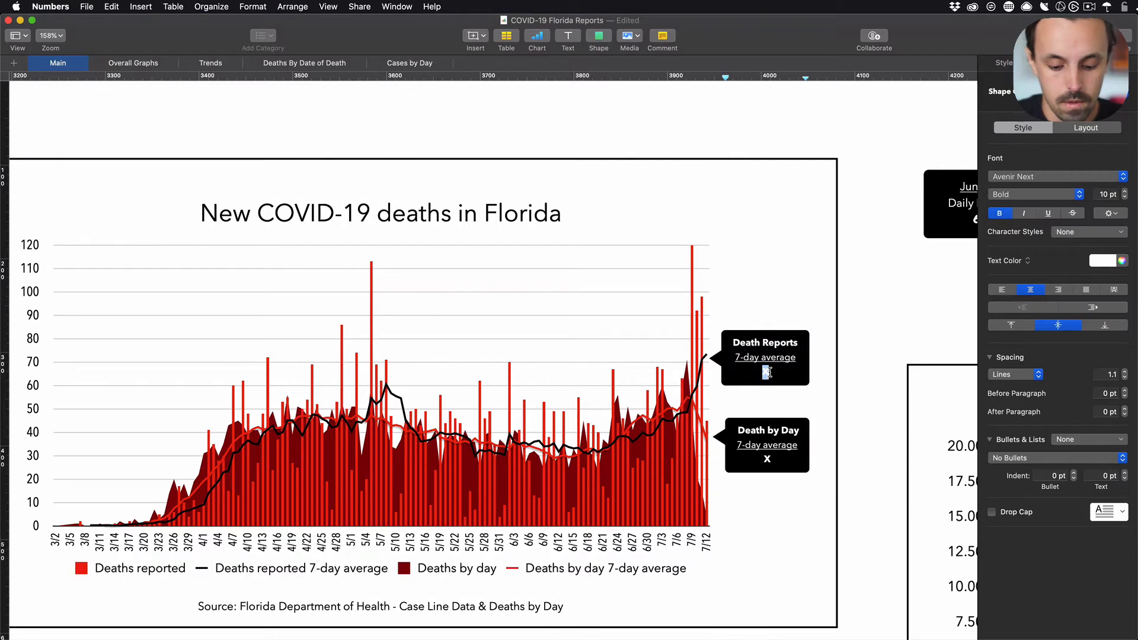
type("73")
left_click(843, 335)
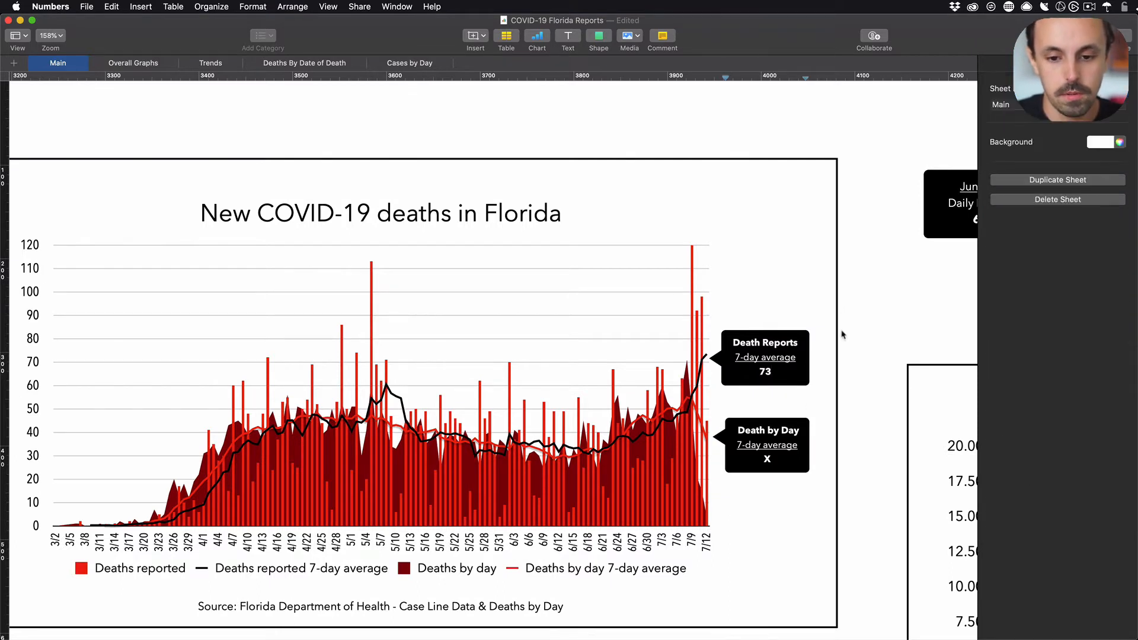
- Replace the X placeholder in the Death by Day 7-day average callout with 37
left_click(772, 472)
double_click(768, 460)
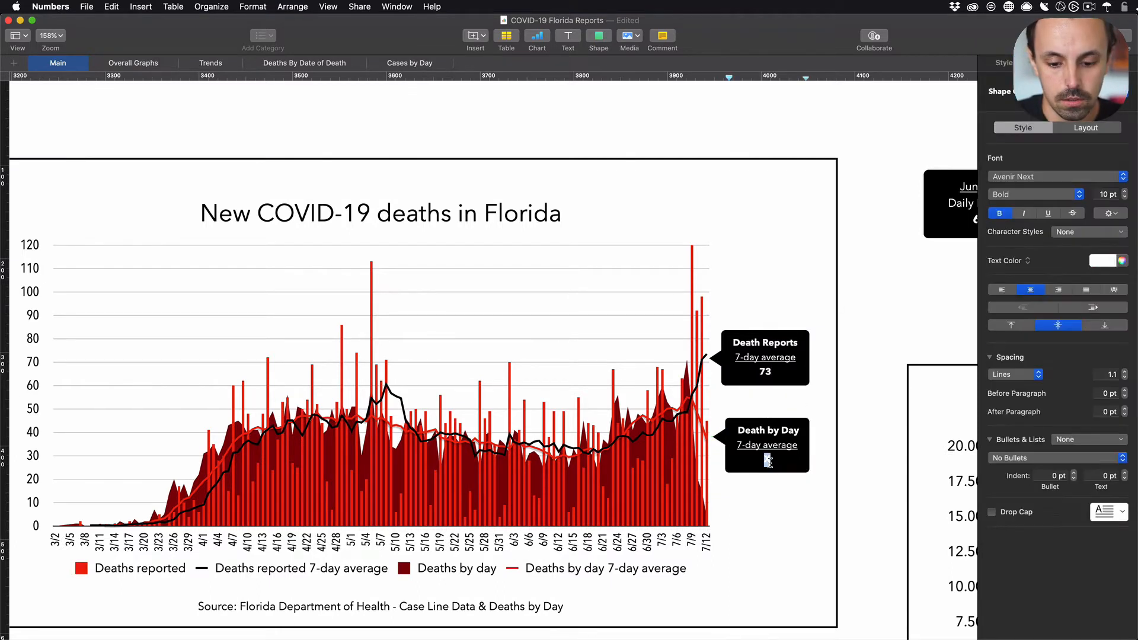
type("37")
left_click(846, 448)
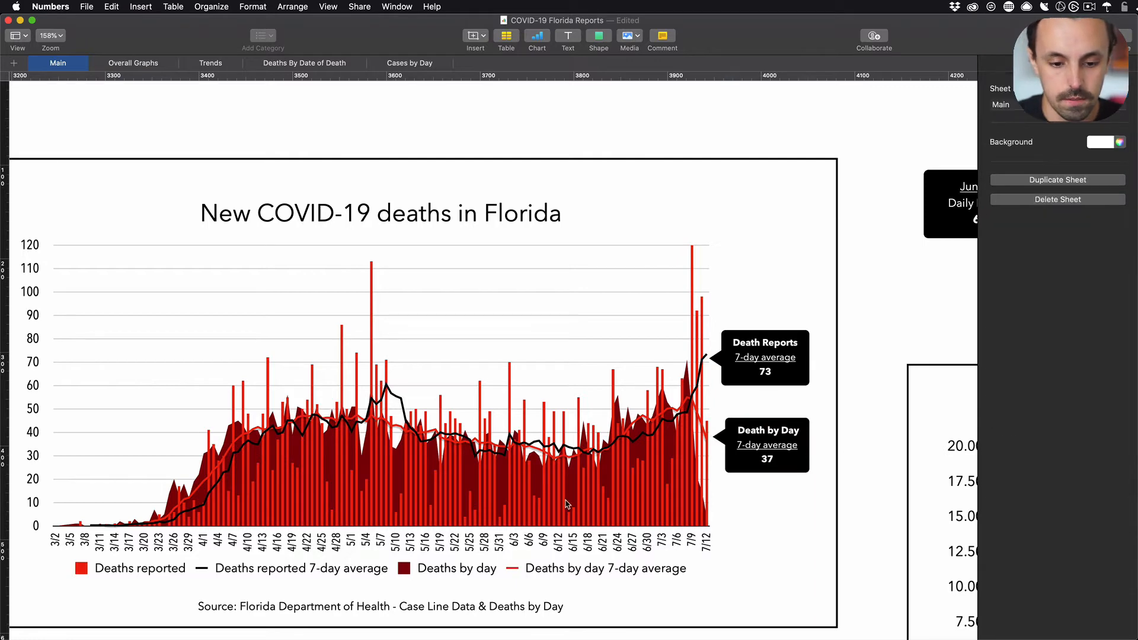
- Try showing every 4 categories on the positive cases chart's date axis and restore the interval to 3
scroll(566, 504, "left", 5)
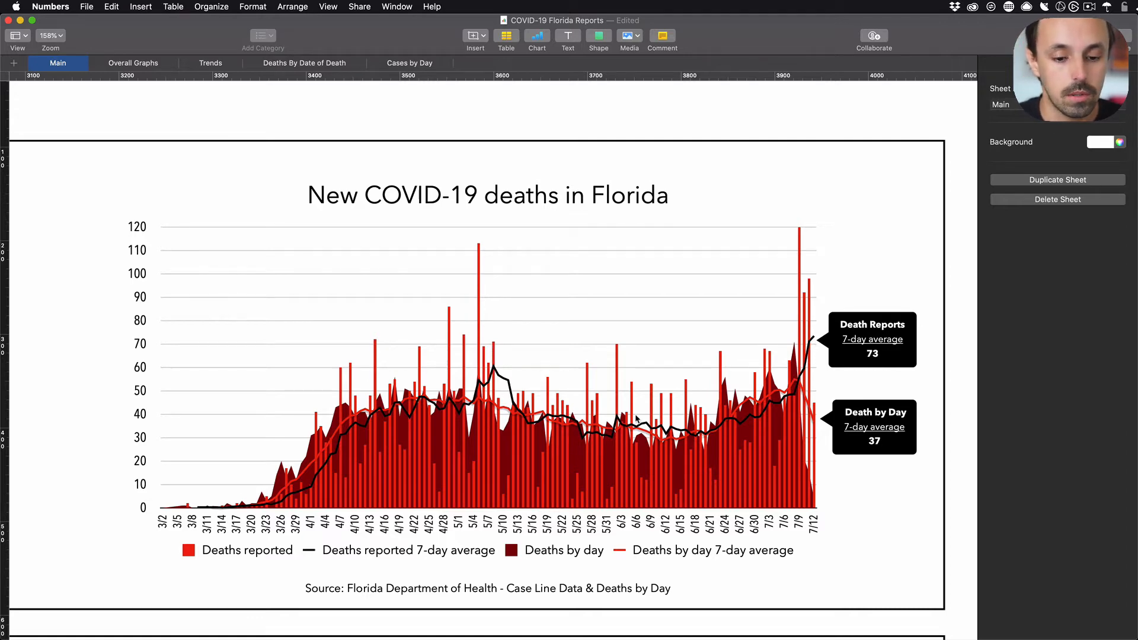
scroll(652, 418, "down", 2)
scroll(674, 415, "left", 10)
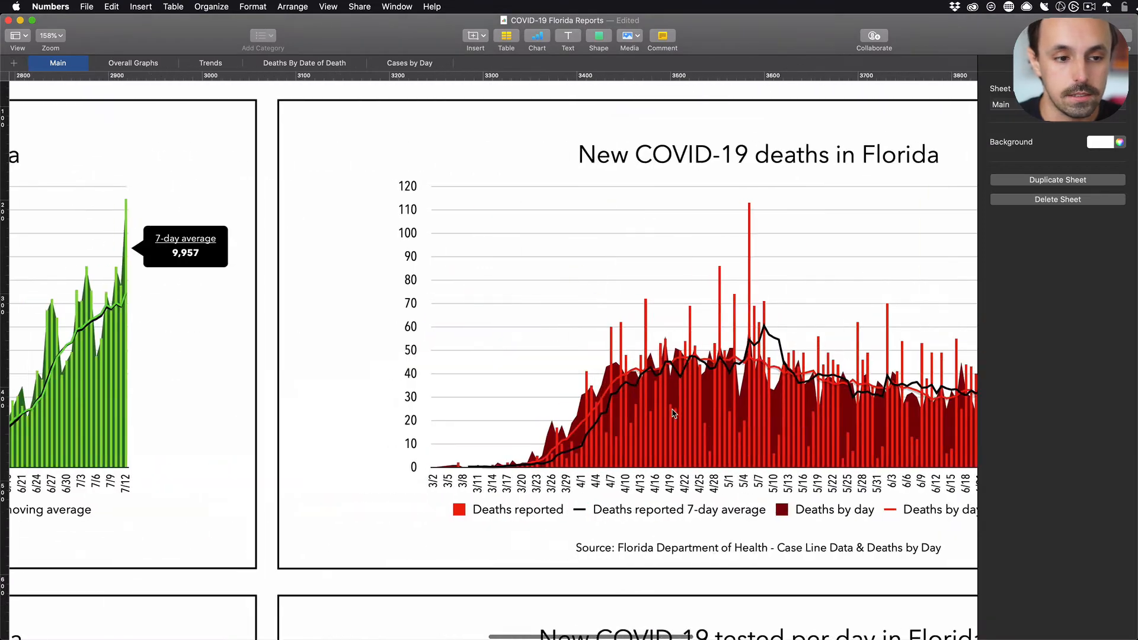
scroll(673, 413, "right", 3)
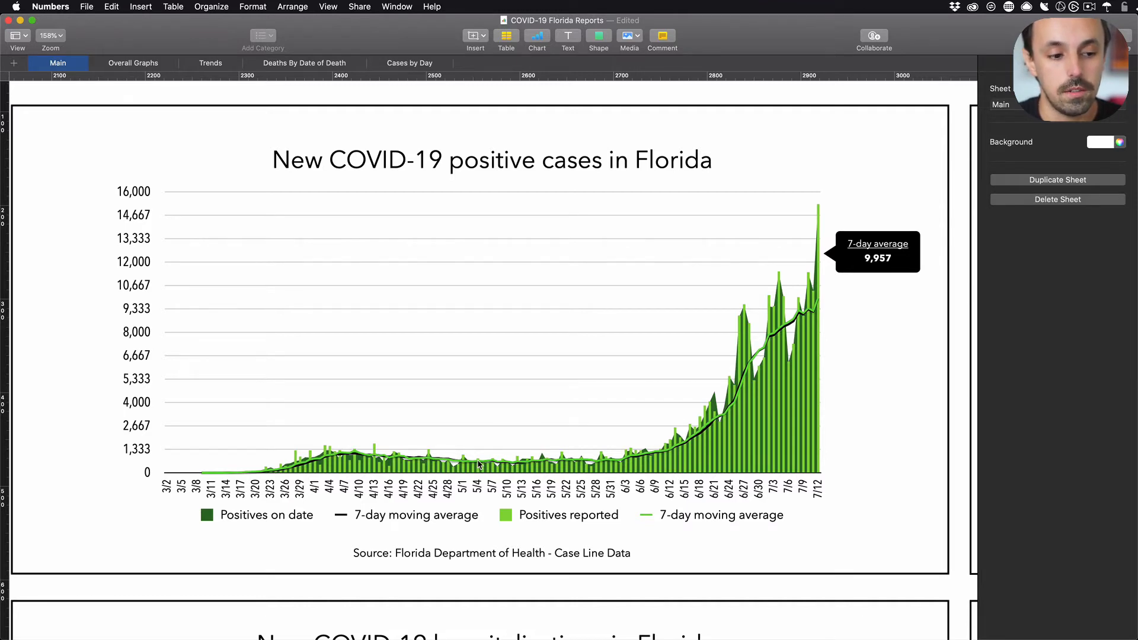
left_click(510, 379)
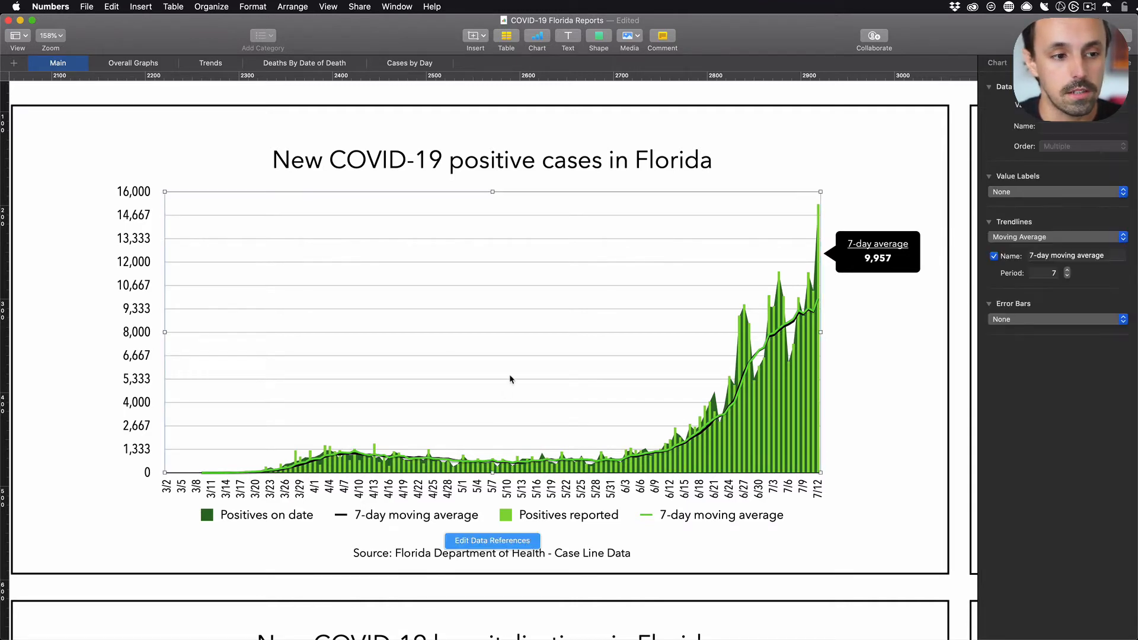
left_click(1002, 64)
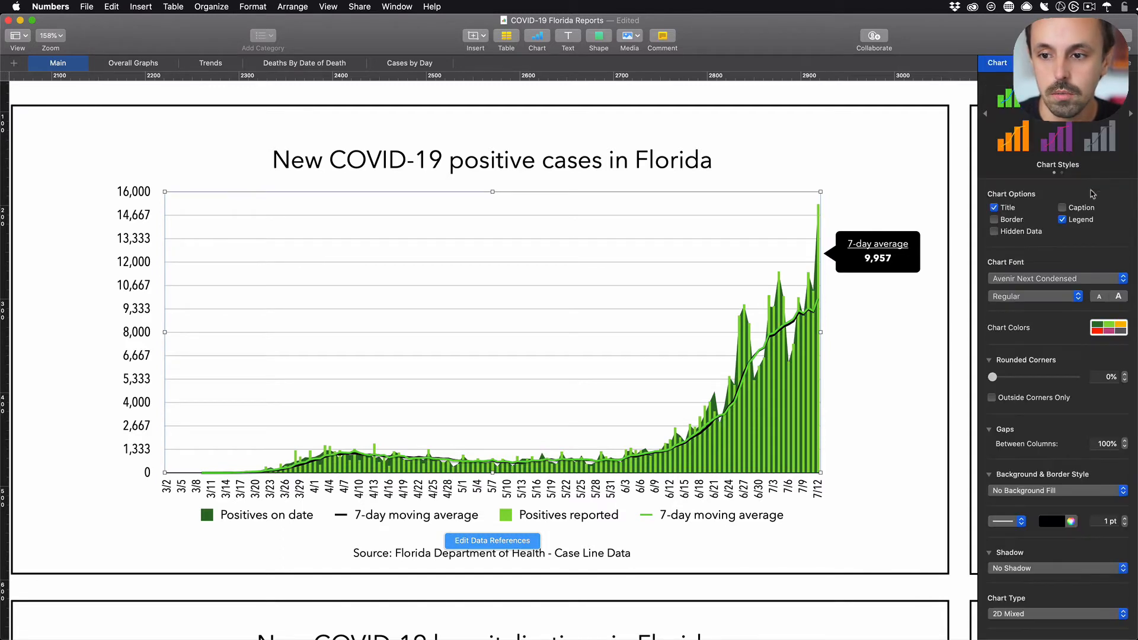
left_click(1039, 63)
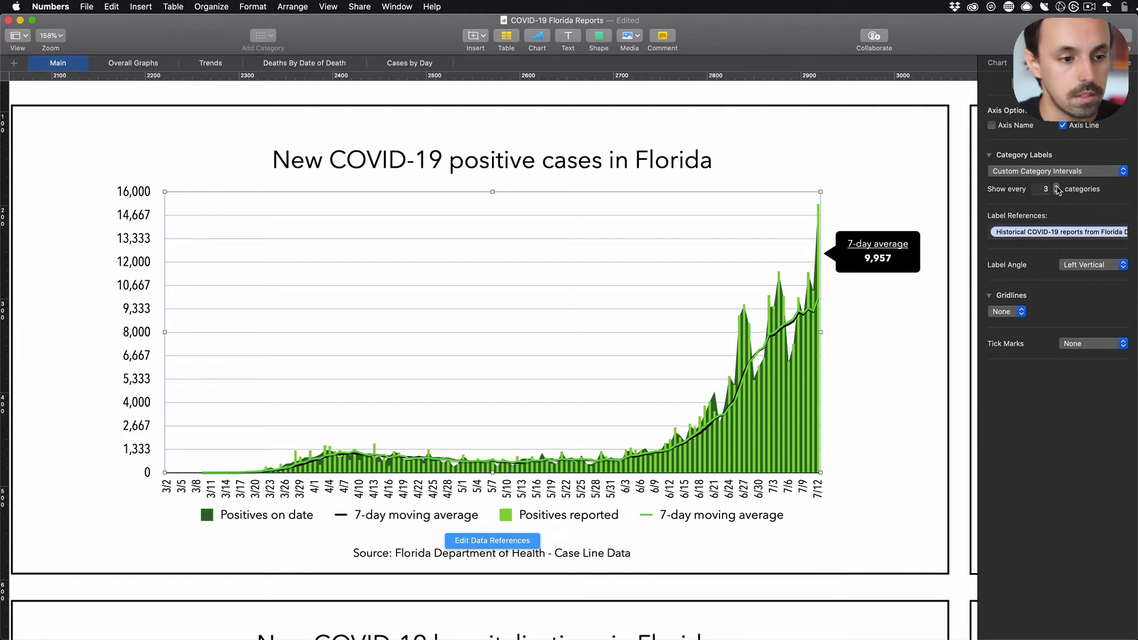
left_click(1056, 187)
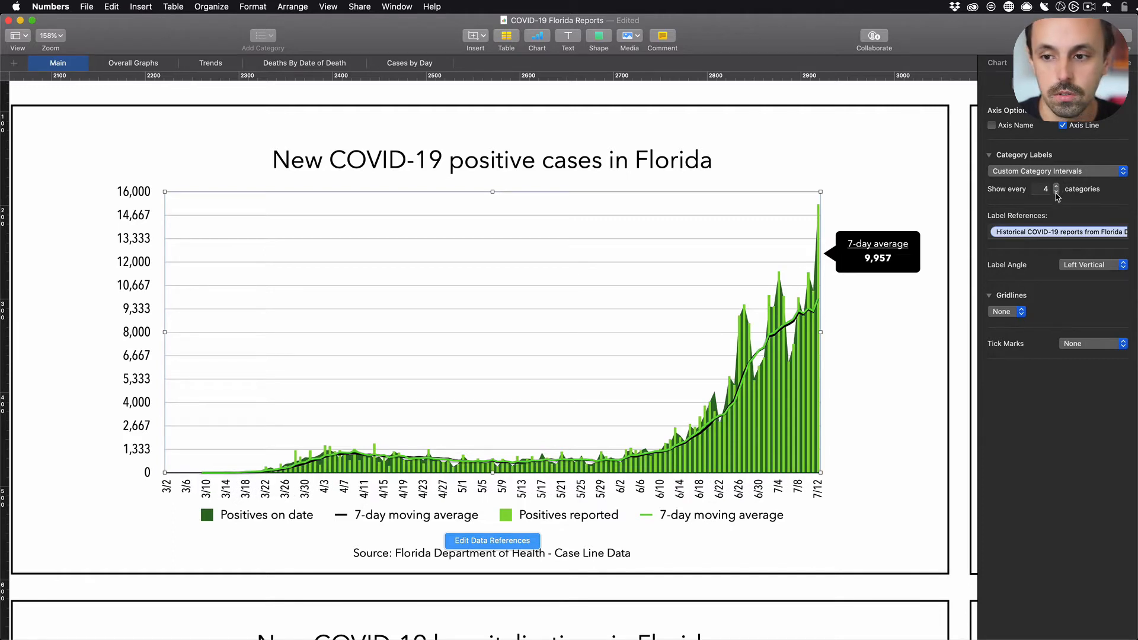
left_click(1056, 192)
- Set the positive cases chart's value axis to 16 major steps
left_click(1035, 83)
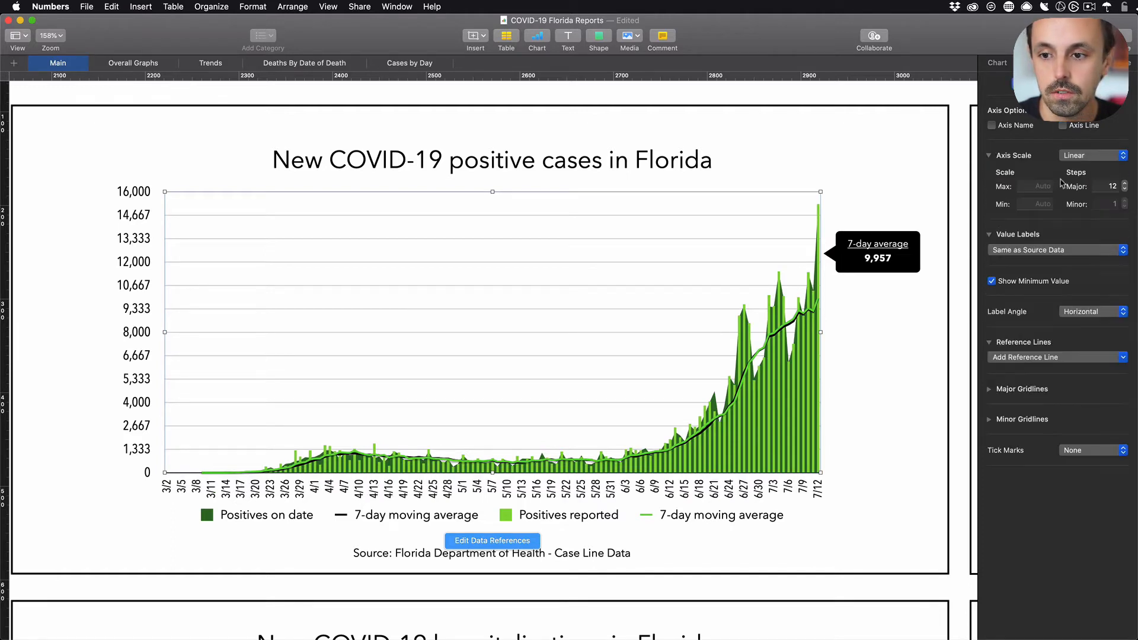
left_click(1126, 189)
left_click(1126, 189)
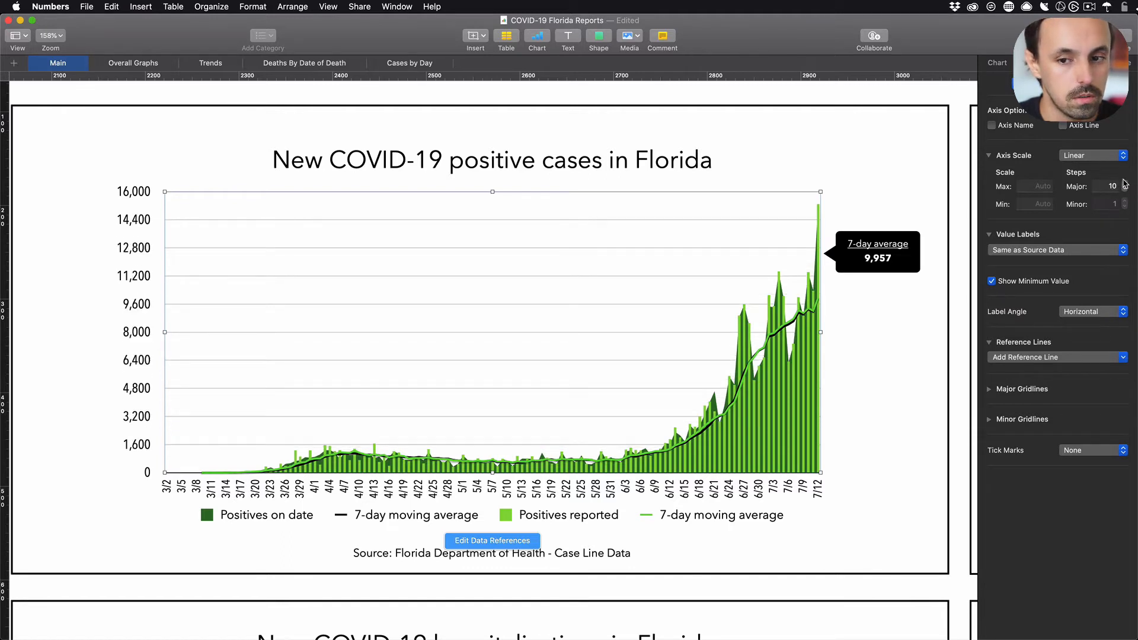
left_click(1126, 186)
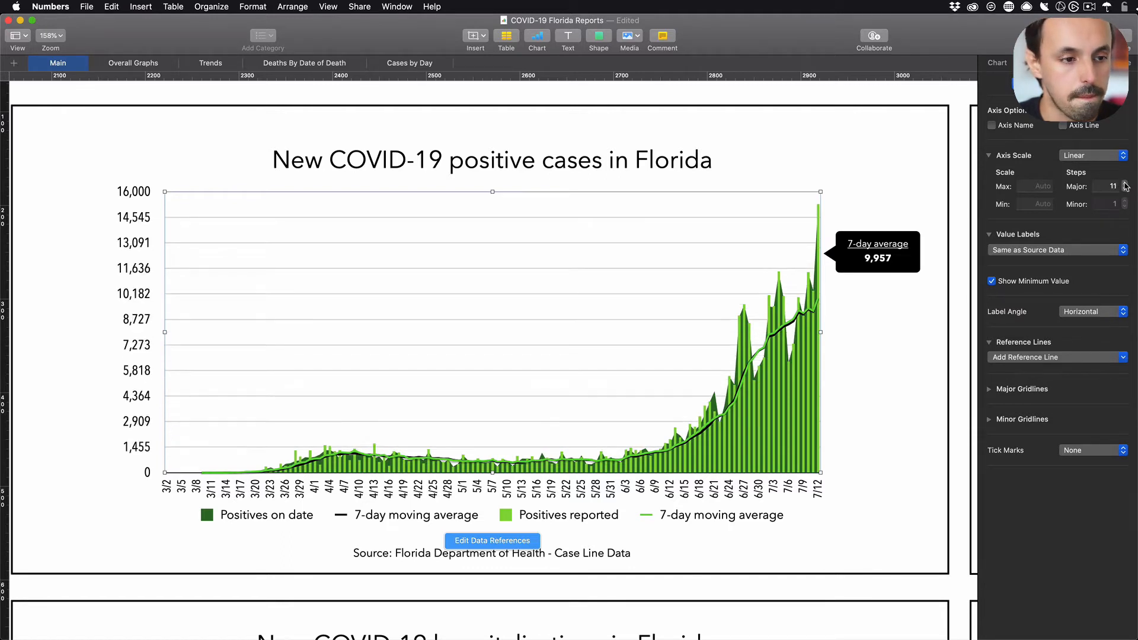
left_click(1126, 186)
left_click(1126, 185)
left_click(1126, 186)
left_click(1125, 186)
left_click(1126, 185)
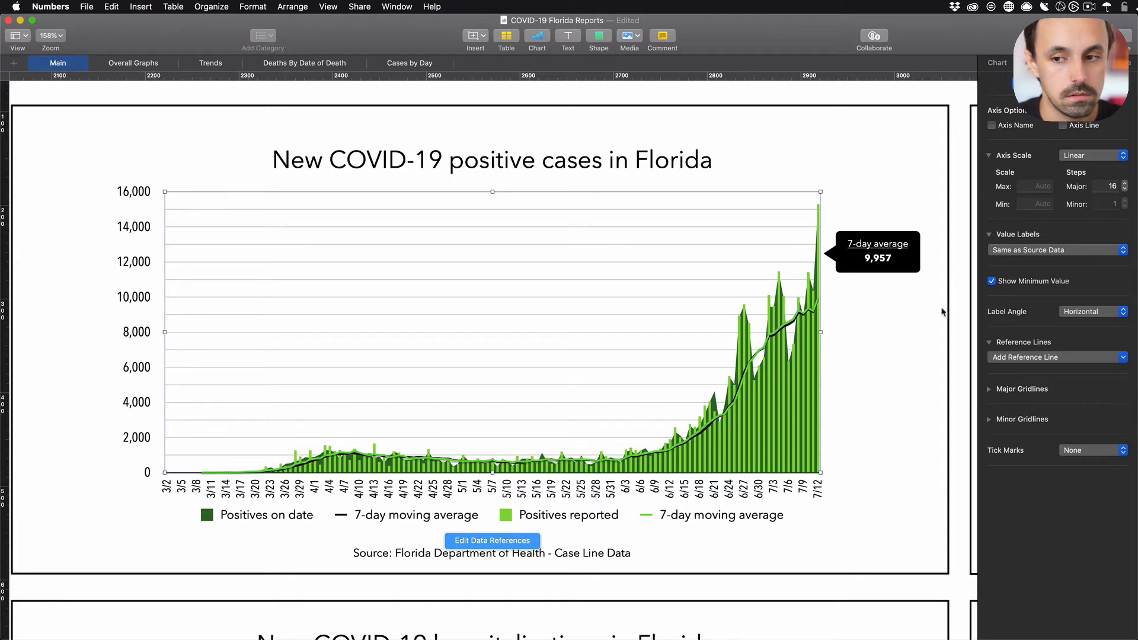
left_click(916, 345)
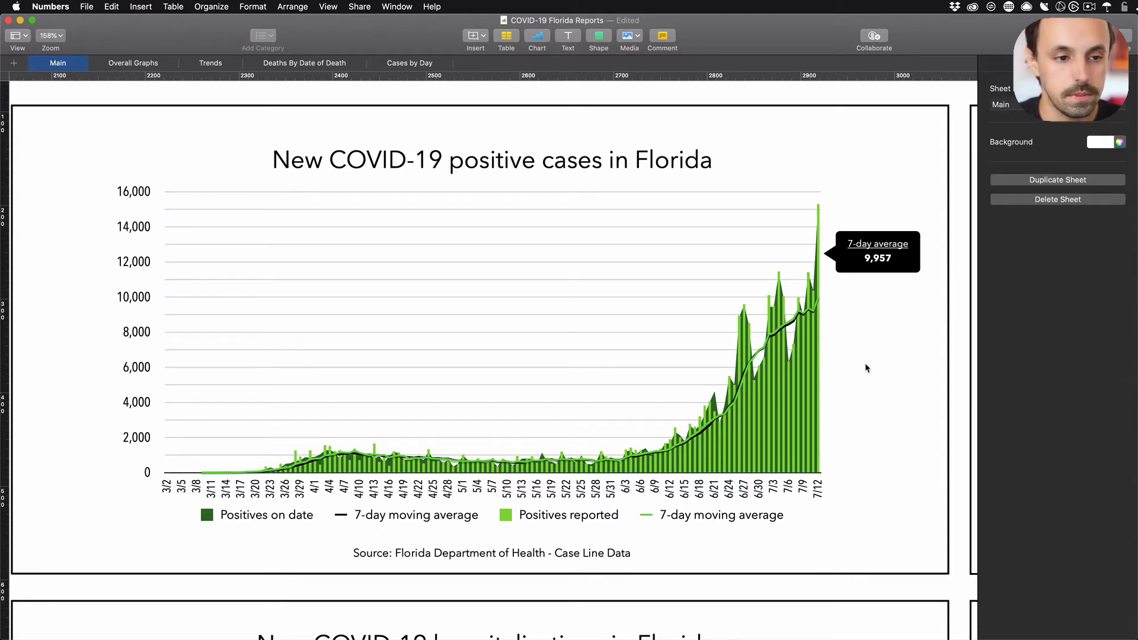
- Review the deaths and hospitalizations charts, and examine the hospitalization columns of the historical reports table
scroll(867, 368, "right", 5)
scroll(867, 368, "right", 10)
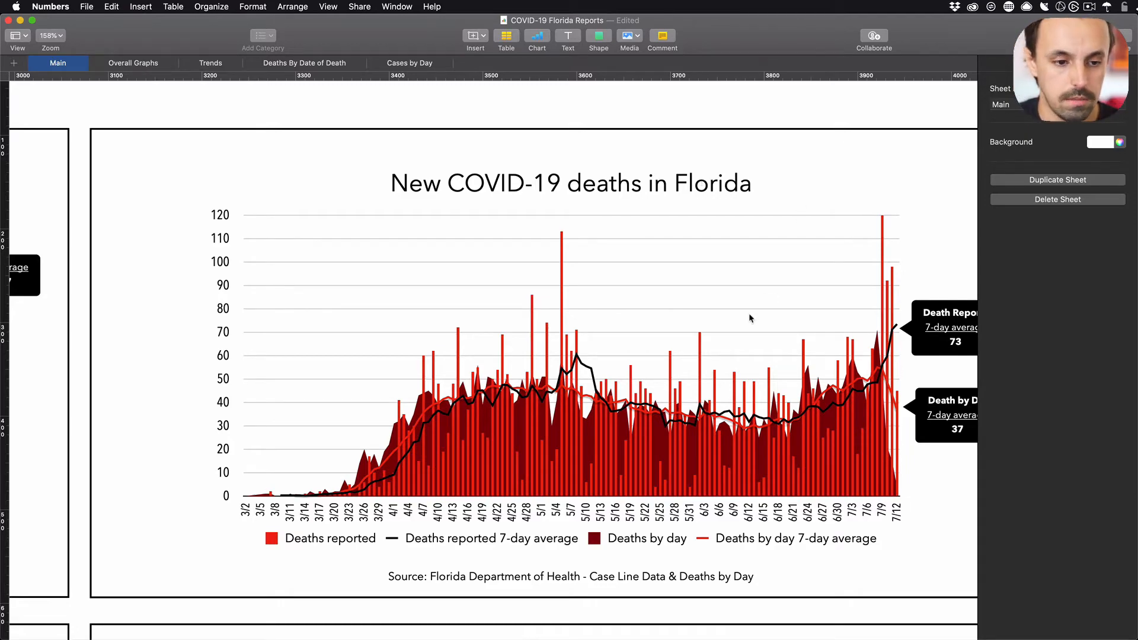
scroll(750, 318, "left", 9)
scroll(749, 318, "down", 3)
scroll(750, 319, "left", 5)
scroll(750, 318, "down", 6)
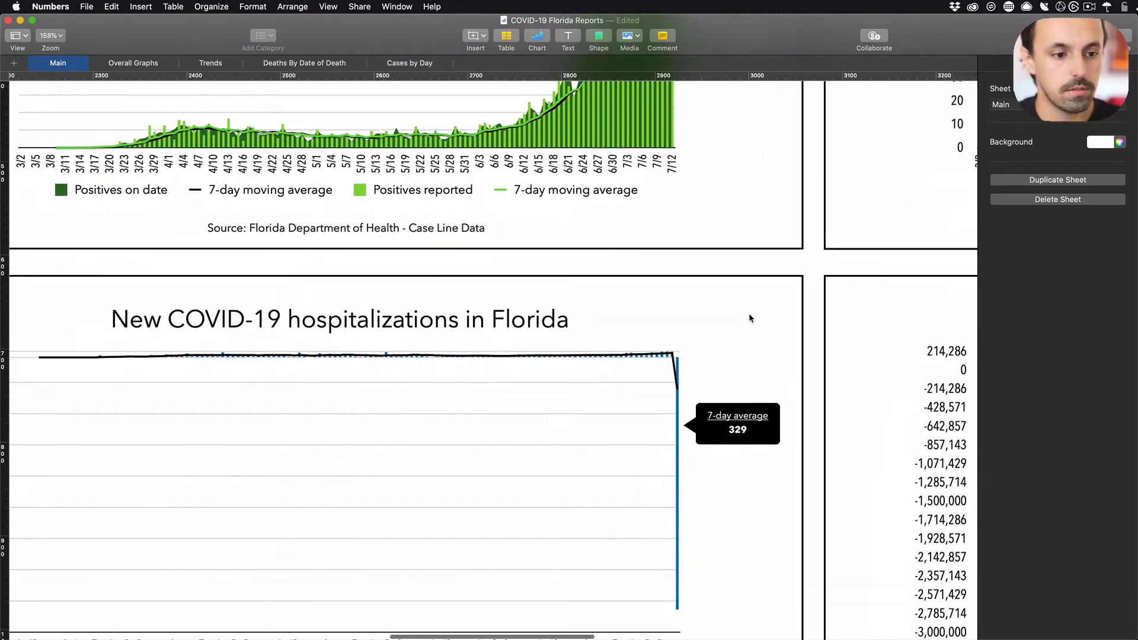
scroll(750, 319, "left", 10)
scroll(748, 318, "left", 10)
scroll(749, 318, "down", 8)
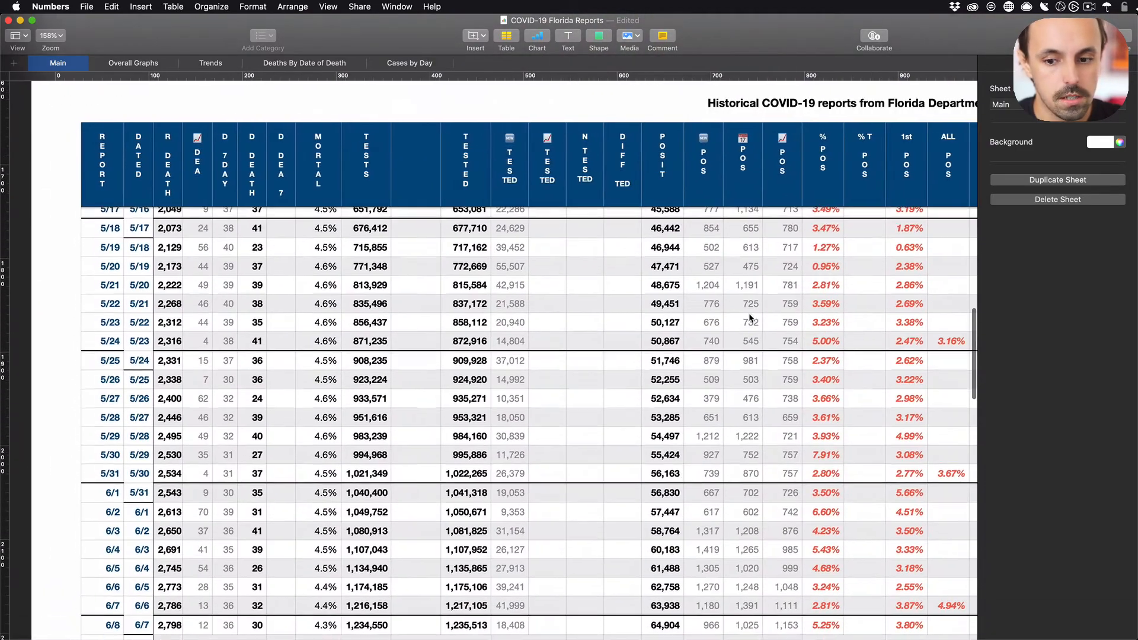
scroll(749, 319, "right", 6)
scroll(749, 318, "down", 10)
scroll(749, 318, "left", 4)
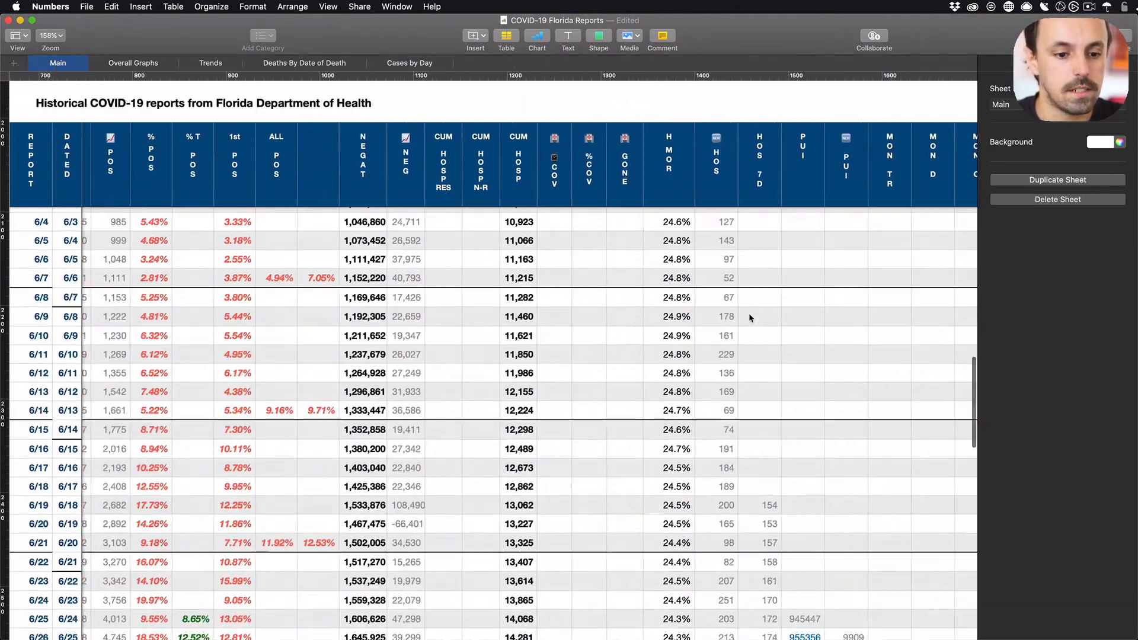
- Switch to Chrome and check the COVID Hospitalizations County report's title describing hospitalizations with a primary diagnosis of COVID
key("super+Tab")
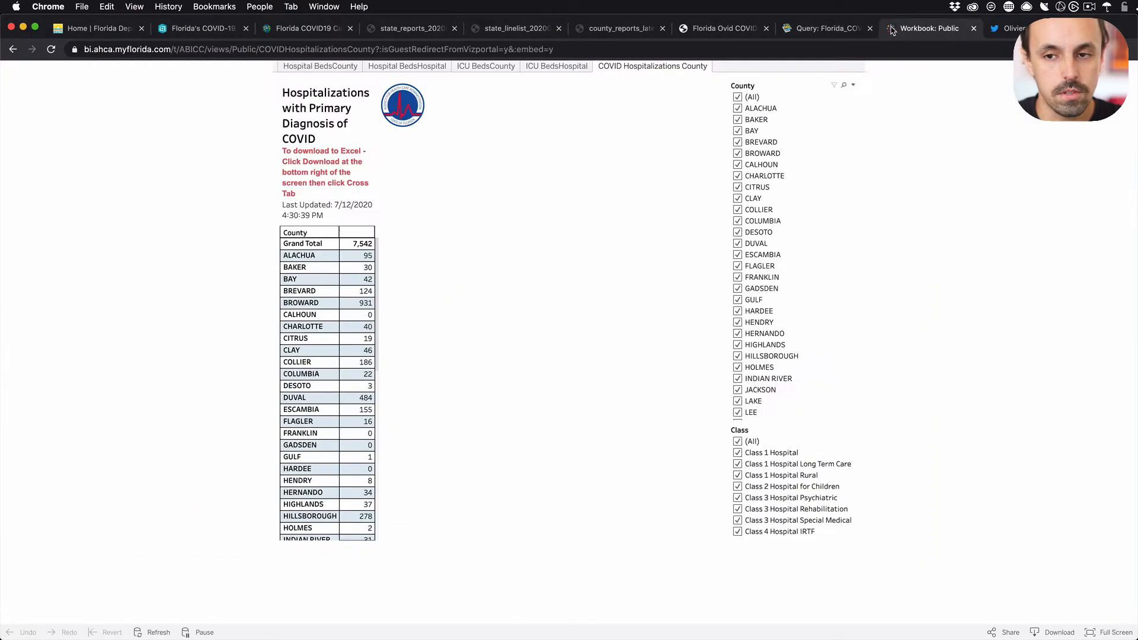
left_click(922, 29)
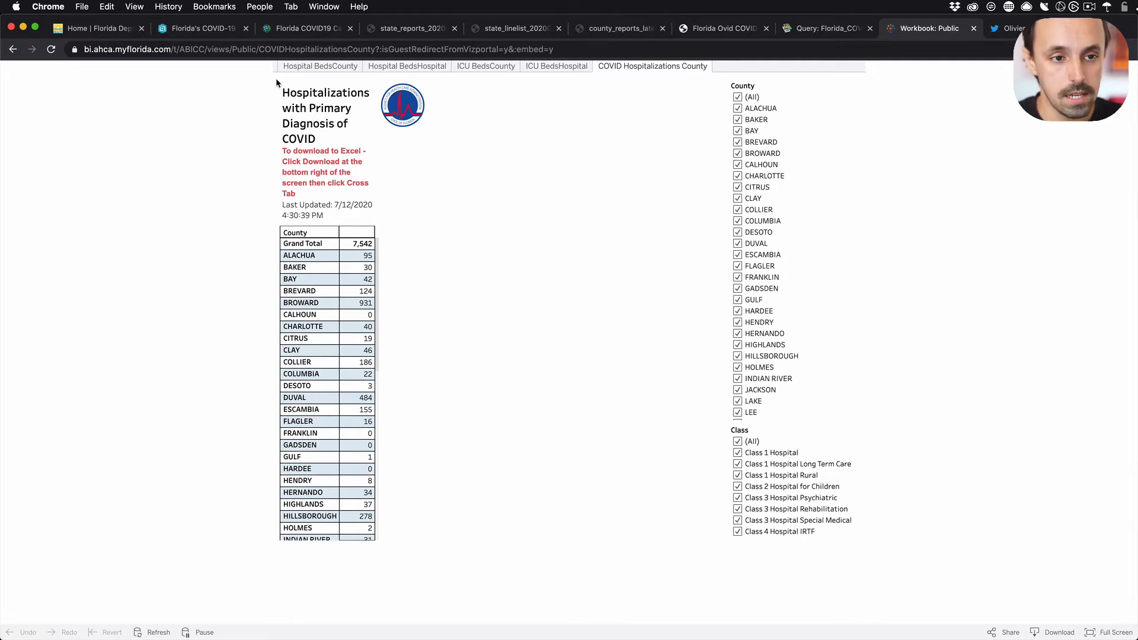
left_click_drag(309, 107, 339, 137)
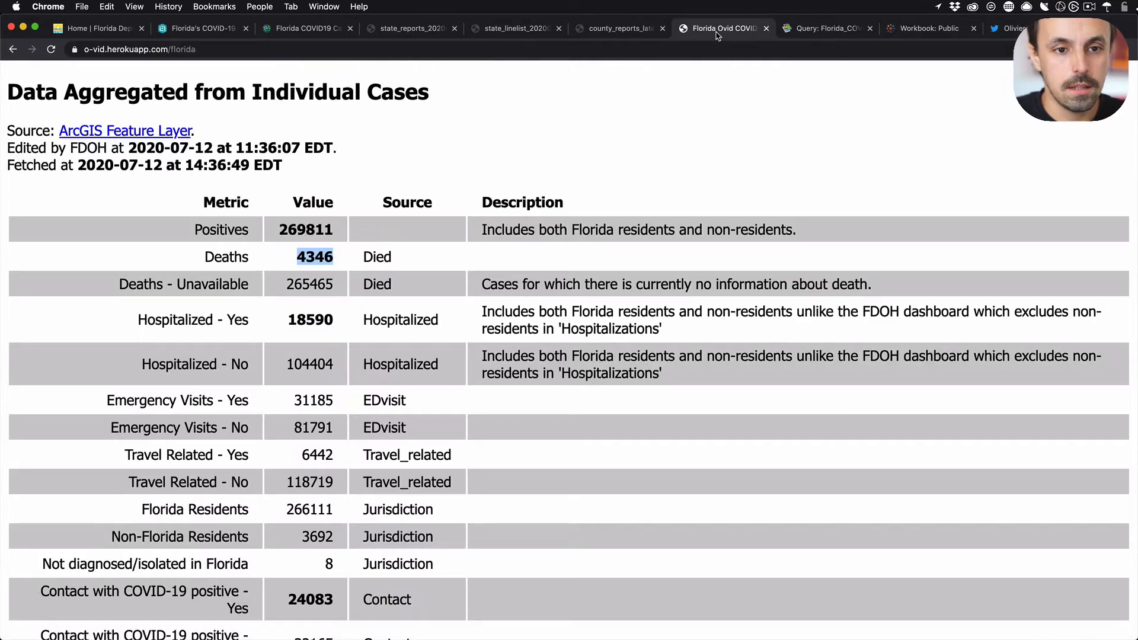
- Reload the Florida COVID-19 report, check the Current COVID-19 Hospitalizations fetch time and select its total of 7542
left_click(719, 30)
scroll(471, 321, "down", 20)
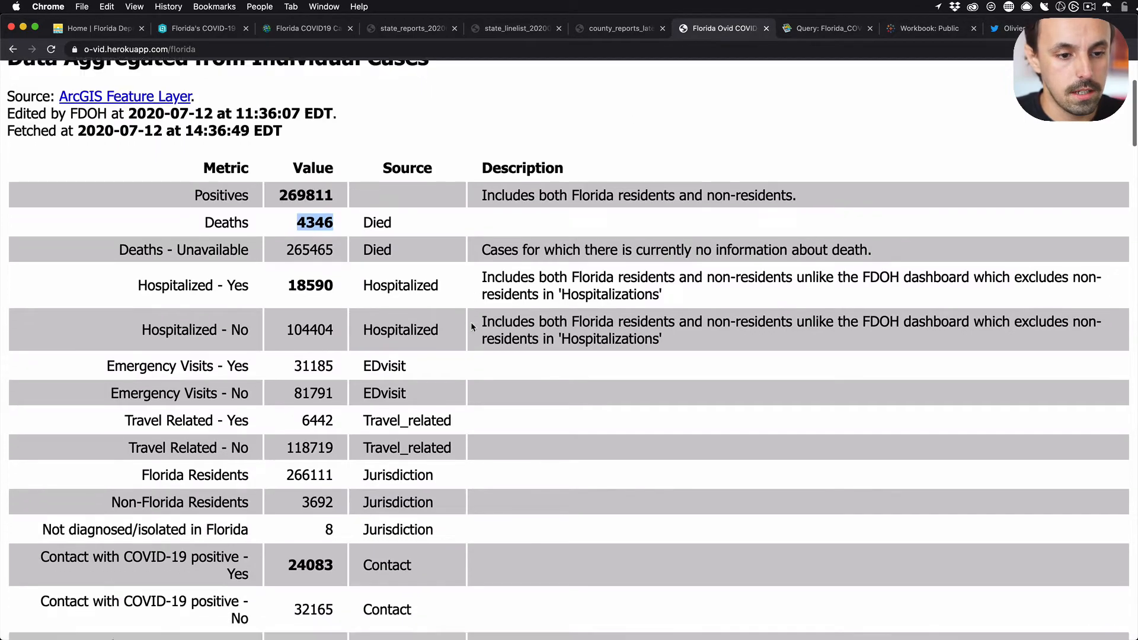
scroll(471, 322, "down", 20)
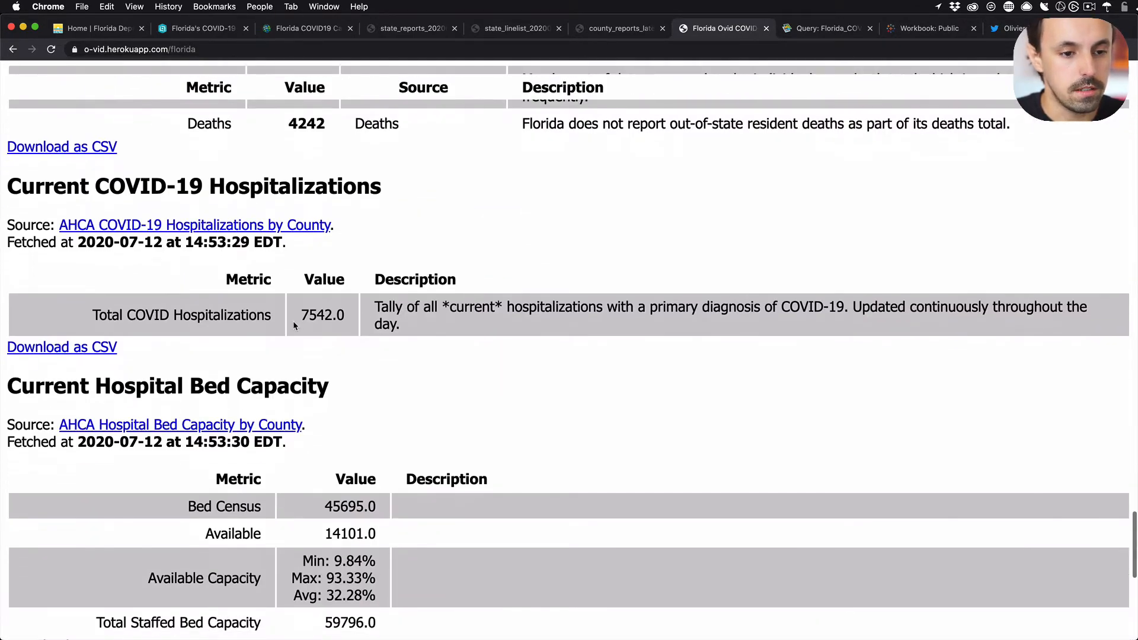
left_click_drag(299, 317, 334, 316)
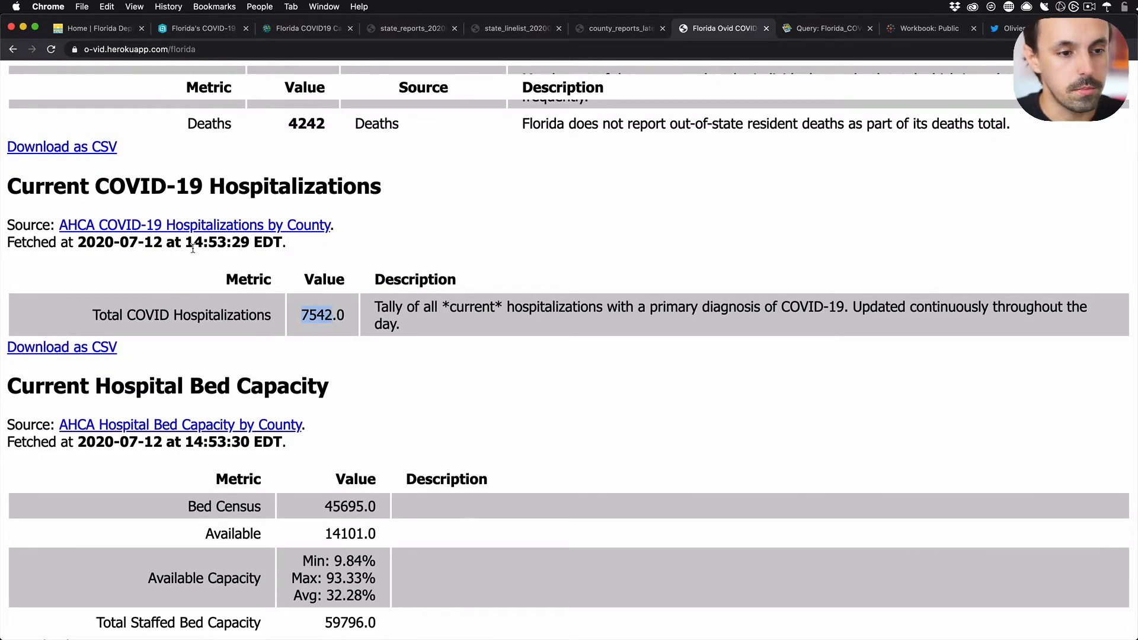
left_click_drag(185, 244, 231, 248)
key("super+r")
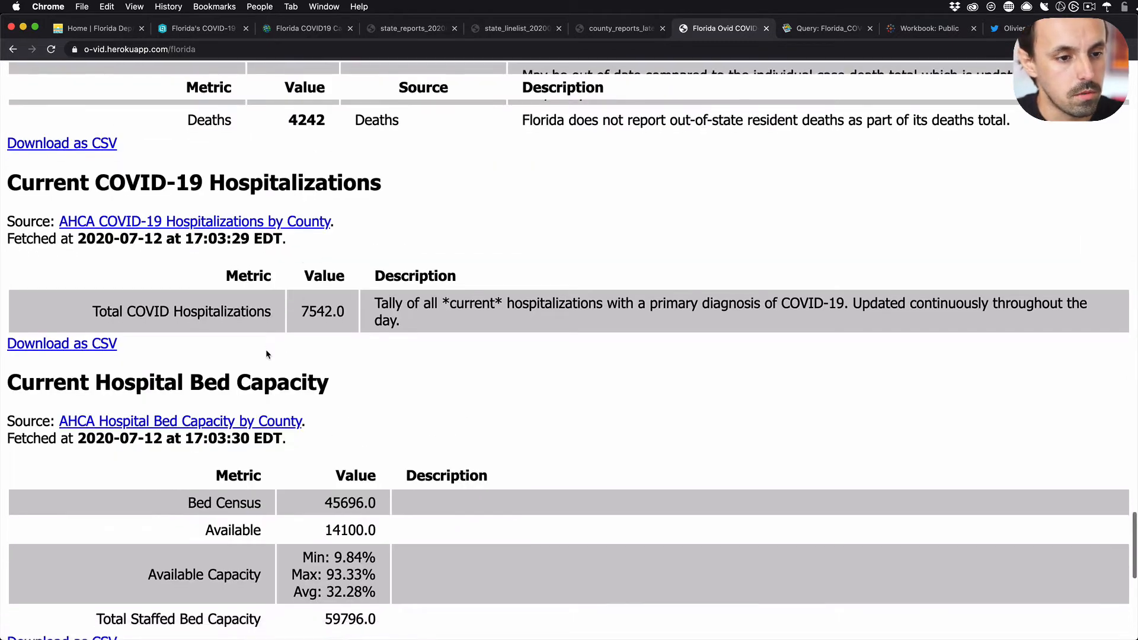
left_click_drag(189, 234, 247, 238)
left_click_drag(300, 312, 332, 310)
- Switch to Numbers, check the CUM HOSP RES header and select that column's cell in the 7/12 report row
key("super+Tab")
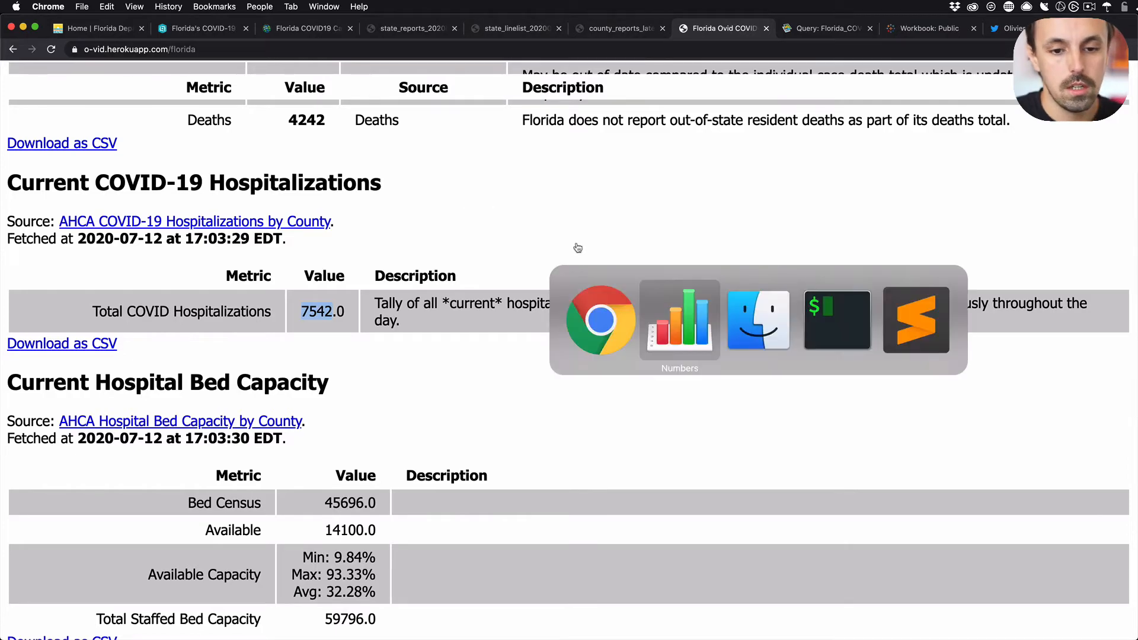
left_click(680, 330)
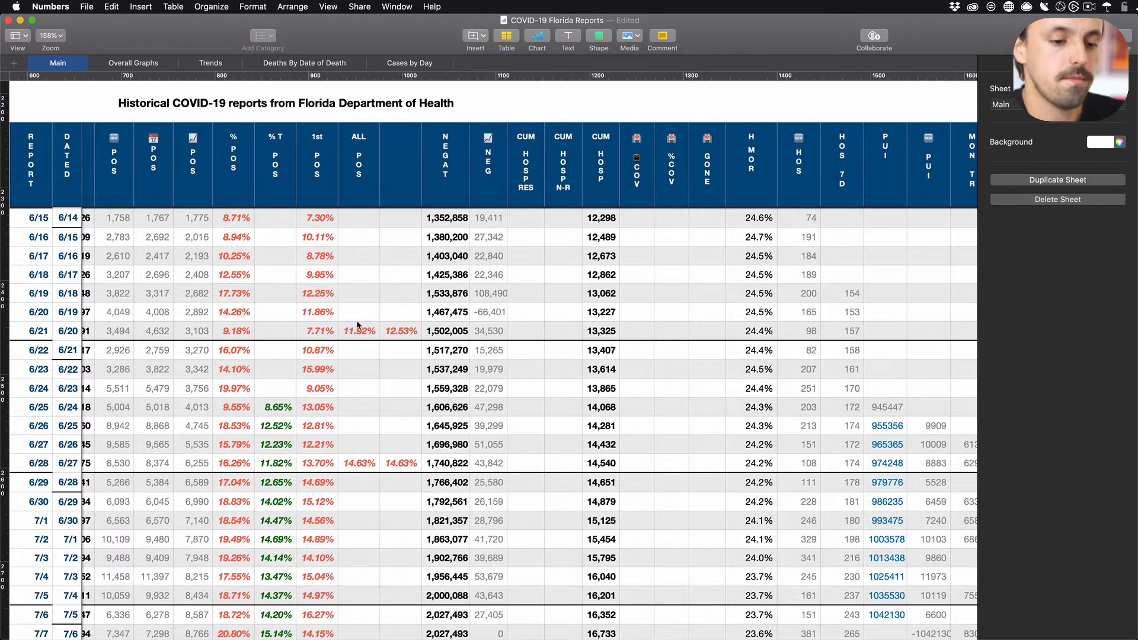
scroll(357, 323, "down", 5)
scroll(357, 325, "down", 5)
scroll(357, 325, "right", 5)
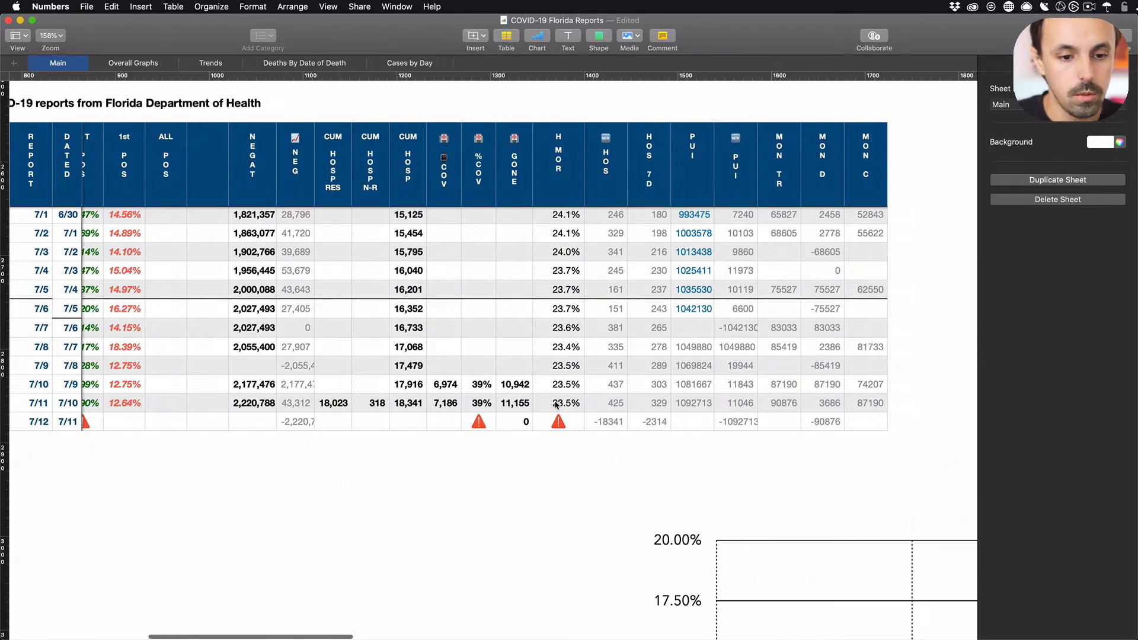
left_click(394, 424)
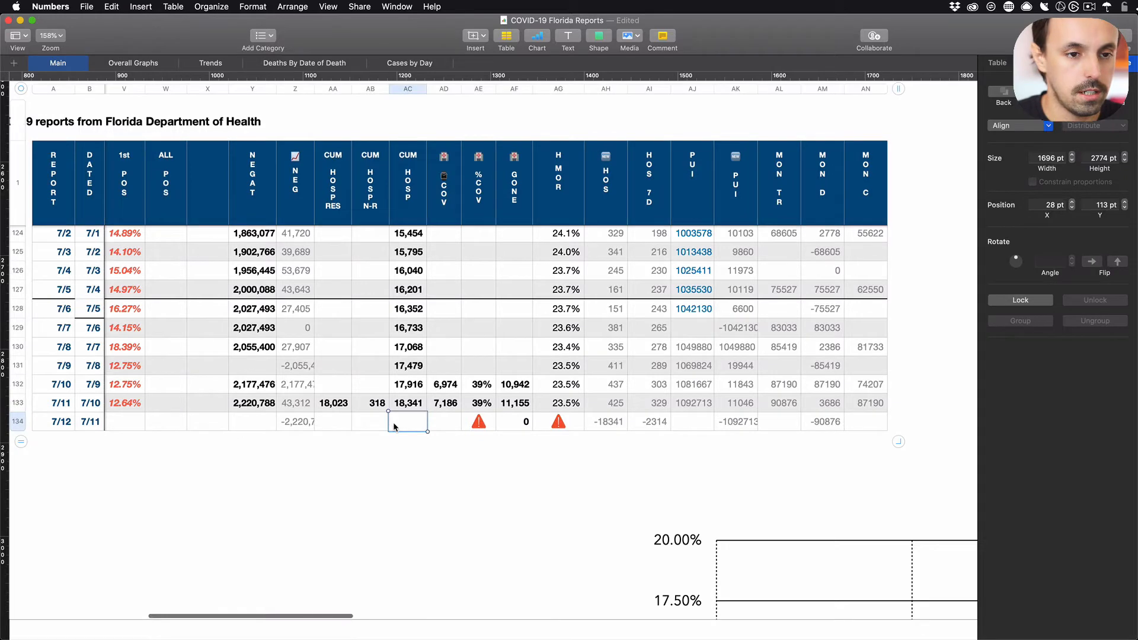
left_click(340, 420)
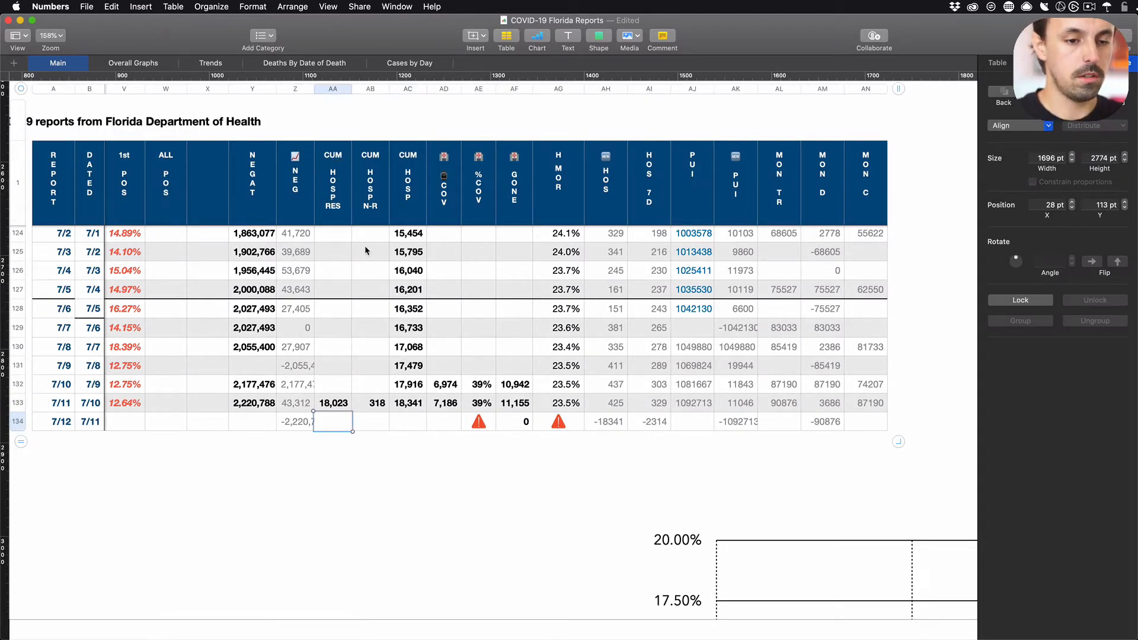
left_click(331, 185)
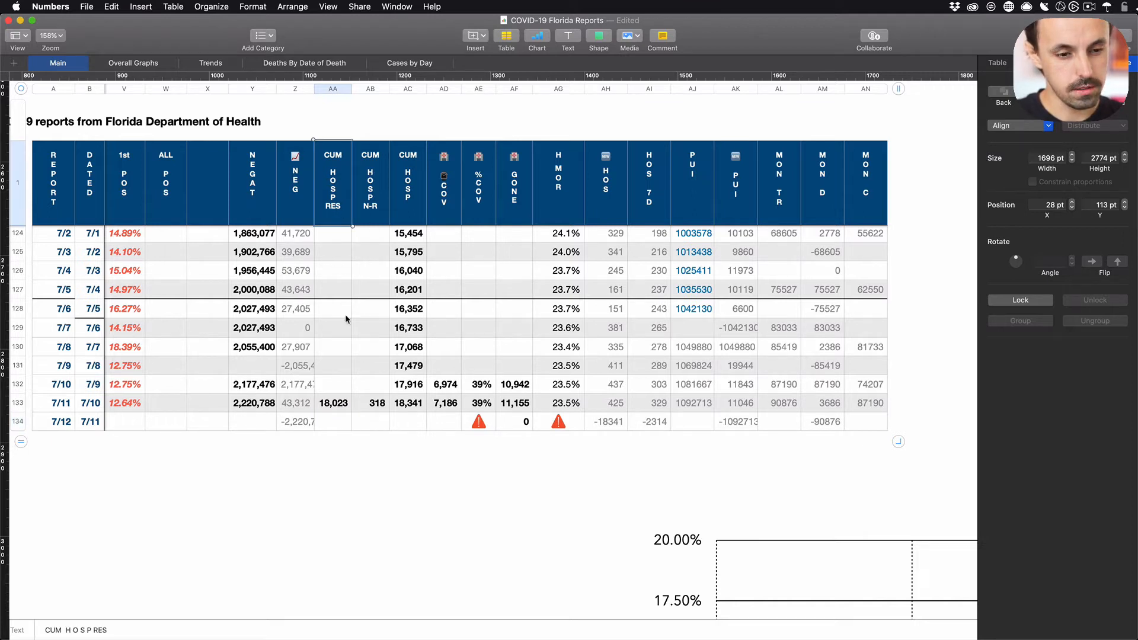
left_click(328, 431)
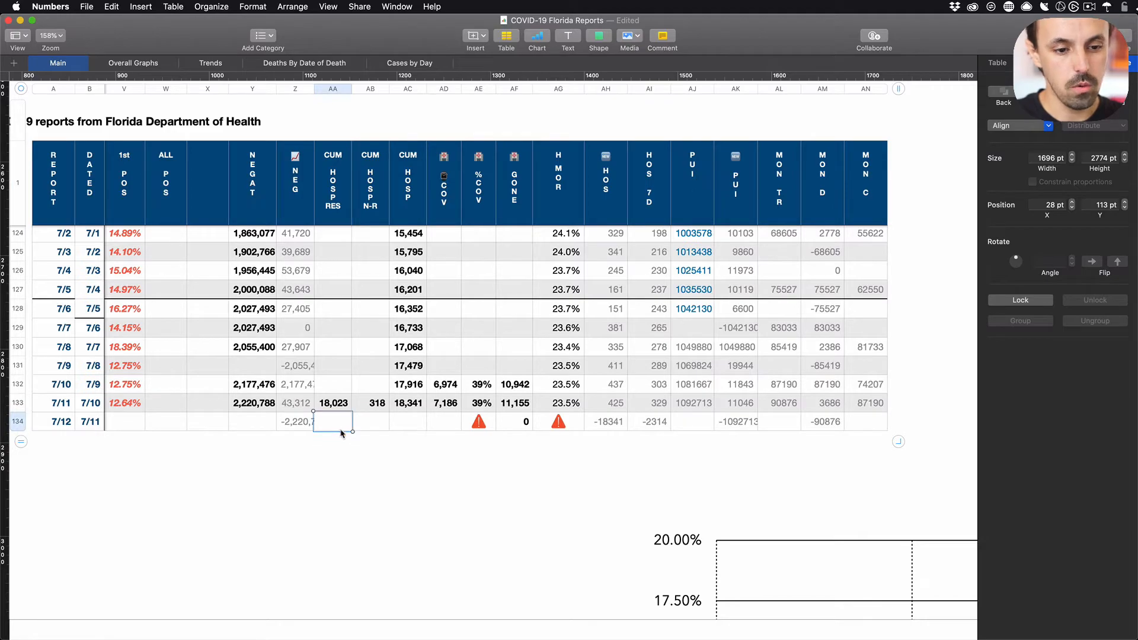
- Switch to Chrome and select the Hospitalized - Yes value in the individual cases table
key("super+Tab")
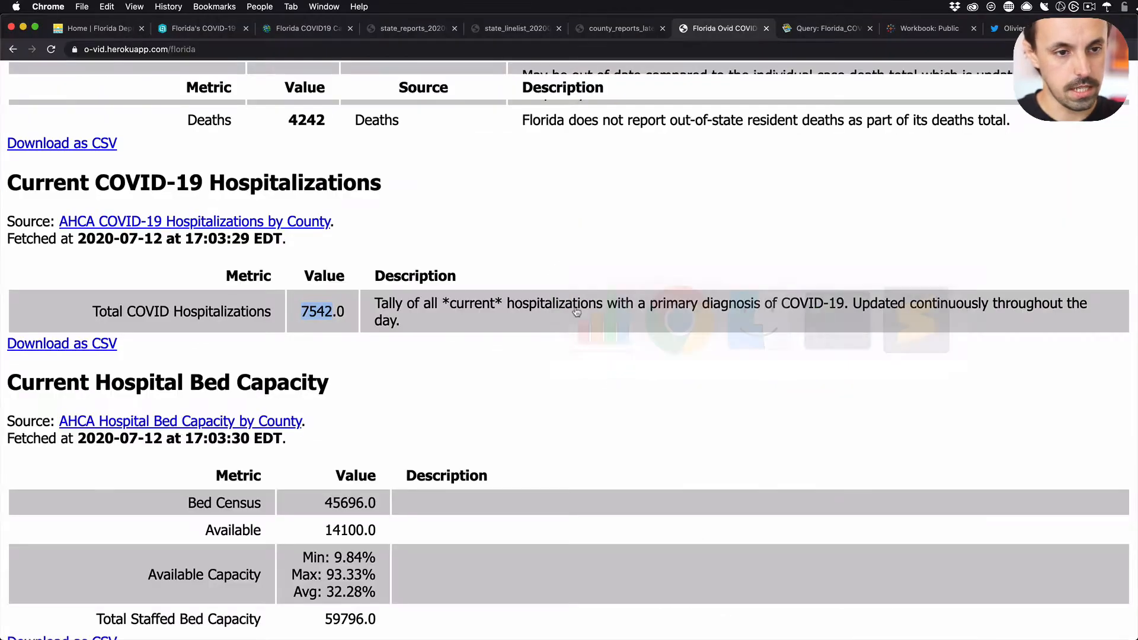
scroll(394, 255, "up", 10)
scroll(395, 259, "up", 15)
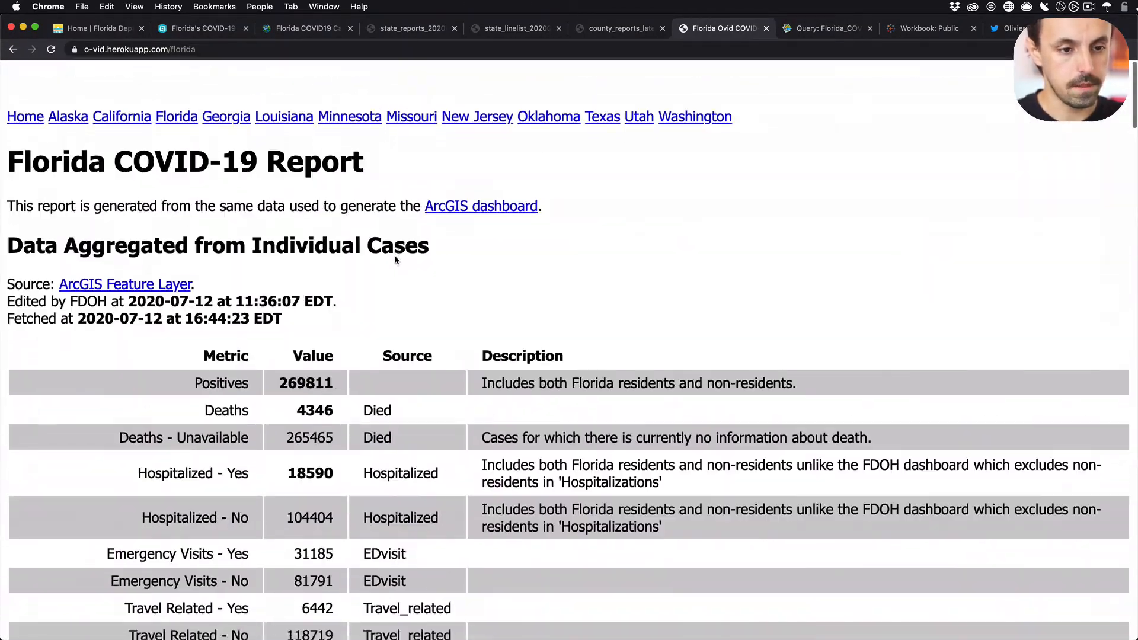
scroll(395, 259, "down", 3)
scroll(395, 258, "down", 1)
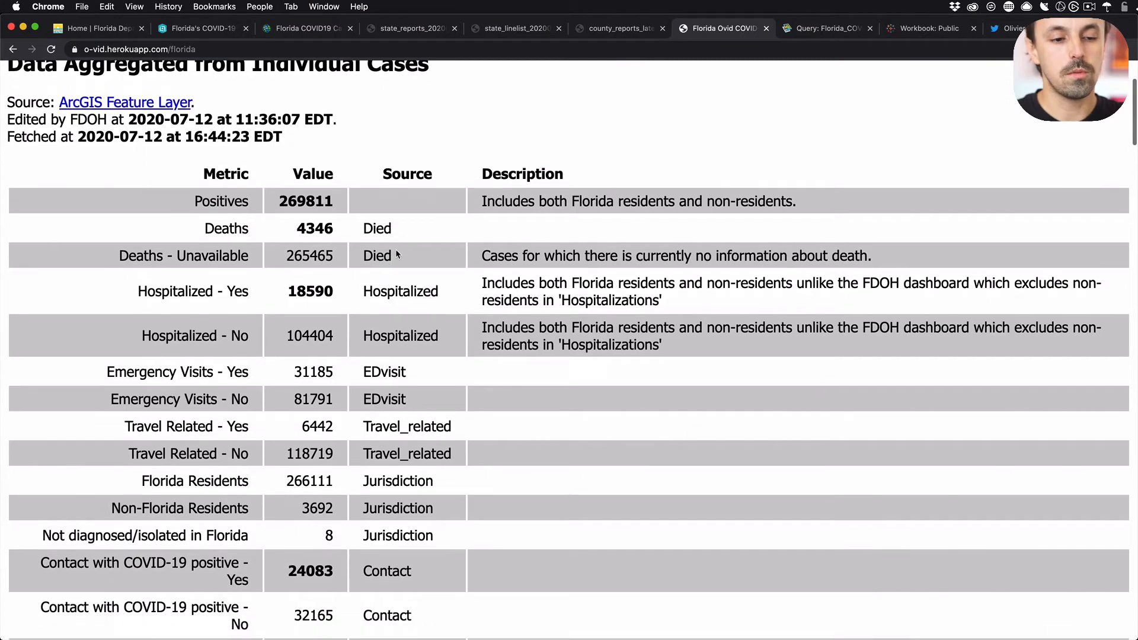
double_click(317, 297)
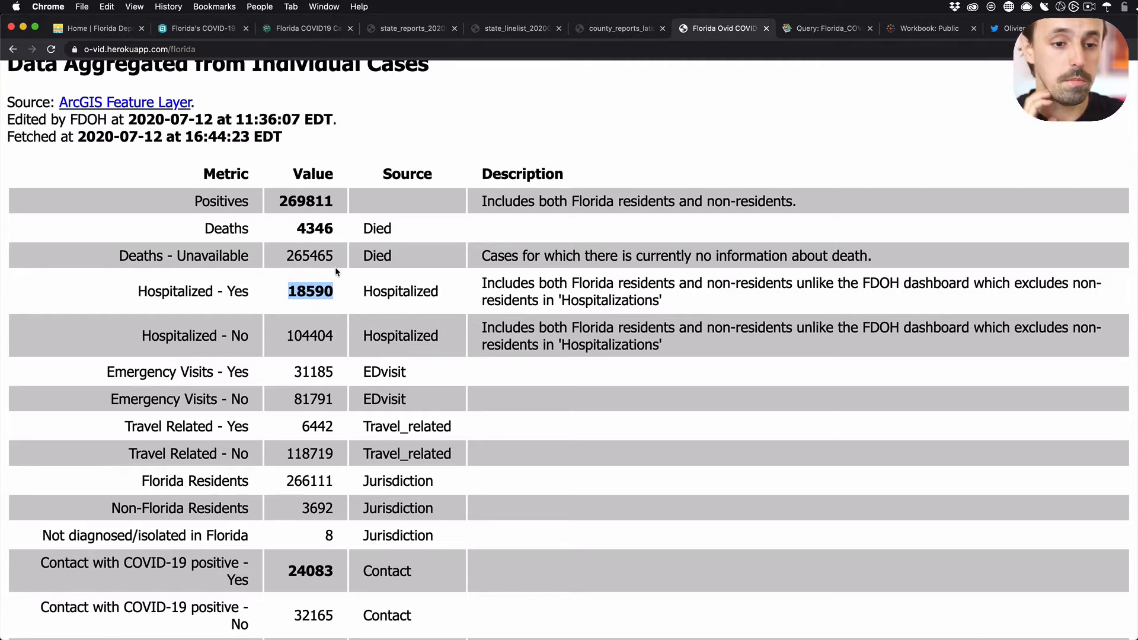
key("super+Tab")
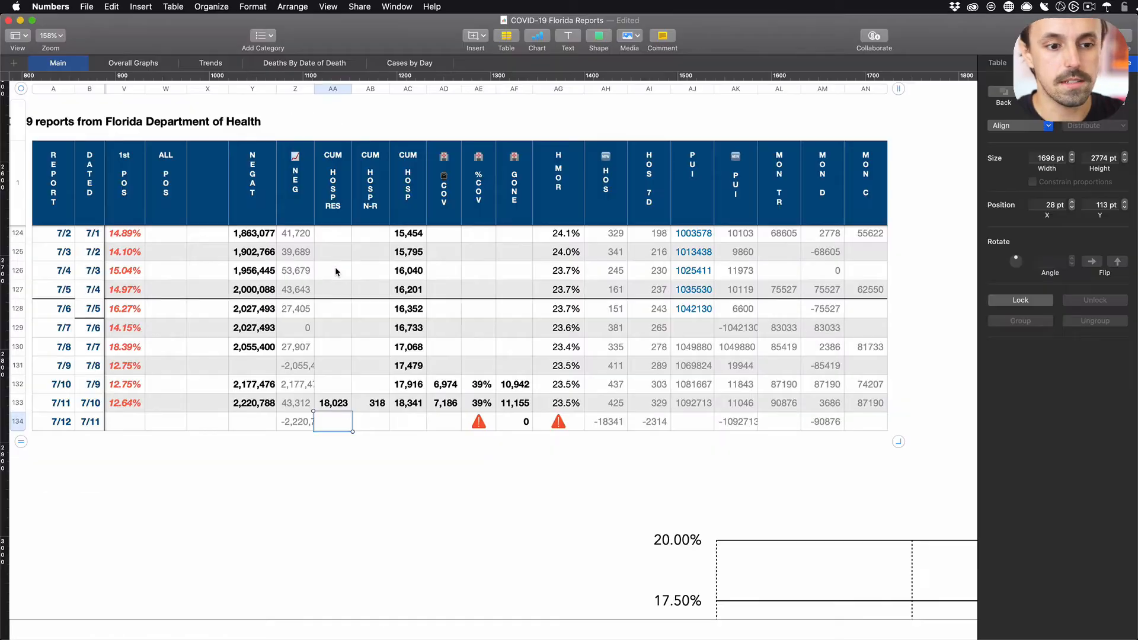
type("7,542")
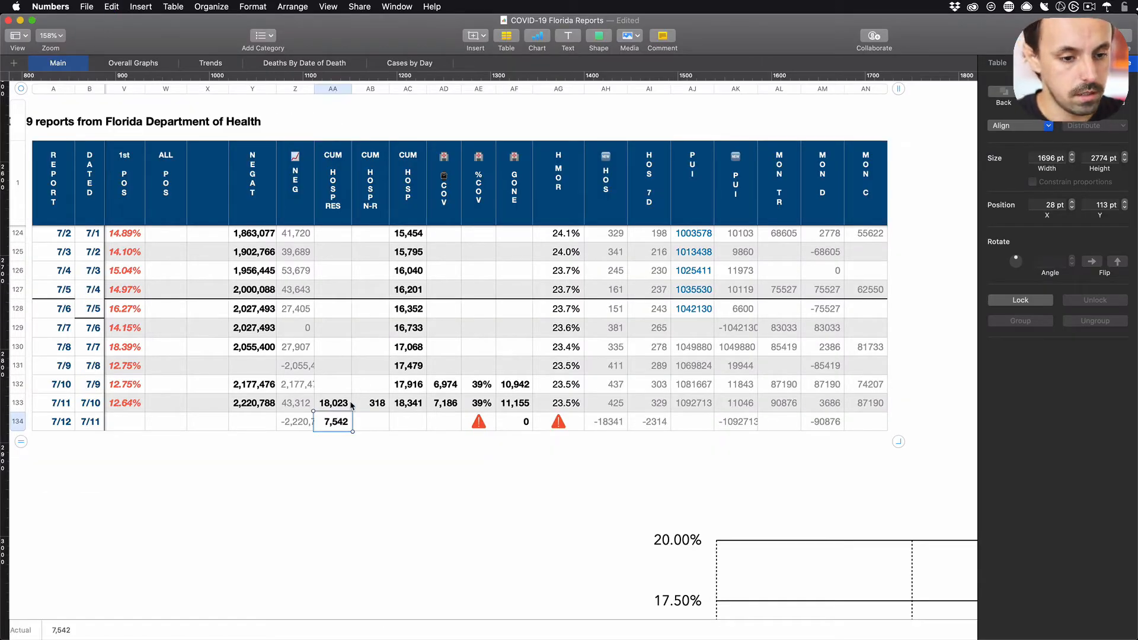
key("super+z")
- Copy the report's Hospitalized - Yes value and enter 18,590 in the 7/12 row's CUM HOSP cell in Numbers
key("super+Tab")
key("super+Tab")
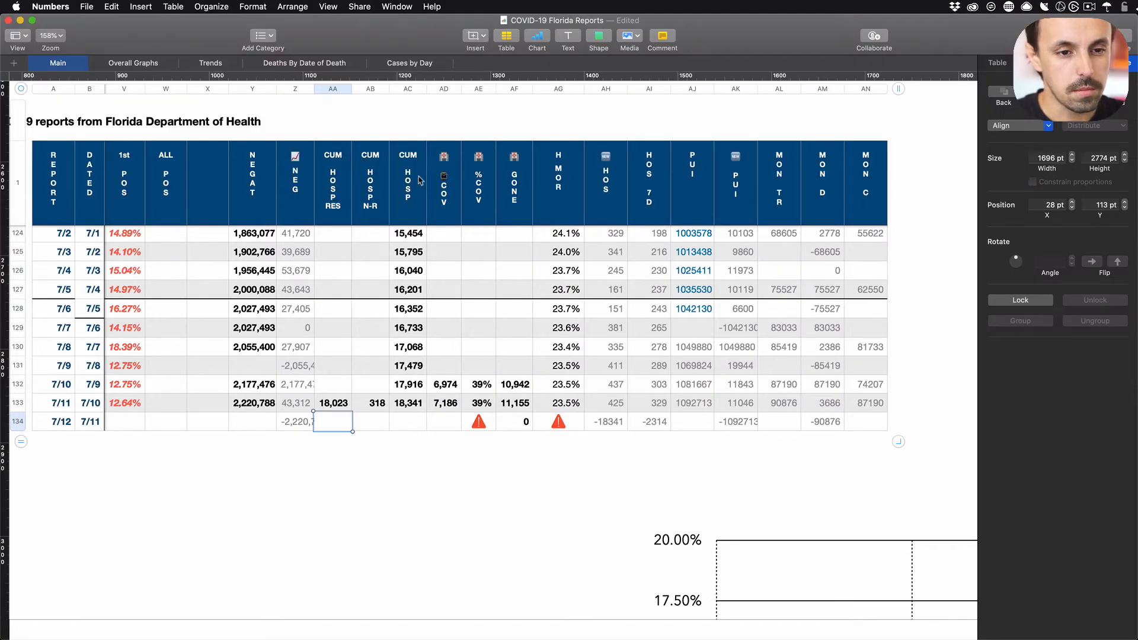
left_click(407, 423)
type("18,590")
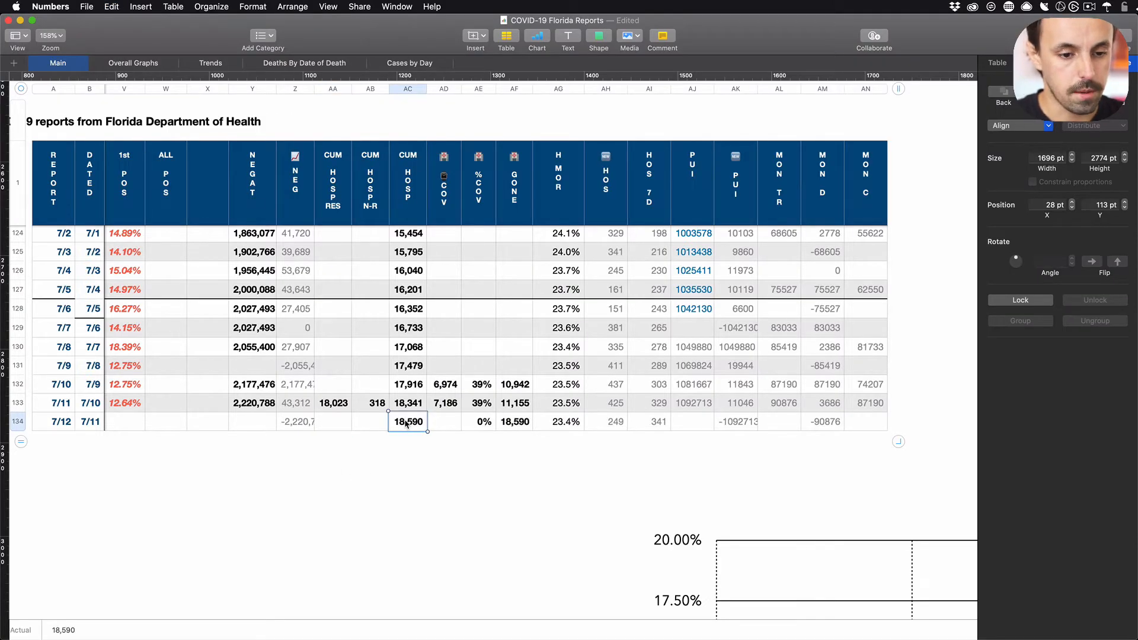
left_click(404, 455)
- Compare the CUM HOSP RES column header with the Chrome report's hospitalization and residency rows, and return to Numbers
left_click(336, 188)
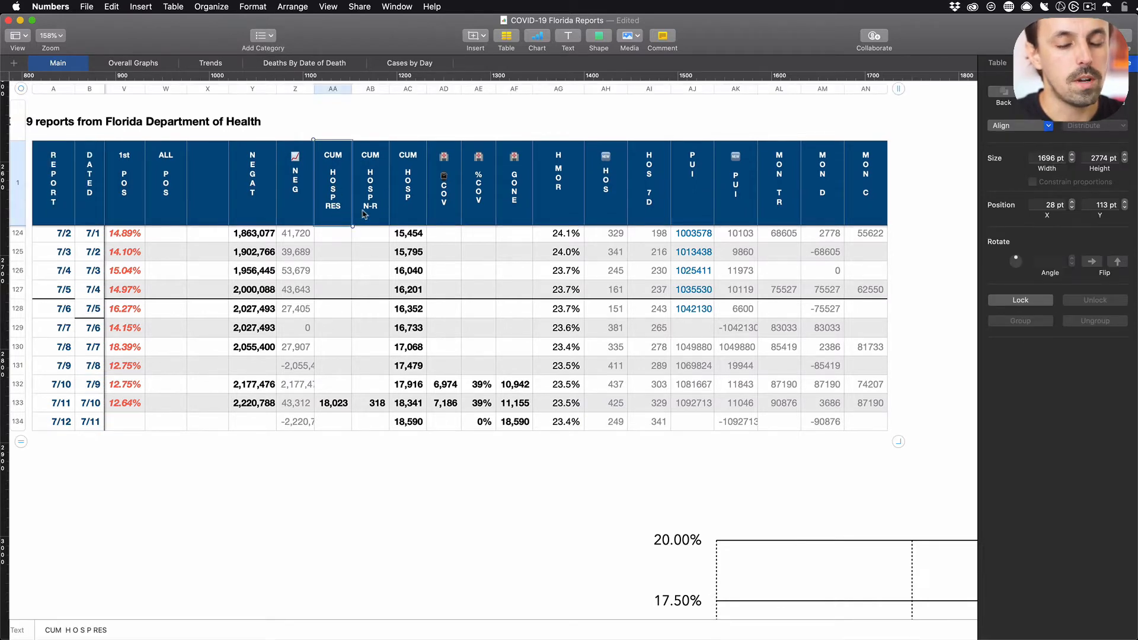
key("super+Tab")
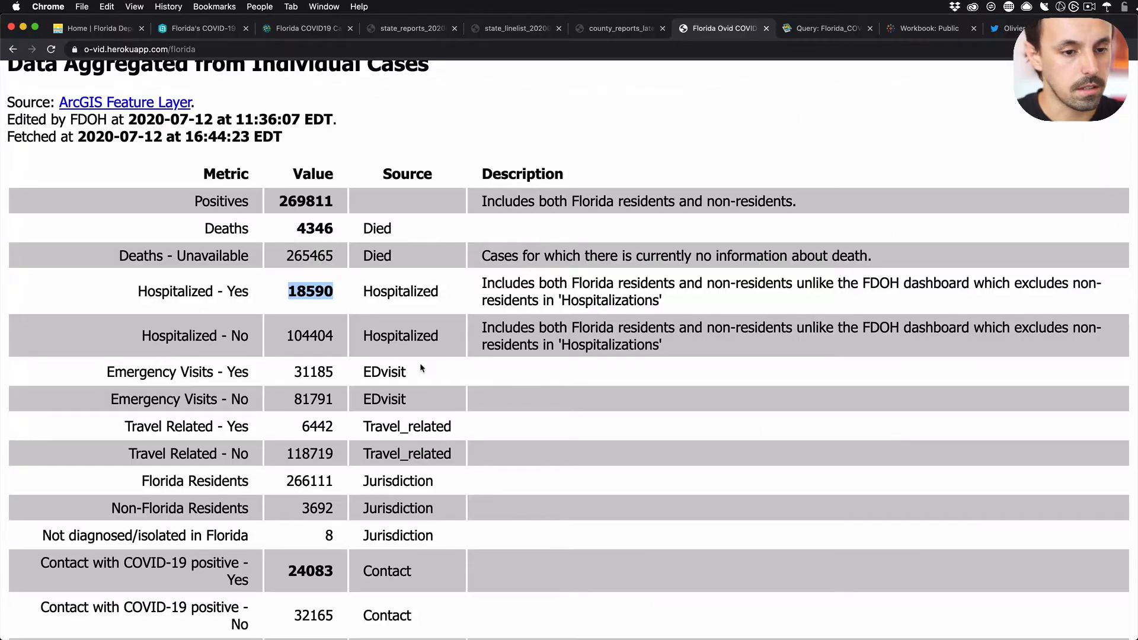
scroll(397, 360, "down", 2)
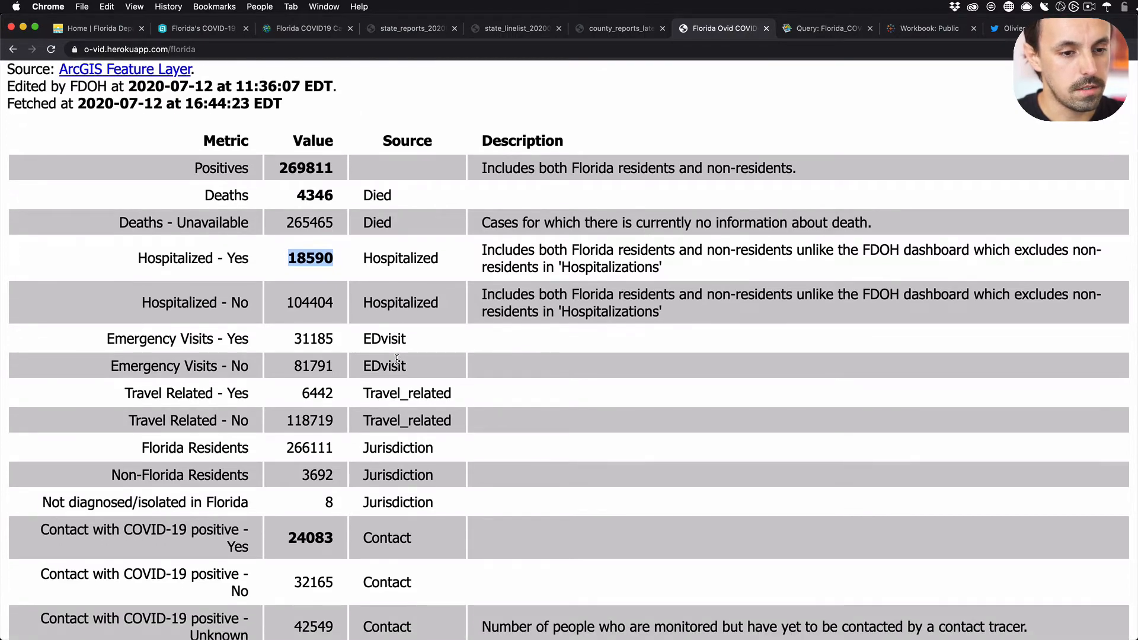
key("super+Tab")
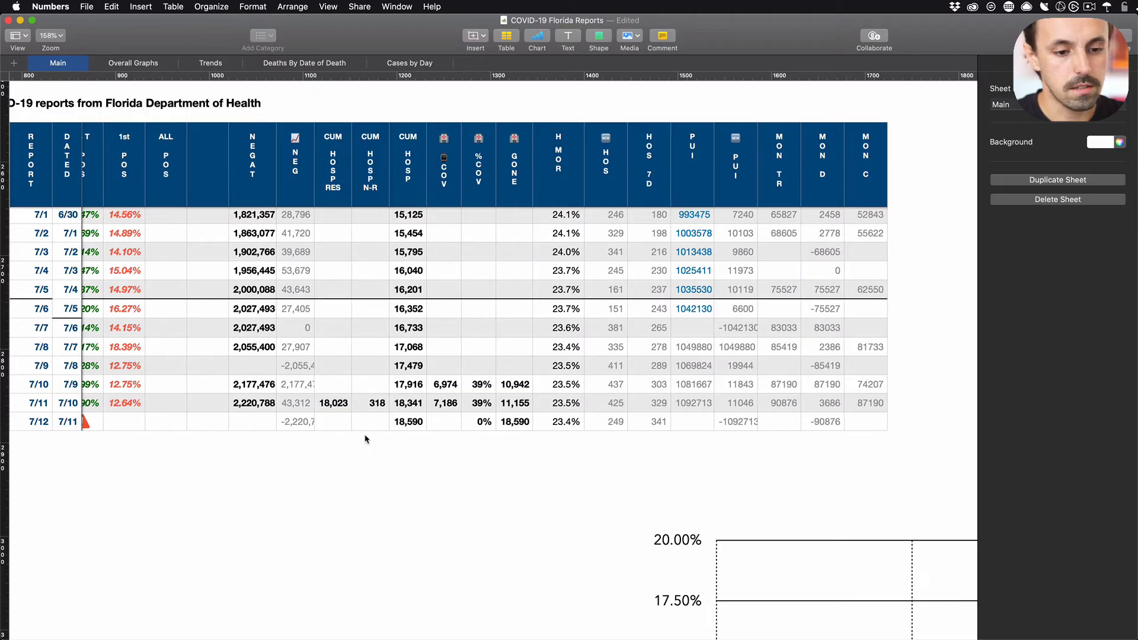
- Switch to Chrome and search the 7/12 state report PDF for "hospit" to locate the Florida residents hospitalized row
key("super+Tab")
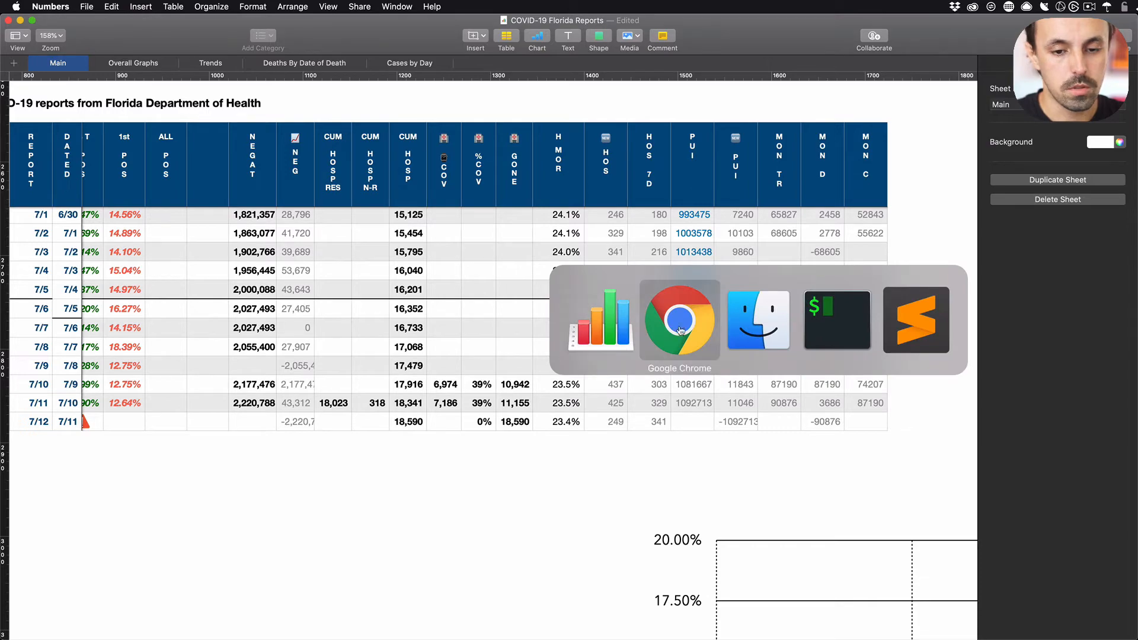
key("super+4")
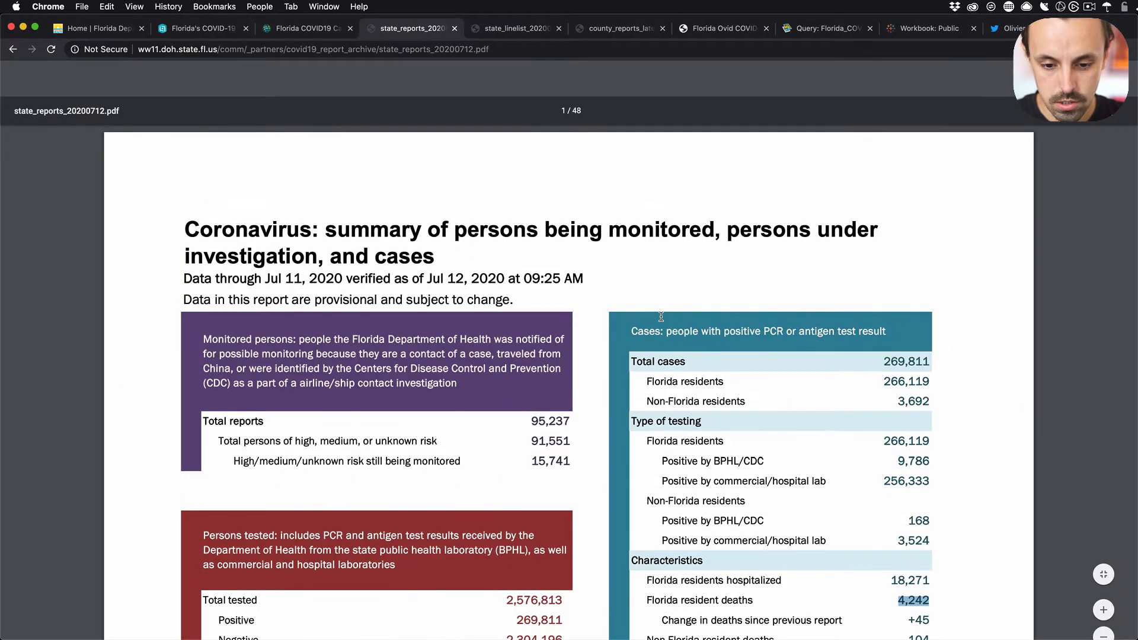
scroll(660, 308, "down", 3)
scroll(661, 316, "down", 5)
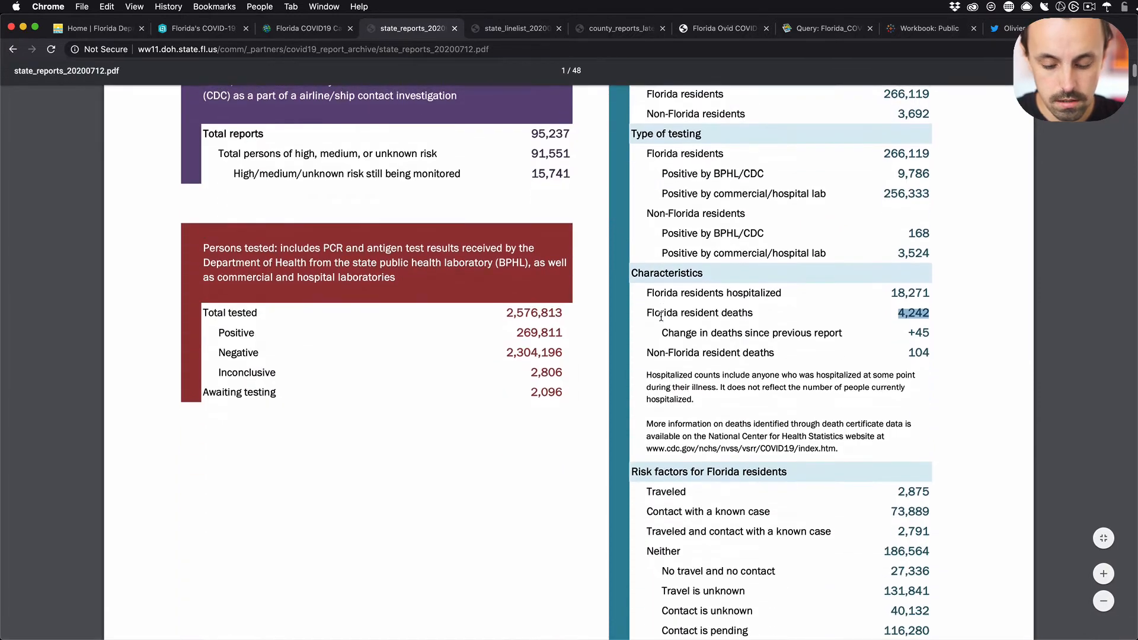
key("super+f")
type("hospit")
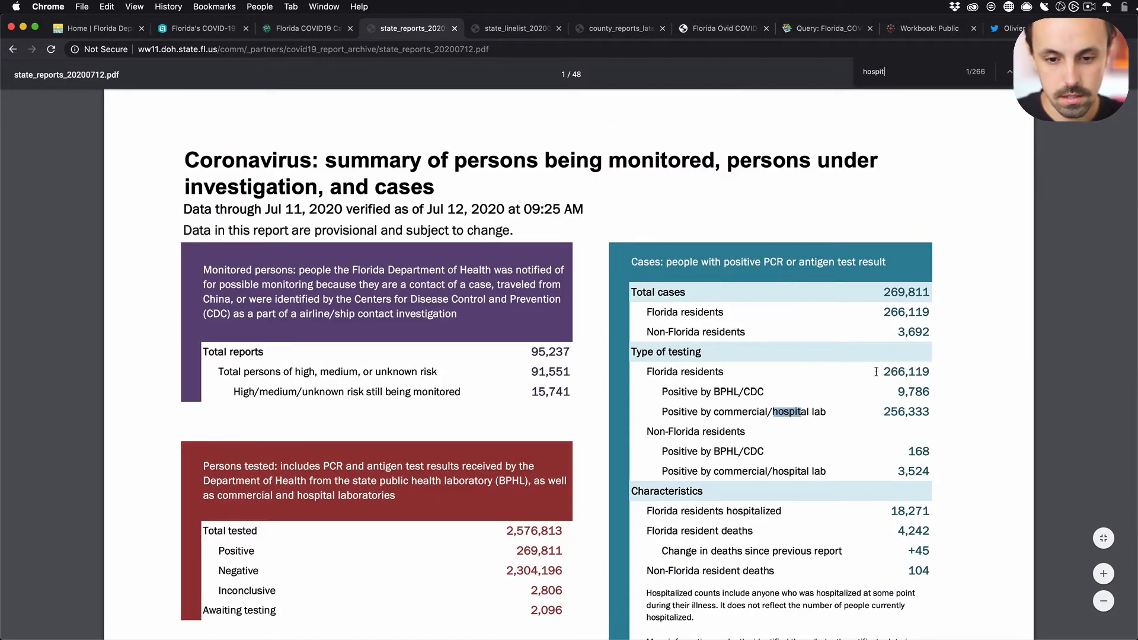
key("Return")
key("Return")
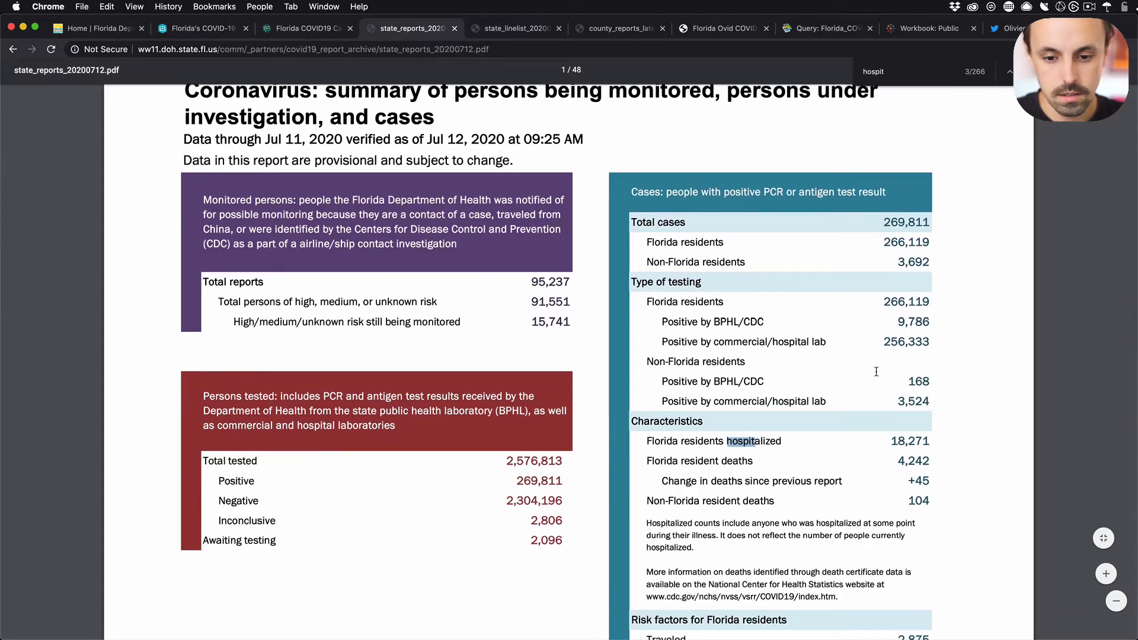
- Copy the Florida residents hospitalized figure and enter 18,271 in the 7/12 row's CUM HOSP RES cell in Numbers
left_click_drag(891, 442, 961, 442)
key("super+c")
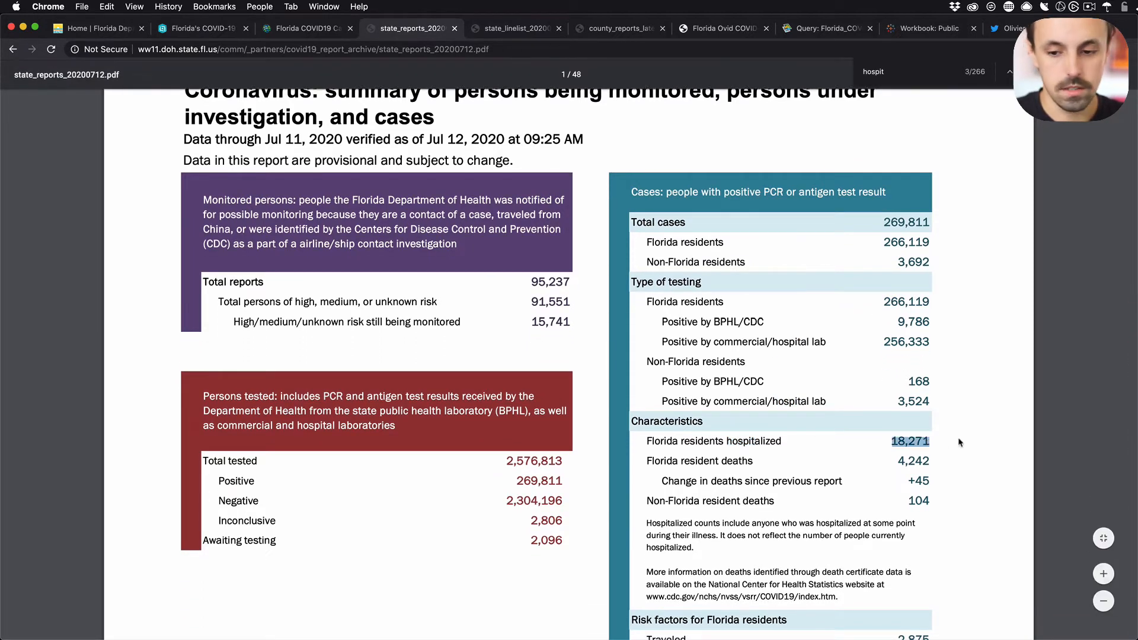
key("super+Tab")
key("super+v")
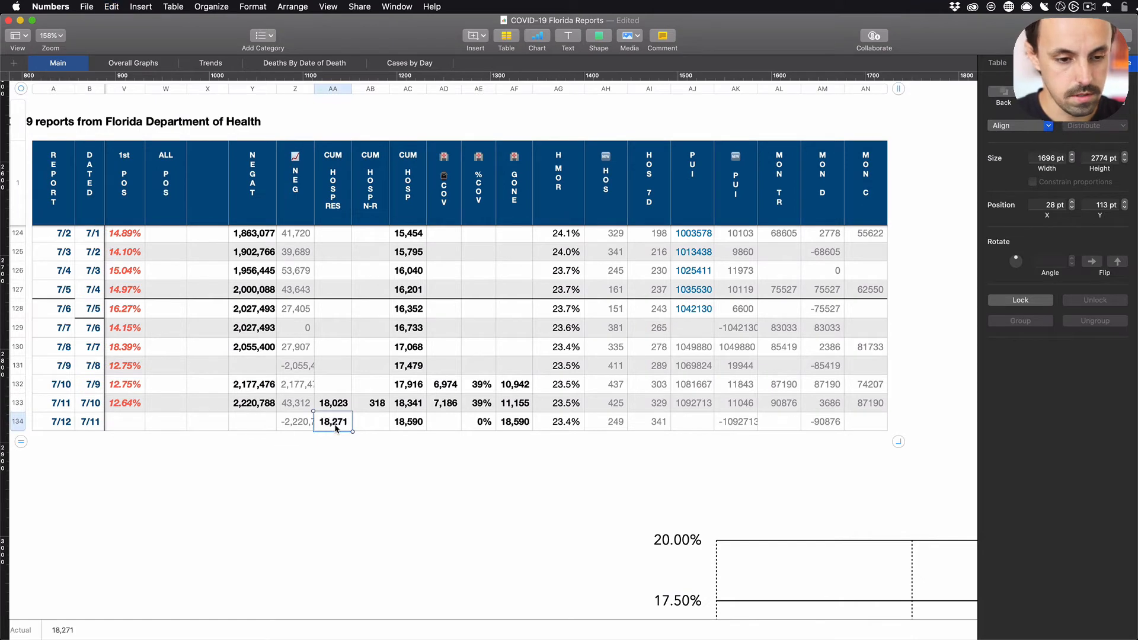
- Check the state report PDF for a non-resident hospitalization figure, comparing it with the CUM HOSP N-R column in Numbers
key("super+Tab")
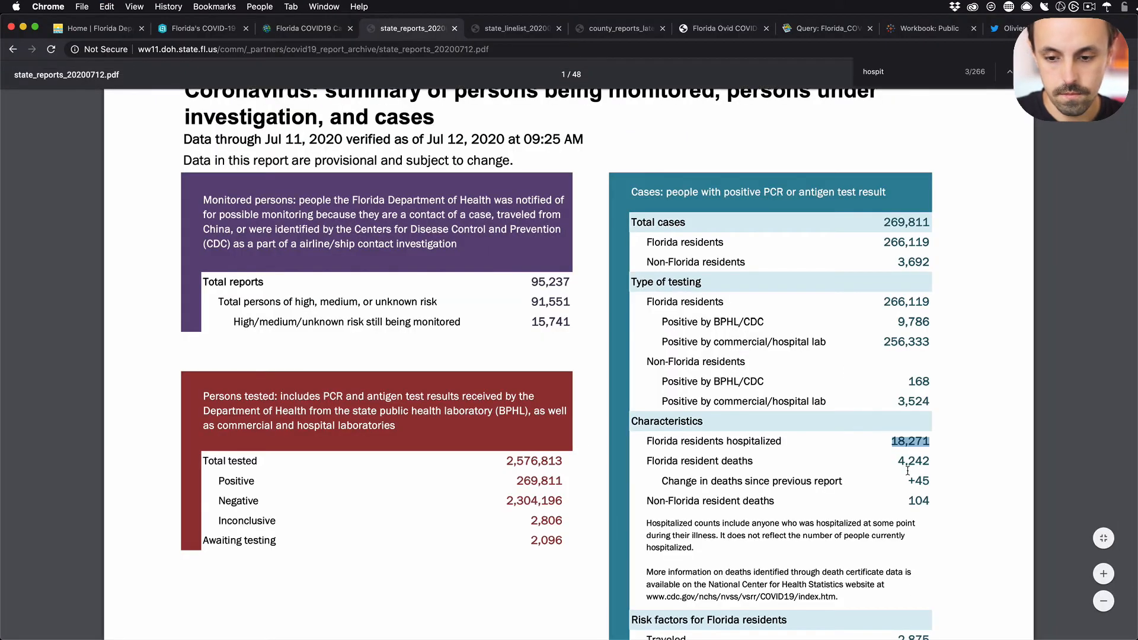
scroll(901, 465, "down", 2)
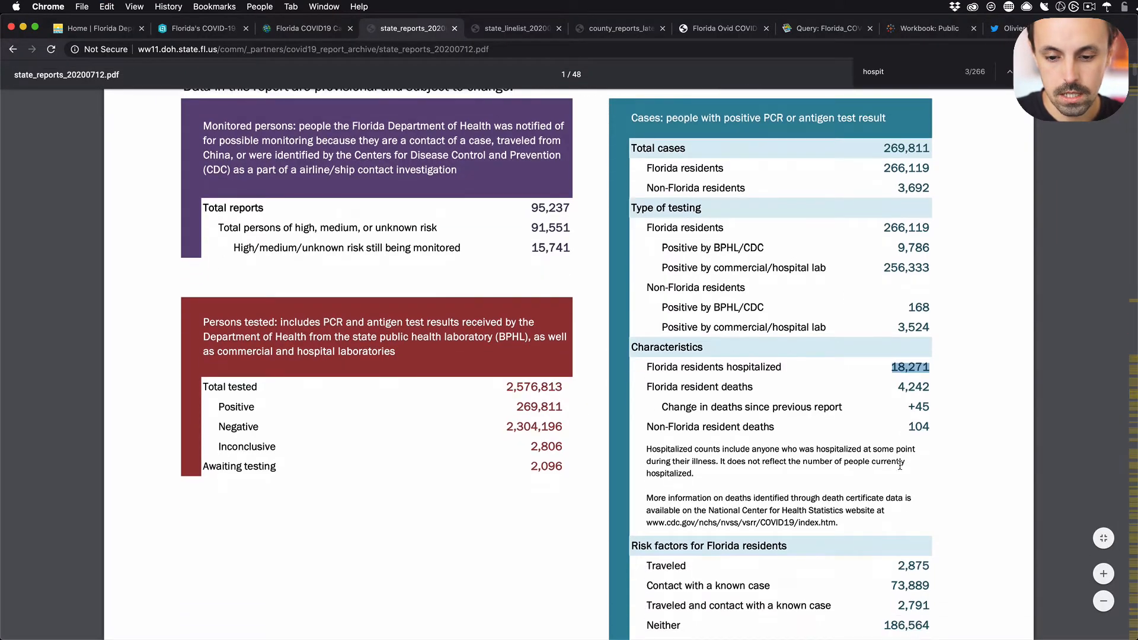
key("super+Tab")
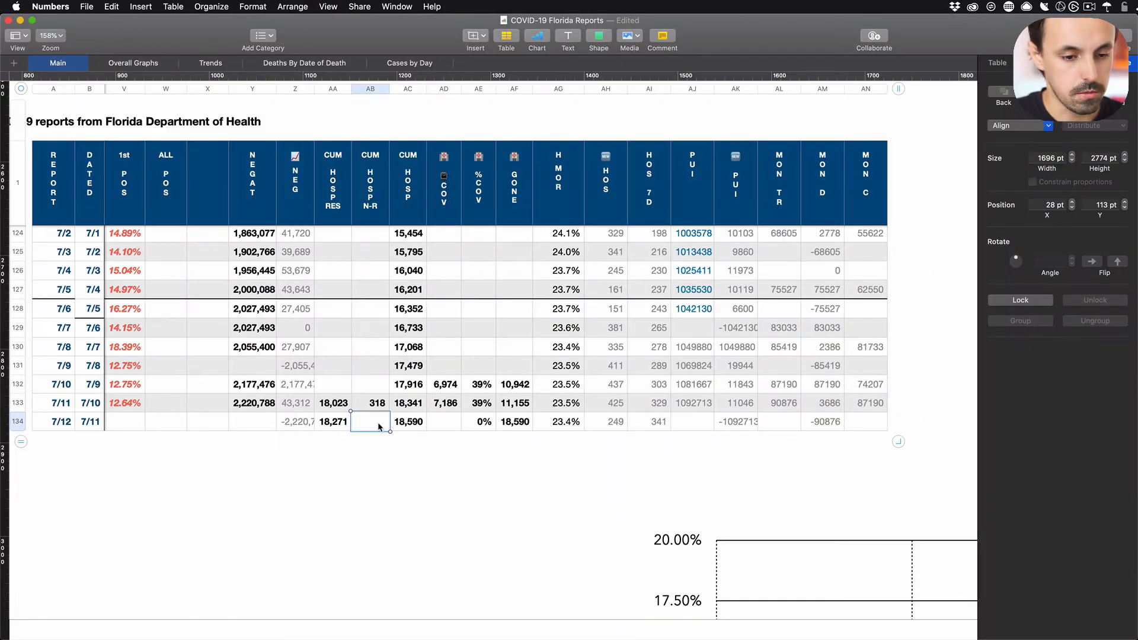
left_click(377, 403)
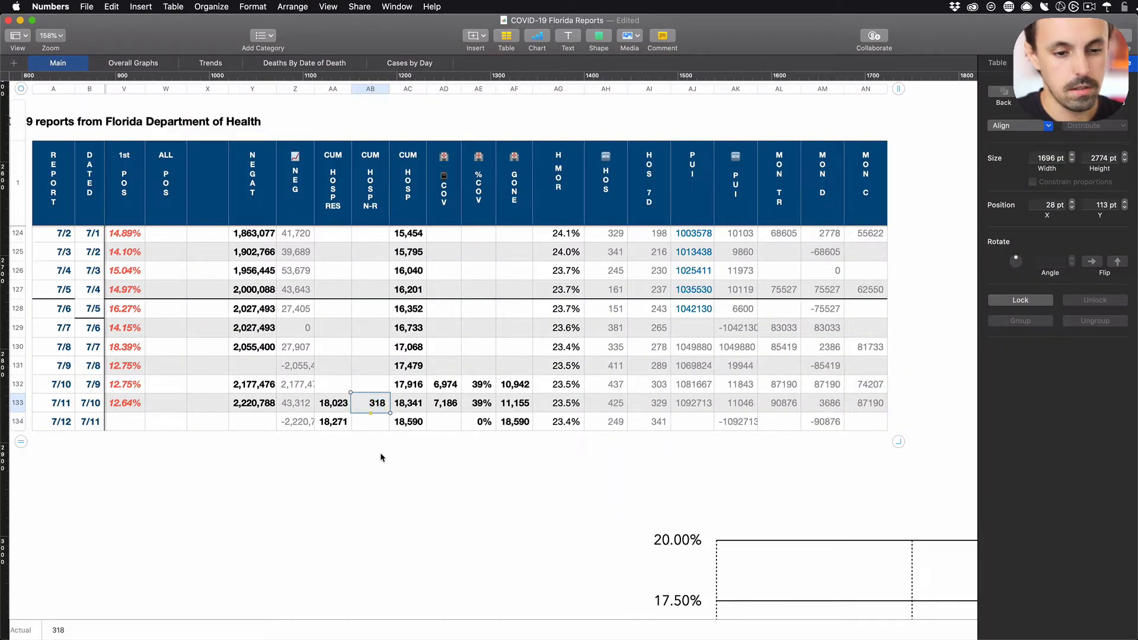
key("super+Tab")
scroll(797, 413, "down", 3)
scroll(797, 413, "down", 5)
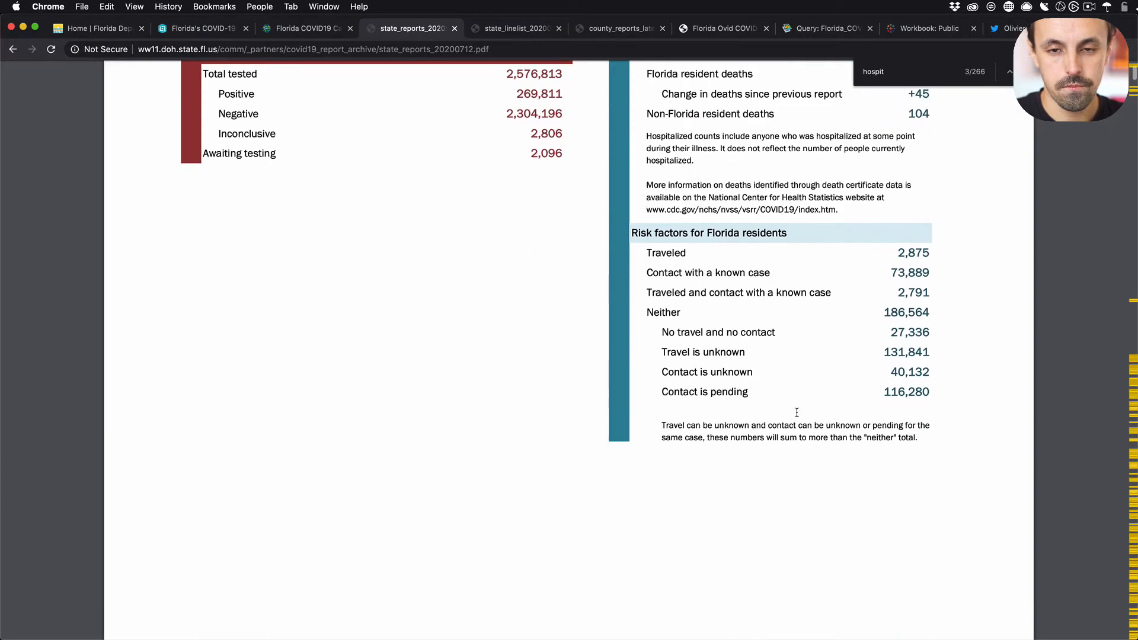
- Search the Florida Ovid report for "hospit" and select the value for hospitalizations of non-Florida residents
left_click(720, 28)
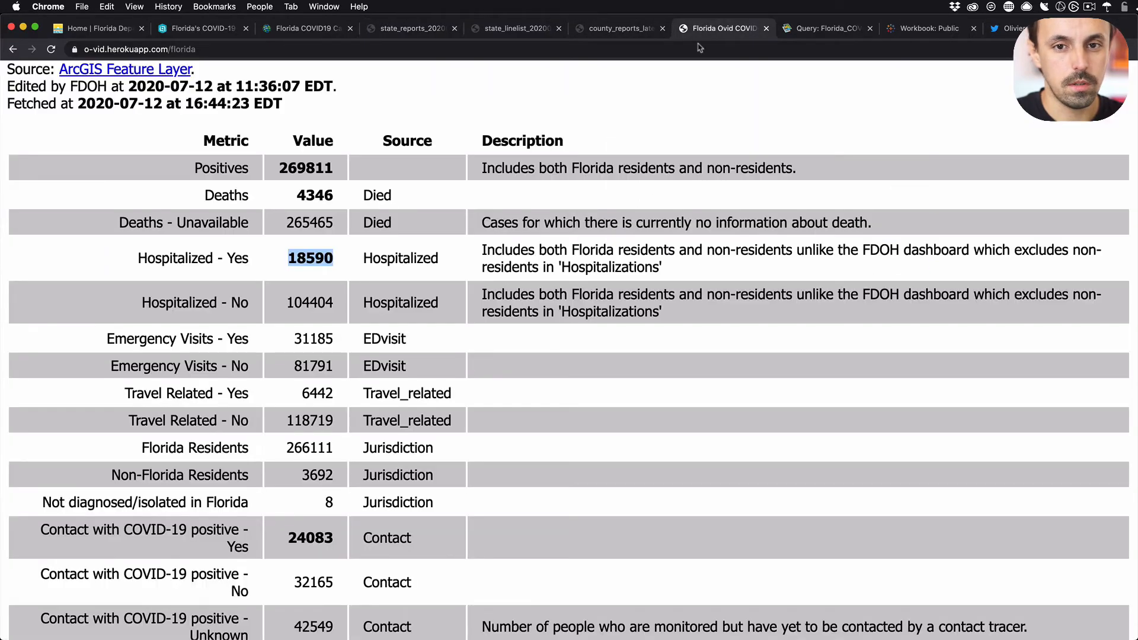
scroll(464, 350, "down", 10)
scroll(464, 350, "down", 13)
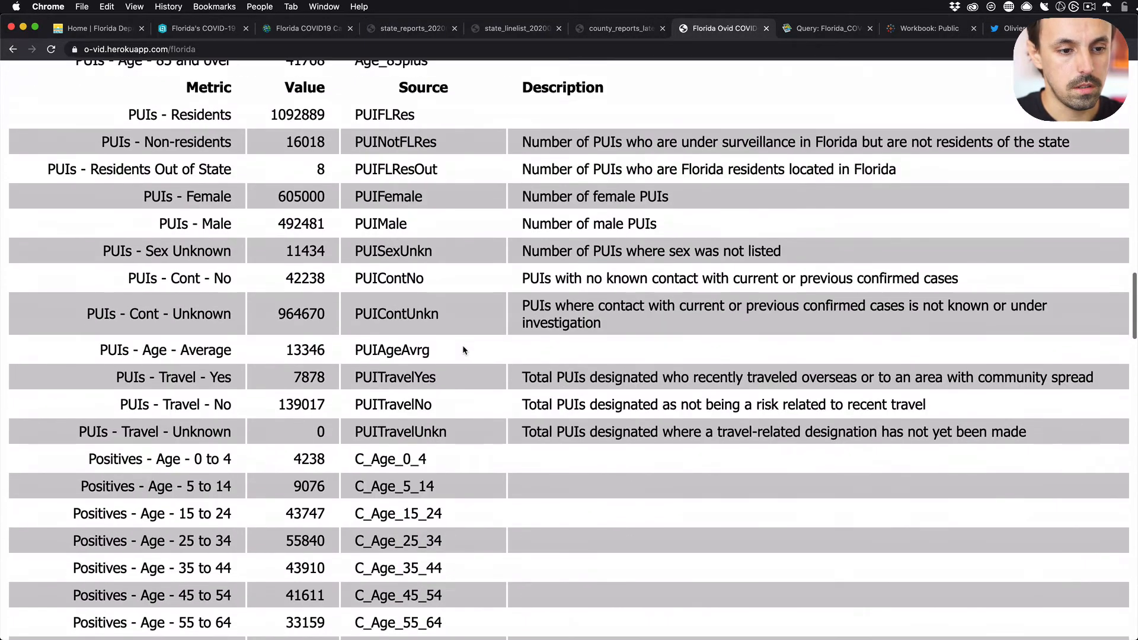
key("super+f")
type("hospit")
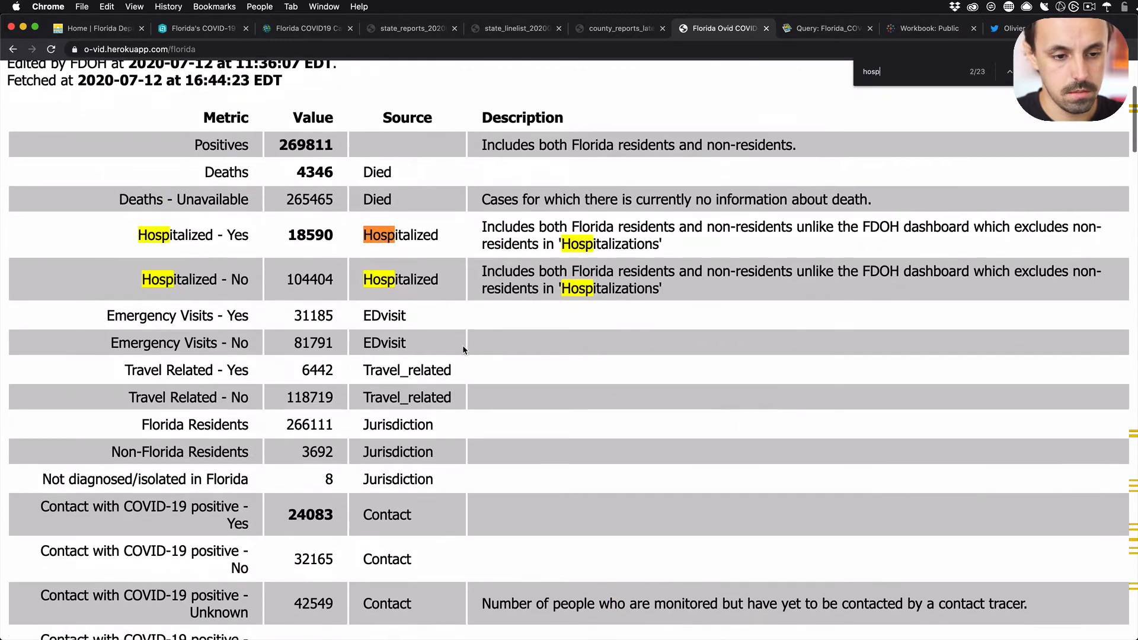
key("Return")
key("Return")
key("Return")
key("Return")
key("Return")
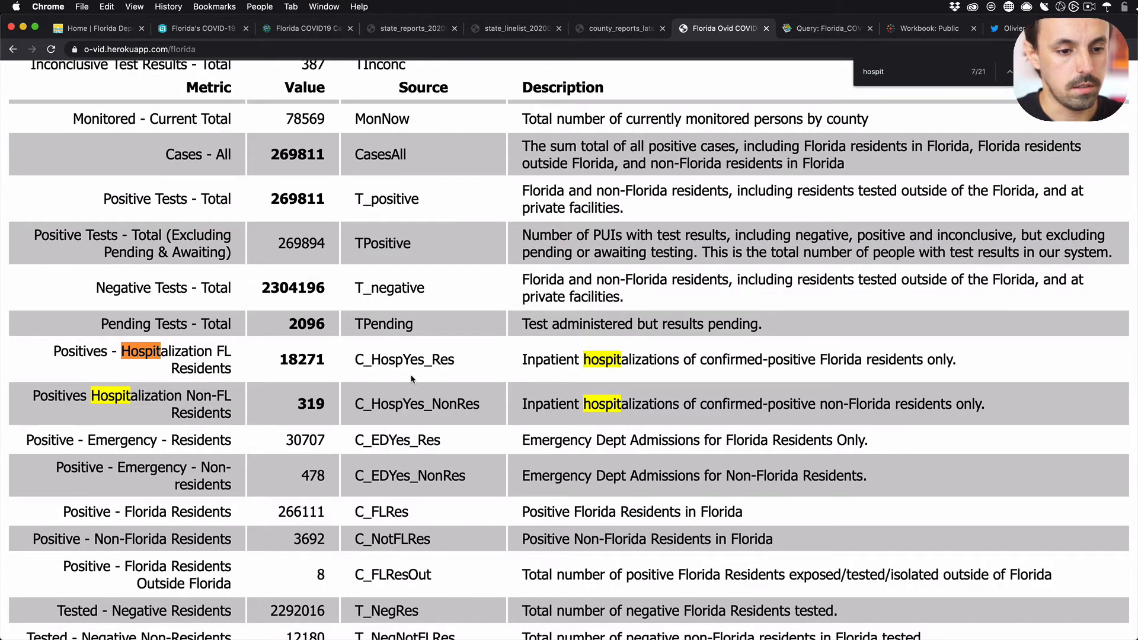
double_click(311, 412)
- Compare the county report PDF's hospitalizations for Florida residents with the C_HospYes_Res value in the Florida Ovid report
scroll(311, 412, "up", 15)
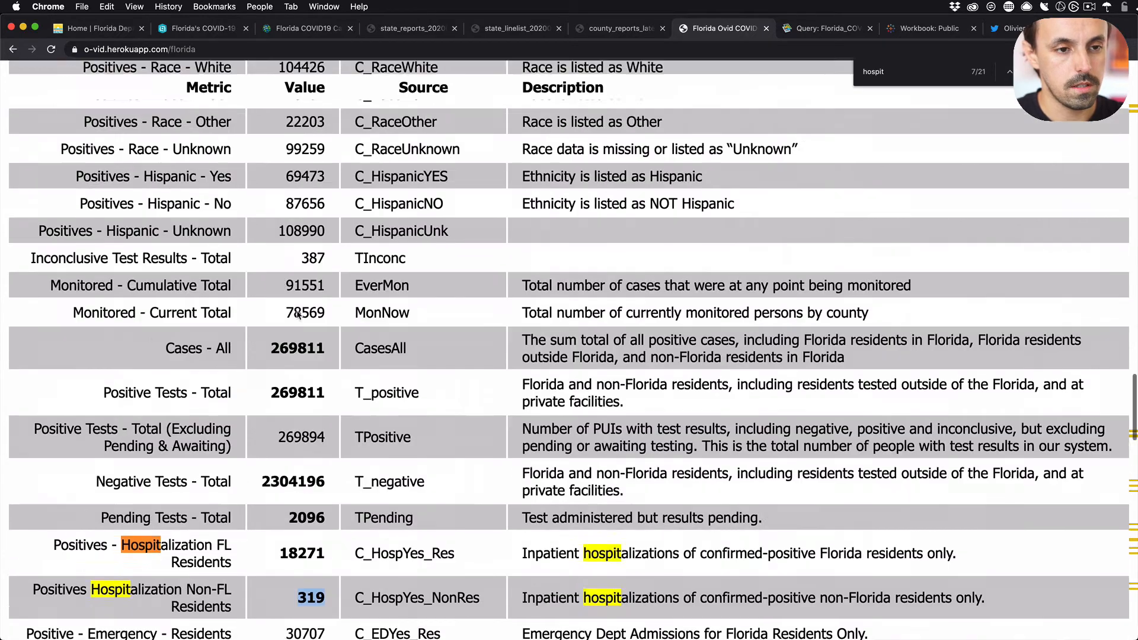
scroll(299, 315, "up", 10)
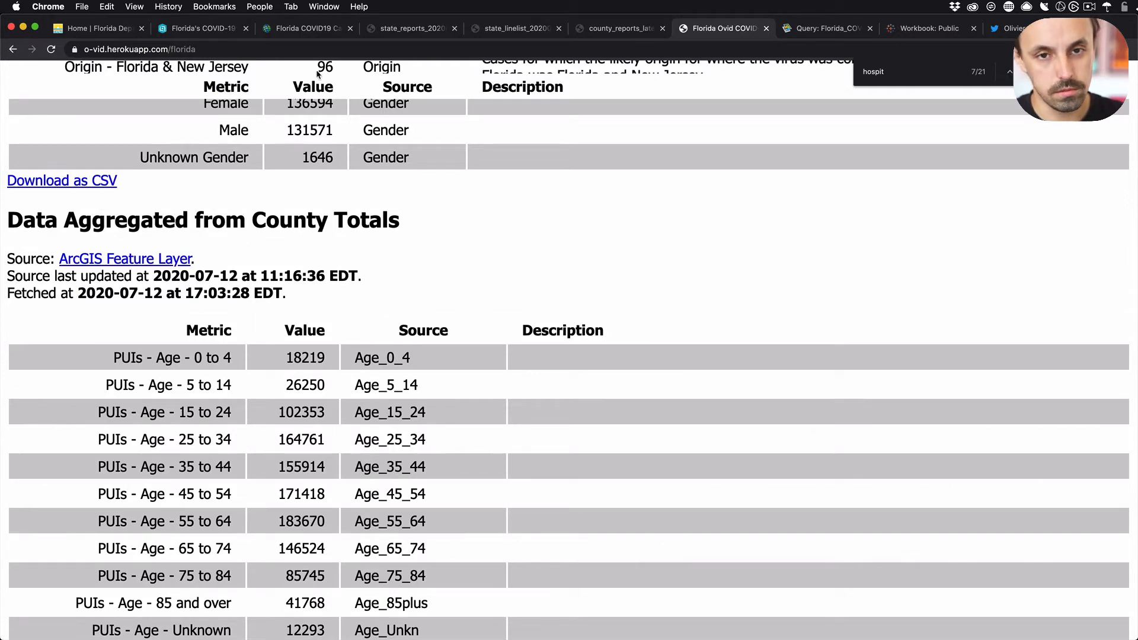
left_click(614, 29)
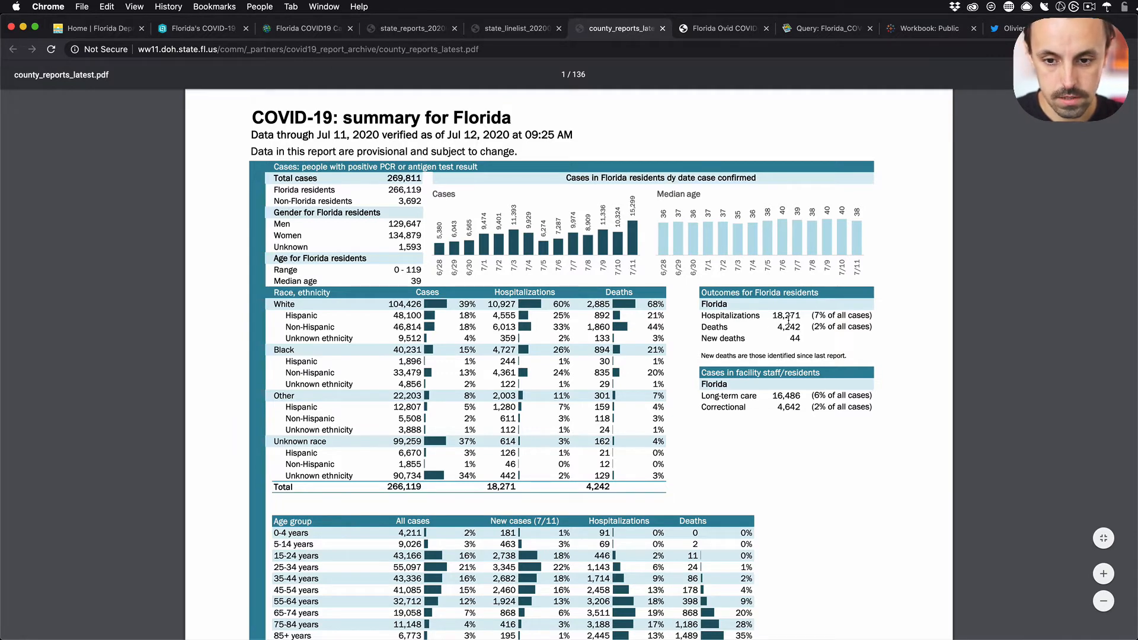
left_click(720, 29)
scroll(345, 471, "down", 20)
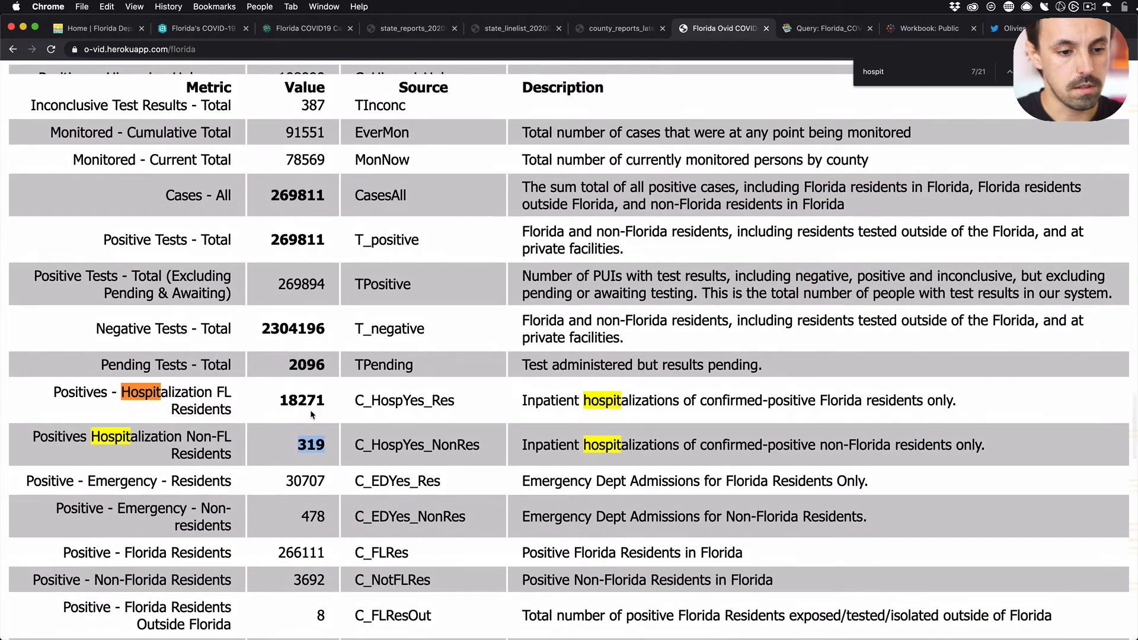
double_click(303, 400)
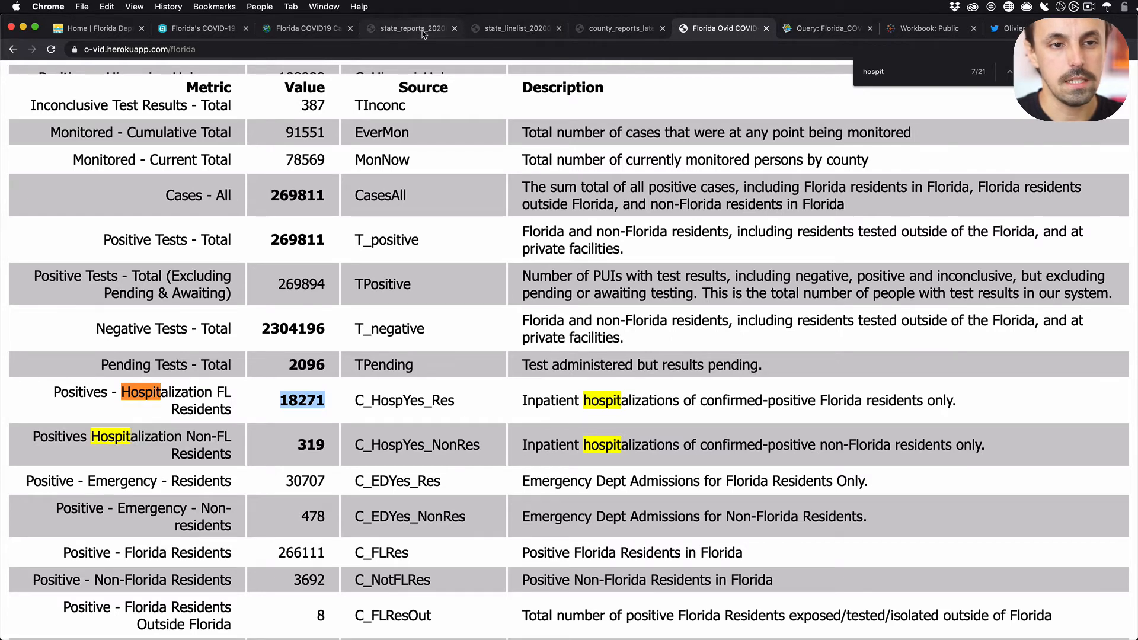
left_click(596, 28)
left_click(735, 28)
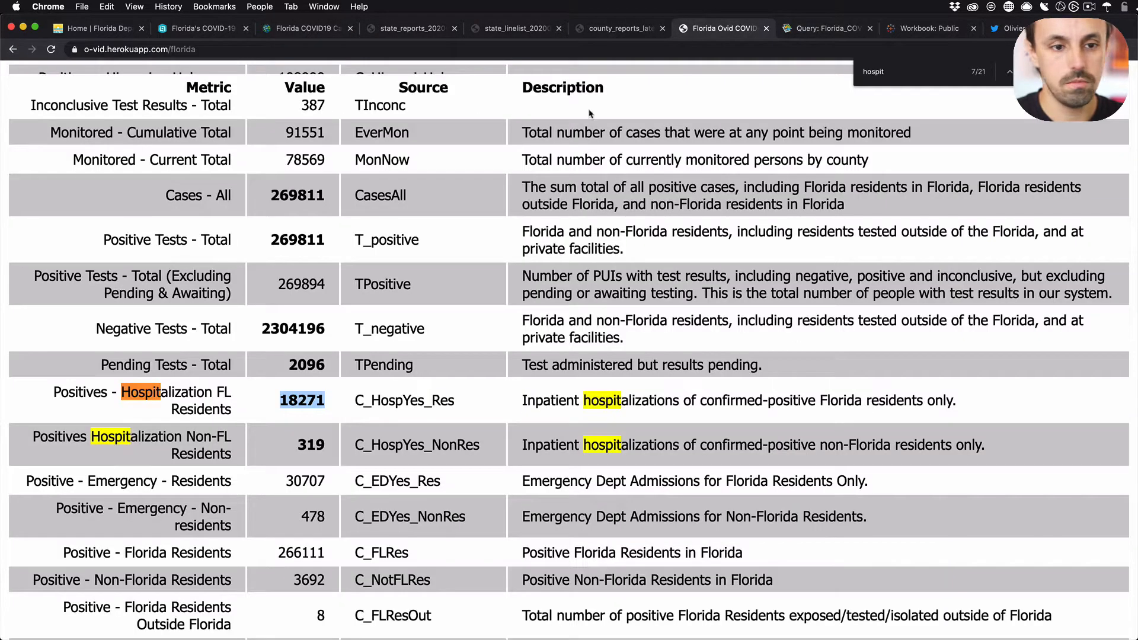
double_click(306, 399)
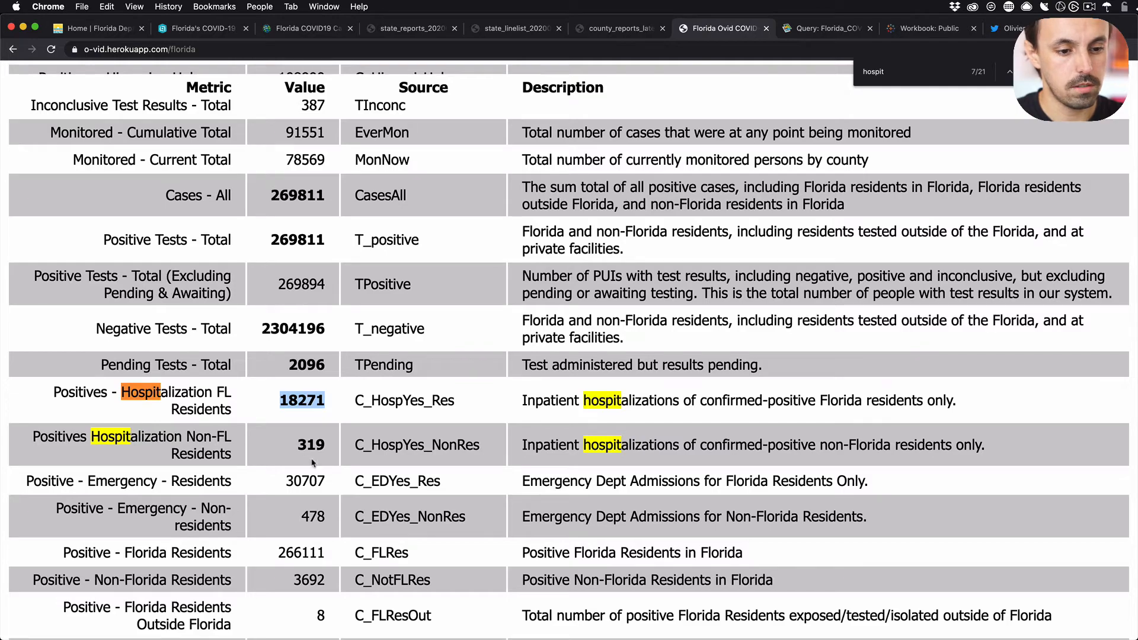
- Return to the Hospitalized - Yes row, calculate 18590 - 18271 in Alfred and copy the result
scroll(332, 457, "up", 20)
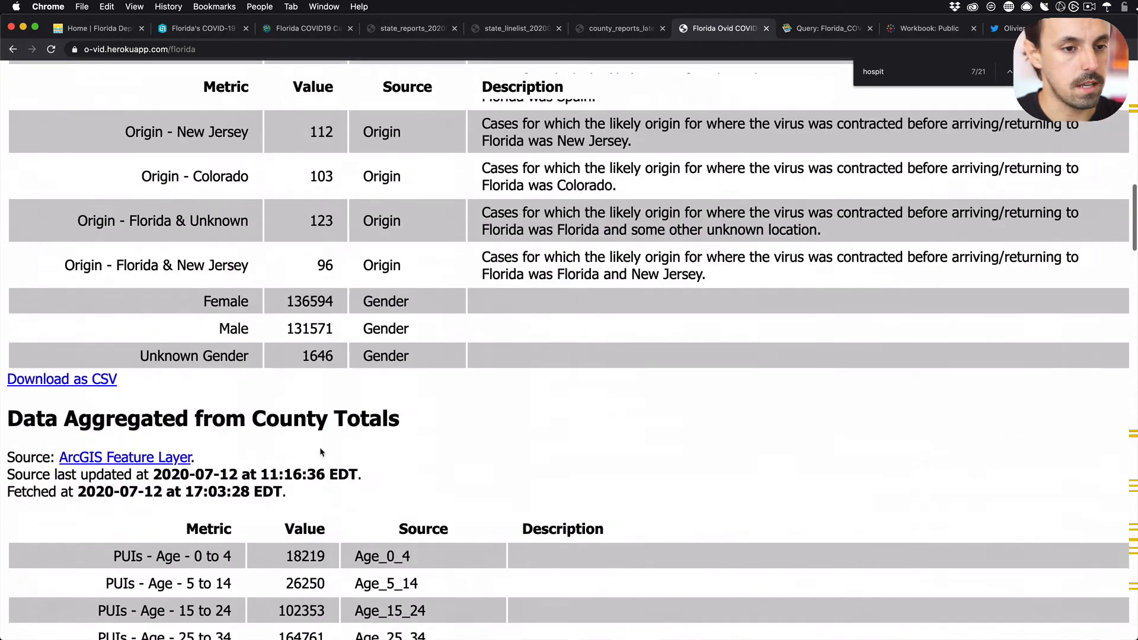
scroll(320, 449, "down", 2)
key("alt+space")
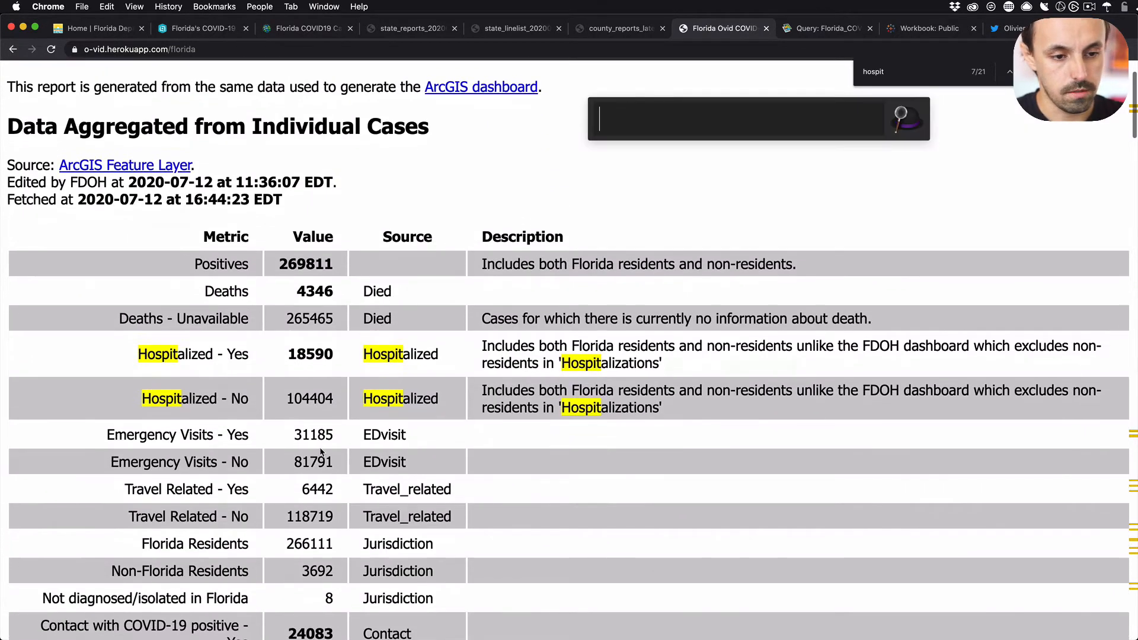
type("18")
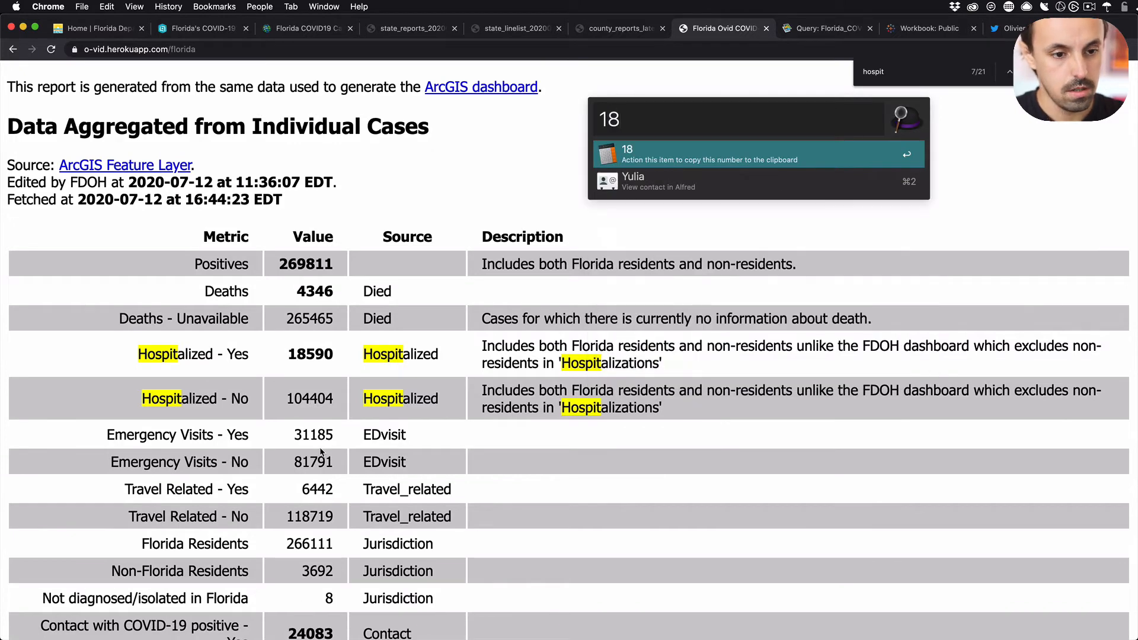
type("590 - 18271")
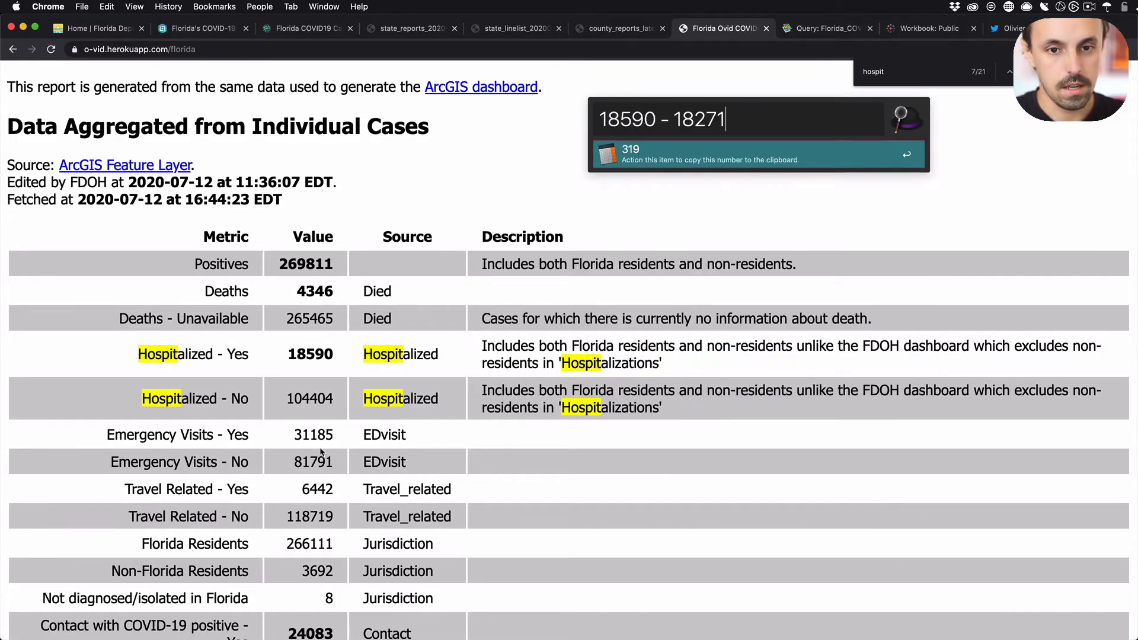
key("Return")
- Switch to Numbers and enter 319 in the 7/12 row's CUM HOSP N-R cell
key("super+Tab")
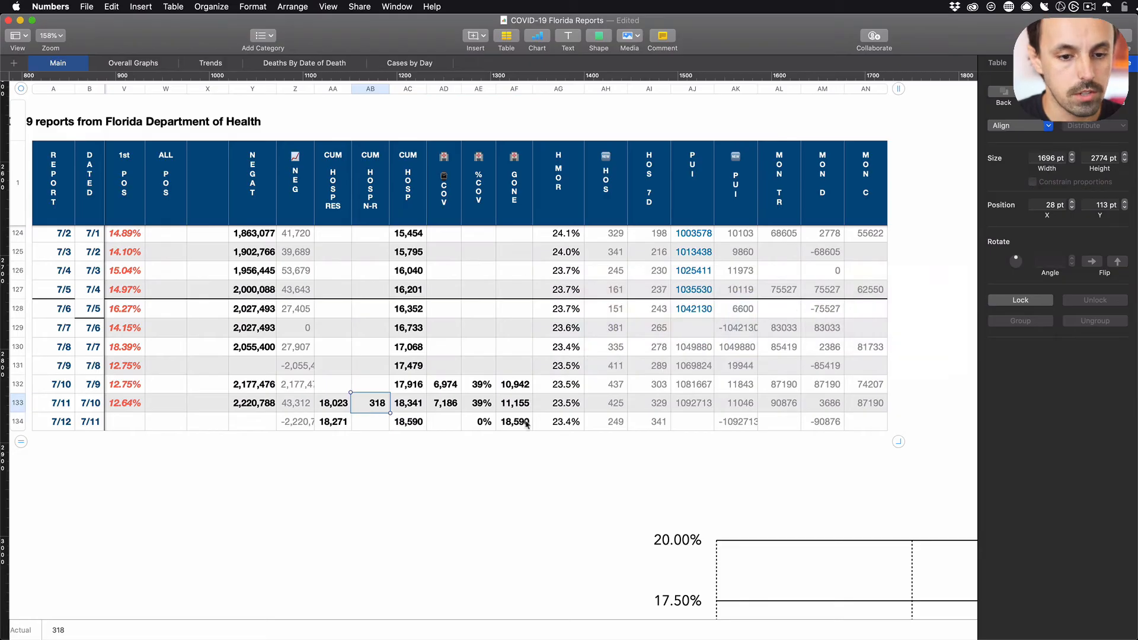
left_click(376, 427)
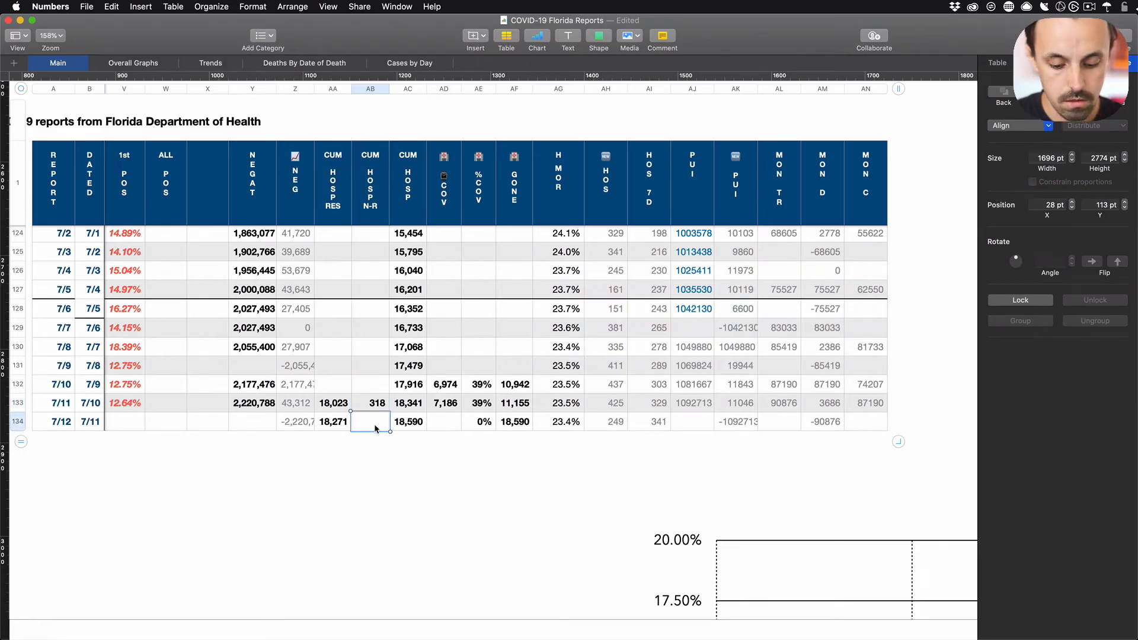
type("319")
left_click(410, 460)
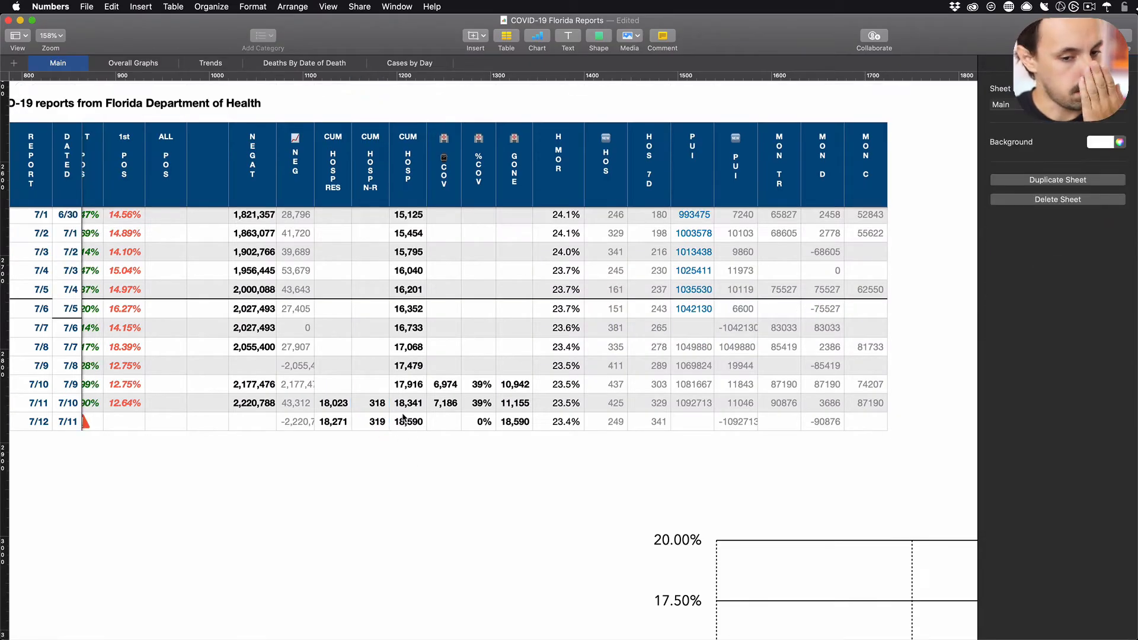
- Check the header of the hospital COV column beside CUM HOSP and select that column's cell in the 7/12 row
left_click(450, 426)
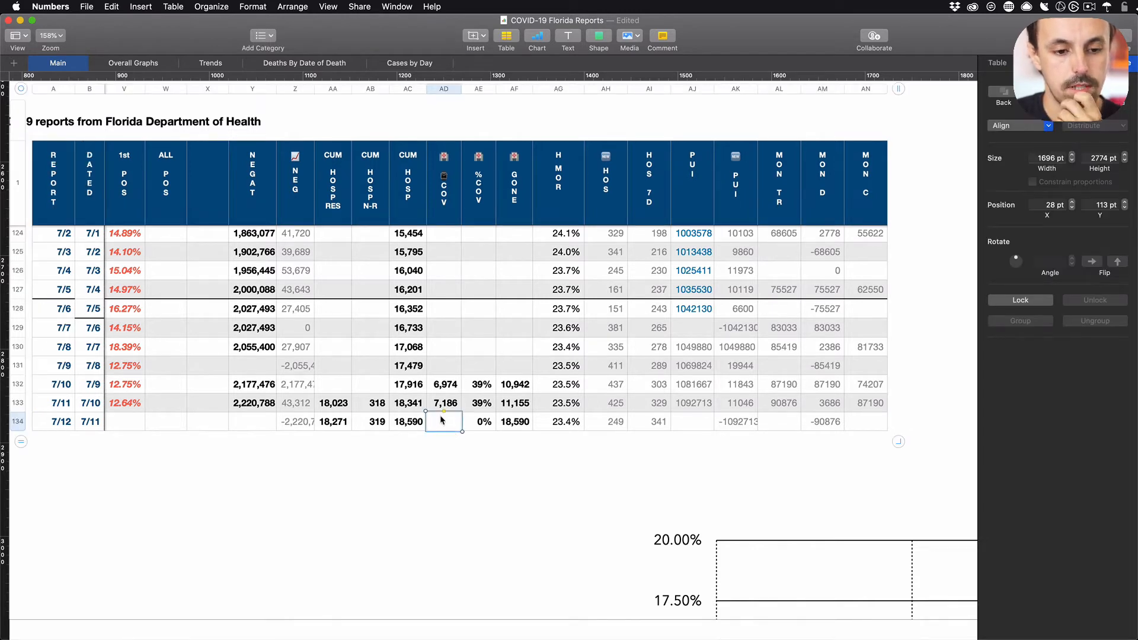
left_click(446, 198)
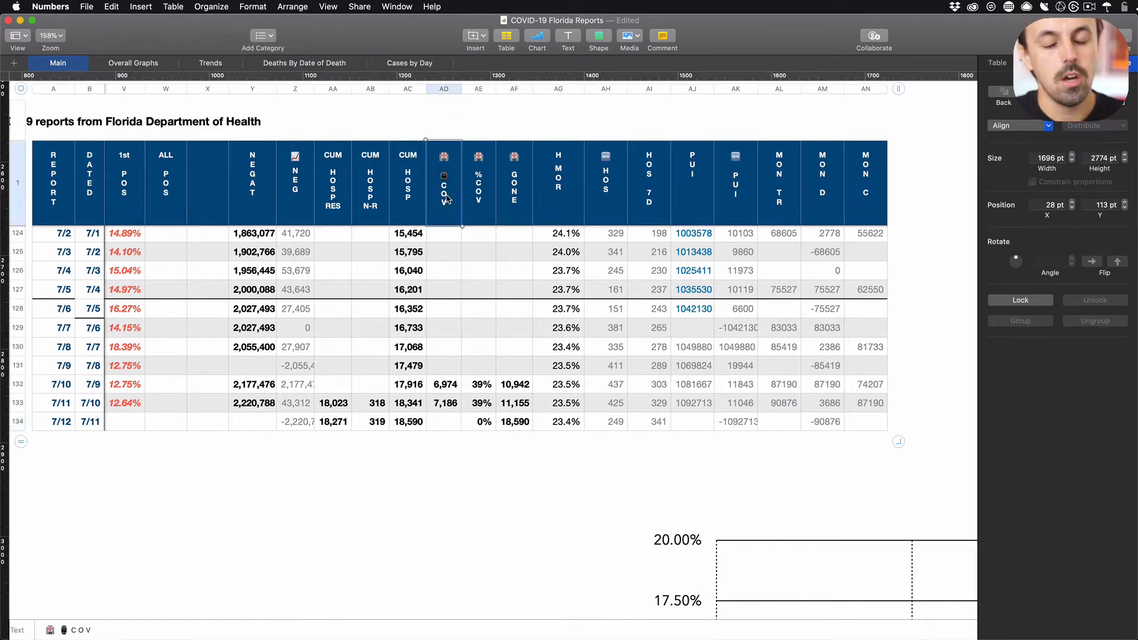
left_click(445, 421)
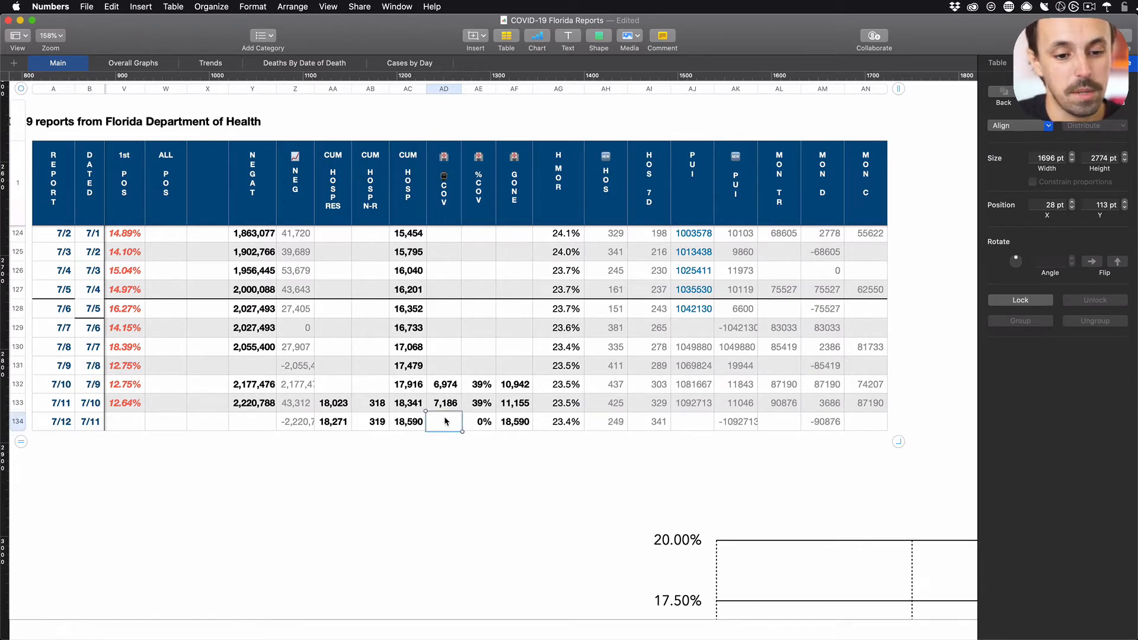
- Switch to Chrome and open the public workbook with the COVID Hospitalizations County table
key("super+Tab")
left_click(652, 291)
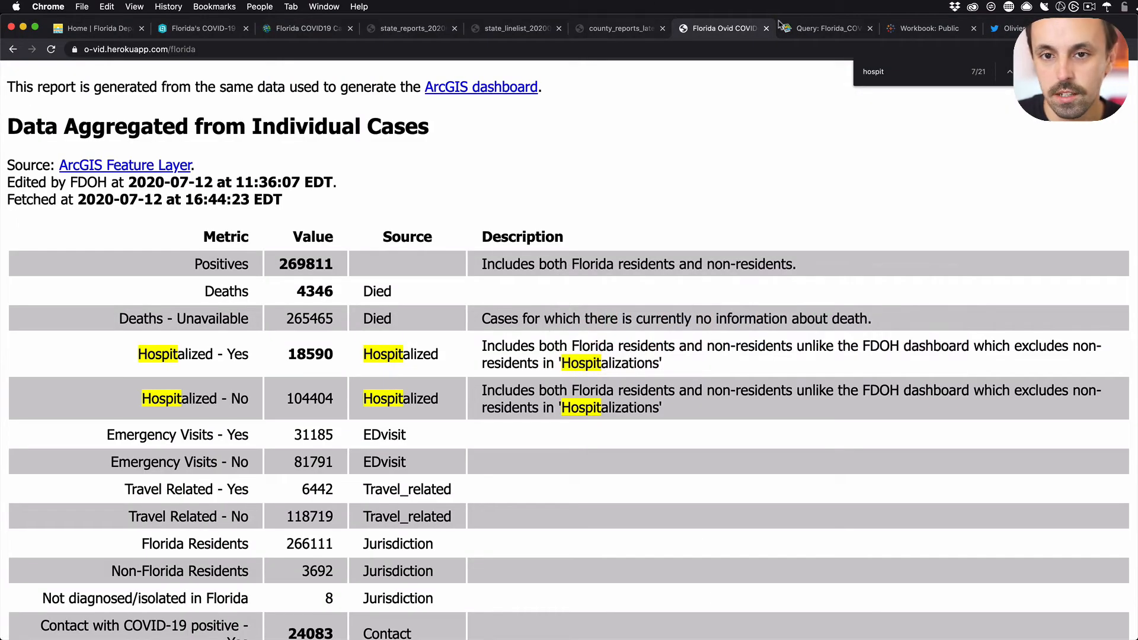
left_click(830, 30)
left_click(947, 28)
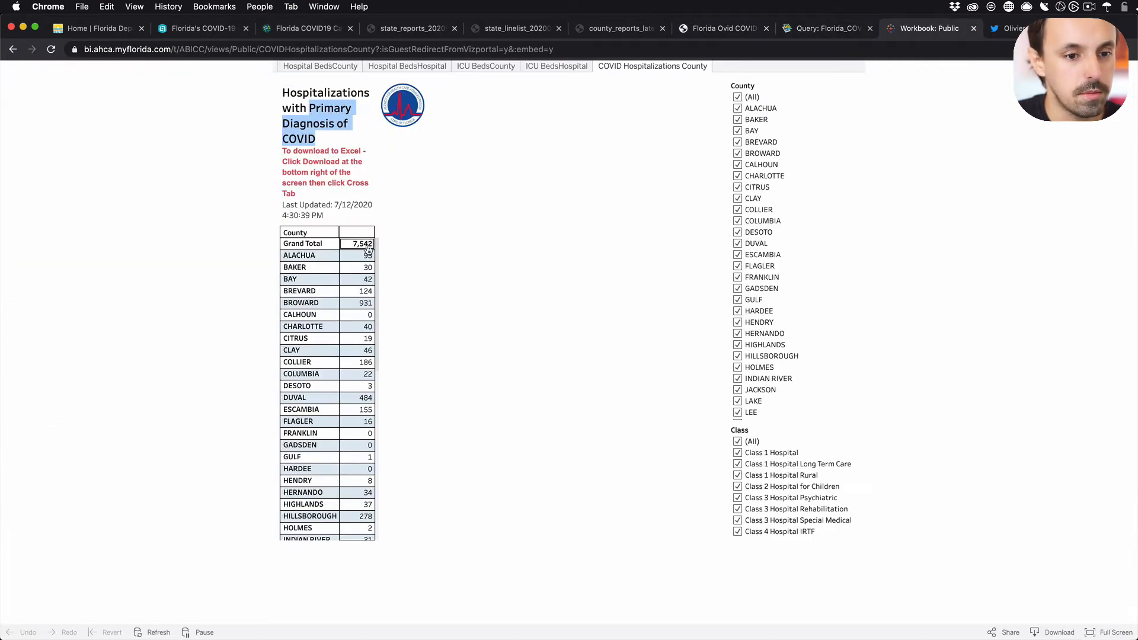
- Open the Florida Ovid COVID report in Chrome and copy 7542 from the Total COVID Hospitalizations row
key("super+Tab")
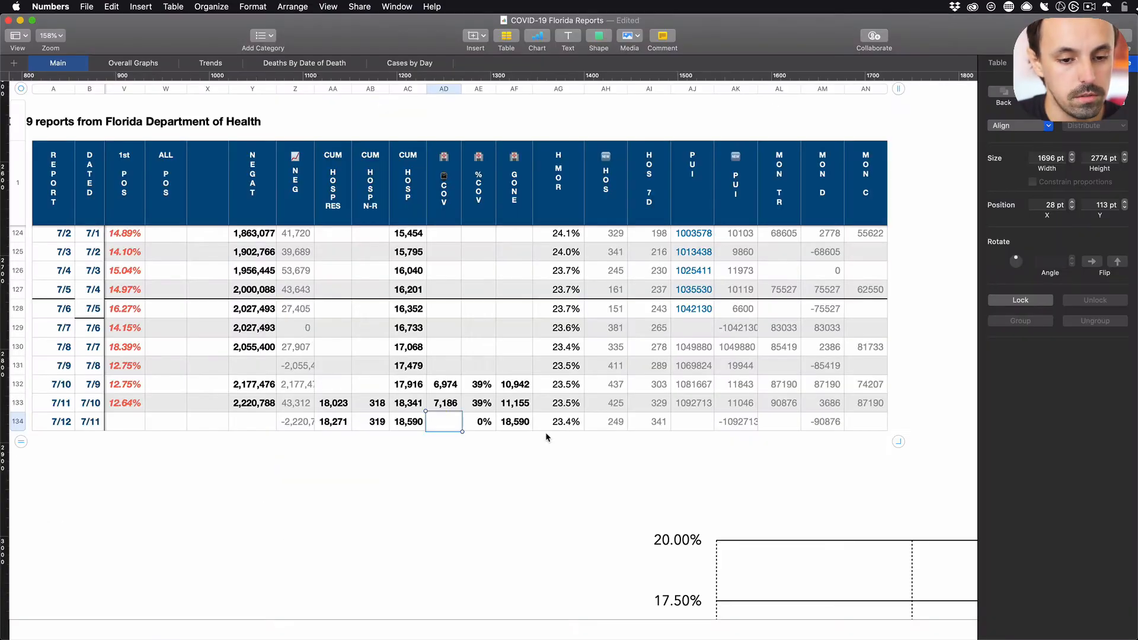
type("7")
key("super+Tab")
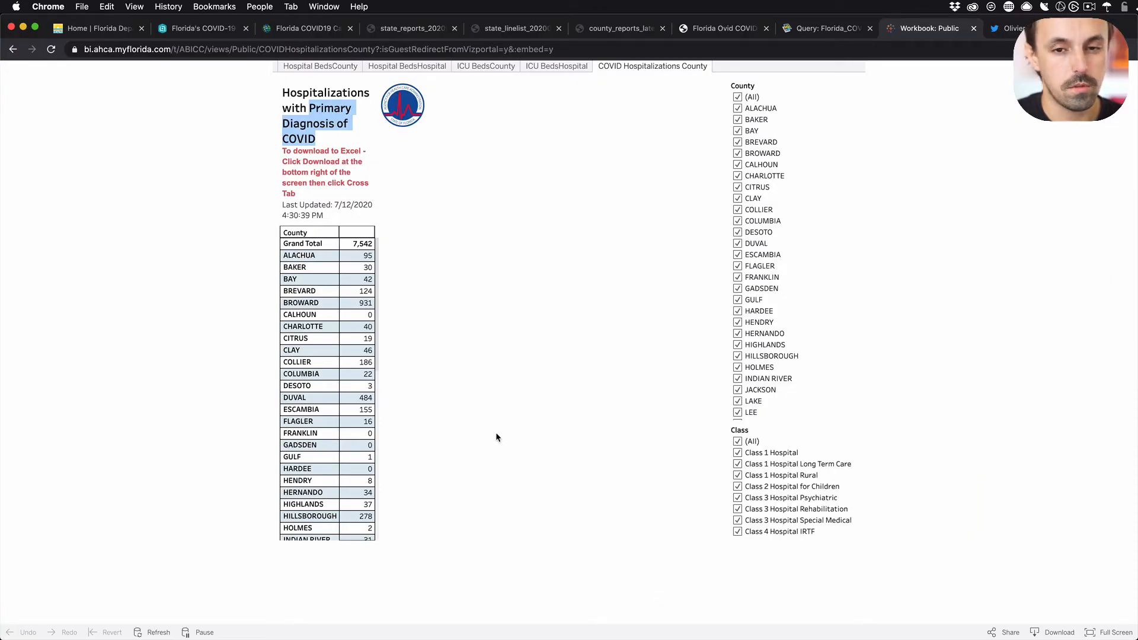
left_click(683, 29)
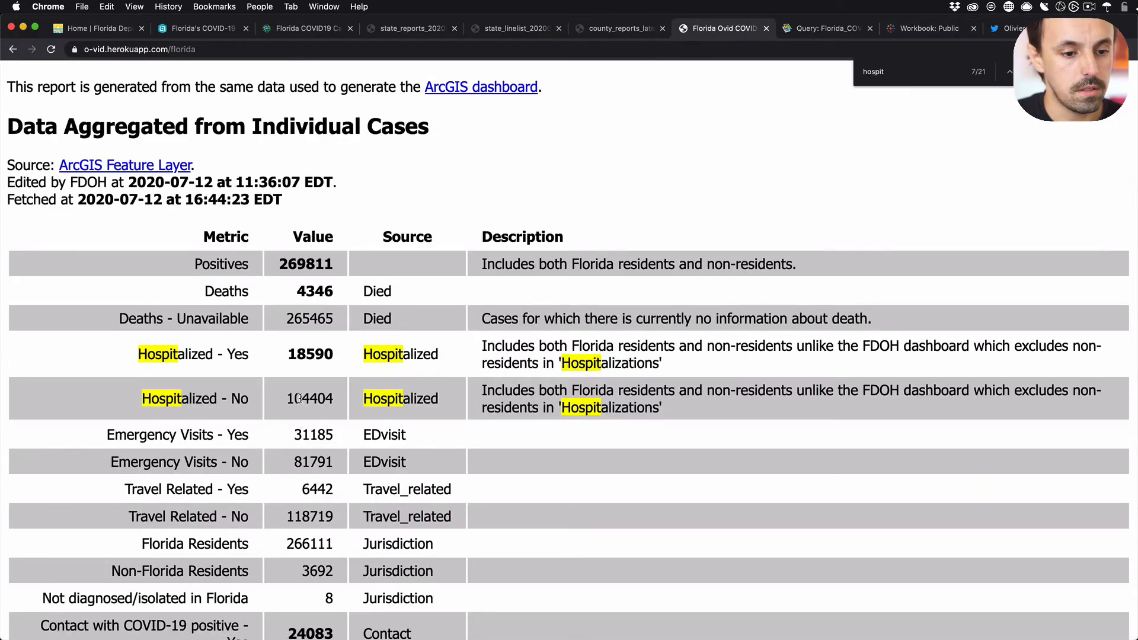
scroll(300, 398, "down", 20)
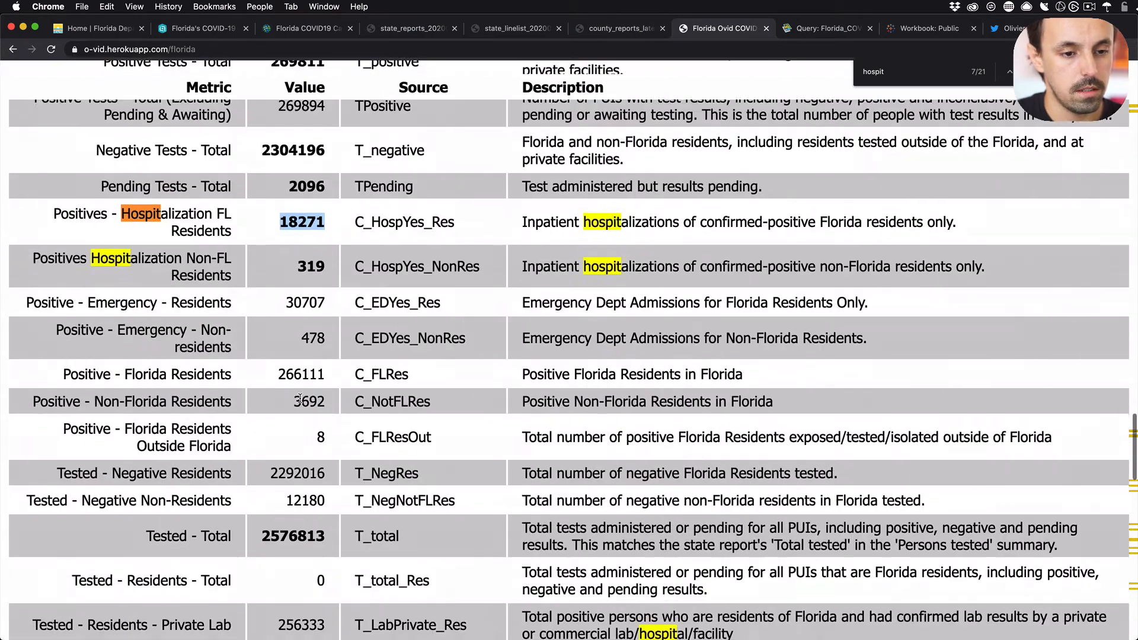
scroll(301, 399, "down", 10)
left_click_drag(302, 421, 336, 421)
key("super+c")
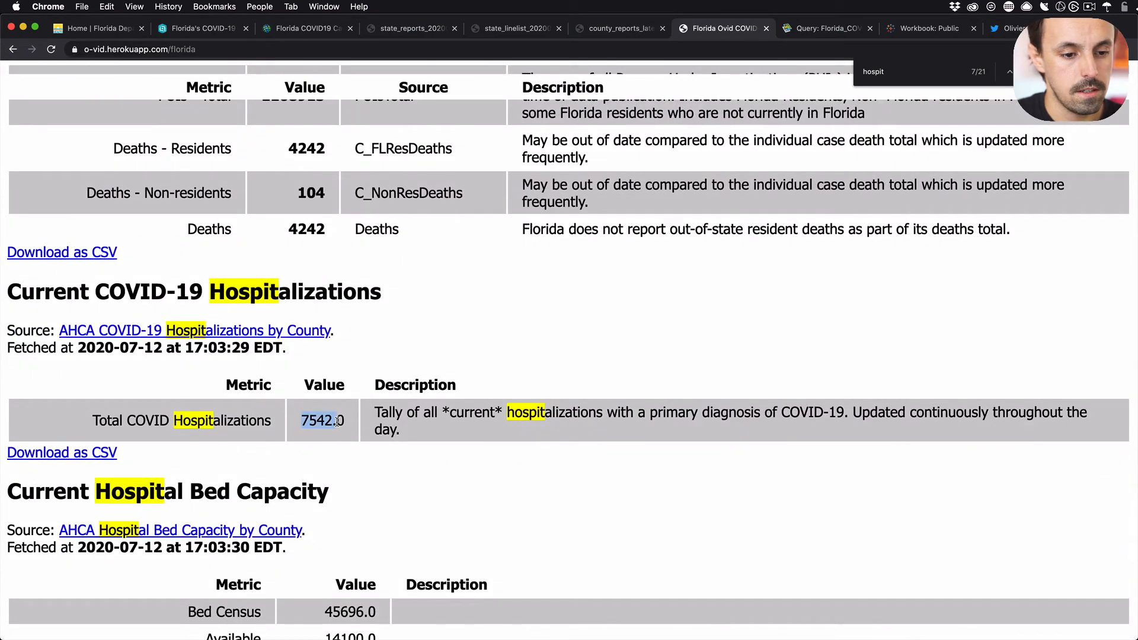
- Switch to Numbers and enter the copied 7542 in the 7/12 row's hospital COV cell beside CUM HOSP
key("super+Tab")
type("75")
key("BackSpace")
key("BackSpace")
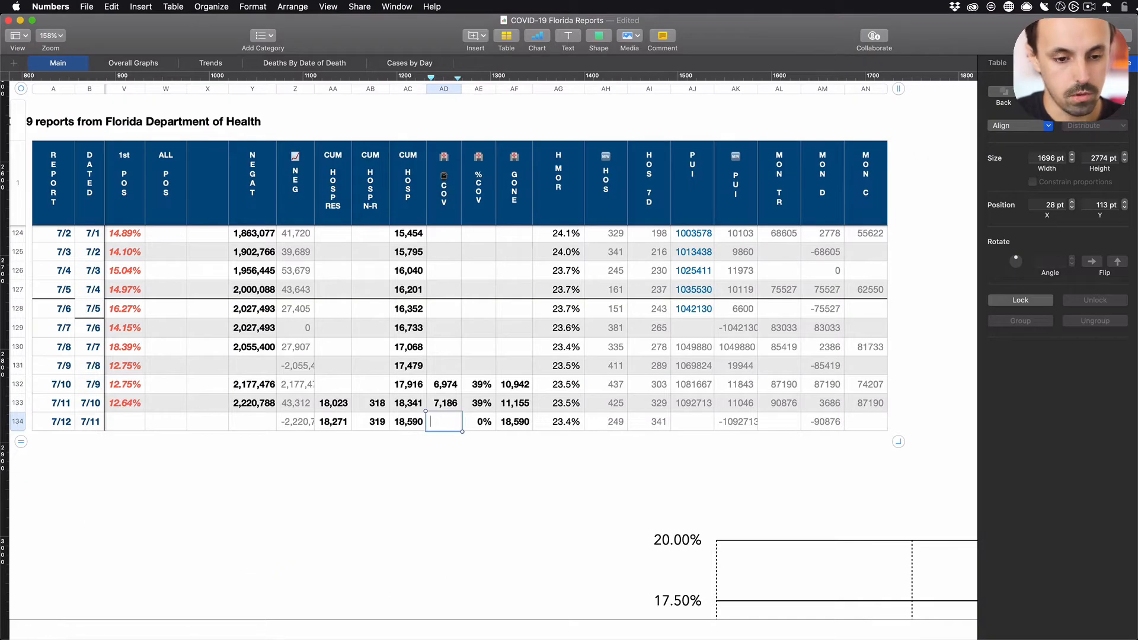
key("super+v")
left_click(456, 493)
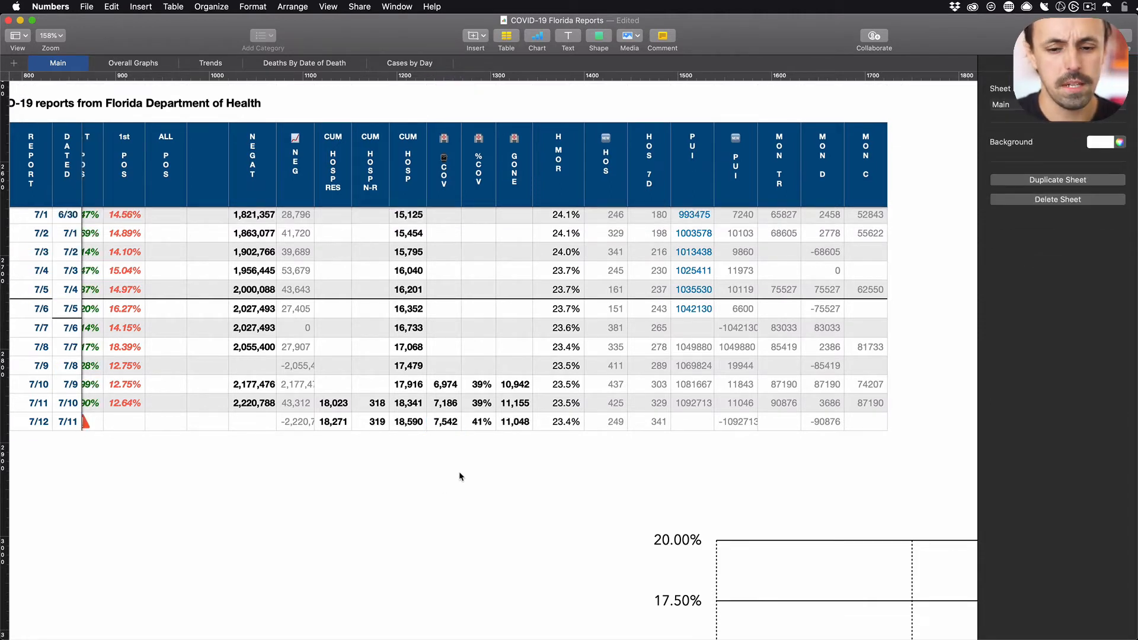
- Check the 7/12 row's PUI cell and the headers of the PUI and MON TR columns
left_click(685, 425)
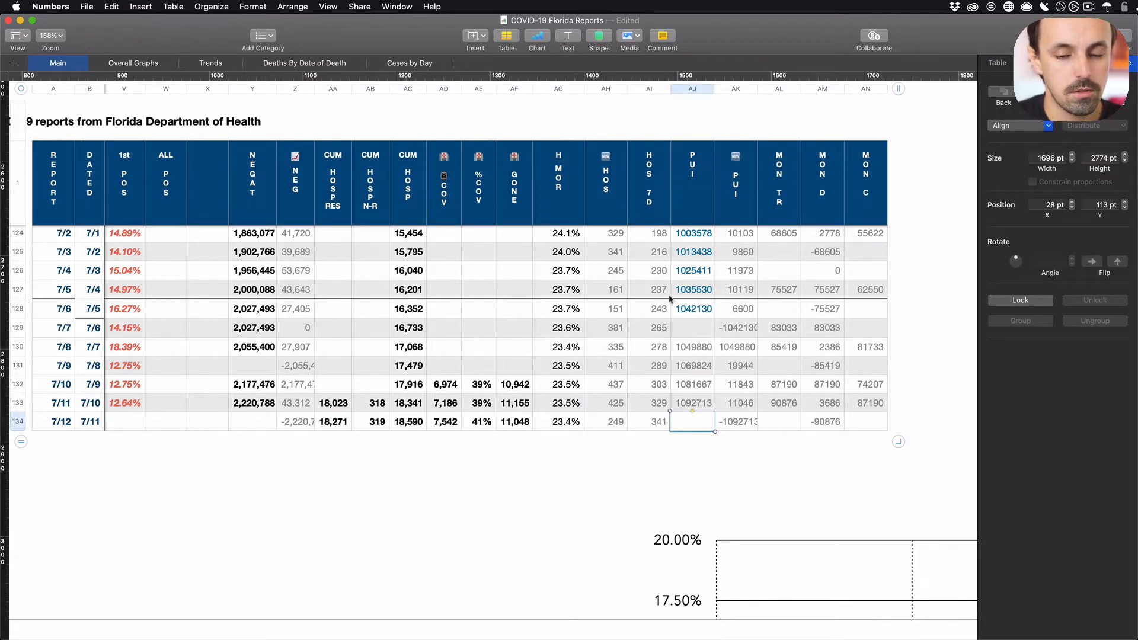
left_click(682, 454)
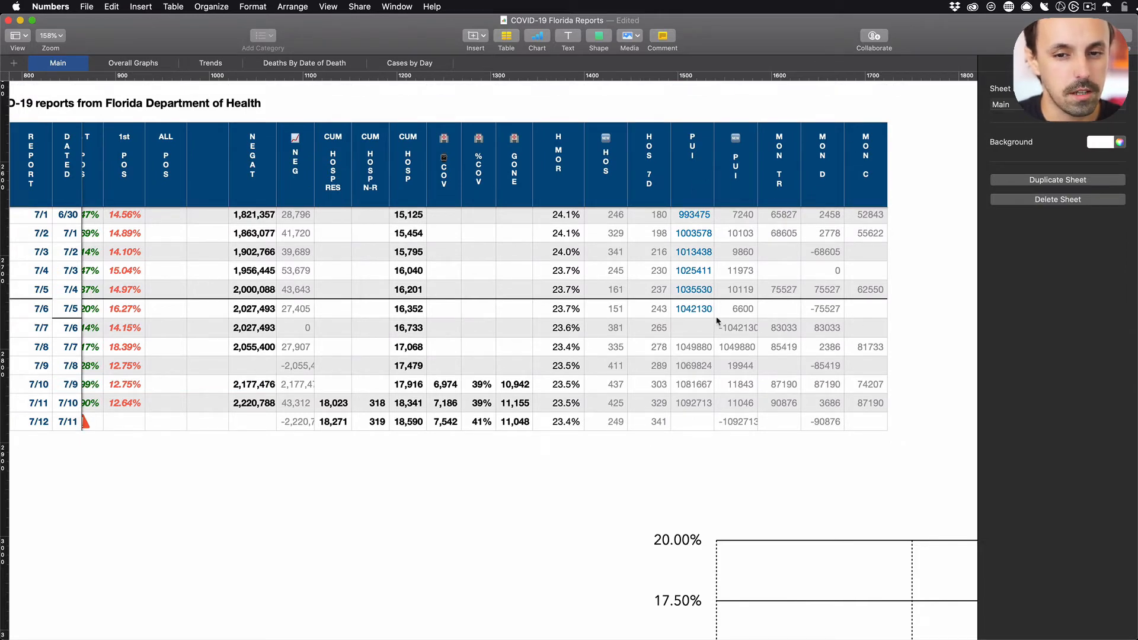
left_click(691, 169)
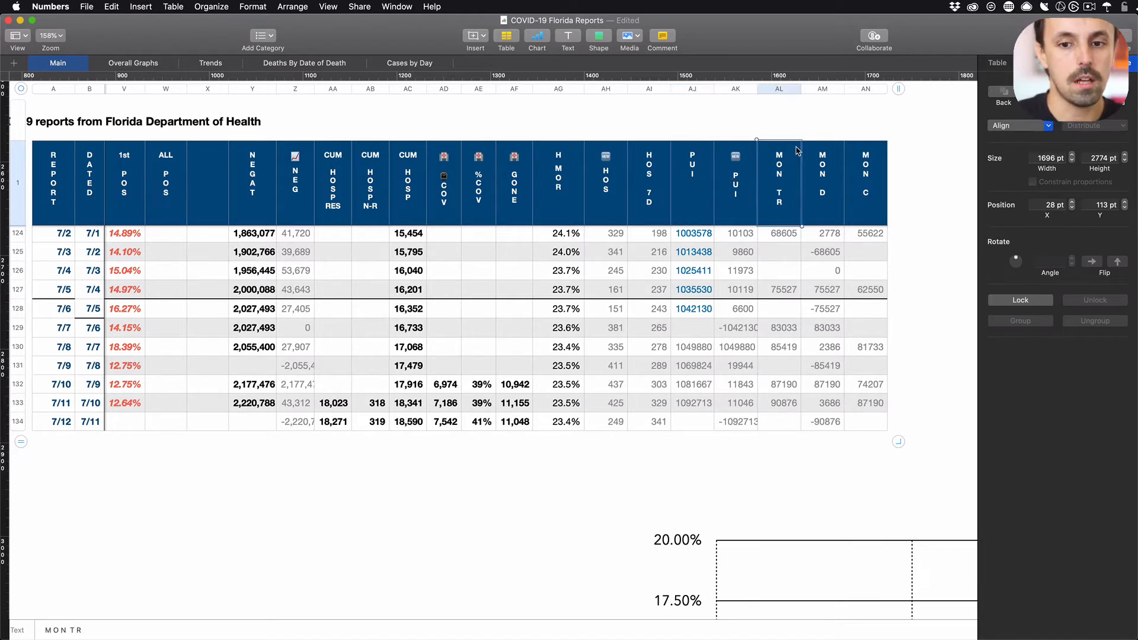
- Switch to Chrome, open the state_reports_20200712 PDF and look up Total reports under Monitored persons
key("super+Tab")
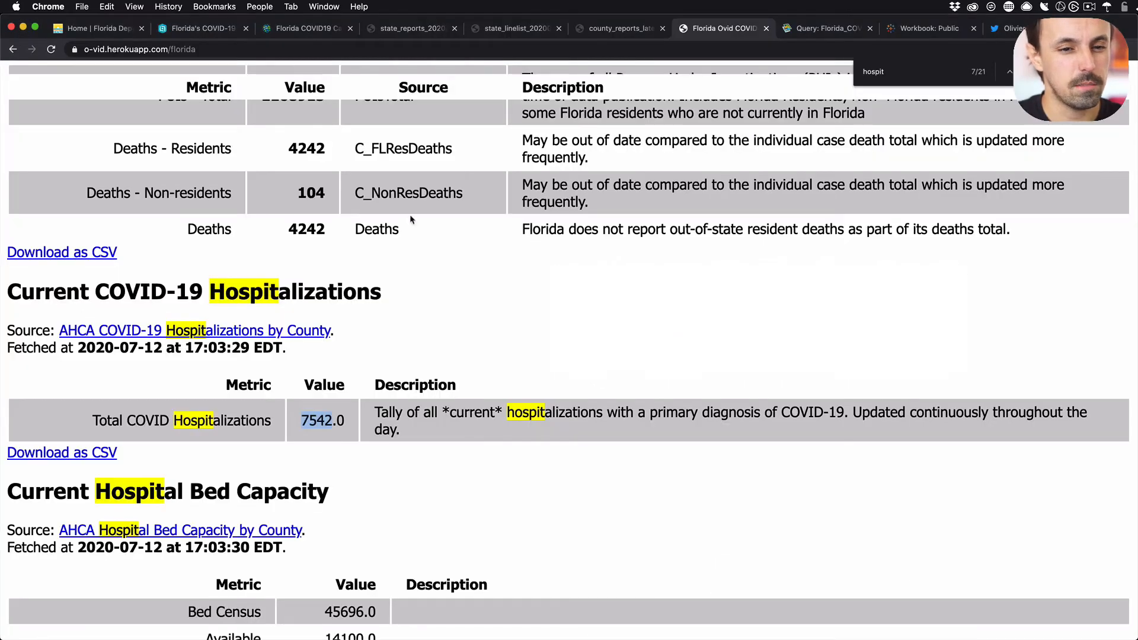
left_click(615, 30)
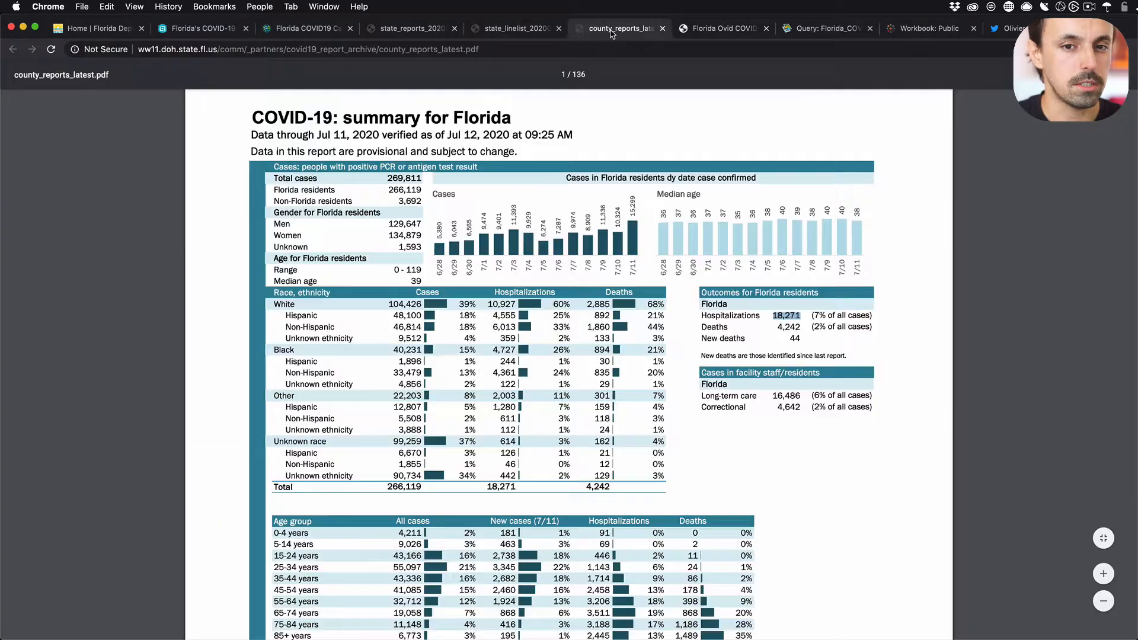
key("ctrl+shift+Tab")
key("ctrl+shift+Tab")
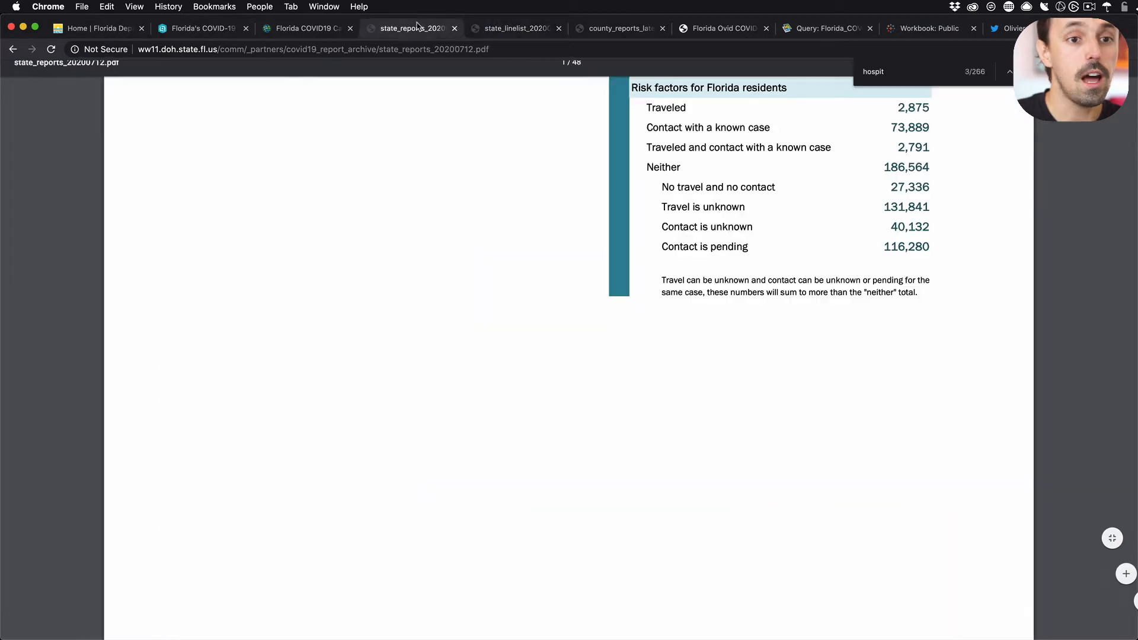
scroll(468, 172, "up", 10)
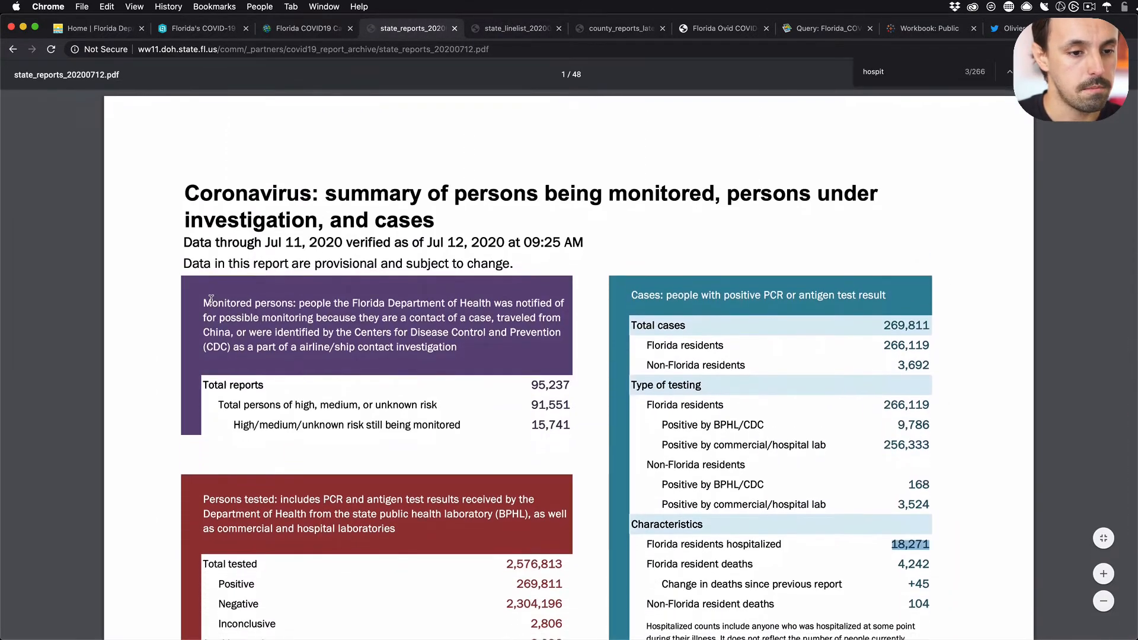
left_click_drag(204, 302, 338, 303)
left_click_drag(530, 383, 572, 385)
key("super+Tab")
key("super+Tab")
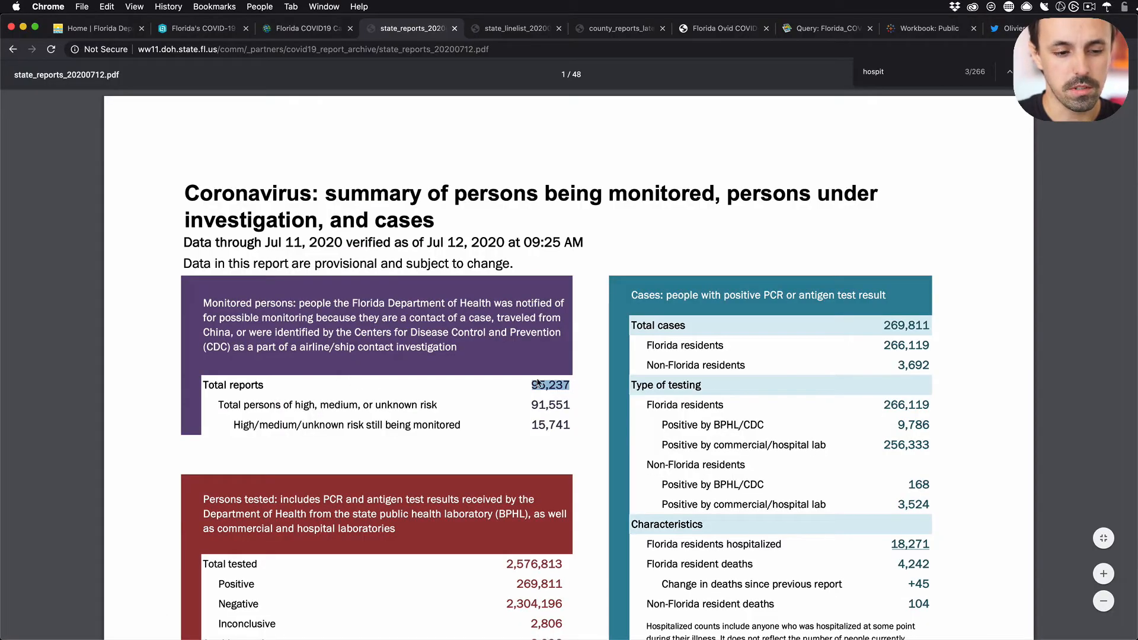
- Switch to Numbers, enter 95237 in the 7/12 row's MON TR cell and check the MON D formula
key("super+Tab")
left_click(693, 422)
left_click(781, 423)
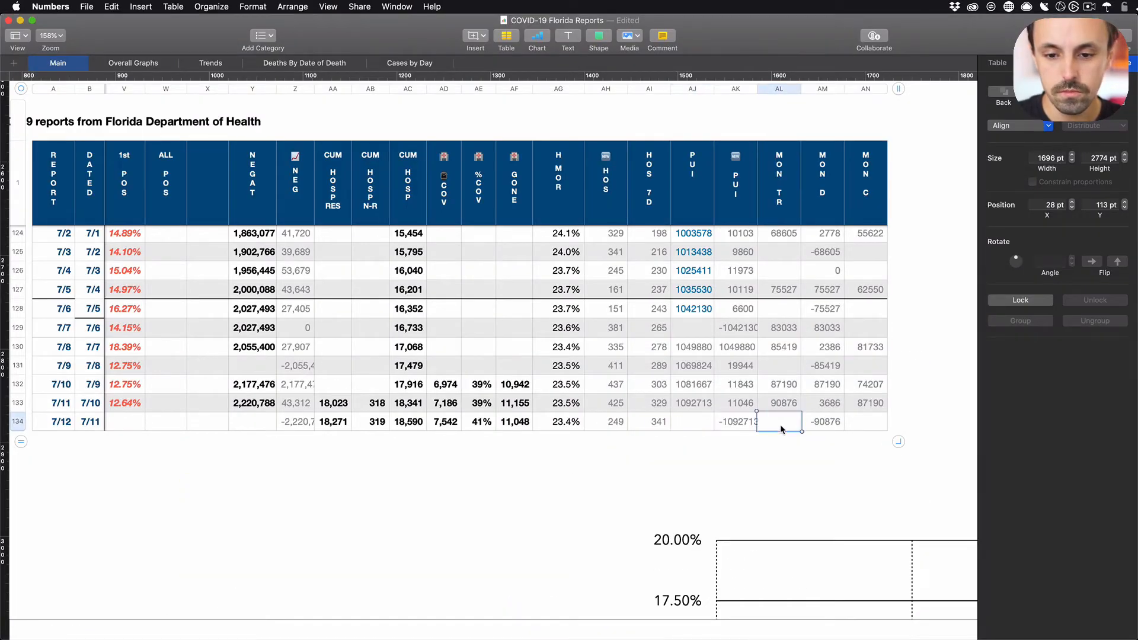
type("95237")
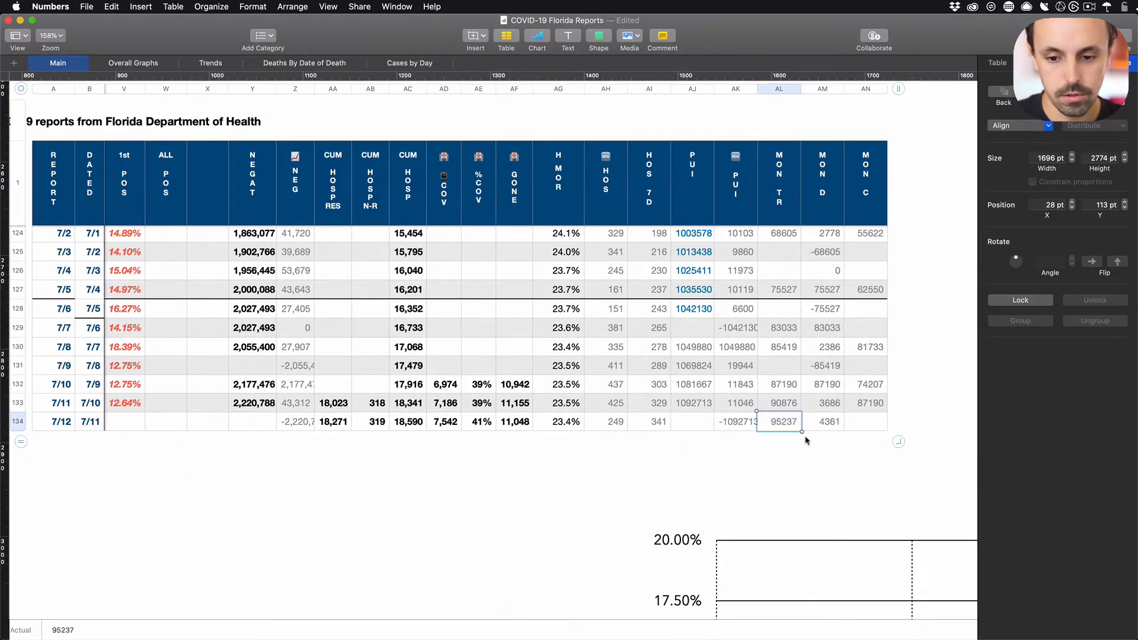
left_click(836, 423)
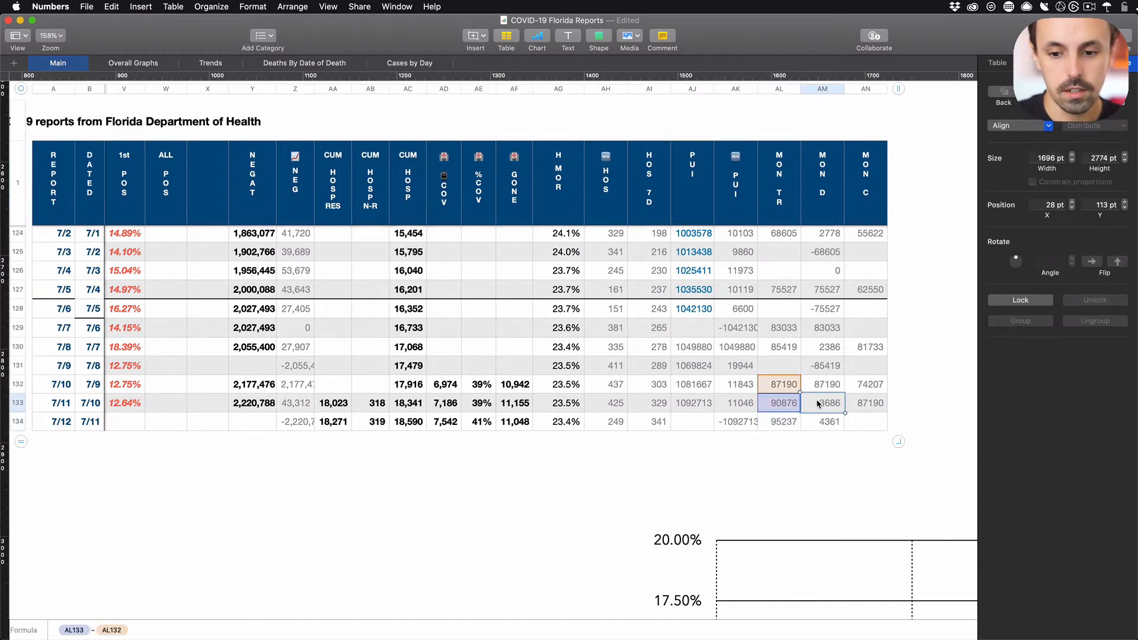
- Copy 91,551 persons of high, medium, or unknown risk from the state report into the 7/12 row's MON C cell in Numbers
left_click(877, 425)
key("super+Tab")
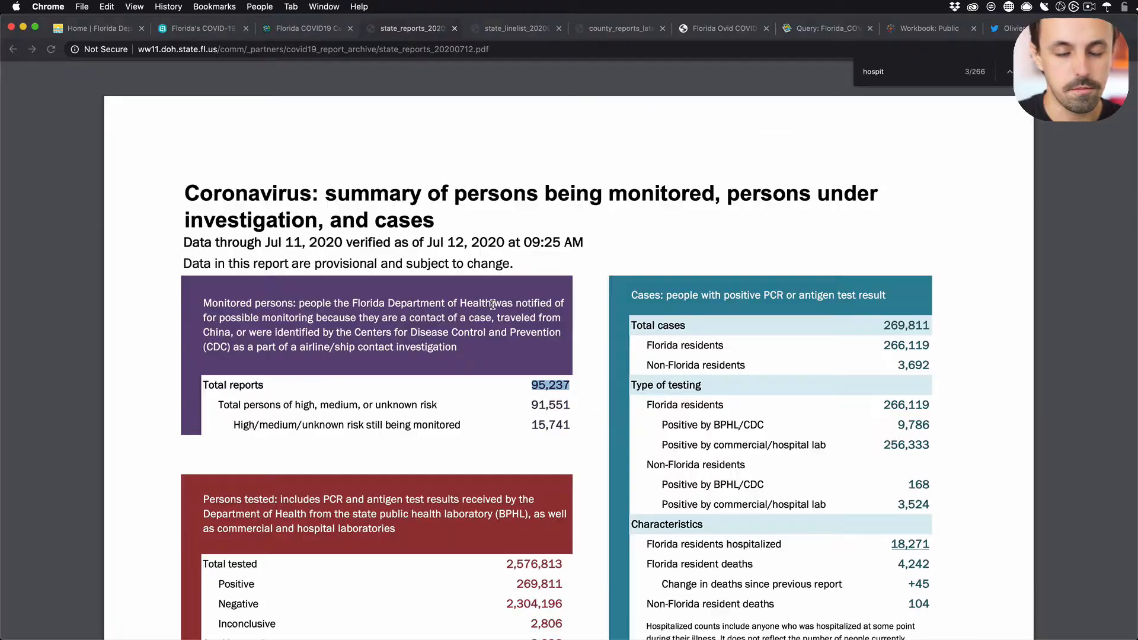
left_click_drag(530, 405, 574, 405)
key("super+c")
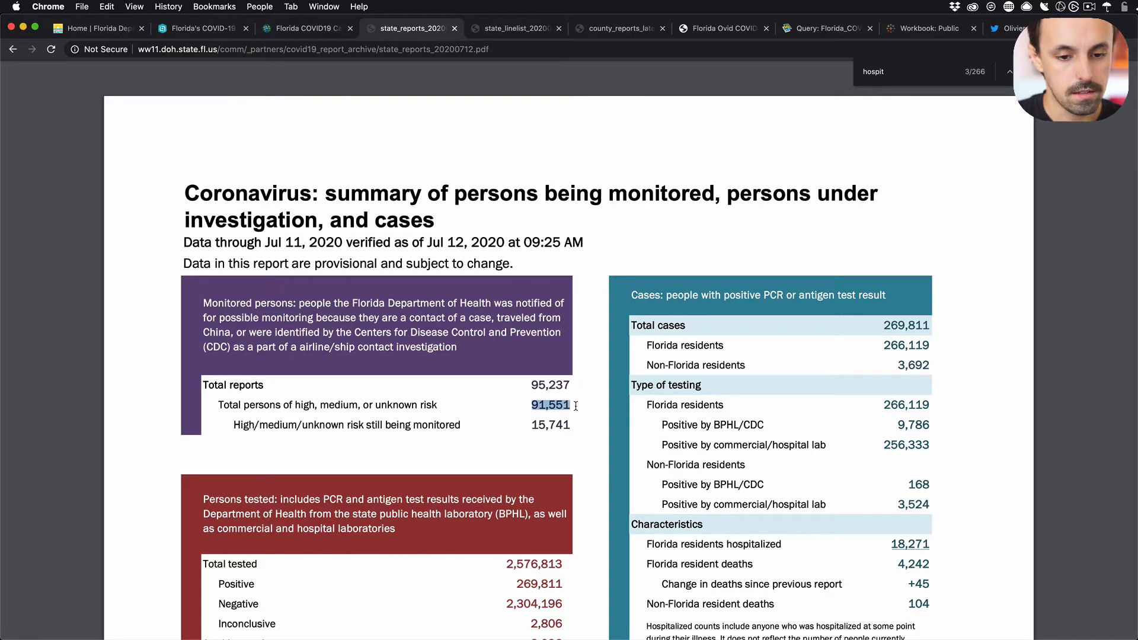
key("super+Tab")
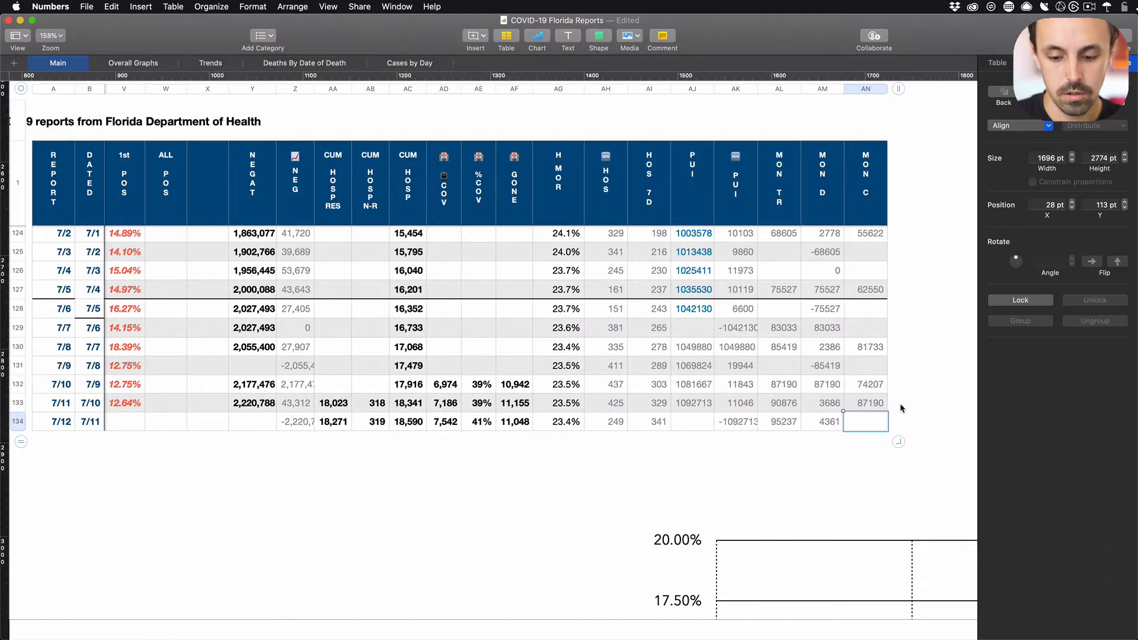
key("super+v")
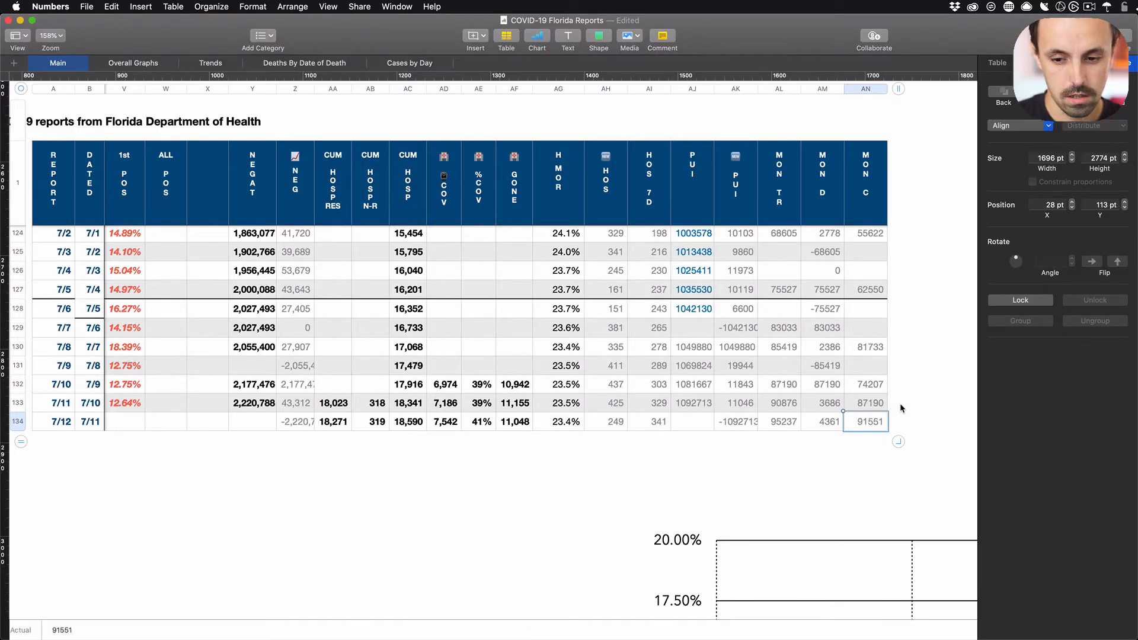
- Switch to Chrome and search the state report PDF for "PUI"
key("super+Tab")
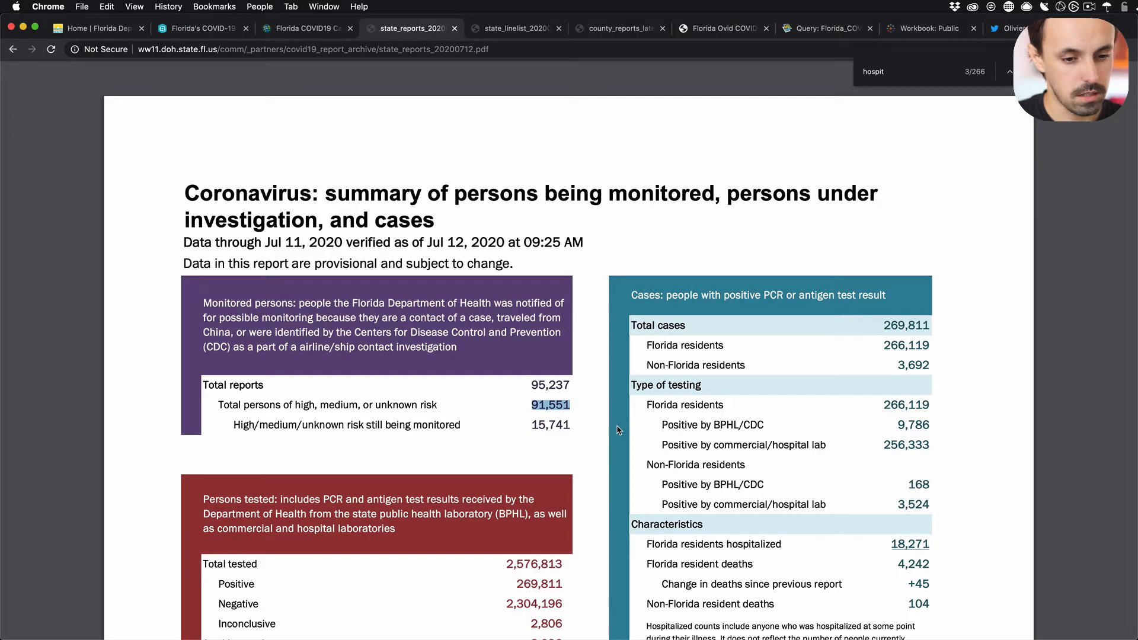
left_click(501, 411)
scroll(725, 179, "down", 1)
key("super+f")
type("PUI")
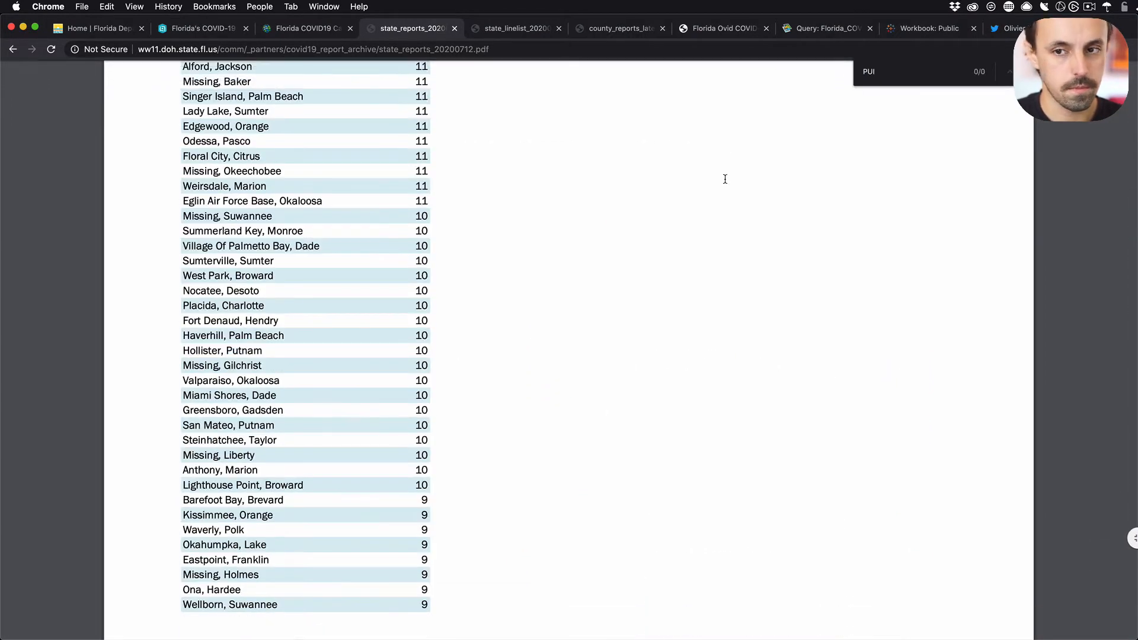
key("Escape")
scroll(605, 184, "up", 15)
scroll(605, 184, "up", 20)
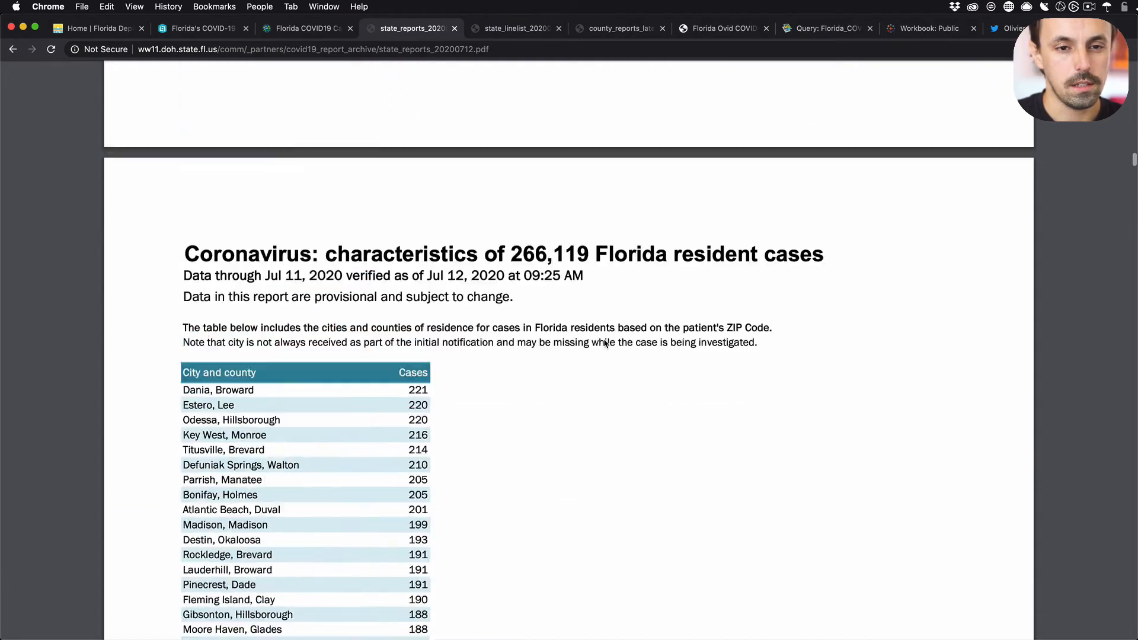
- Return to Numbers and review the 7/12 row's entries across the historical reports table
key("super+Tab")
key("super+Tab")
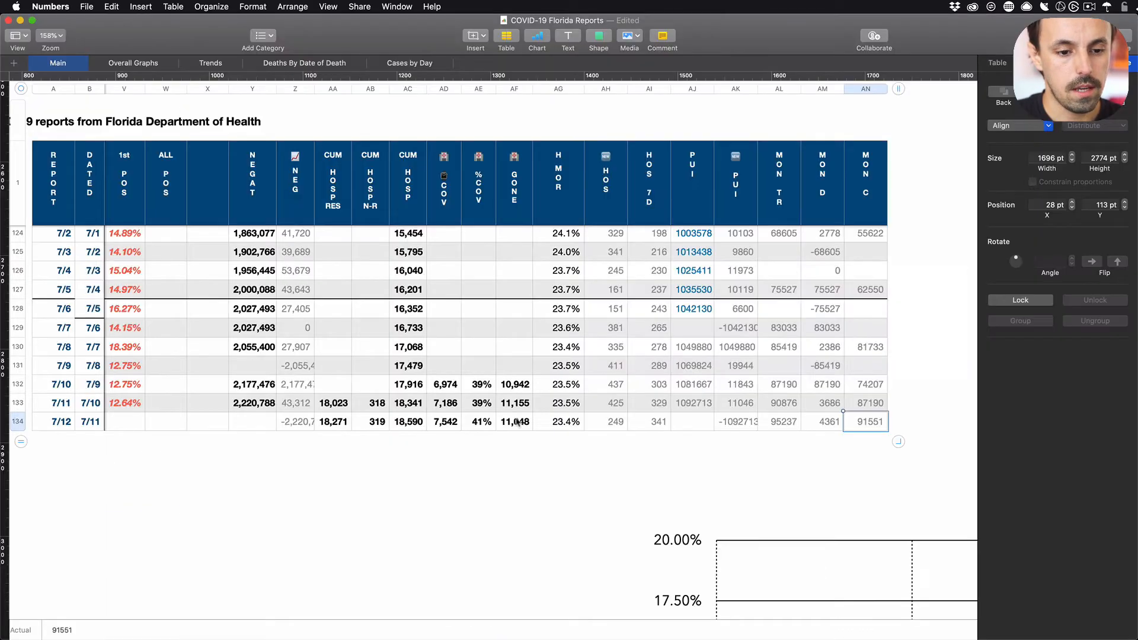
left_click(442, 429)
left_click(345, 426)
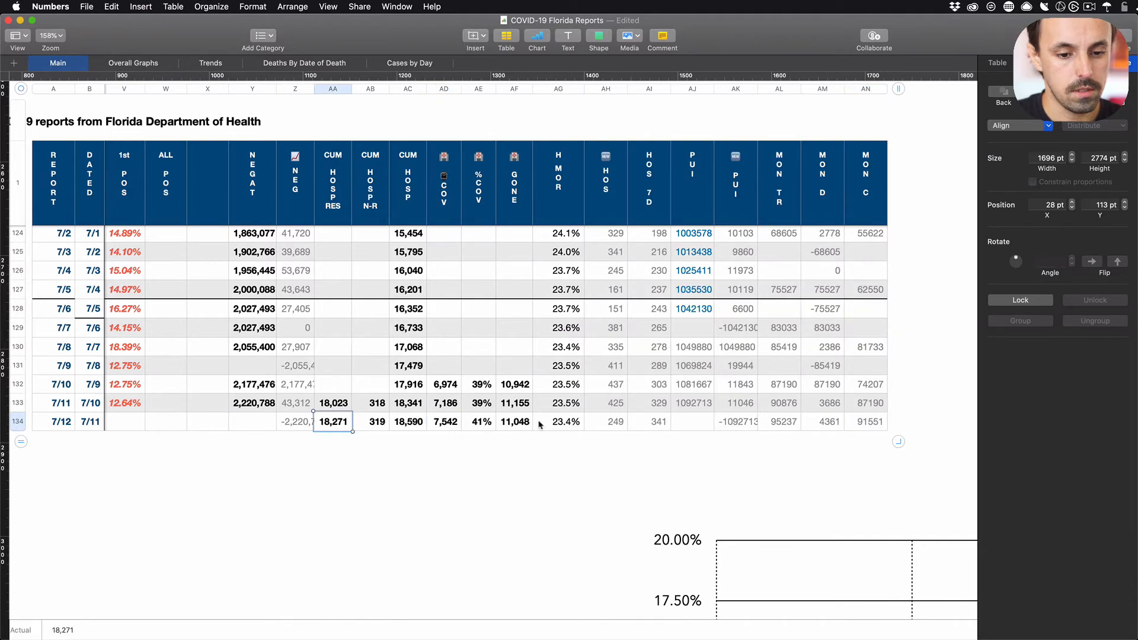
scroll(619, 379, "down", 15)
scroll(619, 380, "right", 12)
scroll(619, 380, "left", 12)
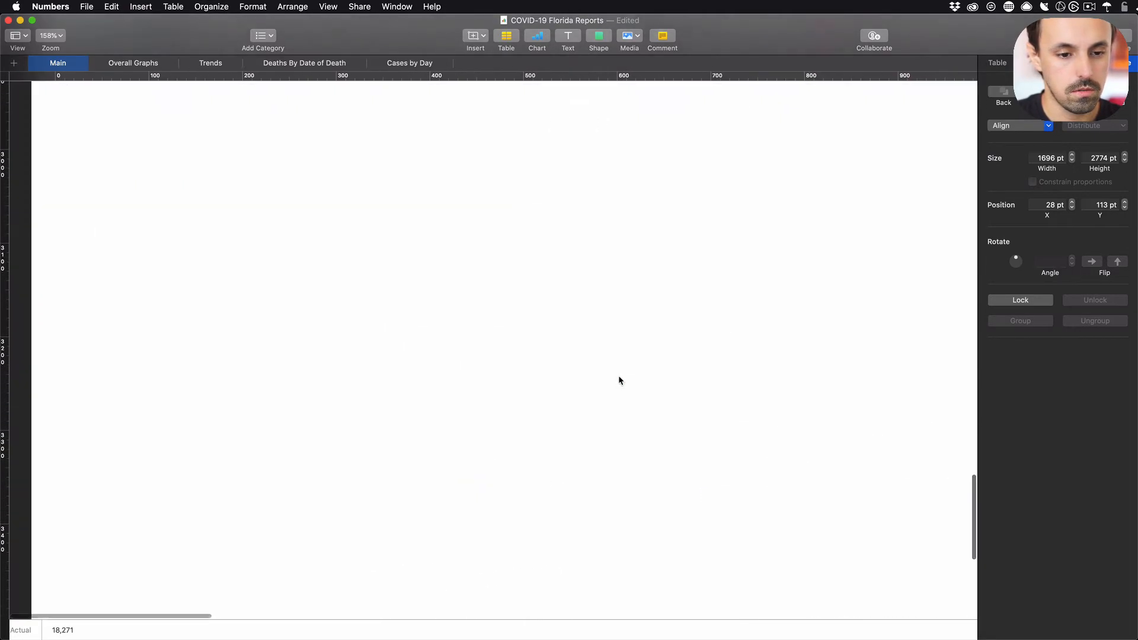
scroll(619, 380, "up", 5)
scroll(619, 380, "up", 3)
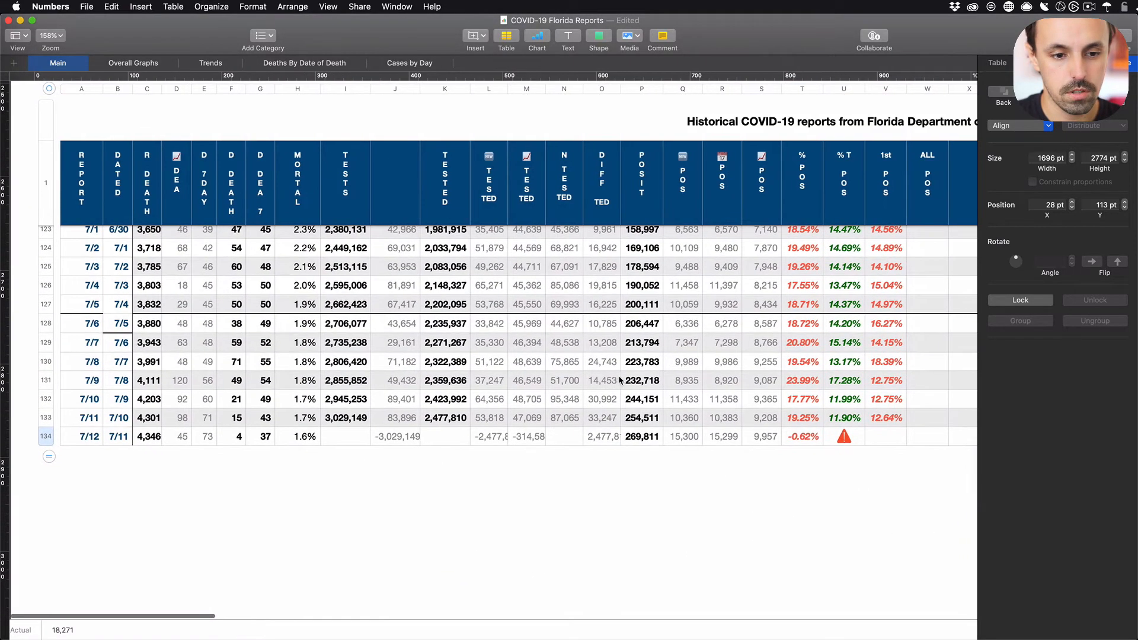
scroll(619, 379, "right", 12)
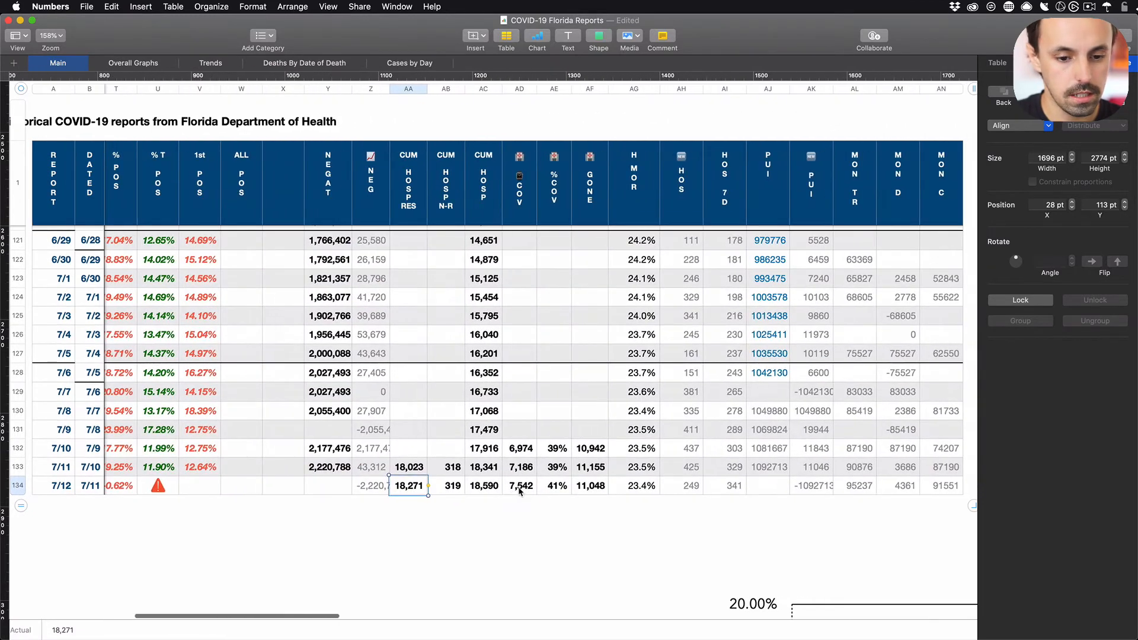
- Inspect the 7/12 row's hospital COV, GONE, CUM HOSP and % COV cells and the formulas behind them
left_click(521, 486)
left_click(590, 486)
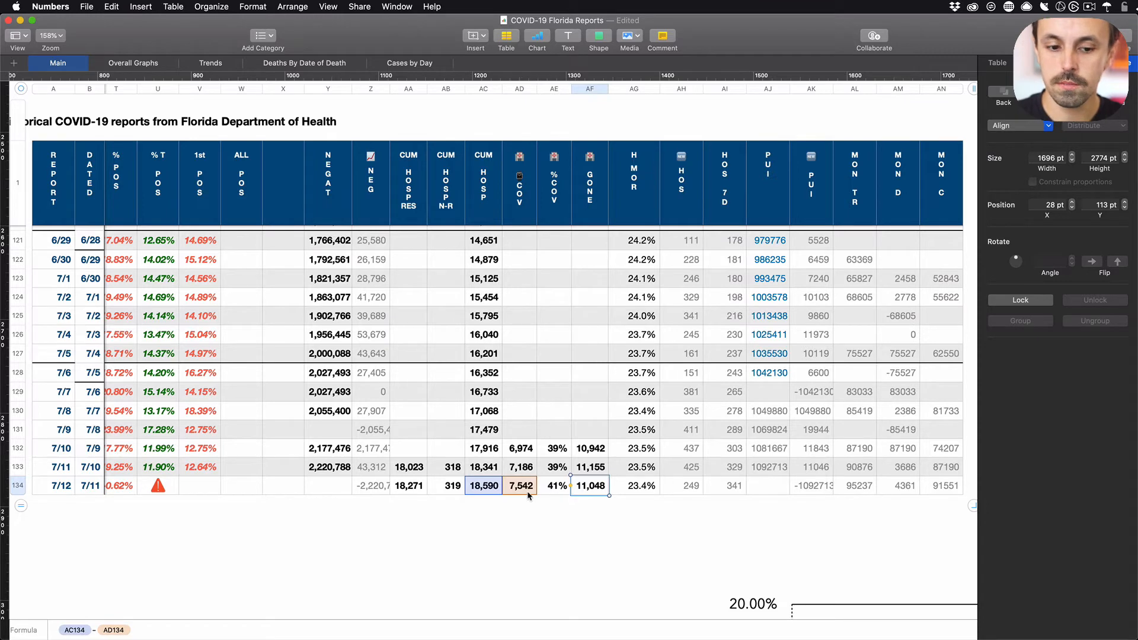
left_click(489, 486)
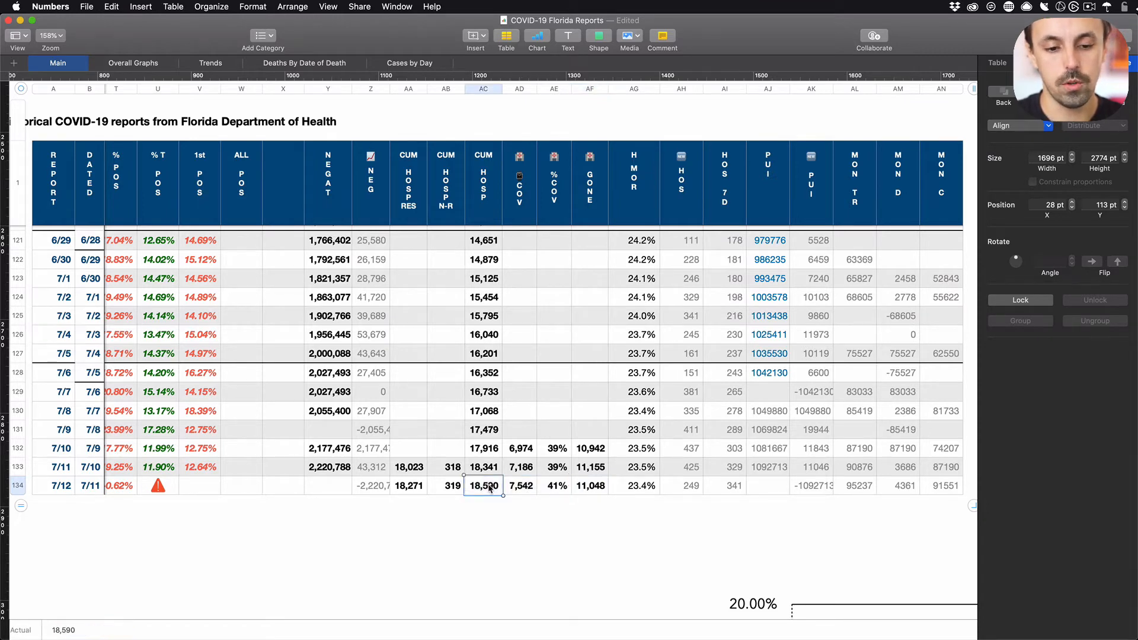
left_click(520, 486)
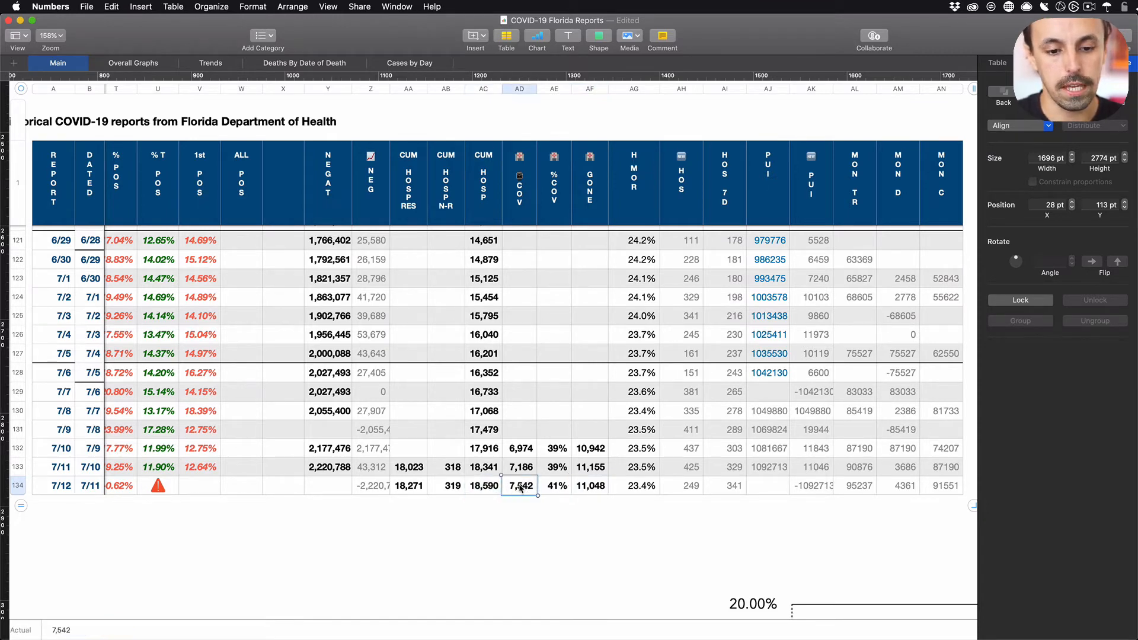
left_click(562, 486)
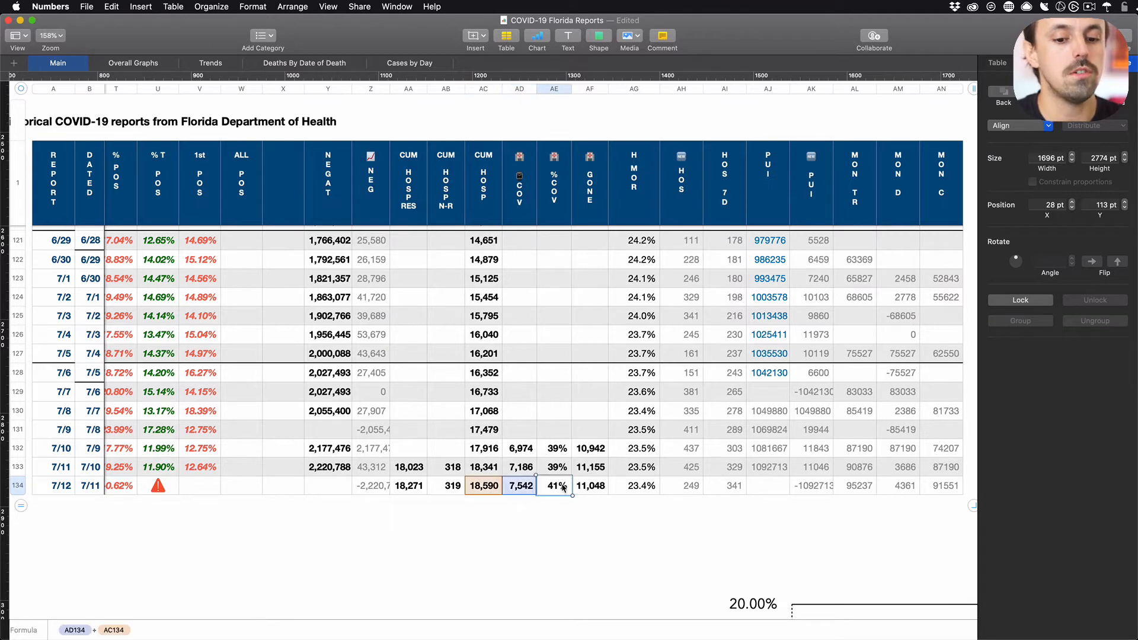
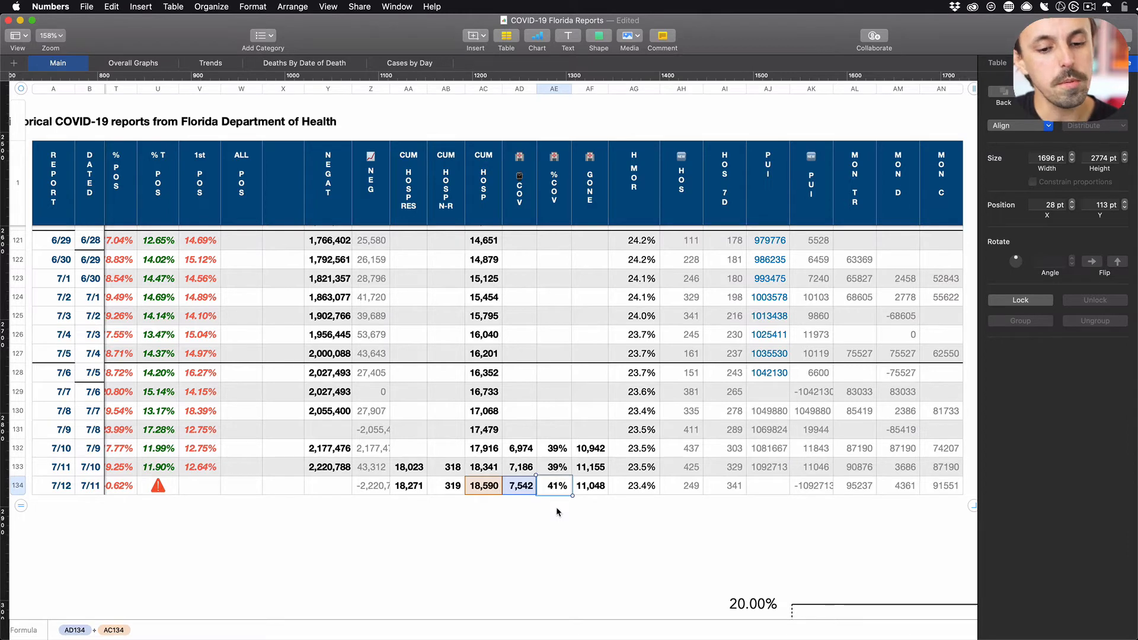
- Check the 7/12 row's GONE, CUM HOSP RES, CUM HOSP and COV cells, plus the 7/11 seven-day hospitalization average
left_click(588, 492)
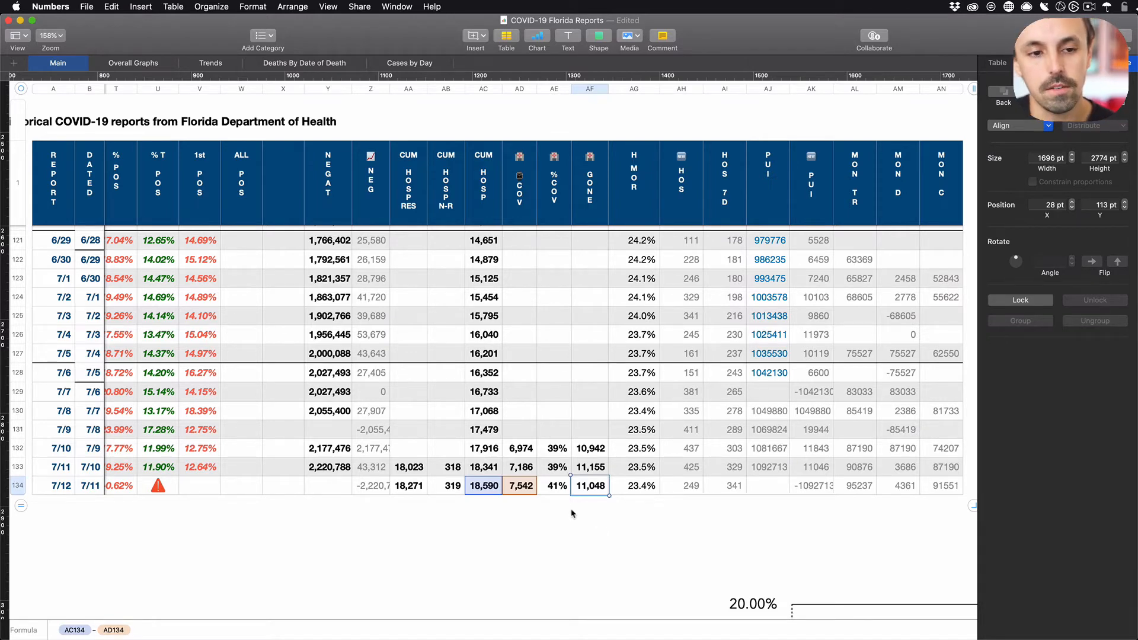
left_click(414, 490)
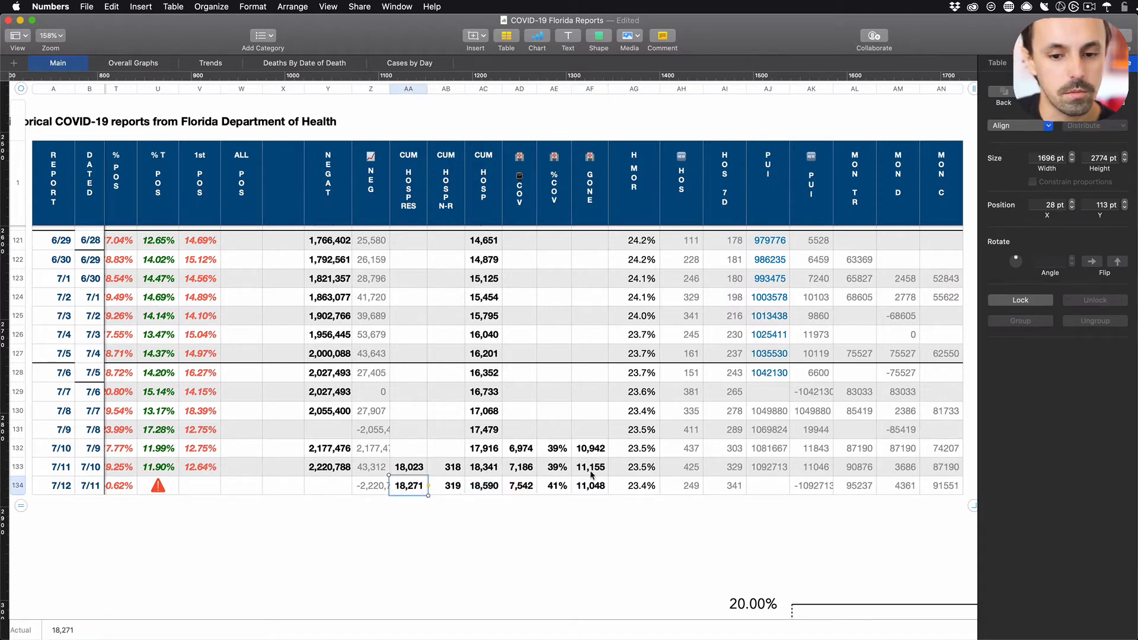
left_click(735, 466)
scroll(736, 467, "right", 1)
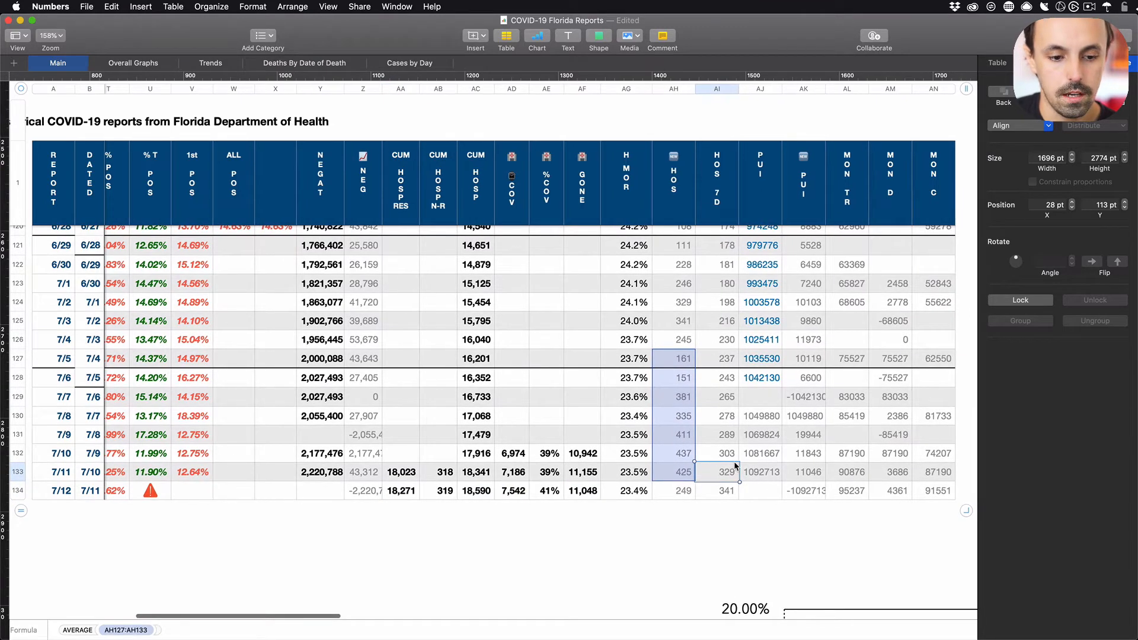
left_click(587, 491)
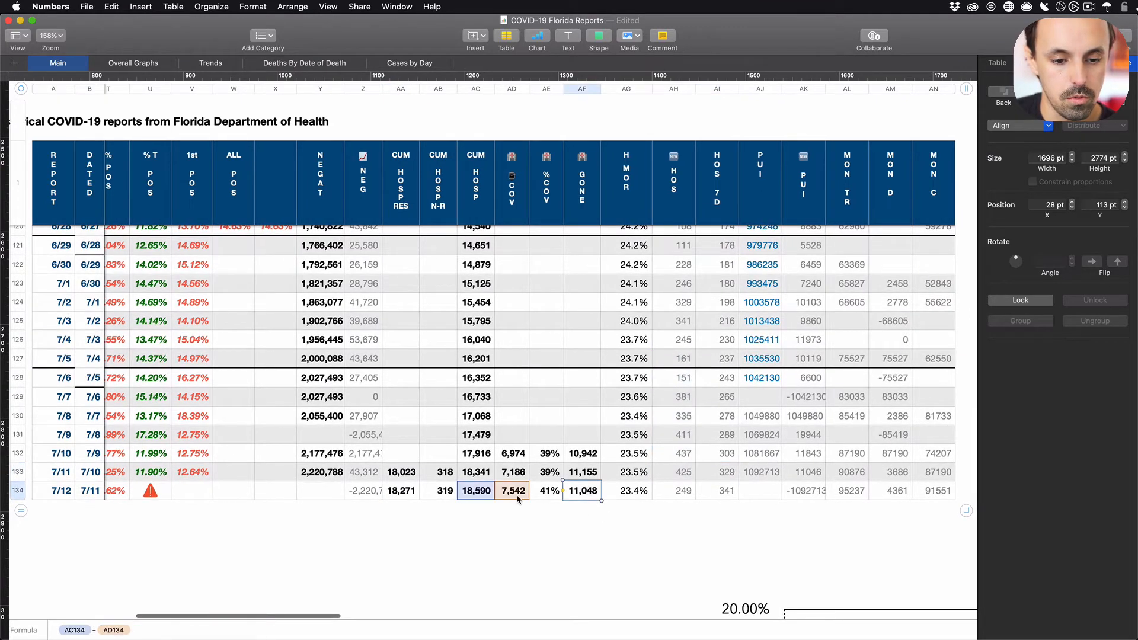
left_click(483, 496)
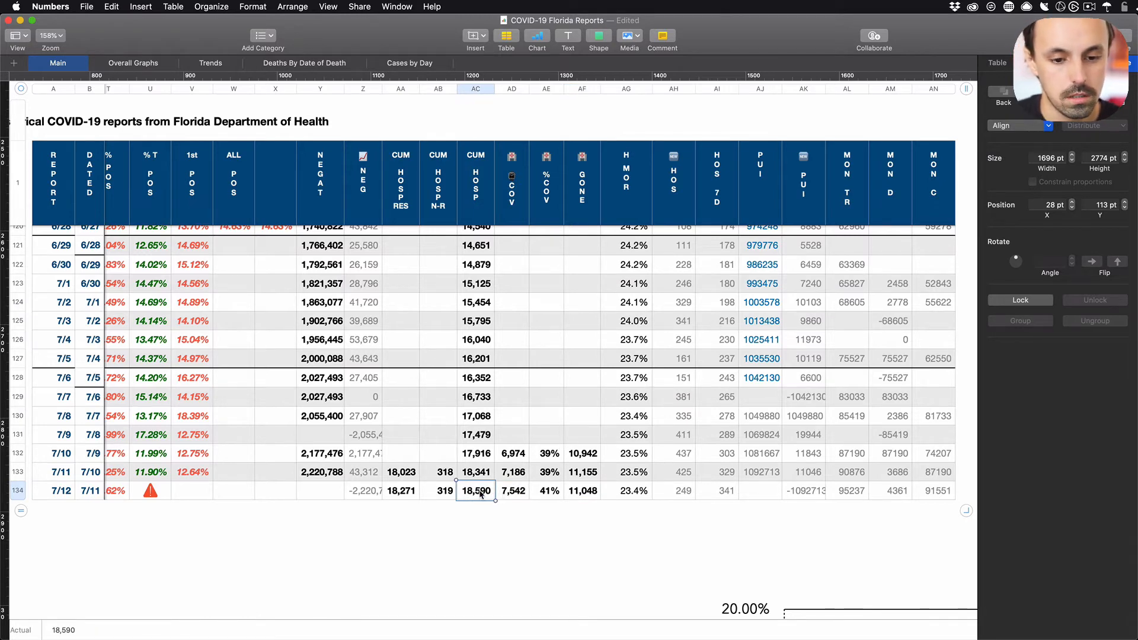
left_click(512, 492)
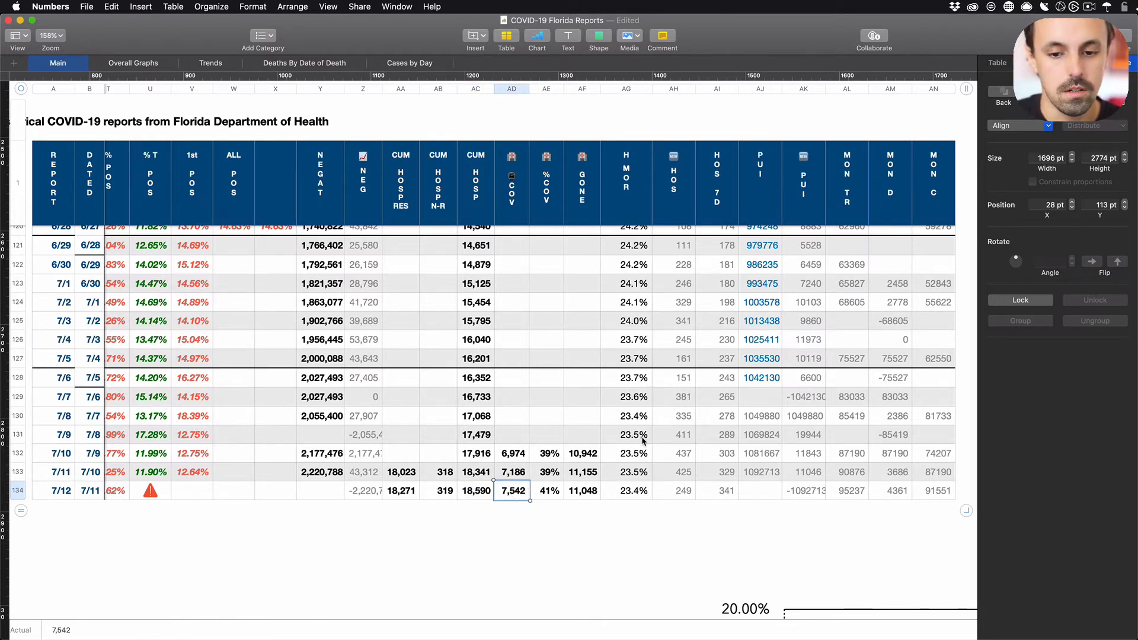
- View the New COVID-19 hospitalizations in Florida chart and its 7-day average callout
scroll(644, 440, "right", 5)
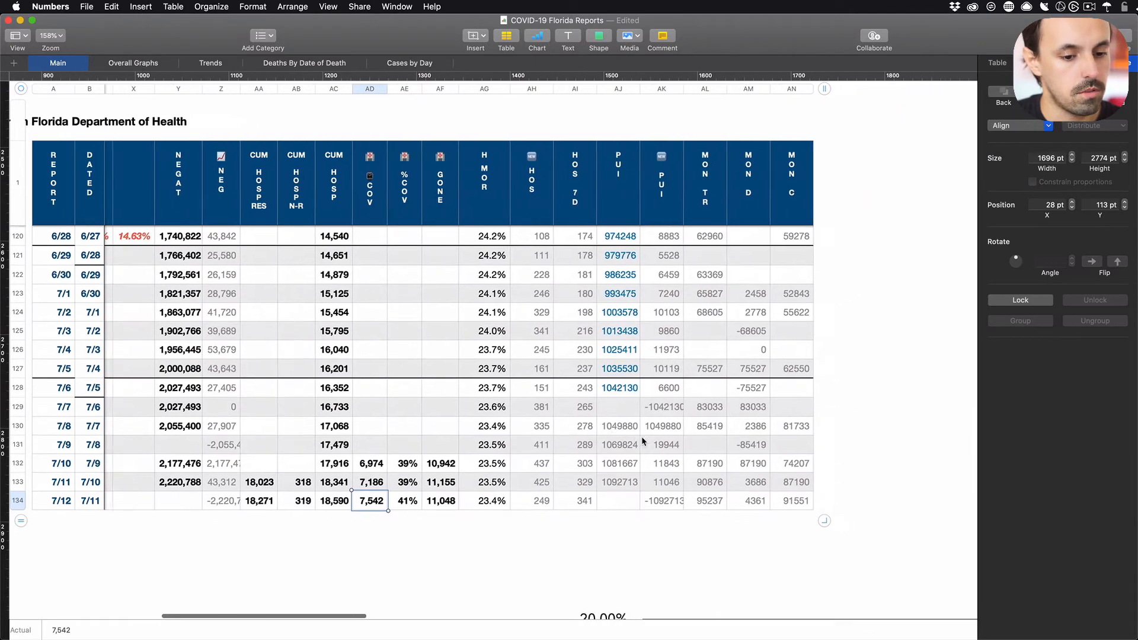
scroll(641, 436, "right", 15)
scroll(641, 436, "up", 5)
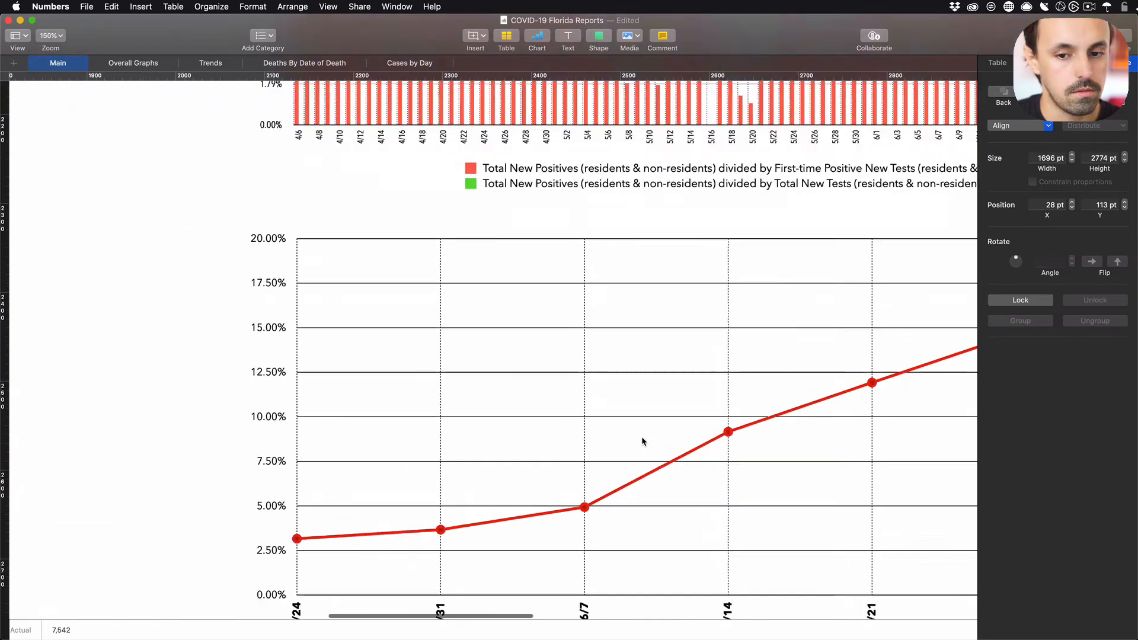
scroll(641, 436, "down", 2)
scroll(641, 436, "up", 20)
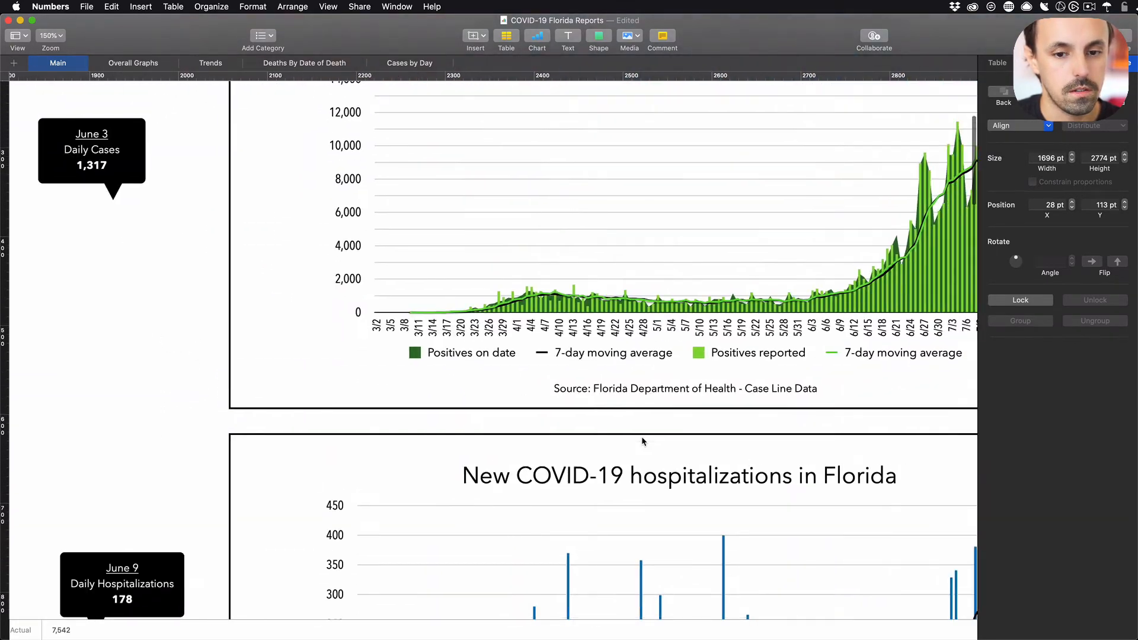
scroll(641, 436, "down", 8)
scroll(642, 436, "right", 10)
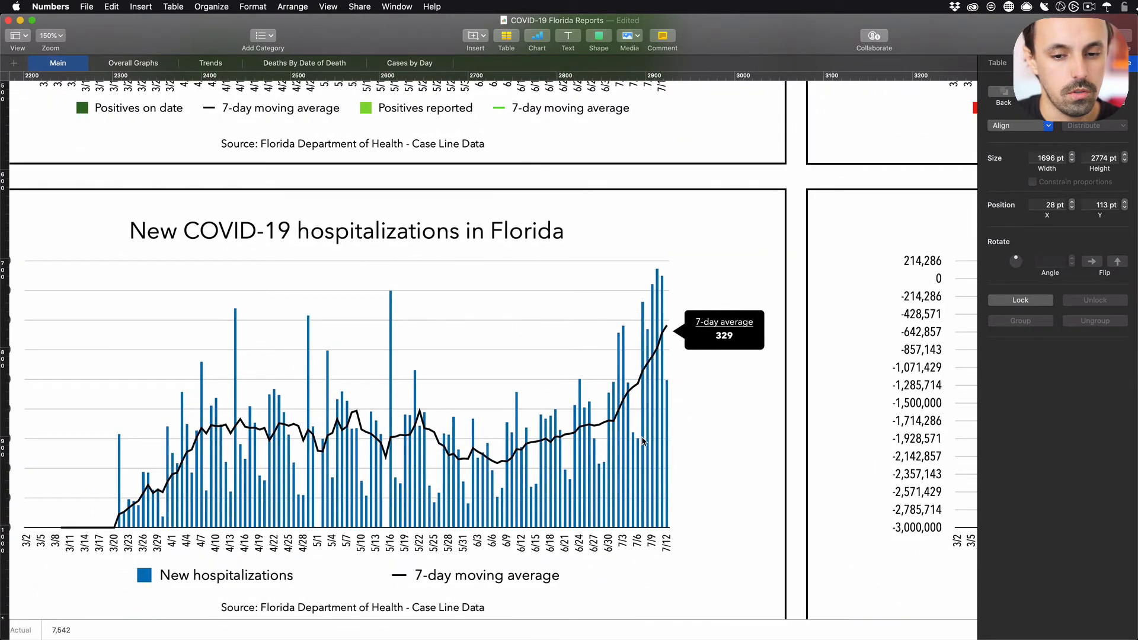
scroll(644, 440, "down", 2)
scroll(643, 440, "left", 3)
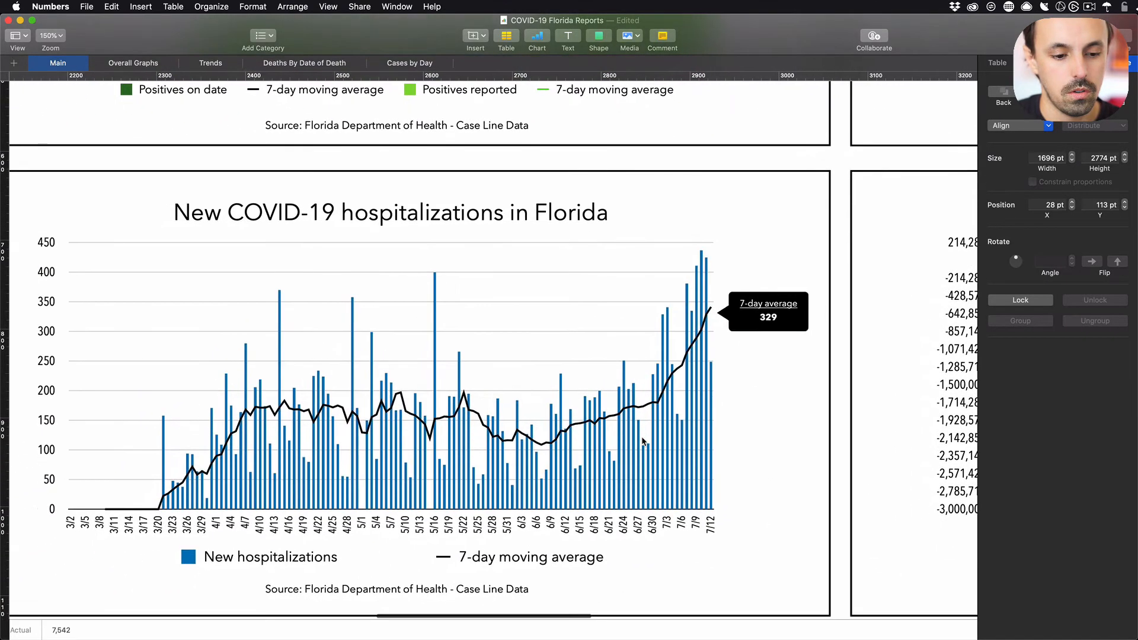
- Return to the historical reports table and inspect the 7/12 row's daily hospitalization and HOS 7D formulas
scroll(624, 368, "left", 20)
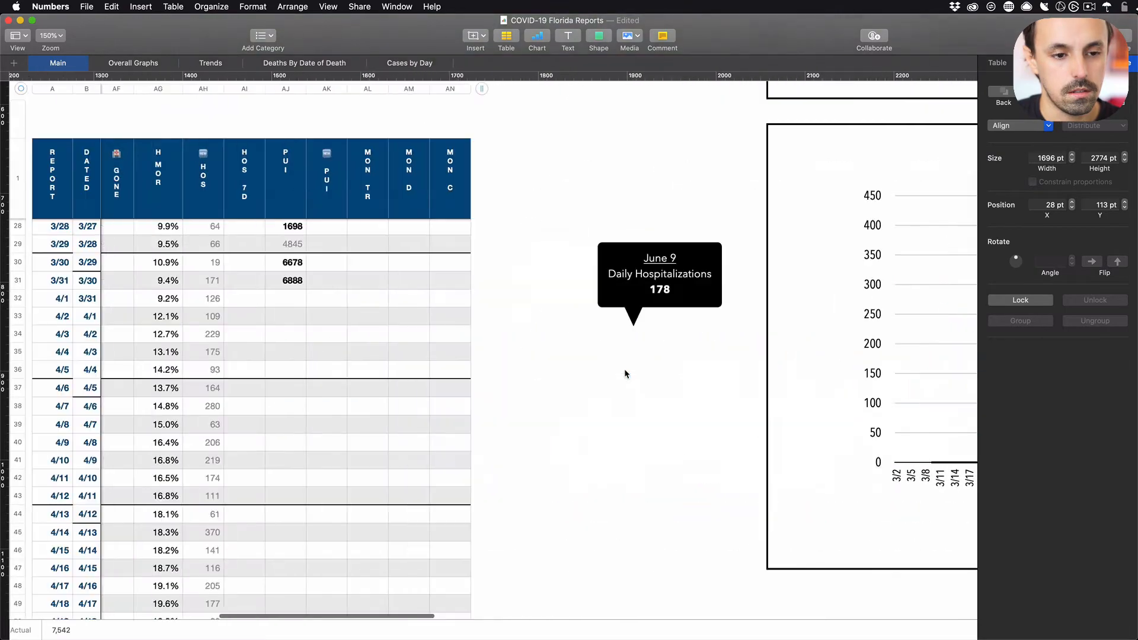
scroll(624, 369, "down", 15)
scroll(626, 372, "down", 20)
scroll(626, 373, "left", 1)
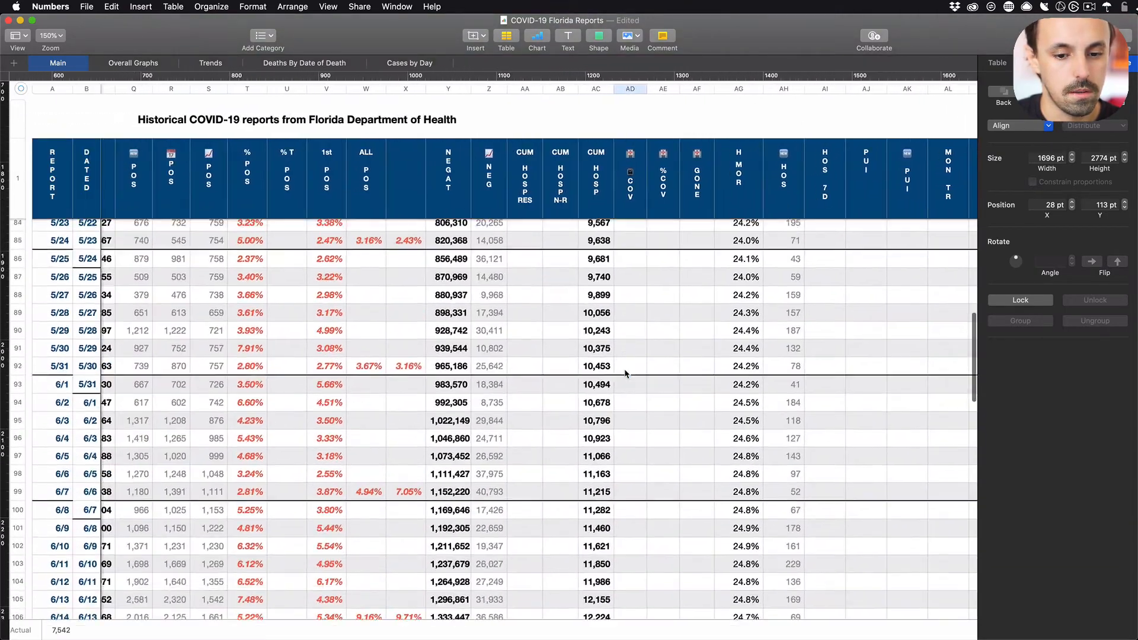
scroll(624, 374, "down", 5)
scroll(624, 373, "right", 3)
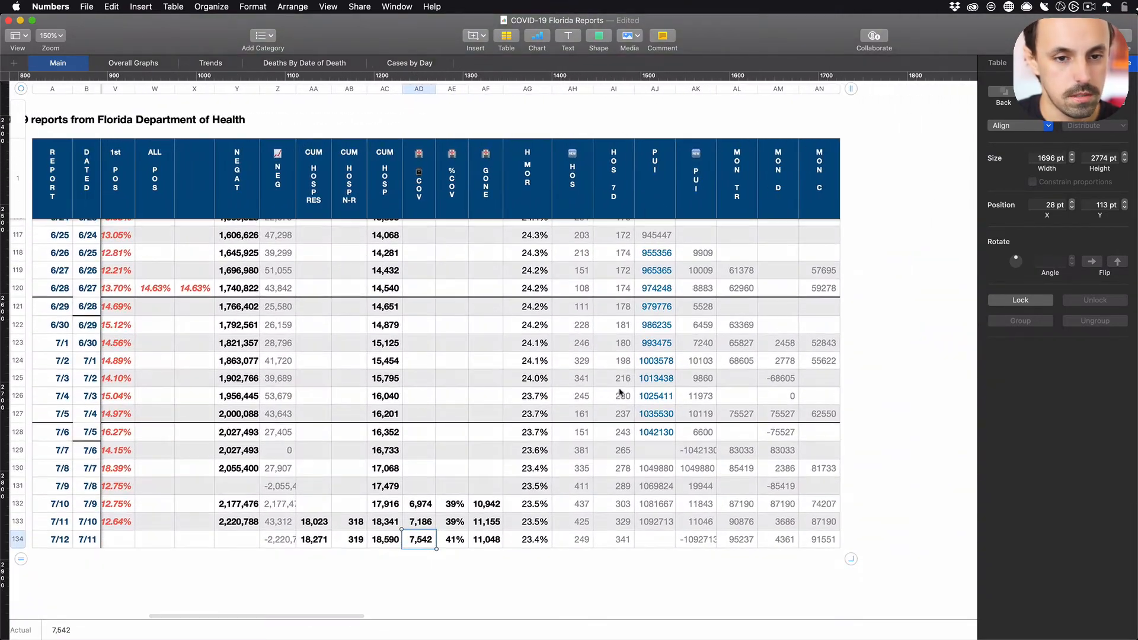
left_click(564, 540)
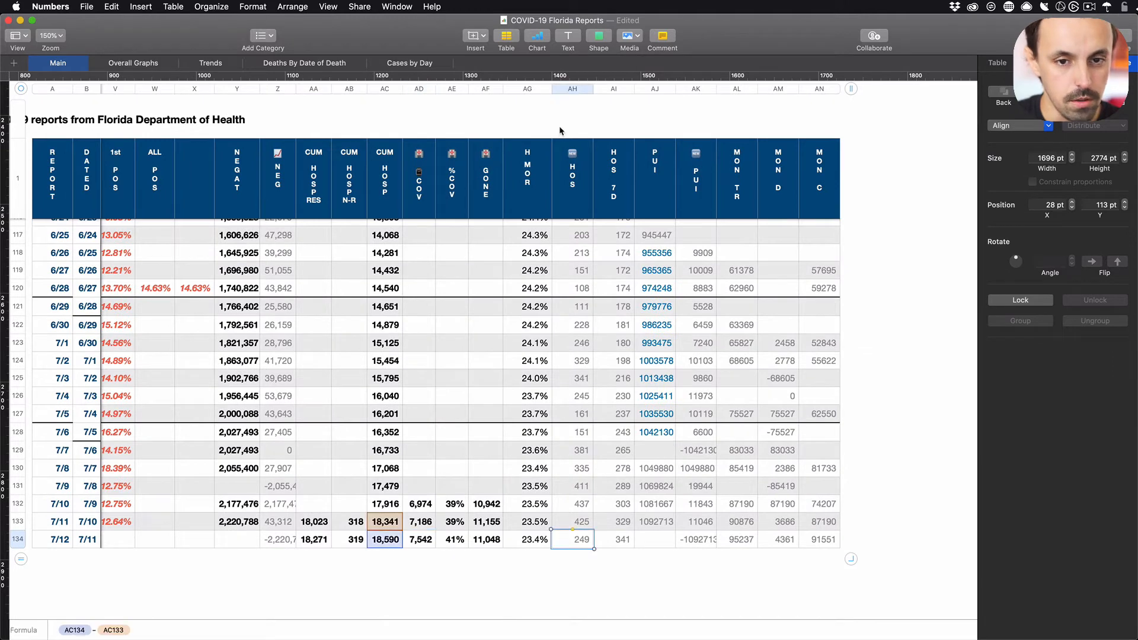
left_click(616, 540)
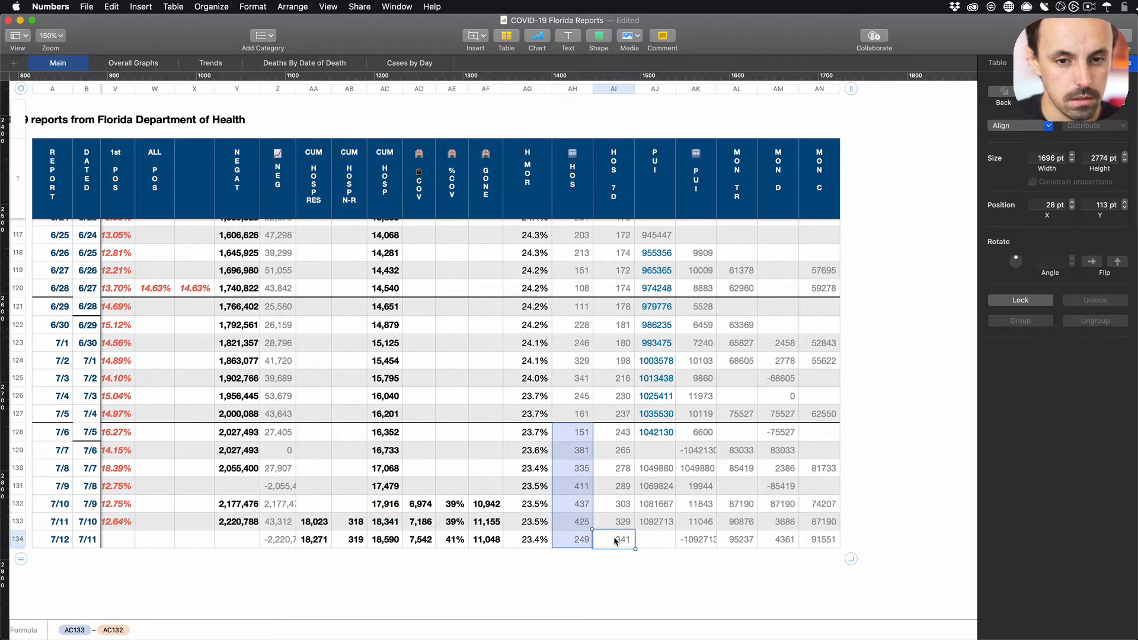
left_click(578, 540)
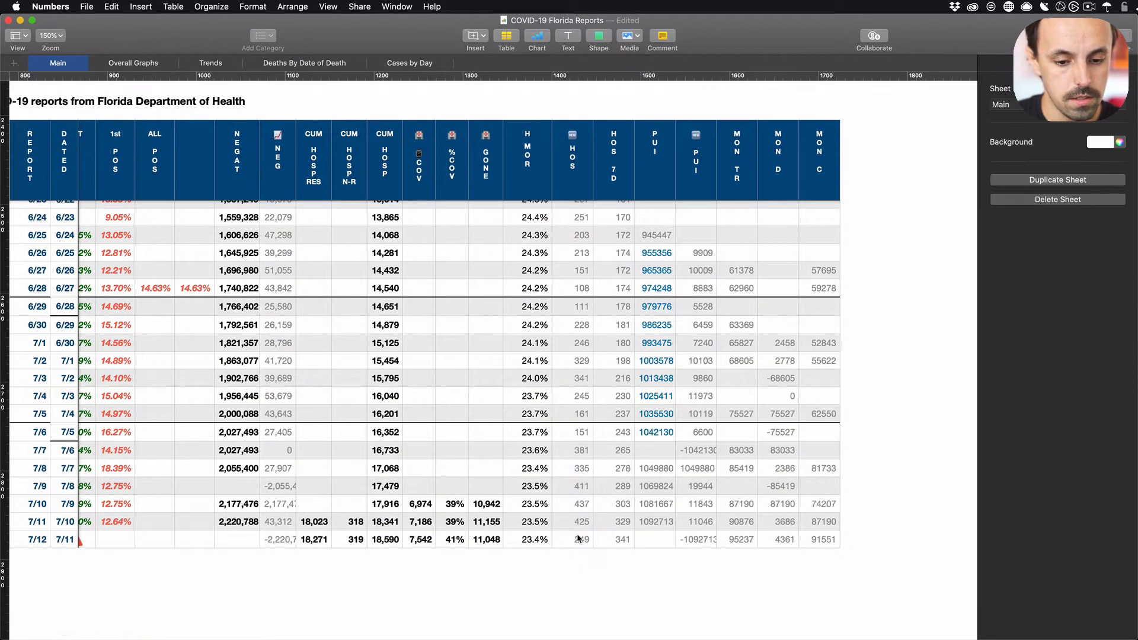
- Compare the daily hospitalization cells for 7/9 through 7/11 and the HOS 7D averages for 7/11 and 7/12
key("Up")
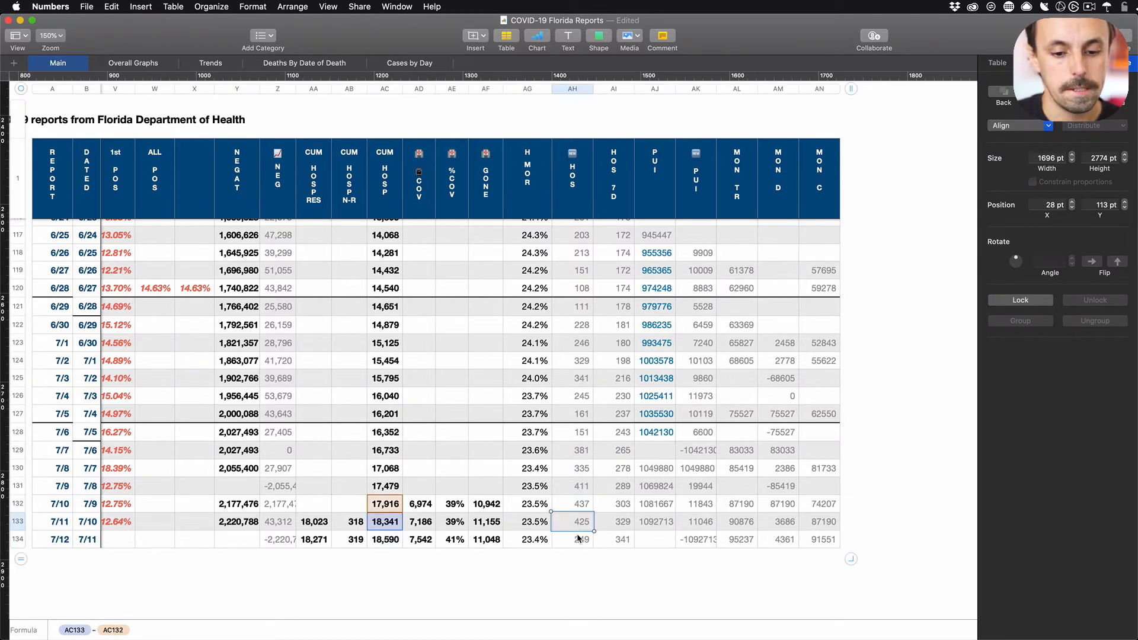
key("Up")
key("Up")
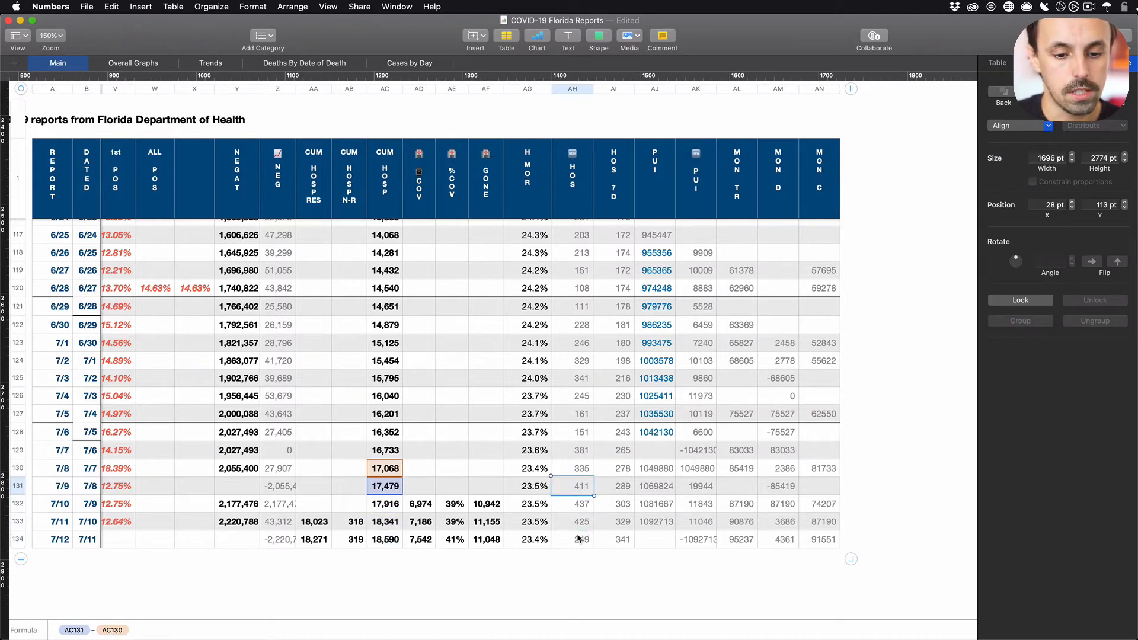
key("Down")
key("Down")
key("shift+Up")
key("shift+Up")
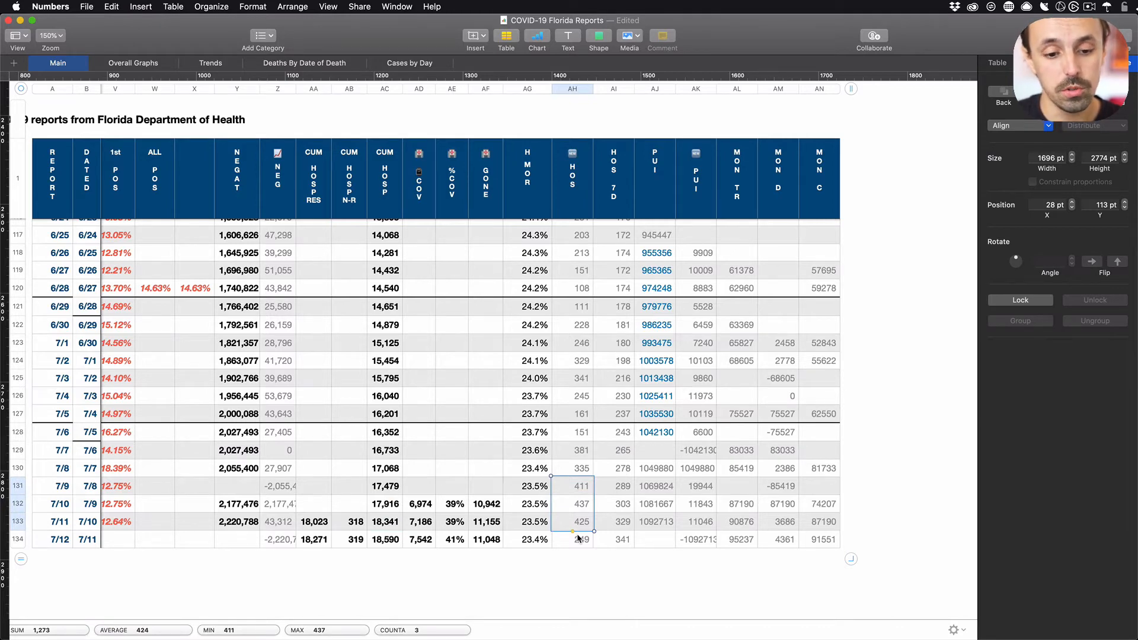
key("Down")
key("Up")
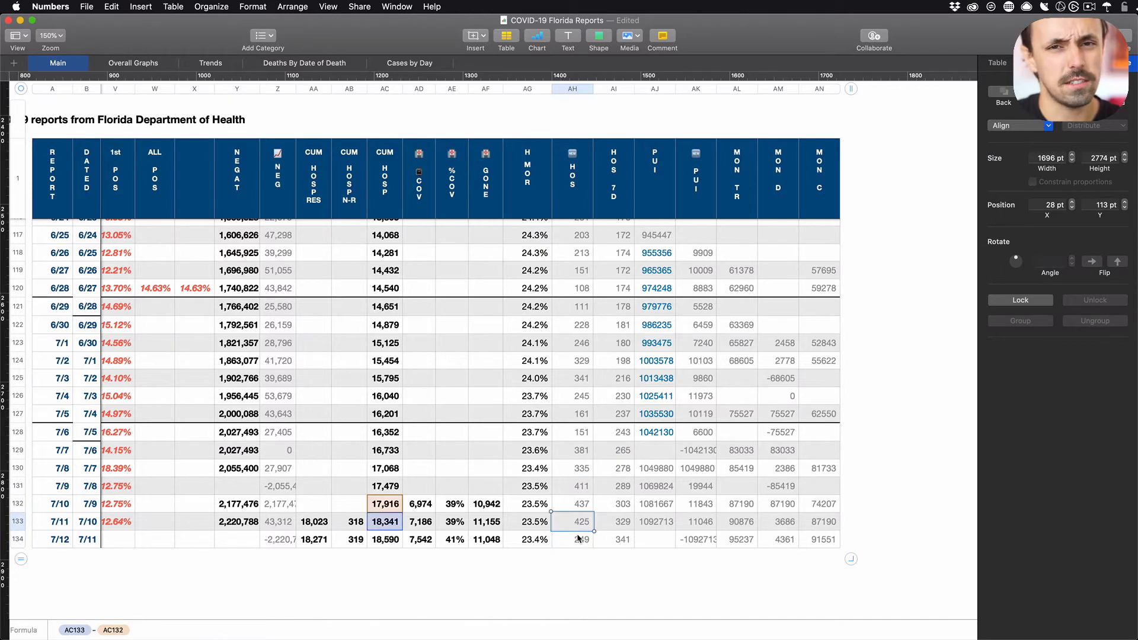
key("Up")
key("Up")
key("Down")
key("Down")
key("Right")
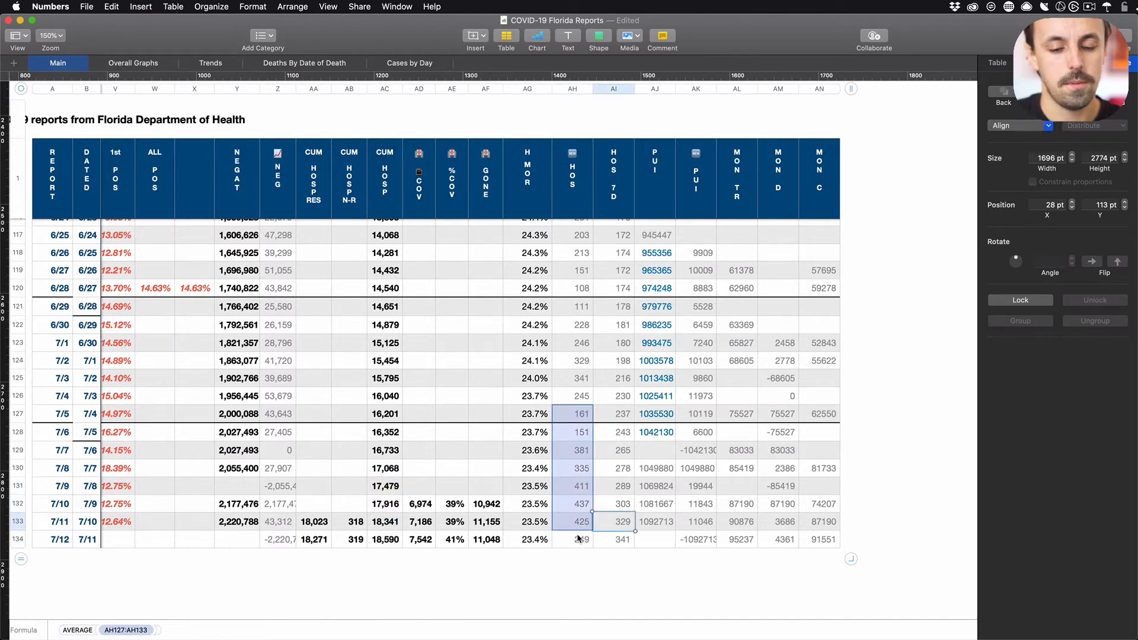
key("Down")
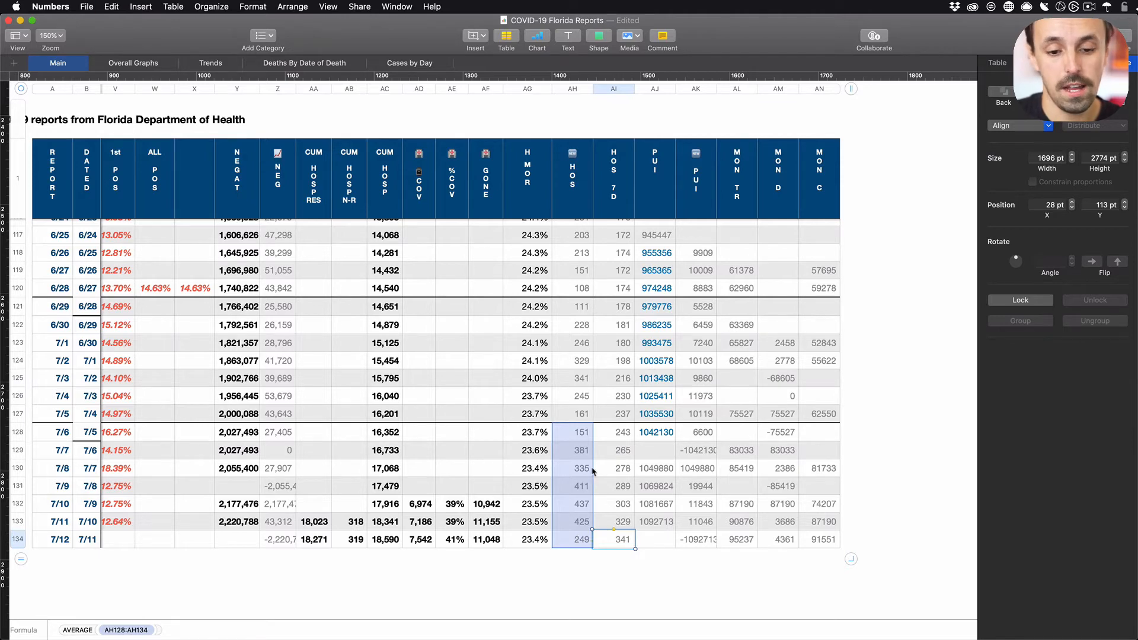
- Set the 7-day average callout on the New COVID-19 hospitalizations chart to 341
scroll(612, 572, "right", 15)
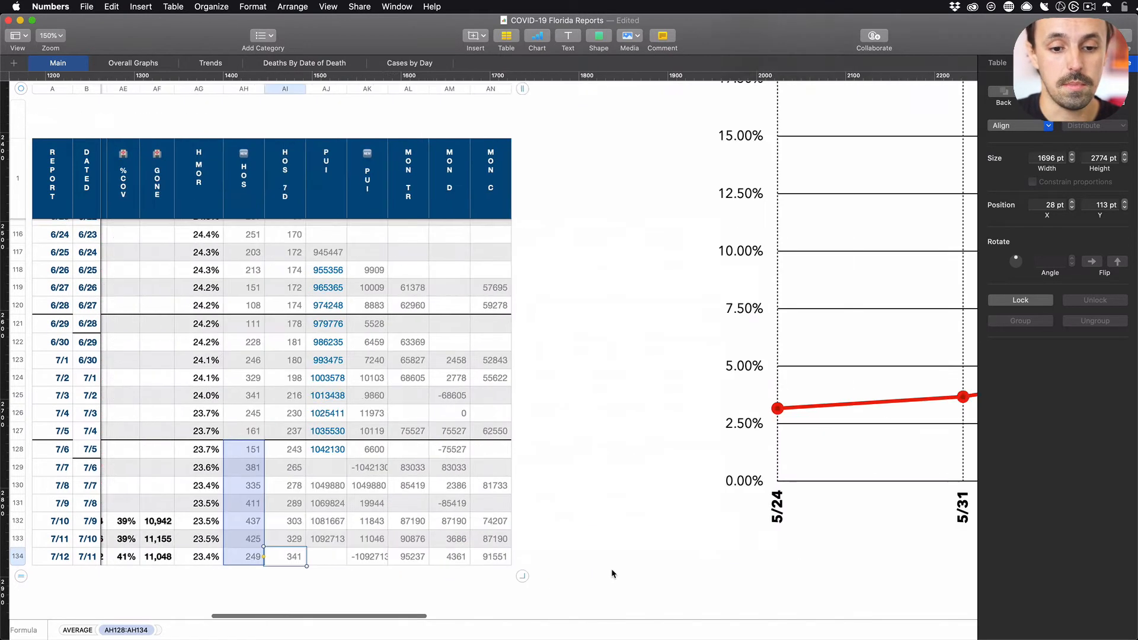
scroll(613, 573, "right", 20)
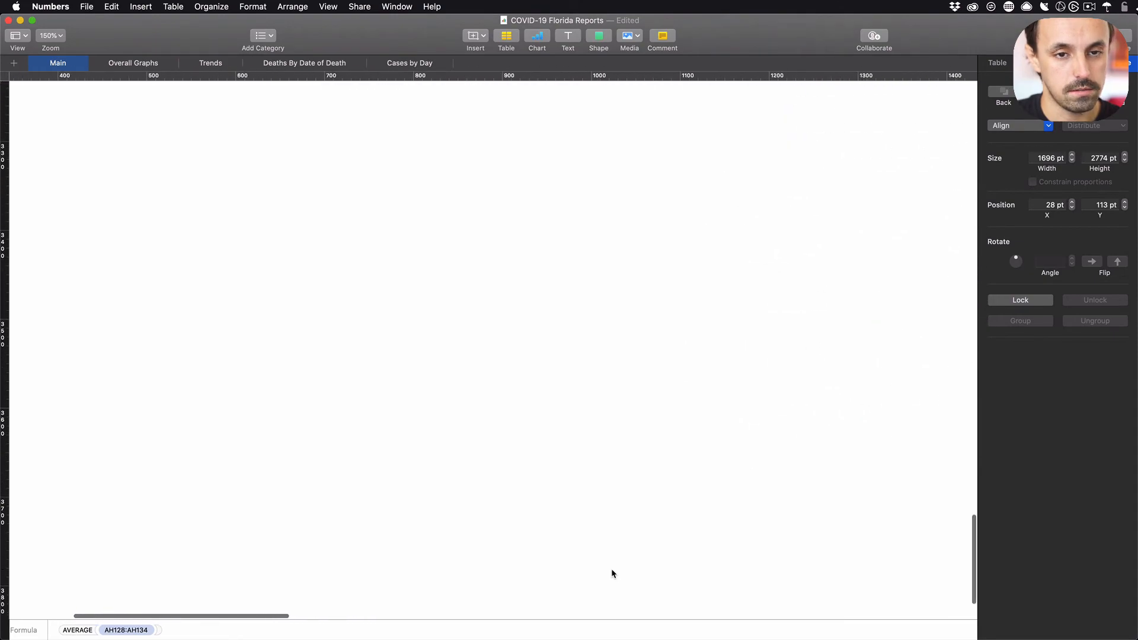
scroll(613, 572, "up", 8)
scroll(612, 573, "up", 15)
scroll(613, 572, "left", 12)
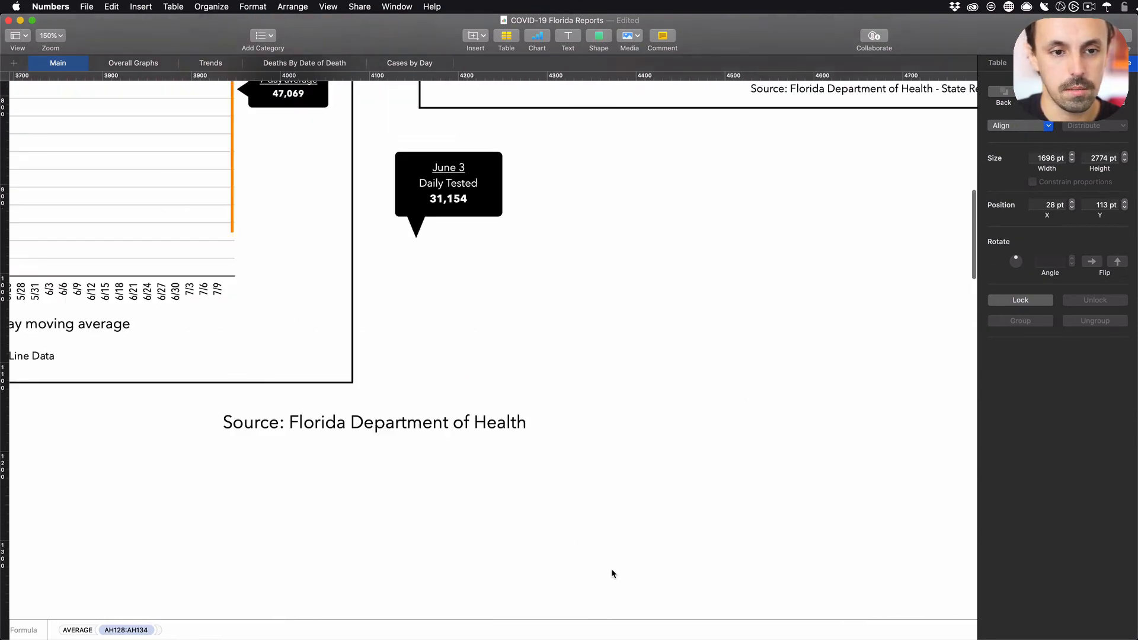
scroll(610, 568, "up", 10)
scroll(621, 492, "left", 15)
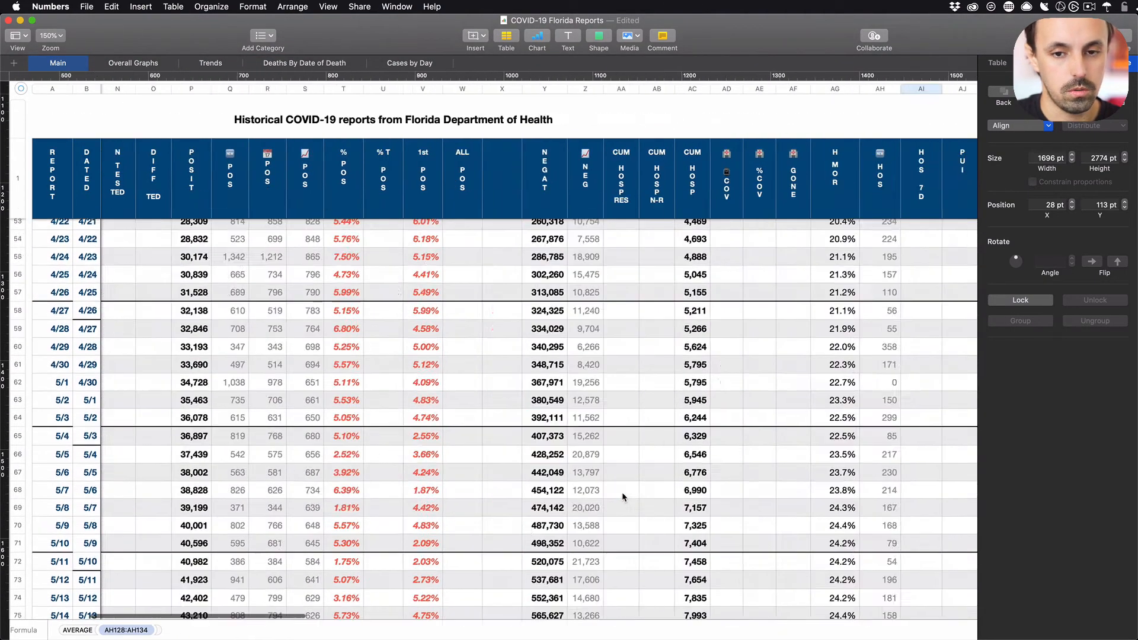
scroll(622, 492, "right", 10)
scroll(621, 493, "down", 5)
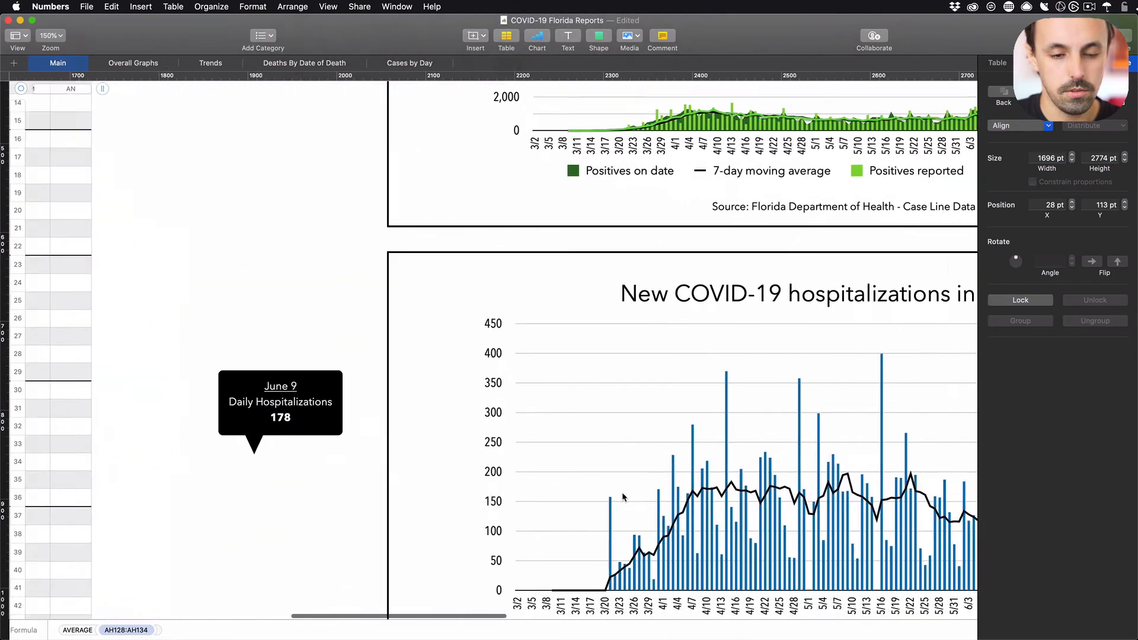
scroll(624, 497, "right", 3)
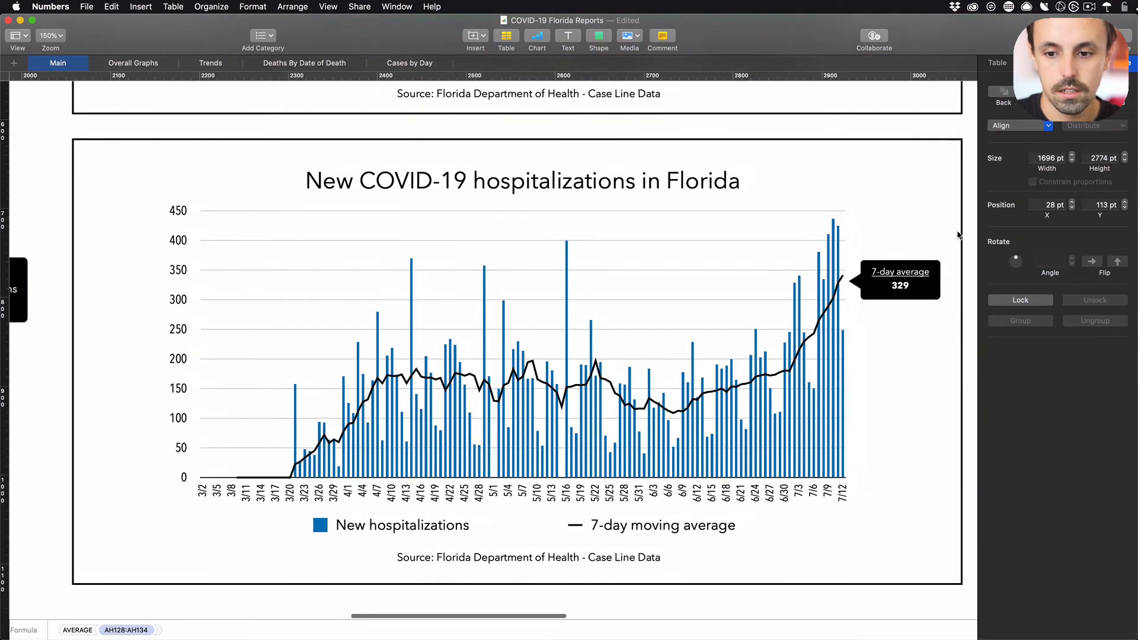
left_click(901, 291)
double_click(901, 287)
type("341")
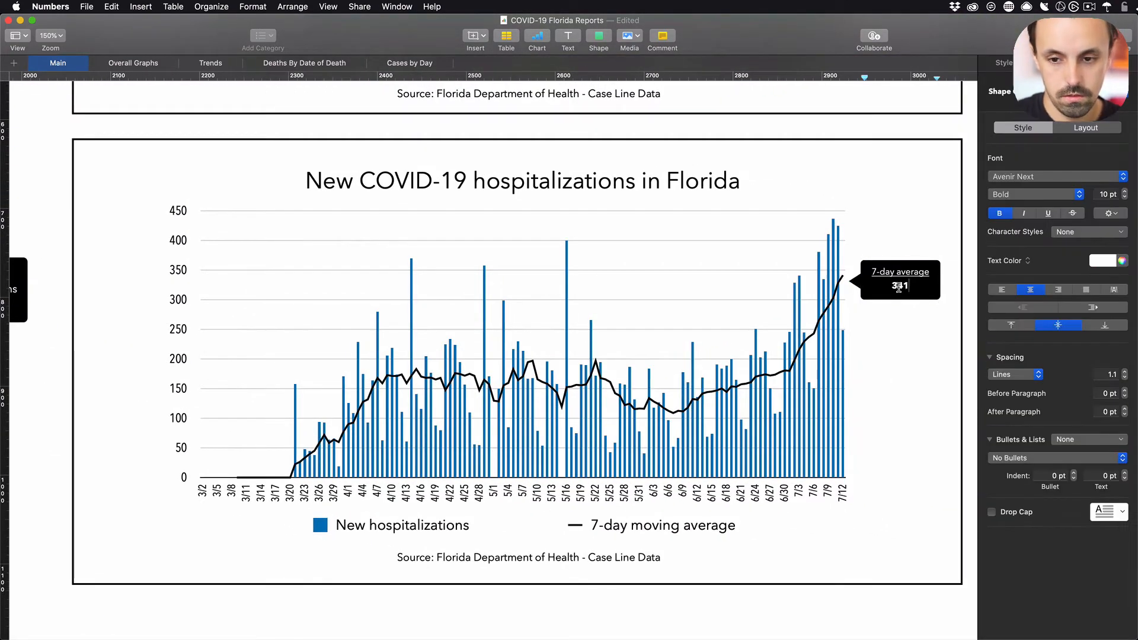
- Raise the hospitalizations chart's callout slightly and lower the positive cases chart's callout to line up with their 7-day average lines
left_click(895, 305)
left_click(895, 288)
left_click_drag(895, 288, 895, 278)
scroll(878, 187, "up", 10)
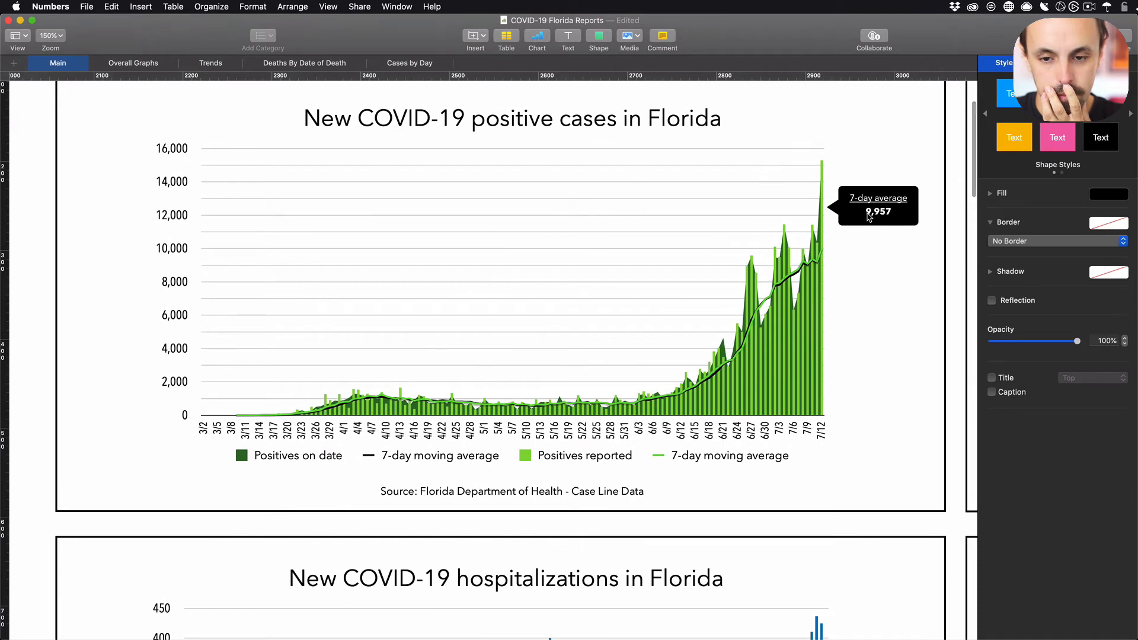
left_click_drag(869, 217, 869, 254)
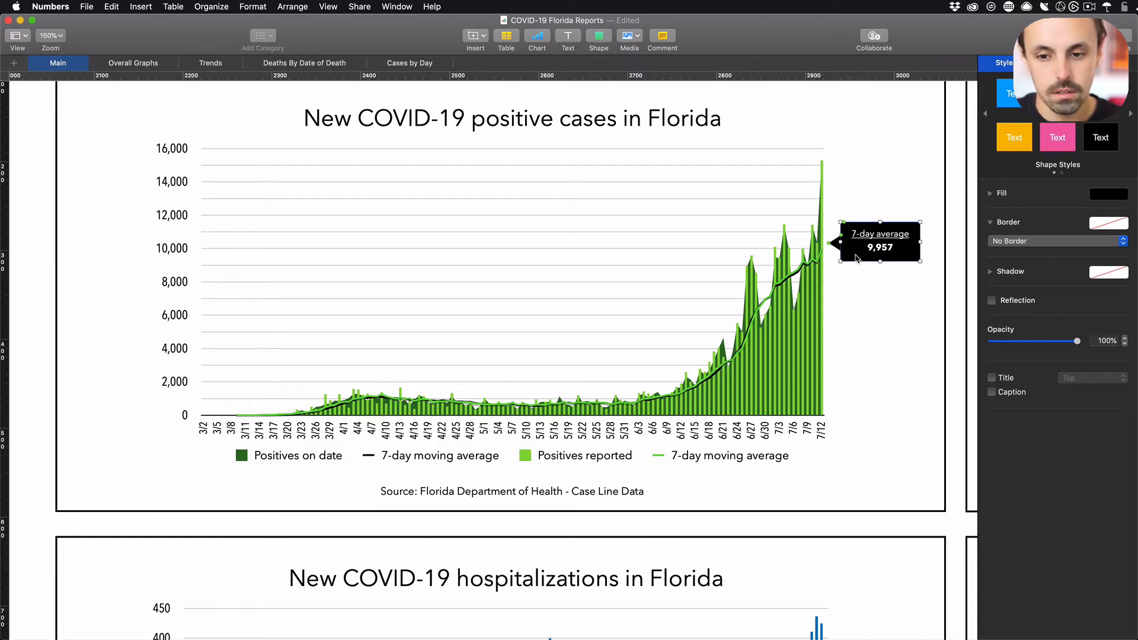
- Align the Death by Day and Death Reports callouts with the ends of their average lines on the deaths chart
scroll(731, 399, "right", 15)
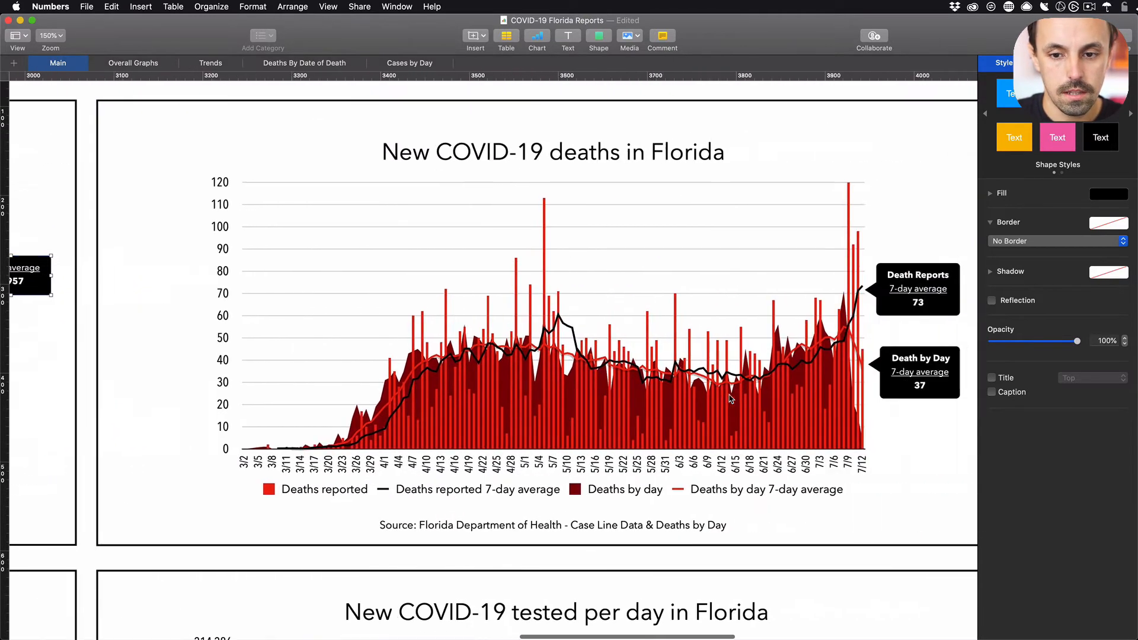
left_click_drag(748, 390, 749, 395)
left_click_drag(748, 304, 740, 307)
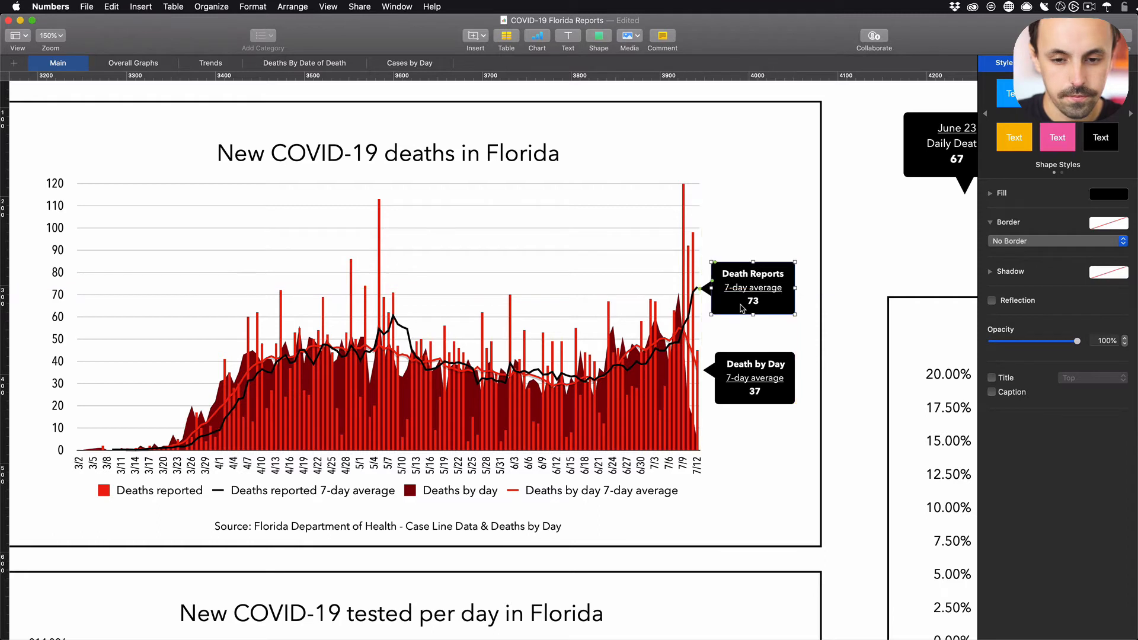
left_click(736, 332)
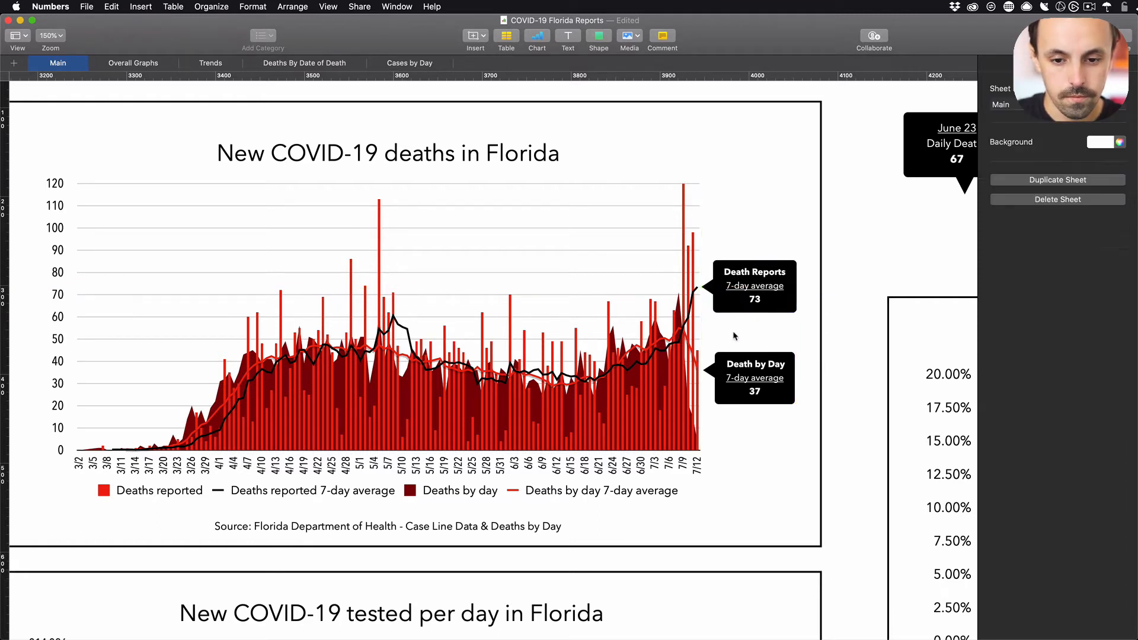
- Nudge the Death by Day callout slightly closer to the end of its average line on the deaths chart
left_click_drag(740, 386, 738, 386)
key("Left")
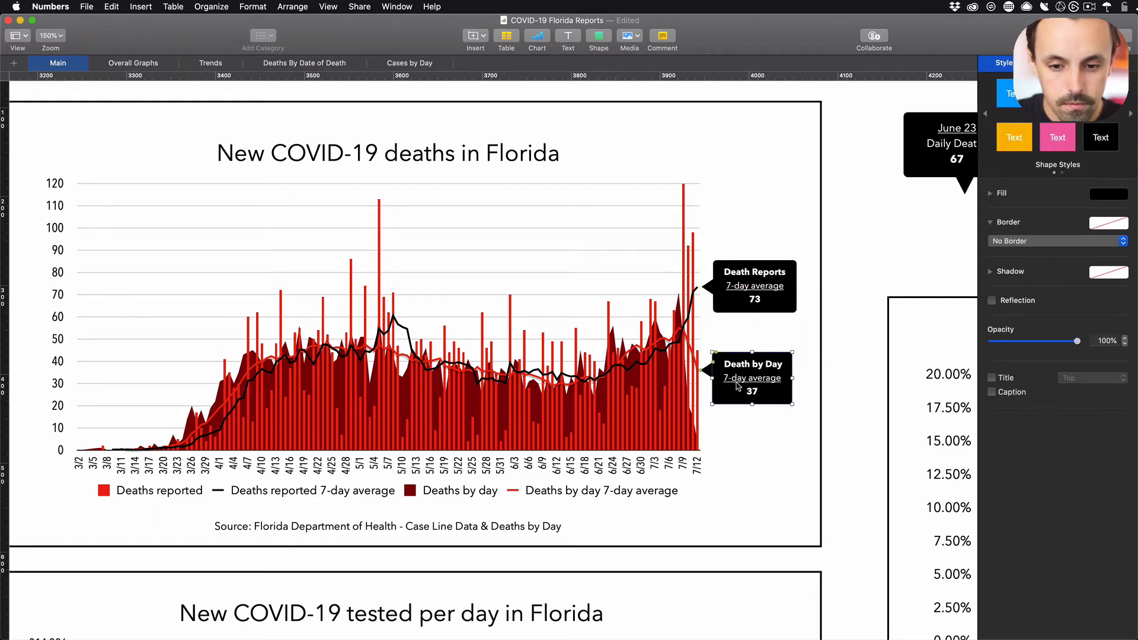
left_click(733, 335)
- Set the shadow of the Deaths by day 7-day average line to 1 pt offset and 100% opacity
left_click(692, 348)
left_click(692, 352)
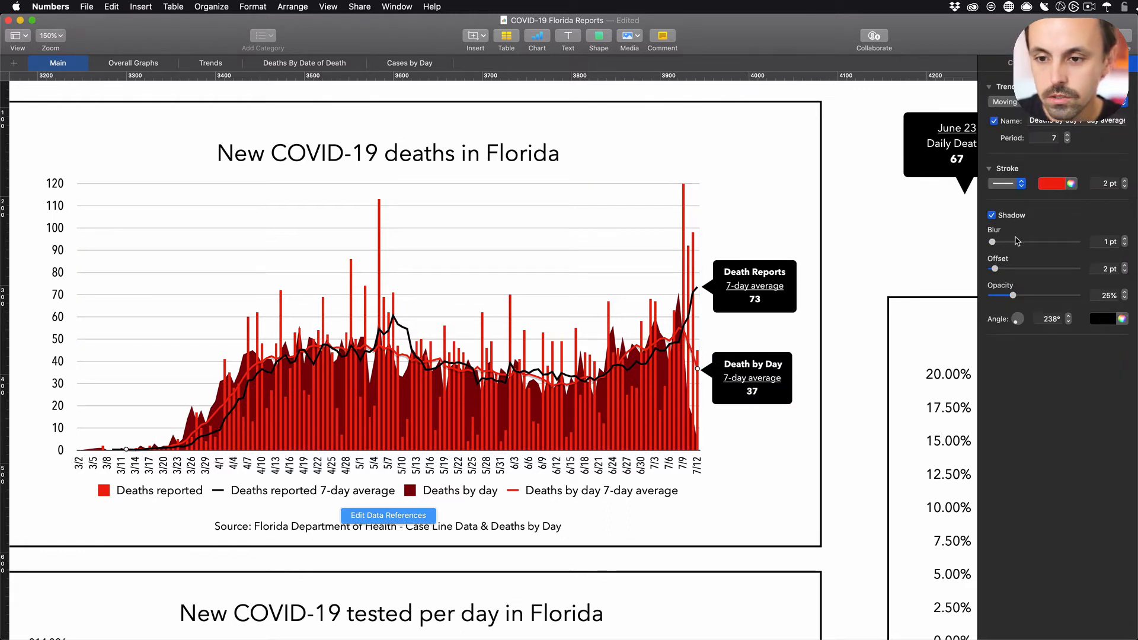
left_click(1125, 266)
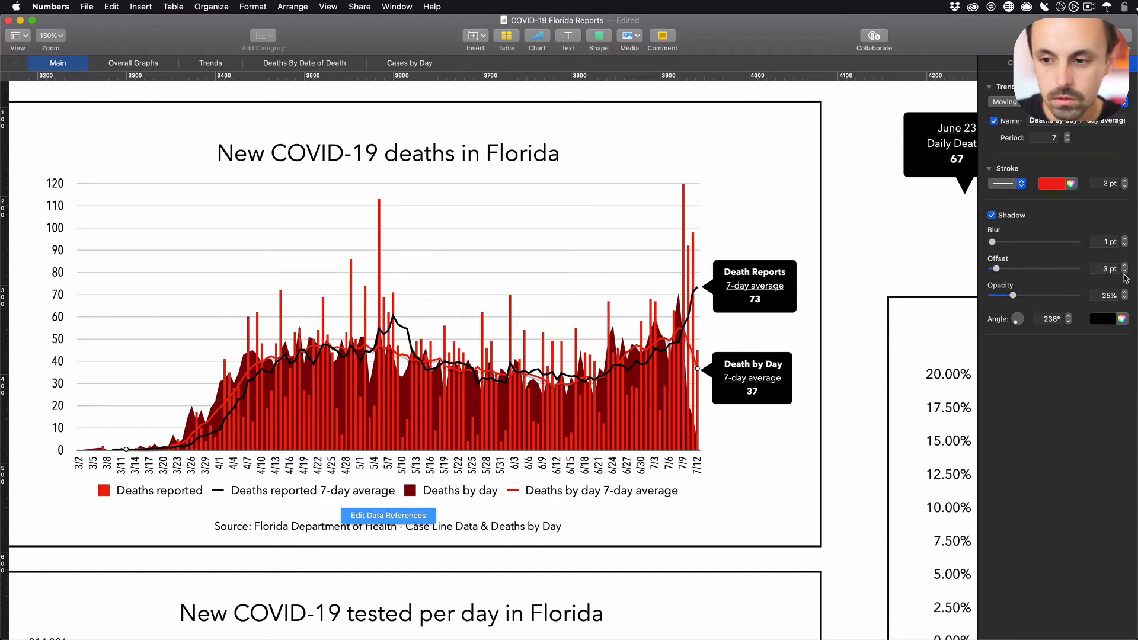
left_click(1125, 271)
left_click_drag(1064, 296, 1077, 296)
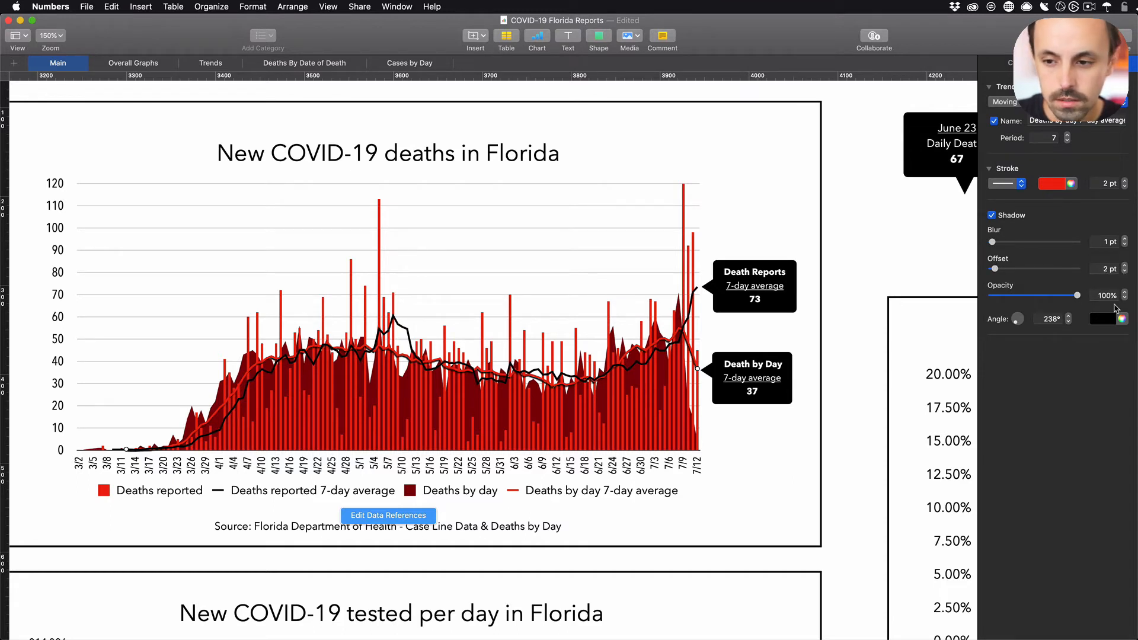
left_click(1125, 271)
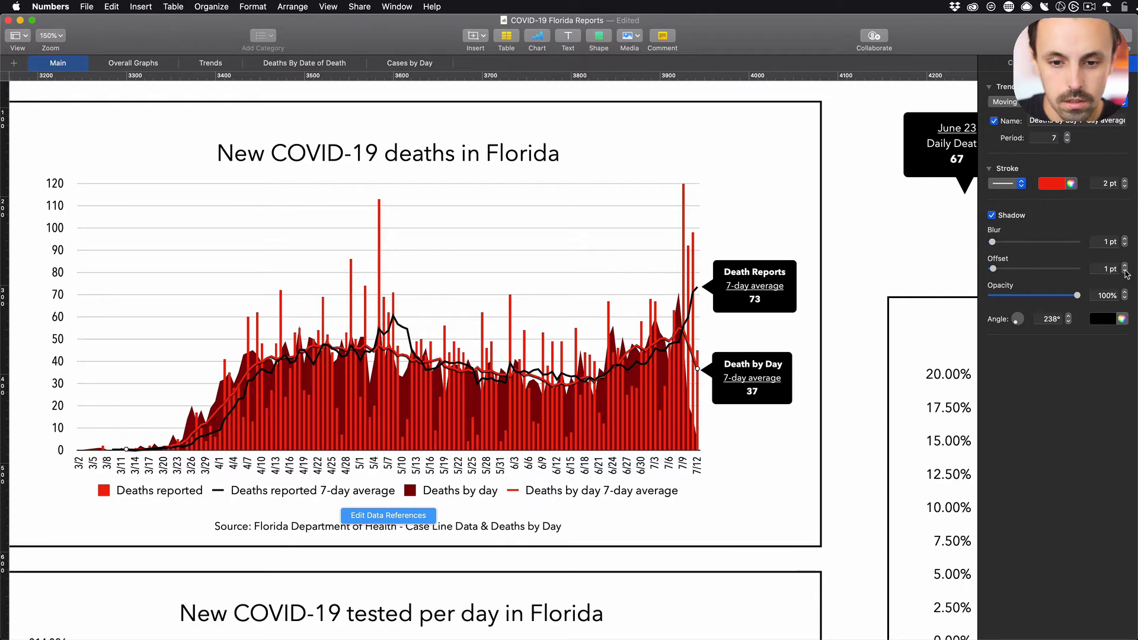
left_click(795, 325)
- On the positive cases chart, set the green 7-day moving average line's shadow to 100% opacity and 0 pt offset
scroll(715, 363, "left", 2)
scroll(714, 363, "left", 10)
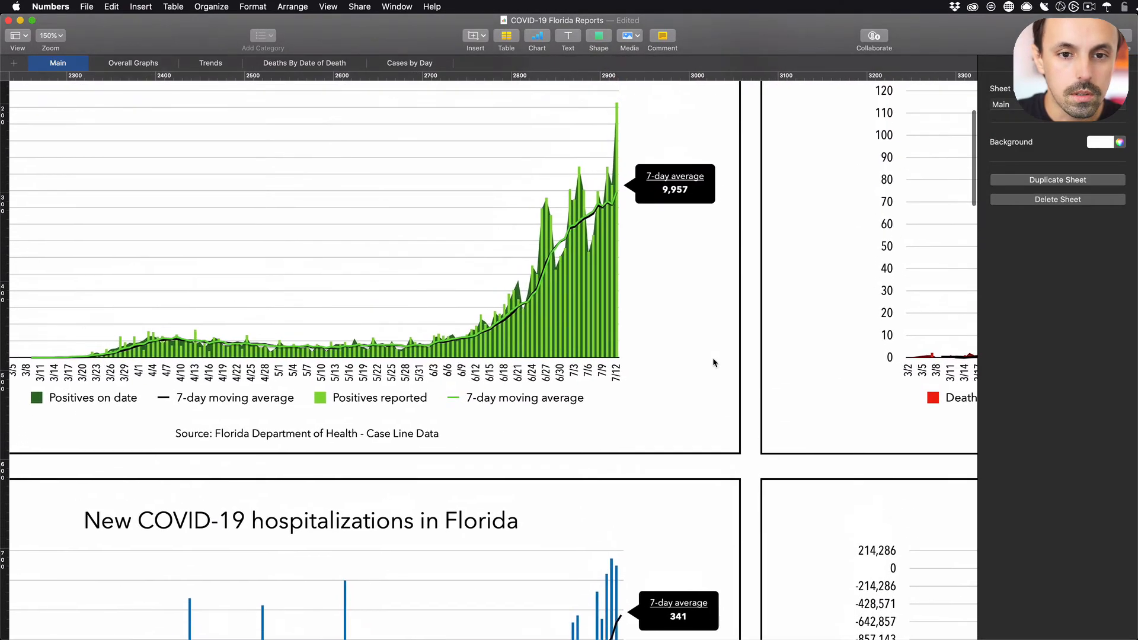
left_click(590, 272)
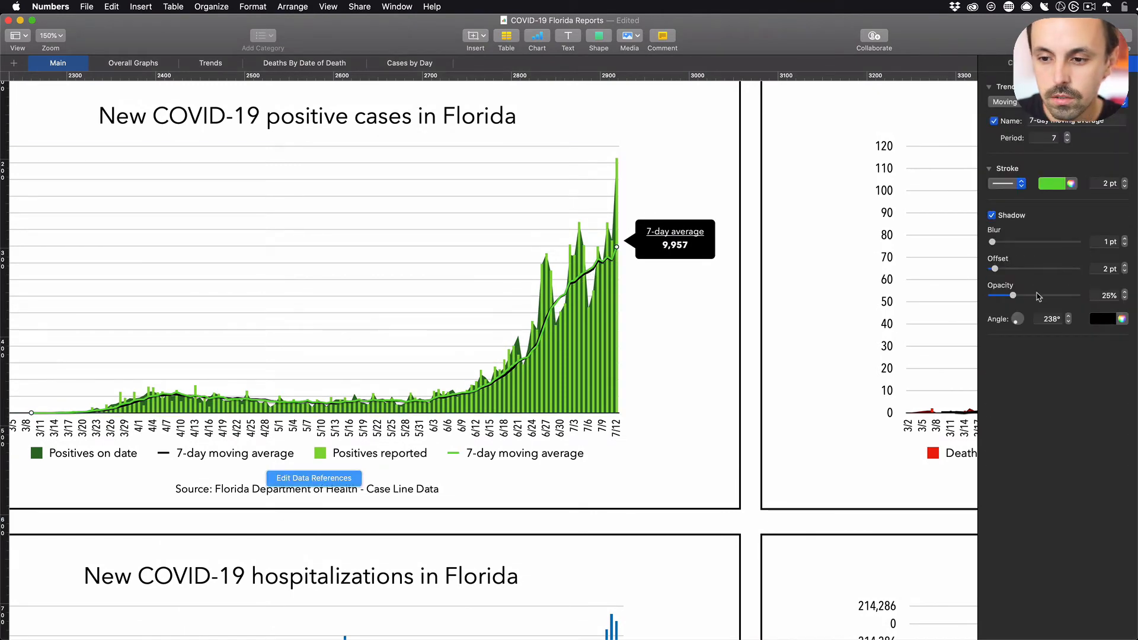
left_click_drag(1014, 295, 1118, 287)
left_click(1125, 271)
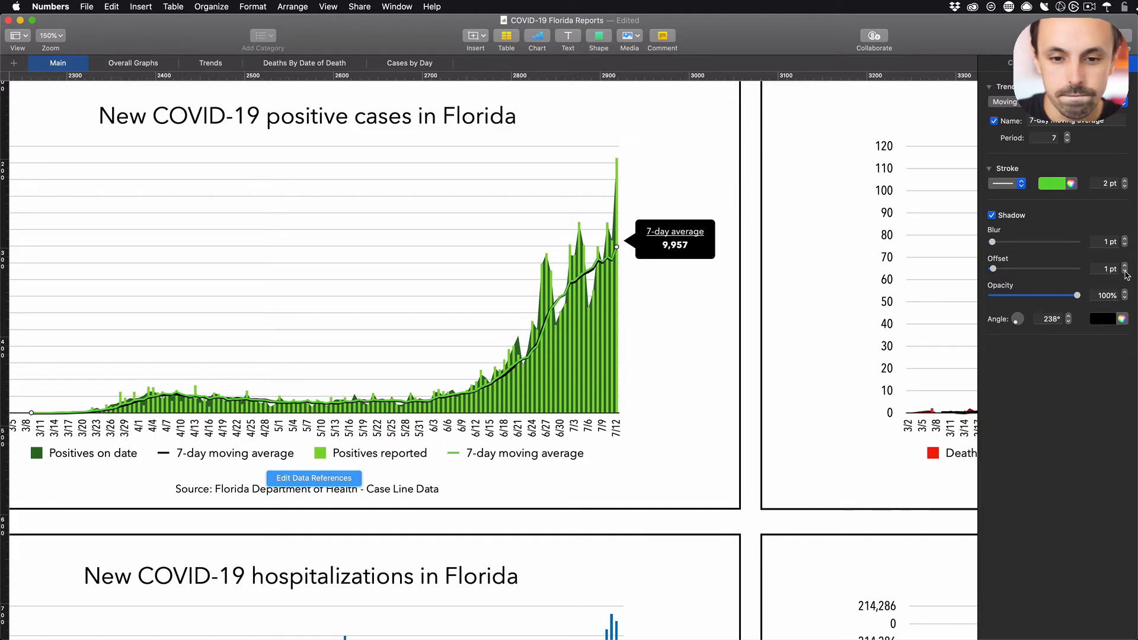
left_click(1125, 272)
left_click(1126, 267)
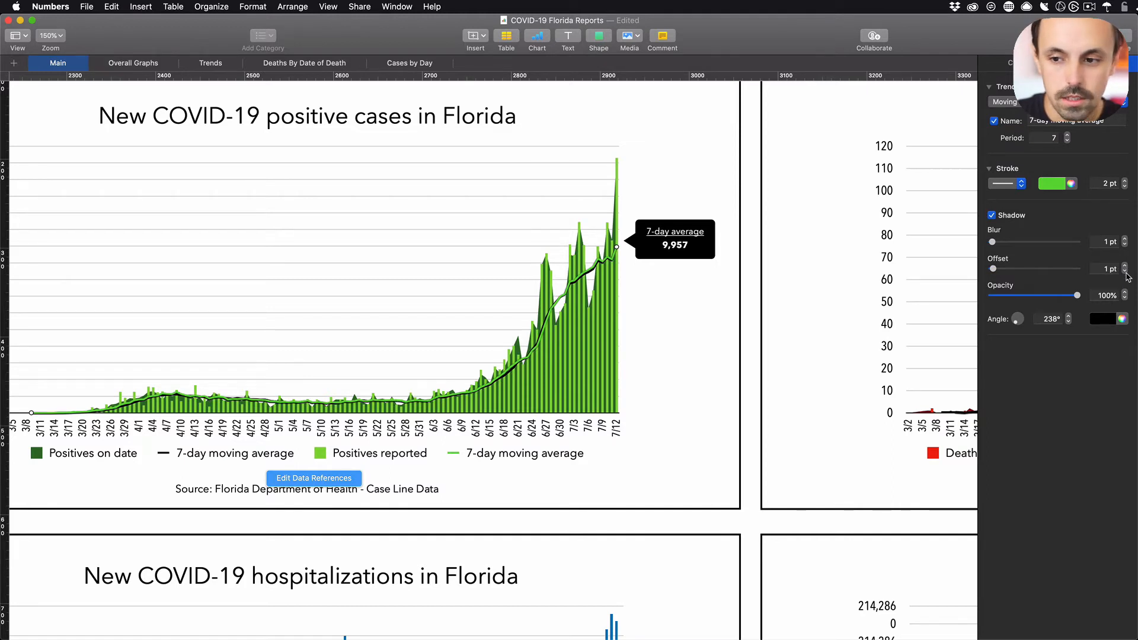
left_click(1125, 272)
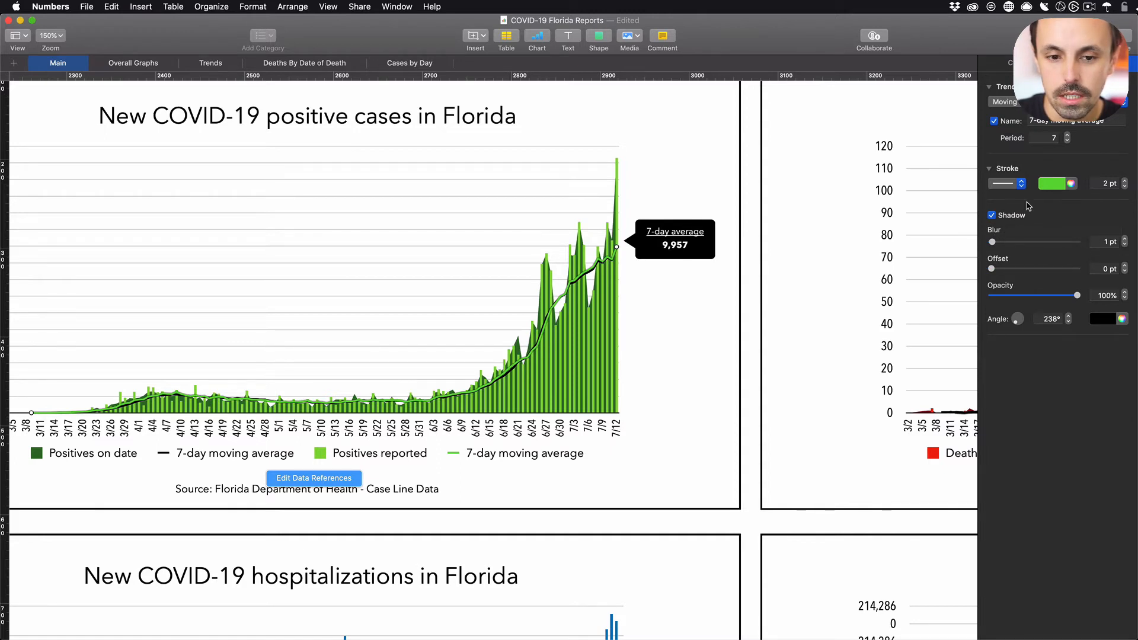
left_click(686, 301)
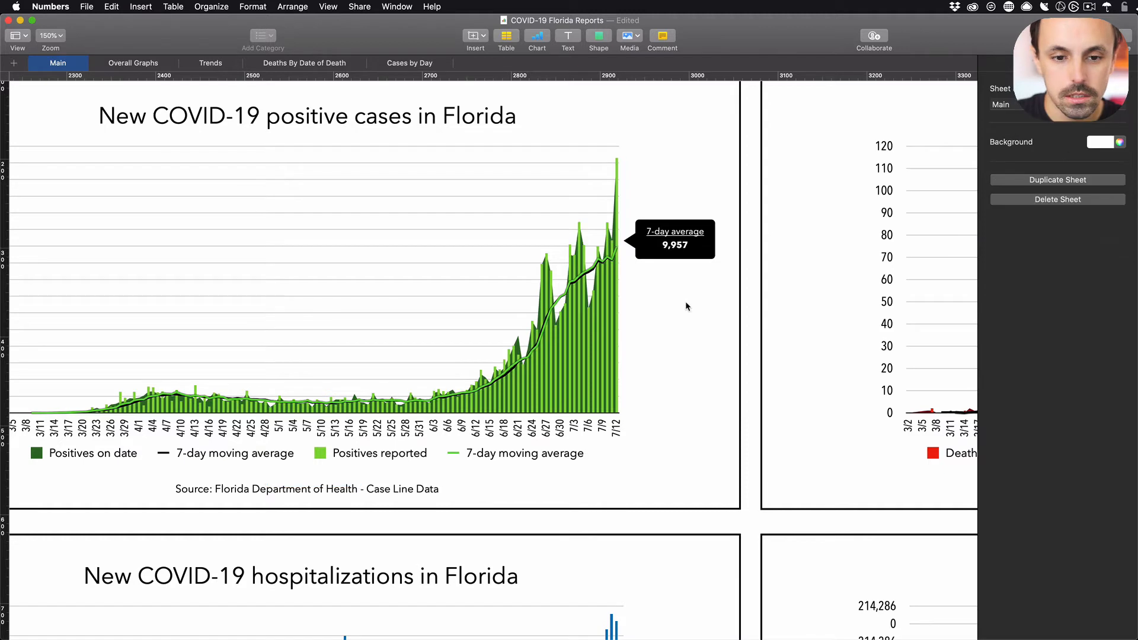
- Recolor the black 7-day moving average line on the positive cases chart, trying teal and dark red before choosing bright red
left_click(510, 373)
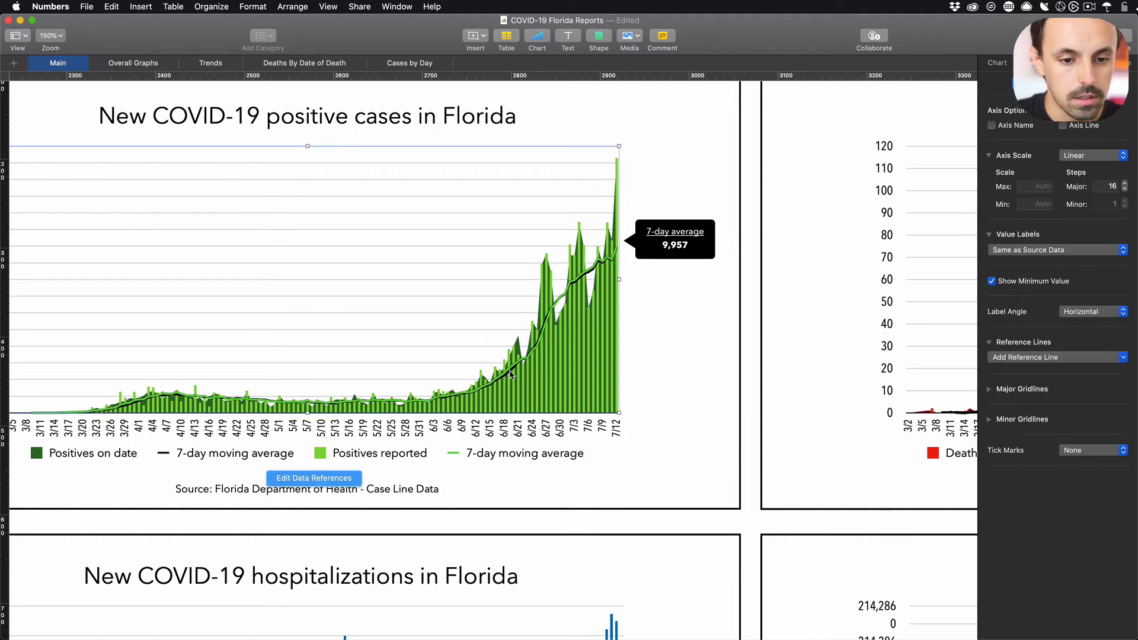
left_click(1055, 183)
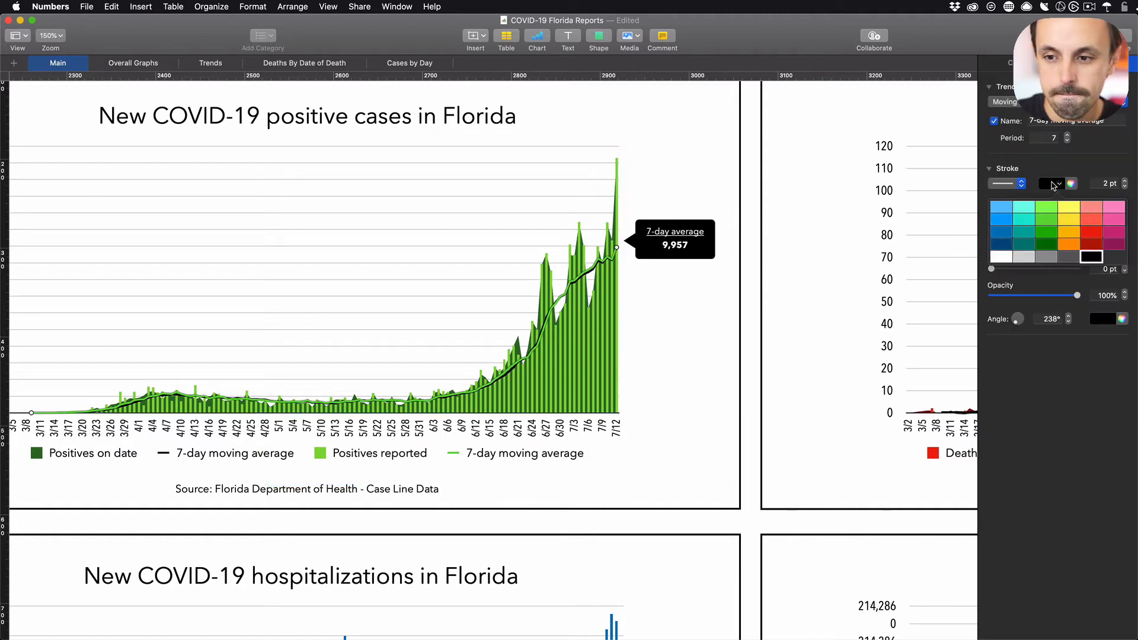
left_click(1027, 245)
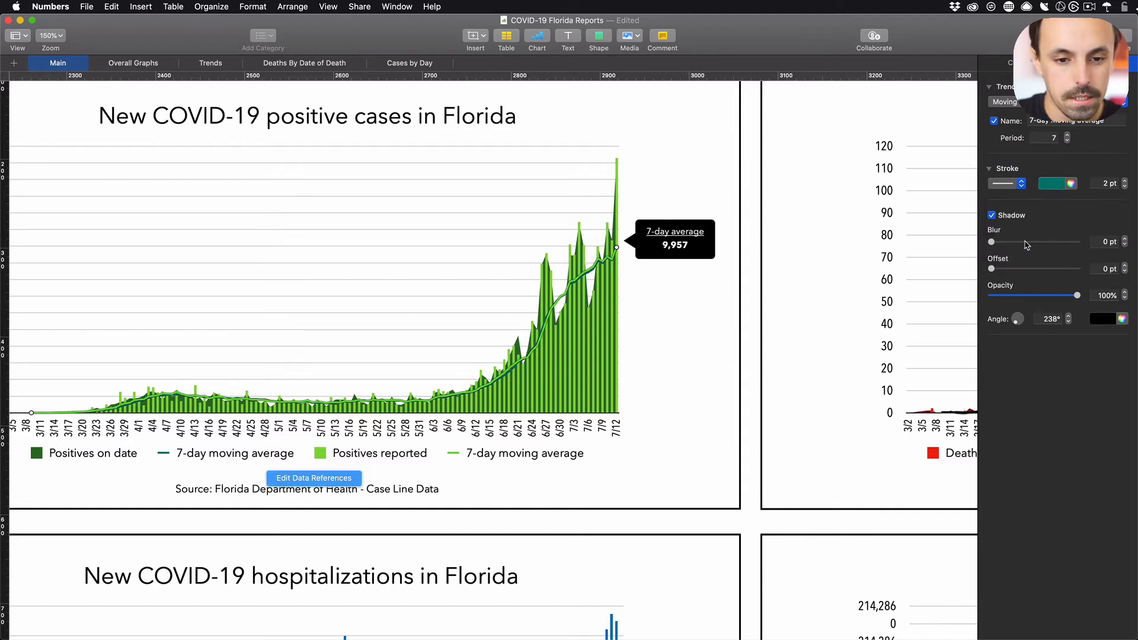
left_click(1046, 191)
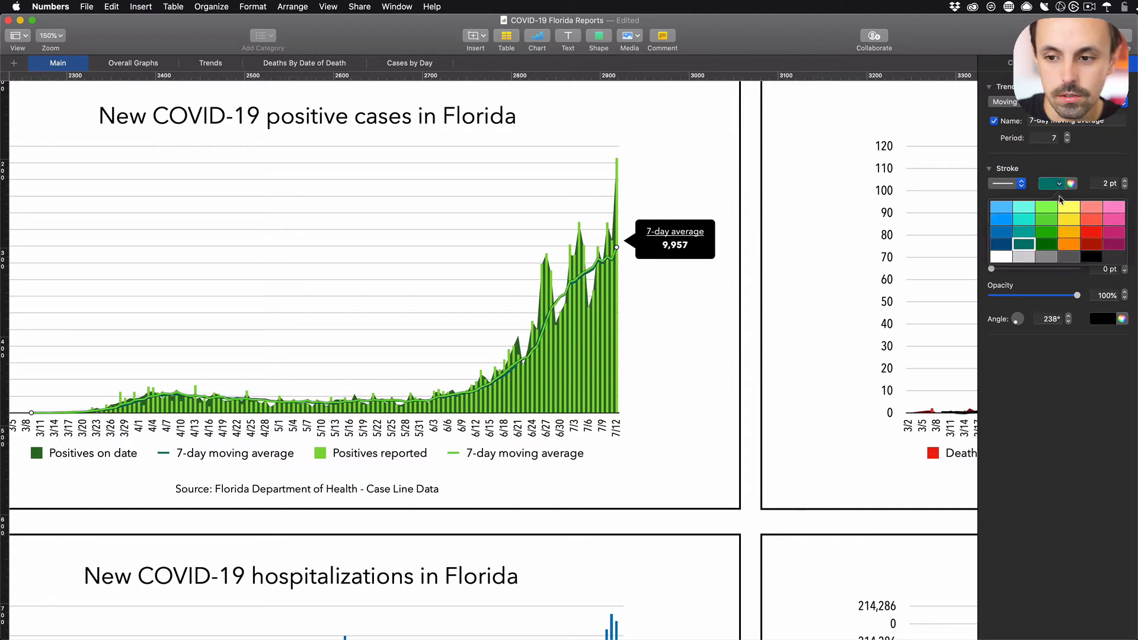
left_click(1091, 245)
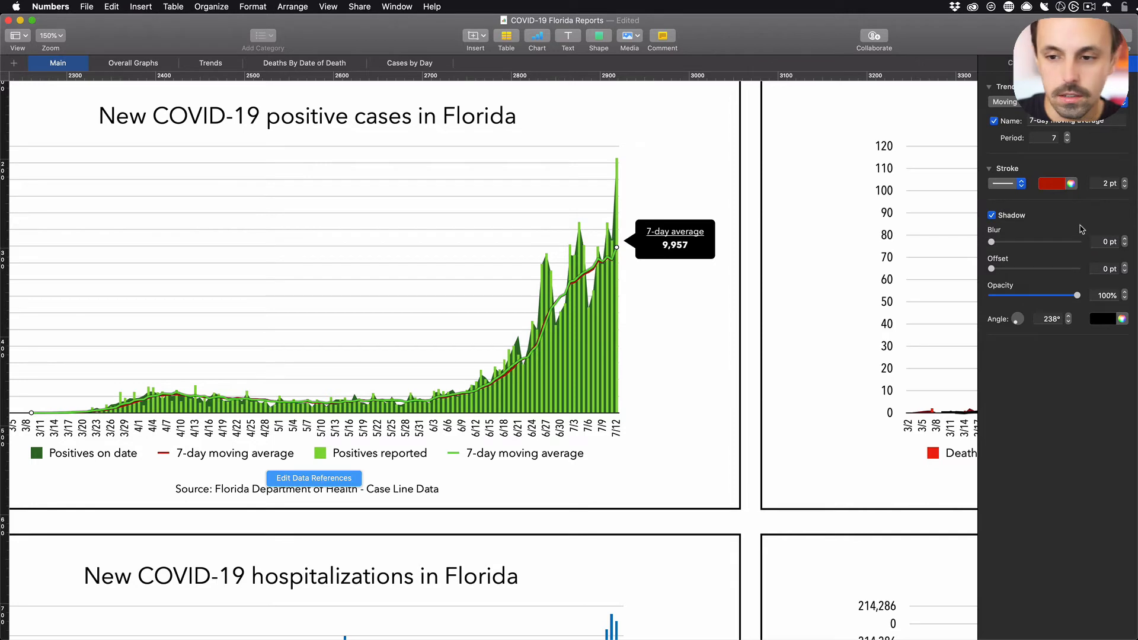
left_click(1057, 187)
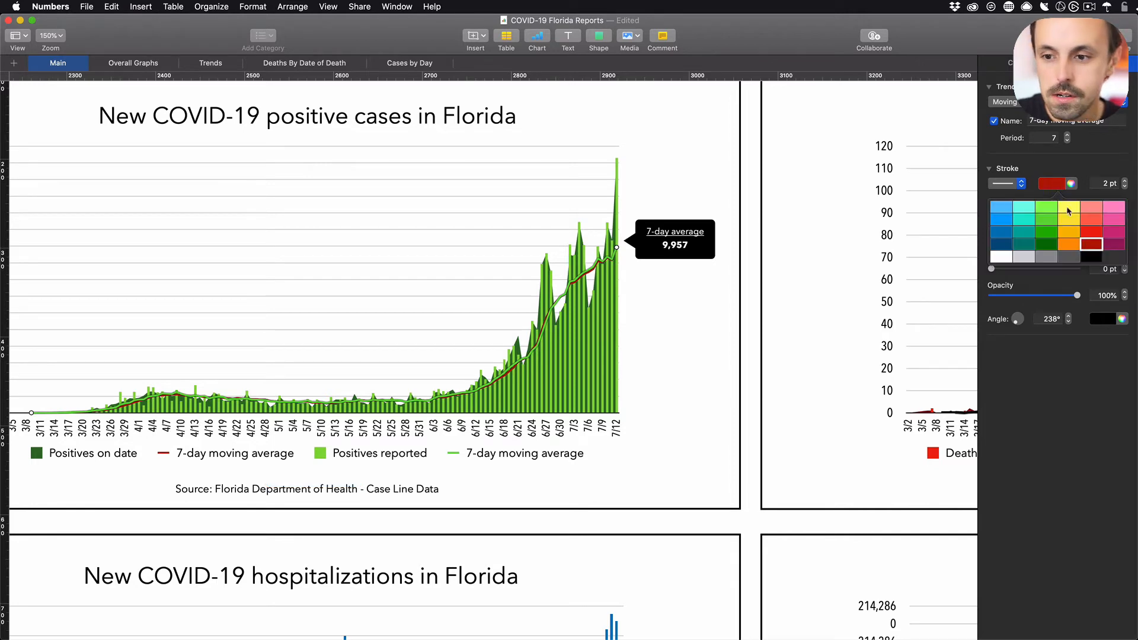
left_click(1093, 237)
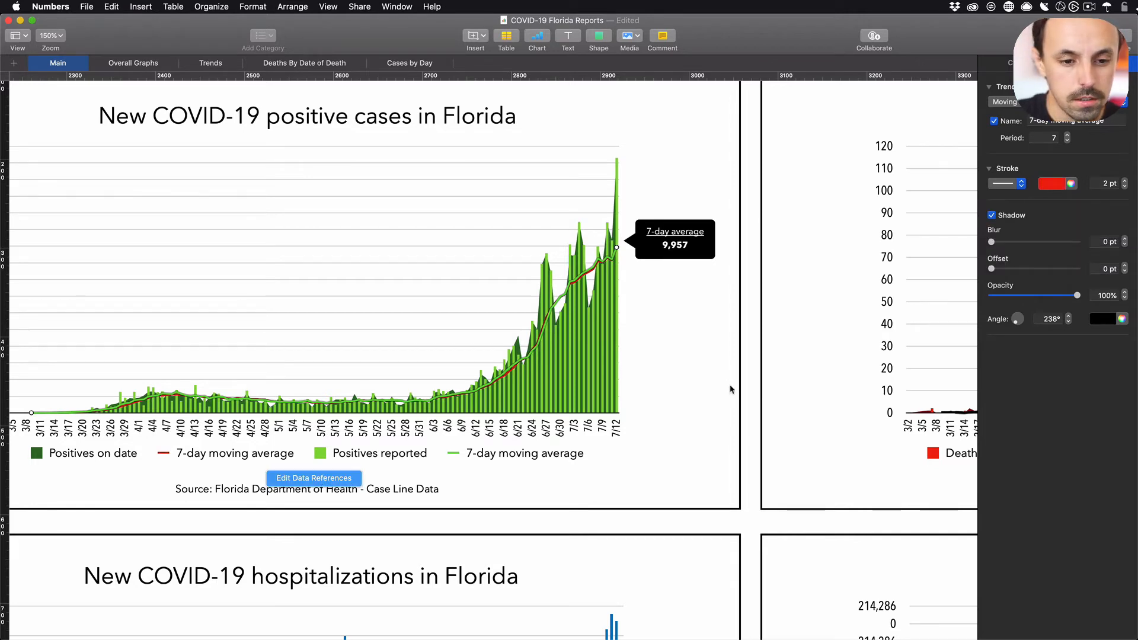
- Set the red moving average line's shadow to 1 pt offset and about 67% opacity
scroll(589, 433, "left", 2)
scroll(589, 433, "down", 1)
scroll(589, 433, "up", 3)
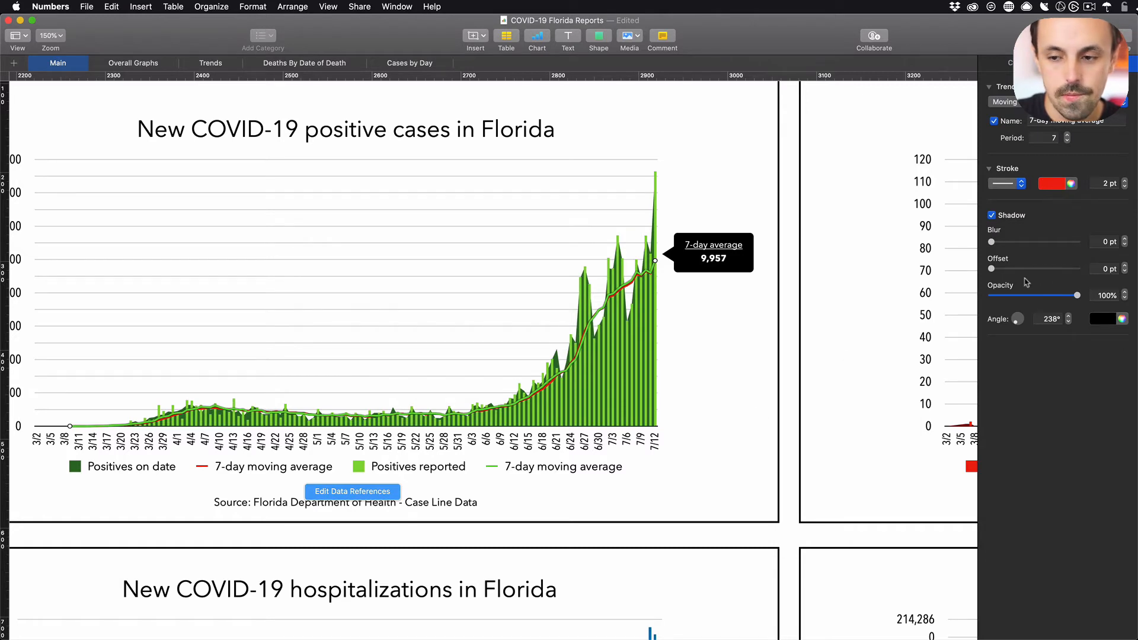
left_click(1125, 266)
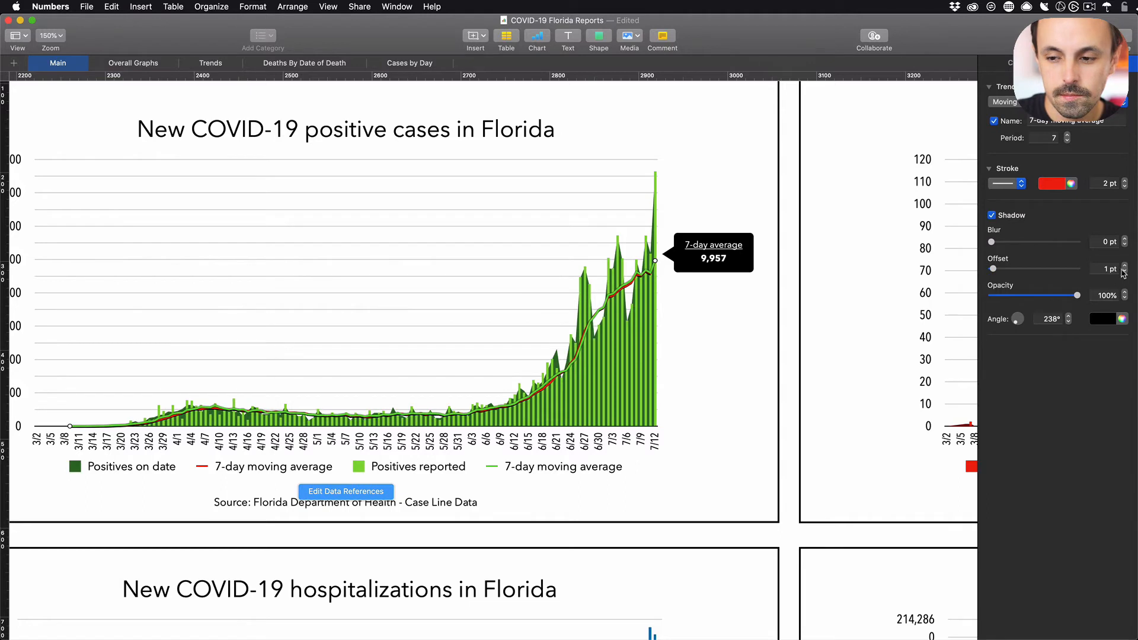
left_click_drag(1076, 296, 1043, 301)
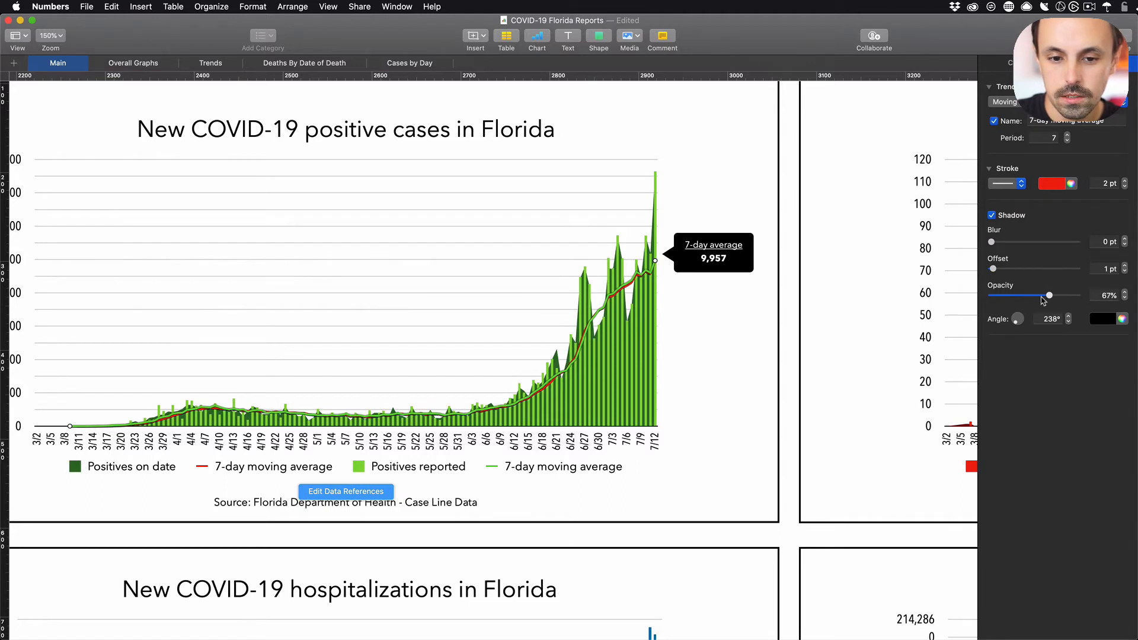
left_click(740, 418)
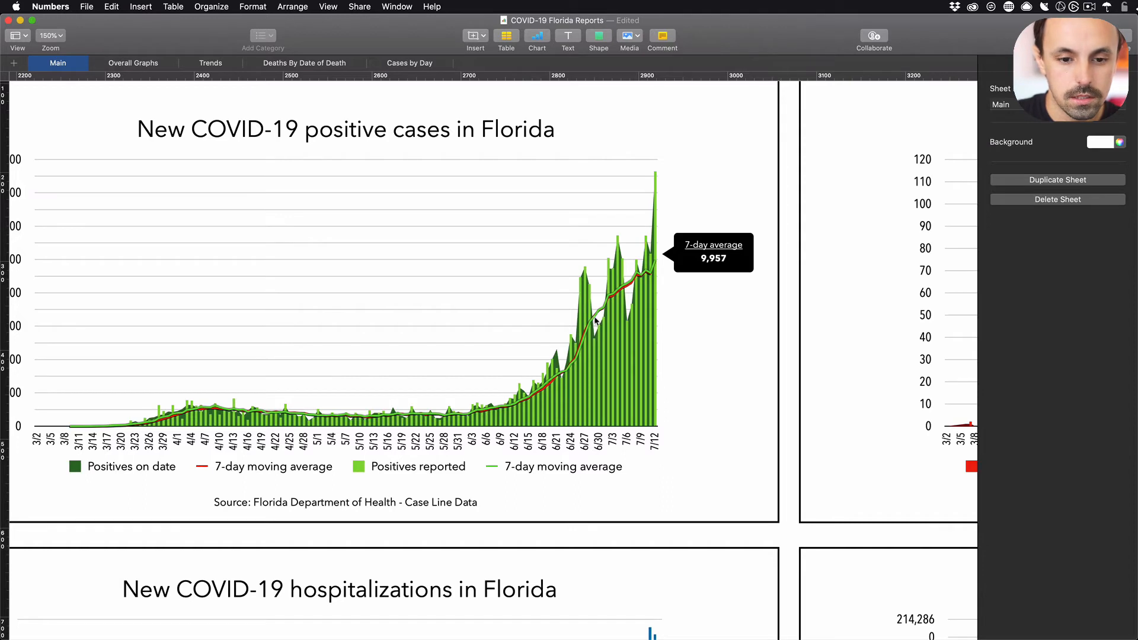
- Set the green moving average line's shadow to 1 pt offset and 0 pt blur, and reduce its opacity
left_click(582, 351)
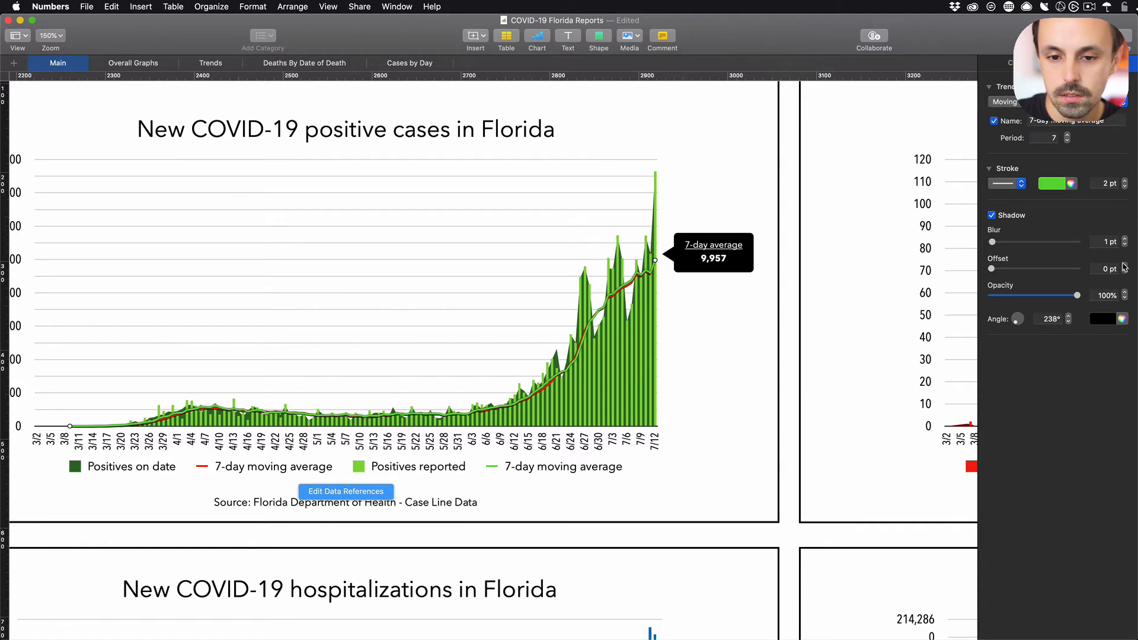
left_click(1125, 266)
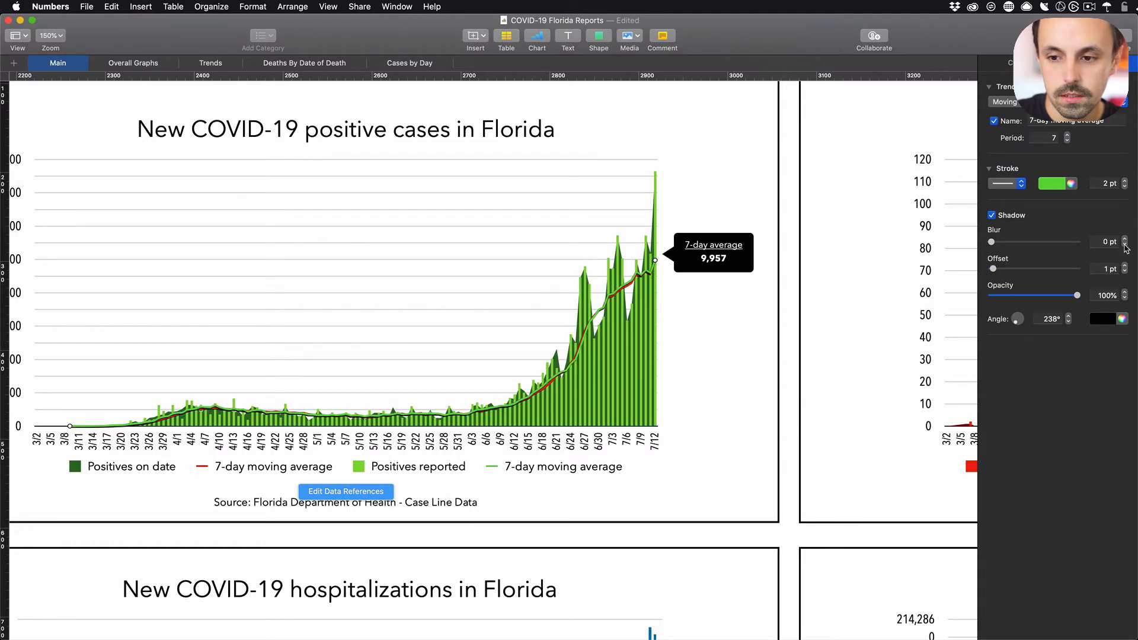
left_click_drag(1077, 295, 1026, 295)
left_click(773, 411)
- Try longer moving average periods, up to 14, on the hospitalizations chart's trendline, and set the period back to 7
scroll(725, 471, "down", 10)
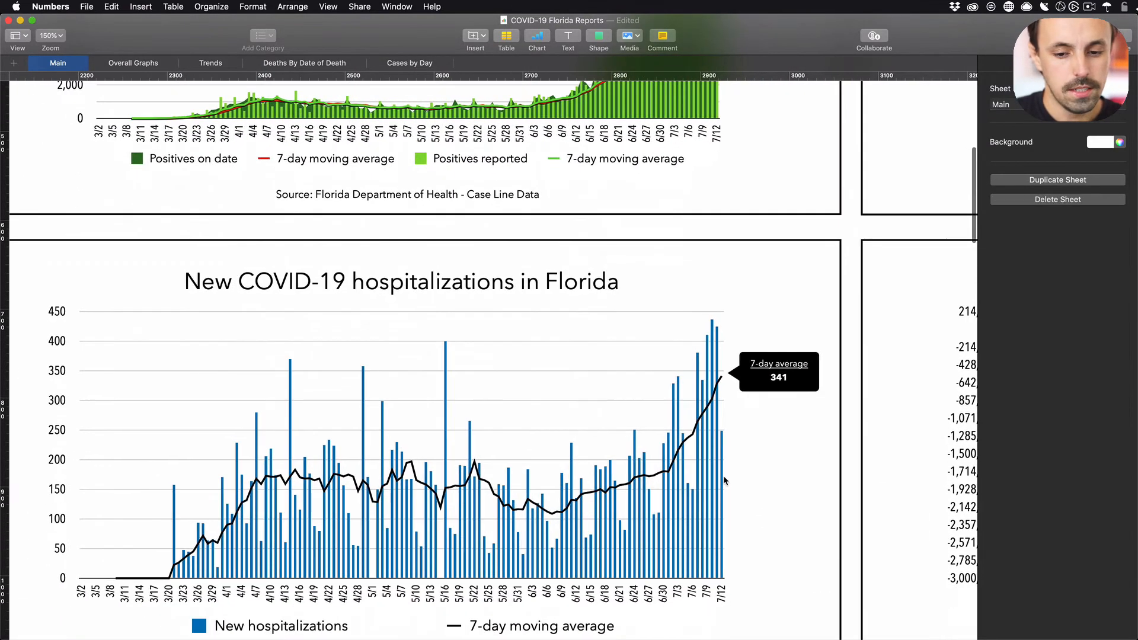
scroll(724, 480, "down", 3)
scroll(724, 481, "left", 2)
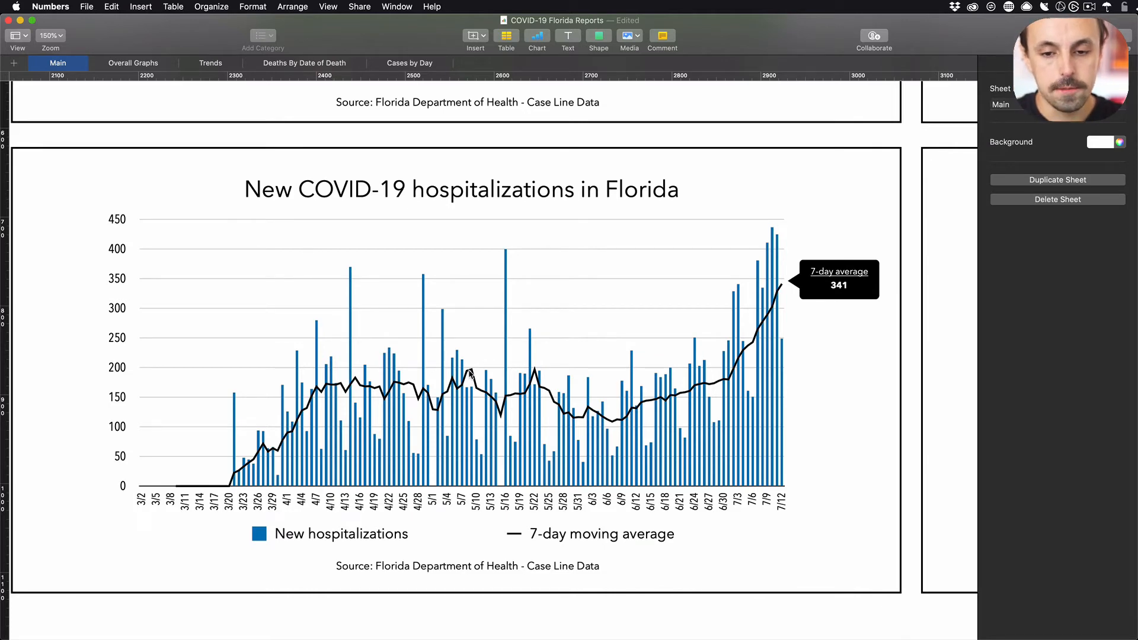
left_click(757, 334)
left_click(757, 333)
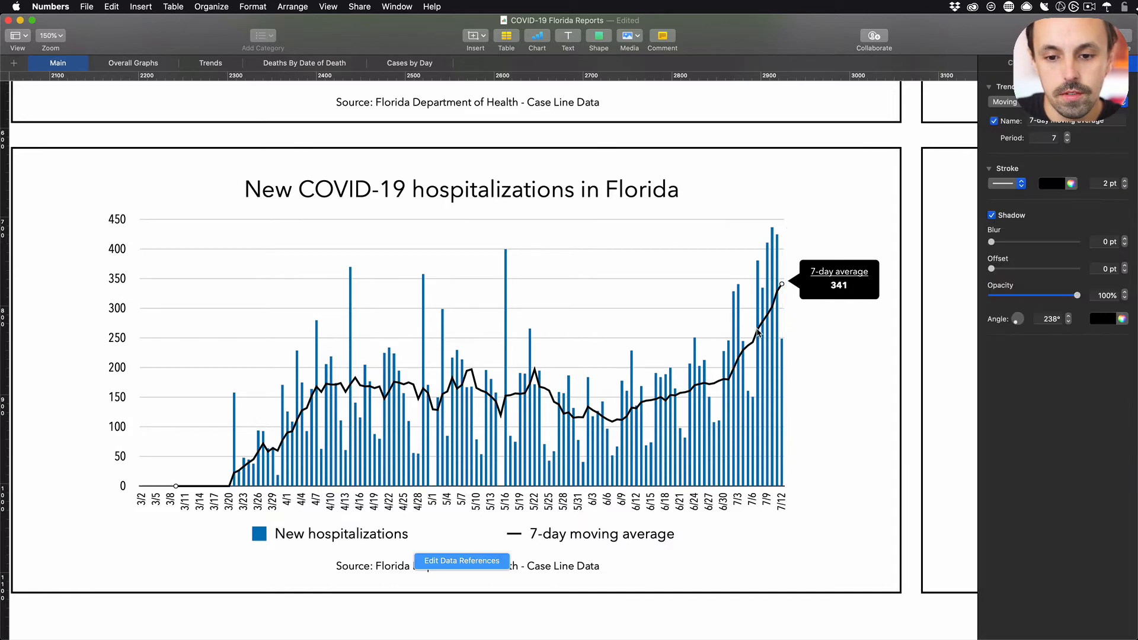
left_click(1068, 135)
left_click(1068, 141)
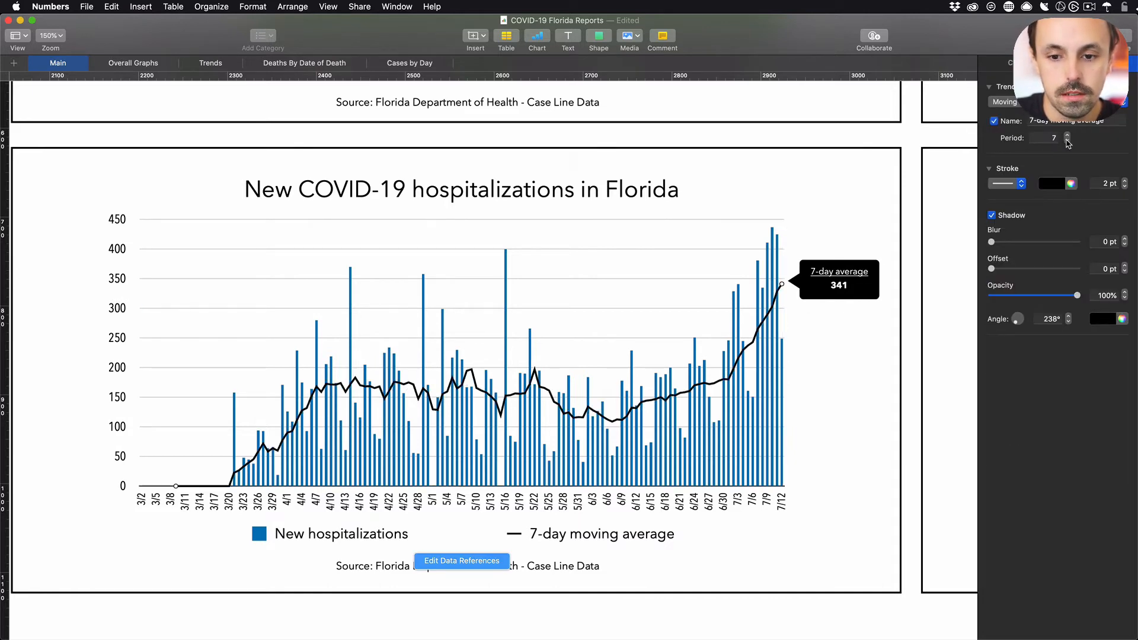
left_click(1069, 136)
left_click(1069, 136)
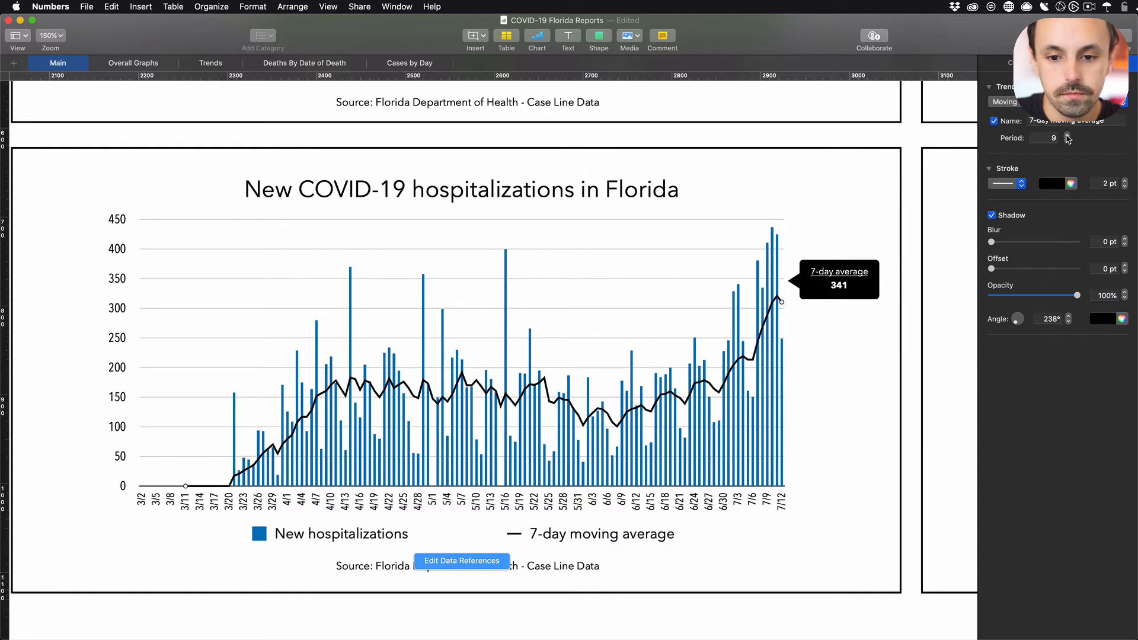
left_click(1069, 136)
left_click(1068, 135)
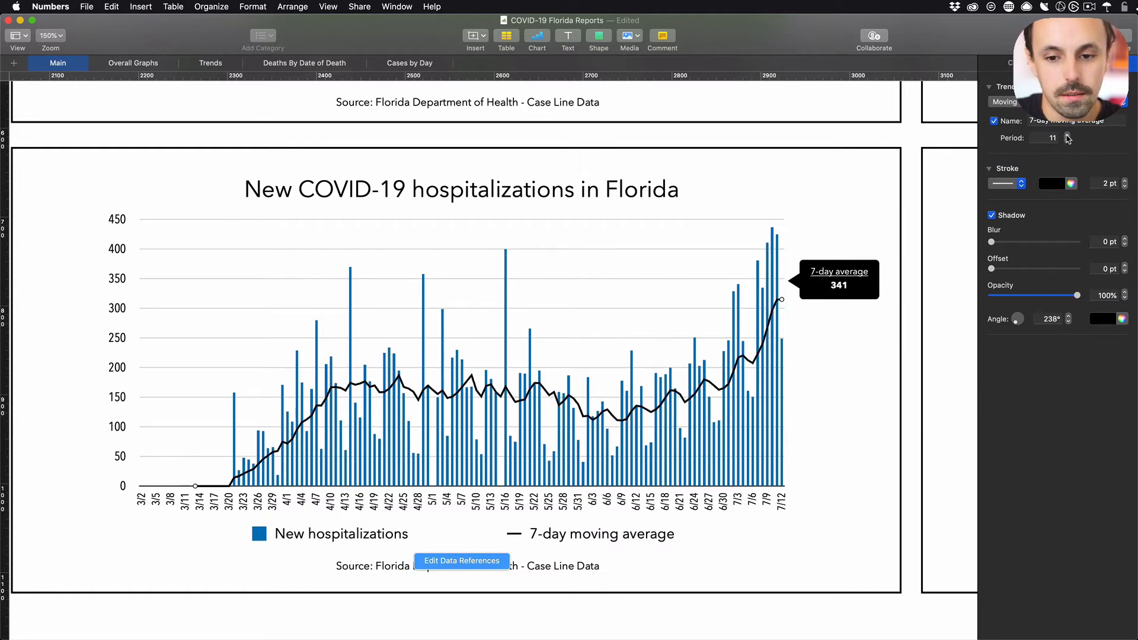
left_click(1069, 136)
left_click(1069, 136)
left_click(1069, 136)
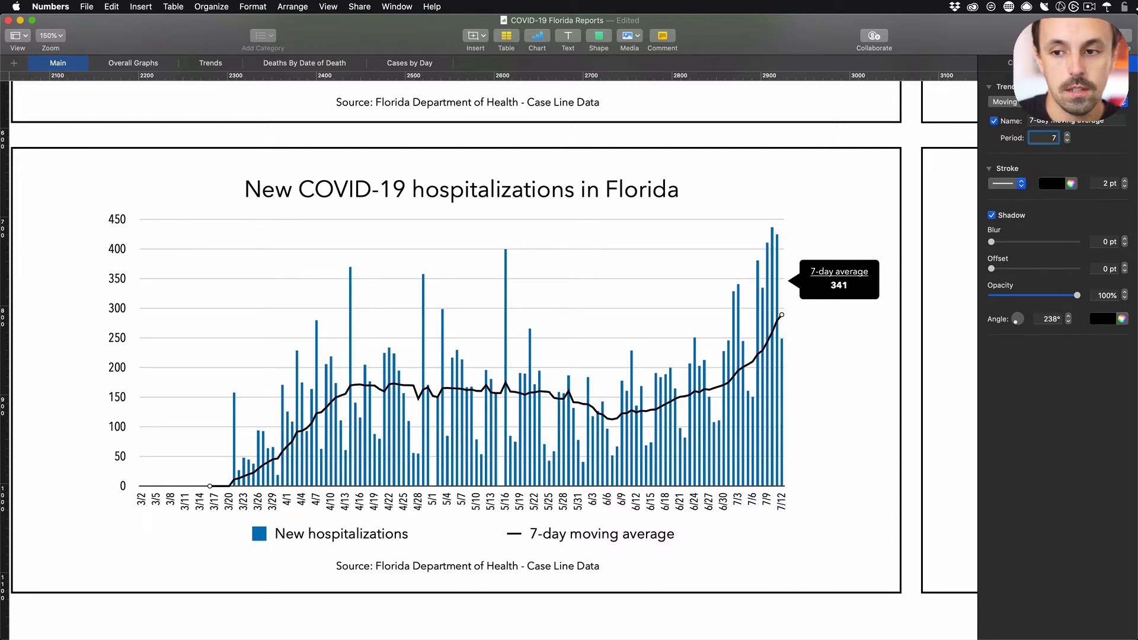
key("Return")
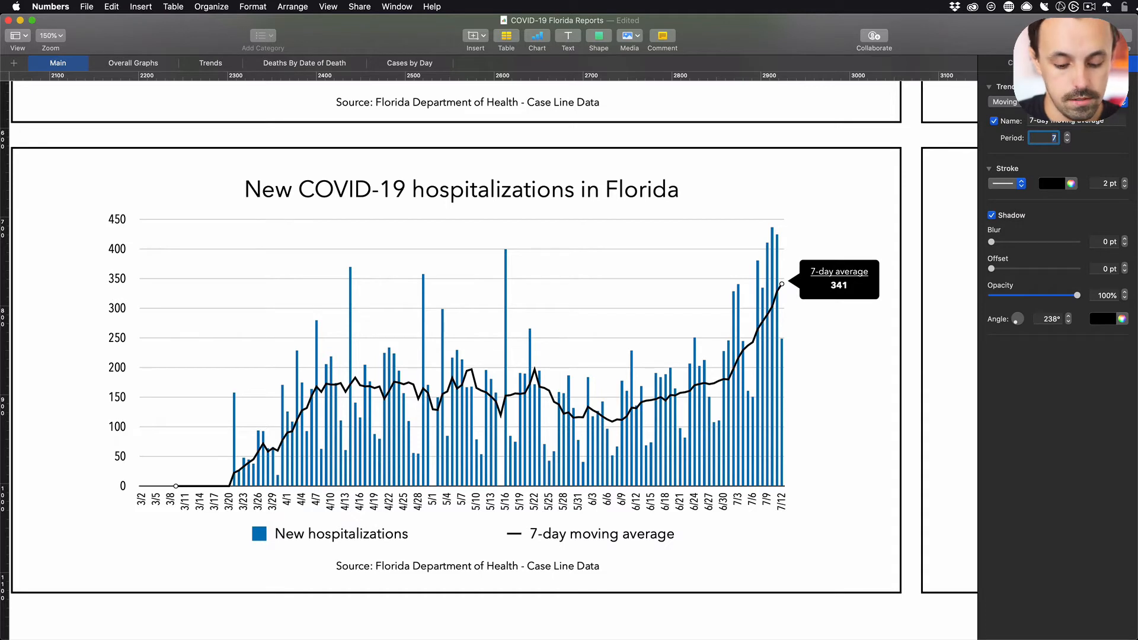
- Enter a 14-day period for the hospitalizations trendline once more for comparison, and restore it to 7
type("14")
key("Return")
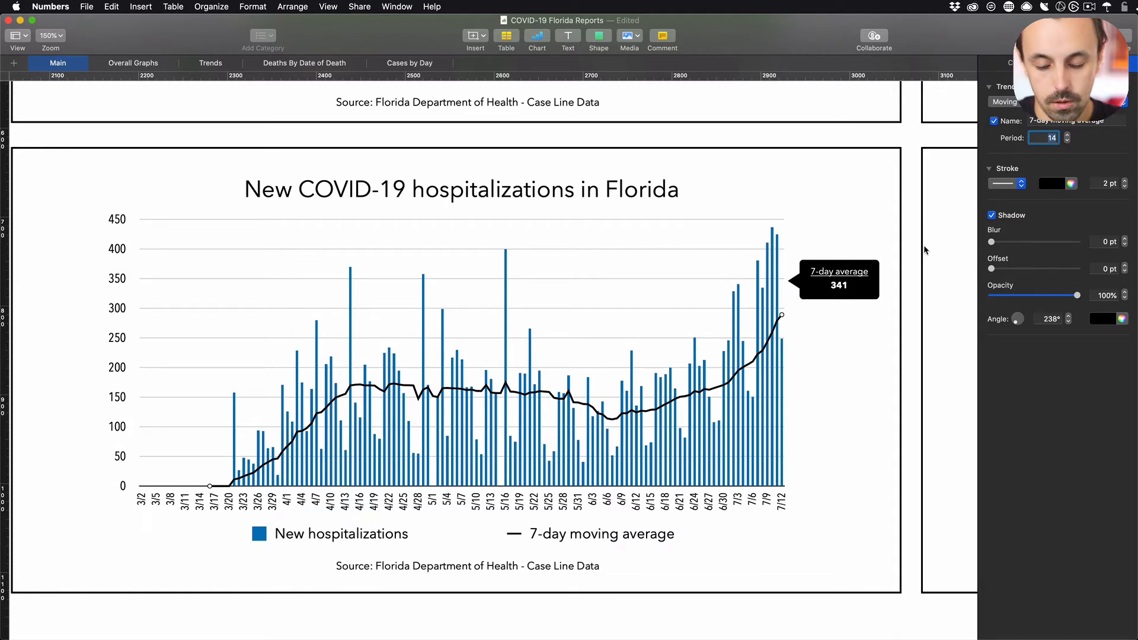
type("7")
left_click(838, 389)
- Check the persons tested chart and historical table, and switch to Chrome to look through the Florida Ovid COVID page for testing totals
scroll(838, 389, "right", 10)
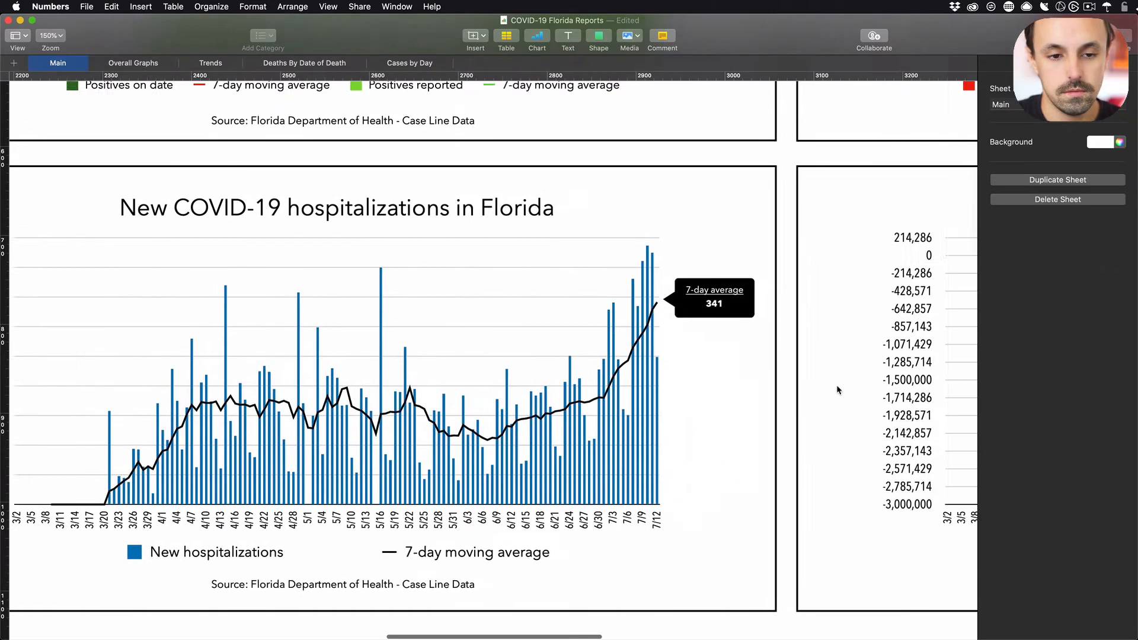
scroll(838, 385, "left", 20)
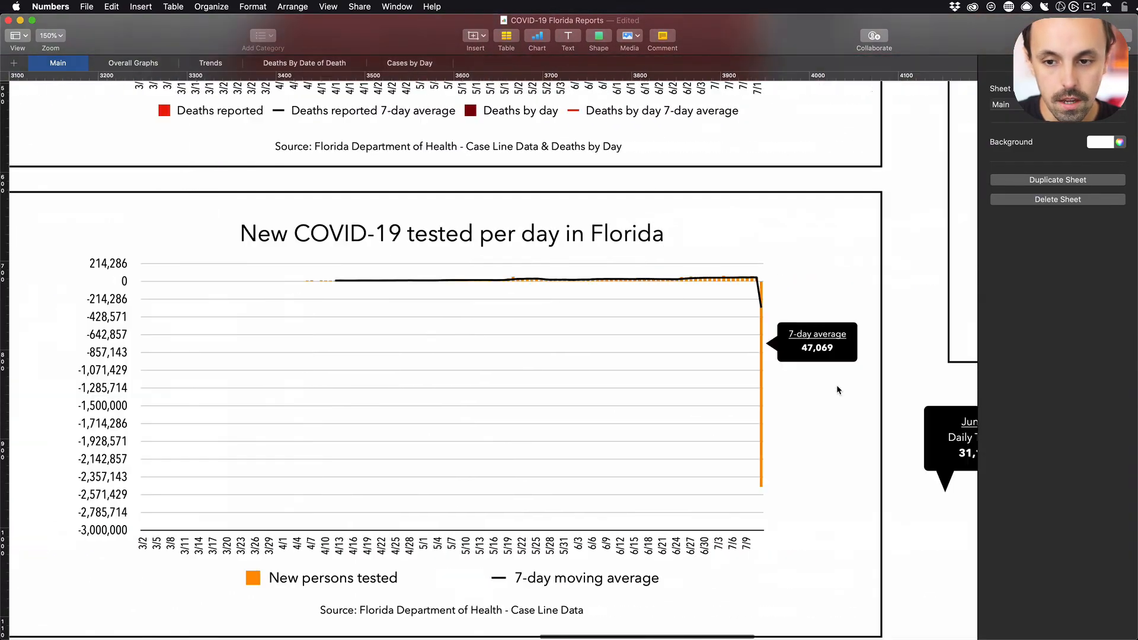
scroll(837, 385, "down", 3)
scroll(837, 385, "down", 10)
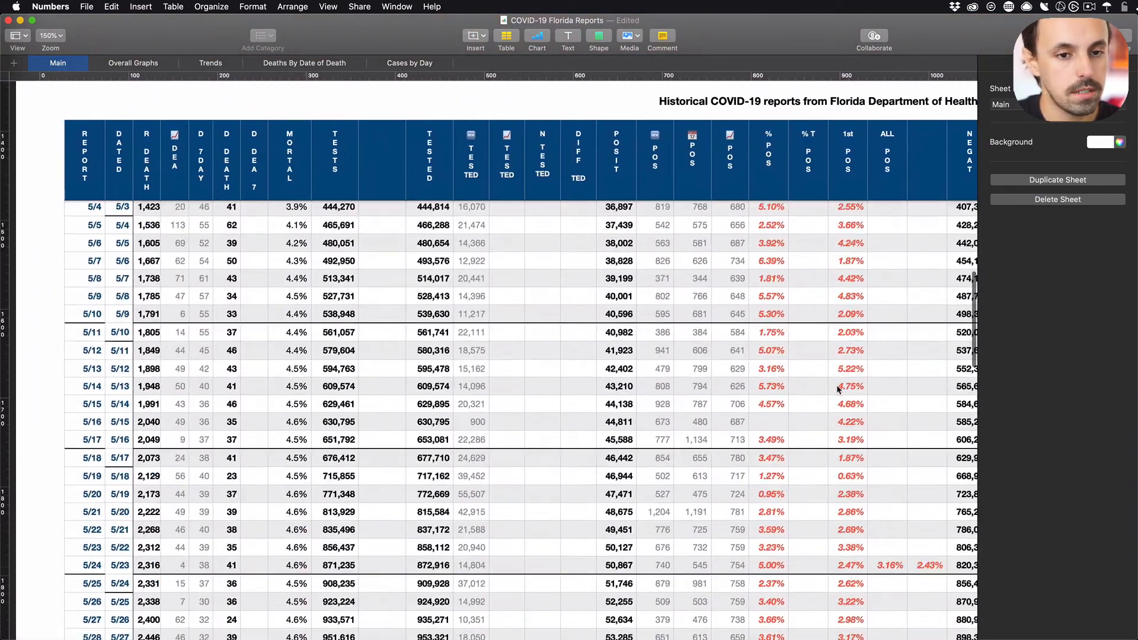
key("super+Tab")
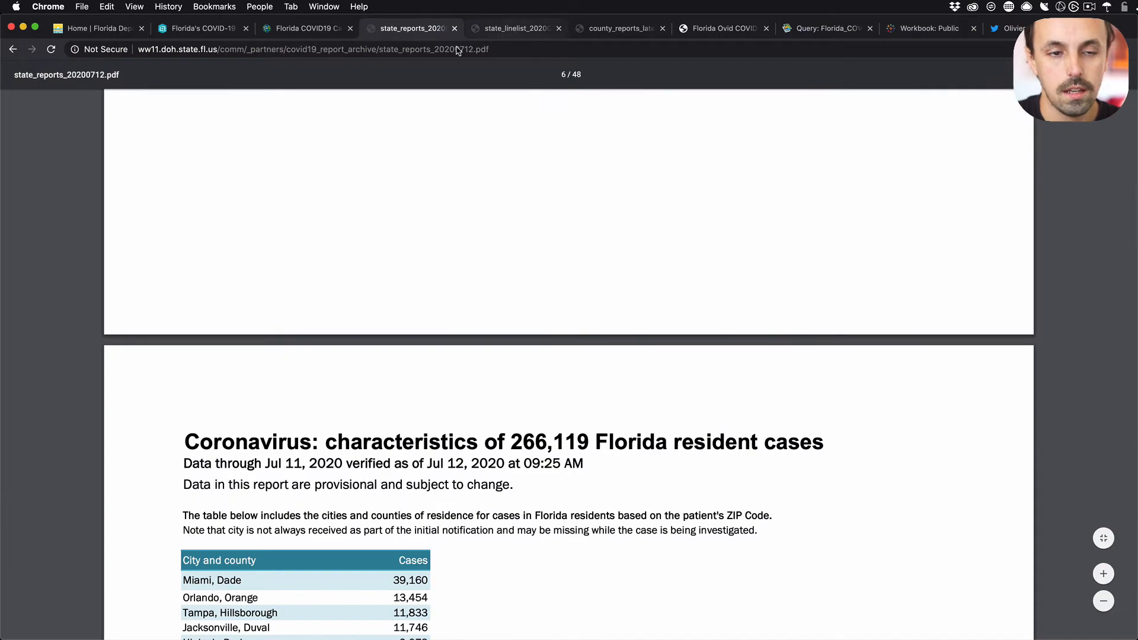
left_click(733, 33)
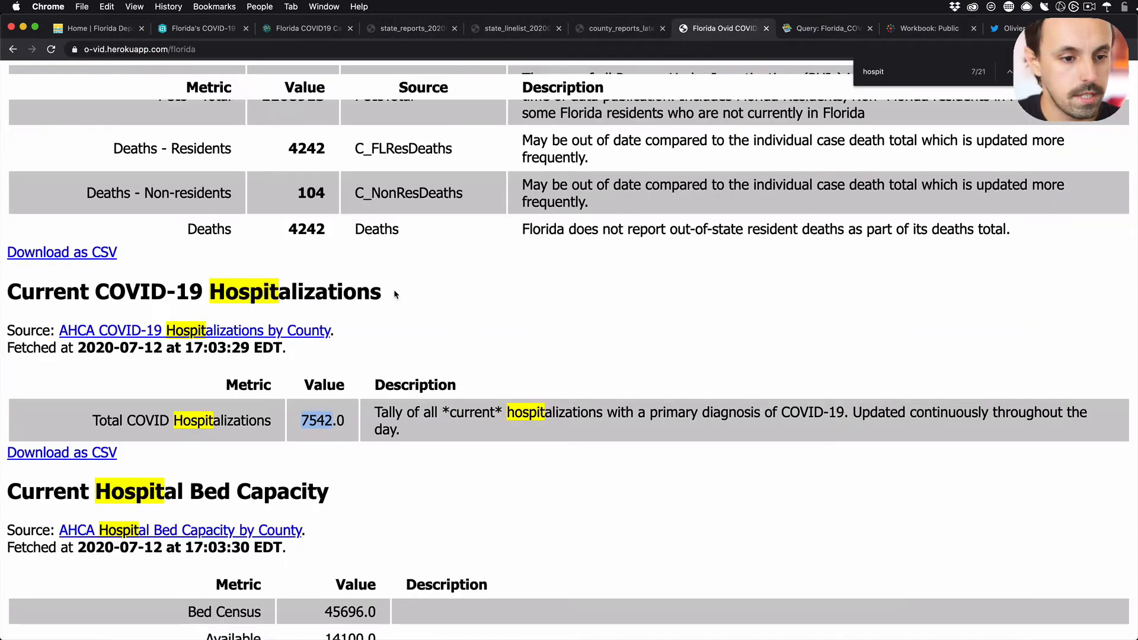
scroll(395, 294, "up", 15)
scroll(395, 293, "down", 15)
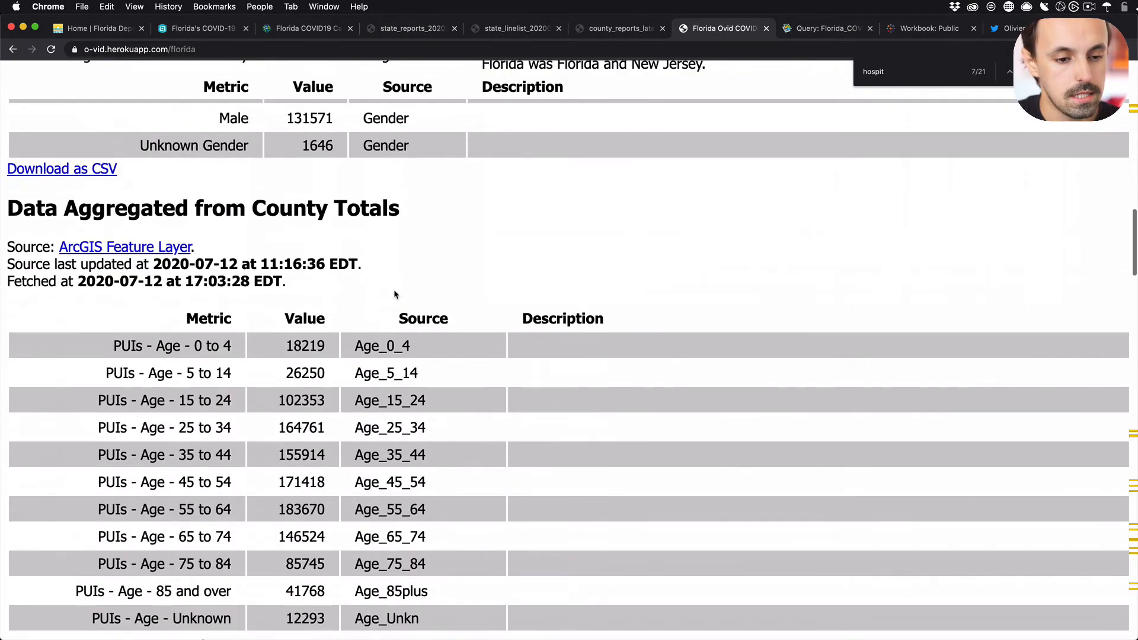
scroll(393, 316, "down", 15)
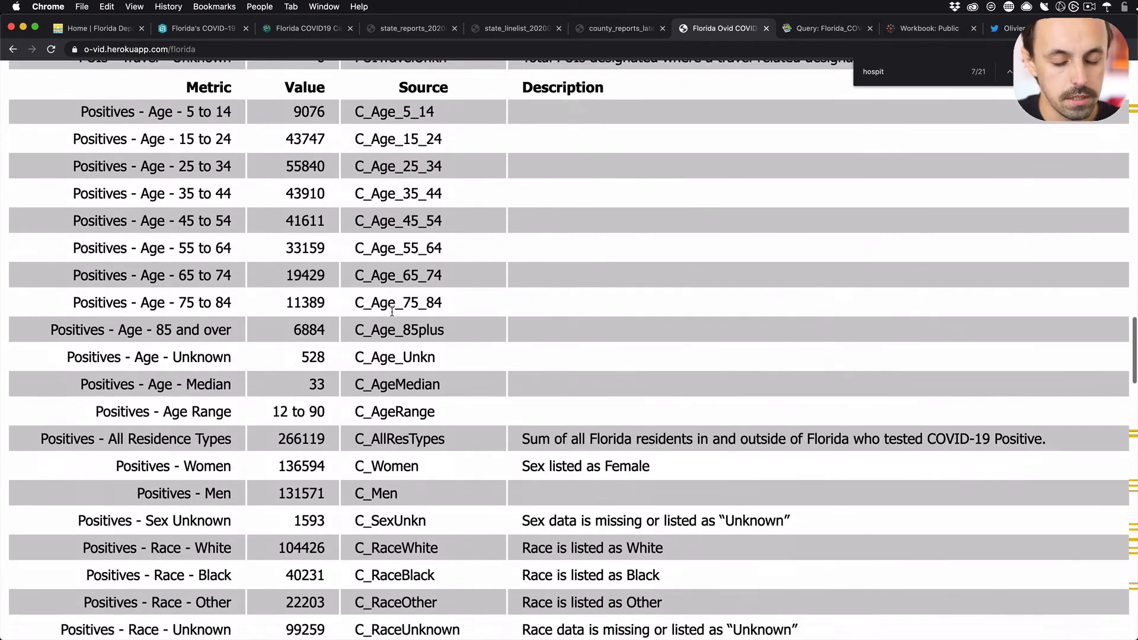
scroll(265, 272, "down", 5)
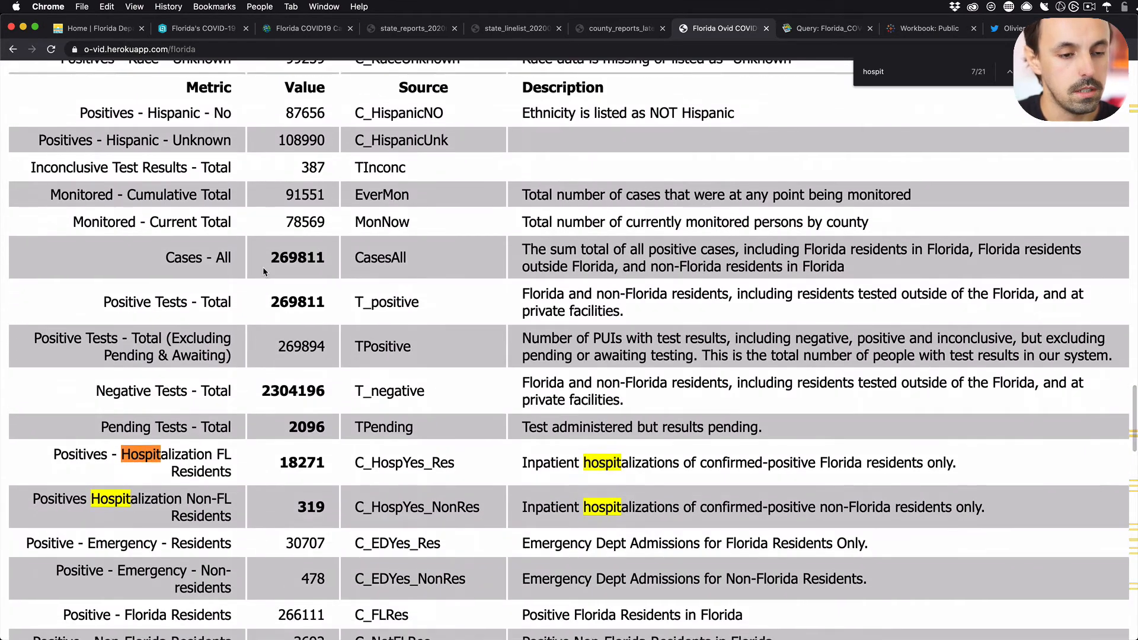
scroll(265, 272, "down", 1)
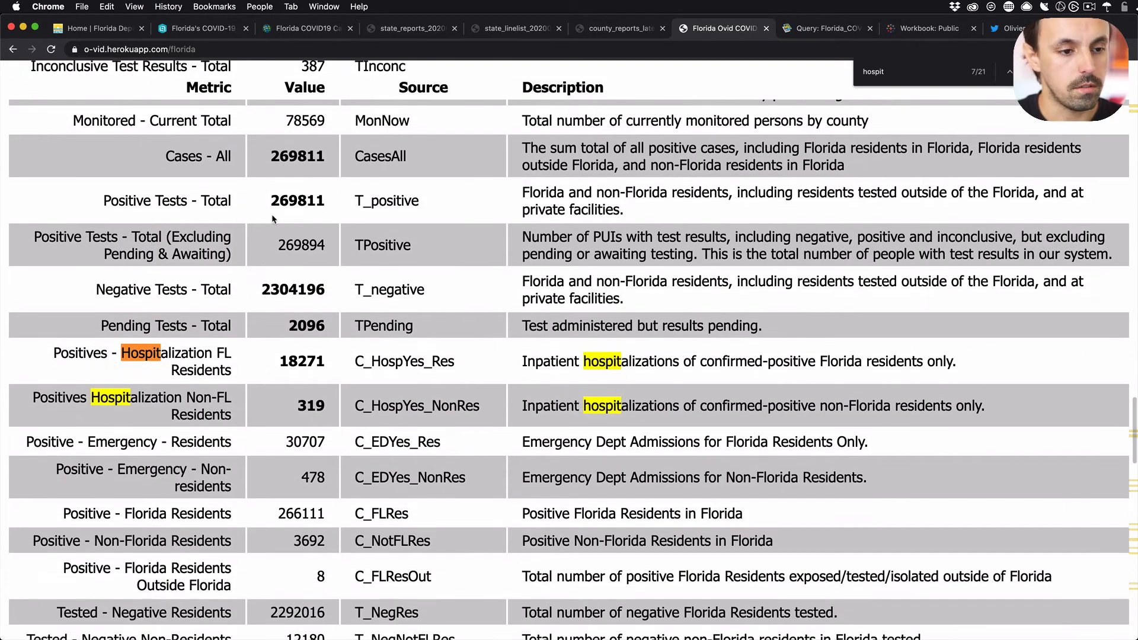
- Search the Florida Ovid page for "tests" and examine the positive, all-cases and negative test totals
key("Return")
key("super+a")
type("tests")
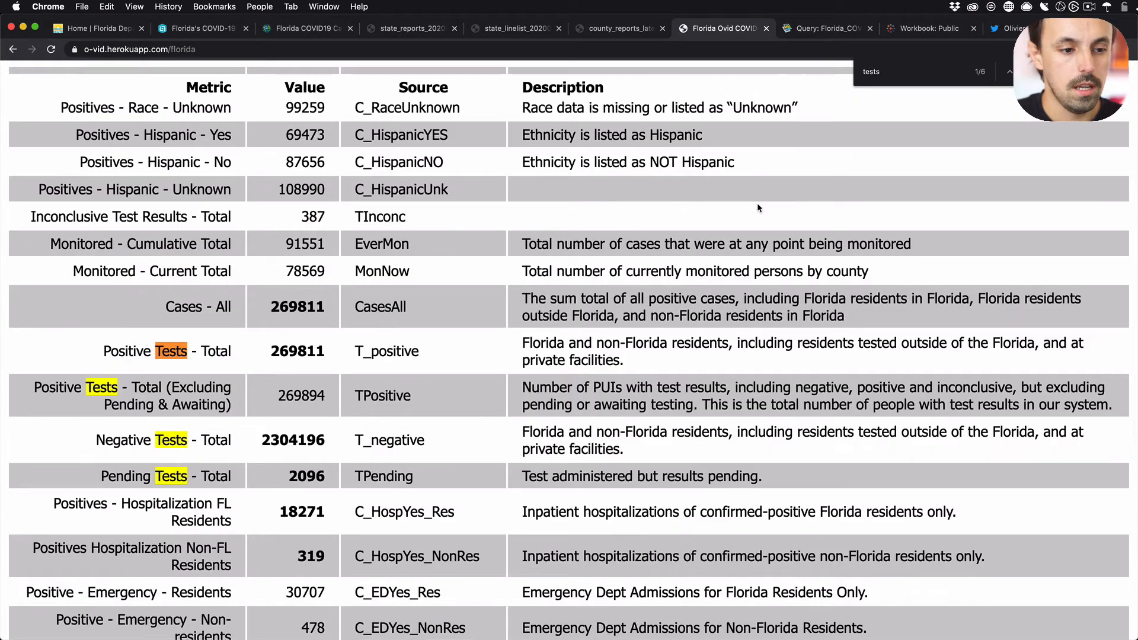
scroll(759, 208, "down", 3)
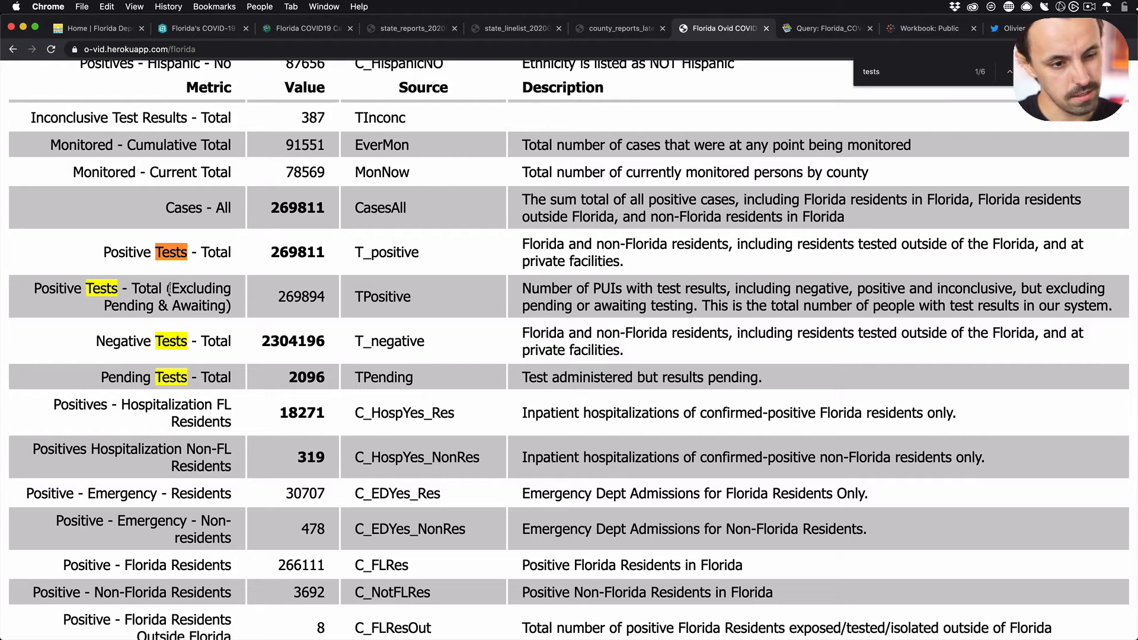
double_click(277, 250)
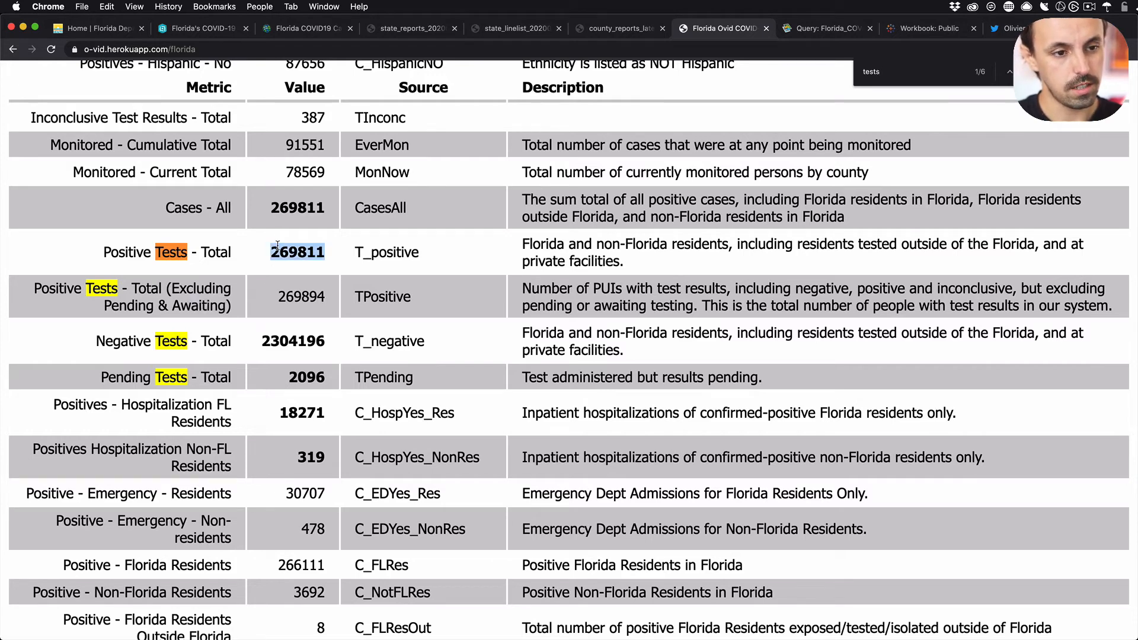
double_click(286, 205)
scroll(285, 398, "down", 1)
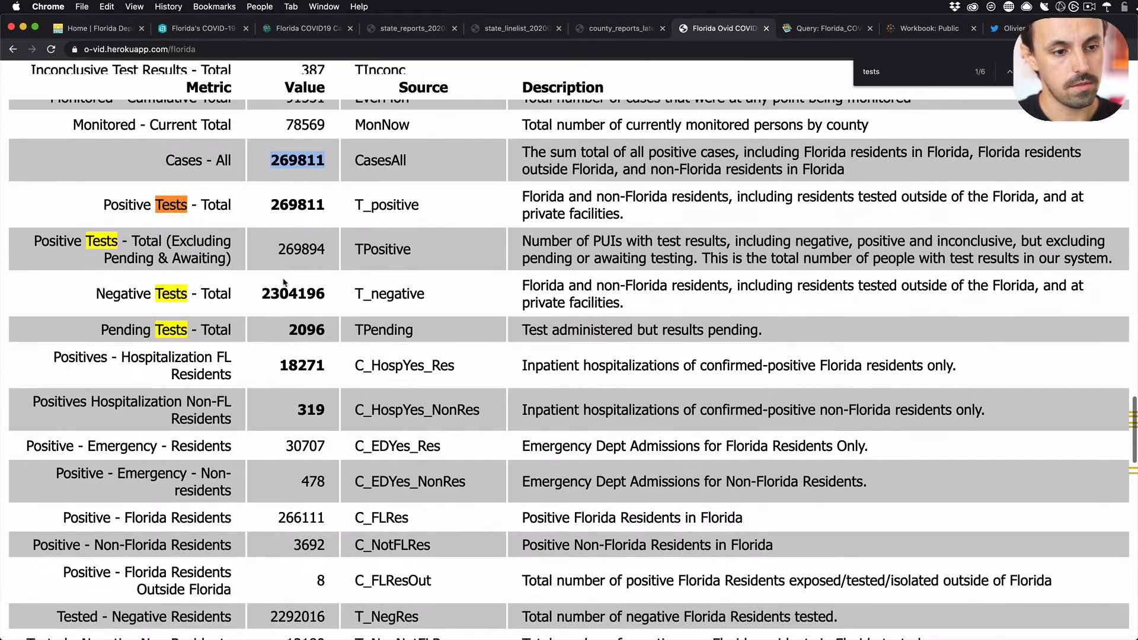
double_click(279, 292)
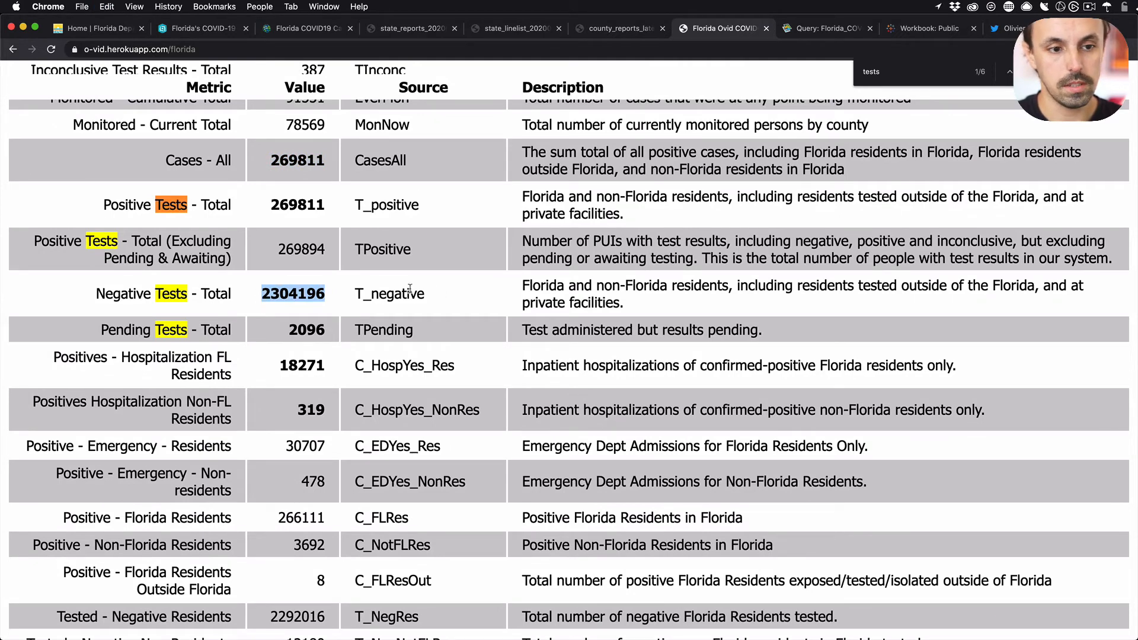
- Open the state_reports_20200712.pdf report and check the negative count in its persons tested summary
left_click(408, 26)
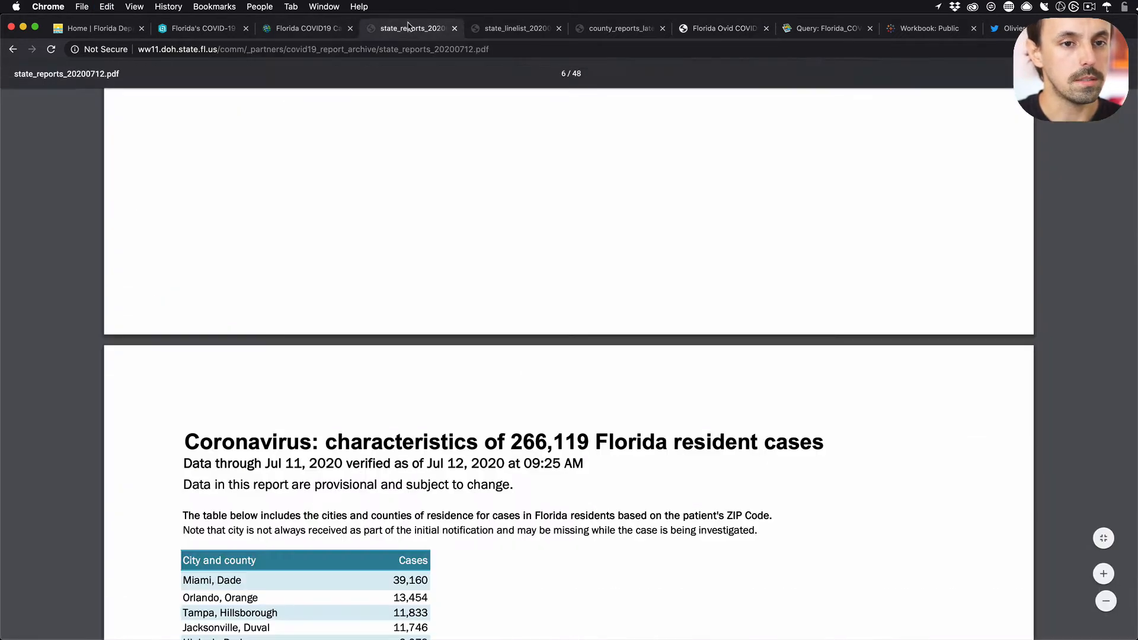
scroll(542, 245, "up", 20)
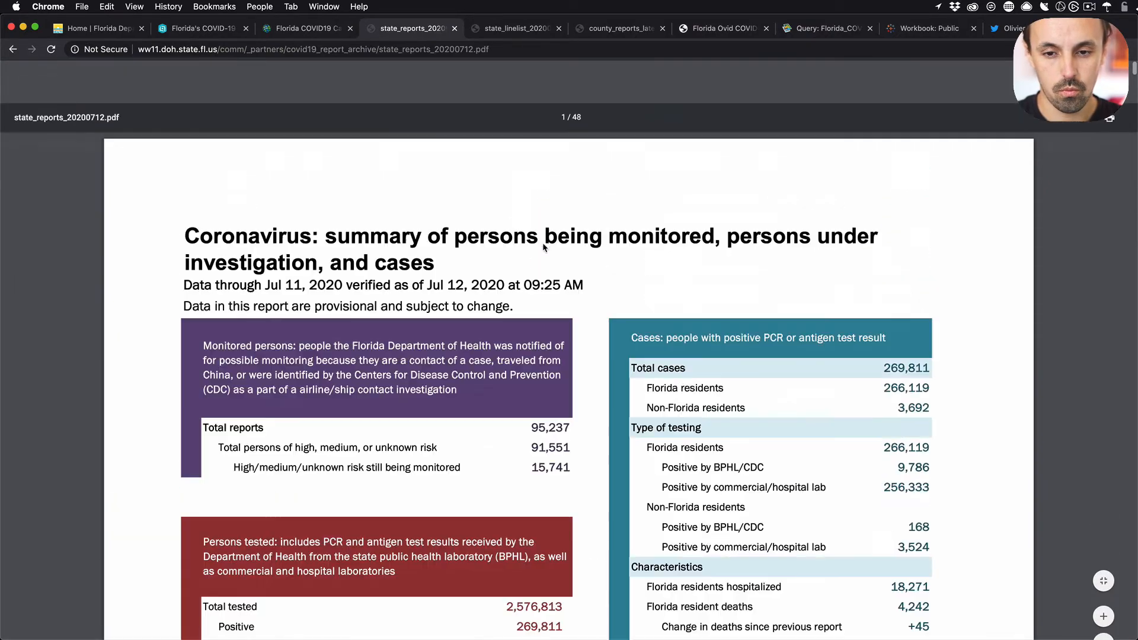
scroll(545, 247, "down", 4)
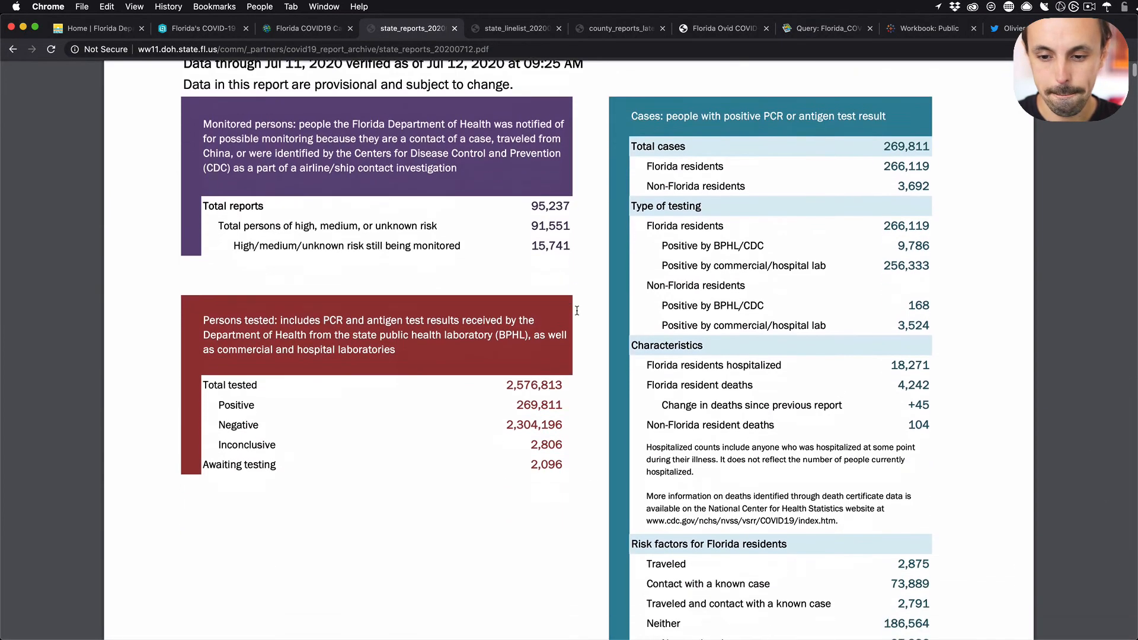
scroll(577, 310, "down", 3)
scroll(577, 311, "up", 3)
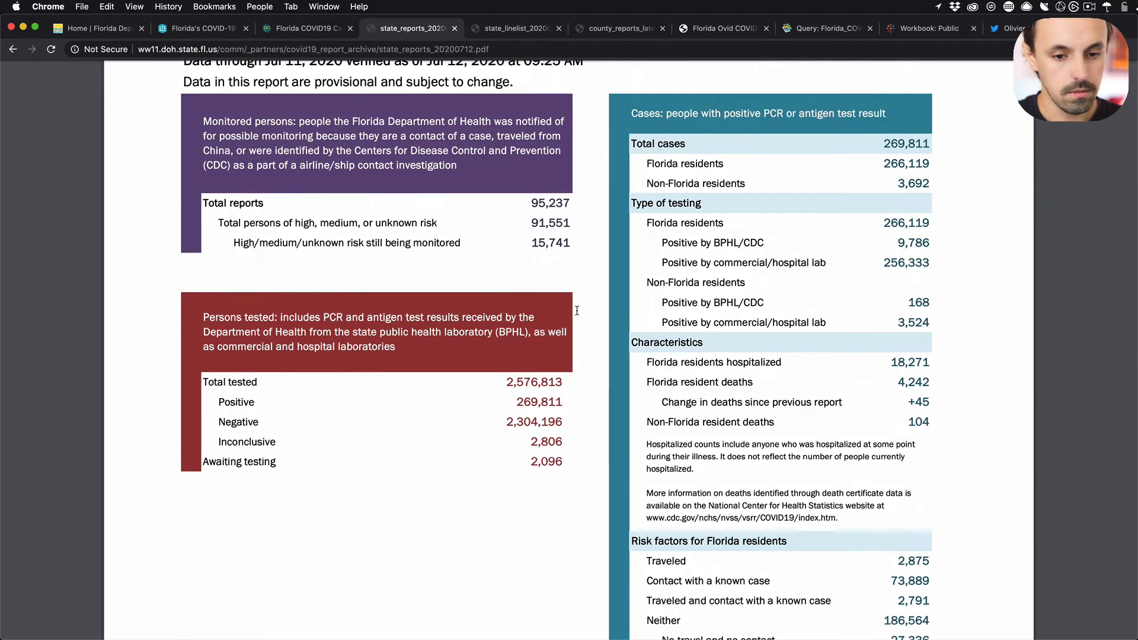
left_click_drag(508, 420, 555, 422)
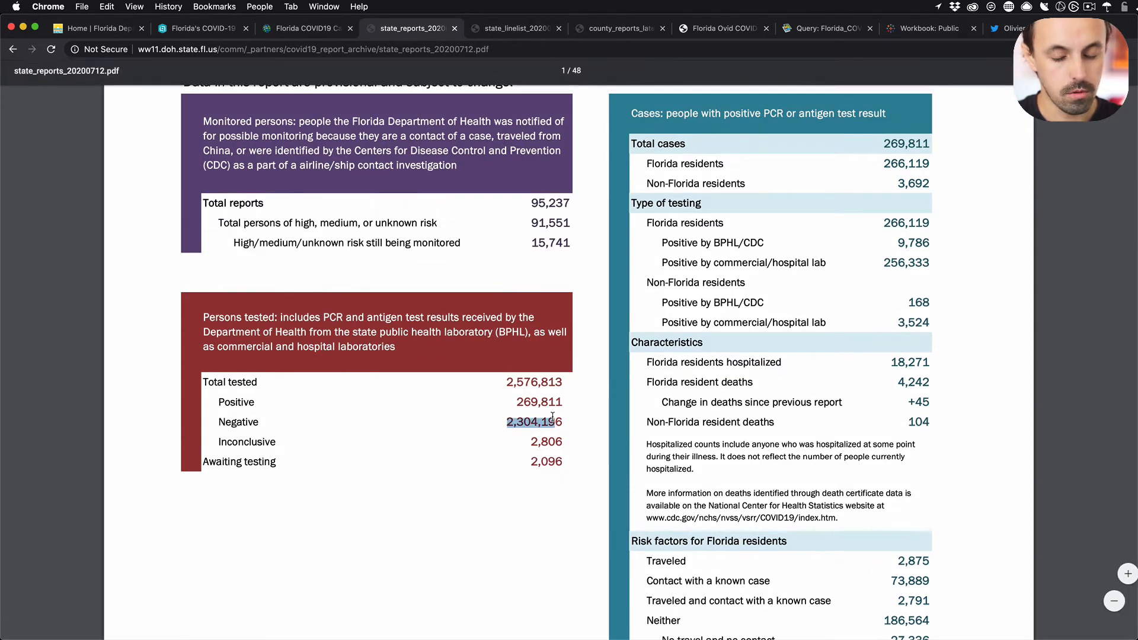
- Return to the Florida Ovid page, select the total negative tests value, and switch to Numbers
left_click(517, 29)
left_click(594, 27)
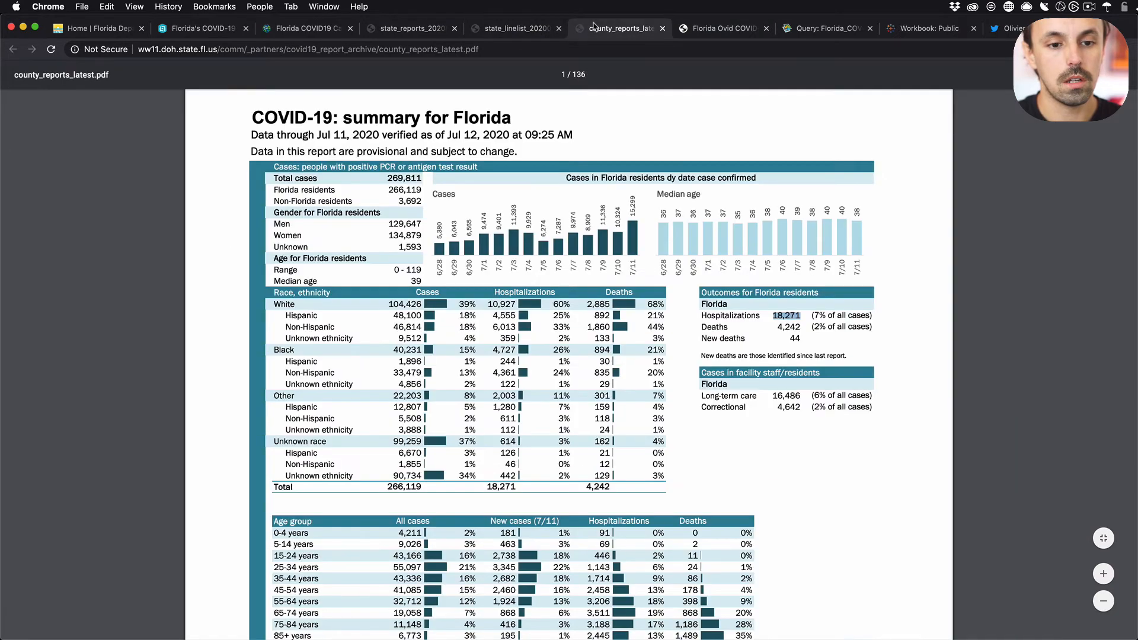
left_click(704, 36)
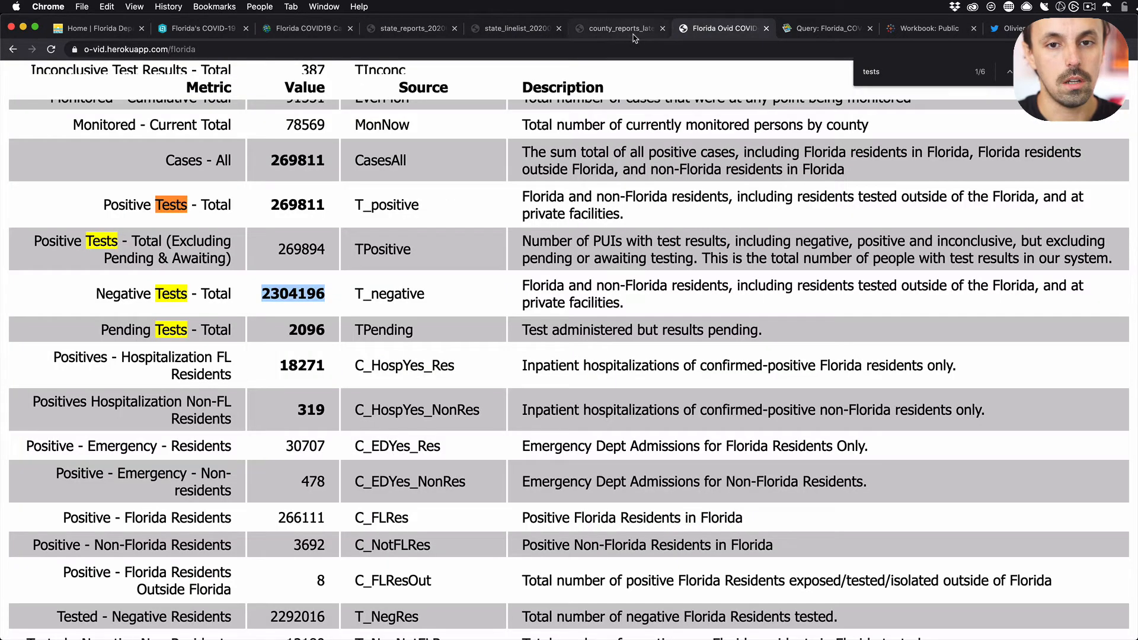
double_click(294, 299)
key("super+Tab")
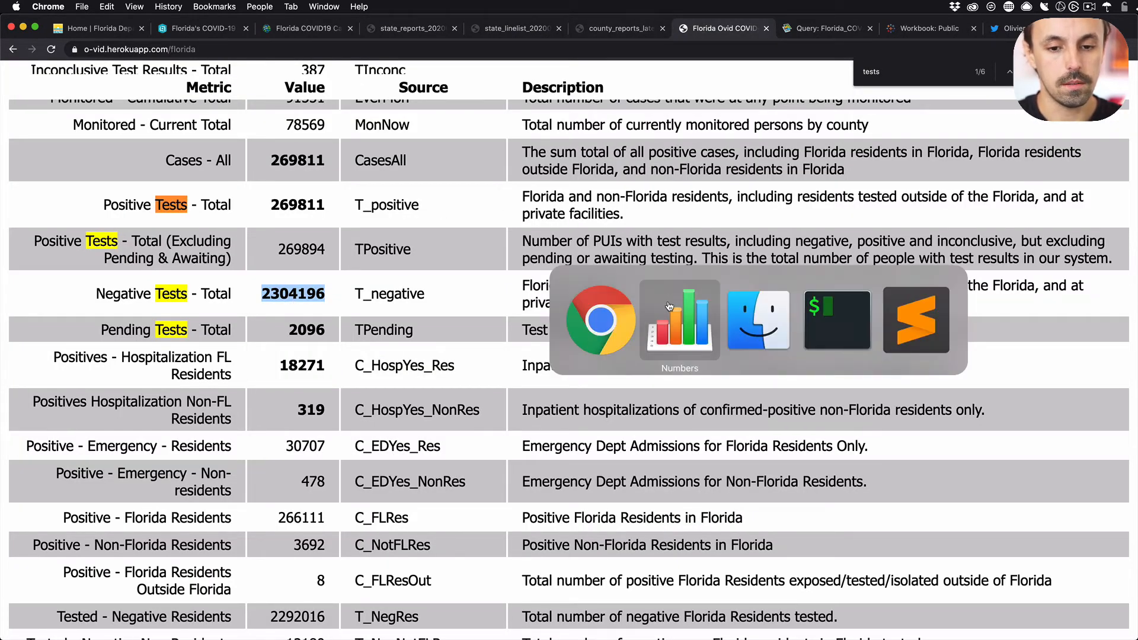
- Switch to Numbers and paste the copied negative total 2304196 into the NEGAT cell of the 7/12 report row
scroll(428, 428, "down", 20)
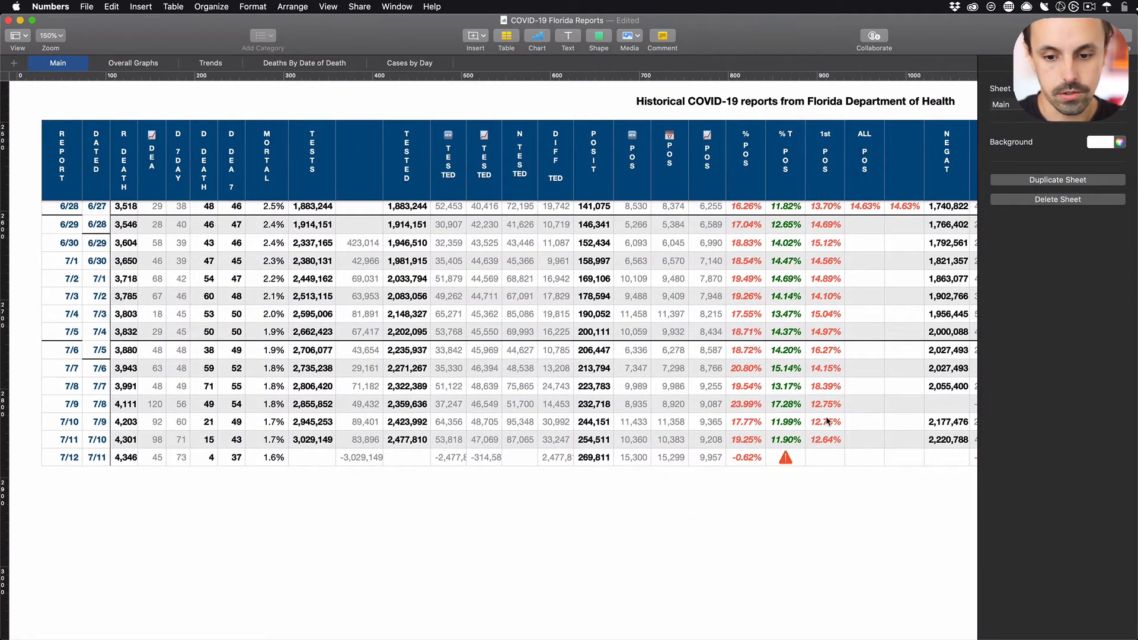
scroll(829, 422, "right", 6)
left_click(792, 475)
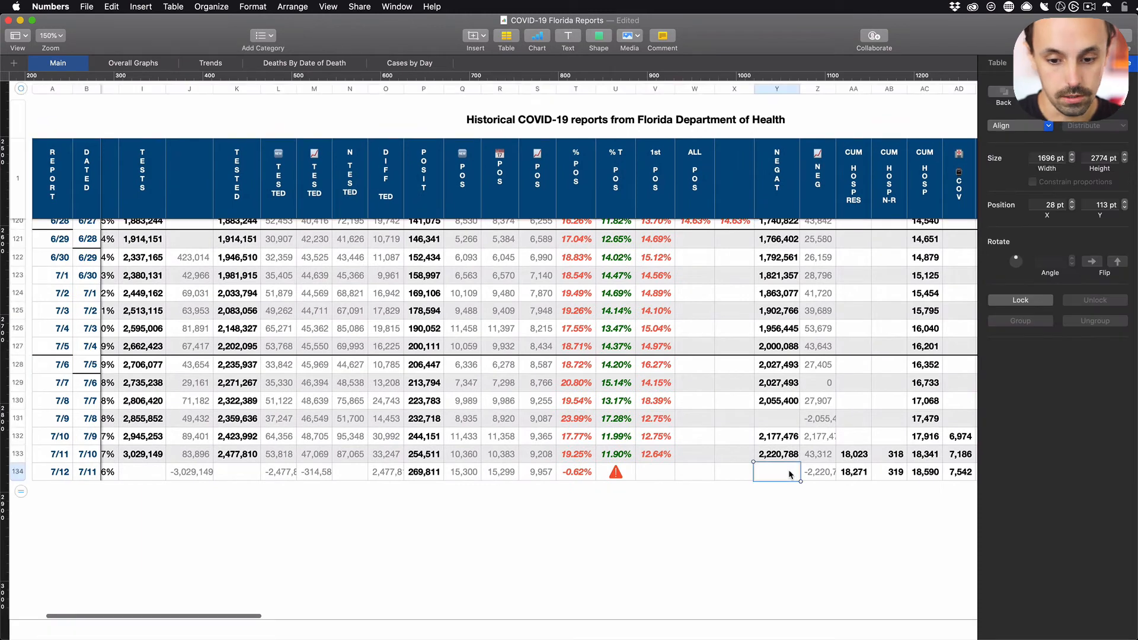
key("super+c")
key("super+v")
left_click(782, 425)
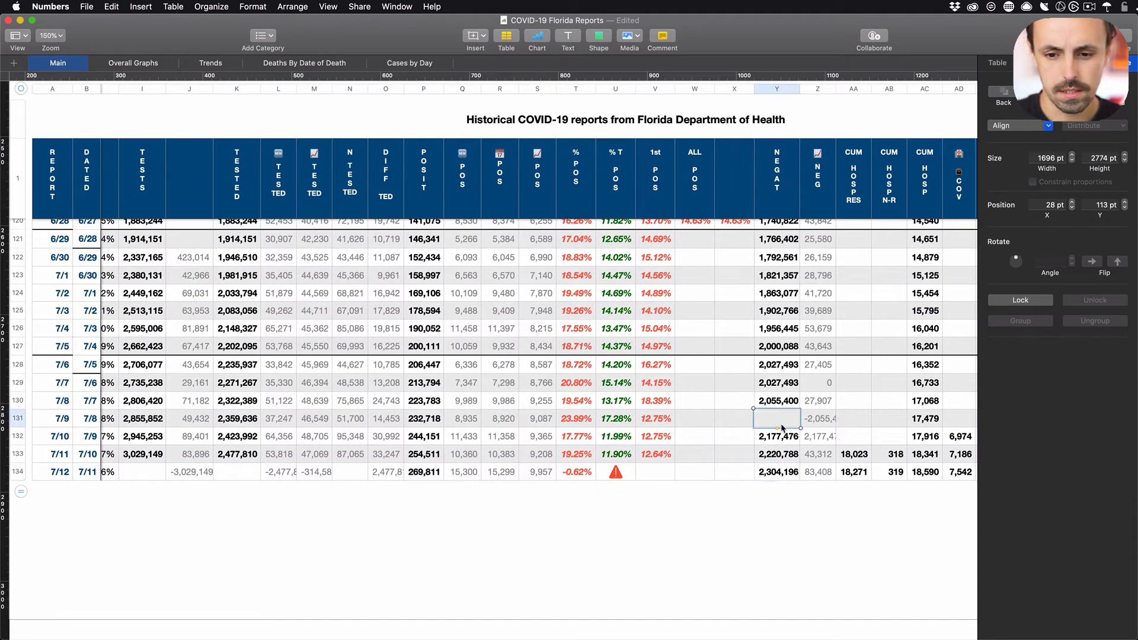
left_click(780, 474)
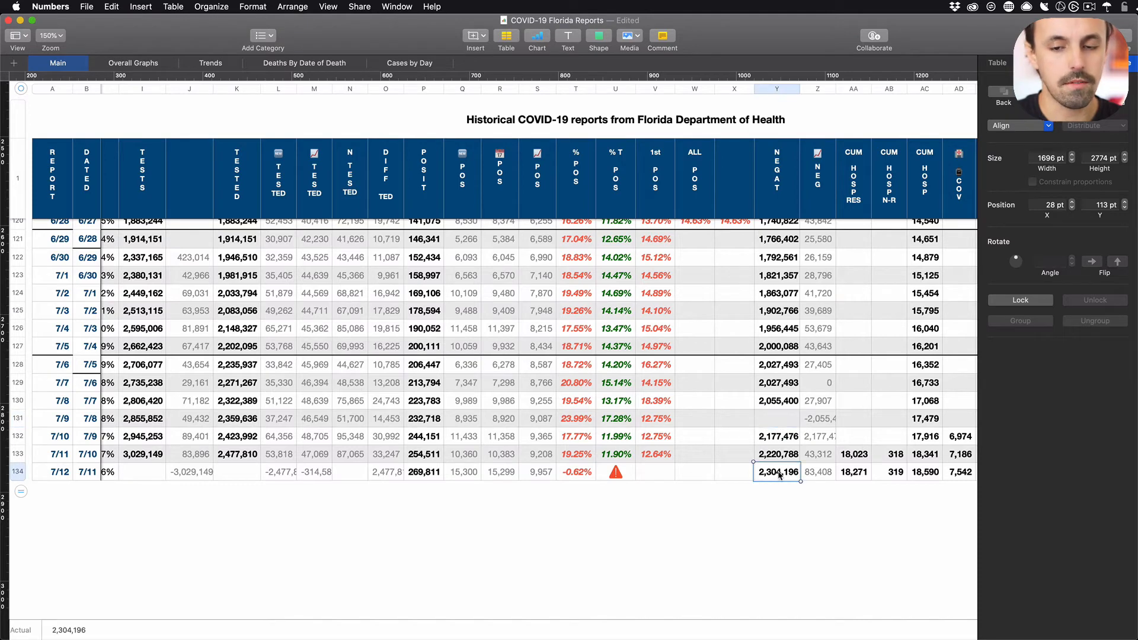
- Check the formulas behind the daily increase in negatives for the 7/11 and 7/12 reports
scroll(780, 474, "right", 5)
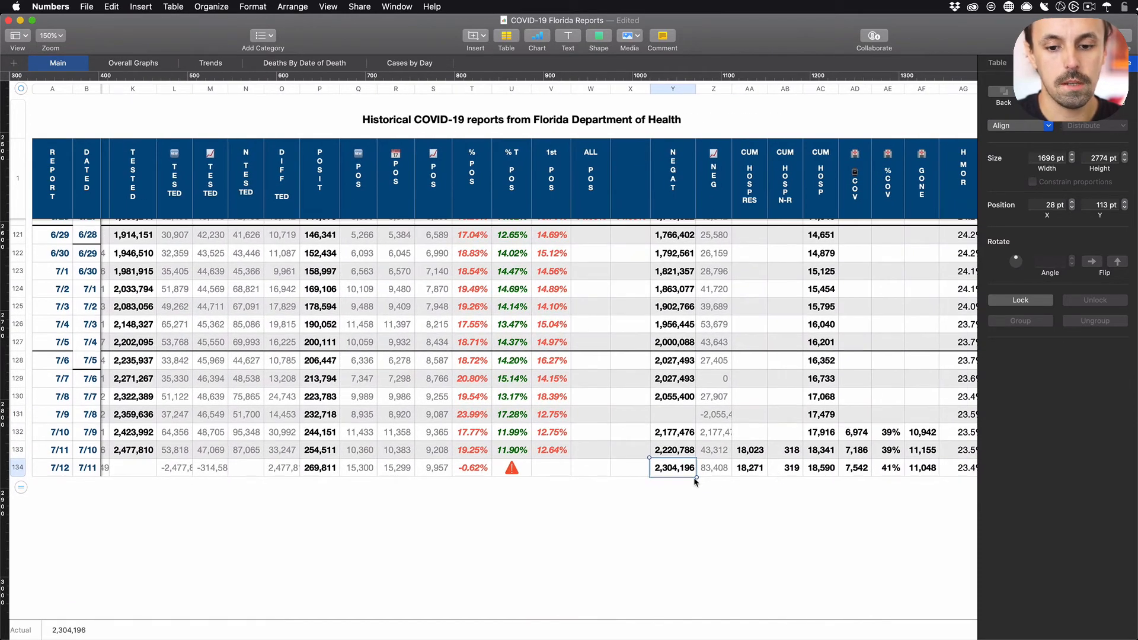
double_click(716, 451)
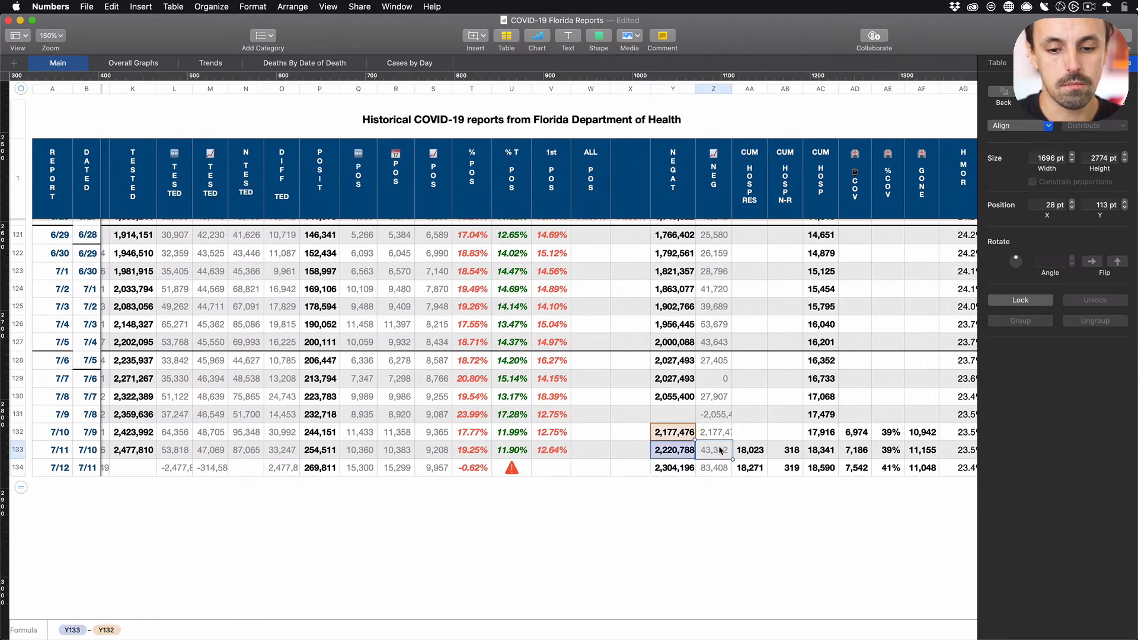
key("Return")
double_click(716, 469)
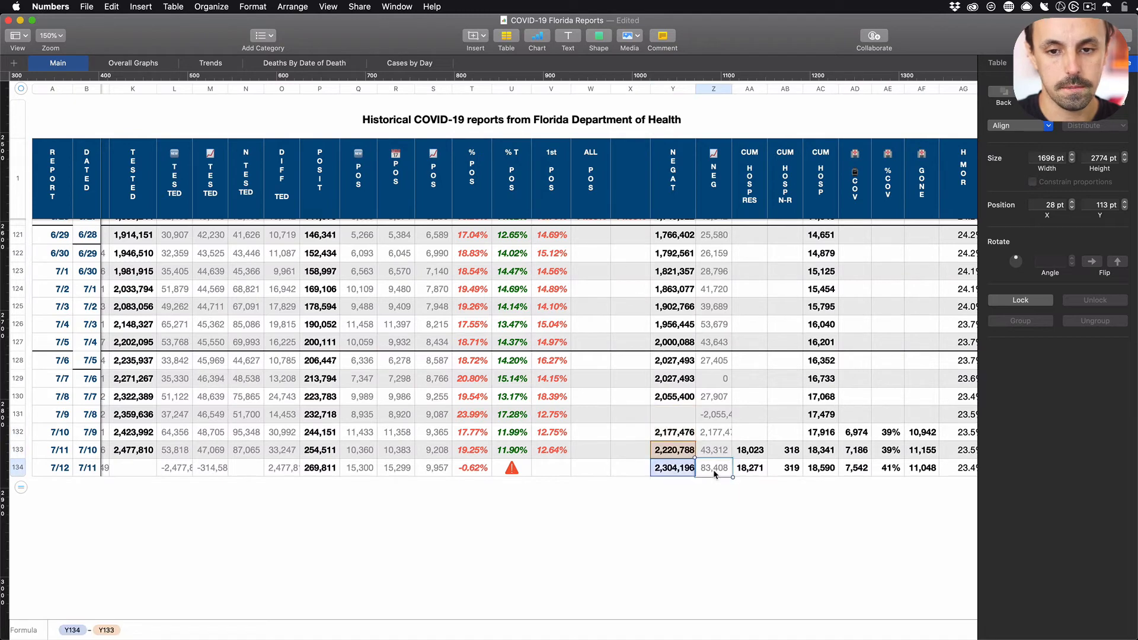
left_click(677, 468)
- Copy the Tested - Total value 2576813 from the Florida metrics page in Chrome into the 7/12 row's TESTED cell in Numbers
scroll(561, 495, "left", 10)
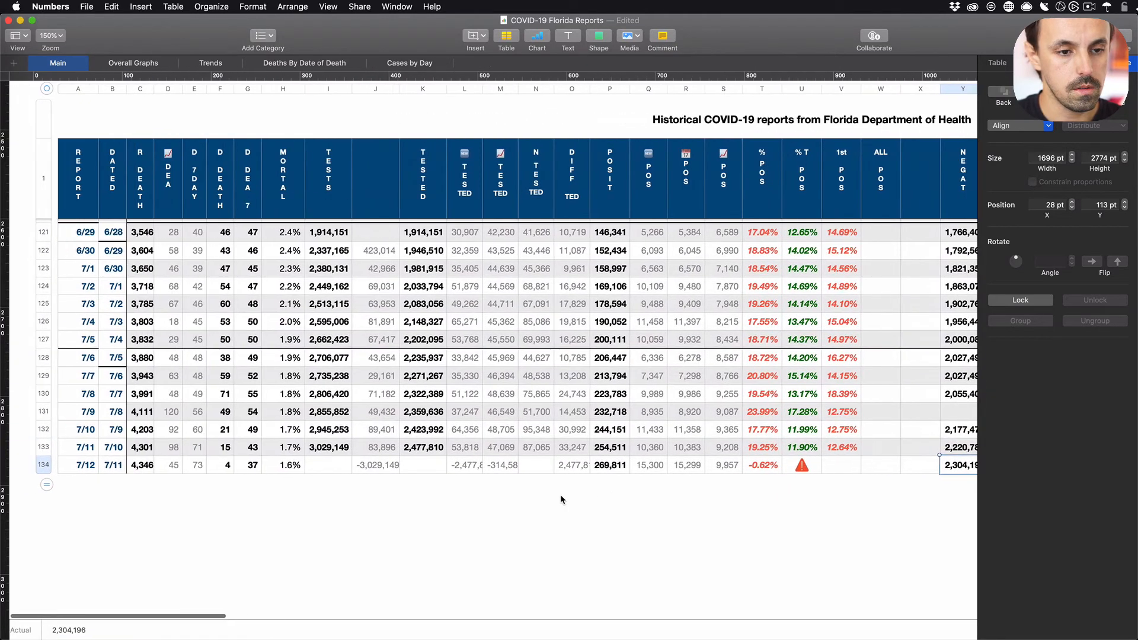
scroll(561, 496, "up", 1)
left_click(425, 468)
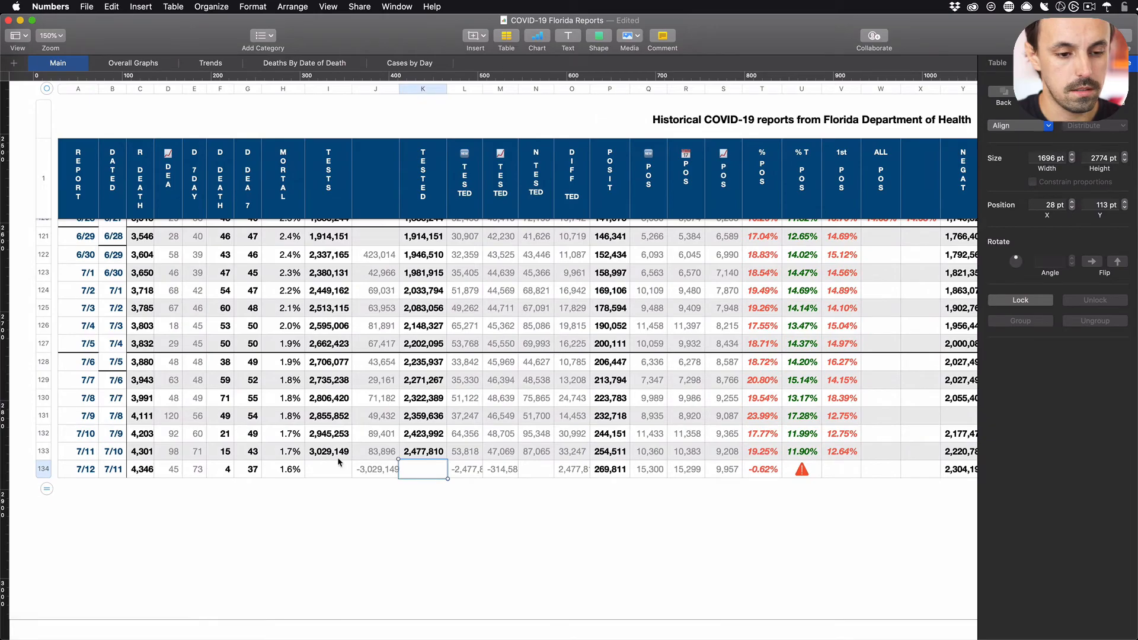
key("super+Tab")
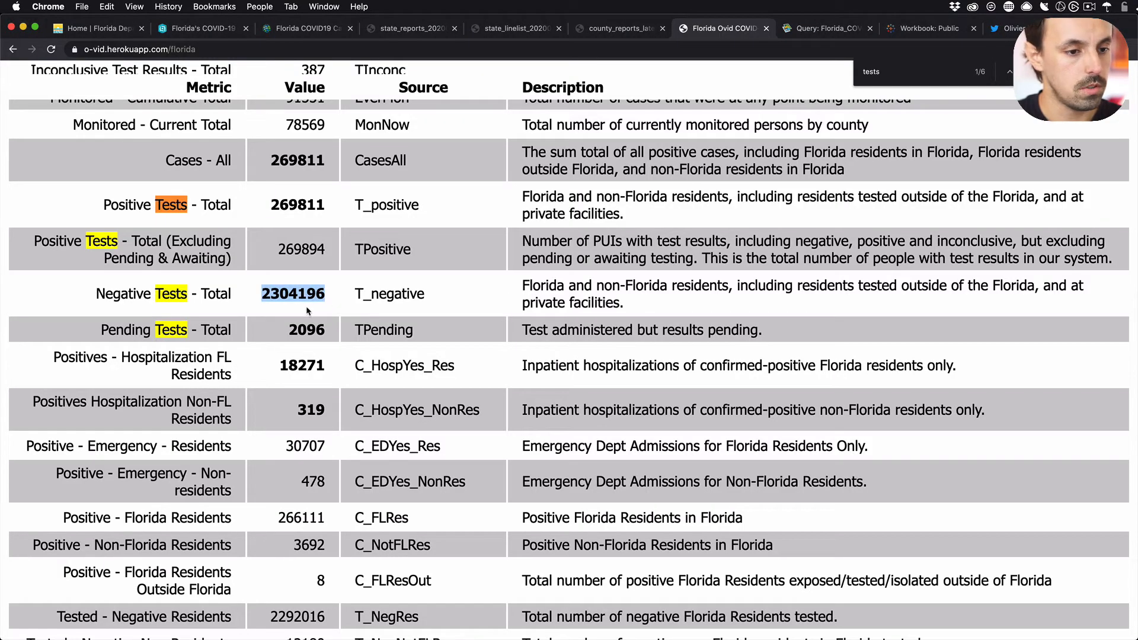
scroll(308, 311, "up", 1)
scroll(276, 256, "down", 5)
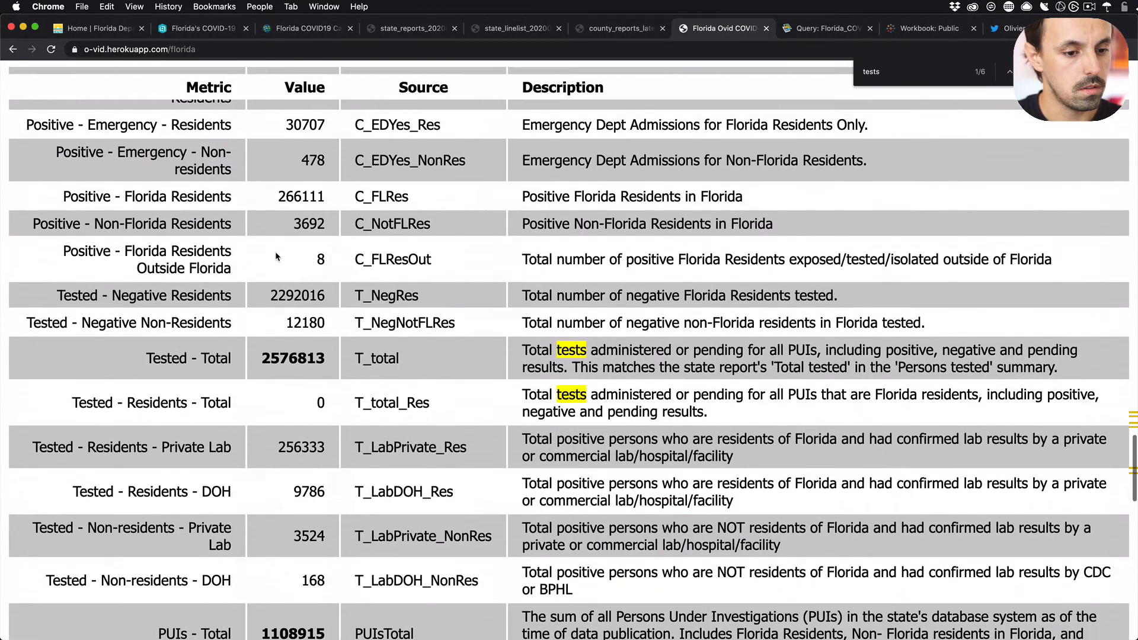
scroll(276, 256, "down", 1)
double_click(290, 347)
key("super+c")
key("super+Tab")
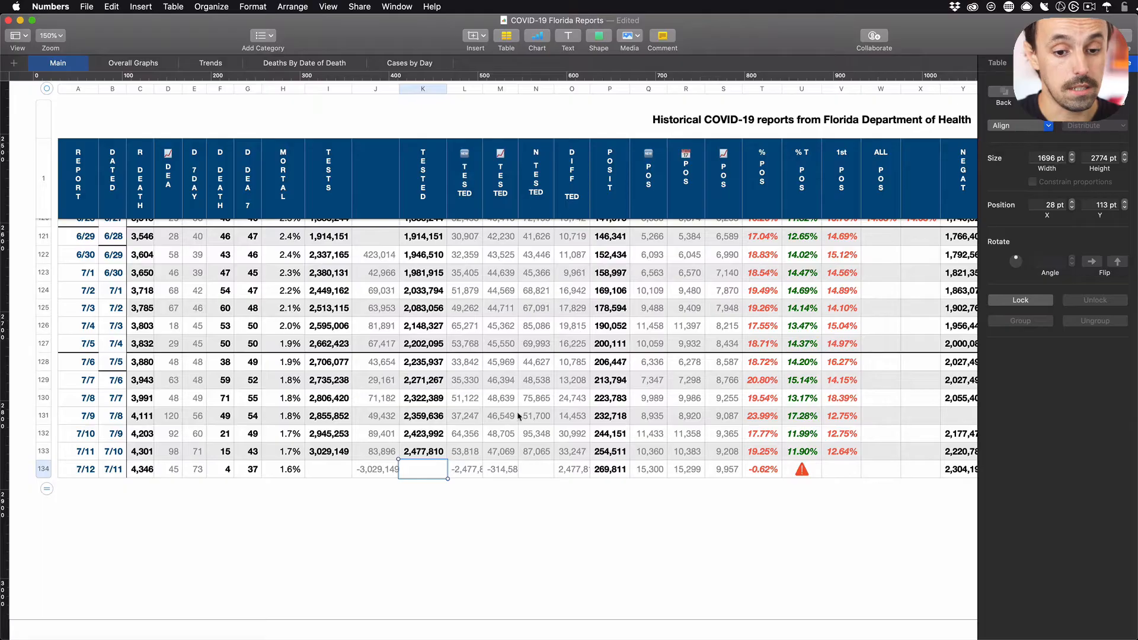
key("super+v")
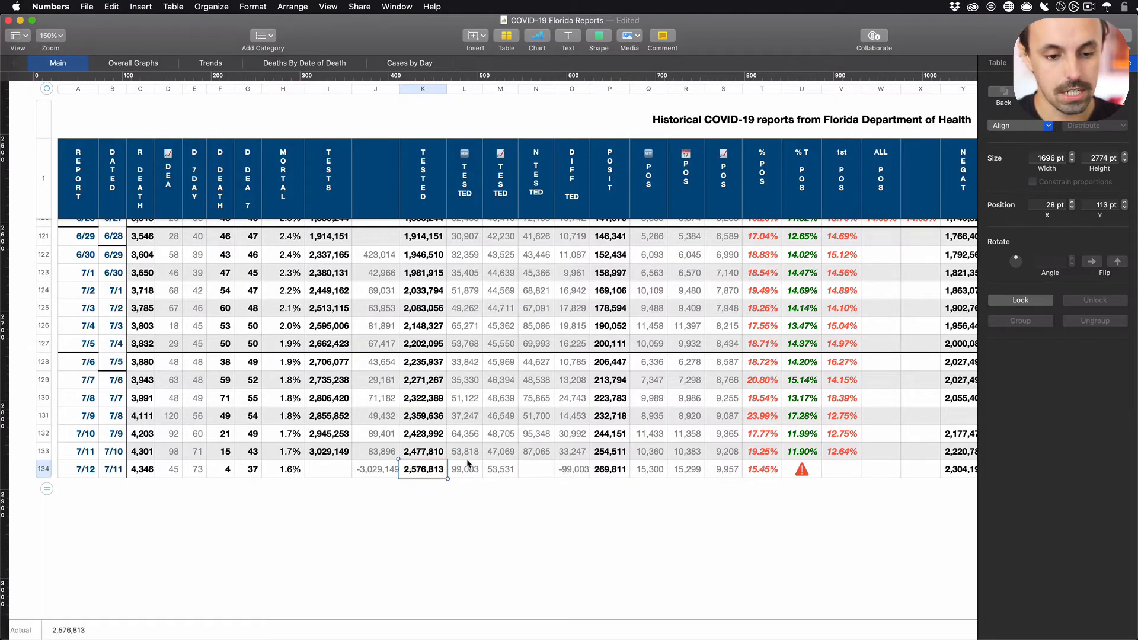
left_click(387, 495)
- Look through the state report, line list and county report PDFs in Chrome for the people-tested count needed in N TESTED
left_click(532, 466)
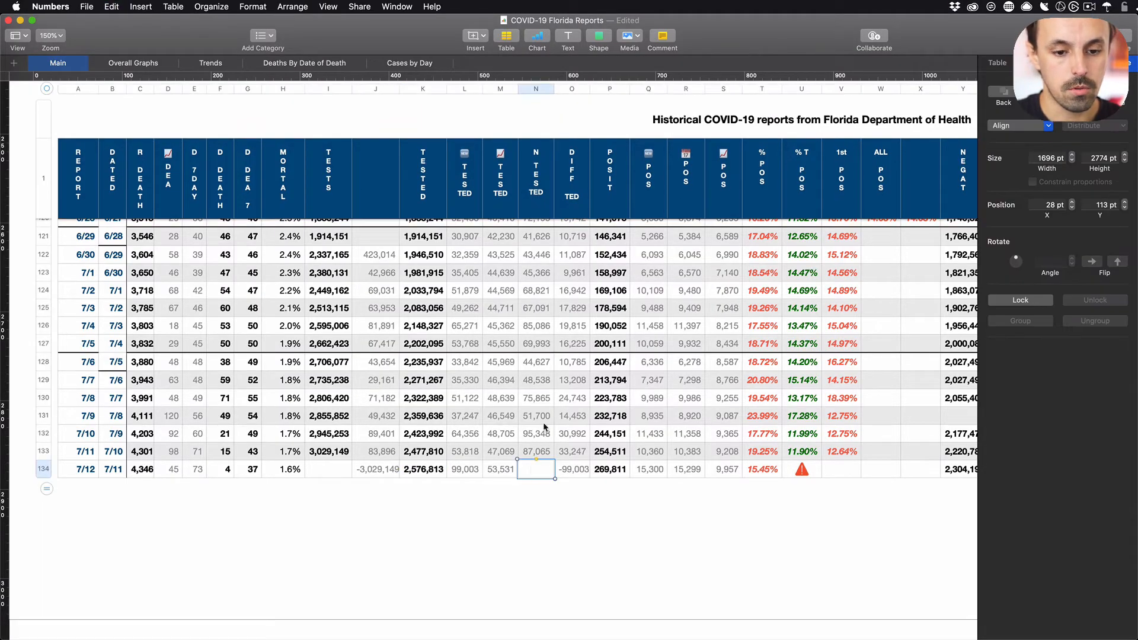
key("super+Tab")
left_click(402, 30)
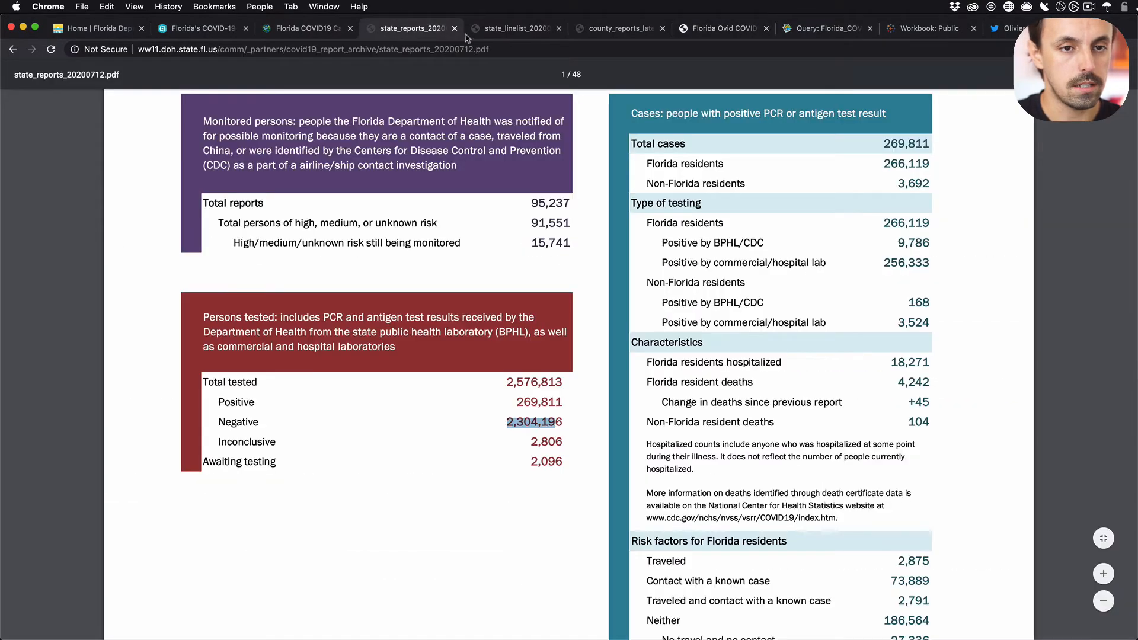
left_click(496, 35)
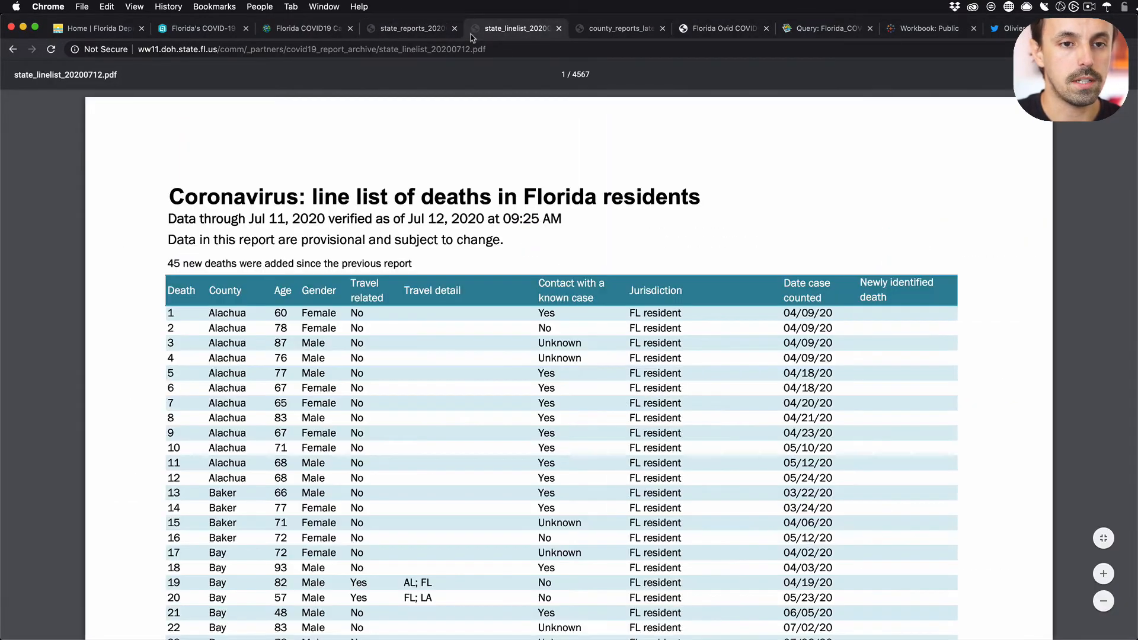
left_click(420, 37)
scroll(616, 273, "down", 5)
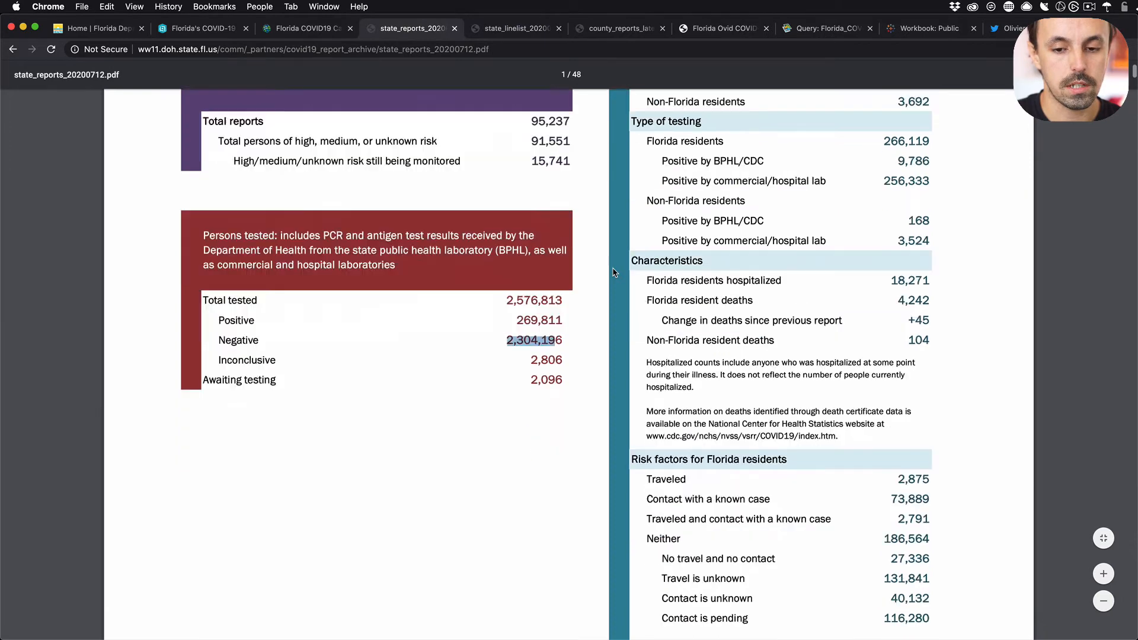
scroll(615, 273, "up", 1)
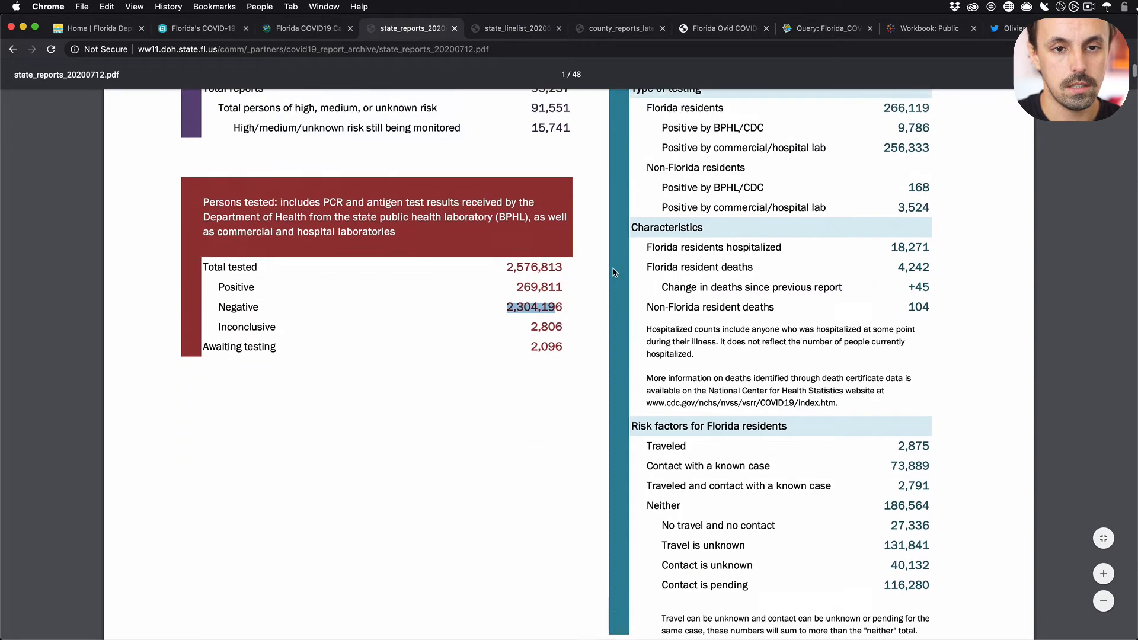
left_click(527, 37)
left_click(600, 38)
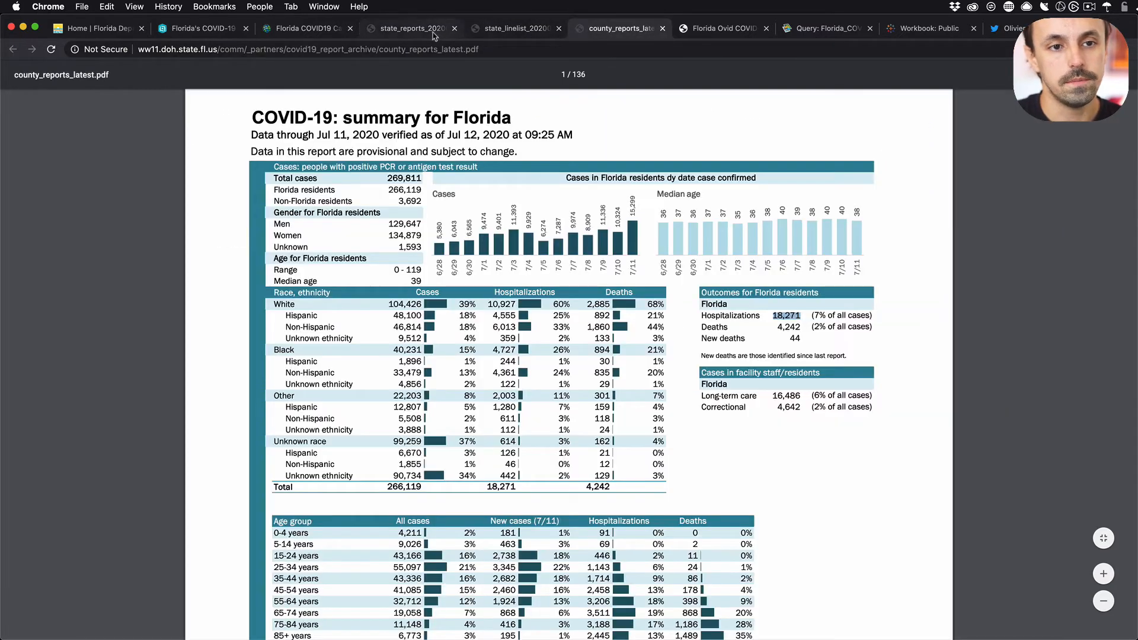
- Copy the 7/11 people-tested count, 142,981, from the state report's daily testing chart into the 7/12 row's N TESTED cell in Numbers
left_click(413, 28)
scroll(655, 255, "down", 10)
scroll(653, 251, "down", 4)
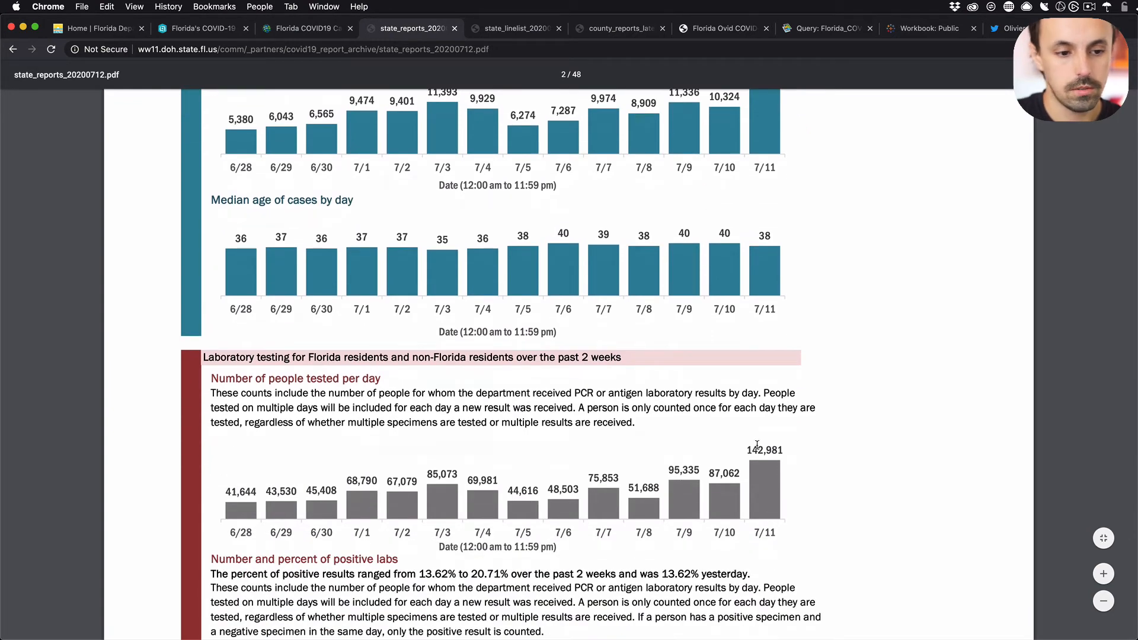
left_click_drag(748, 450, 786, 451)
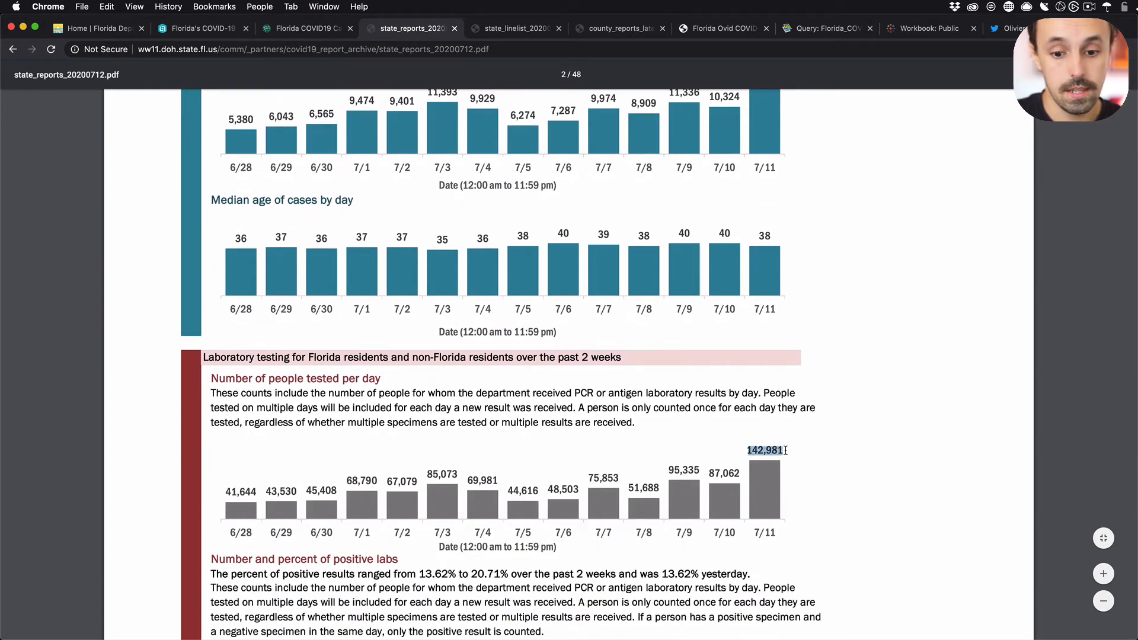
key("super+Tab")
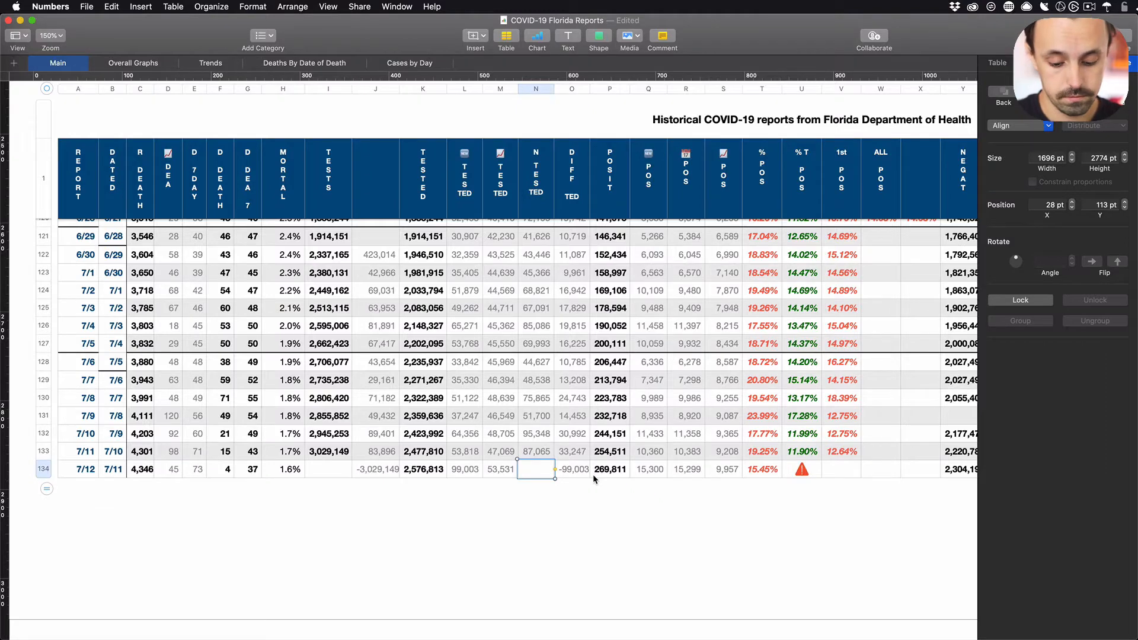
key("super+v")
key("super+Tab")
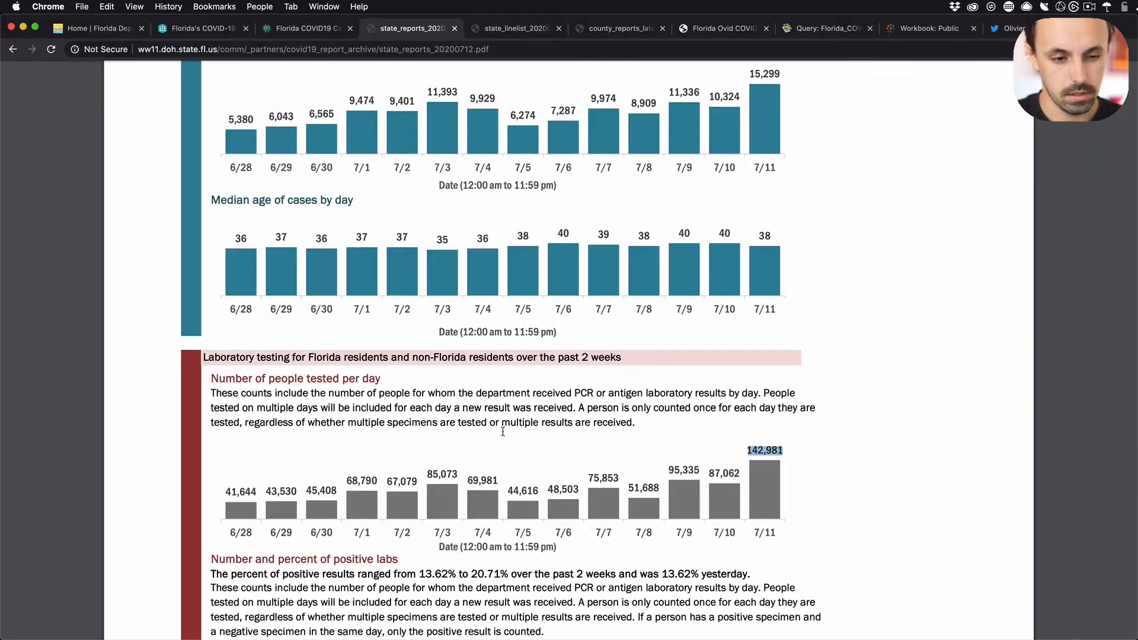
scroll(375, 413, "down", 2)
key("super+Tab")
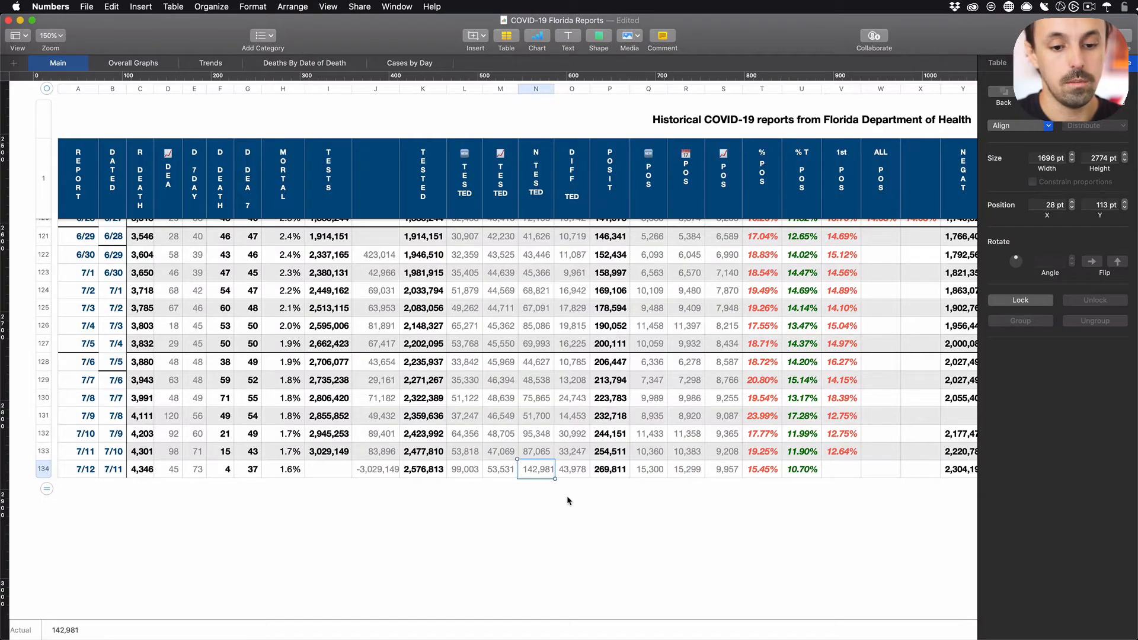
scroll(566, 496, "down", 1)
left_click(546, 473)
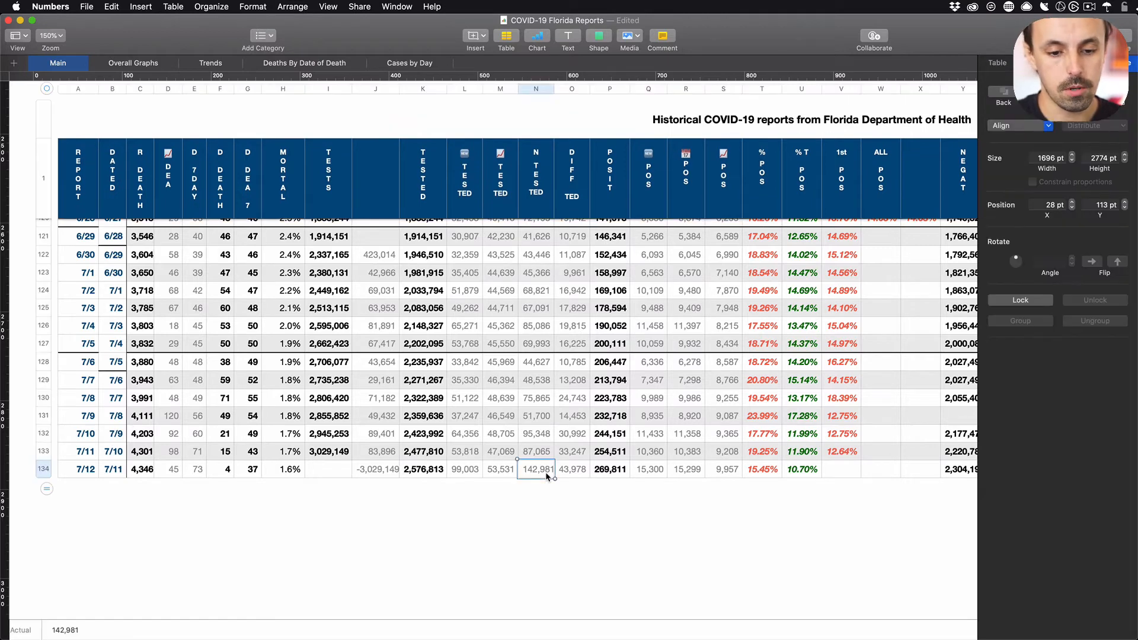
key("Delete")
key("super+z")
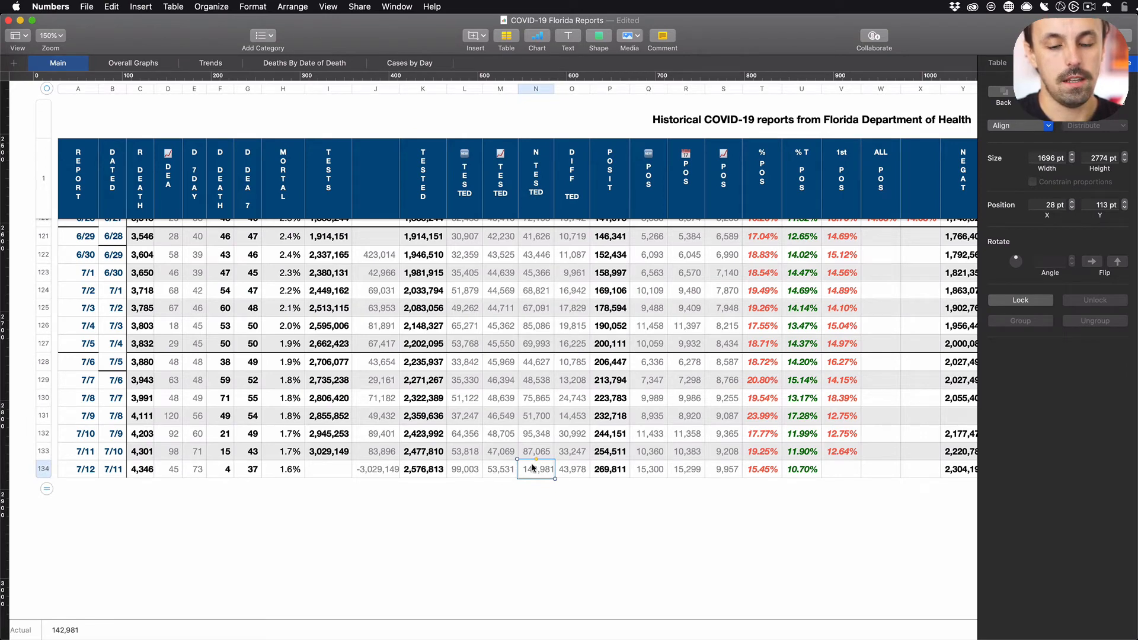
key("super+Tab")
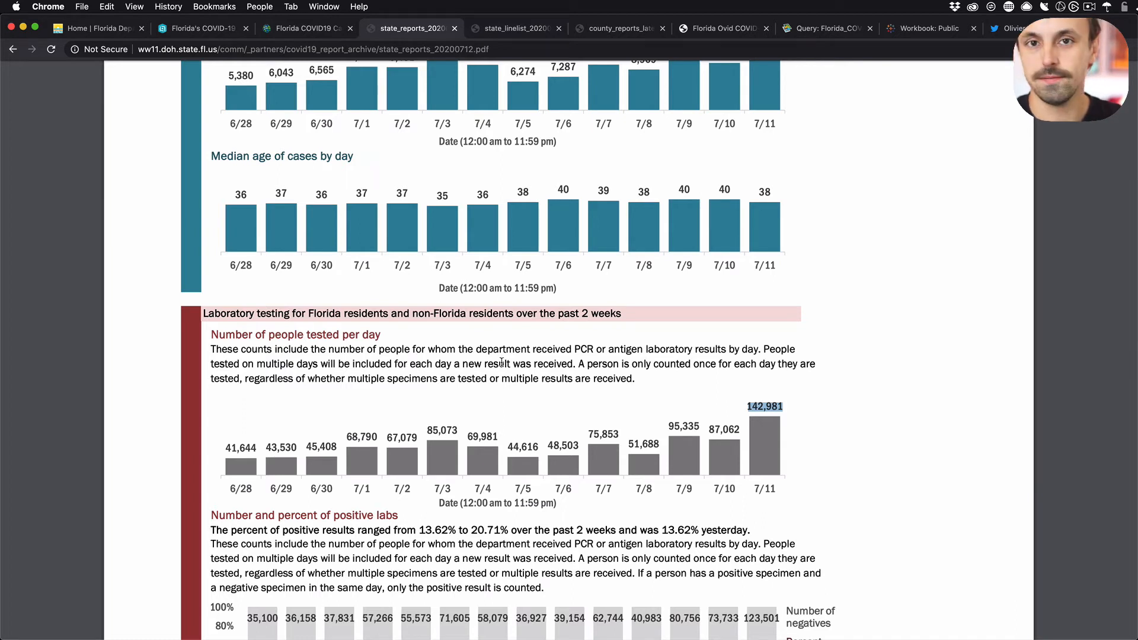
key("super+Tab")
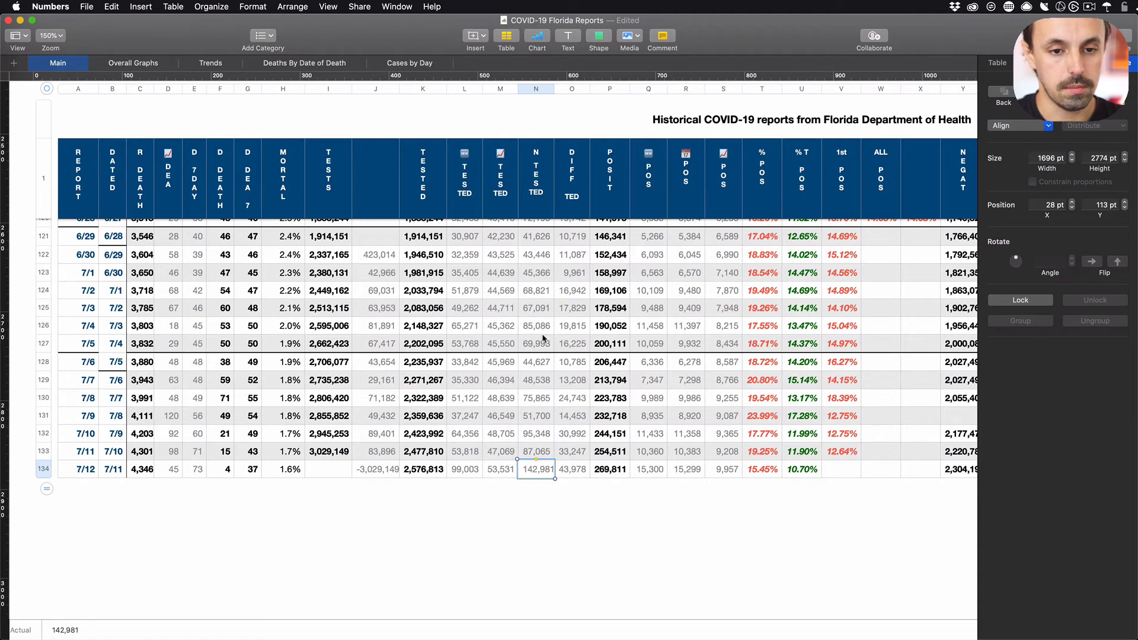
- Try clearing the 7/12 row's N TESTED cell and filling it down from the 7/11 cell above
left_click(541, 485)
double_click(540, 469)
key("super+a")
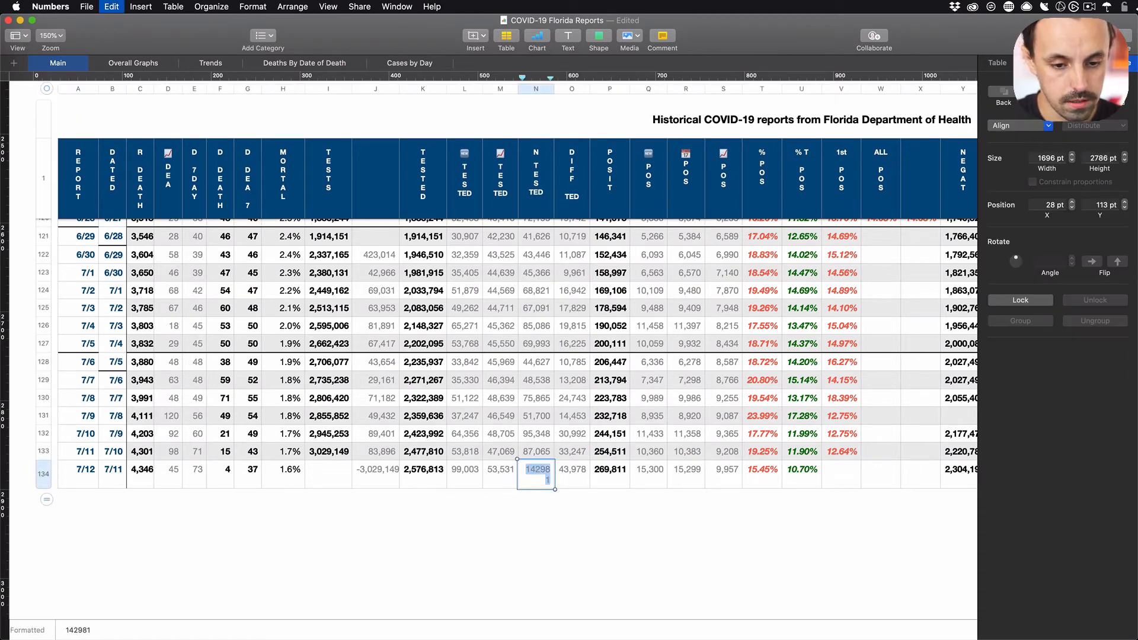
key("BackSpace")
left_click(534, 454)
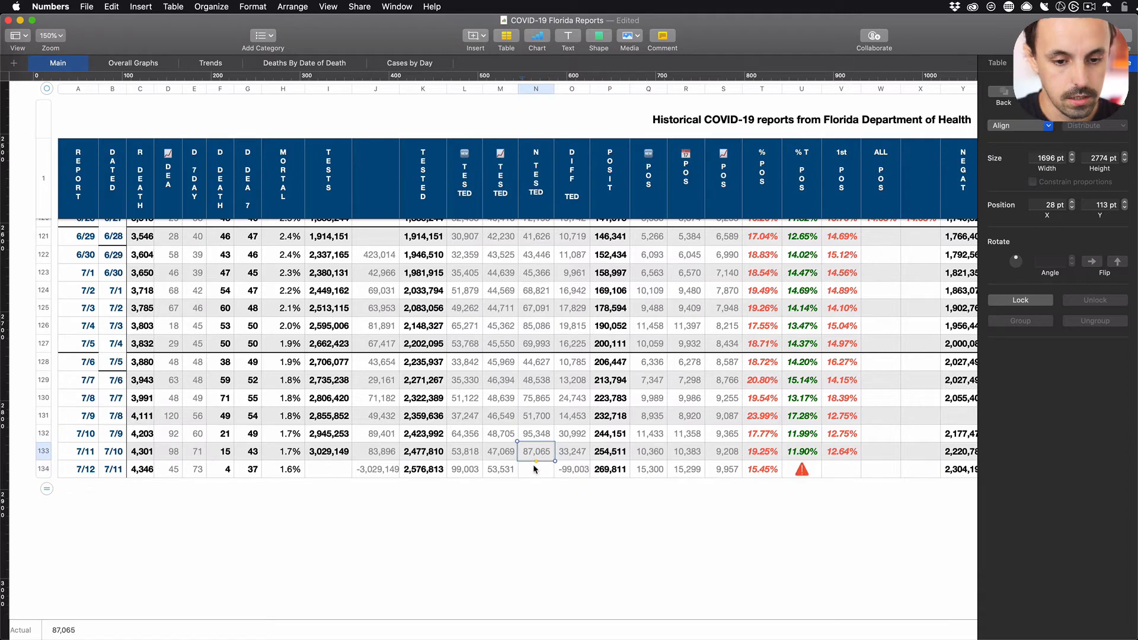
left_click_drag(535, 460, 536, 476)
key("super+z")
key("super+z")
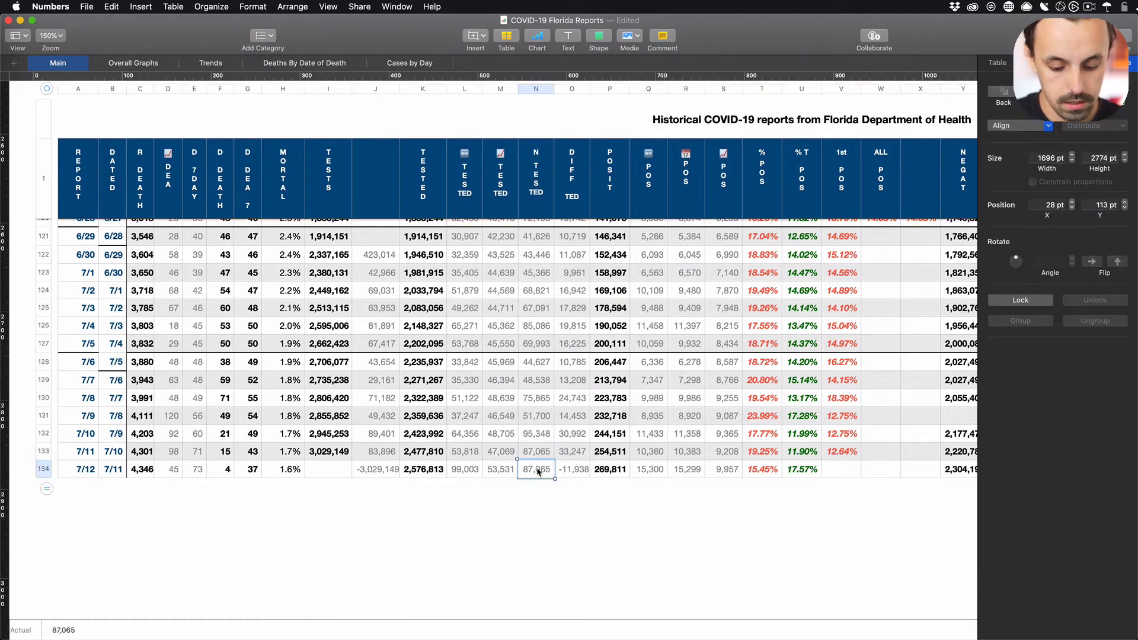
- Widen the N TESTED column slightly so that 142,981 fits in the 7/12 row
left_click(534, 478)
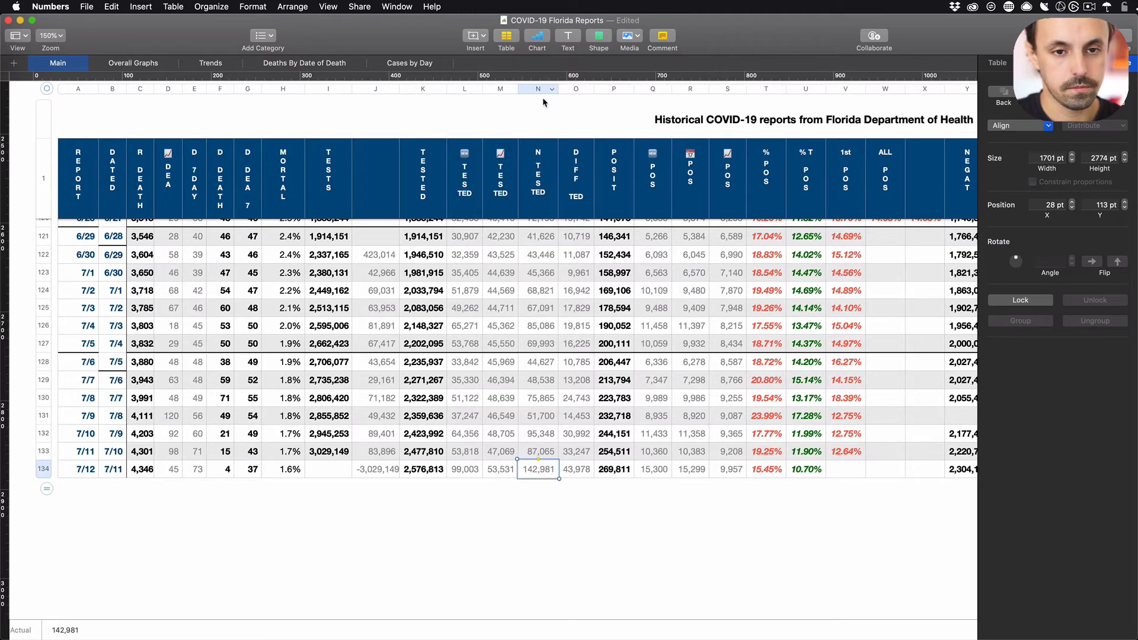
left_click(539, 490)
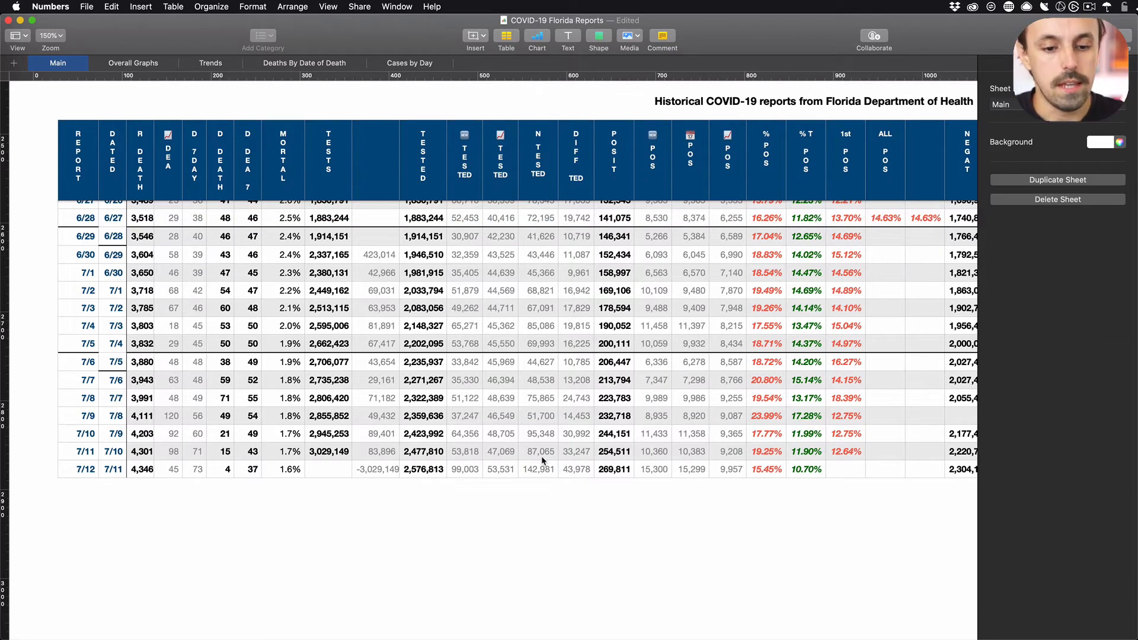
- Inspect the formula behind the daily increase in people tested for the 7/12 report
left_click(535, 469)
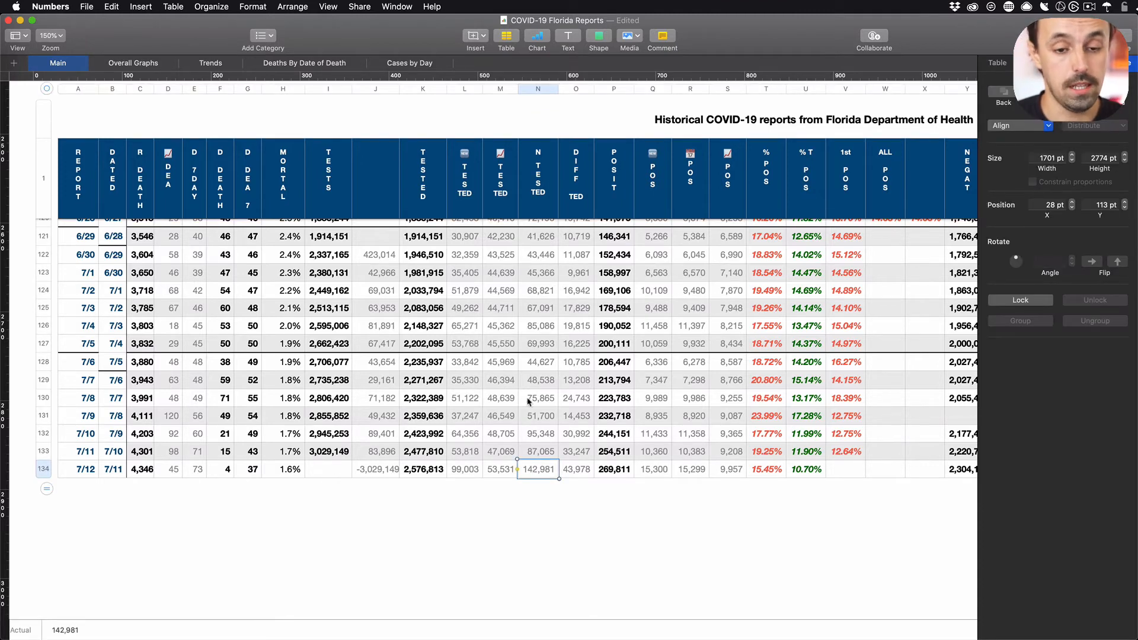
double_click(470, 473)
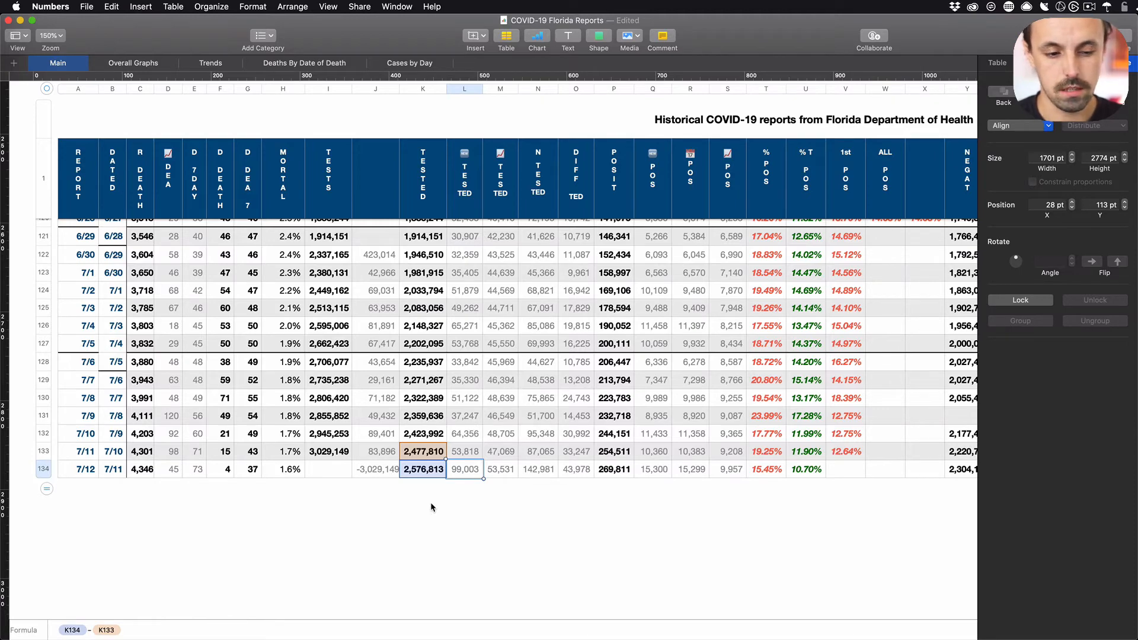
- Copy the total tests figure, 3,165,354, from the last page of the state report in Chrome into the 7/12 row's TESTS cell in Numbers
left_click(325, 471)
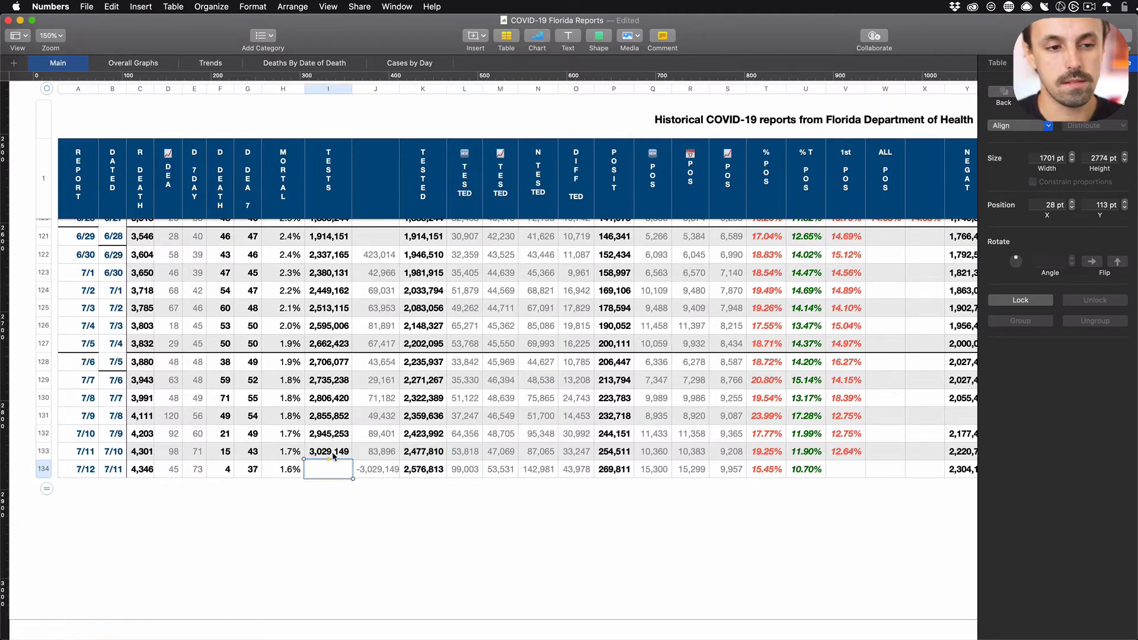
key("super+Tab")
scroll(546, 442, "down", 20)
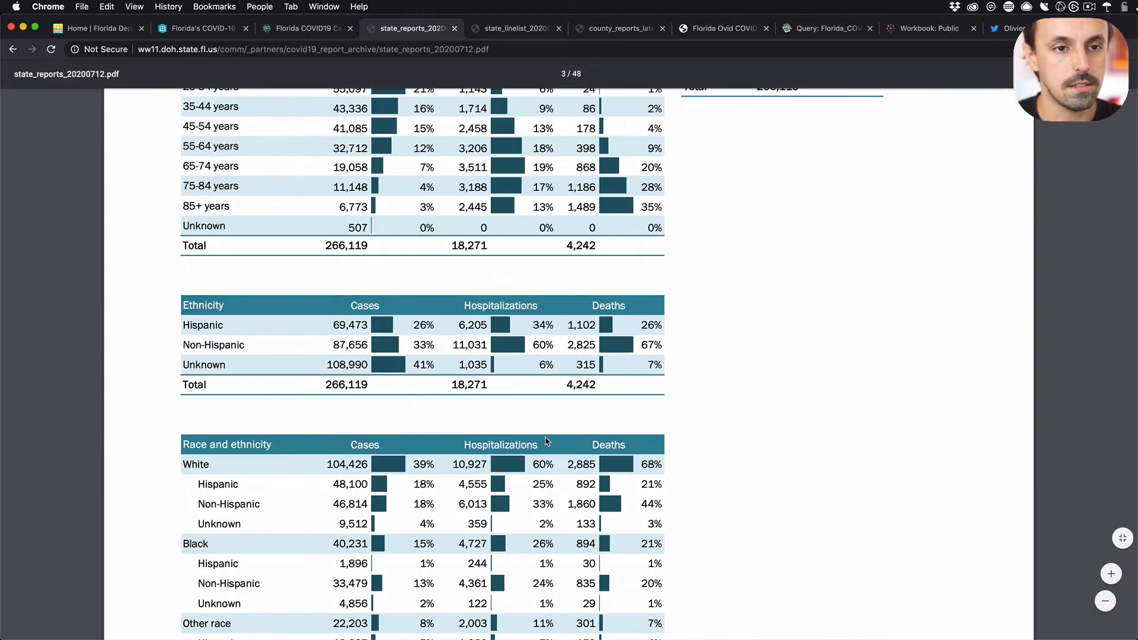
scroll(546, 442, "down", 20)
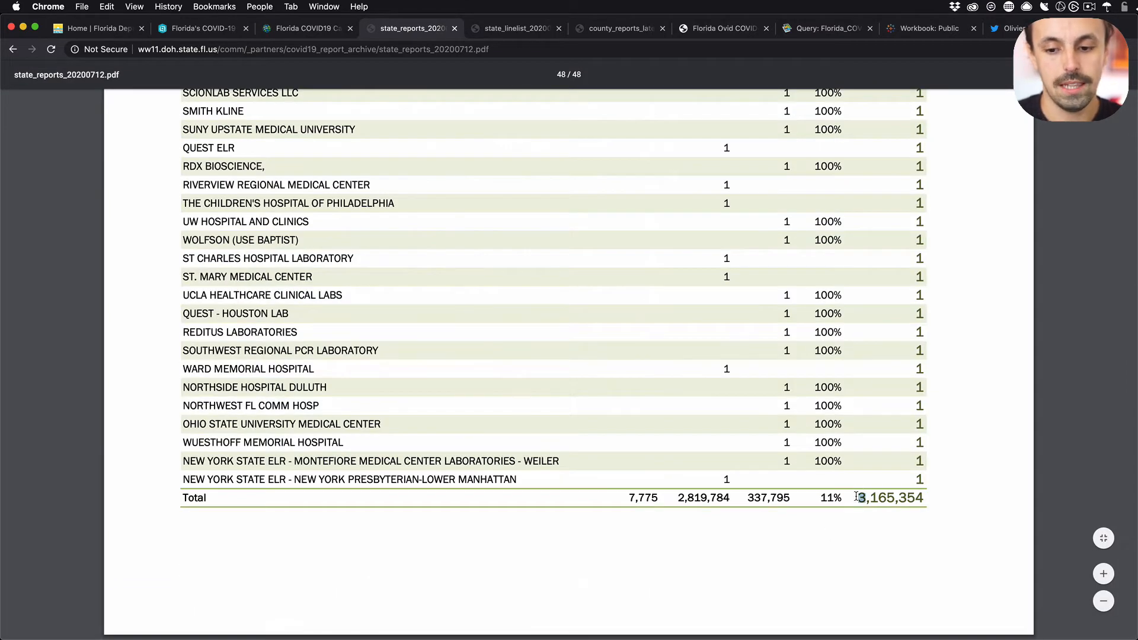
left_click_drag(858, 498, 922, 497)
key("super+c")
key("super+Tab")
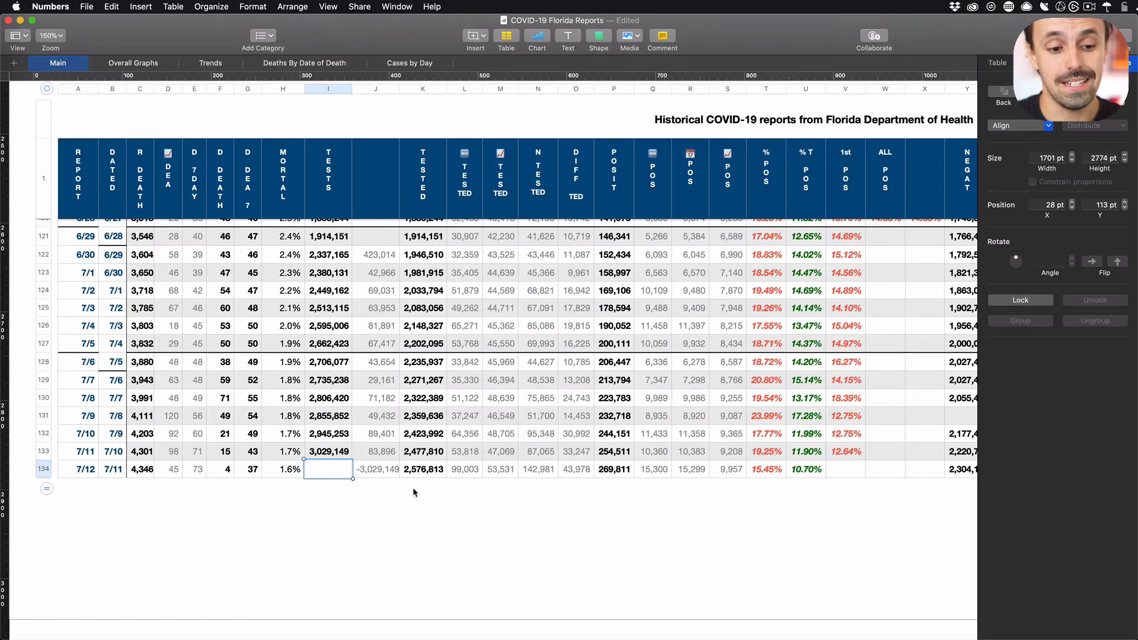
key("super+v")
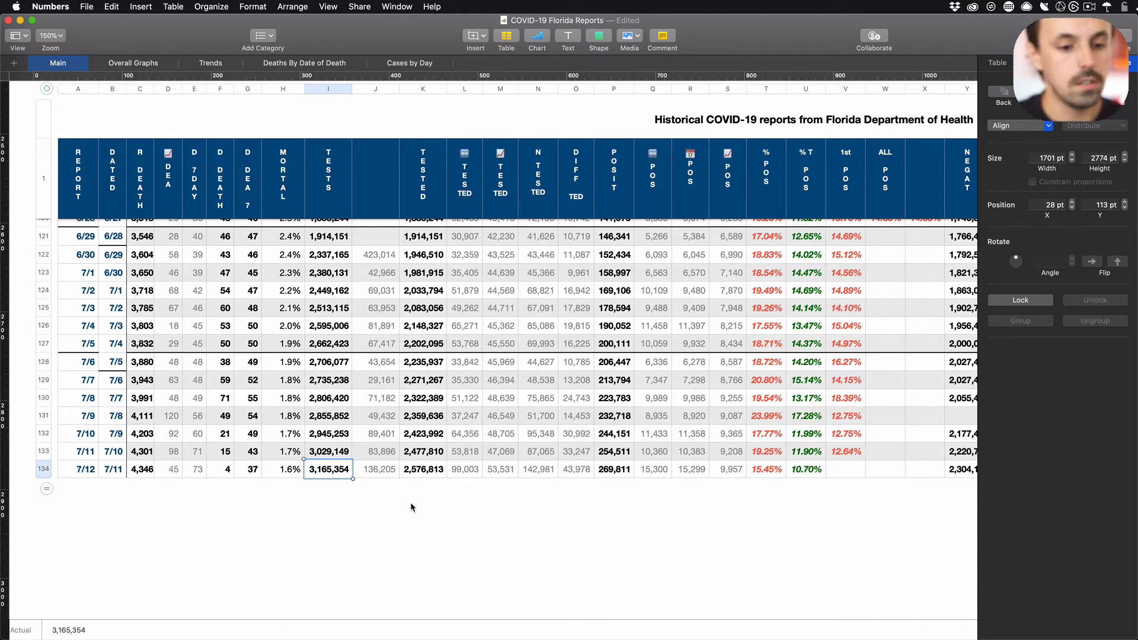
- Compare the 7/12 row's daily increase in total tests with its N TESTED value and check the formula behind the increase
left_click(378, 468)
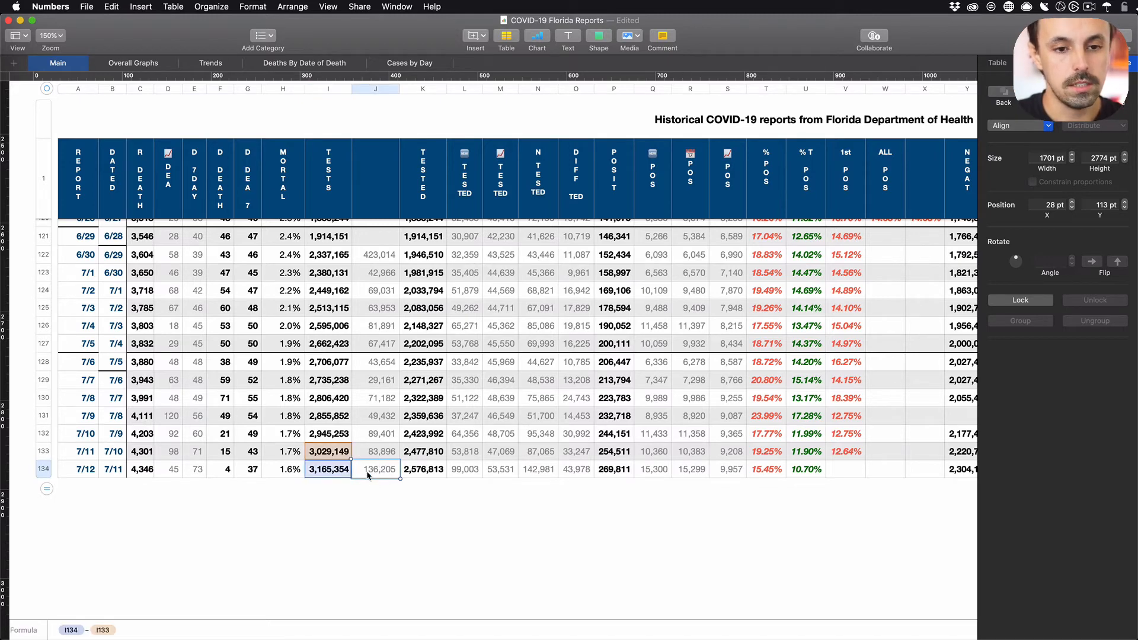
left_click(539, 468)
left_click(373, 471)
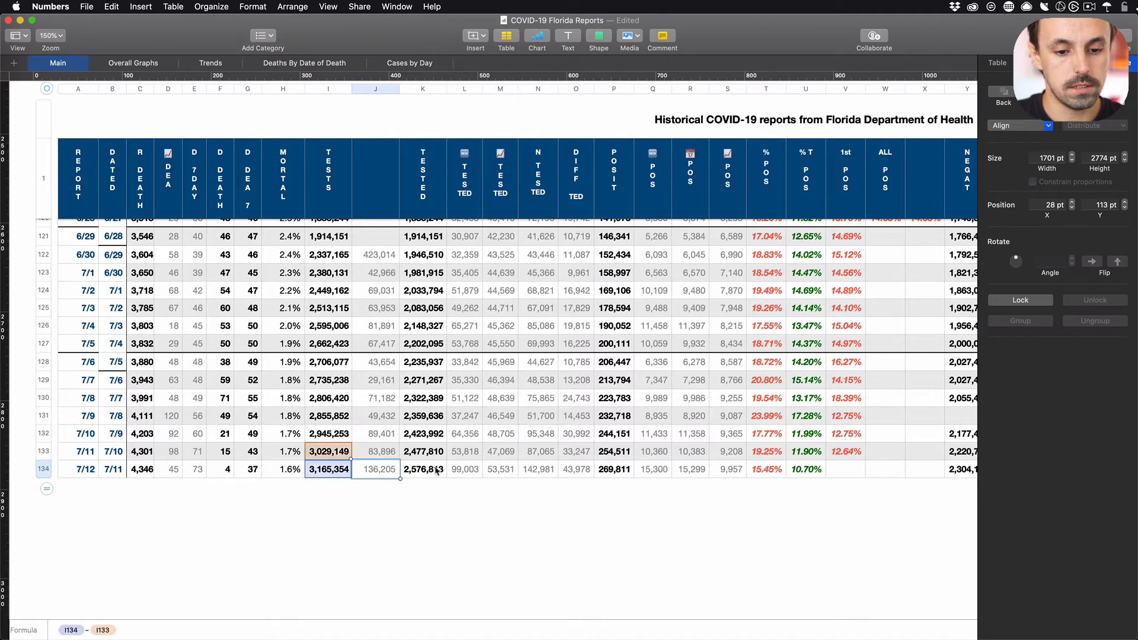
left_click(552, 472)
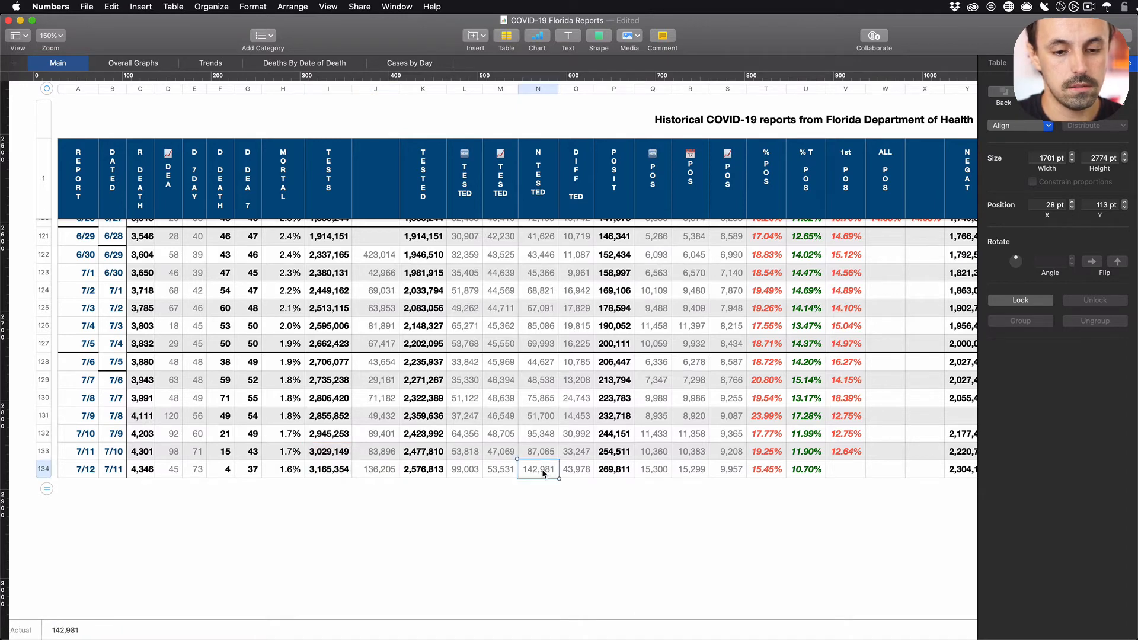
left_click(381, 473)
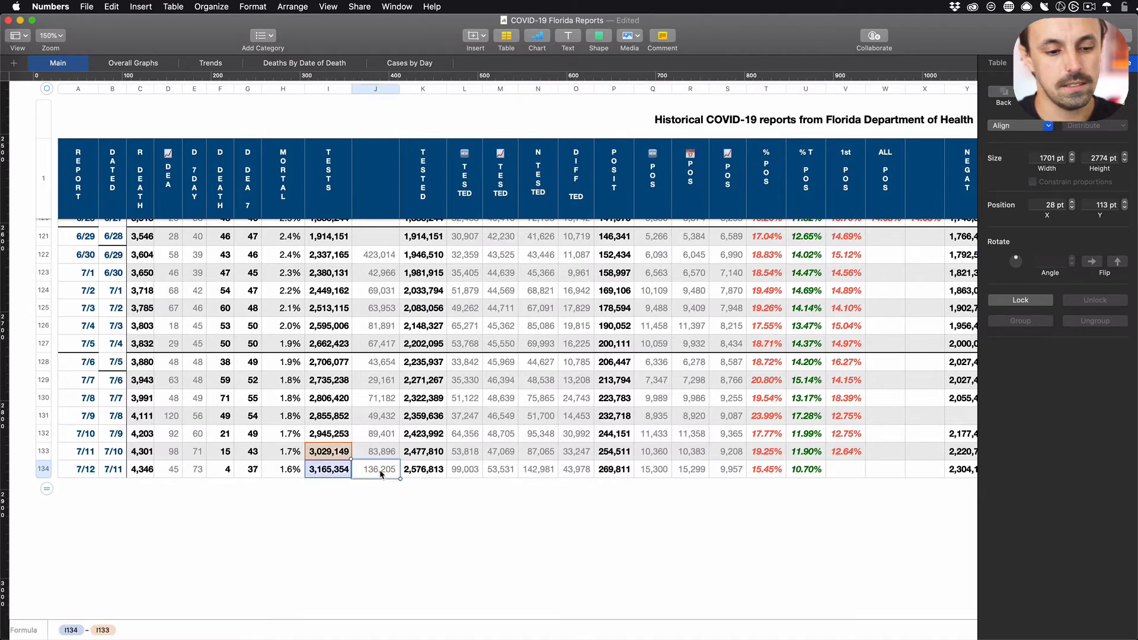
left_click(340, 490)
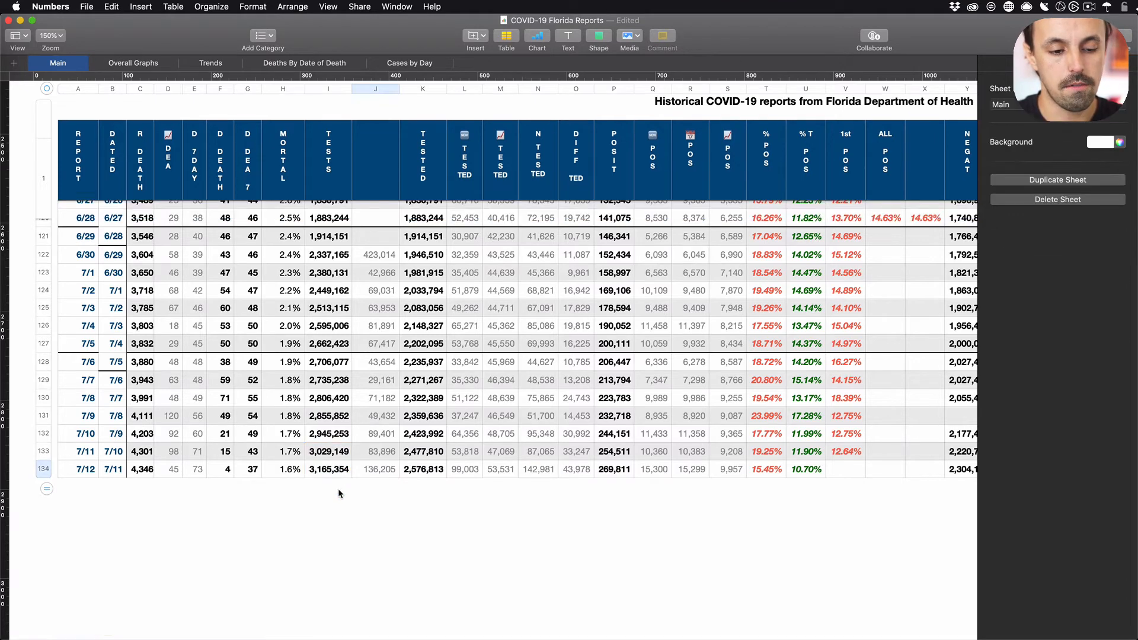
left_click(331, 474)
left_click(366, 471)
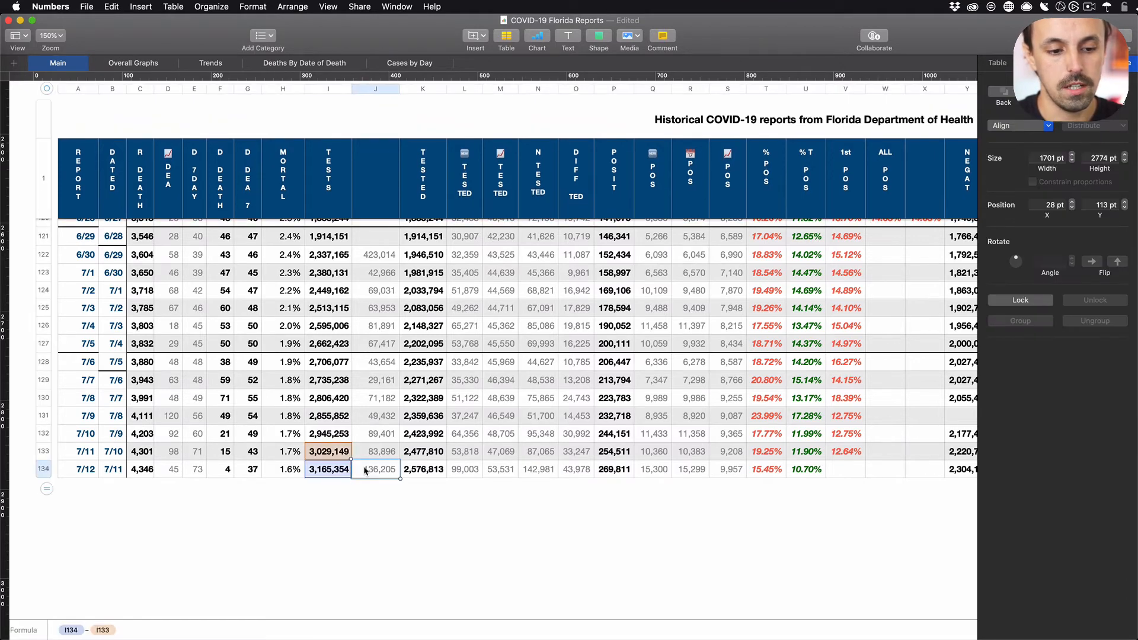
left_click(332, 476)
left_click(335, 485)
- Inspect the 7/12 row's daily increase in people tested and the 7-day average calculated from it
scroll(457, 473, "right", 5)
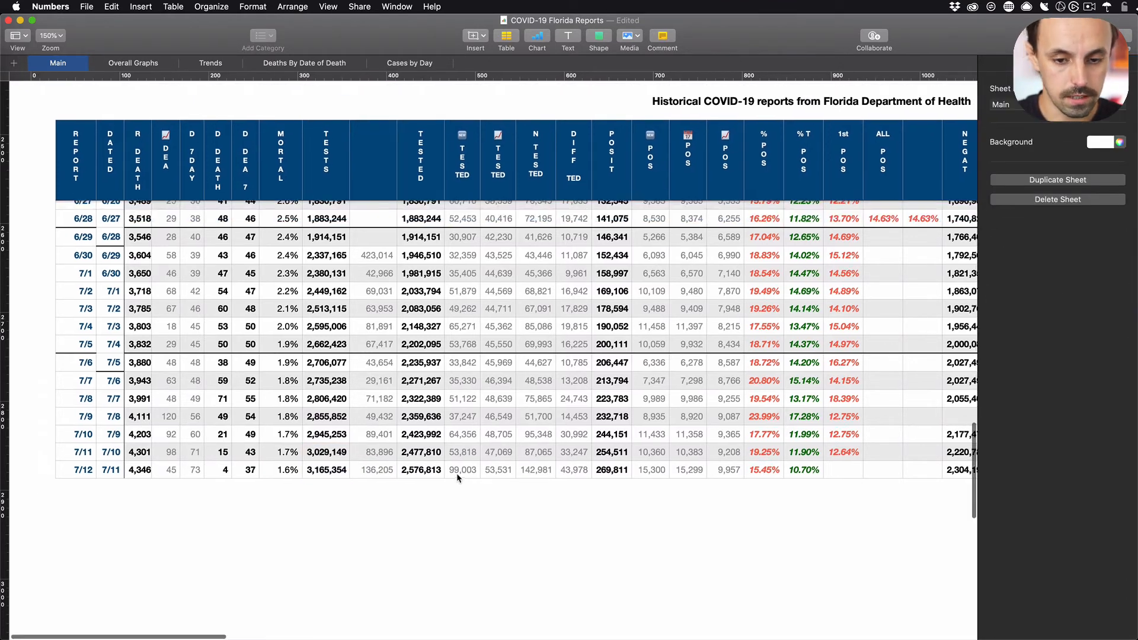
scroll(484, 468, "left", 3)
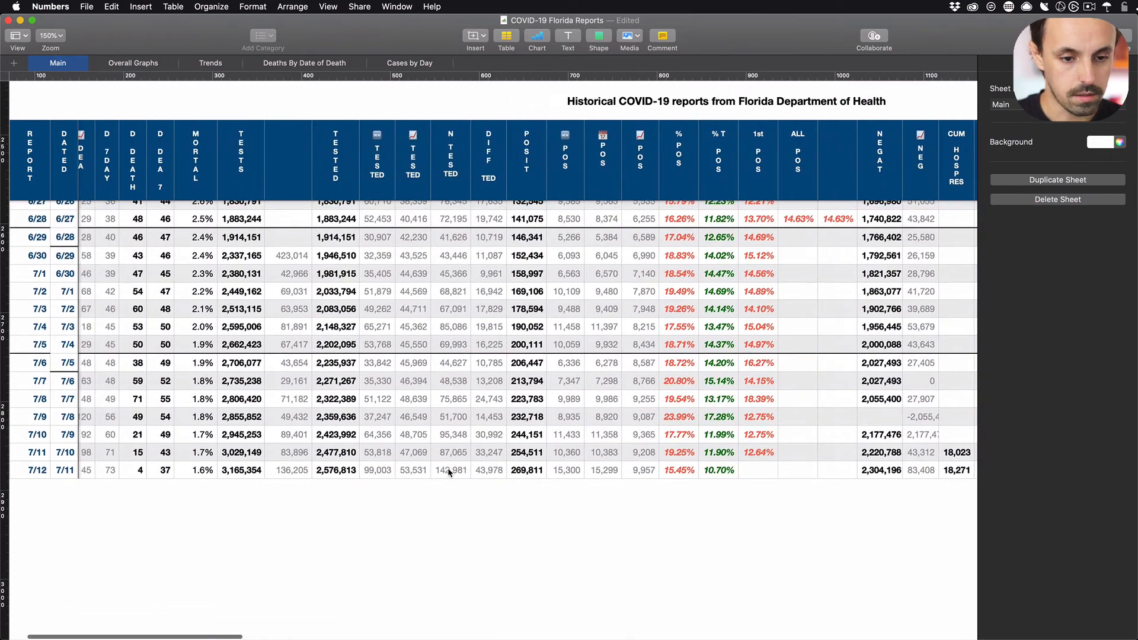
scroll(485, 468, "up", 1)
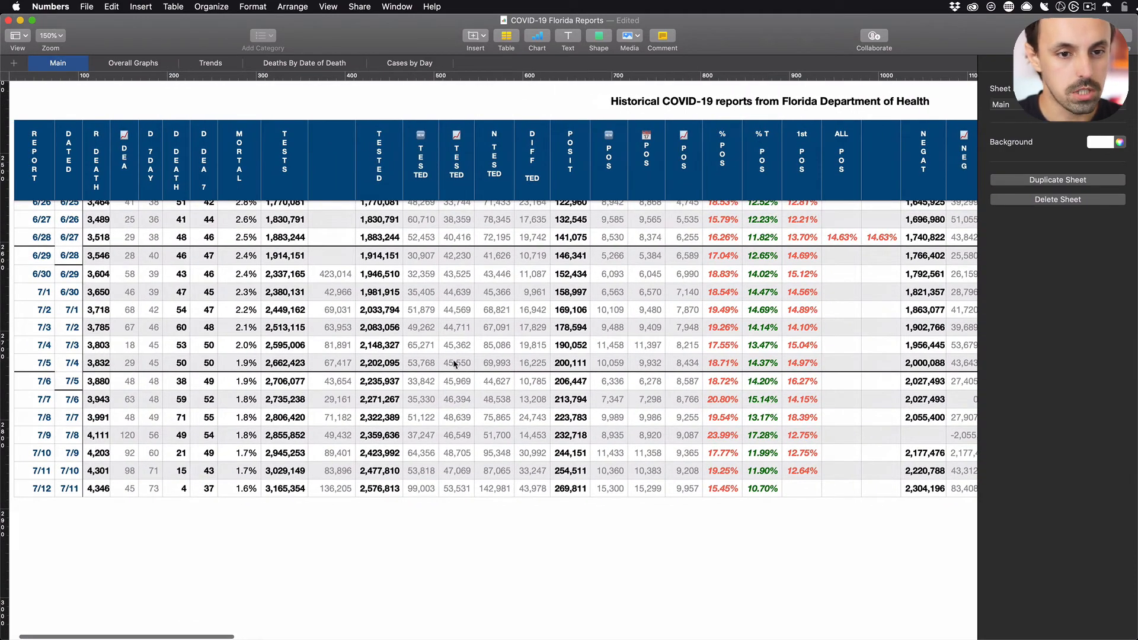
left_click(367, 494)
left_click(418, 489)
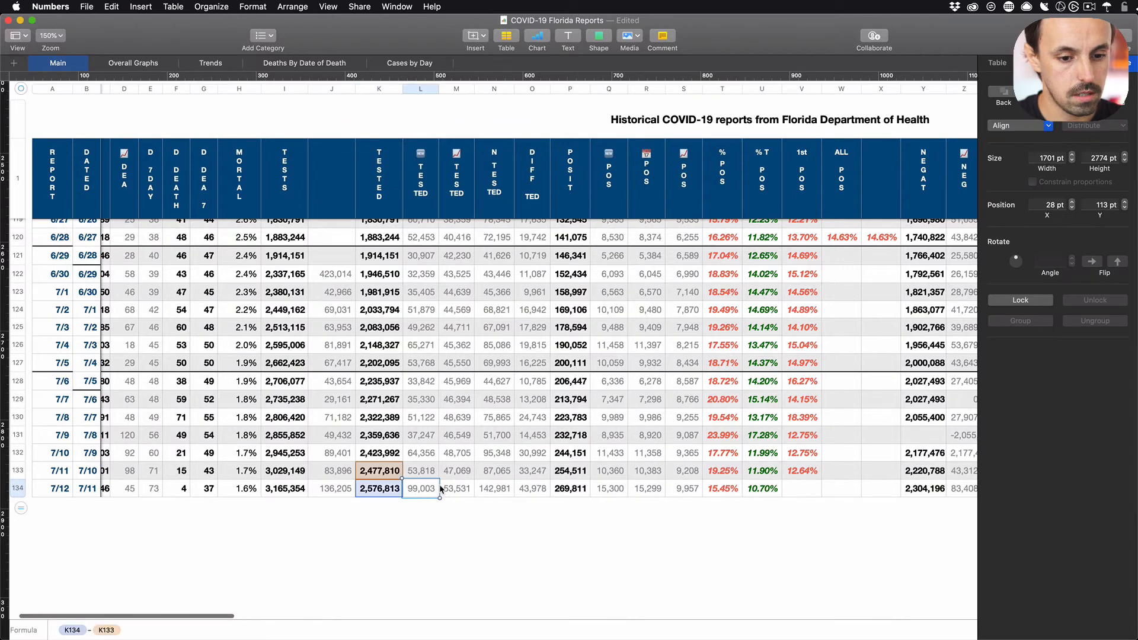
double_click(457, 494)
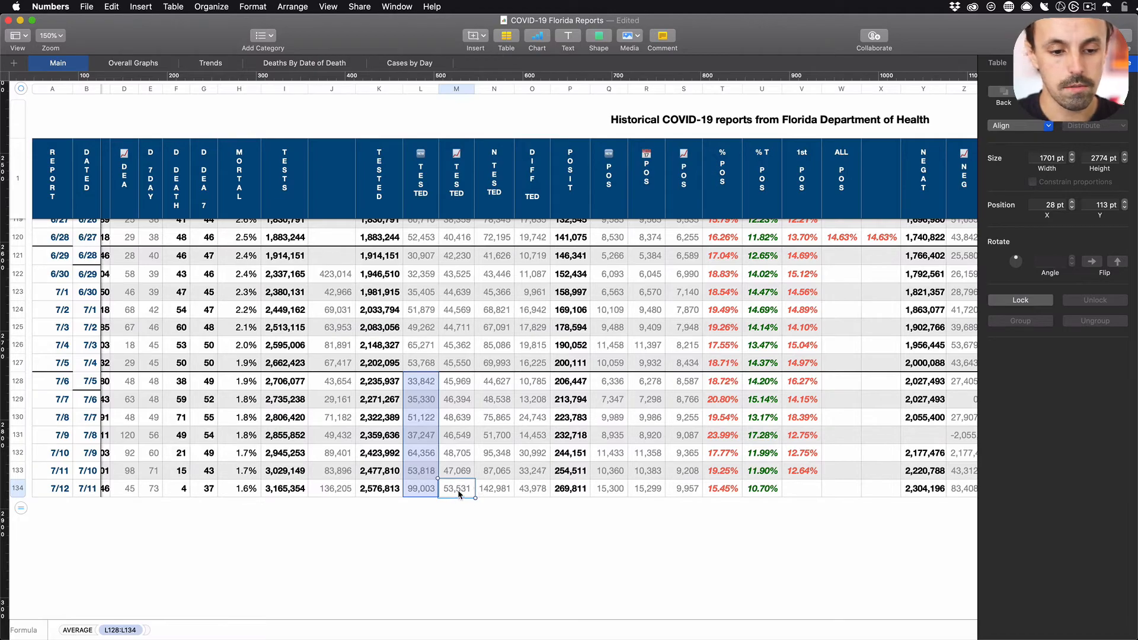
- Set the value axis of the "New COVID-19 tested per day in Florida" chart to 20 major steps
scroll(492, 491, "right", 15)
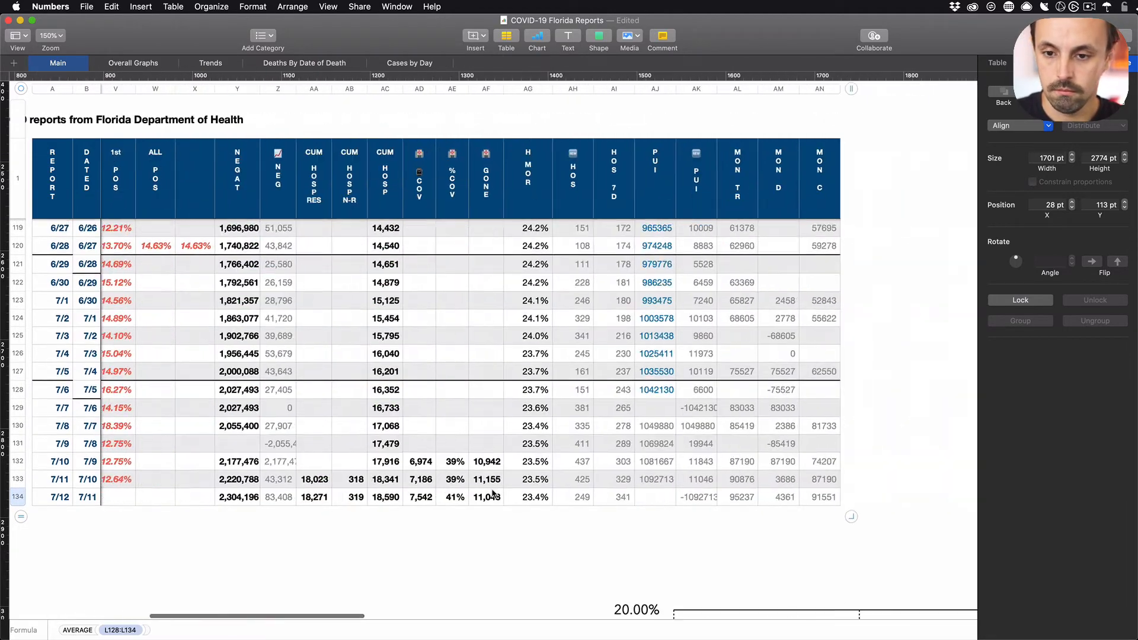
scroll(492, 492, "right", 20)
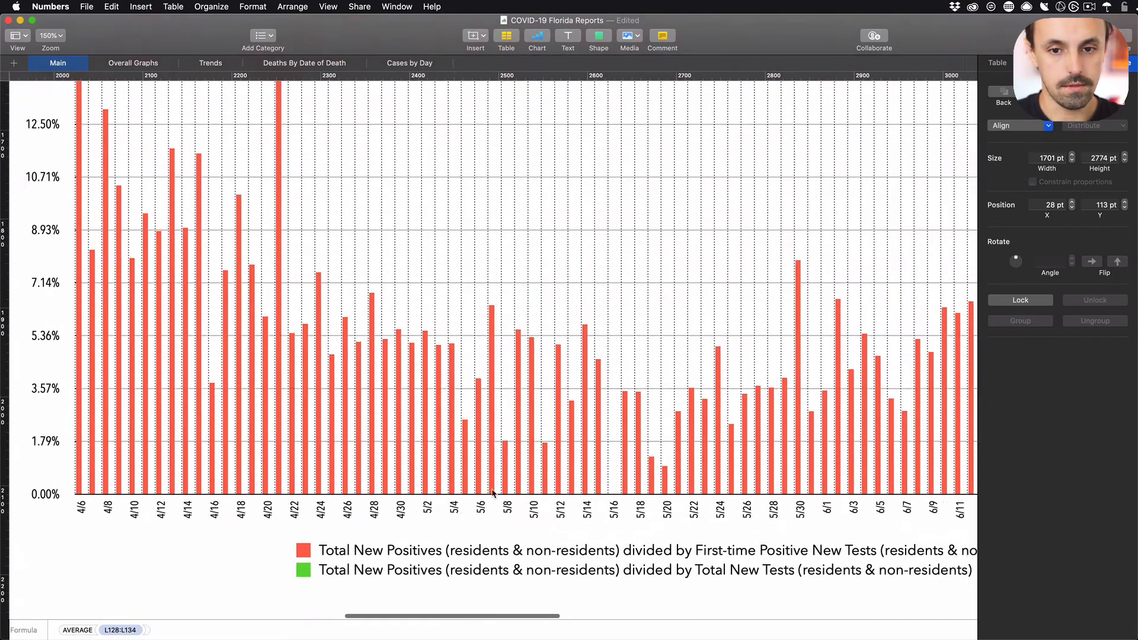
scroll(492, 494, "right", 8)
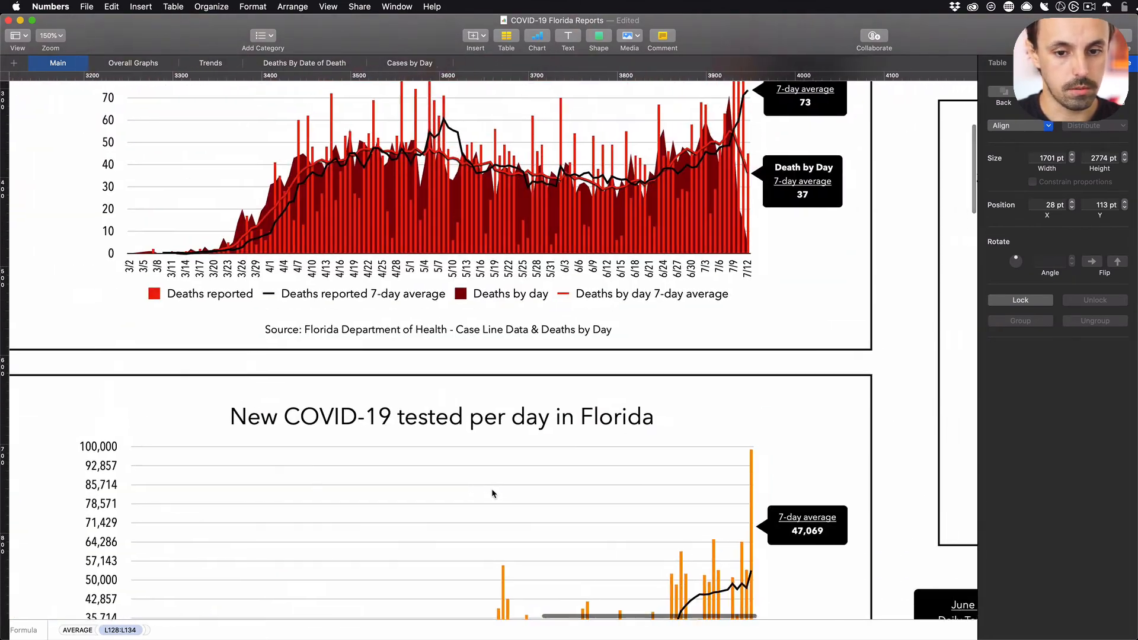
scroll(492, 494, "left", 15)
scroll(493, 493, "down", 5)
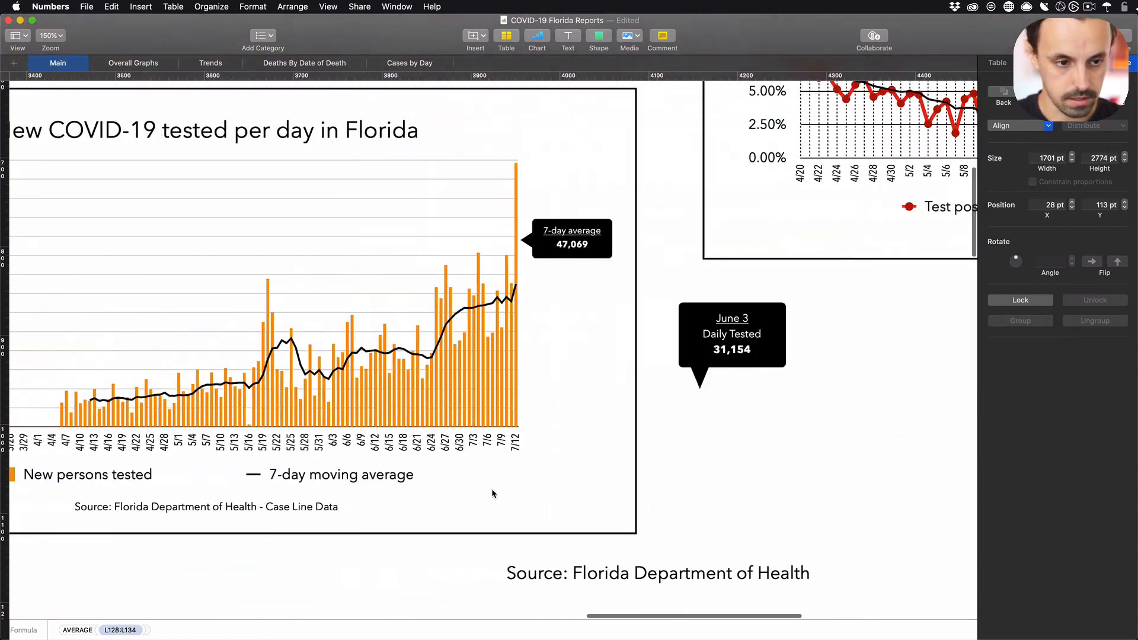
scroll(494, 493, "up", 3)
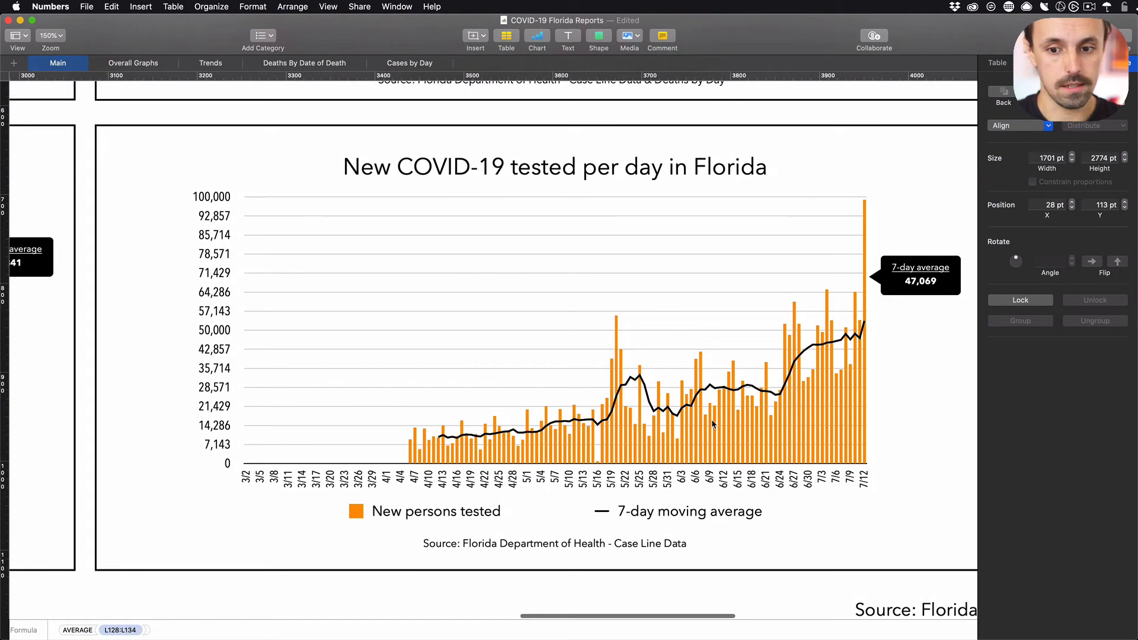
scroll(714, 424, "right", 3)
scroll(713, 423, "up", 1)
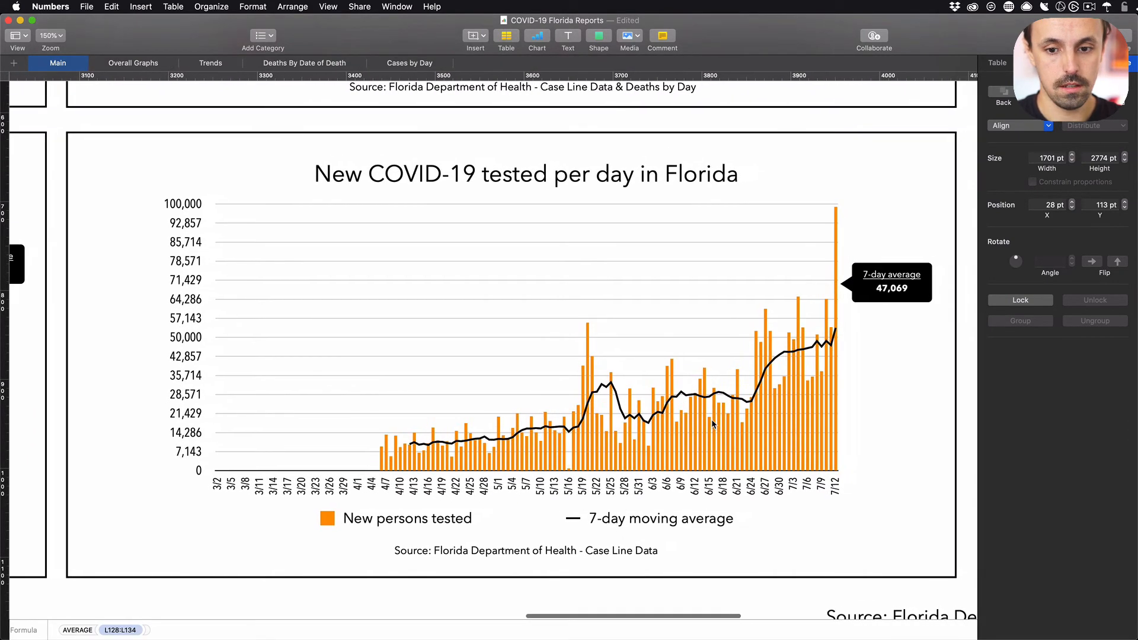
left_click(865, 298)
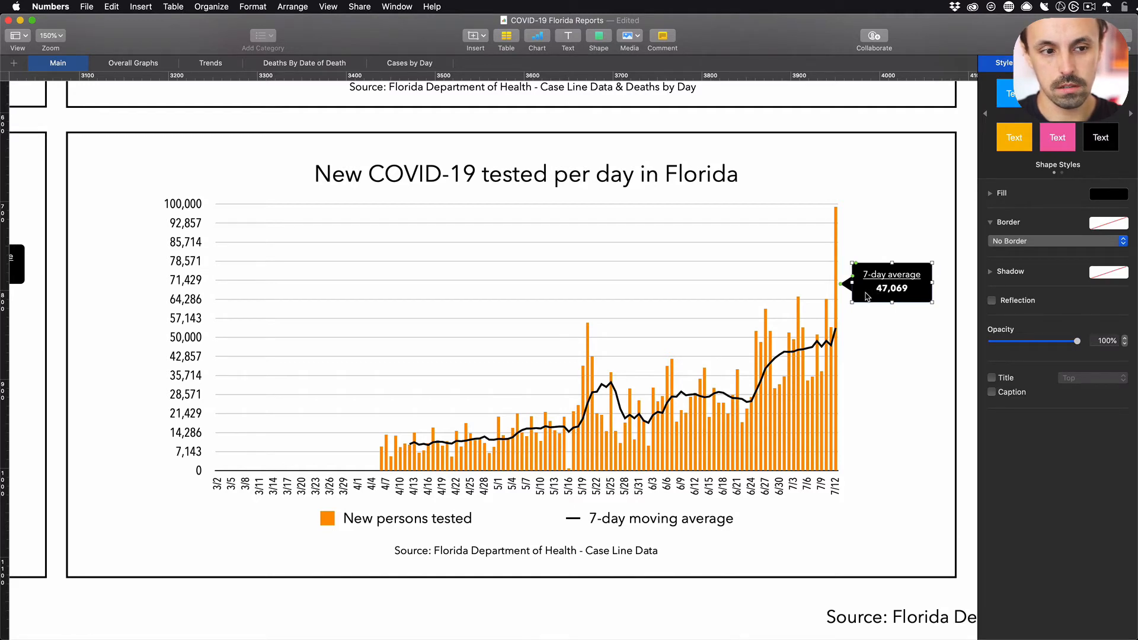
left_click(599, 274)
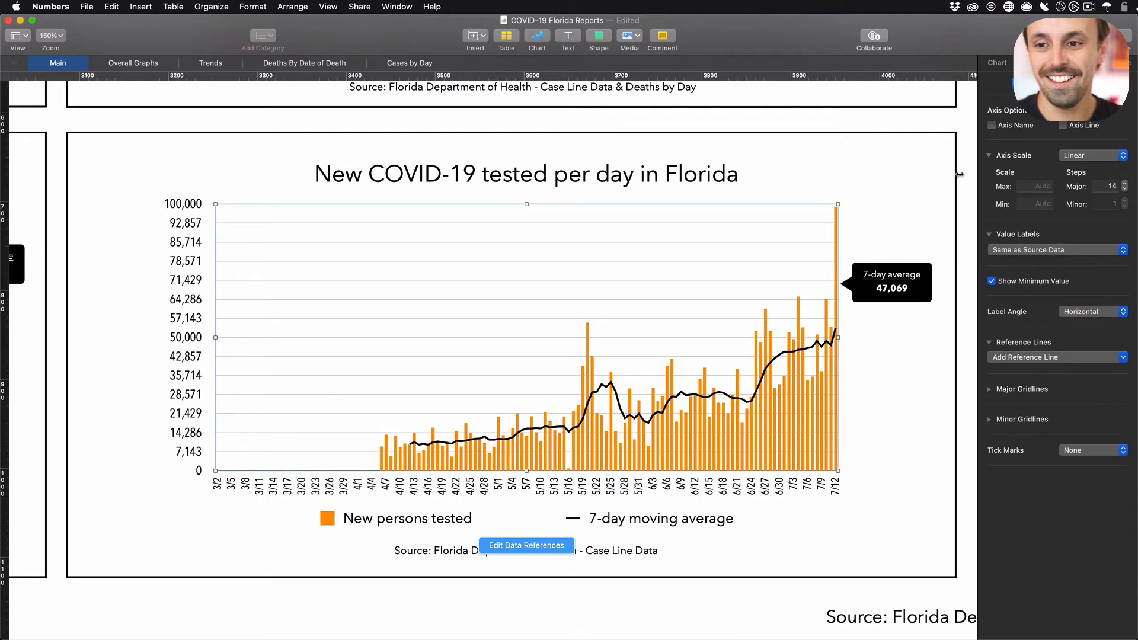
left_click(1126, 184)
left_click(1125, 184)
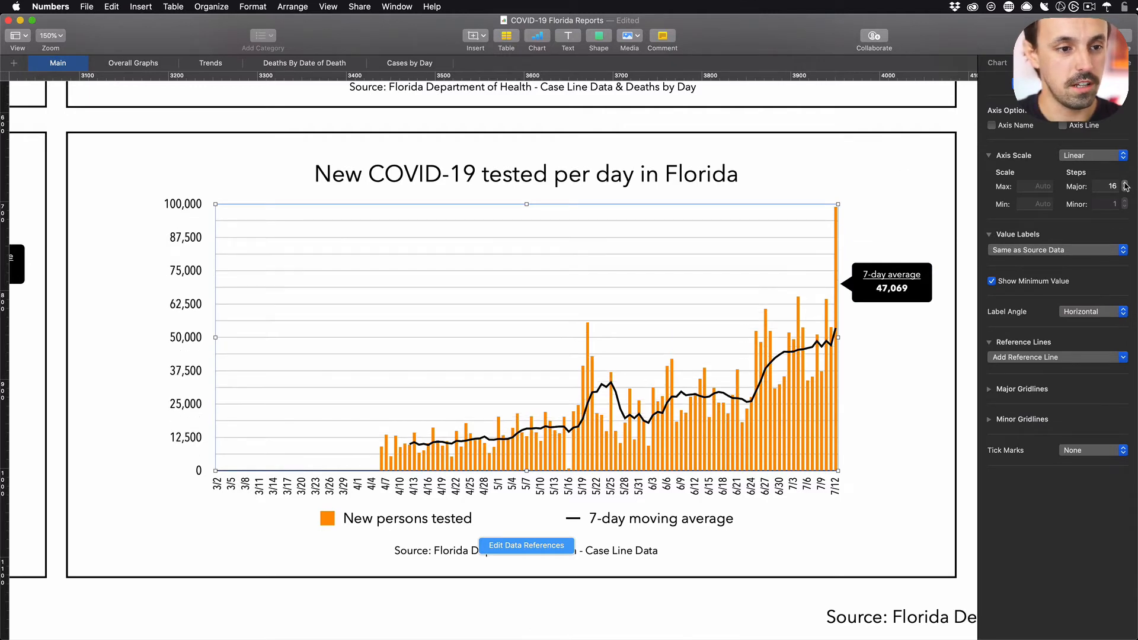
left_click(1125, 184)
left_click(1125, 184)
left_click(1125, 184)
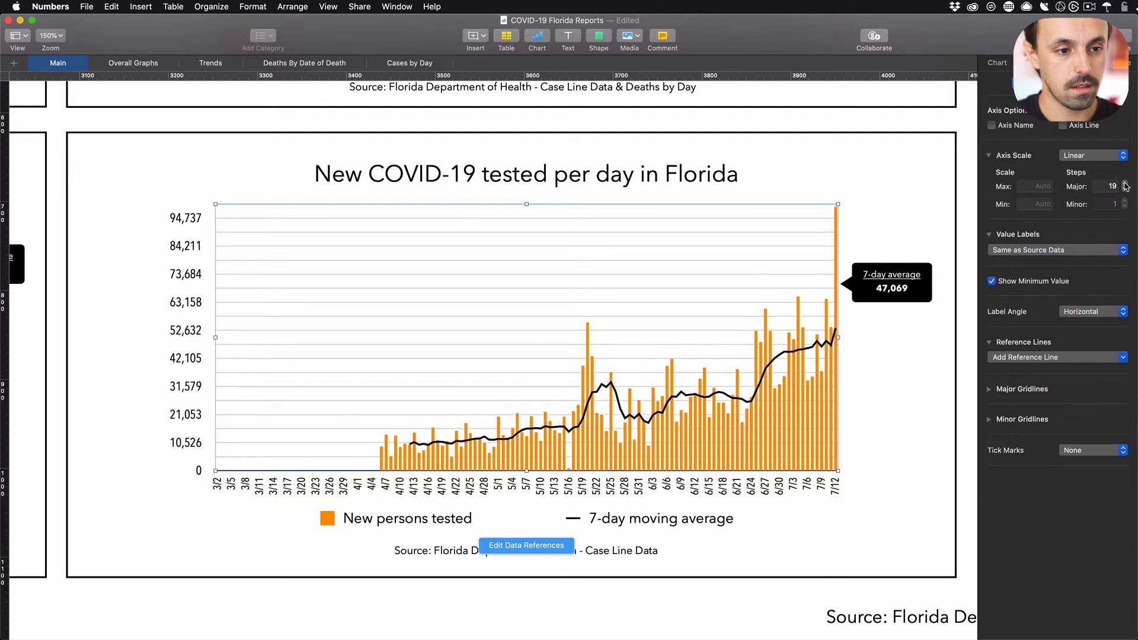
left_click(1125, 185)
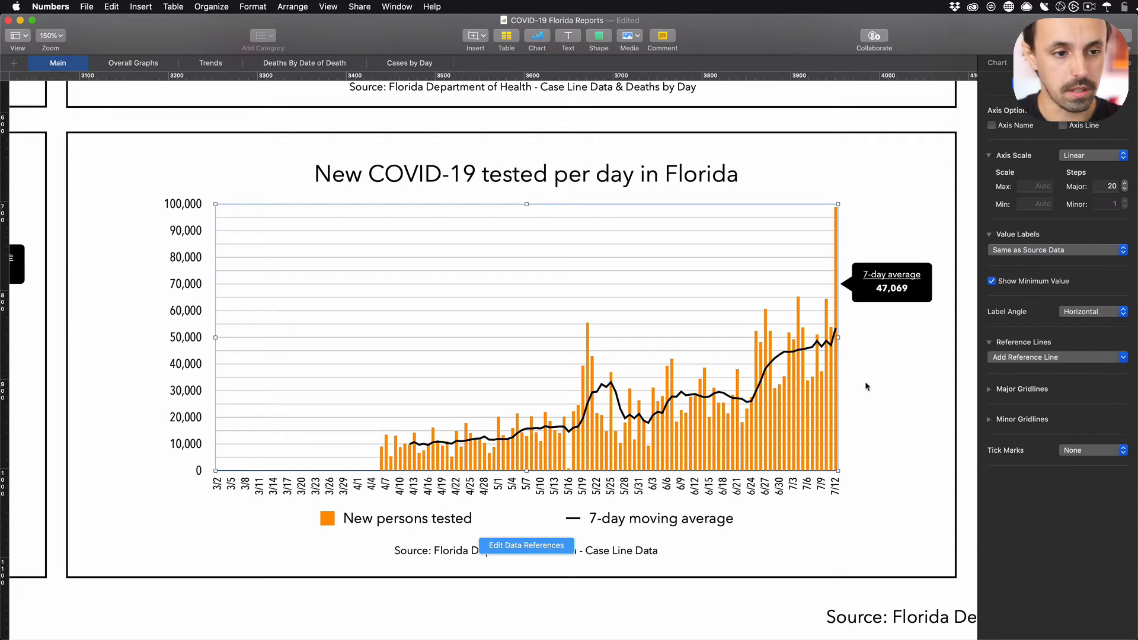
left_click(872, 403)
- Update the tested-per-day chart's 7-day average callout to 53,531 and lower it to point at the end of the moving average line
left_click(894, 293)
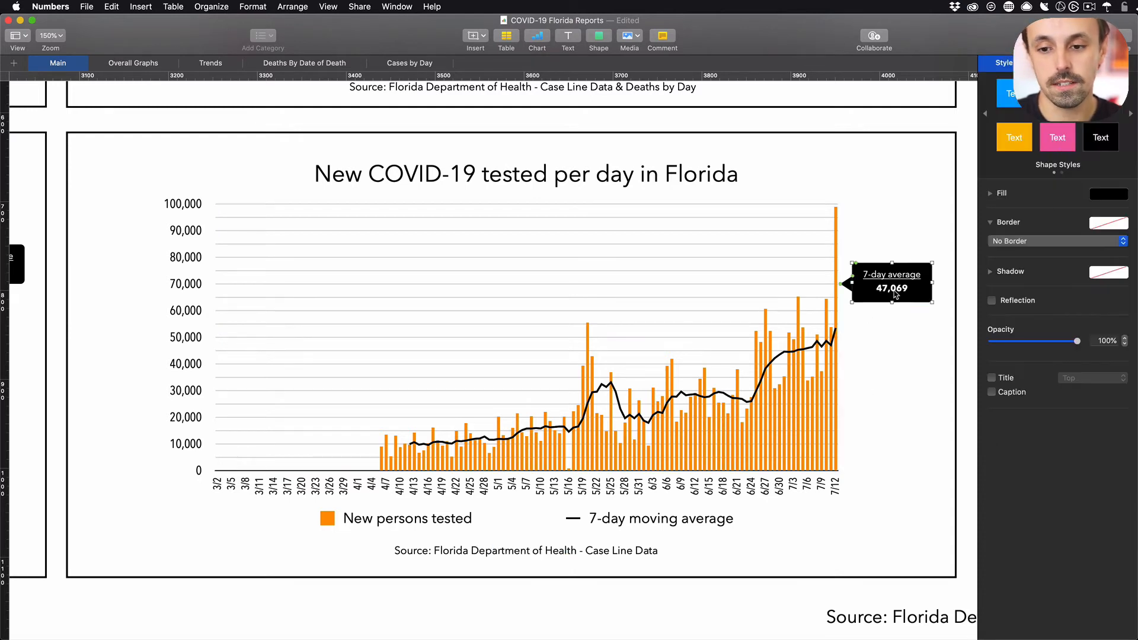
double_click(895, 292)
type("53,531")
left_click(892, 325)
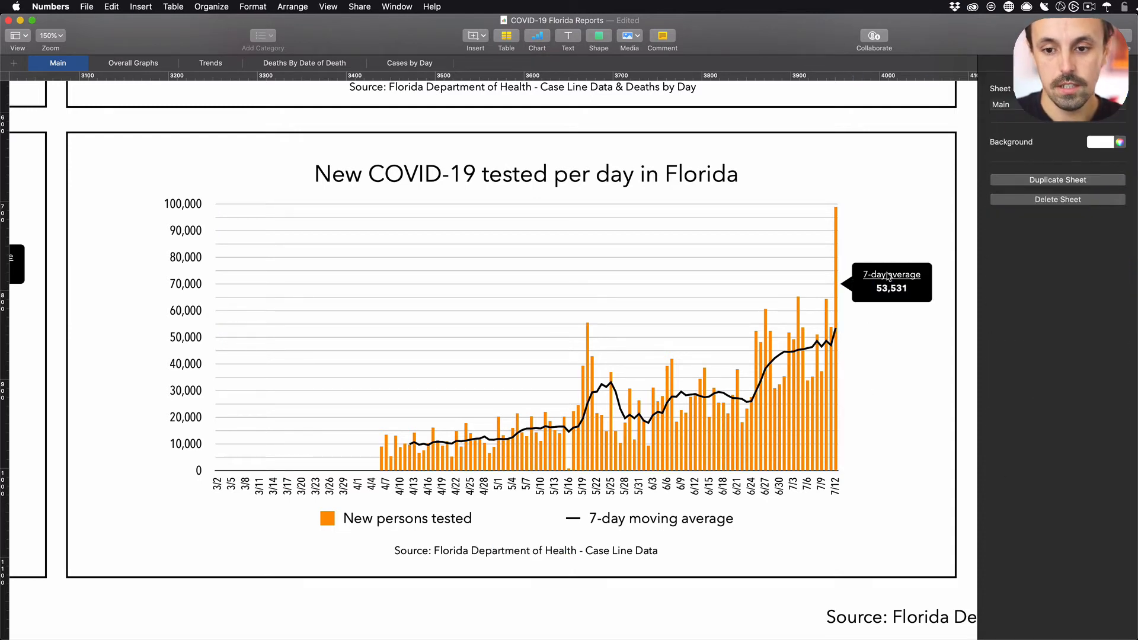
left_click(864, 299)
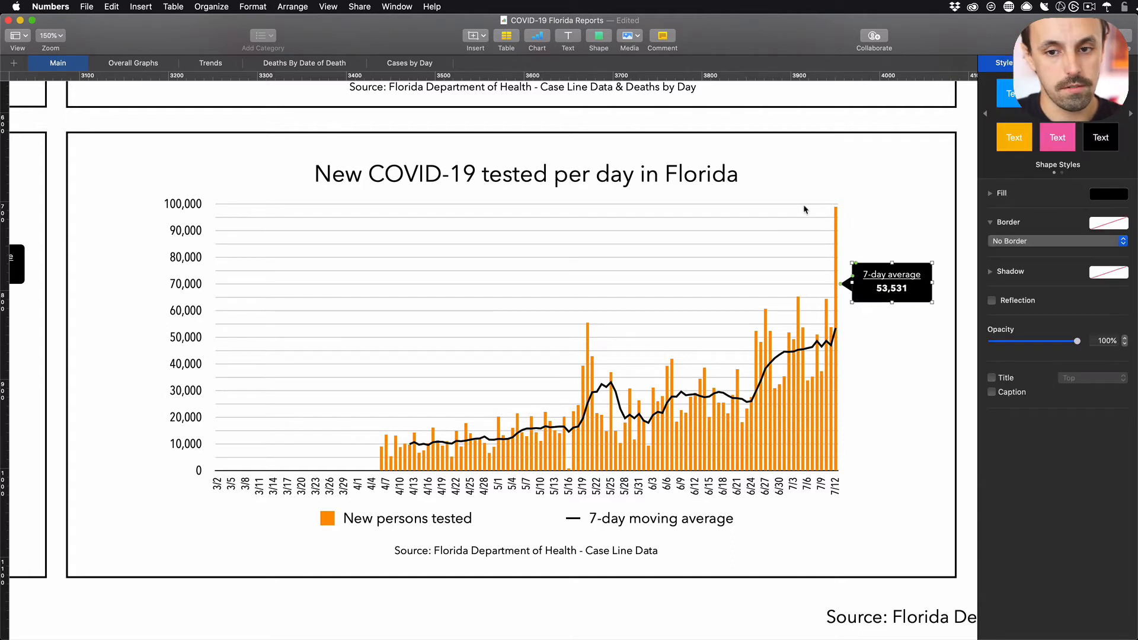
left_click_drag(864, 296, 867, 333)
left_click(862, 395)
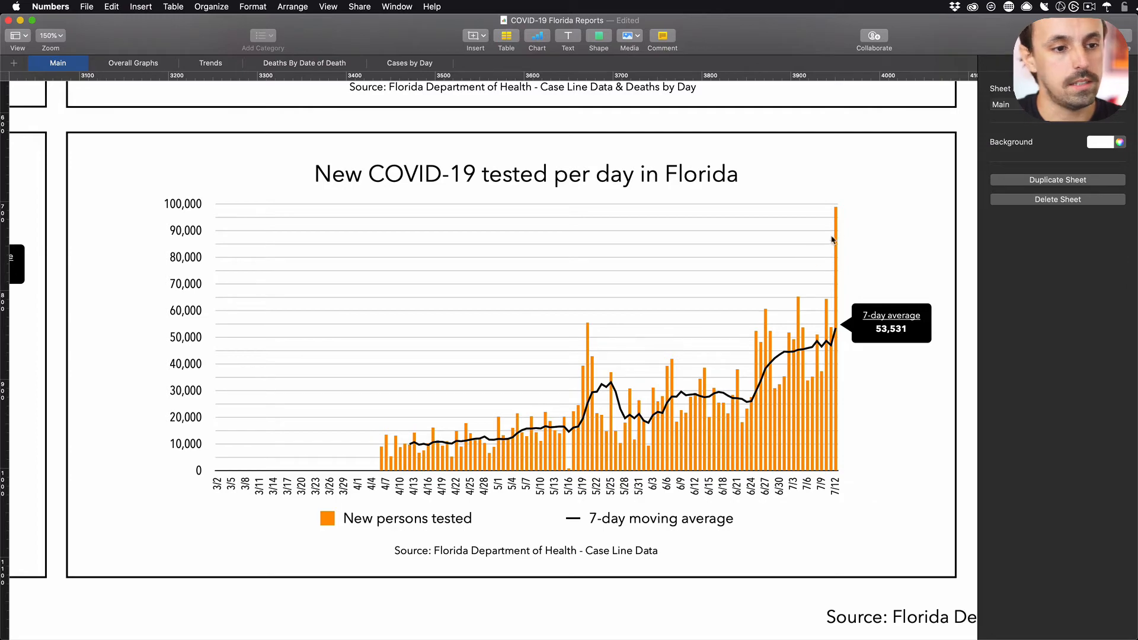
- Review the chart of COVID-19 positivity for new cases only and return to the state report in Chrome
scroll(718, 331, "right", 1)
scroll(717, 326, "right", 3)
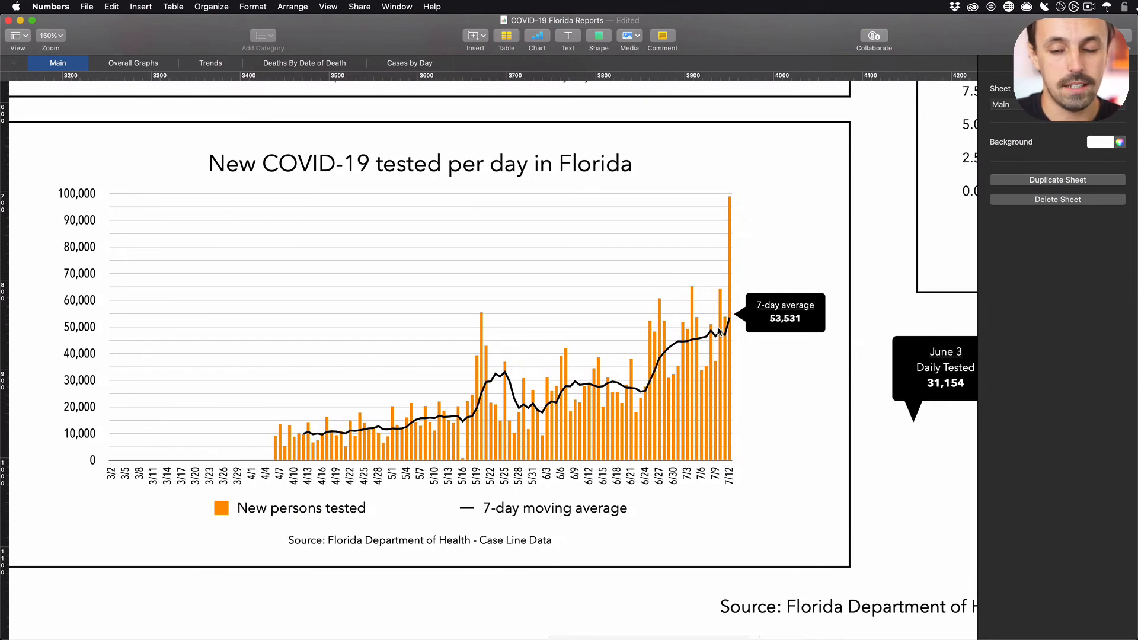
scroll(718, 331, "right", 10)
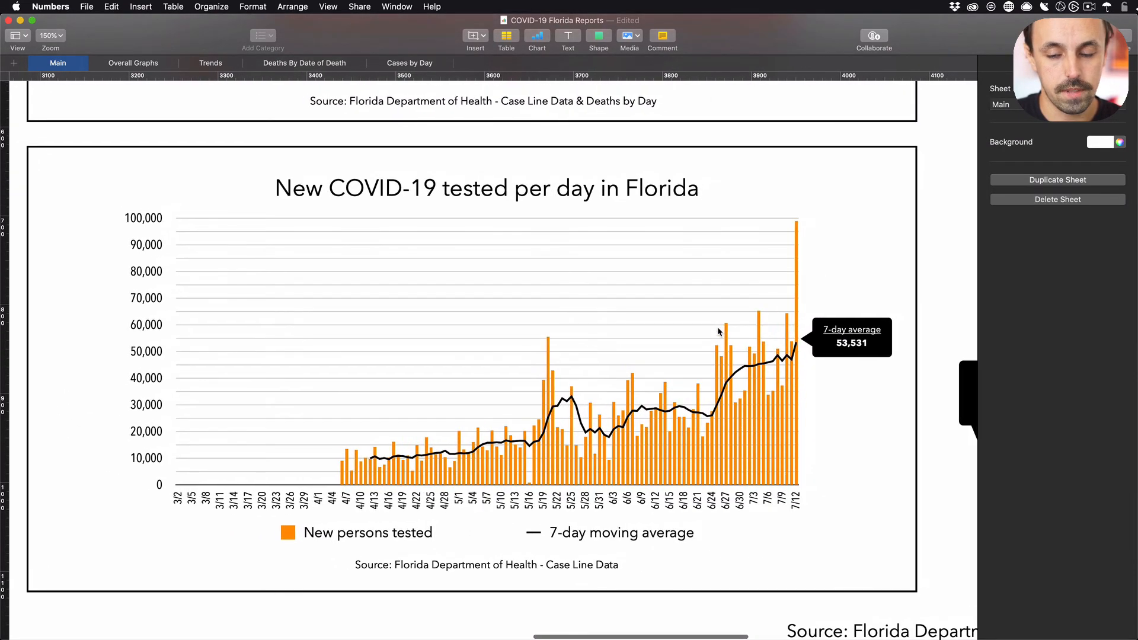
scroll(718, 326, "right", 15)
scroll(718, 326, "up", 5)
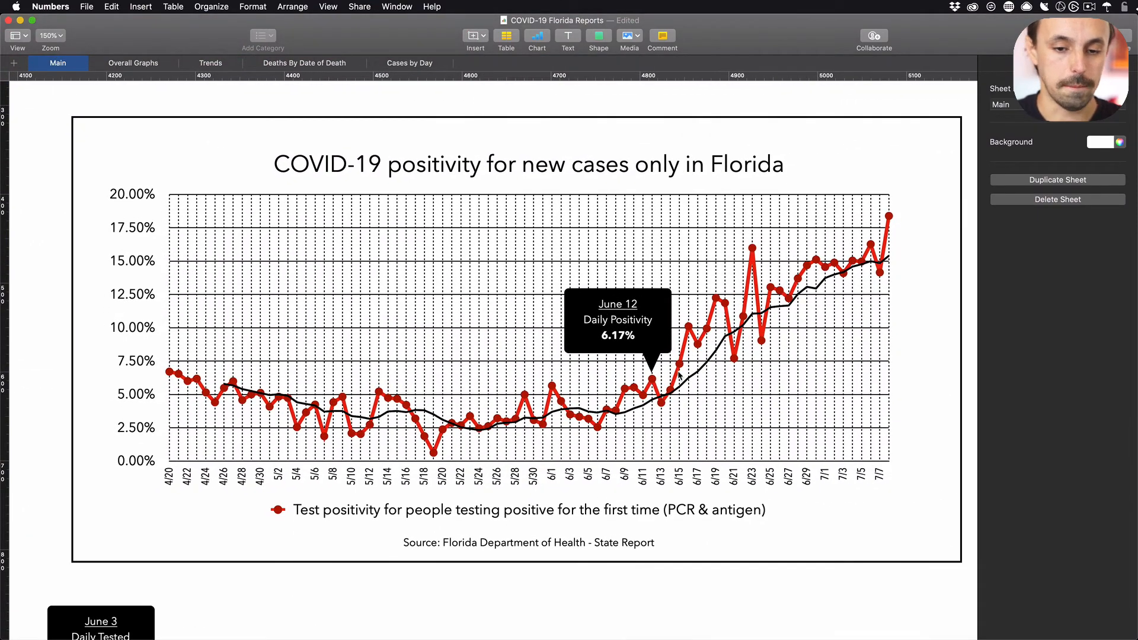
key("super+Tab")
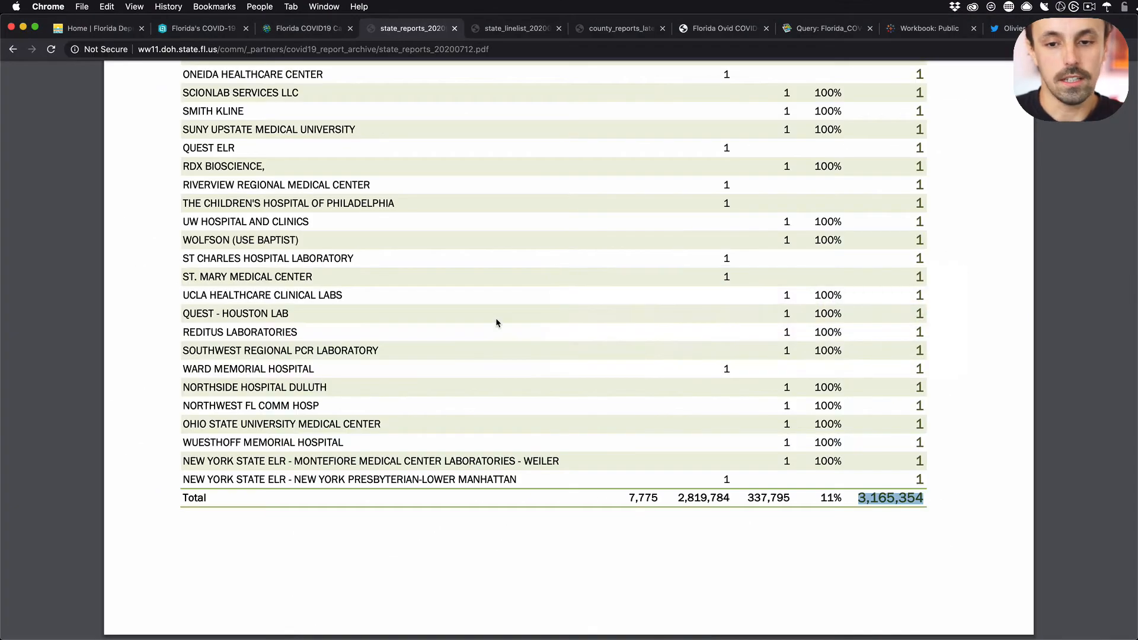
- Add the state report's 7/11 negatives and positives in Alfred, 123501 + 19480, and compare the sum with the 7/11 people-tested bar
key("Home")
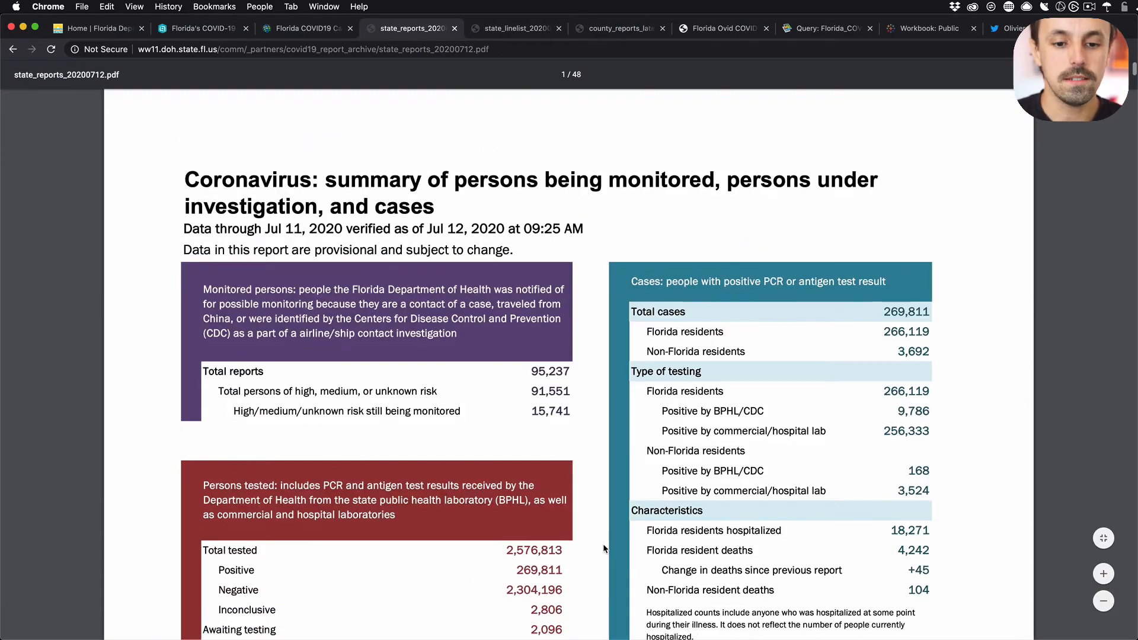
scroll(603, 546, "down", 9)
scroll(603, 546, "down", 15)
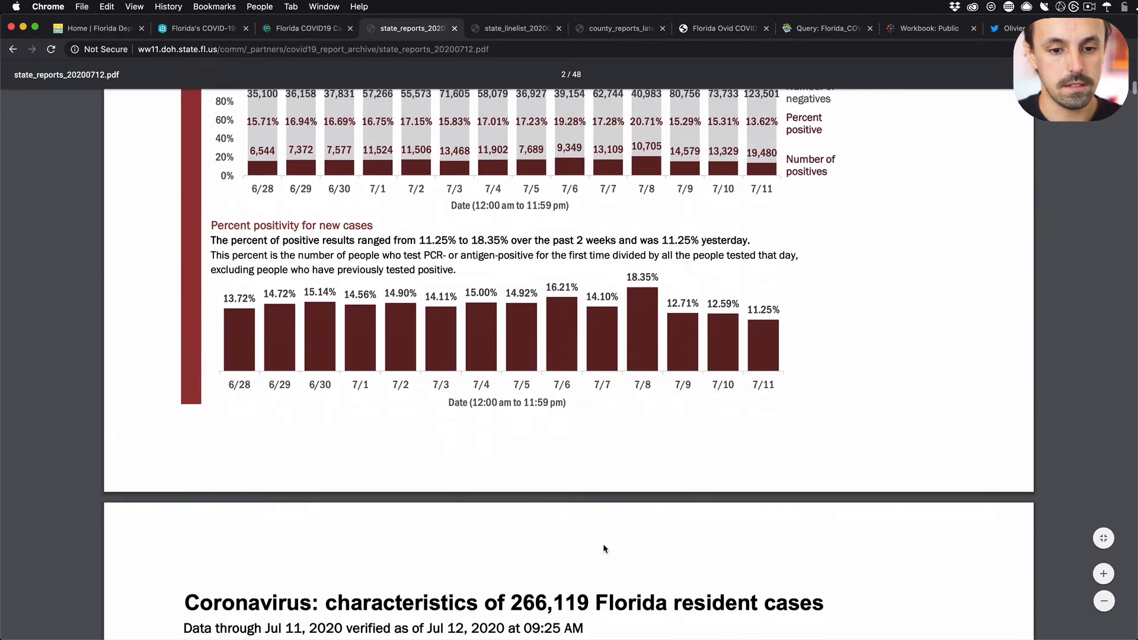
scroll(604, 549, "up", 2)
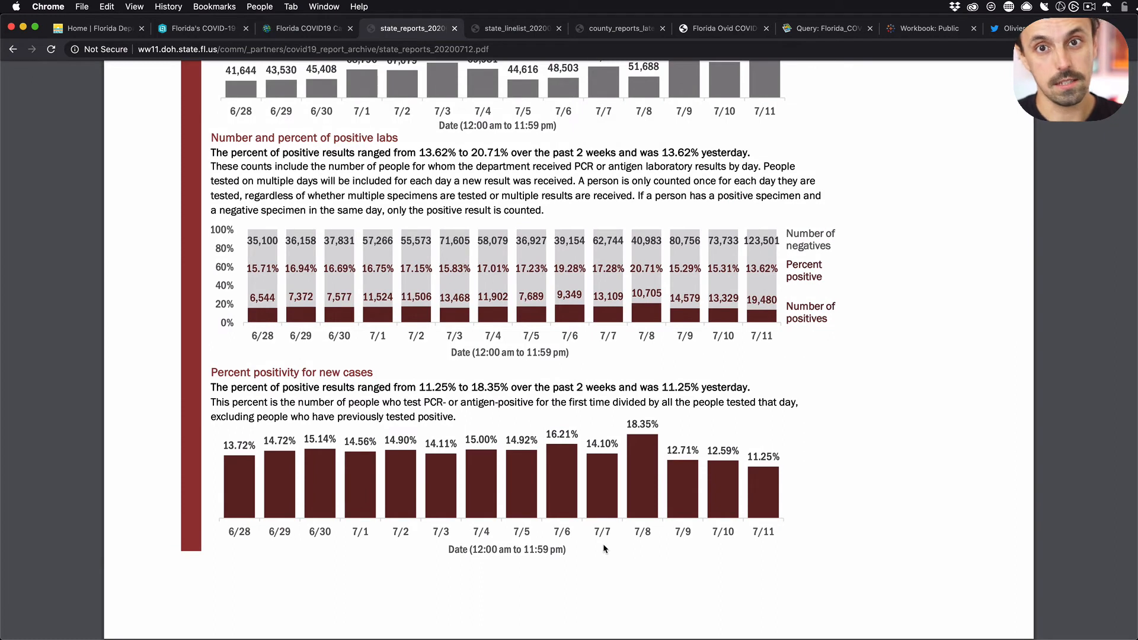
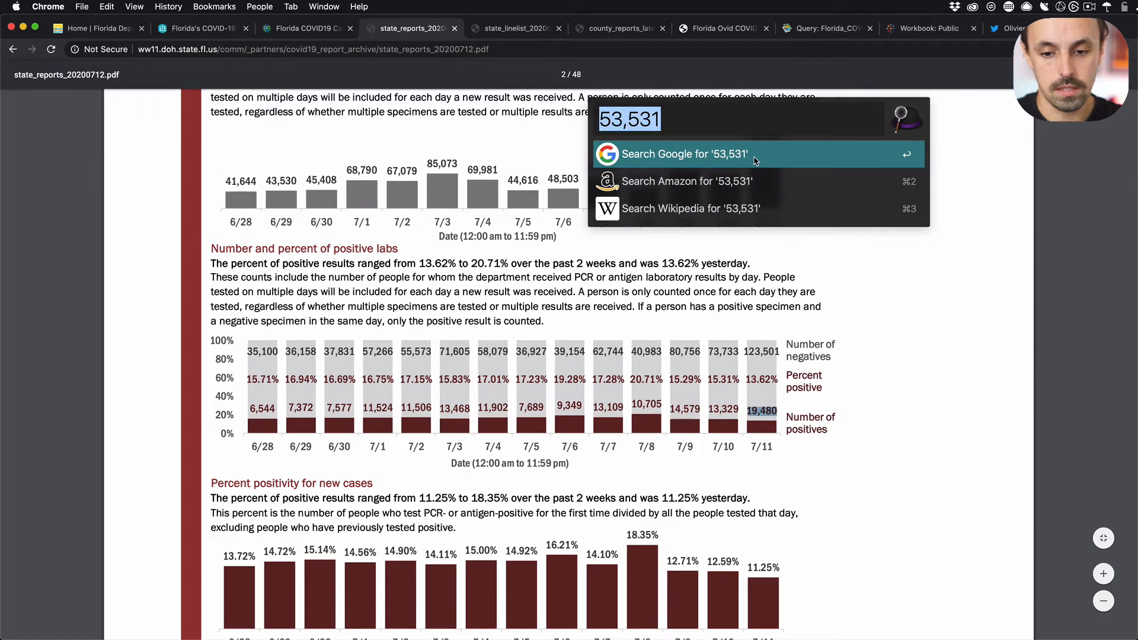
type("12")
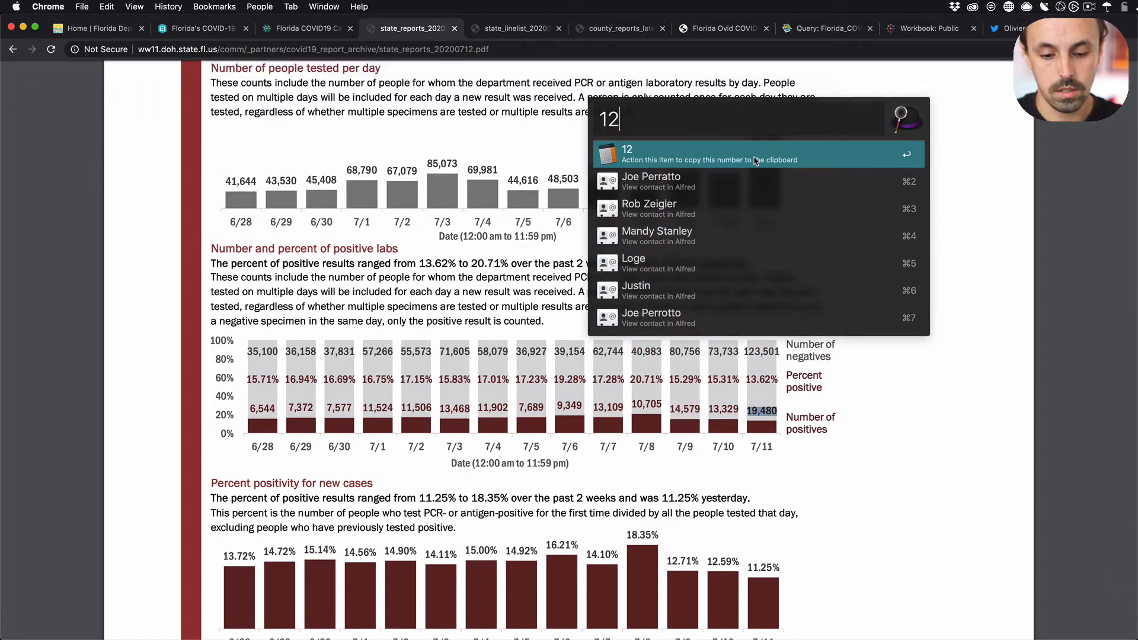
type("35")
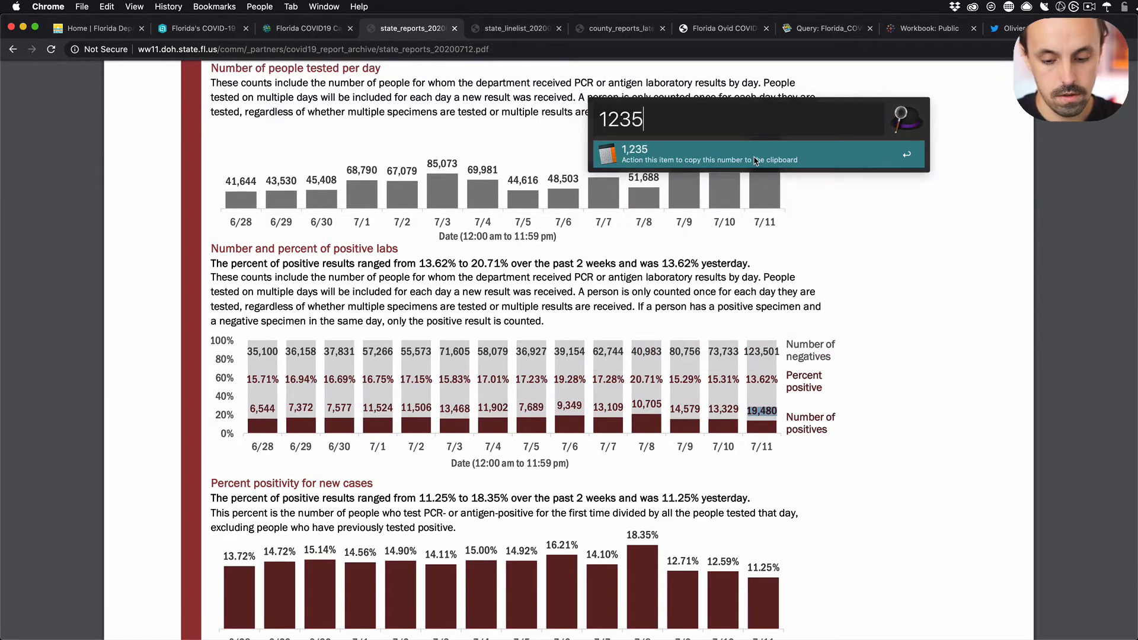
type("01 + 19")
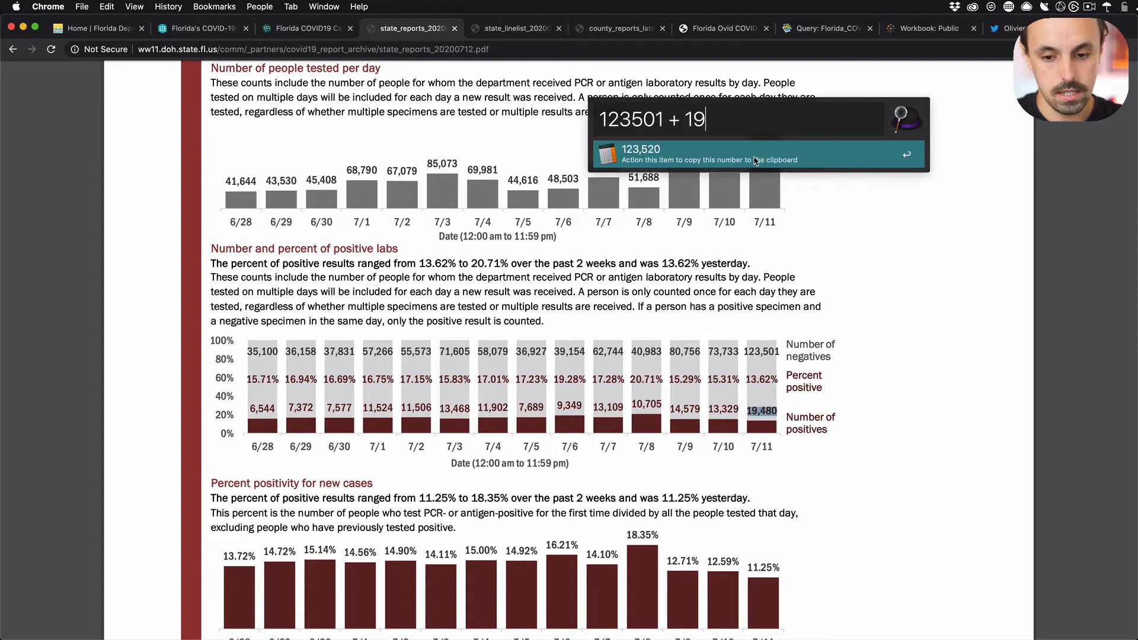
type("480")
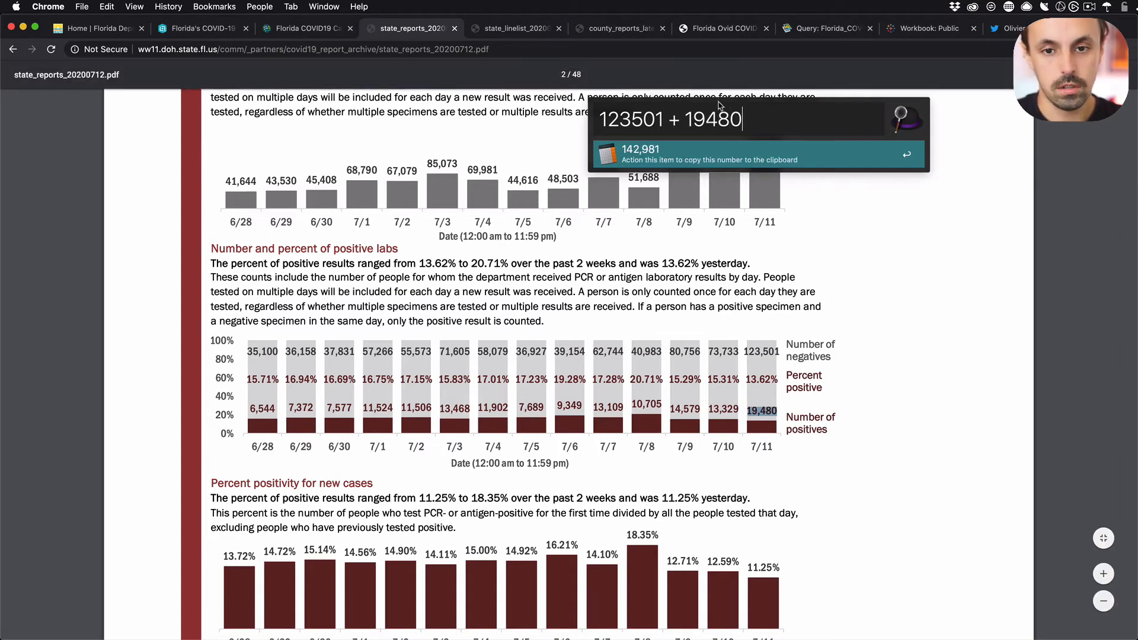
left_click_drag(720, 101, 724, 205)
key("Escape")
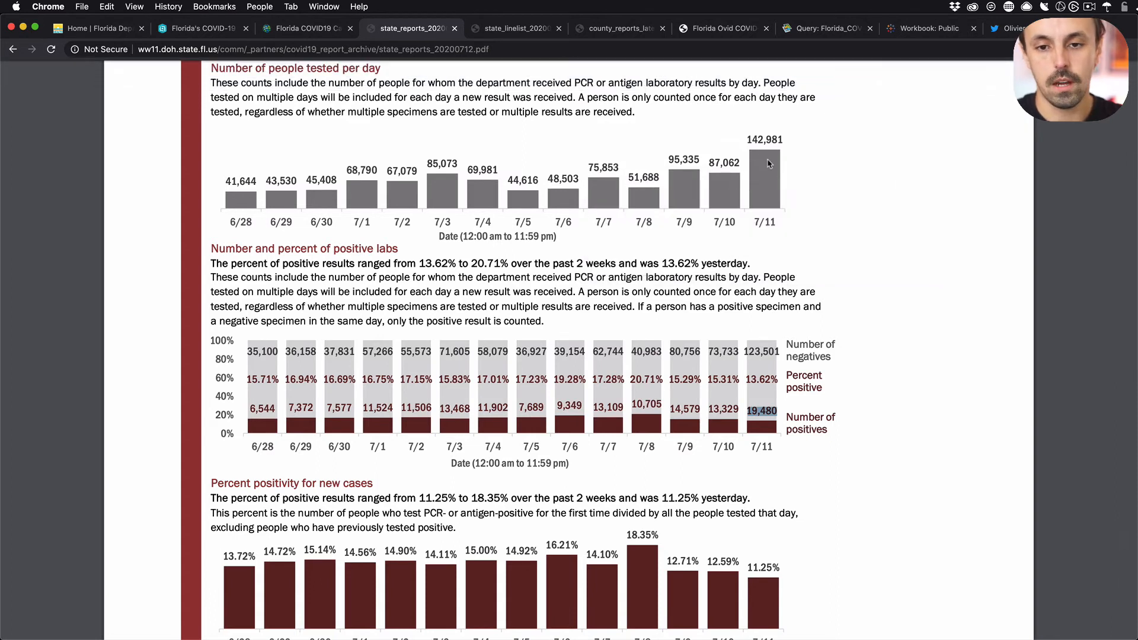
left_click_drag(748, 138, 770, 137)
left_click(777, 321)
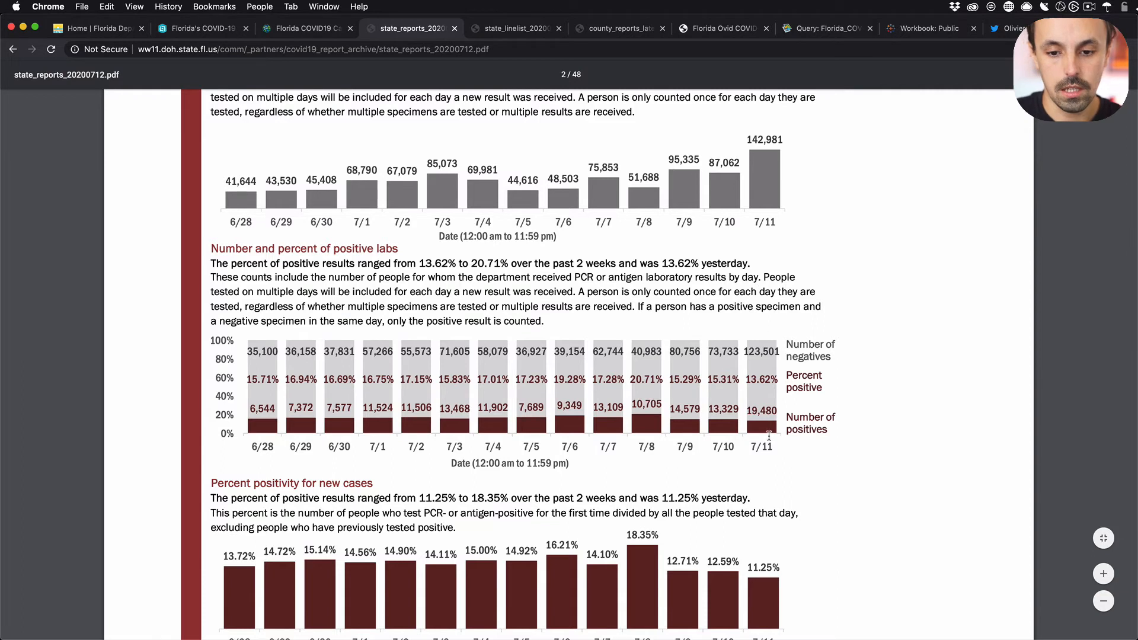
- Calculate the 7/11 percent positive in Alfred from the report's number of positives as 19480 / 142981 * 100
left_click_drag(747, 412, 775, 413)
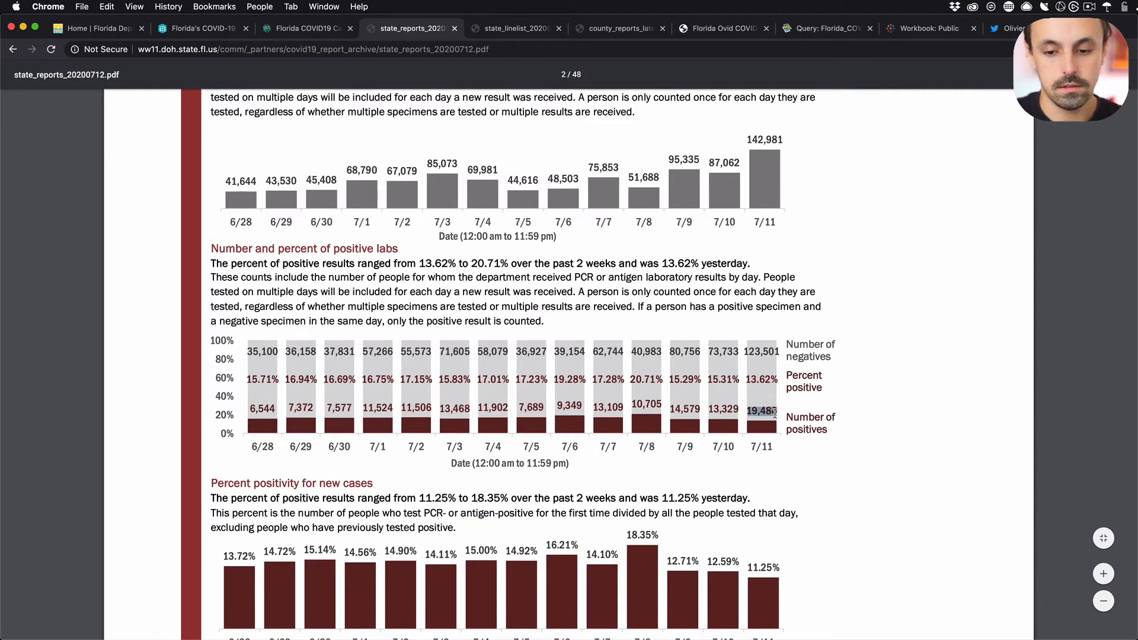
key("super+c")
key("super+space")
key("super+v")
key("Left")
key("Left")
key("Left")
key("BackSpace")
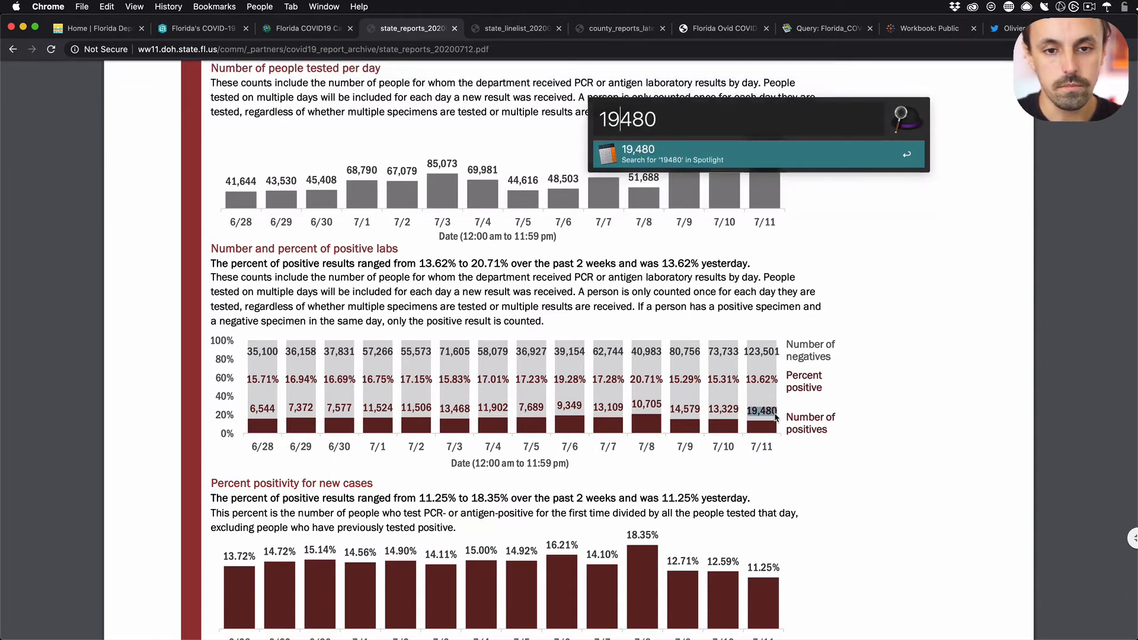
key("Right")
key("Right")
key("Right")
type("/")
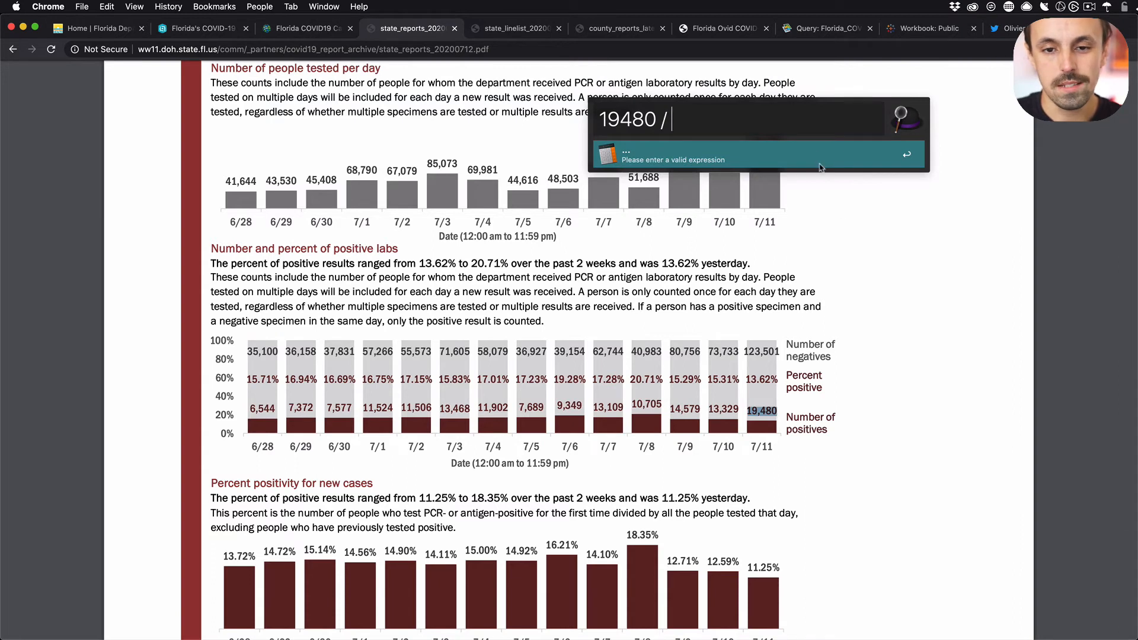
left_click_drag(775, 107, 809, 206)
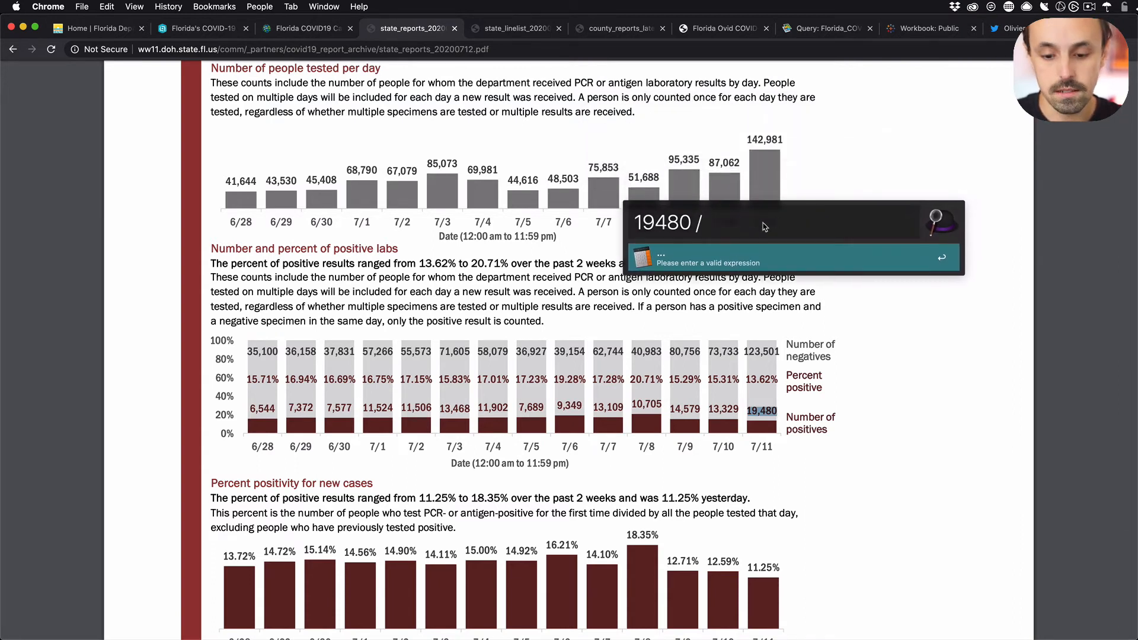
type("142")
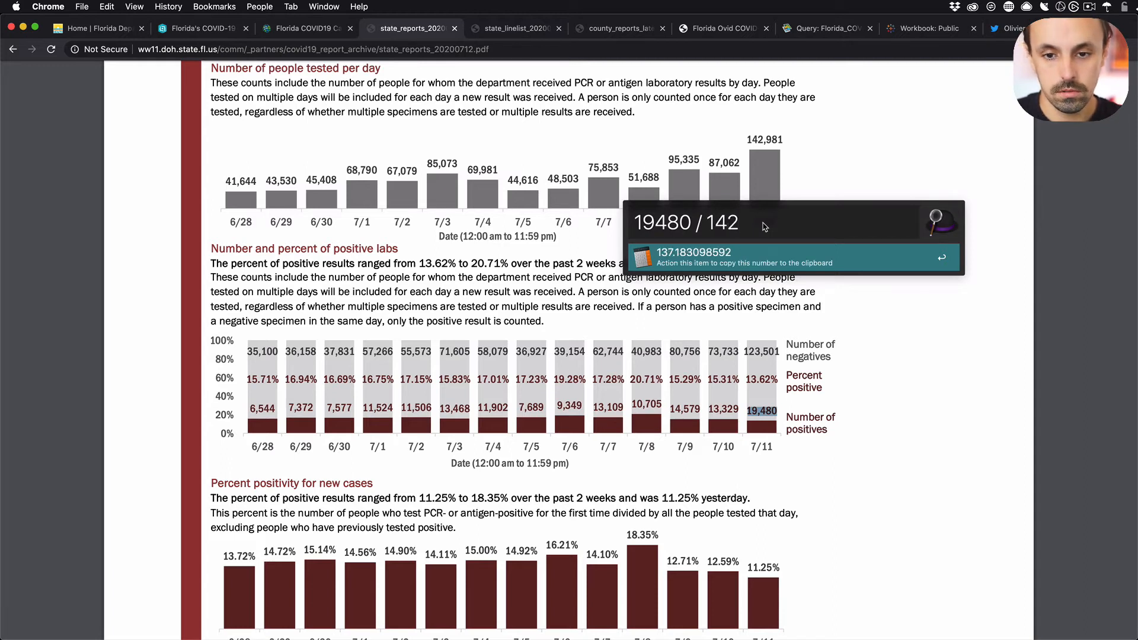
type("981")
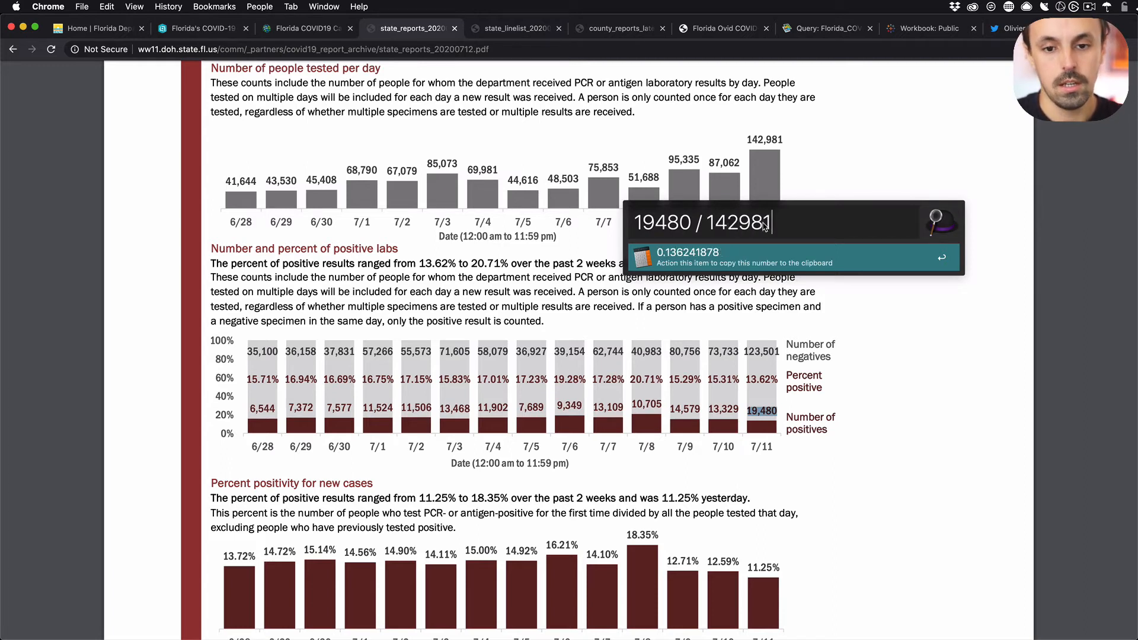
type(" * 100")
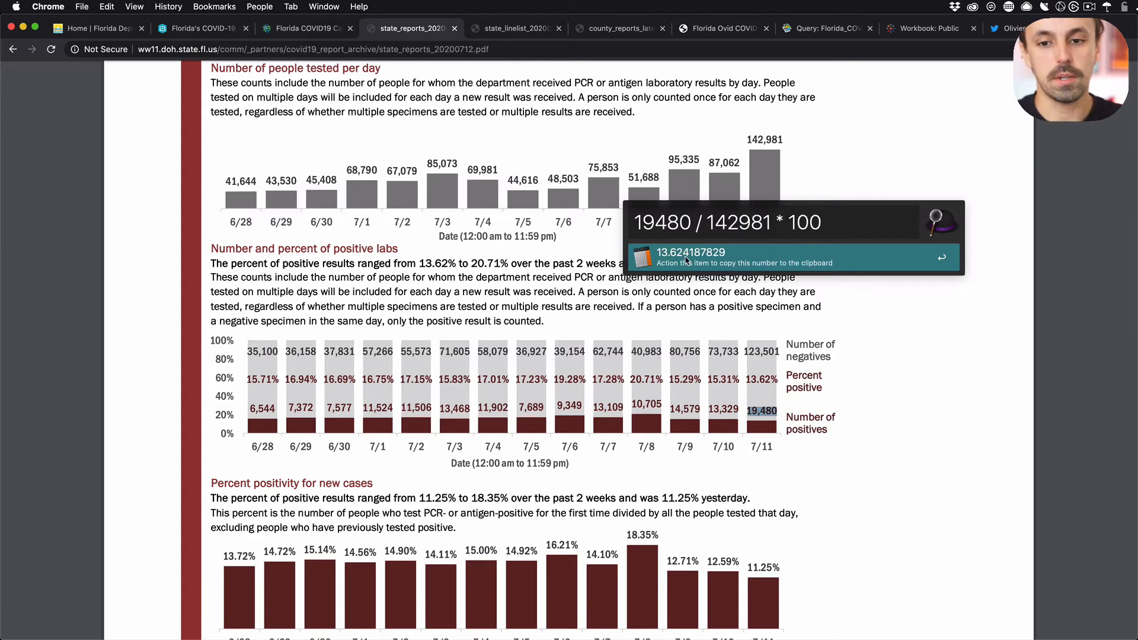
key("Escape")
- Switch to Numbers, inspect the positivity cells in the 7/11 and 7/12 rows, and check them against the state report in Chrome
key("super+Tab")
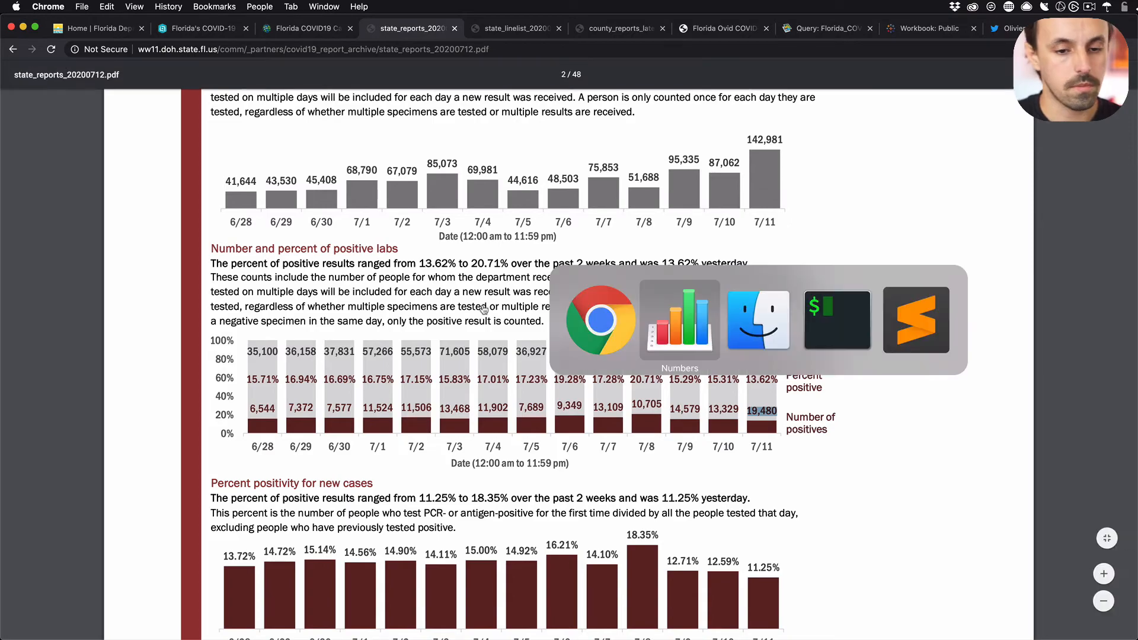
scroll(473, 369, "left", 20)
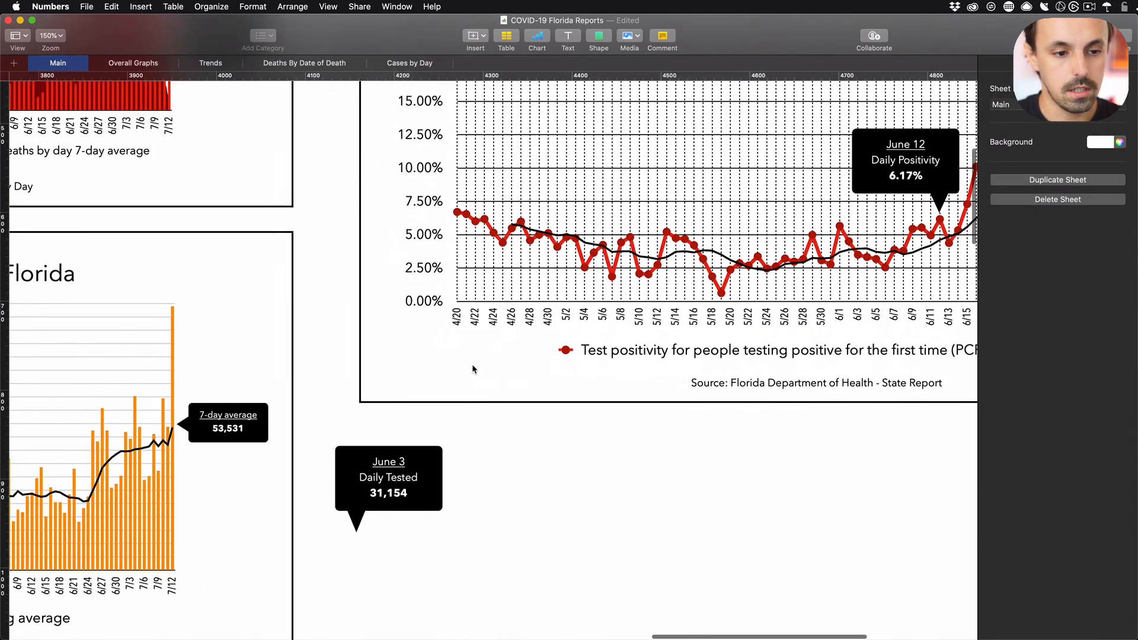
scroll(473, 368, "down", 15)
scroll(474, 368, "right", 6)
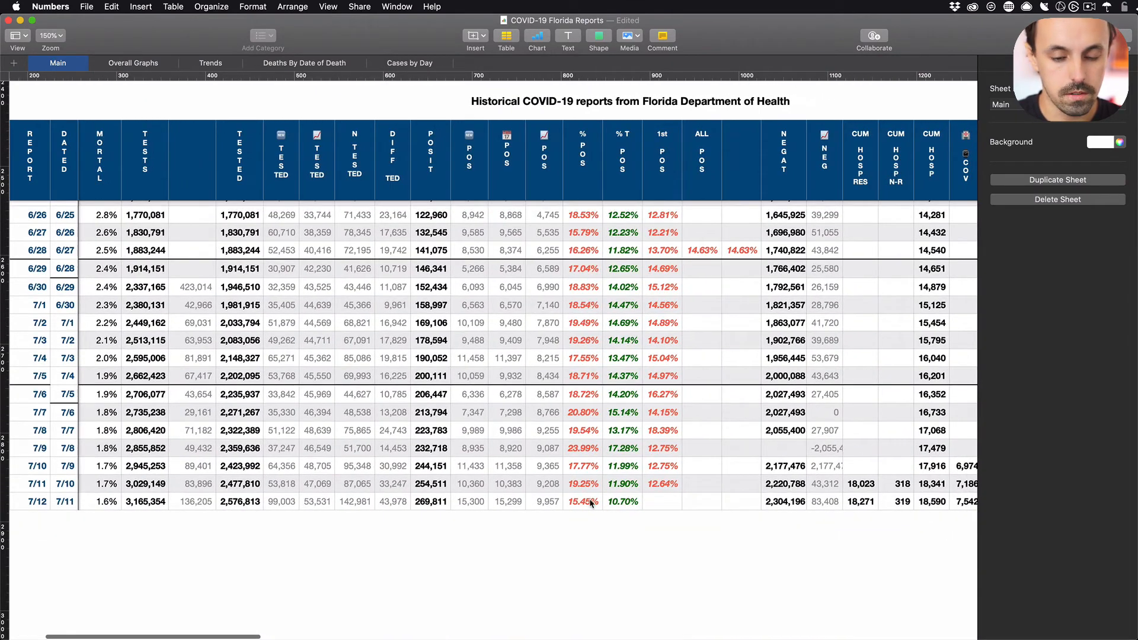
left_click(628, 504)
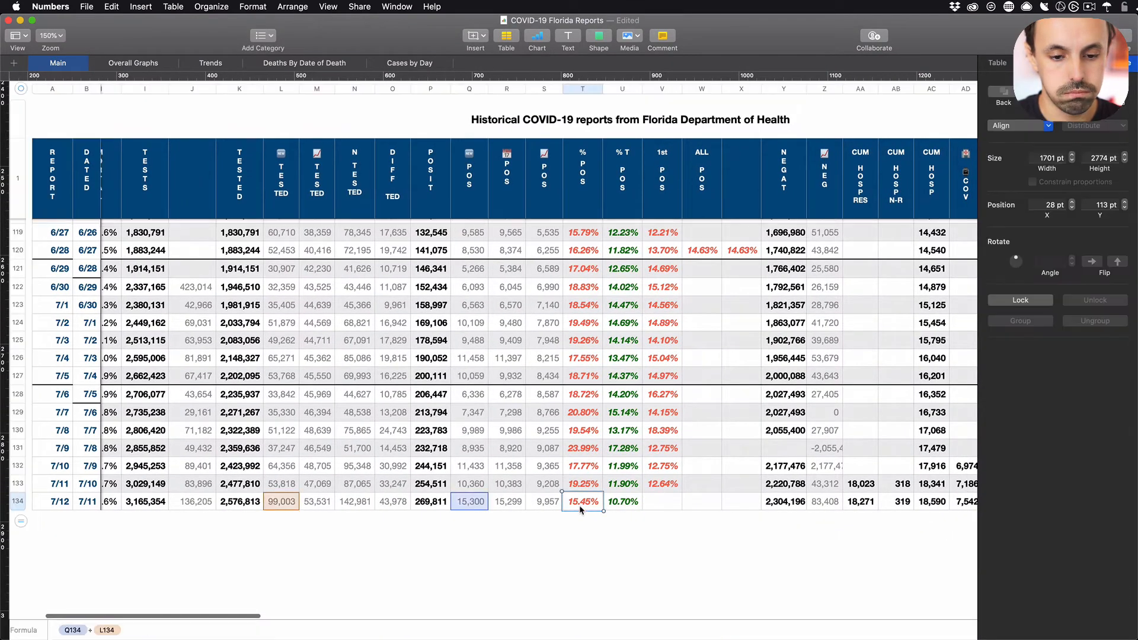
left_click(656, 485)
left_click(659, 502)
left_click(658, 486)
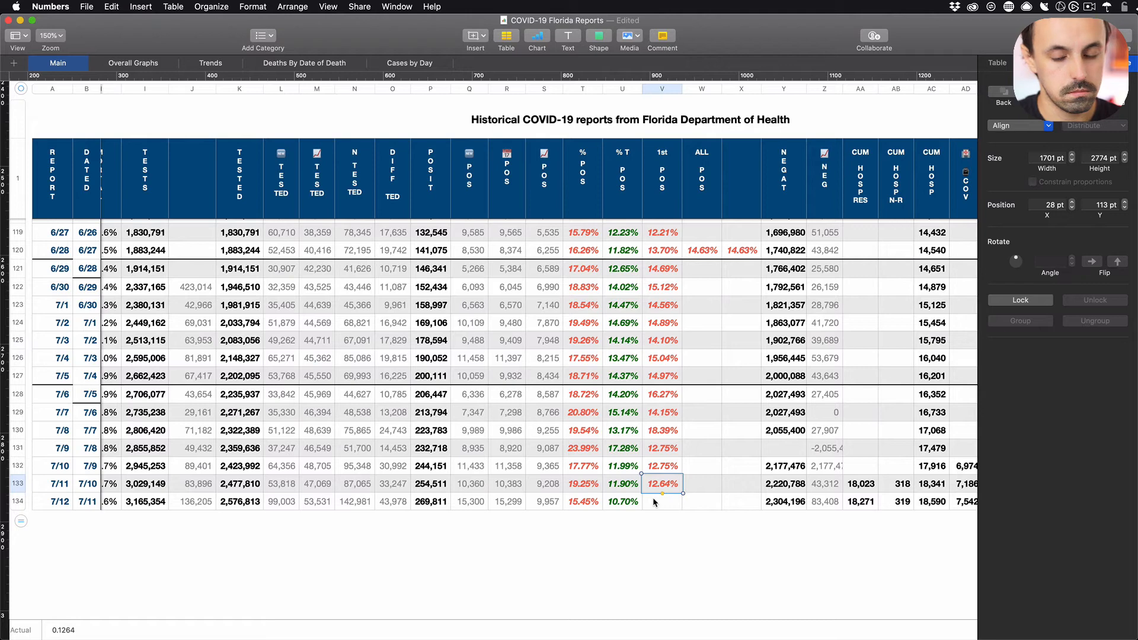
left_click(654, 502)
left_click(620, 506)
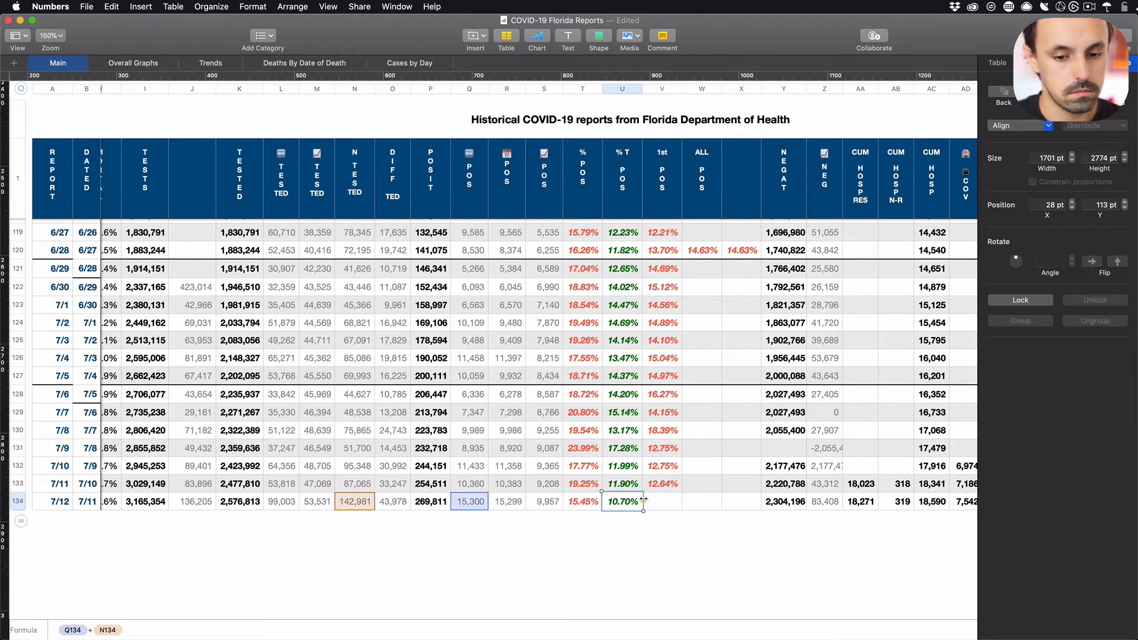
key("super+Tab")
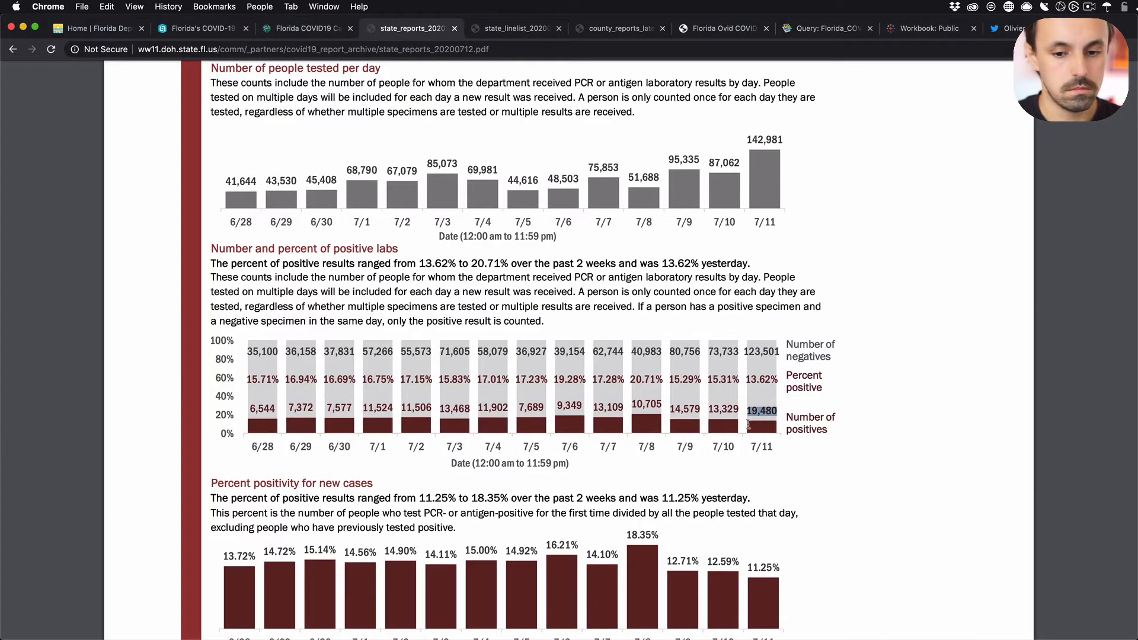
key("super+Tab")
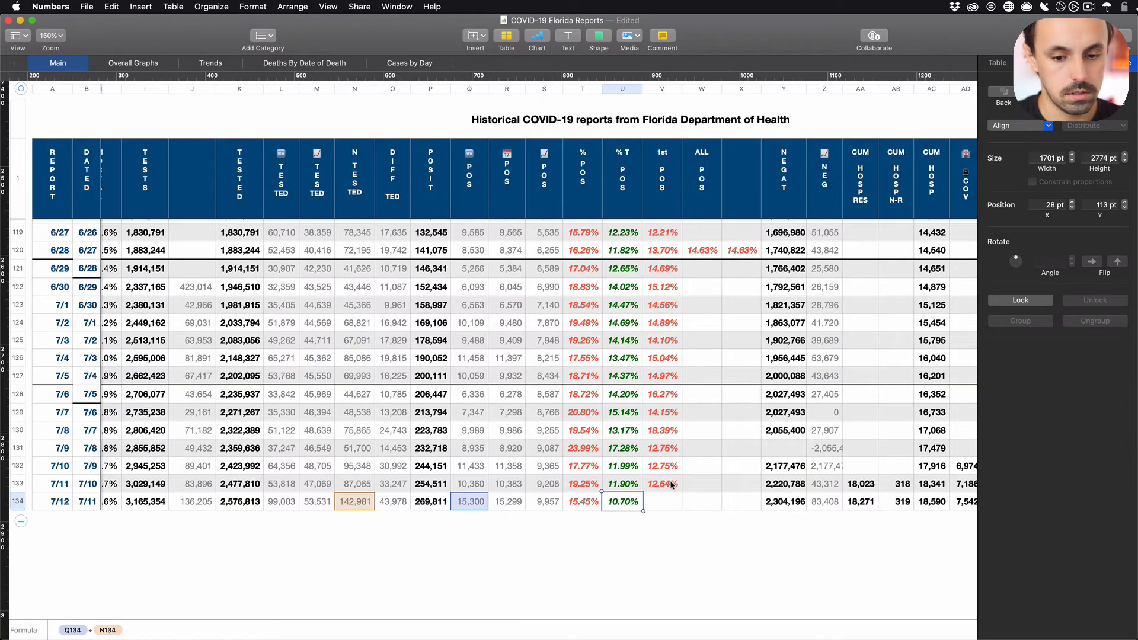
- Clear the 1st POS percentages from the 7/10 and 7/11 report rows
left_click(672, 485)
key("BackSpace")
left_click(665, 469)
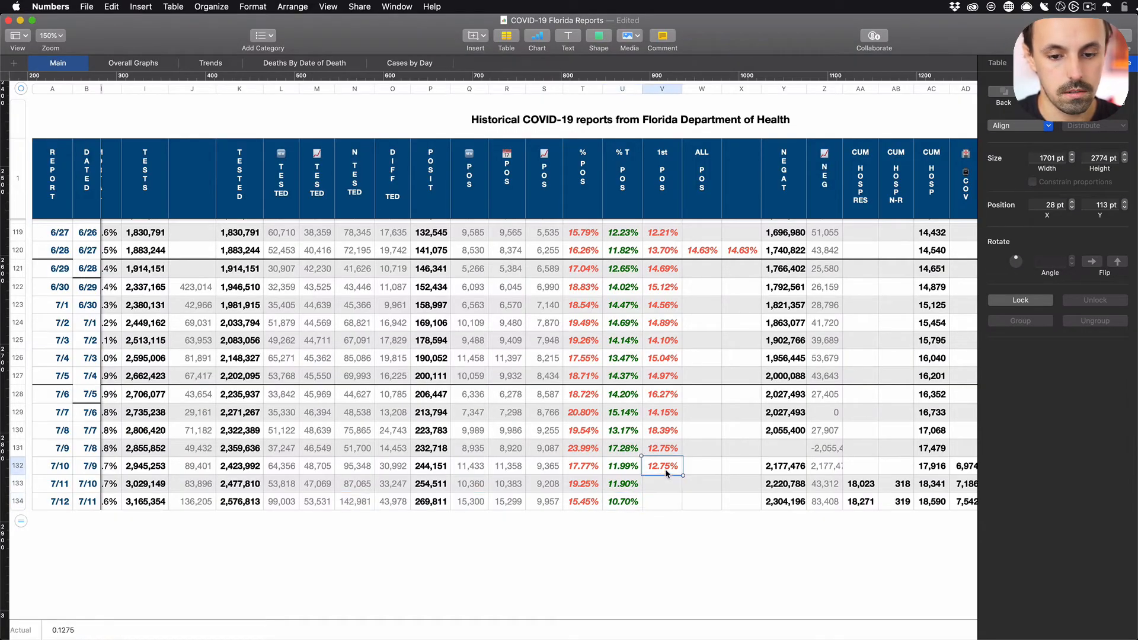
left_click(666, 483)
- Inspect the 7/11 and 7/12 positivity formulas and compare the 7/12 row's new positives with the state report's 7/11 number of positives
key("super+Tab")
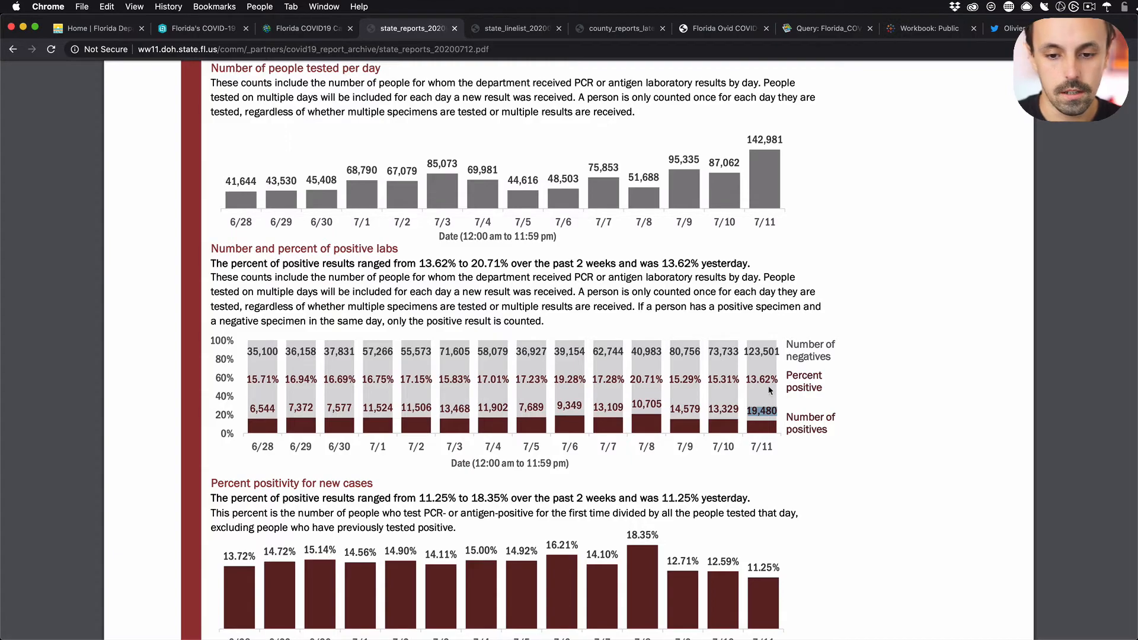
key("super+Tab")
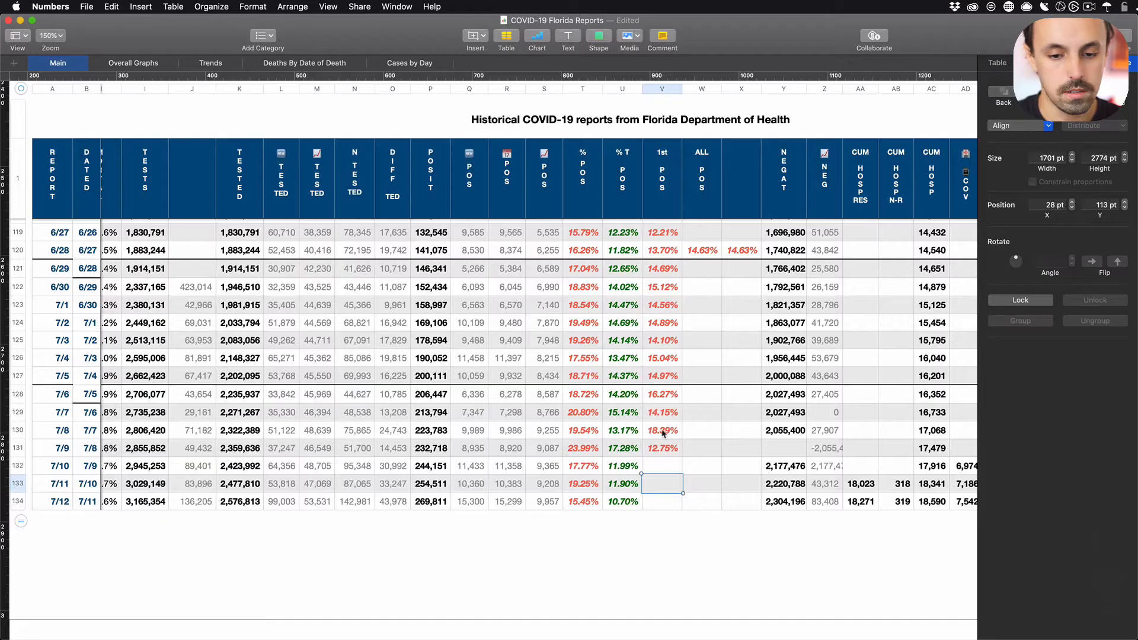
left_click(620, 487)
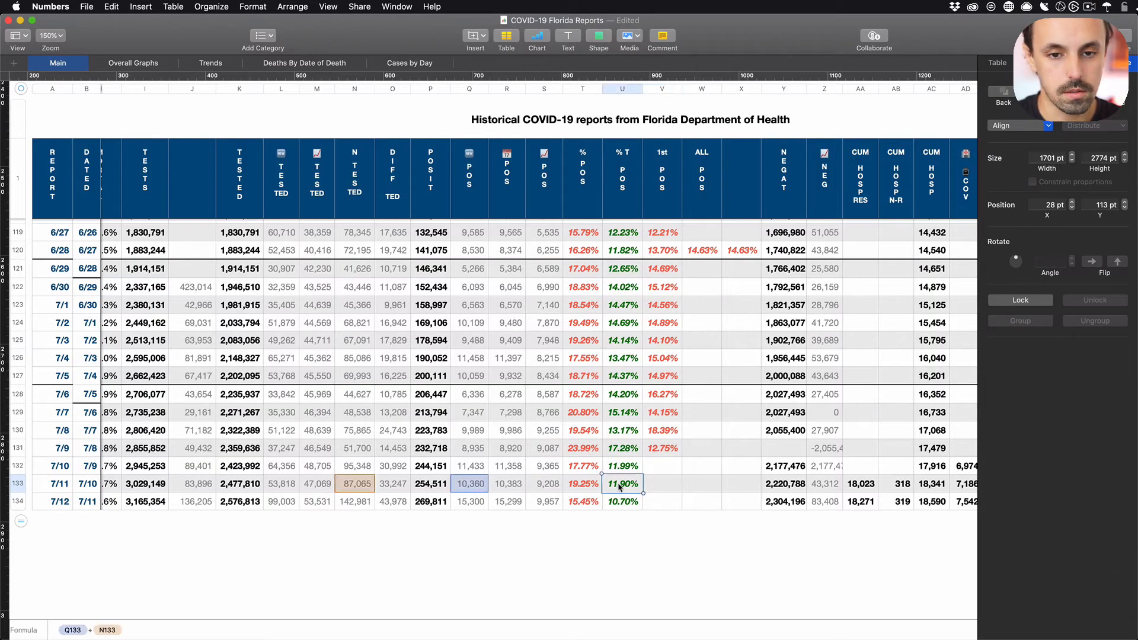
left_click(585, 486)
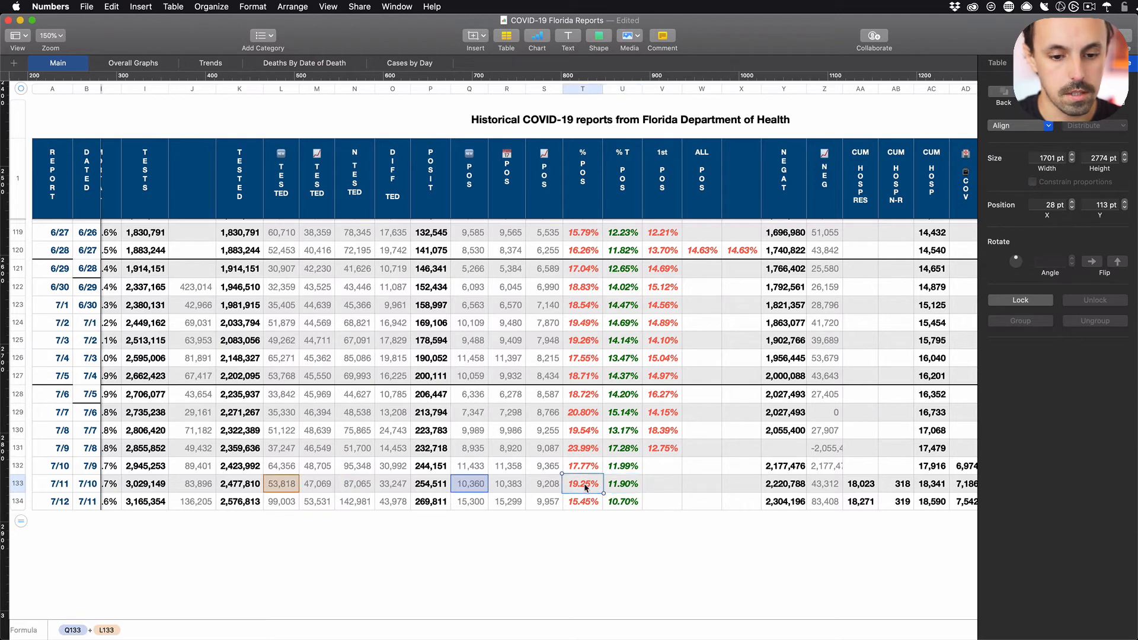
left_click(585, 504)
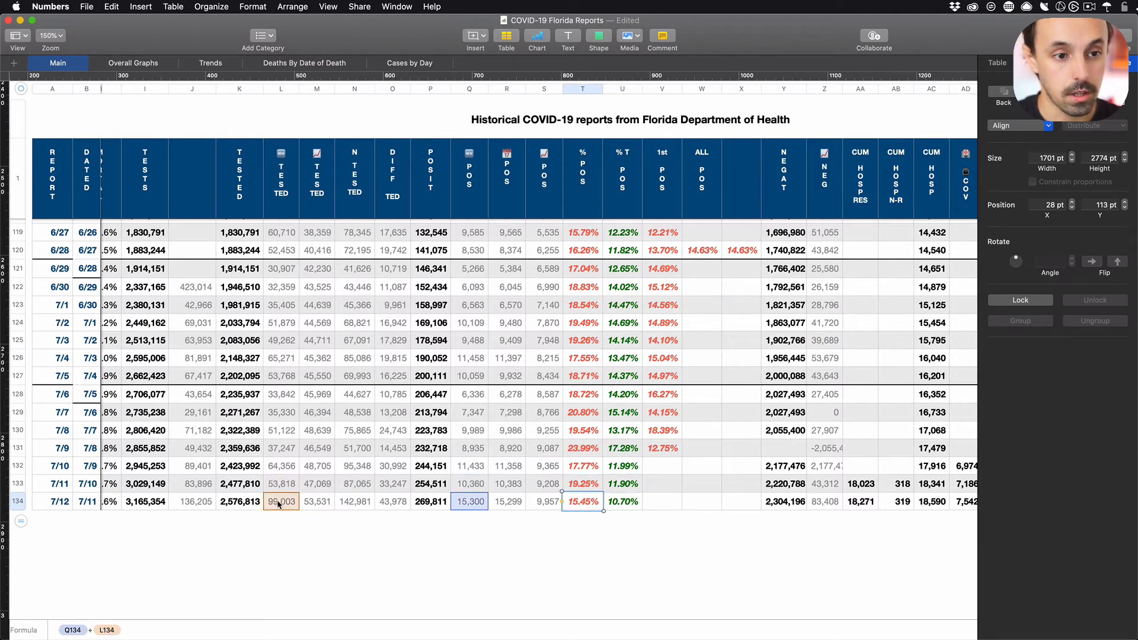
left_click(471, 503)
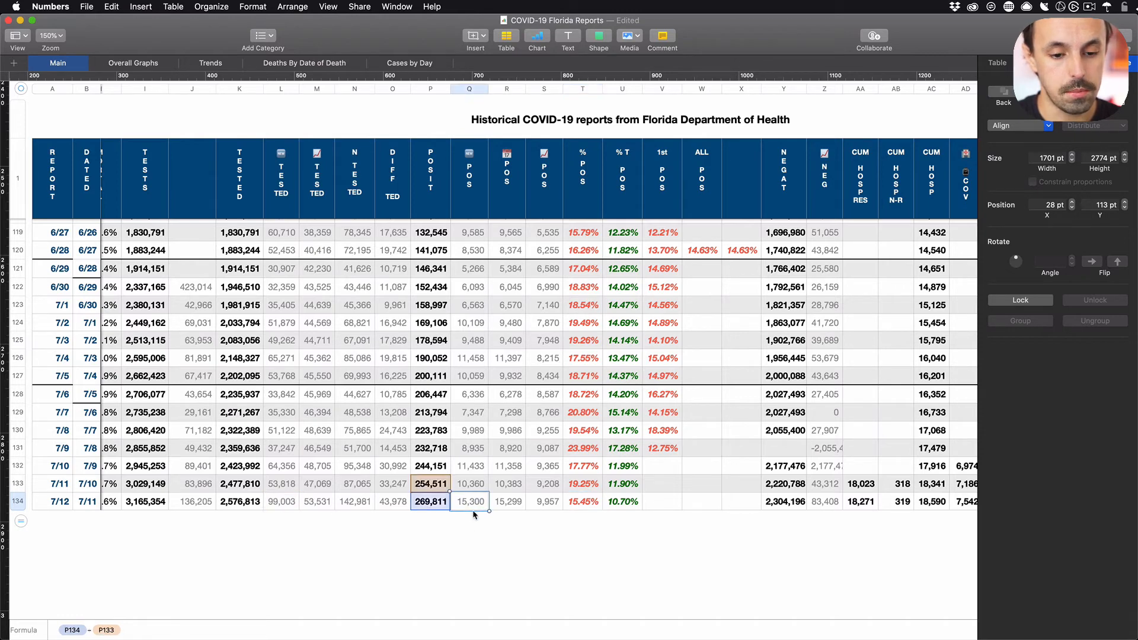
key("super+Tab")
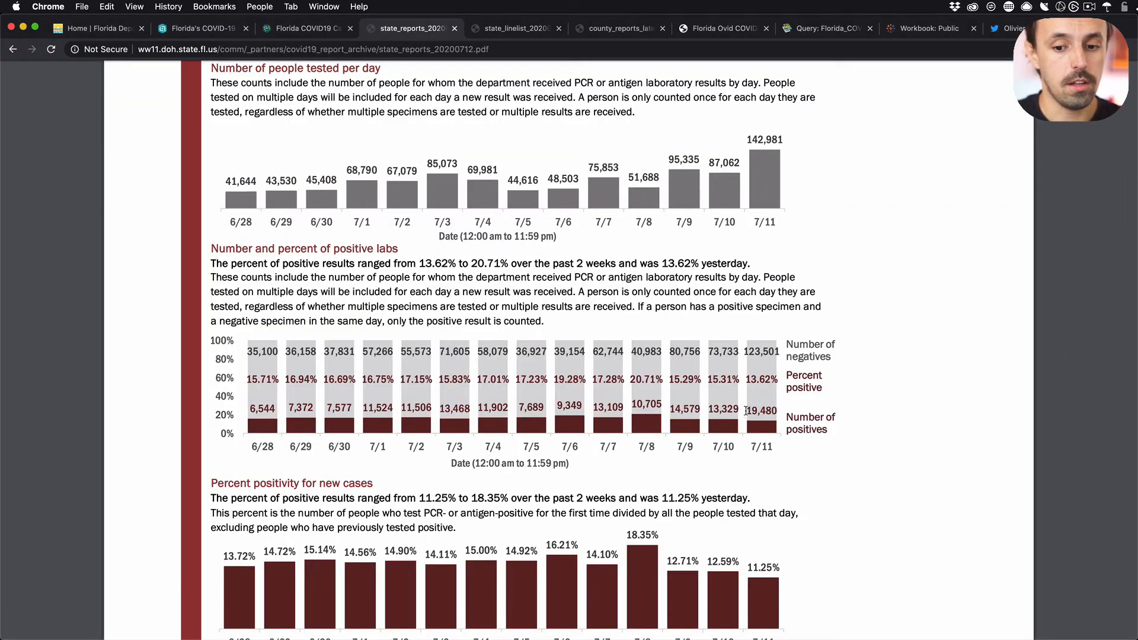
left_click_drag(746, 411, 778, 414)
key("super+Tab")
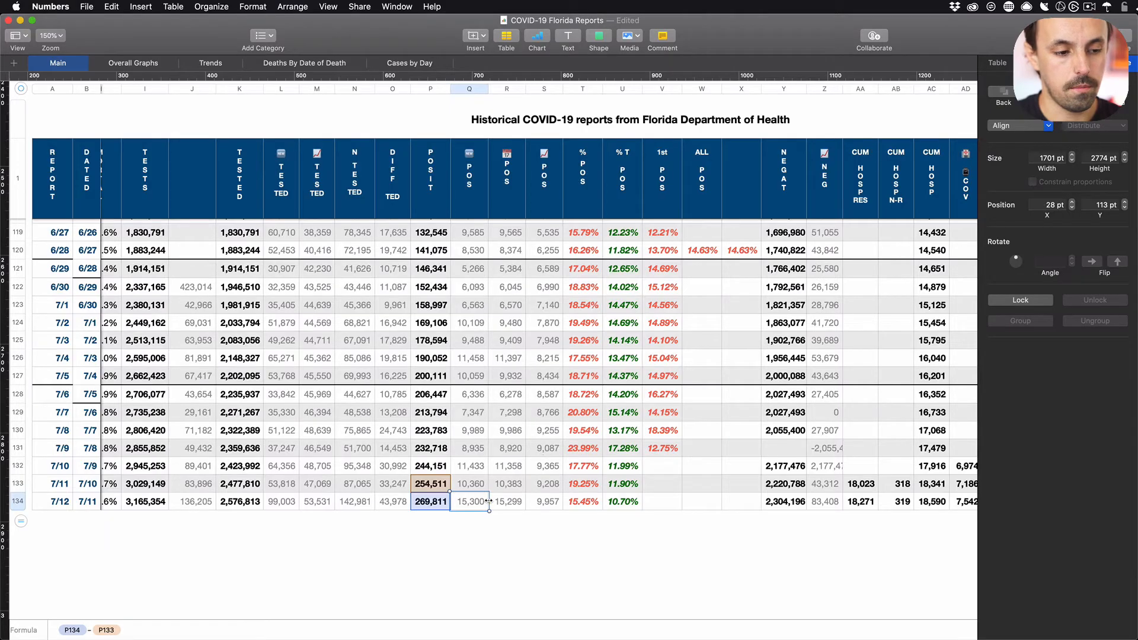
key("super+Tab")
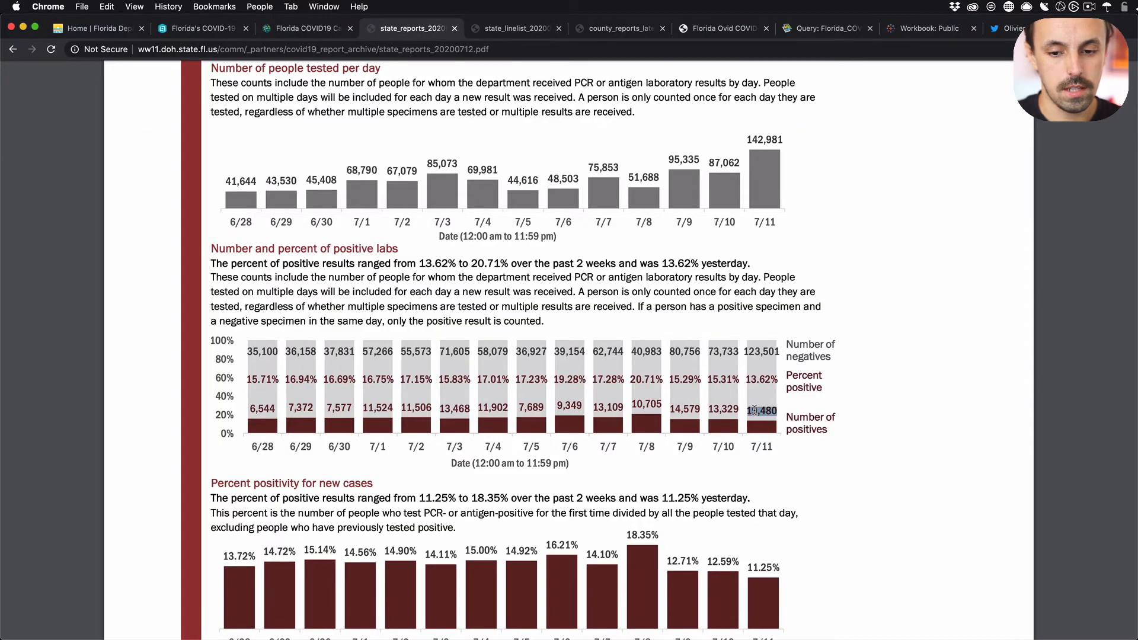
- Compare the 7/12 row's new positives in Numbers with the 7/11 number of positives in Chrome's state report again
key("super+Tab")
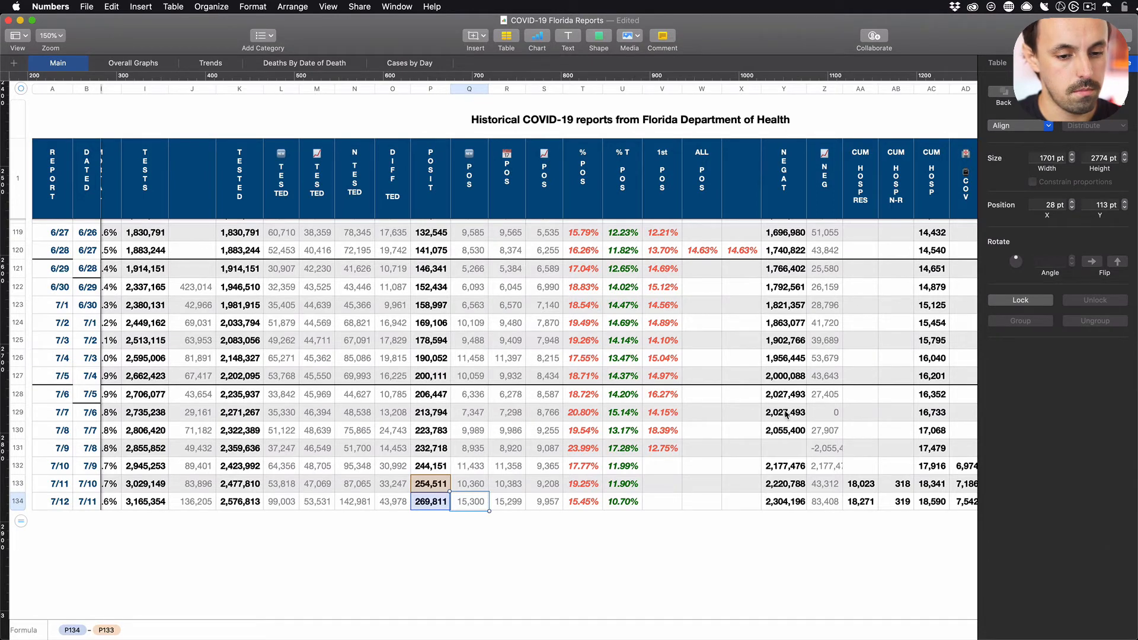
key("super+Tab")
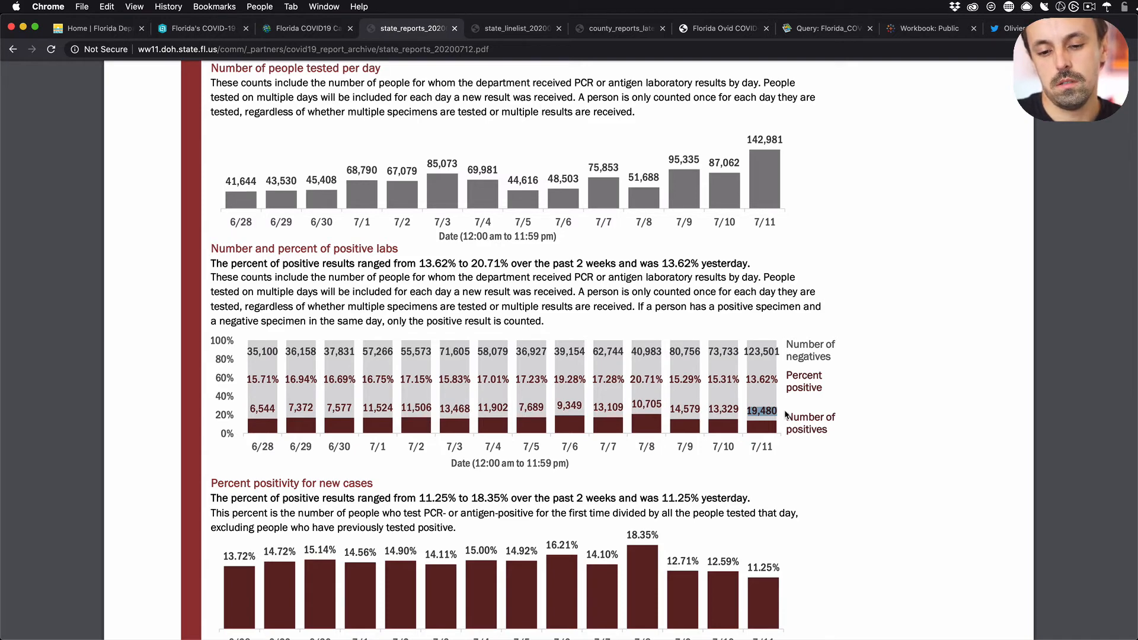
key("super+Tab")
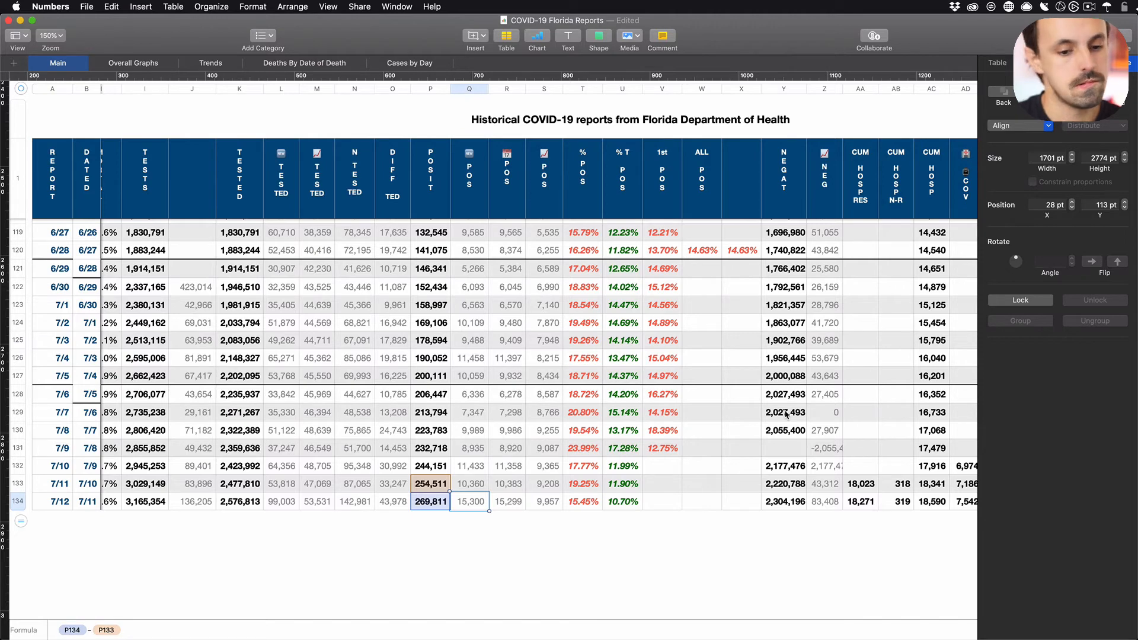
key("super+Tab")
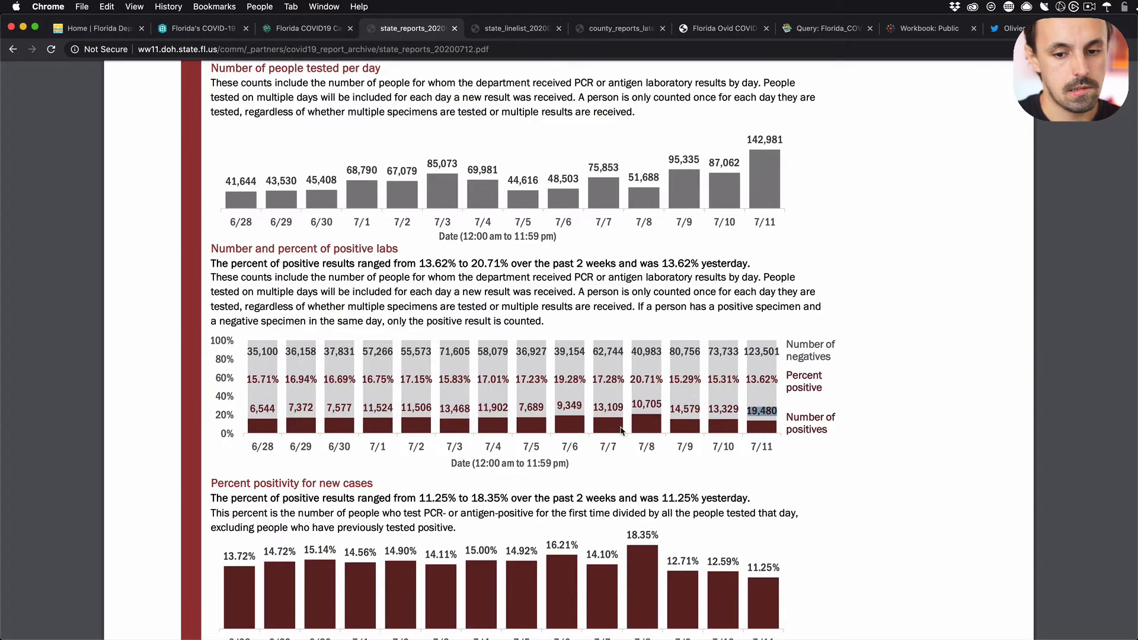
- Copy the 7/12 state report's address and open state_reports_20200711.pdf in a new browser tab by changing the date
left_click(452, 52)
key("super+c")
key("super+t")
key("super+v")
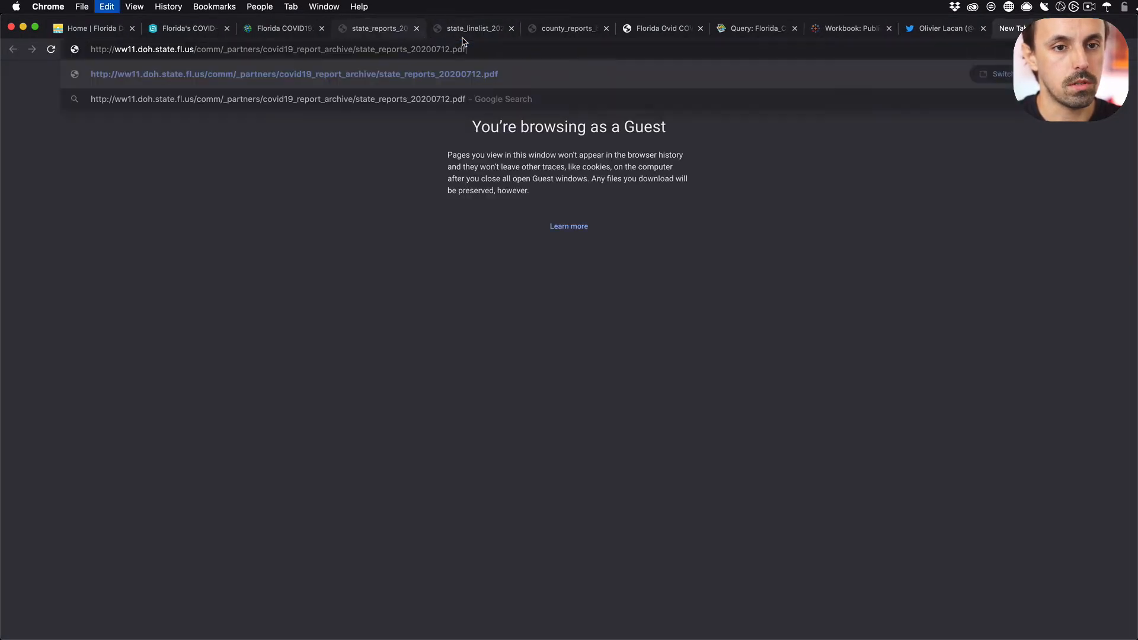
key("BackSpace")
type("1")
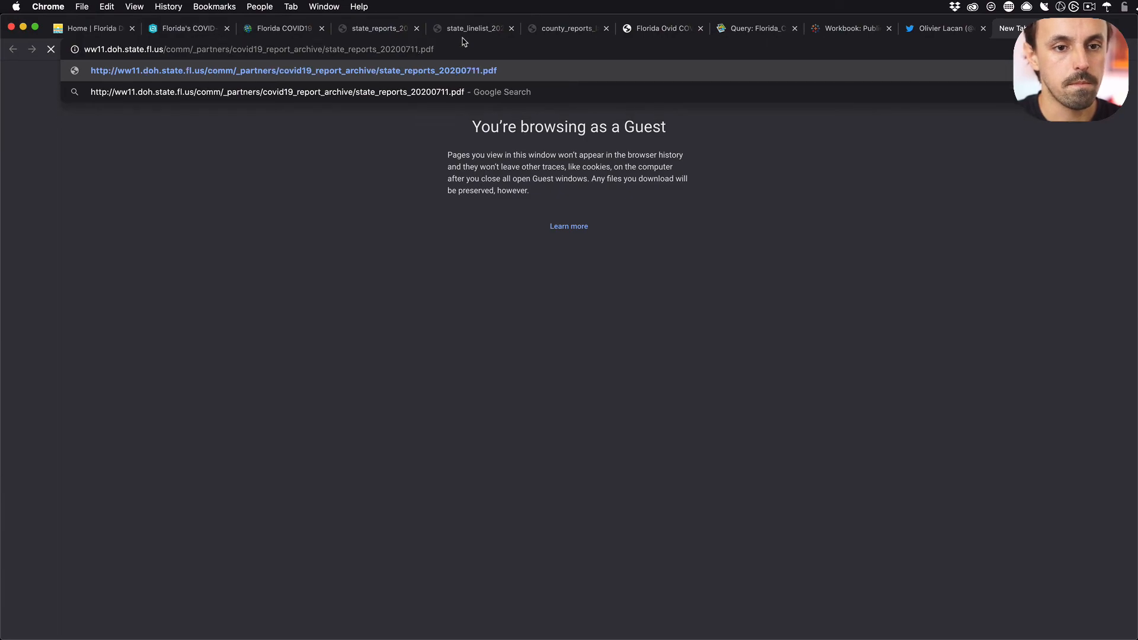
key("Return")
- Find the 7/10 number of positives and its antigen note in the report, and compare it with the 7/11 row's positives in Numbers
scroll(555, 343, "down", 15)
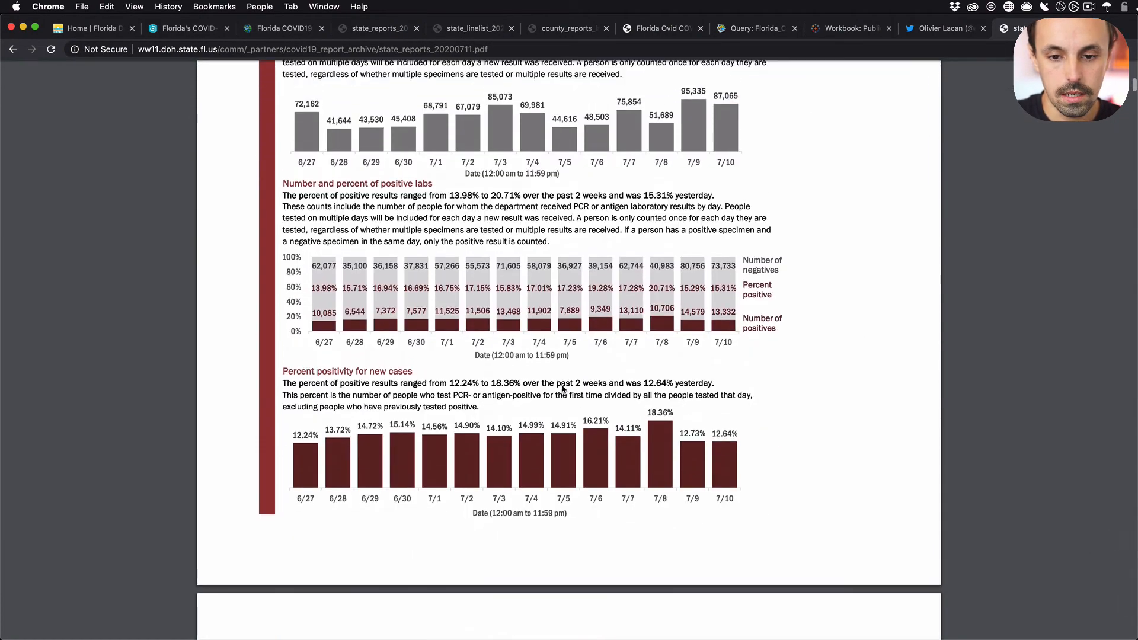
scroll(563, 388, "up", 3)
left_click_drag(729, 383, 738, 384)
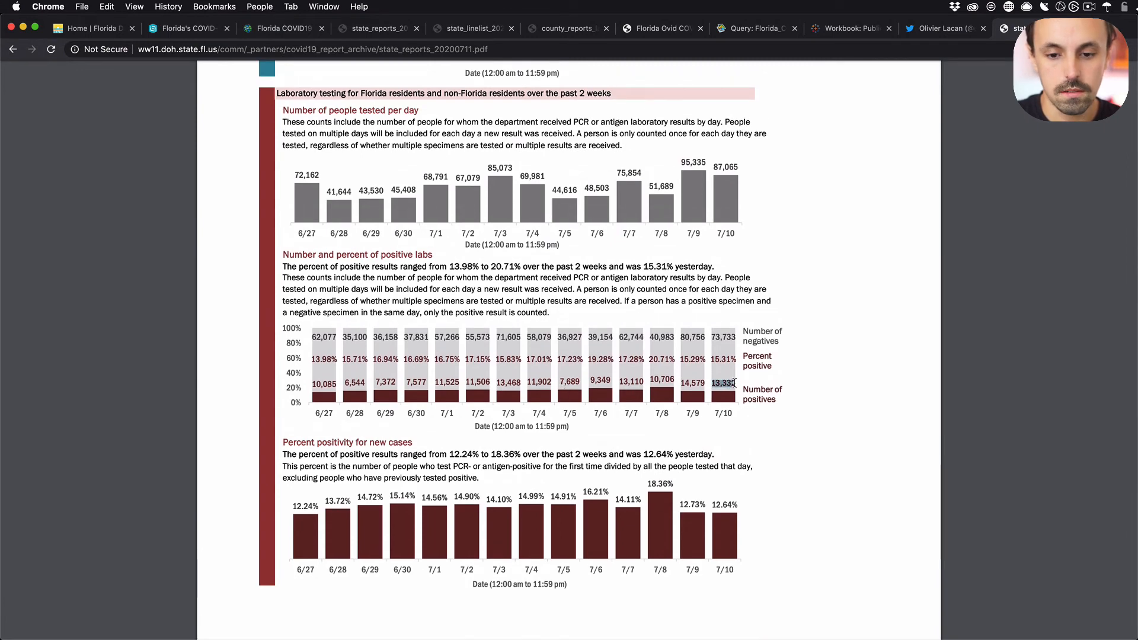
key("super+Tab")
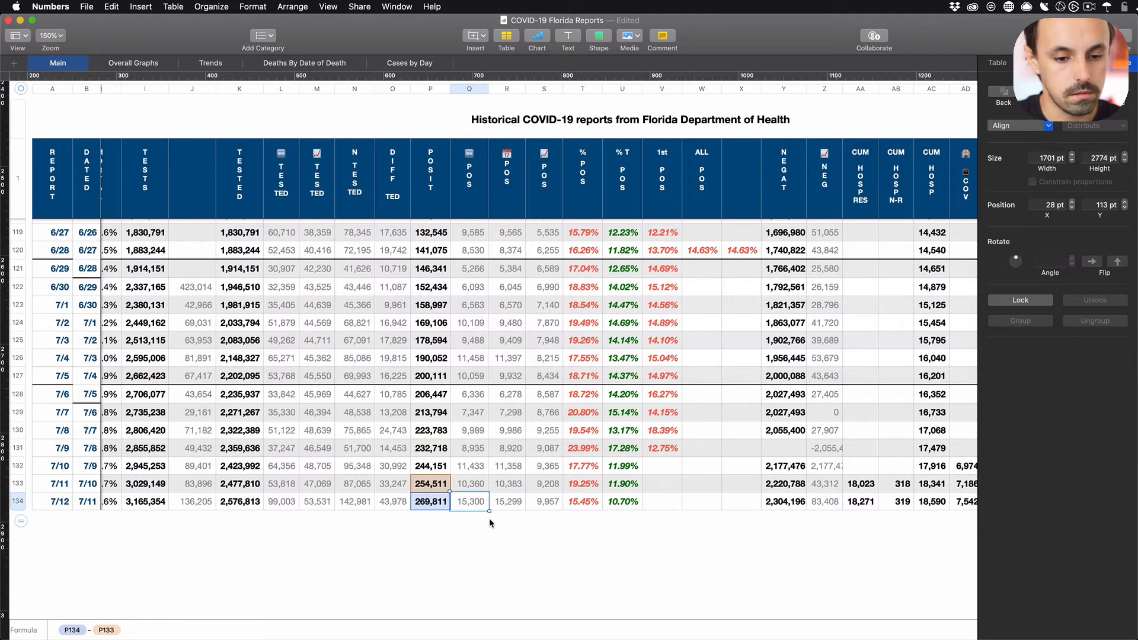
left_click(508, 491)
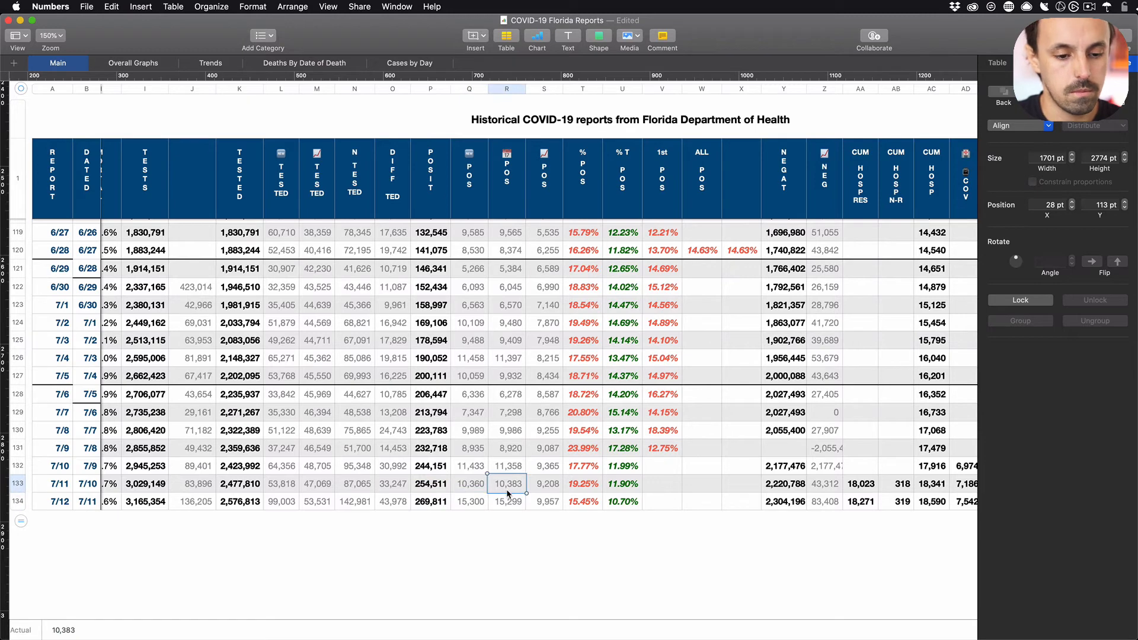
key("super+Tab")
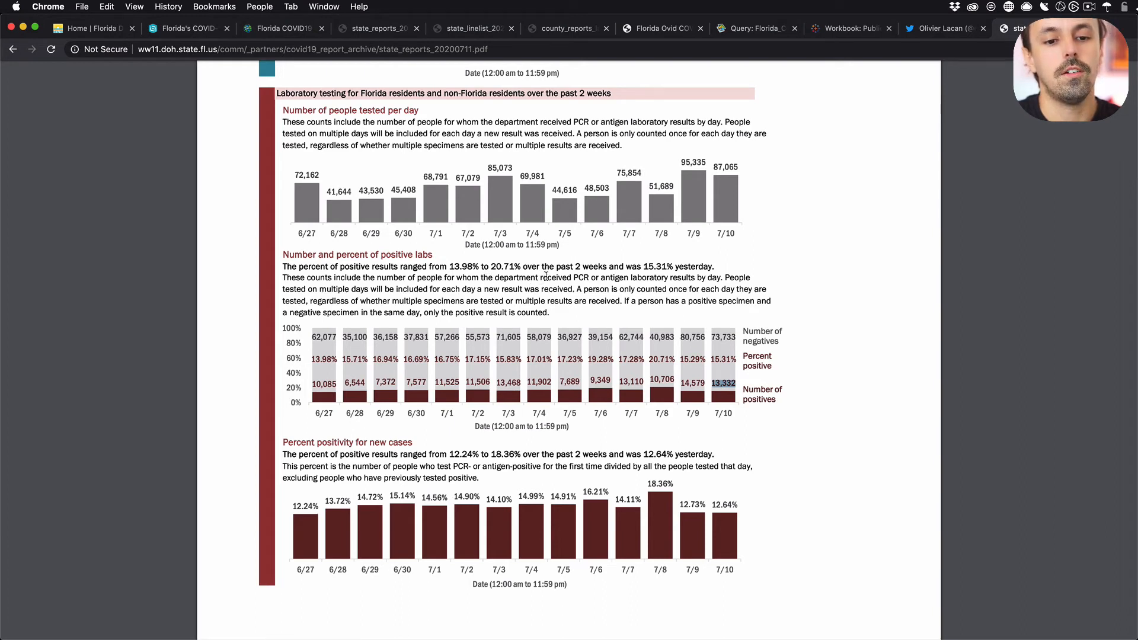
left_click_drag(596, 279, 633, 279)
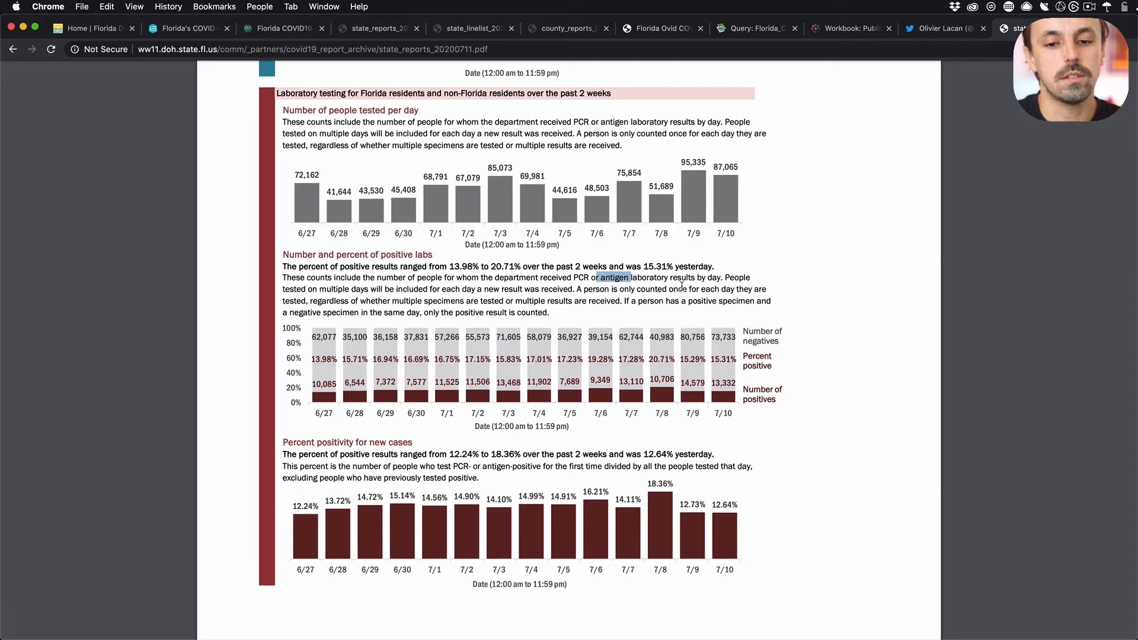
key("super+Tab")
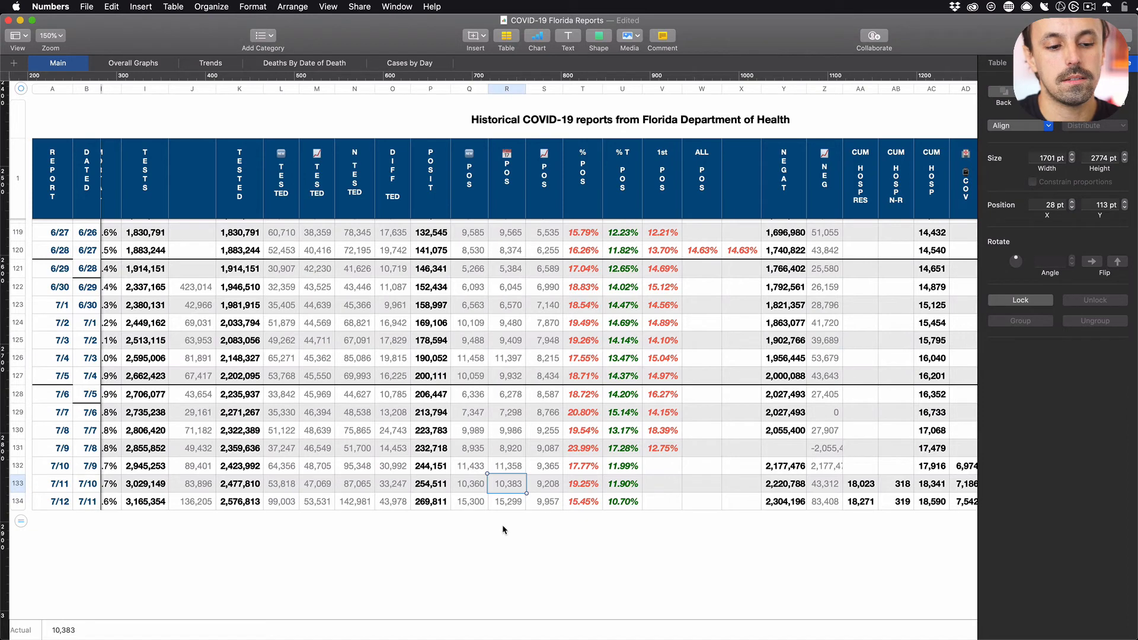
key("super+Tab")
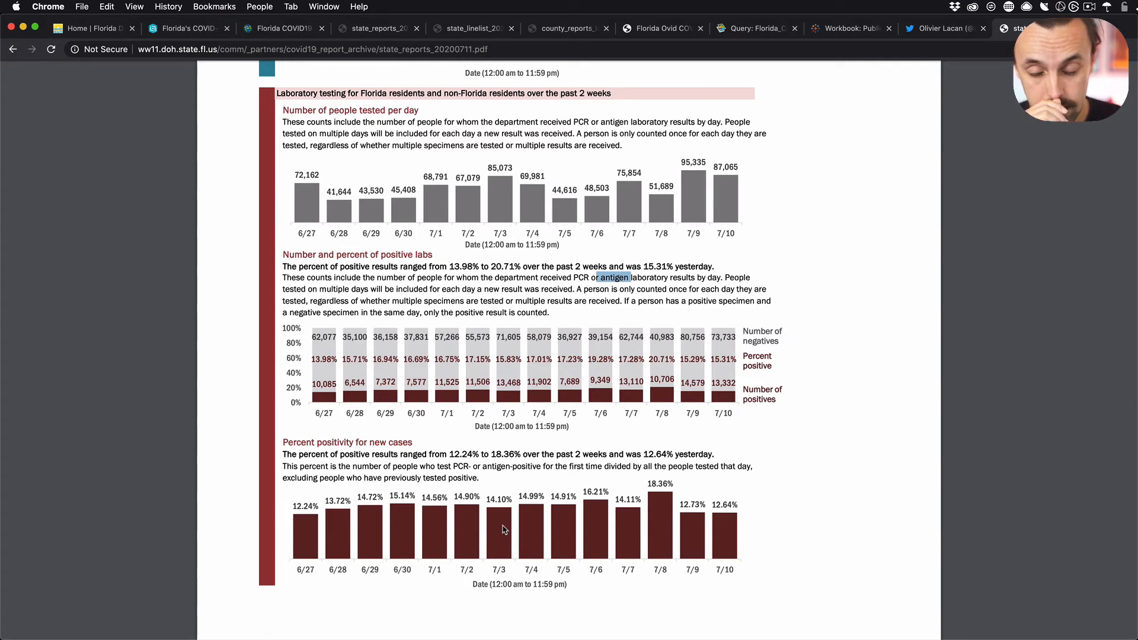
- Compare the 7/10 number of cases with the 7/10 number of positives in the 7/11 state report's charts
double_click(714, 384)
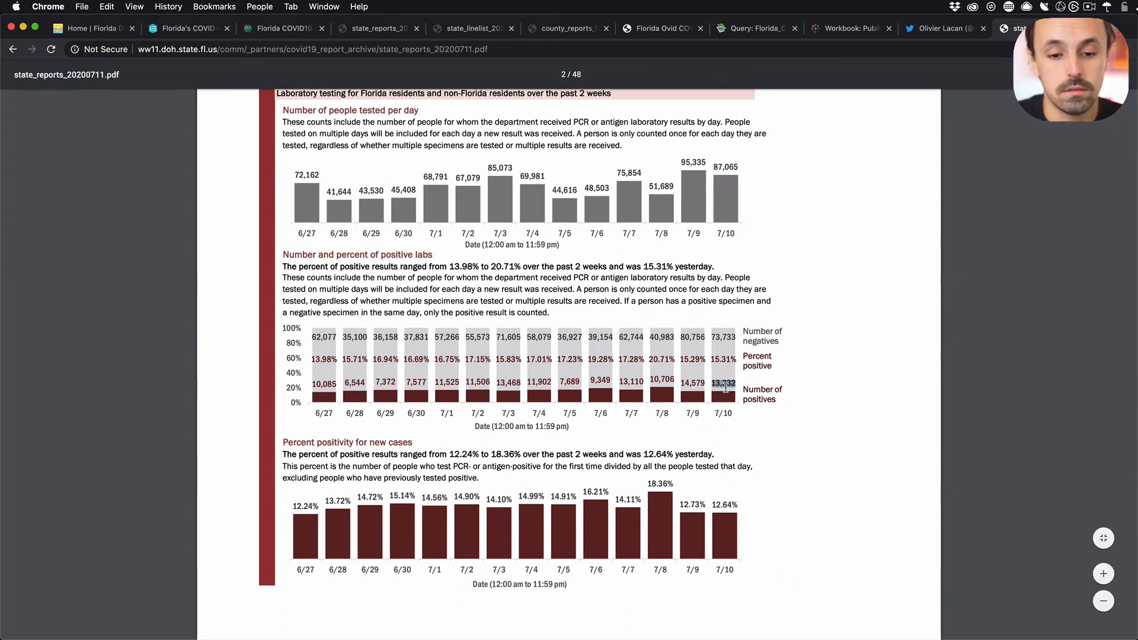
scroll(728, 387, "up", 5)
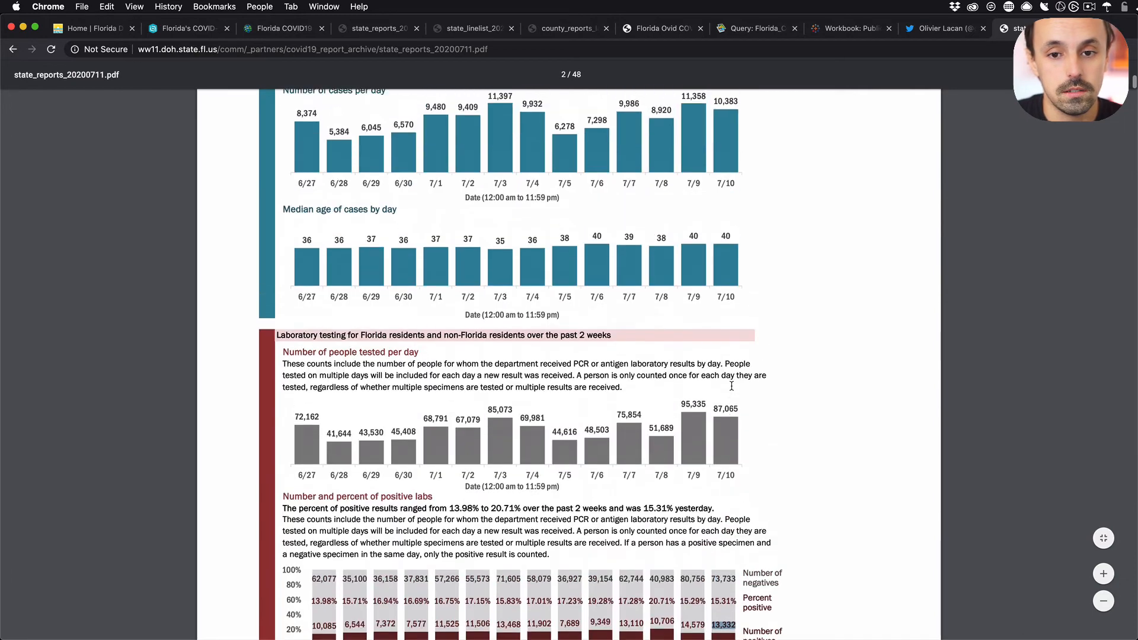
scroll(732, 386, "down", 3)
scroll(731, 386, "up", 1)
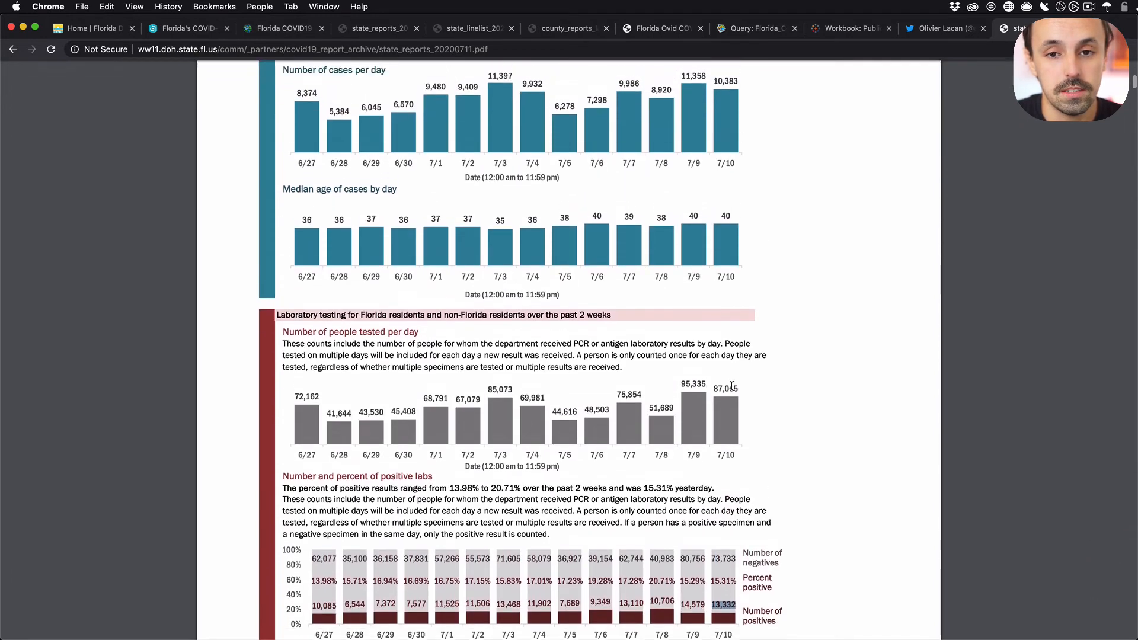
scroll(713, 99, "up", 1)
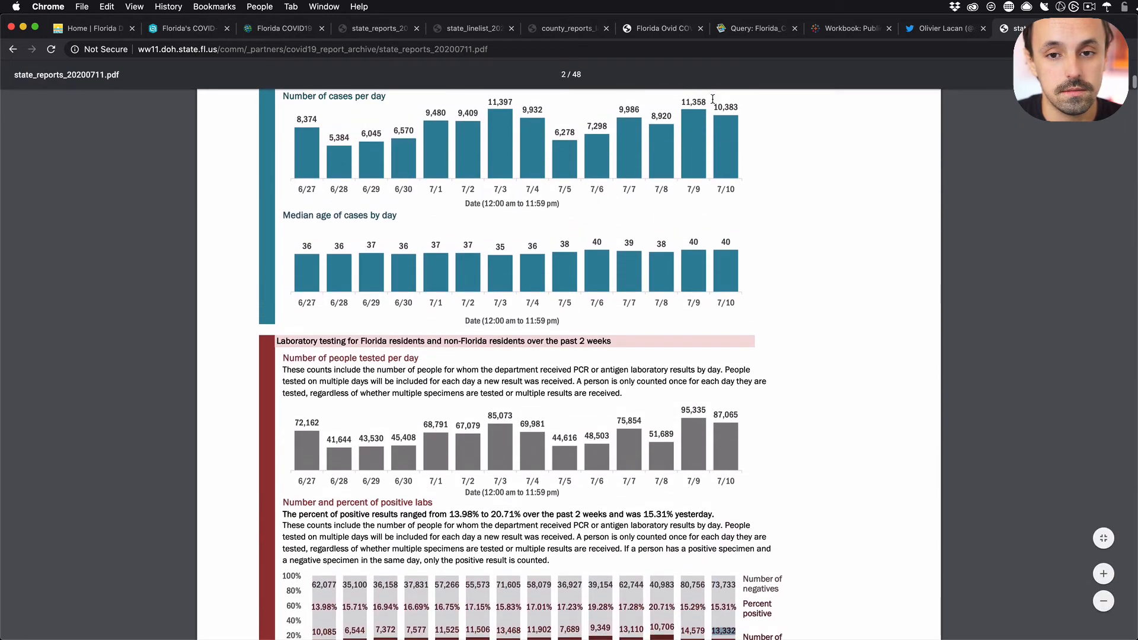
scroll(715, 467, "down", 1)
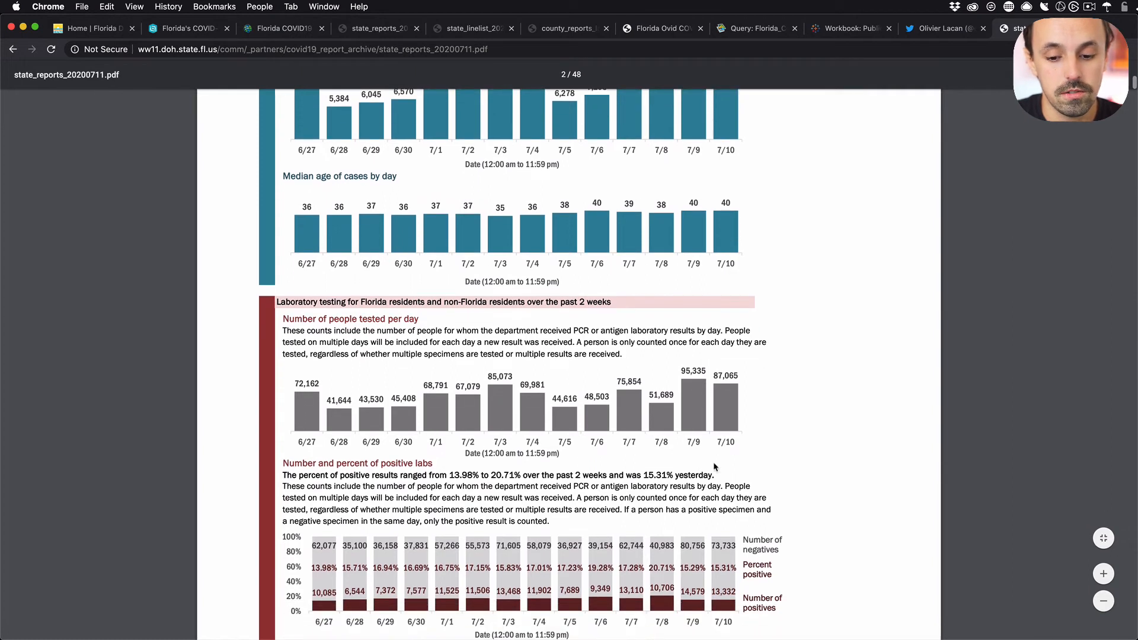
left_click_drag(711, 590, 734, 589)
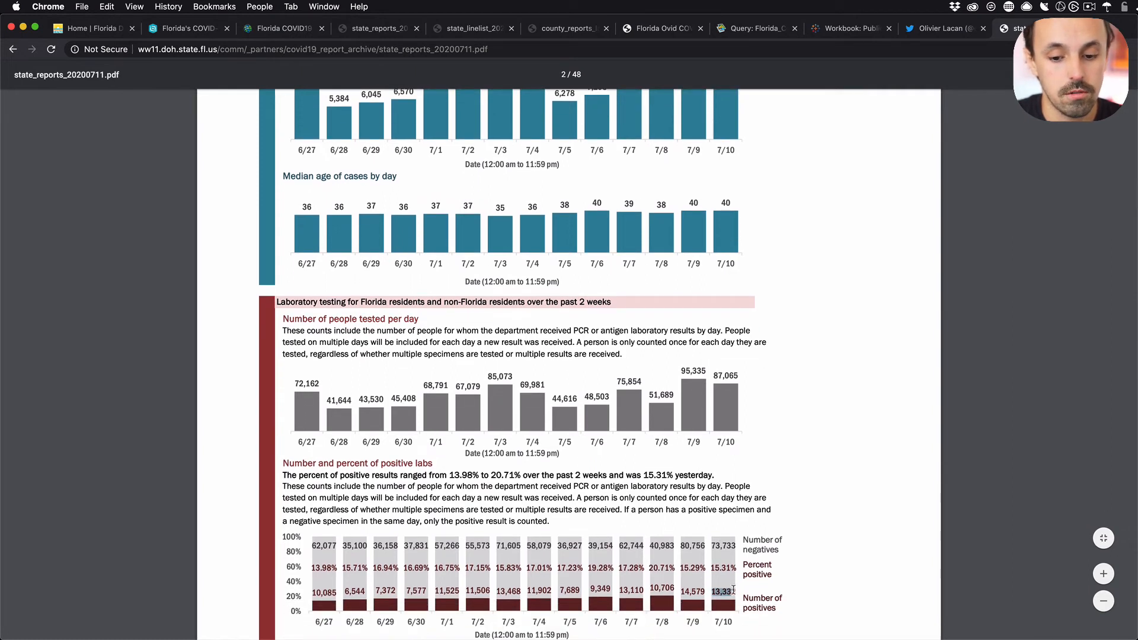
scroll(697, 537, "up", 2)
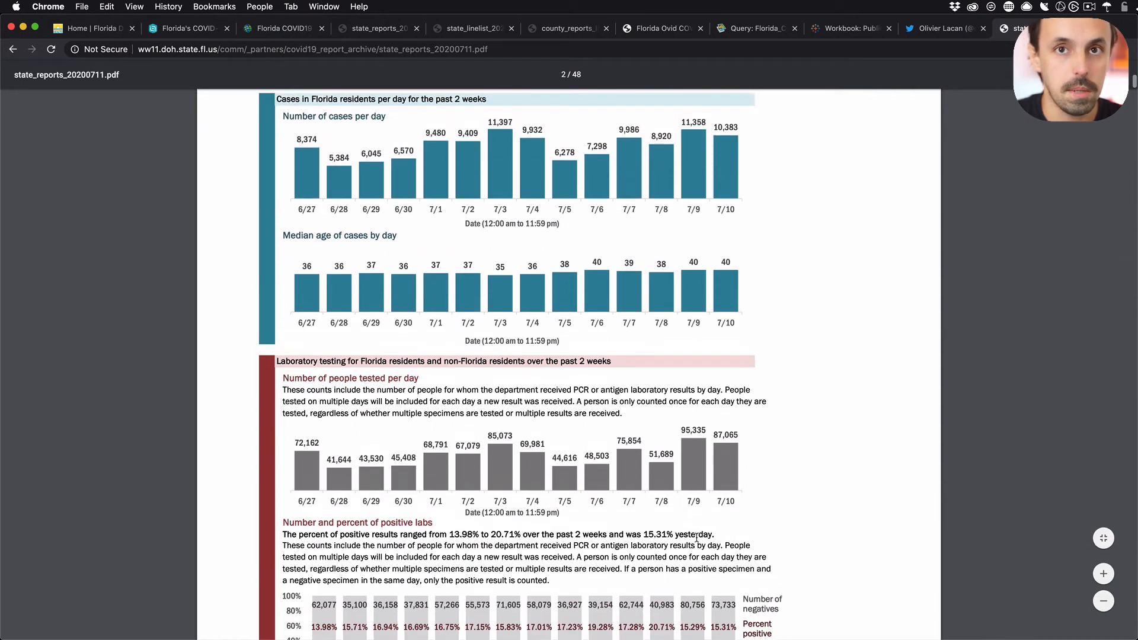
scroll(696, 537, "up", 2)
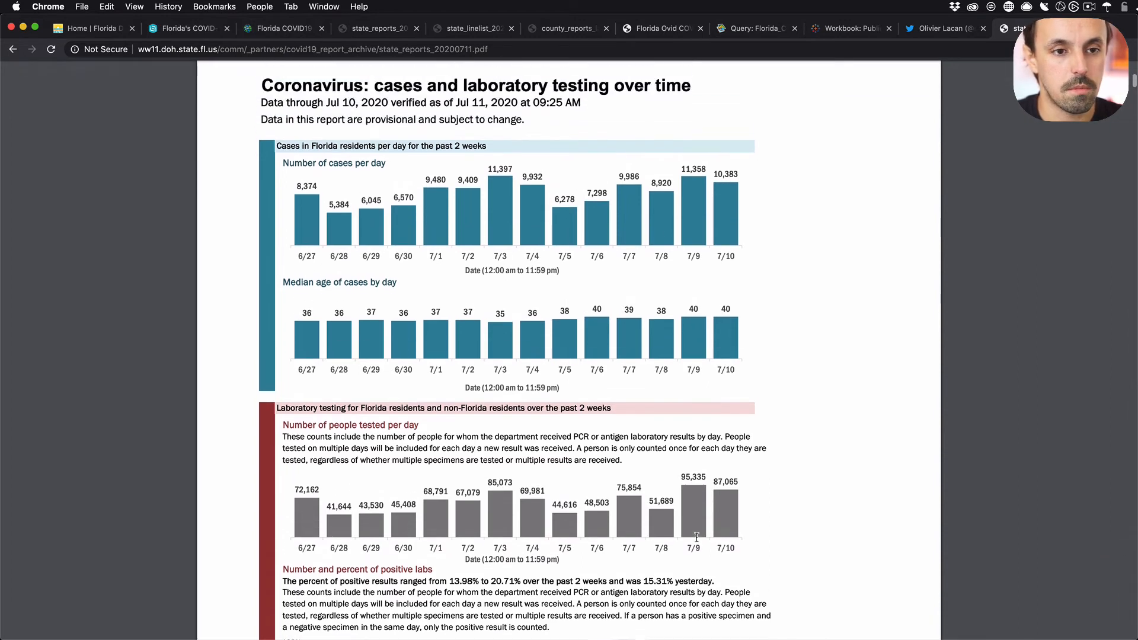
scroll(683, 366, "down", 1)
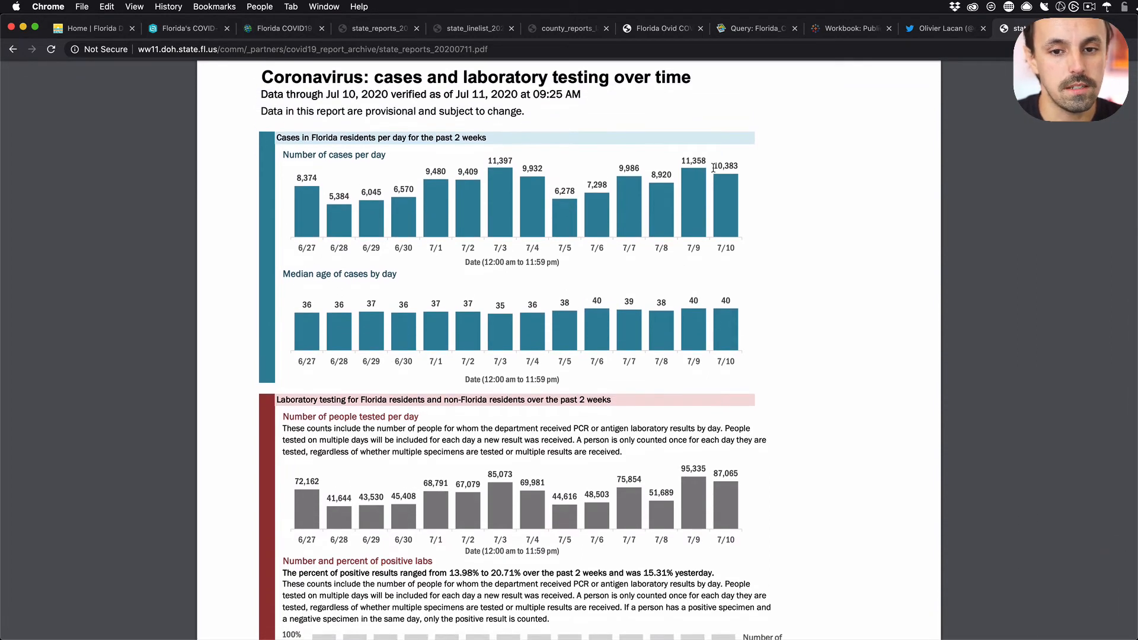
left_click_drag(712, 167, 742, 167)
scroll(708, 252, "down", 1)
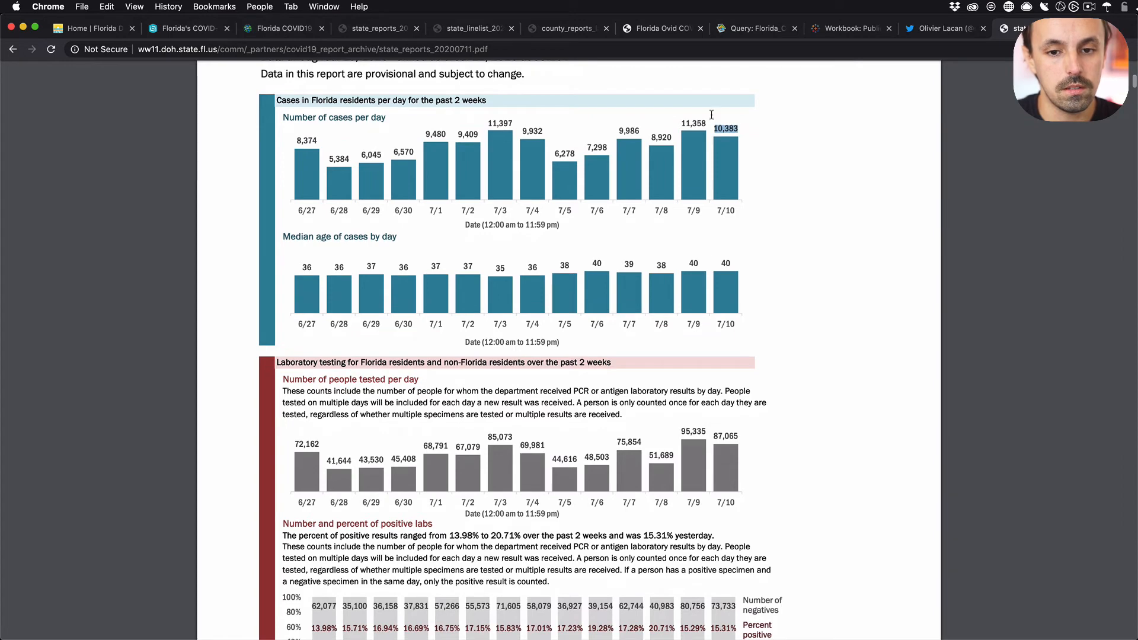
scroll(713, 367, "down", 3)
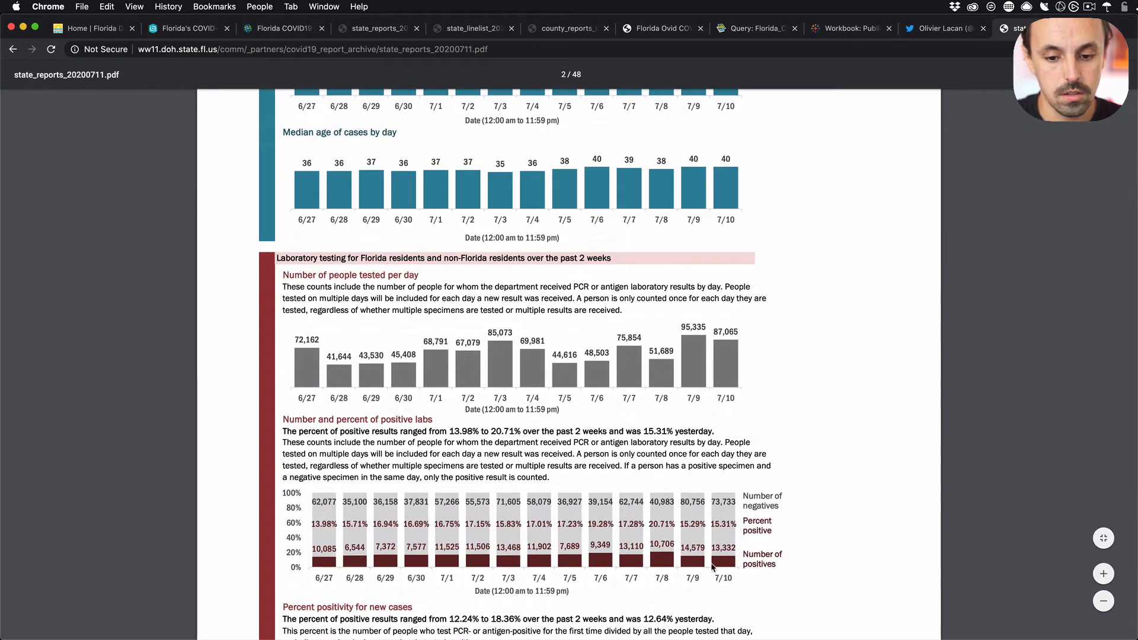
left_click_drag(711, 546, 737, 545)
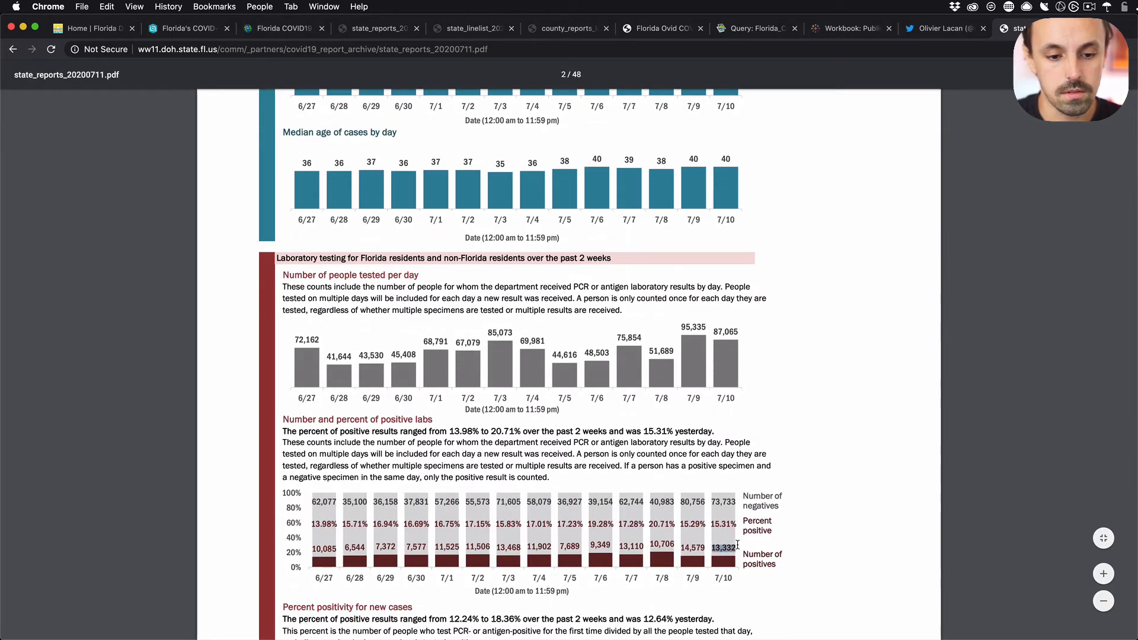
- Switch to Numbers, select the 7/10 row's 1st POS cell, and look up the 7/10 percent positivity for new cases in Chrome's report
key("super+Tab")
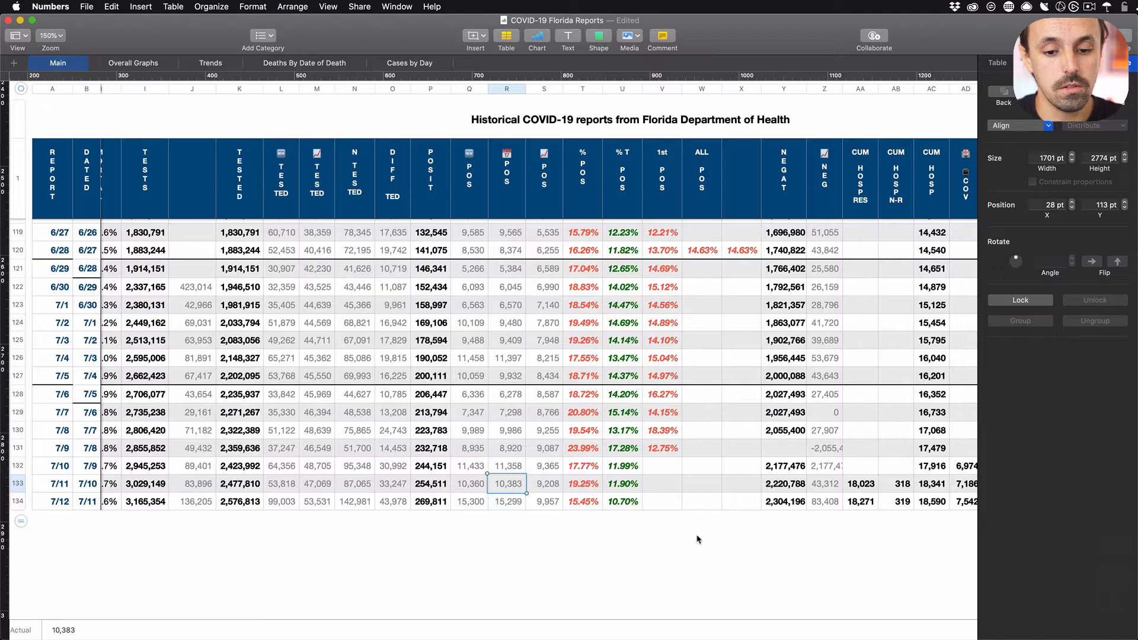
left_click(651, 466)
key("super+Tab")
scroll(728, 465, "down", 5)
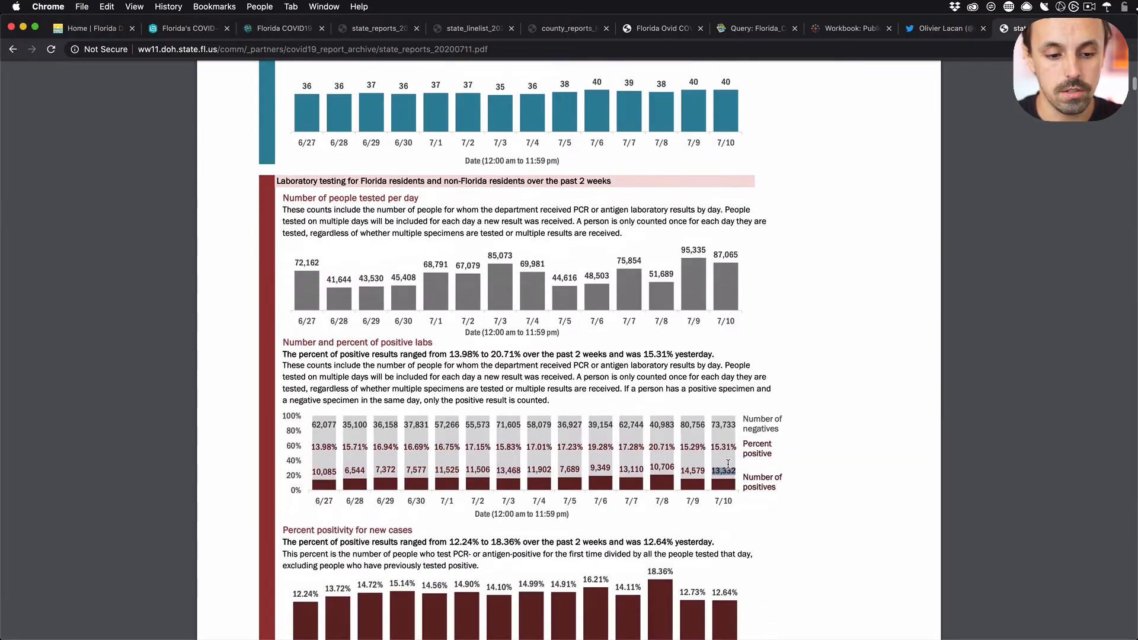
scroll(446, 446, "down", 3)
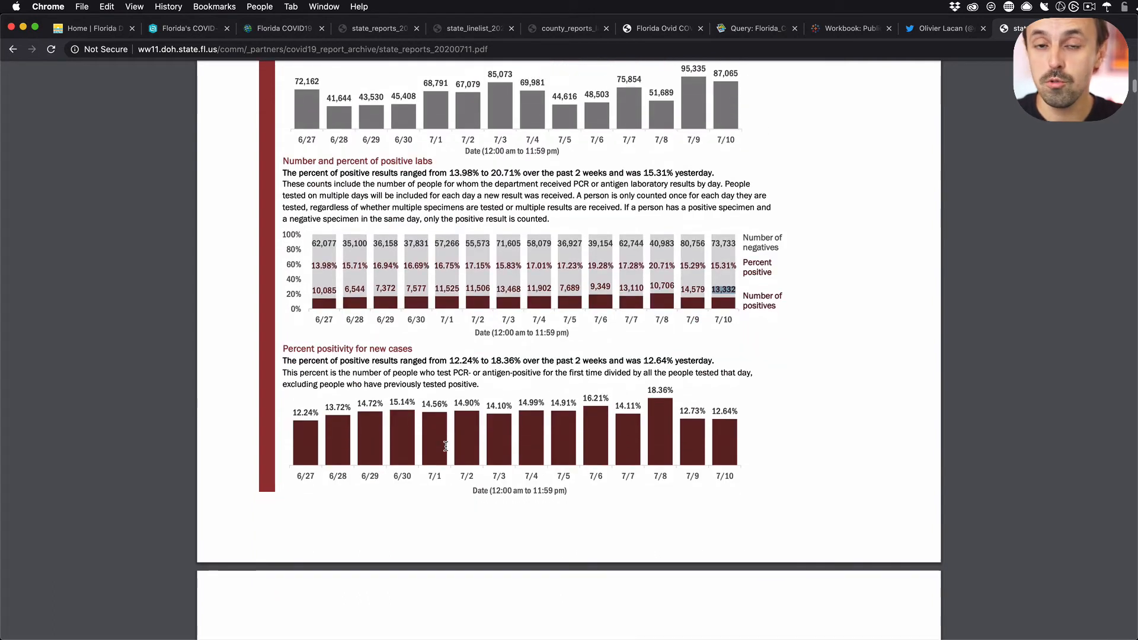
left_click(711, 410)
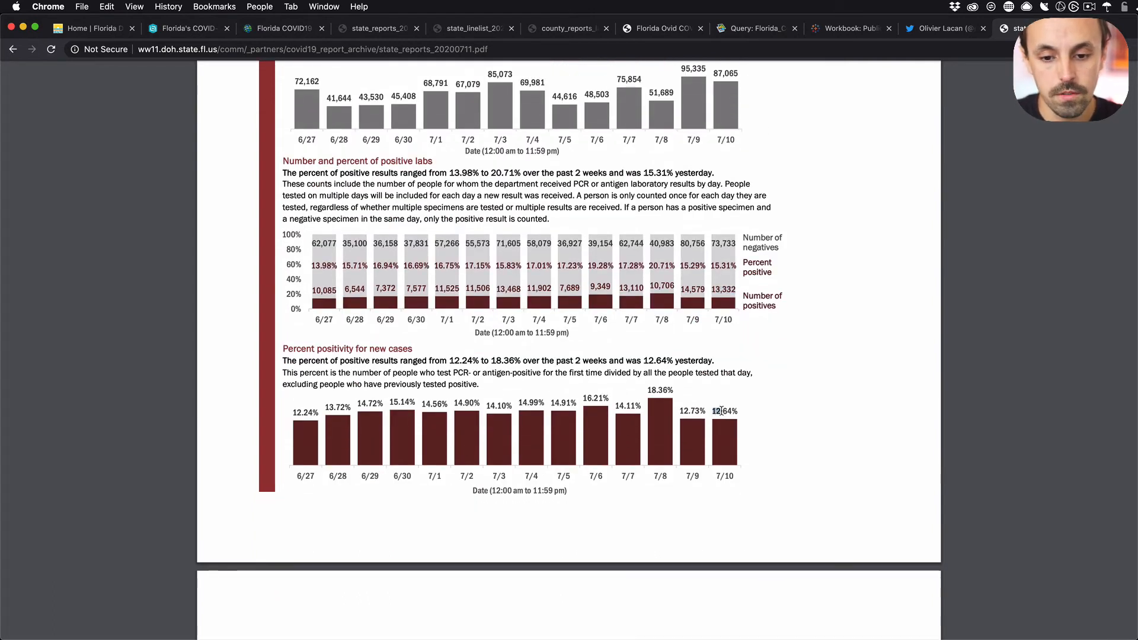
- Switch to Numbers and enter 12.64% in the 7/11 row's 1st POS cell
key("super+Tab")
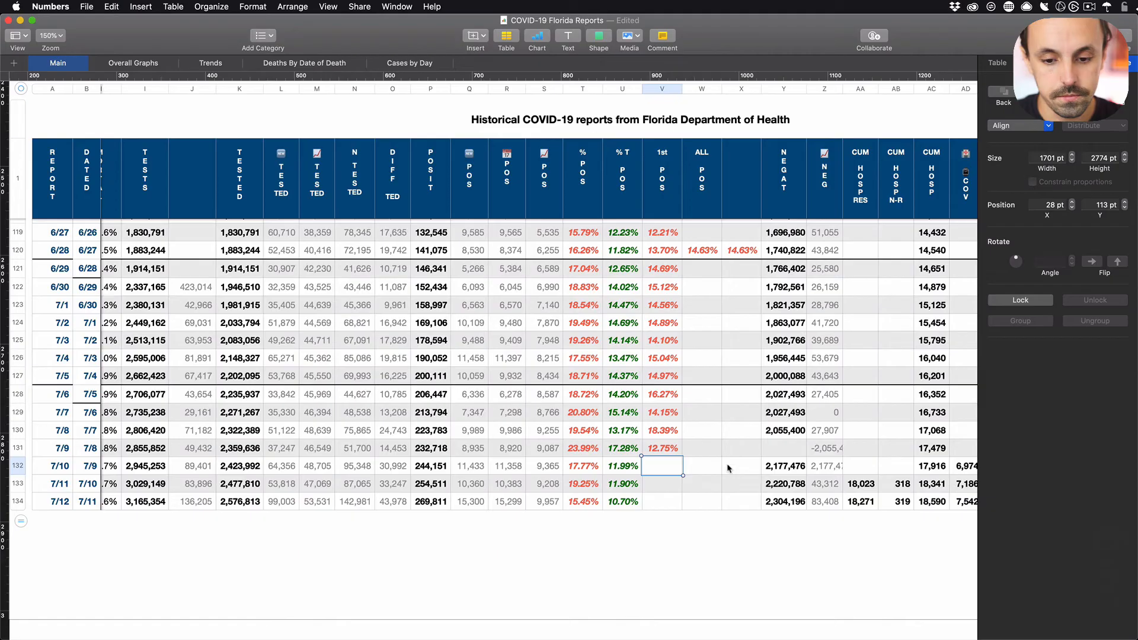
left_click(667, 487)
left_click(657, 508)
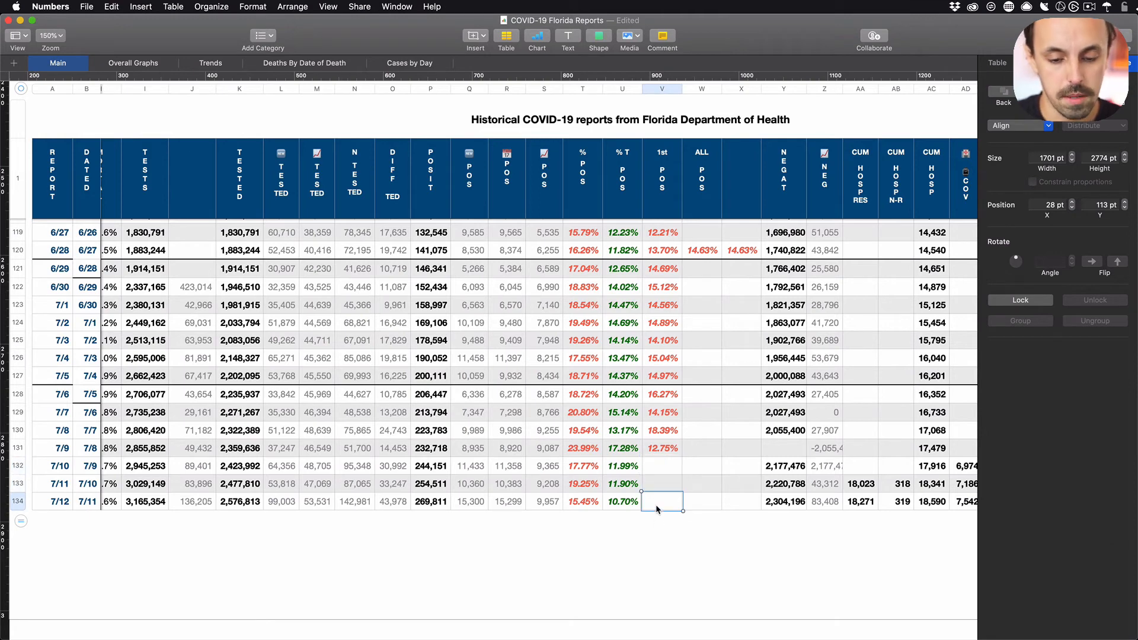
left_click(660, 488)
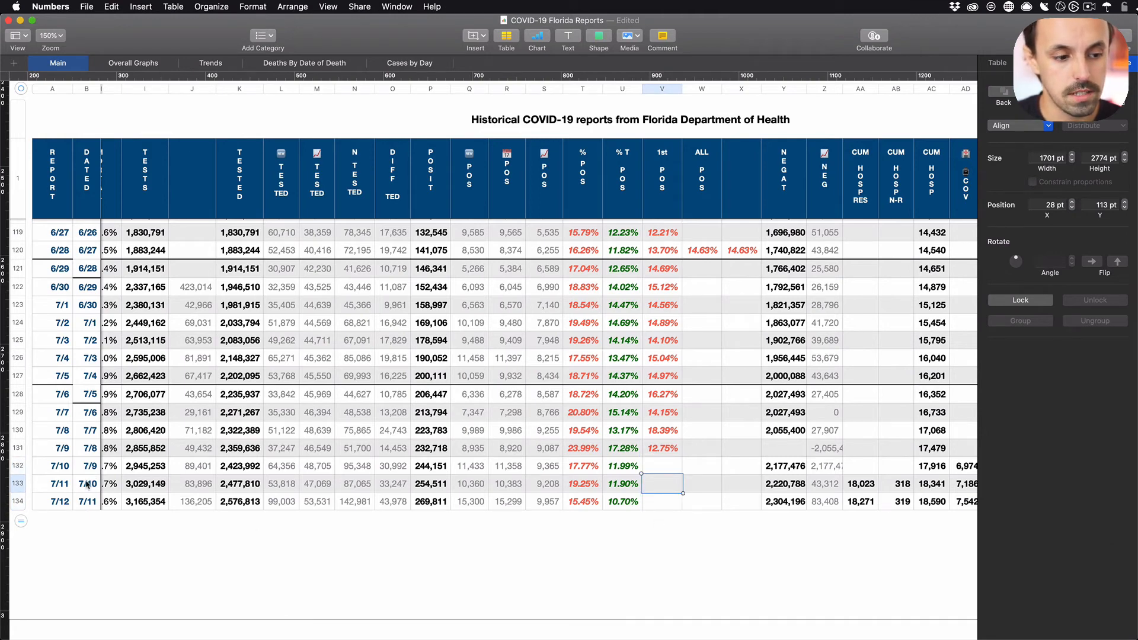
key("super+Tab")
key("super+Tab")
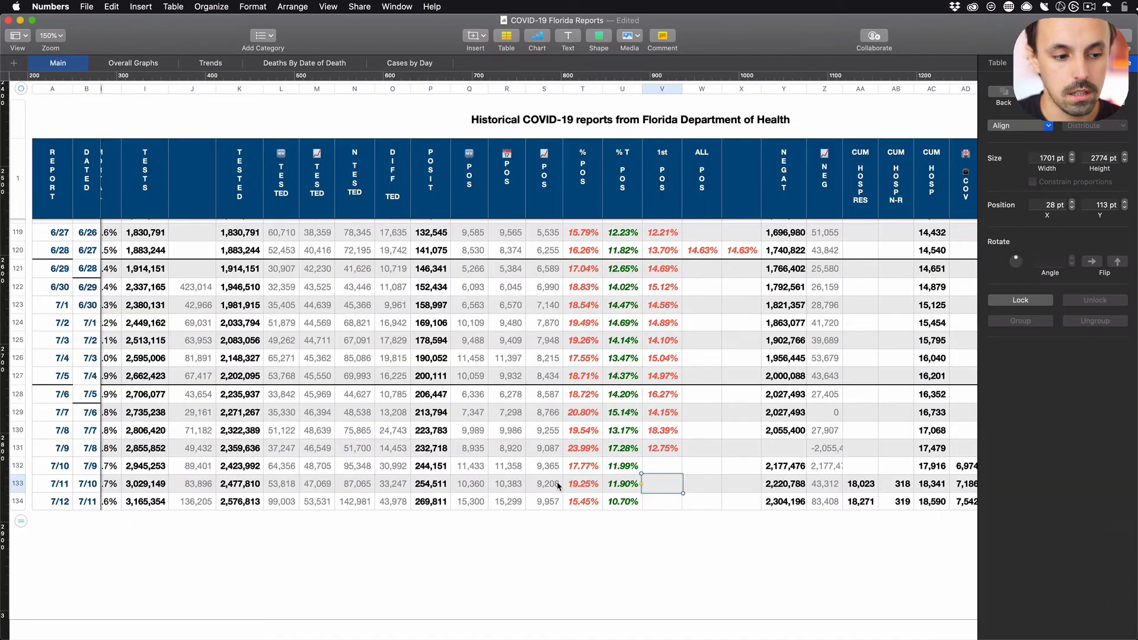
key("super+Tab")
key("super+Tab")
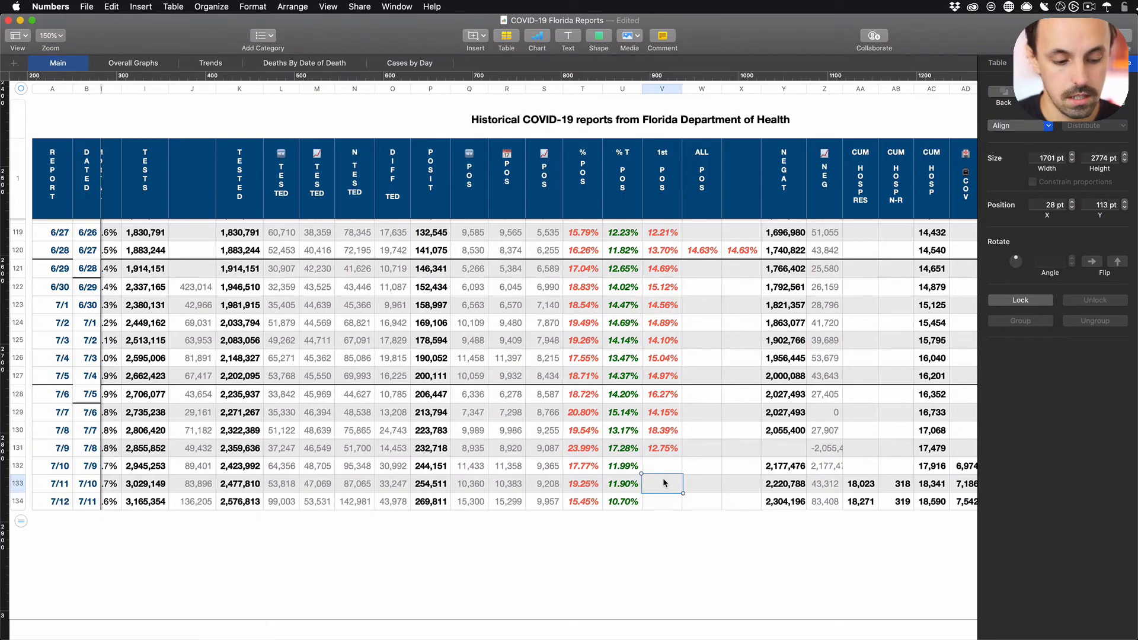
type("12.64")
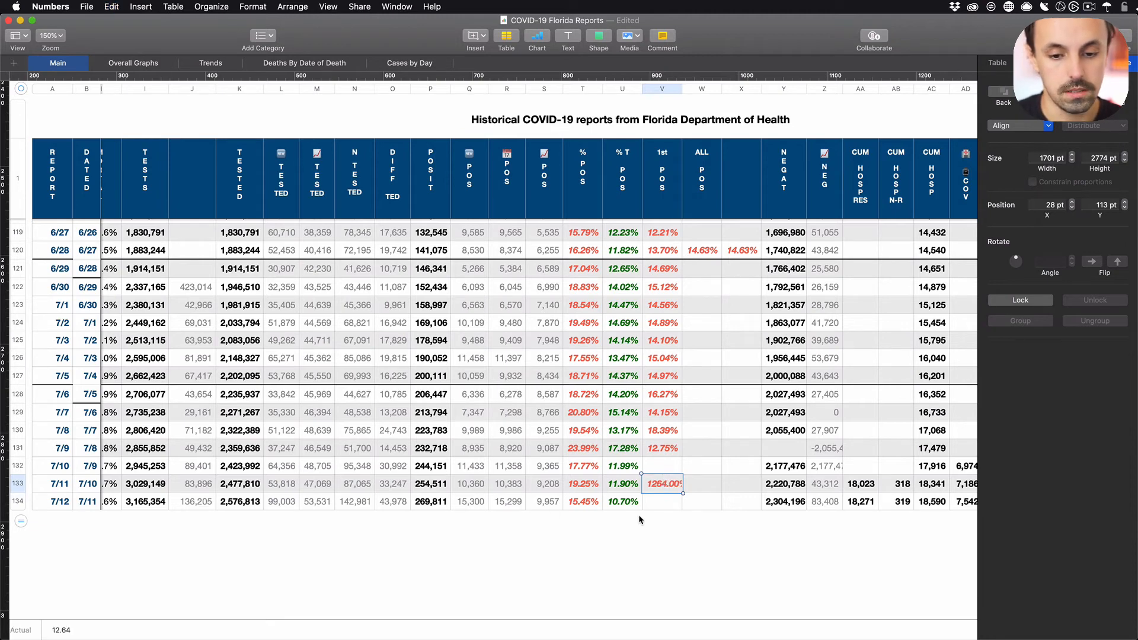
key("super+z")
key("super+Tab")
key("super+Tab")
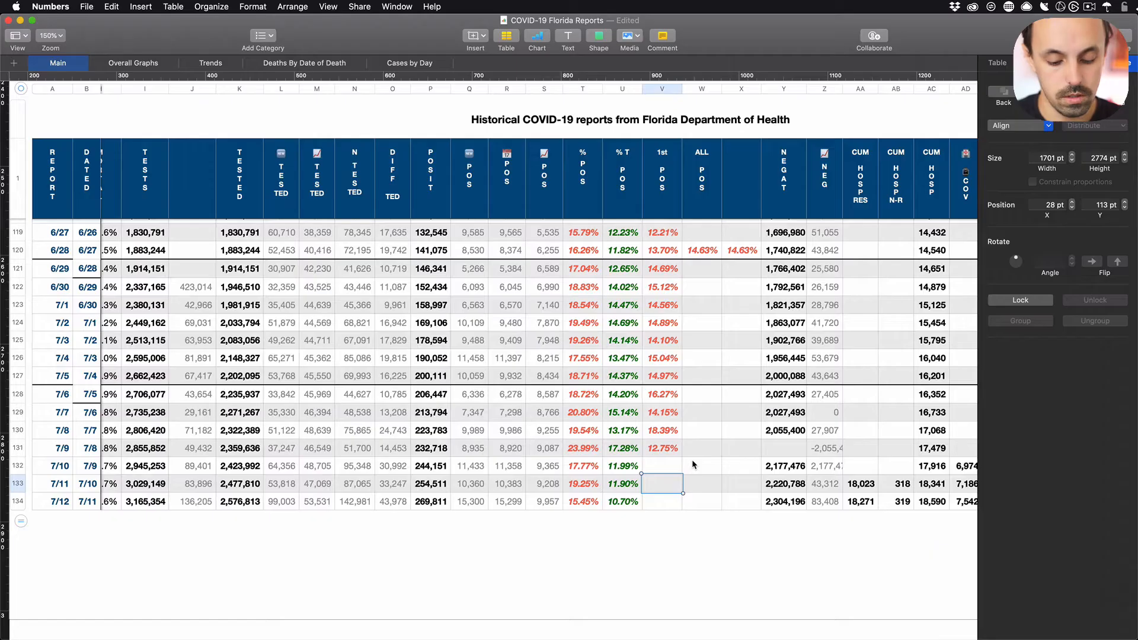
type("12.64")
key("Return")
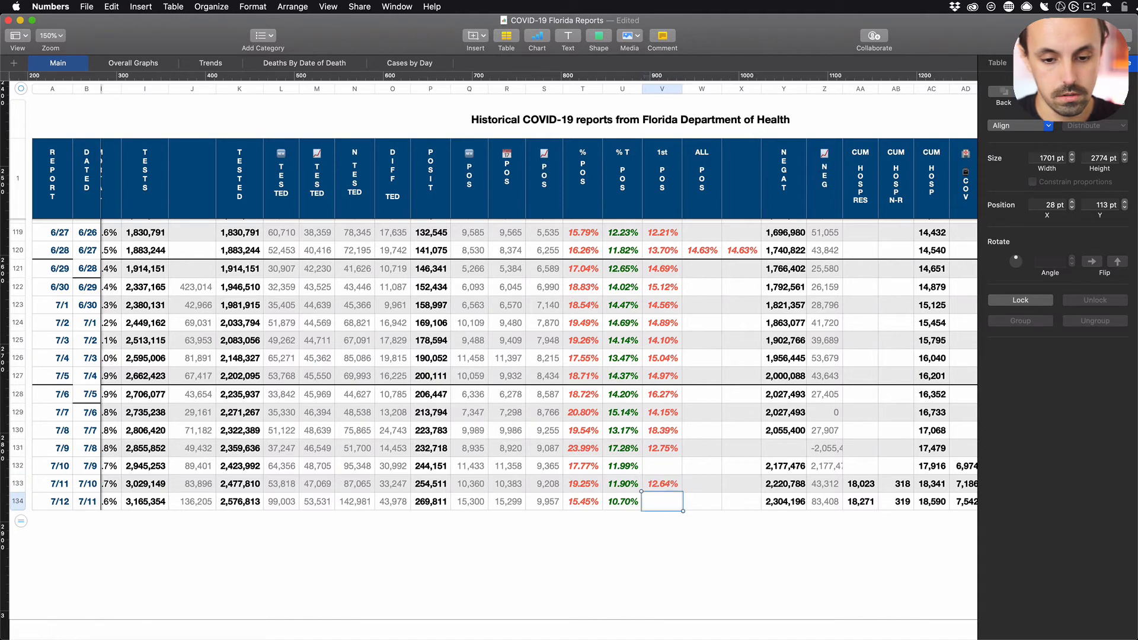
- Switch to Chrome, place the 7/11 report's tab beside the 7/12 report's, and find the 7/12 report's percent positivity for new cases chart
left_click(662, 467)
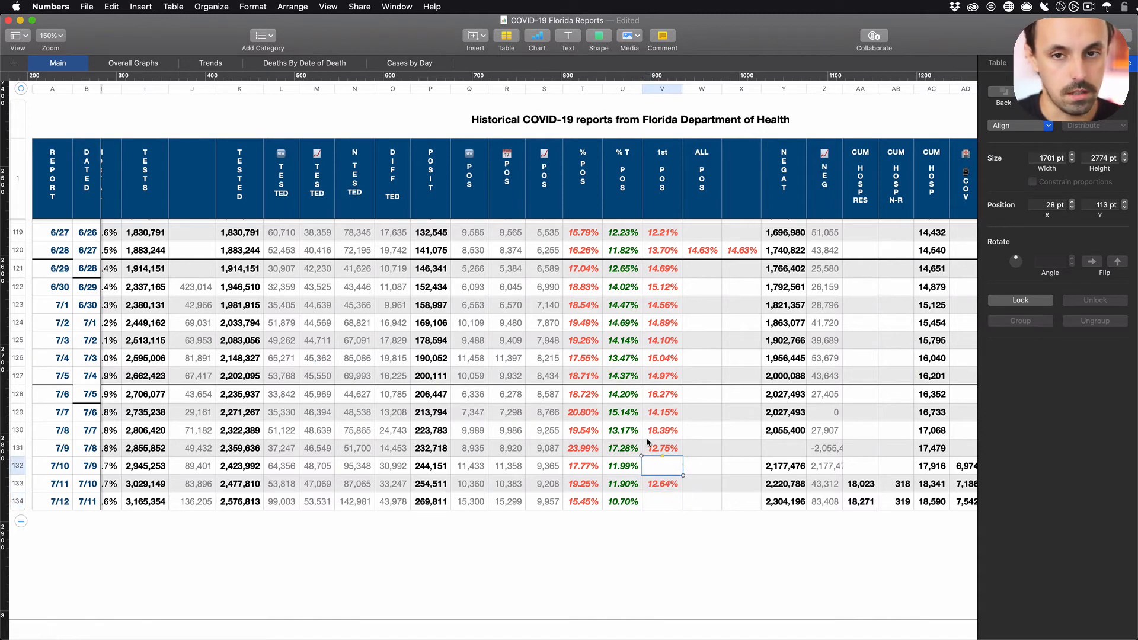
key("super+Tab")
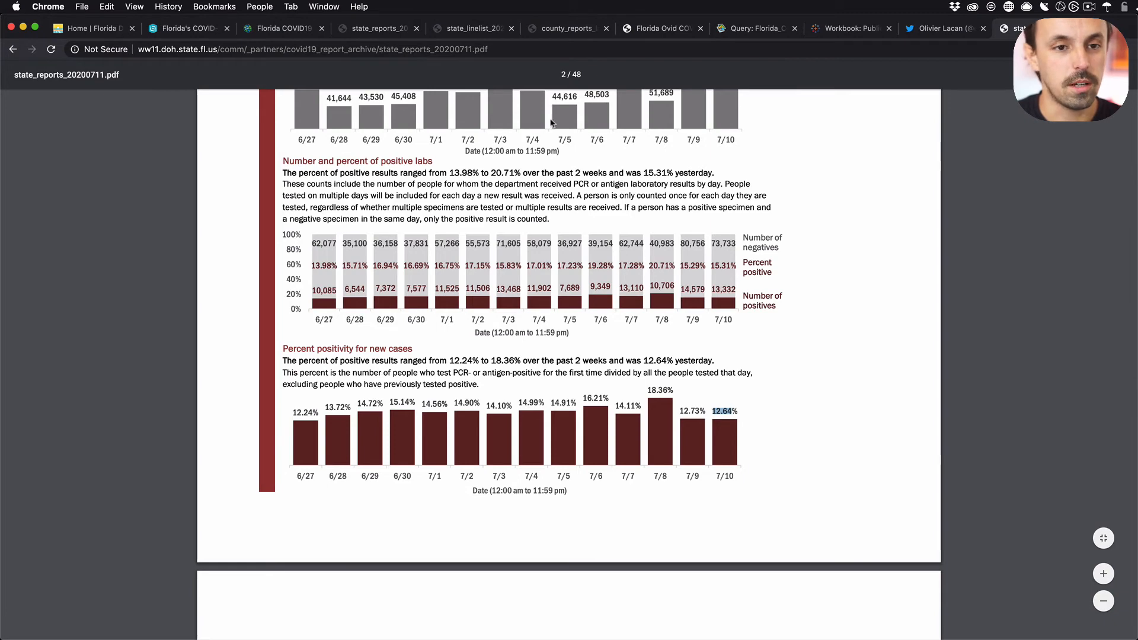
left_click_drag(1015, 28, 442, 30)
left_click(379, 29)
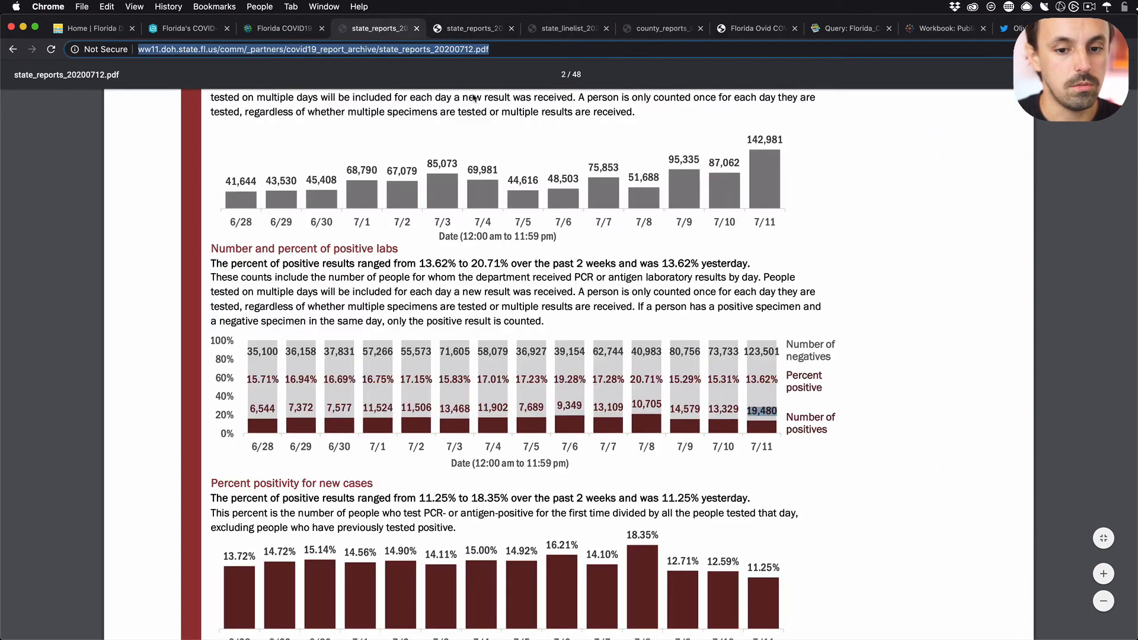
left_click(581, 265)
scroll(772, 370, "down", 5)
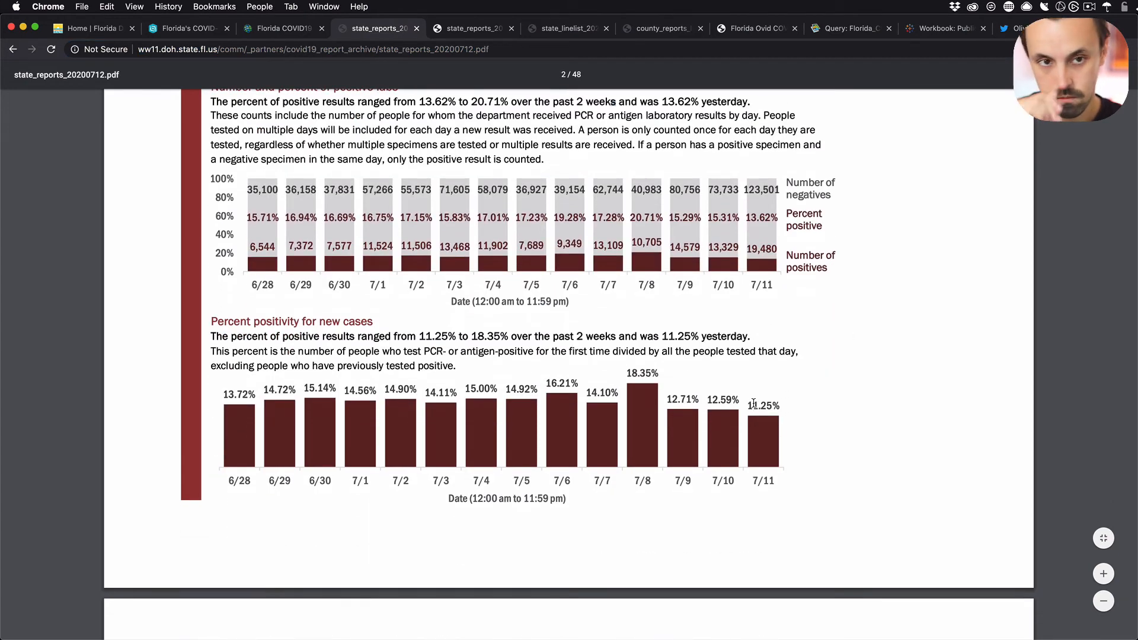
- Compare the percent positivity for new cases charts in the 7/11 and 7/12 reports, and highlight the 7/11 value
key("ctrl+Tab")
key("ctrl+shift+Tab")
key("ctrl+Tab")
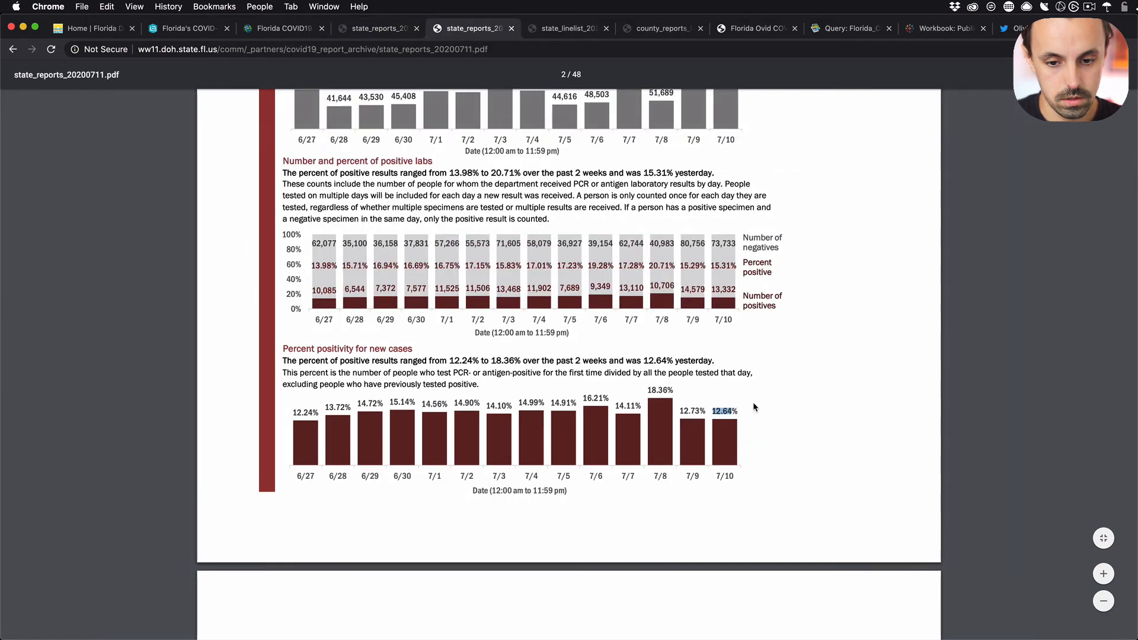
key("ctrl+shift+Tab")
key("ctrl+Tab")
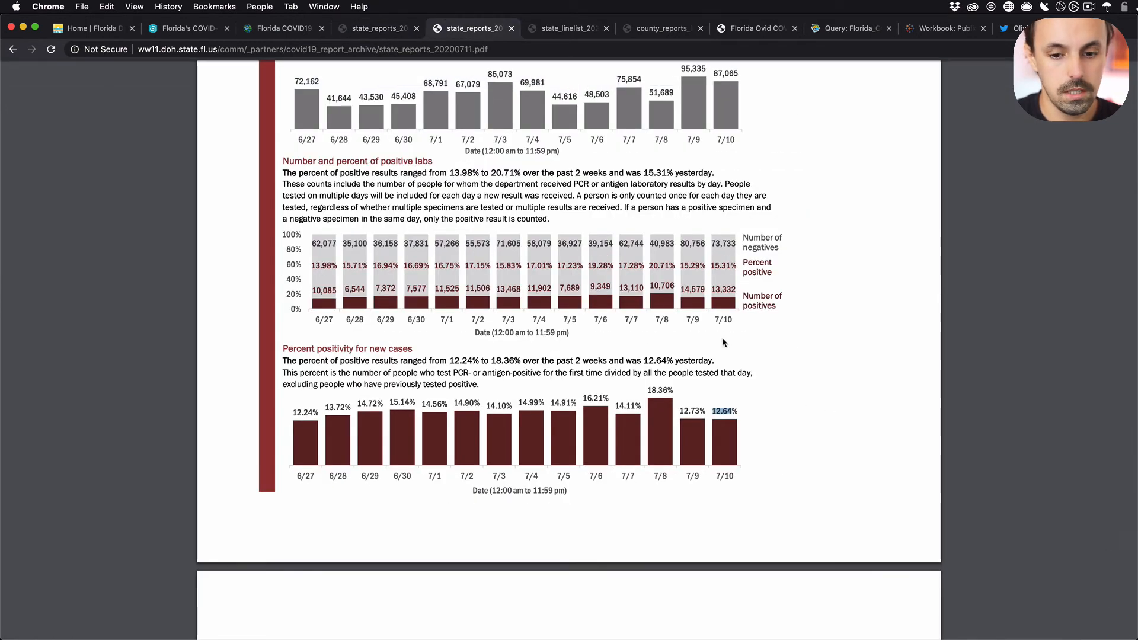
key("ctrl+shift+Tab")
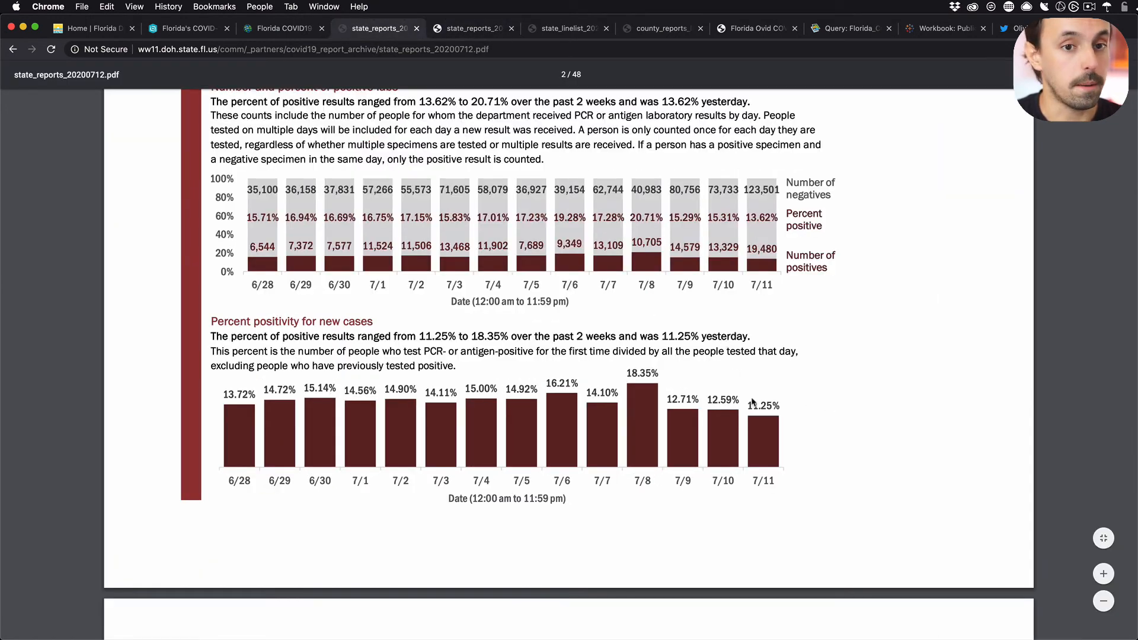
left_click_drag(749, 405, 766, 405)
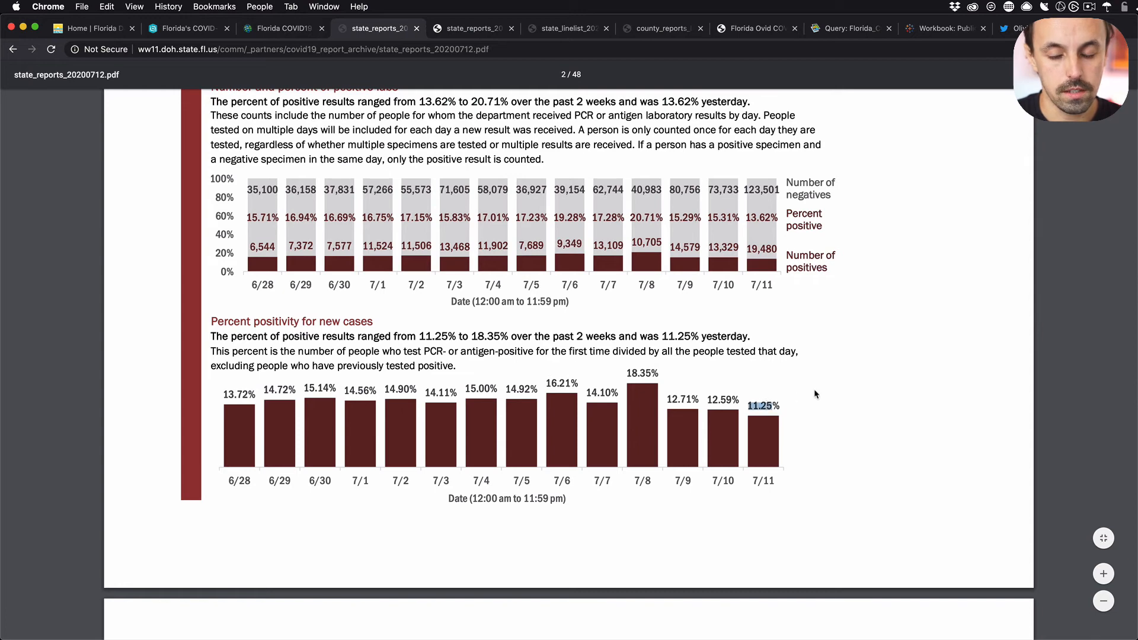
- Switch to Numbers and enter 11.25% in the 7/12 row's 1st POS cell
key("super+Tab")
left_click(662, 485)
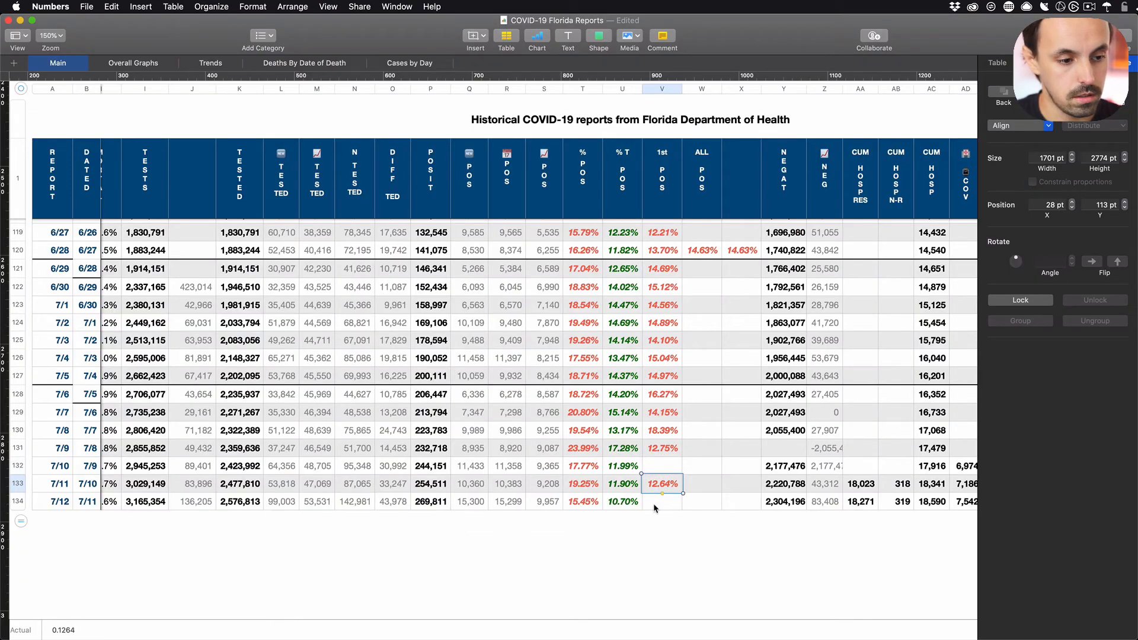
left_click(655, 503)
type("11")
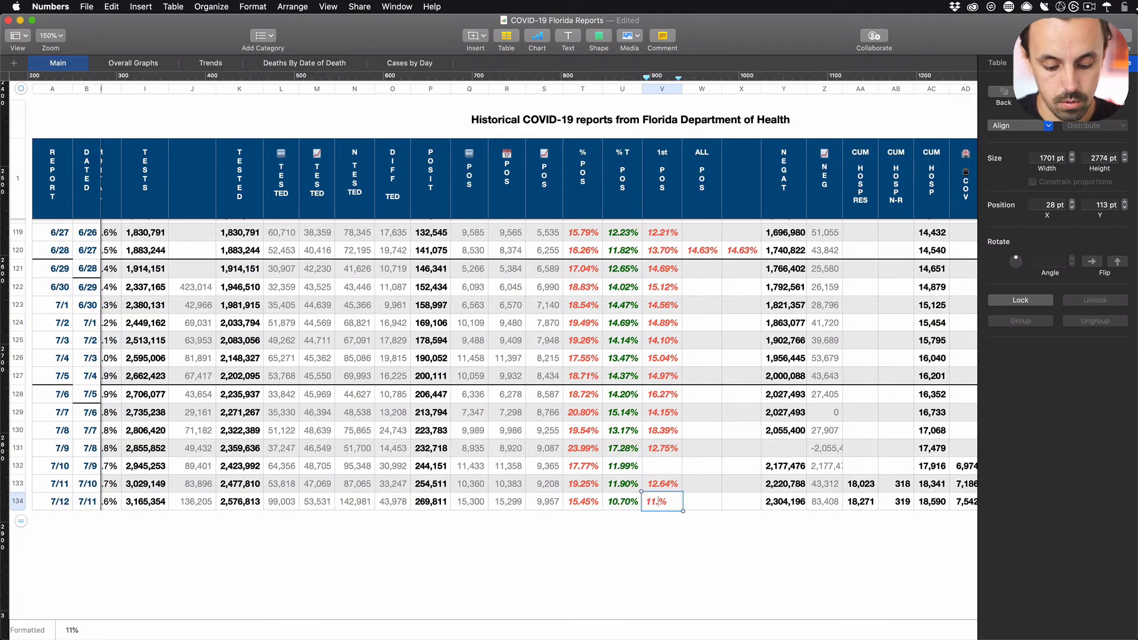
type(".25")
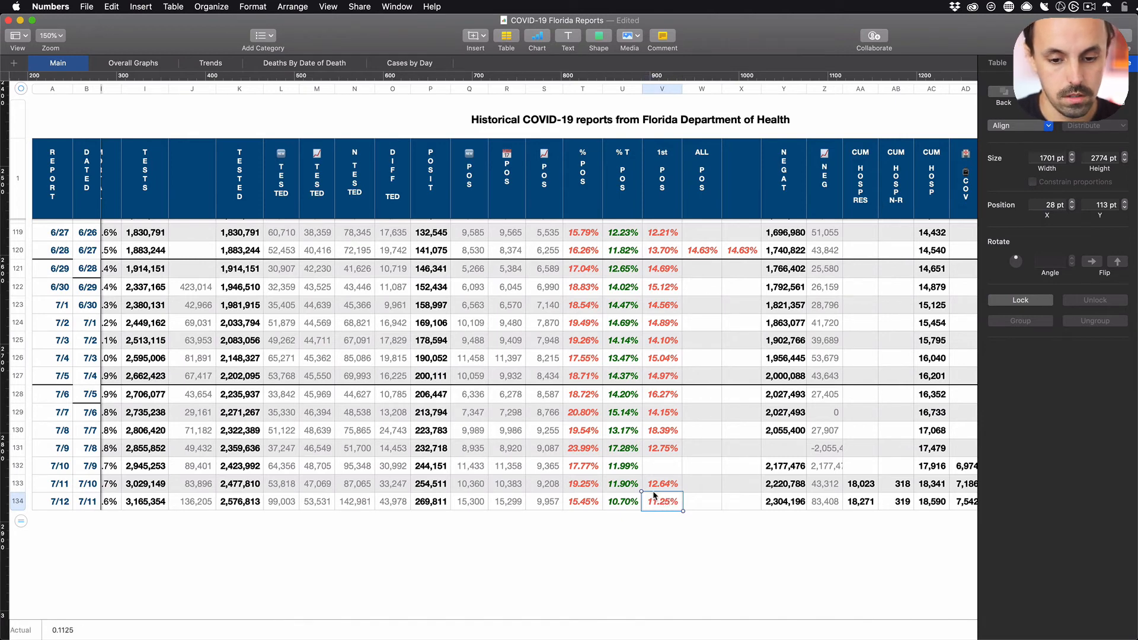
left_click(667, 485)
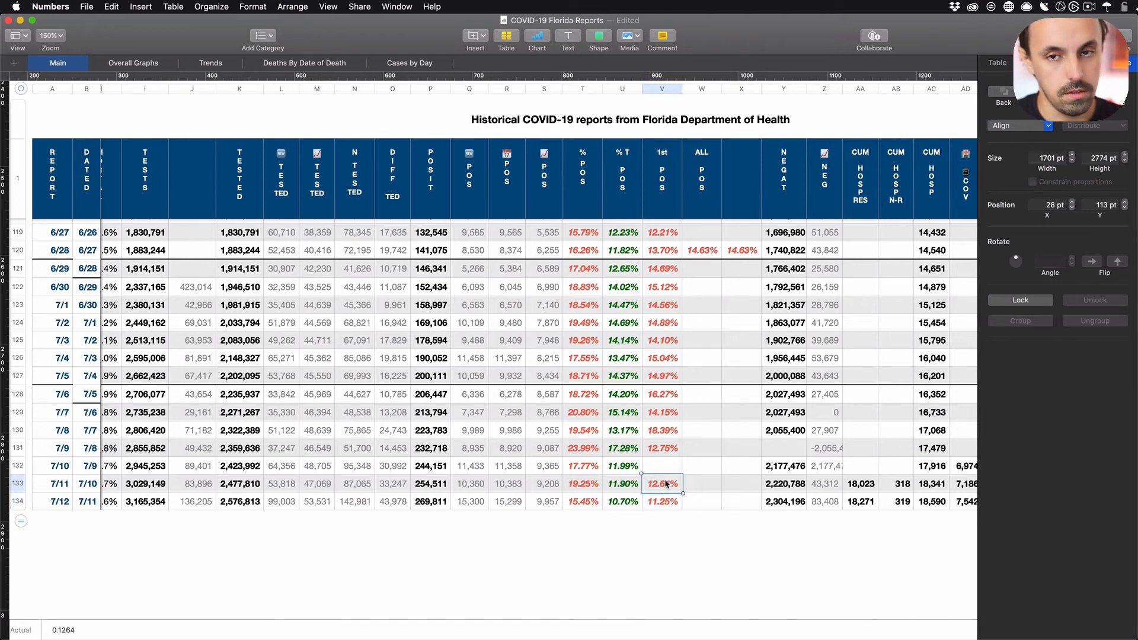
- Open state_reports_20200710.pdf in a new Chrome tab using the 7/11 report's address, and place the tab beside the 7/11 report's
key("super+Tab")
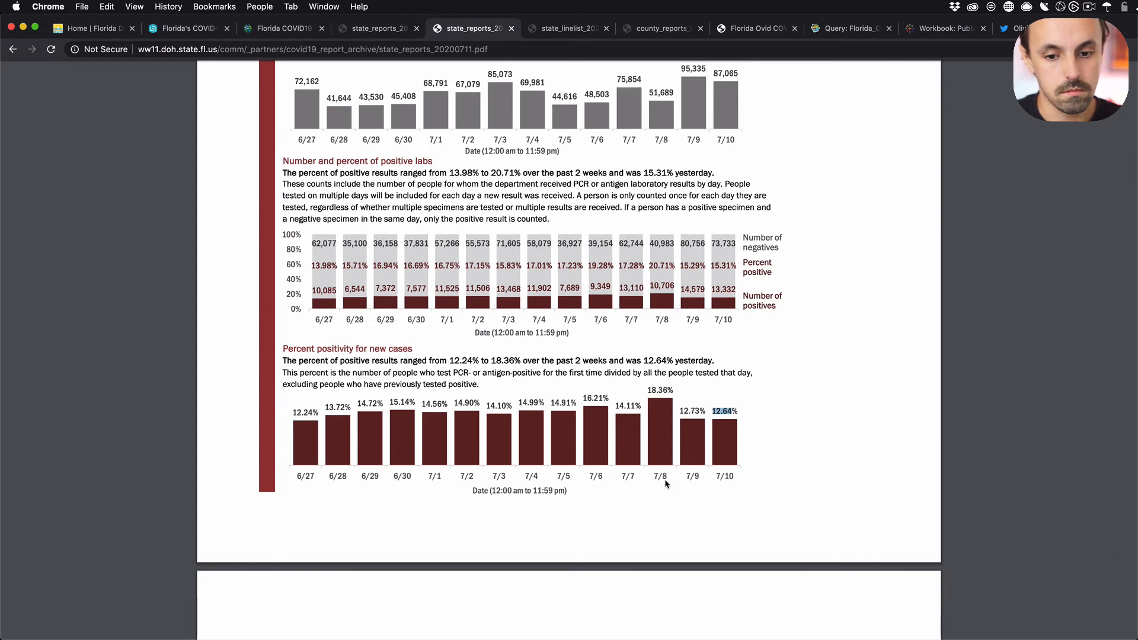
key("super+l")
key("super+c")
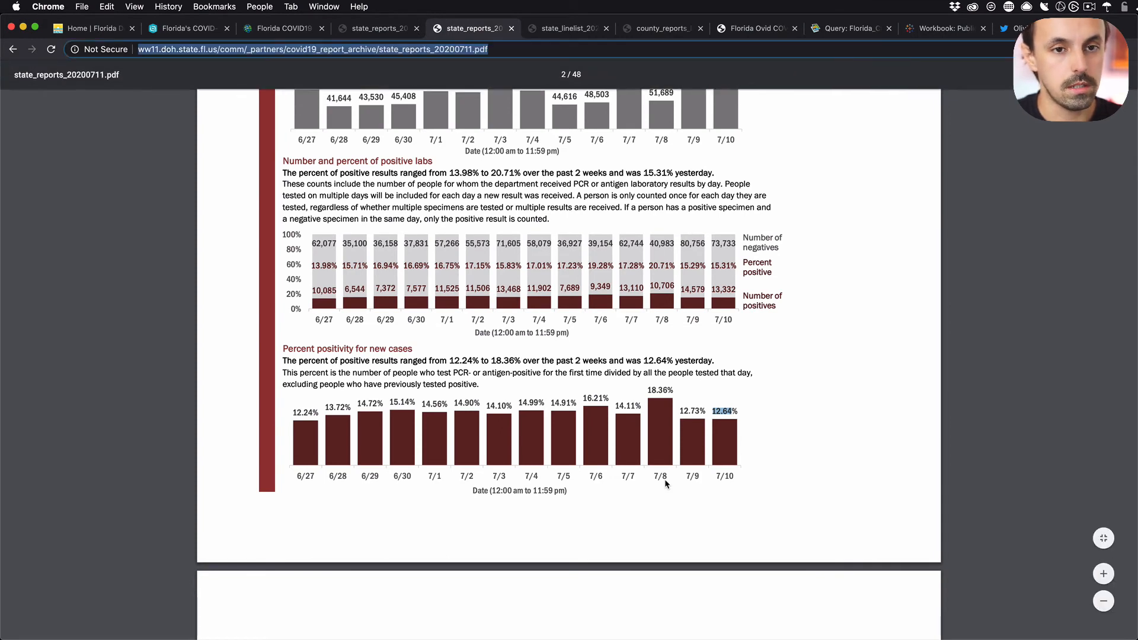
key("super+t")
key("super+v")
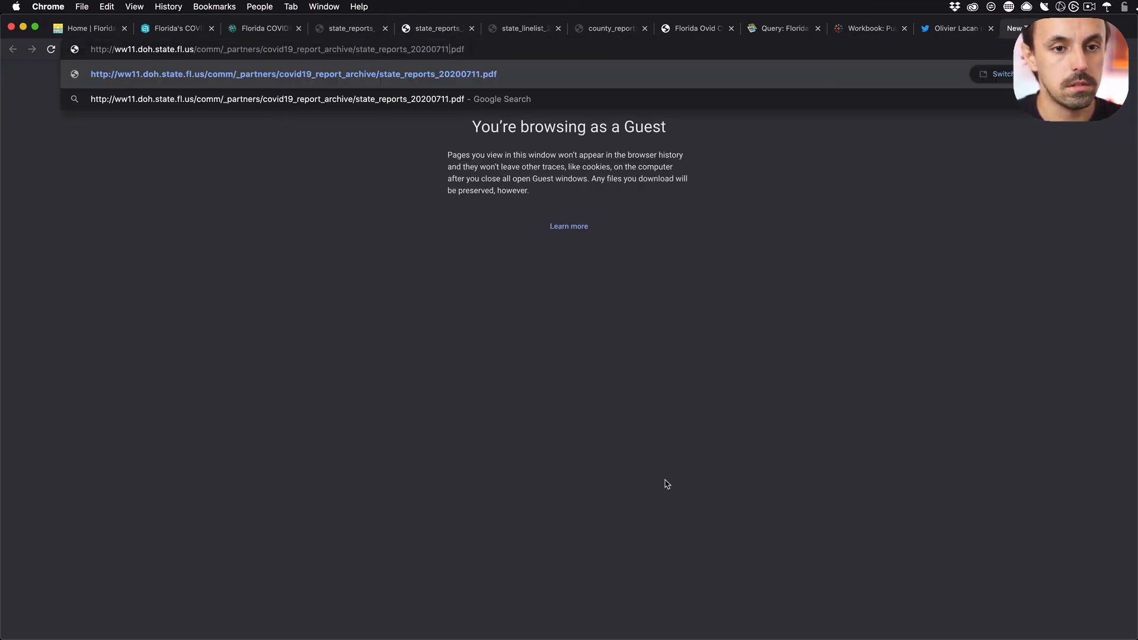
key("BackSpace")
type("0")
key("Return")
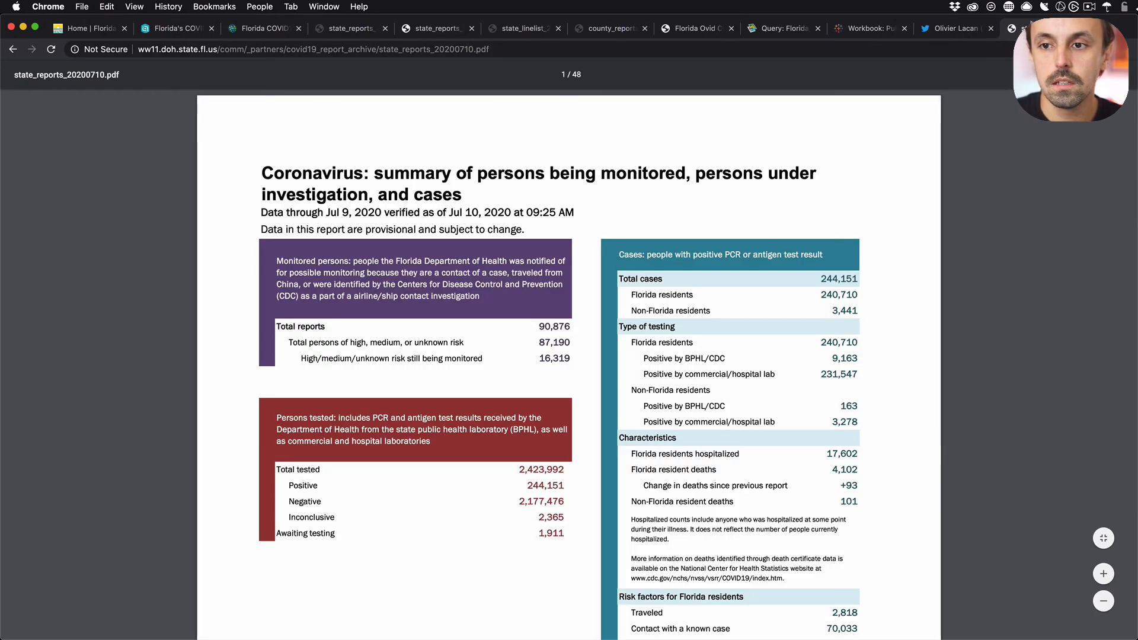
left_click_drag(1029, 28, 525, 28)
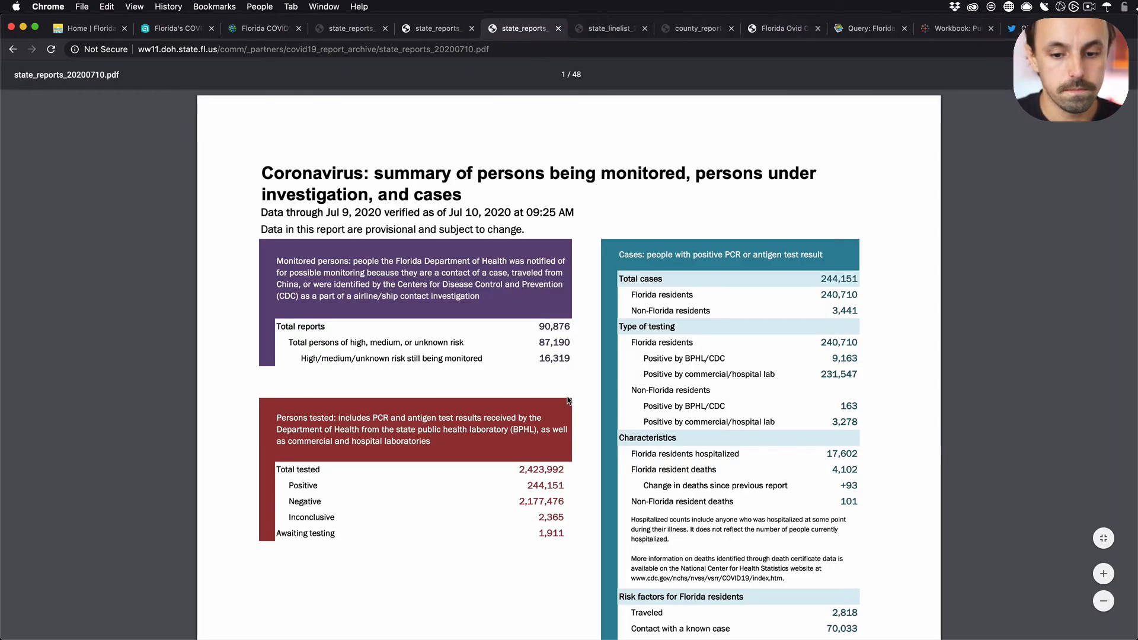
- Look up the 7/9 percent positivity for new cases in the report and enter 12.75% in the 7/10 row's 1st POS cell in Numbers
scroll(571, 453, "down", 10)
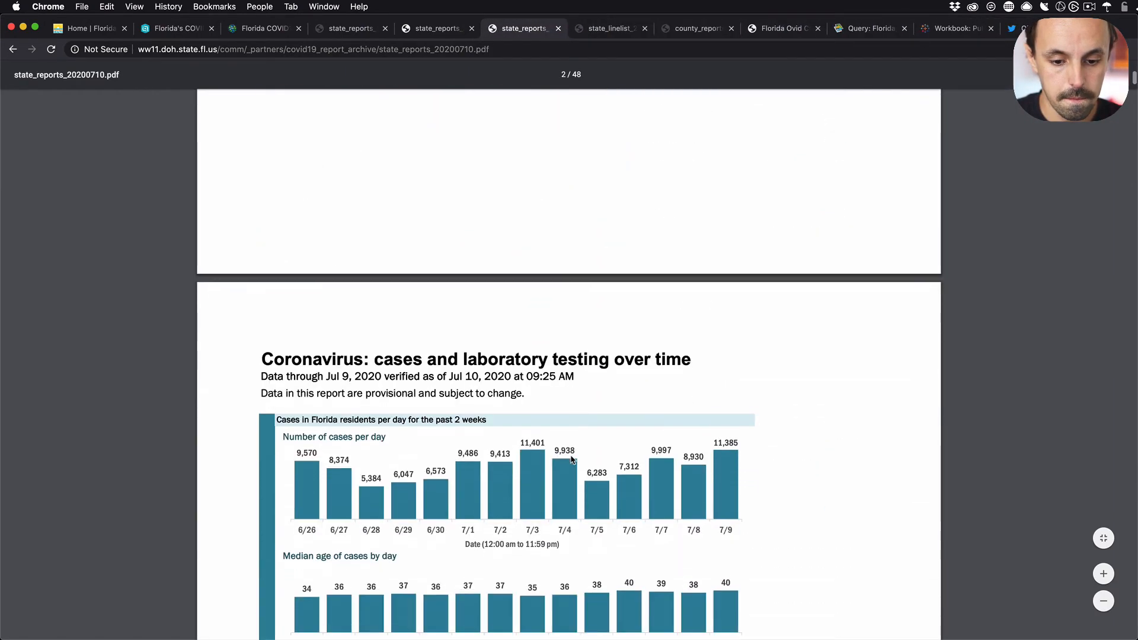
scroll(571, 459, "down", 10)
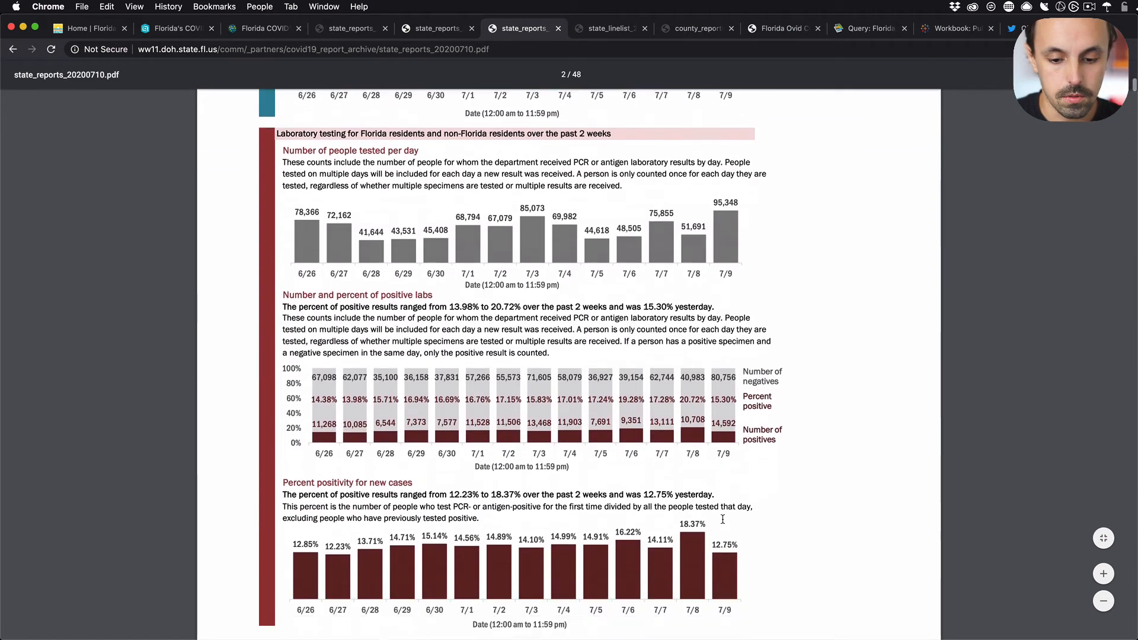
scroll(723, 520, "down", 5)
key("super+Tab")
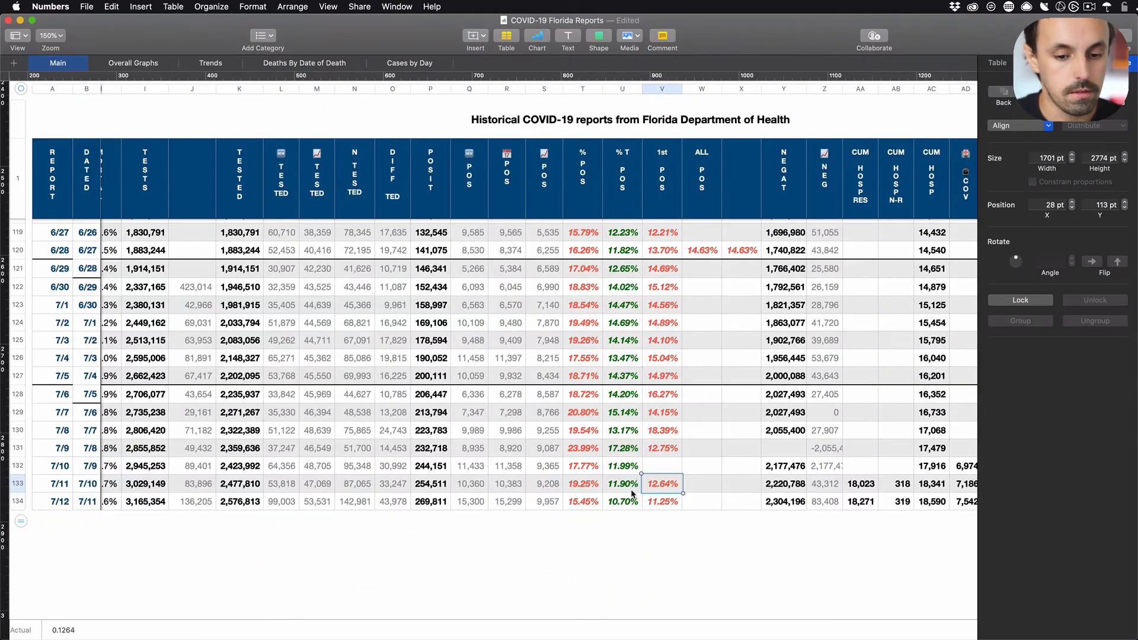
left_click(670, 467)
type("12")
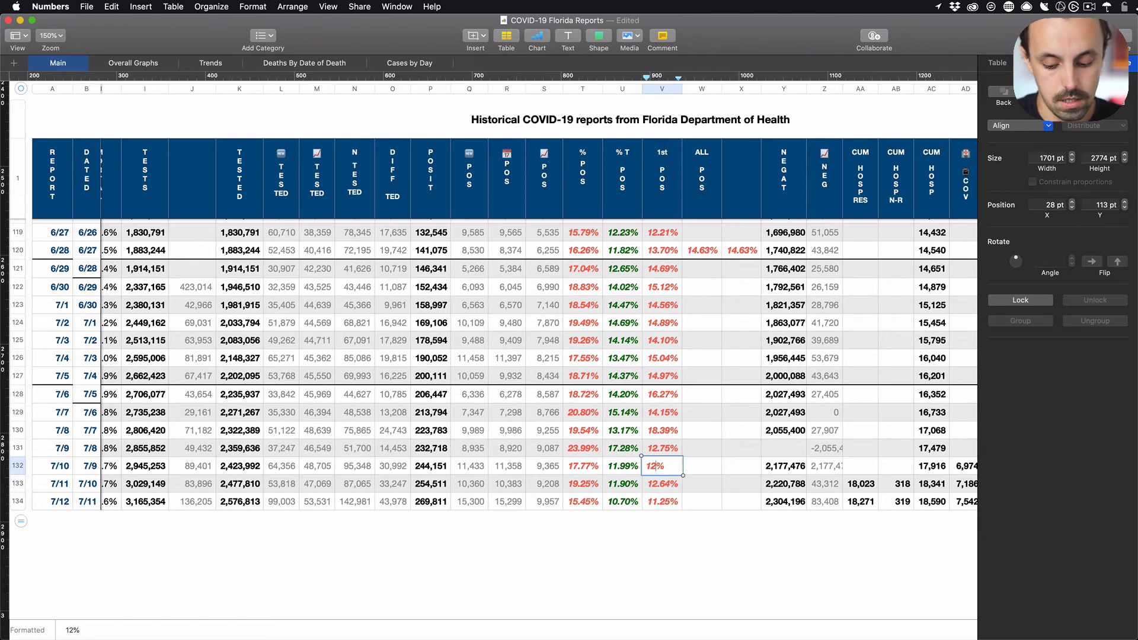
type(".75")
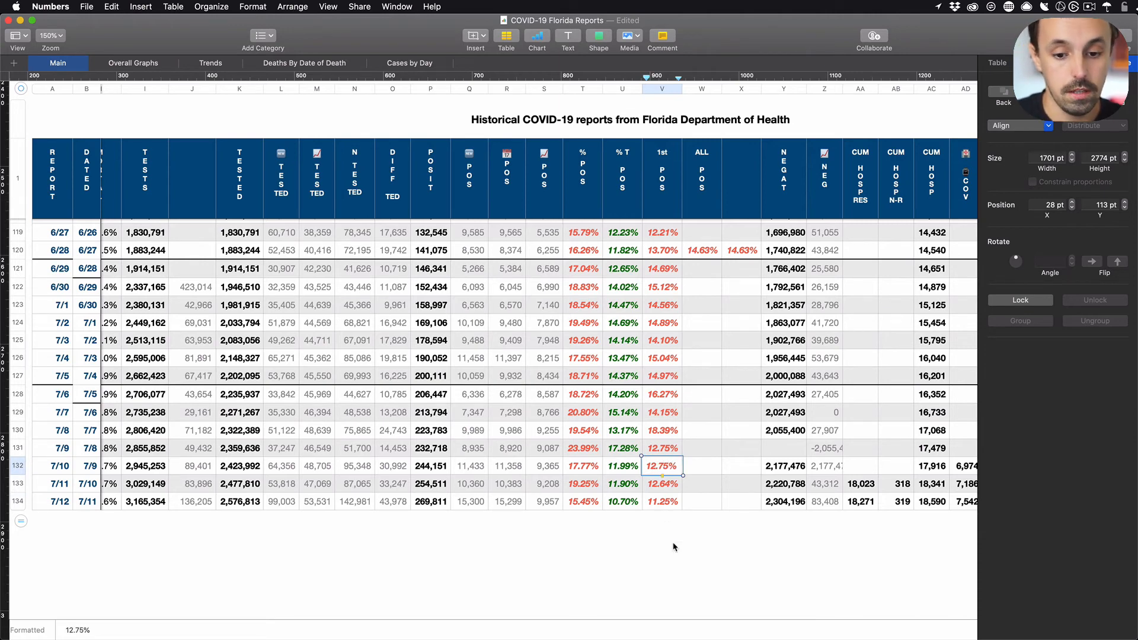
left_click(674, 547)
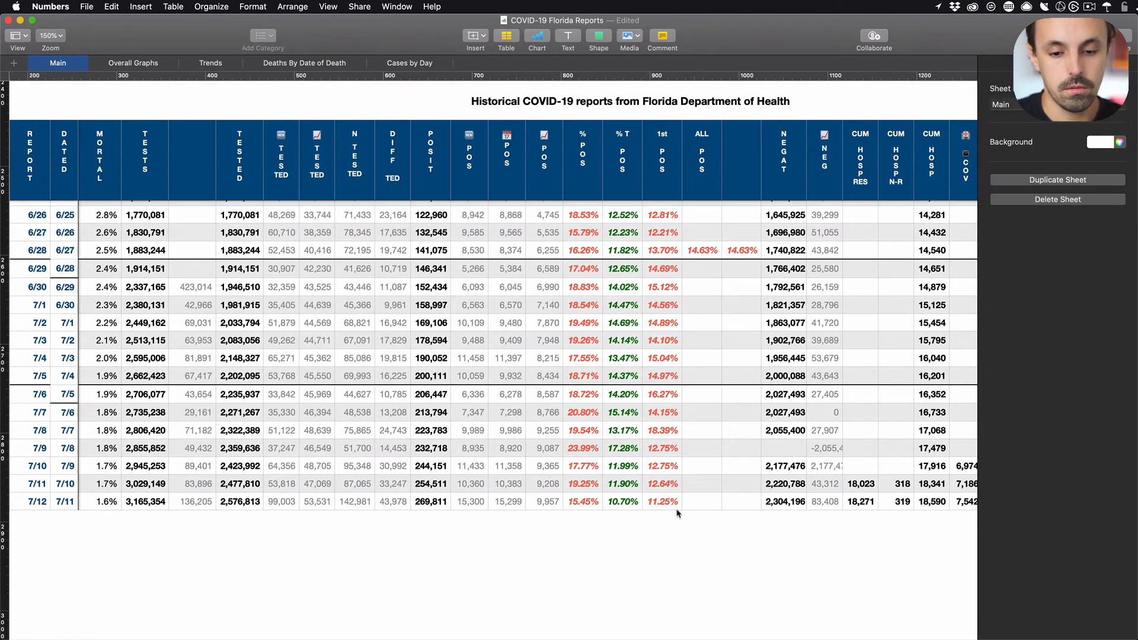
- Check the 1st POS values in the 7/11, 7/10 and 7/6 rows
left_click(647, 482)
left_click(668, 467)
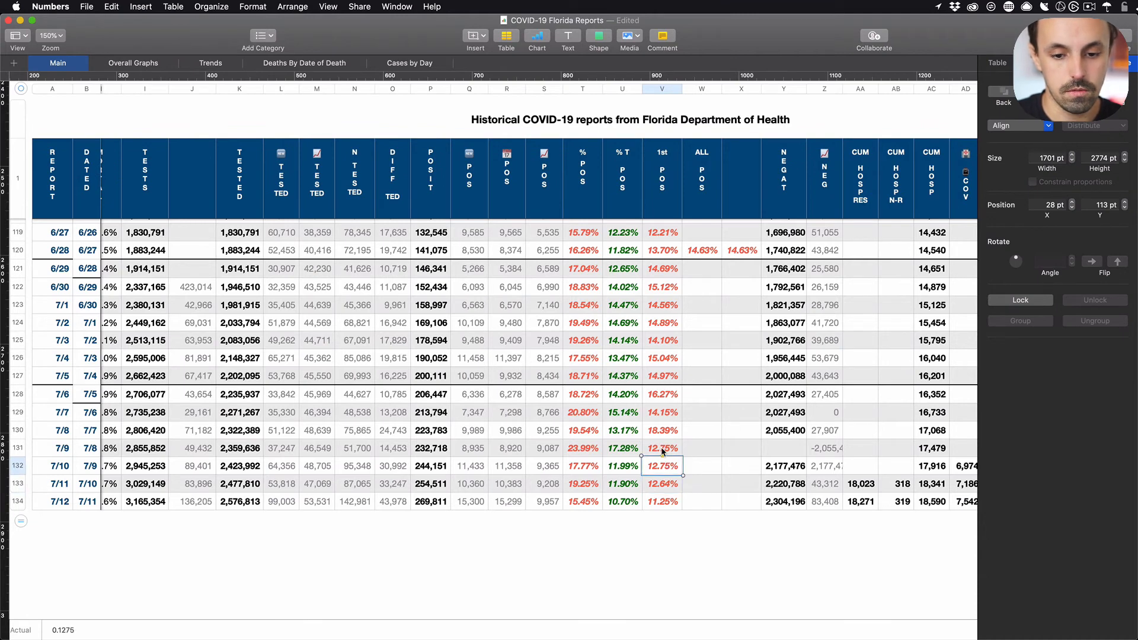
left_click(665, 396)
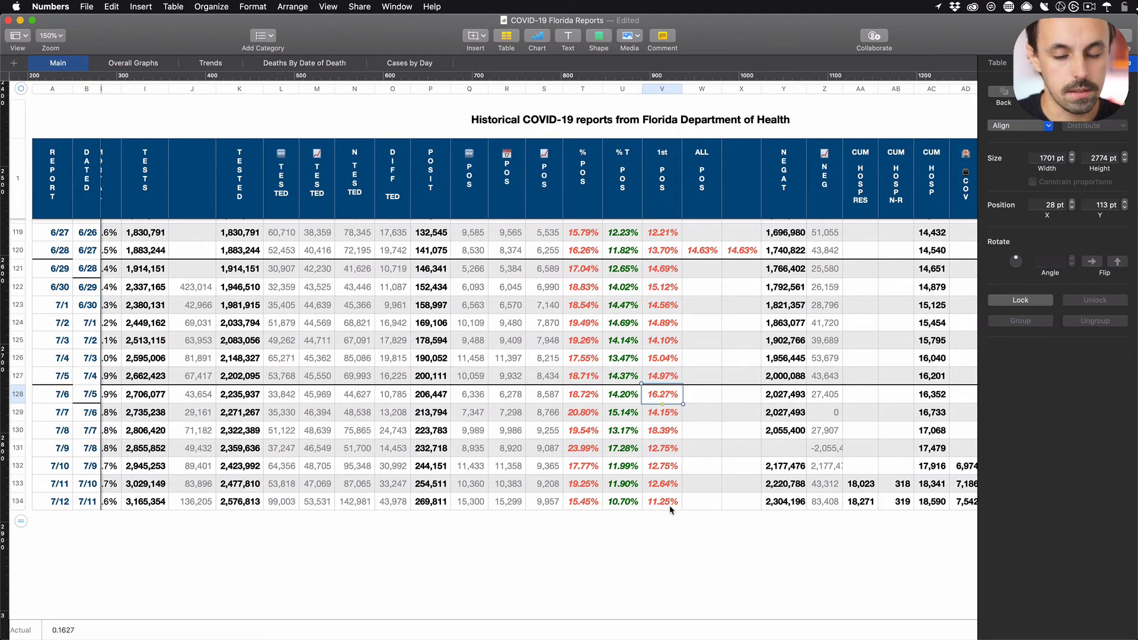
- Extend the data references of the COVID-19 positivity per day in Florida chart through the 7/12 row of the table
scroll(661, 505, "right", 15)
scroll(661, 505, "up", 2)
scroll(662, 506, "right", 20)
scroll(662, 505, "up", 5)
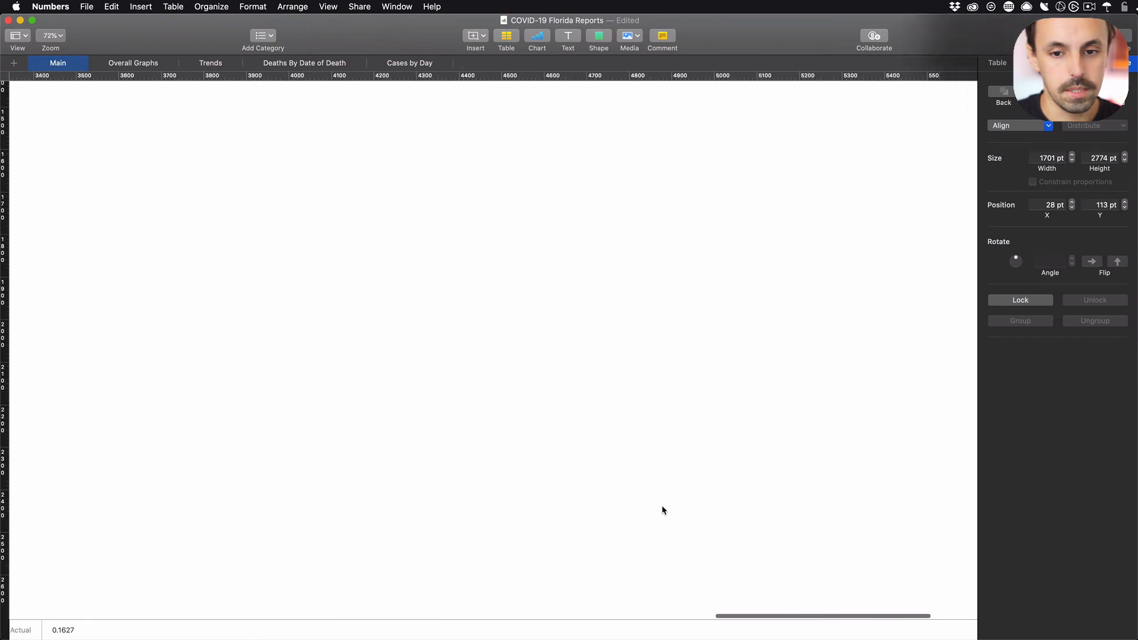
scroll(661, 505, "down", 10)
scroll(430, 450, "left", 3)
scroll(430, 451, "up", 2)
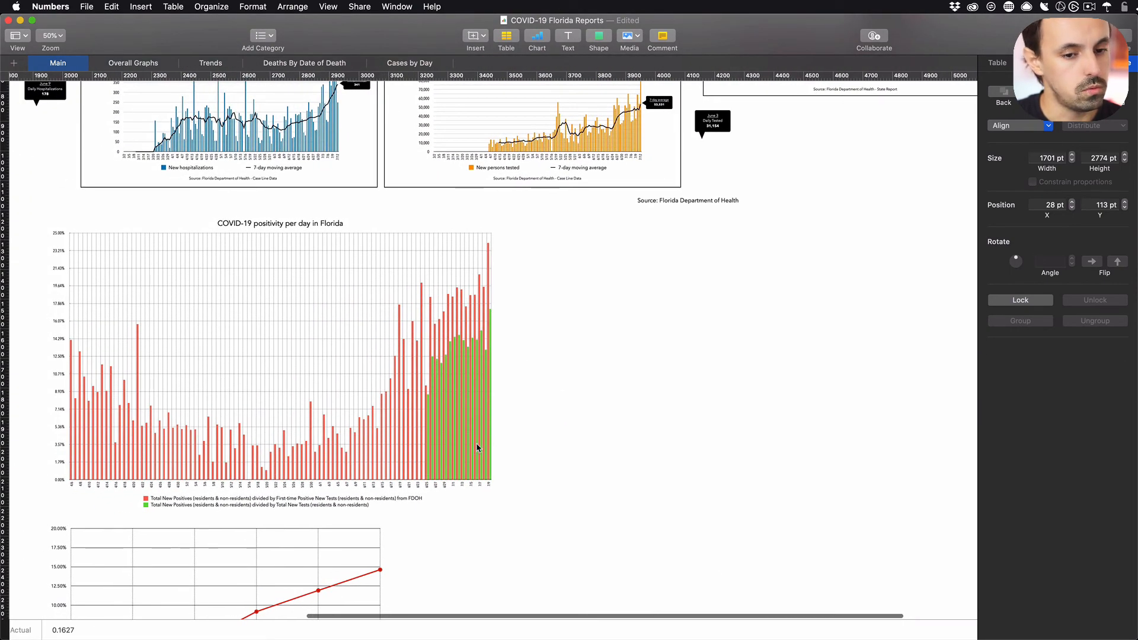
left_click(476, 444)
scroll(477, 444, "left", 2)
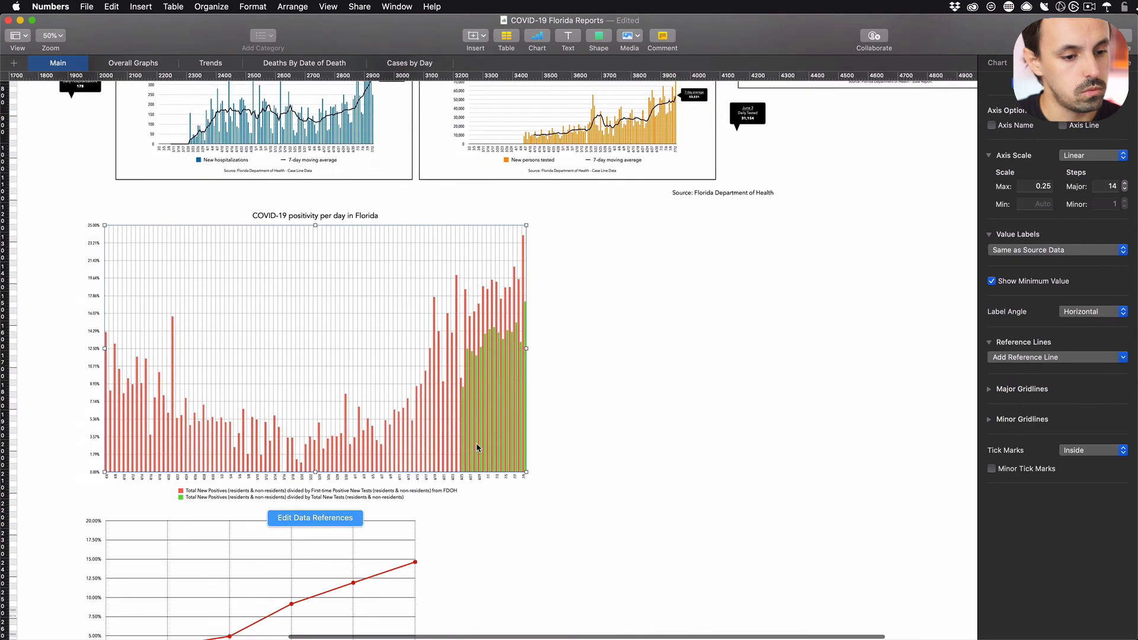
left_click(280, 518)
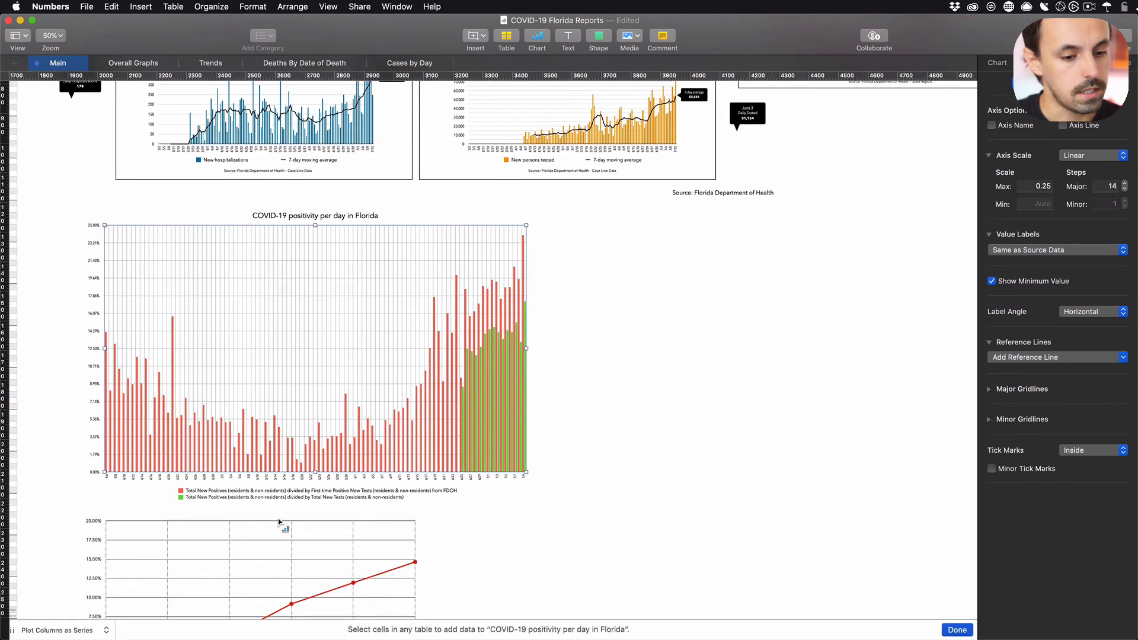
scroll(223, 557, "left", 5)
scroll(223, 558, "down", 2)
scroll(219, 557, "down", 5)
scroll(219, 557, "left", 4)
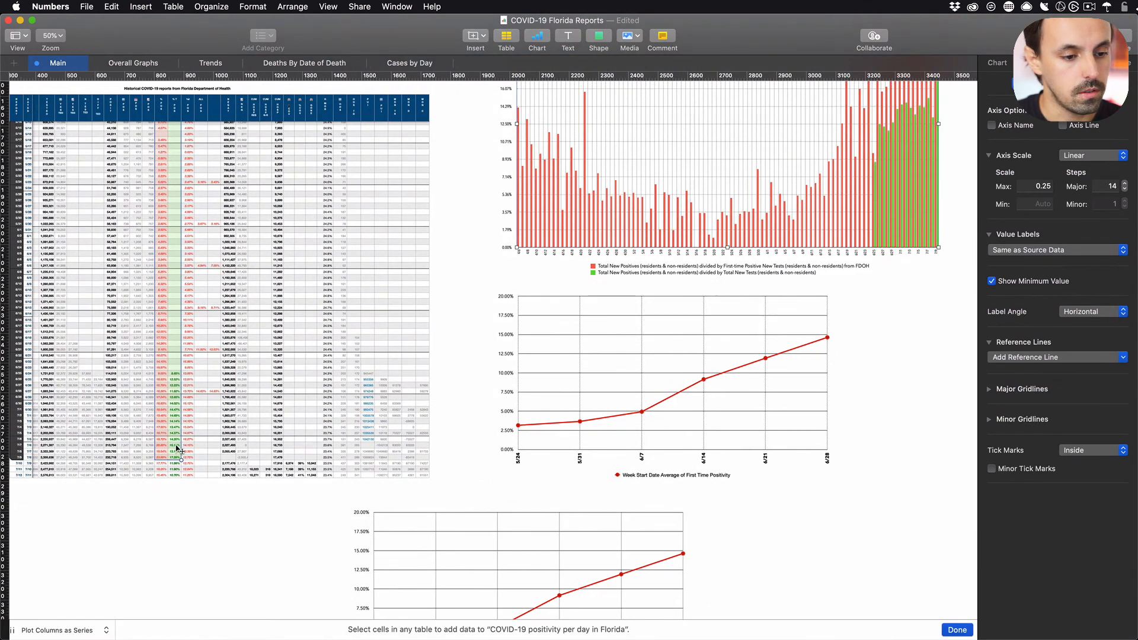
left_click_drag(181, 459, 181, 477)
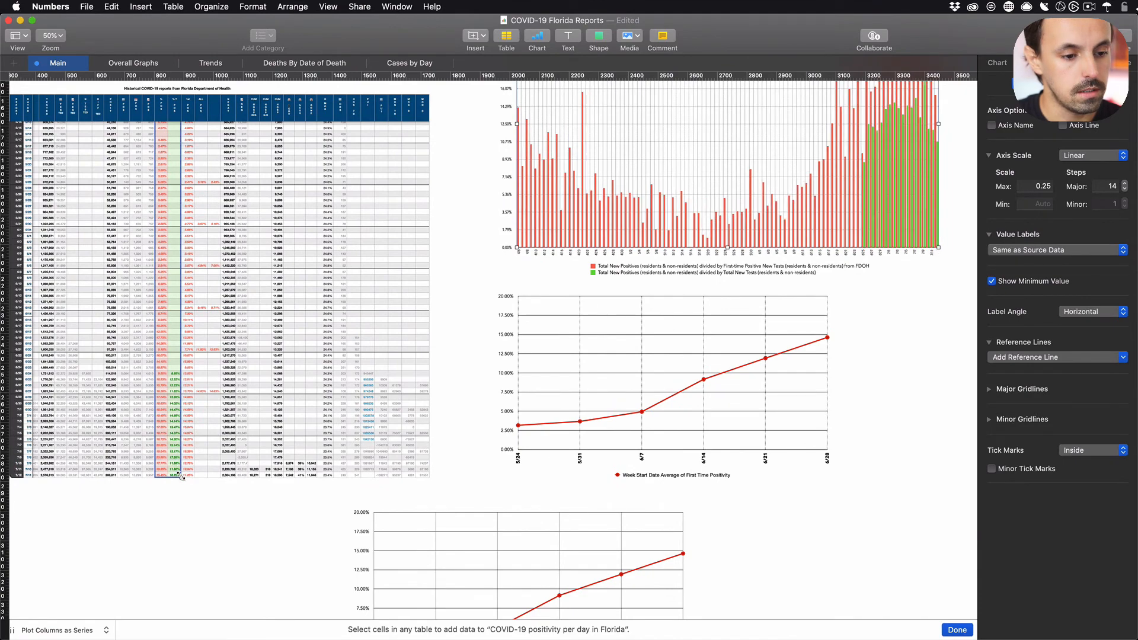
left_click(957, 629)
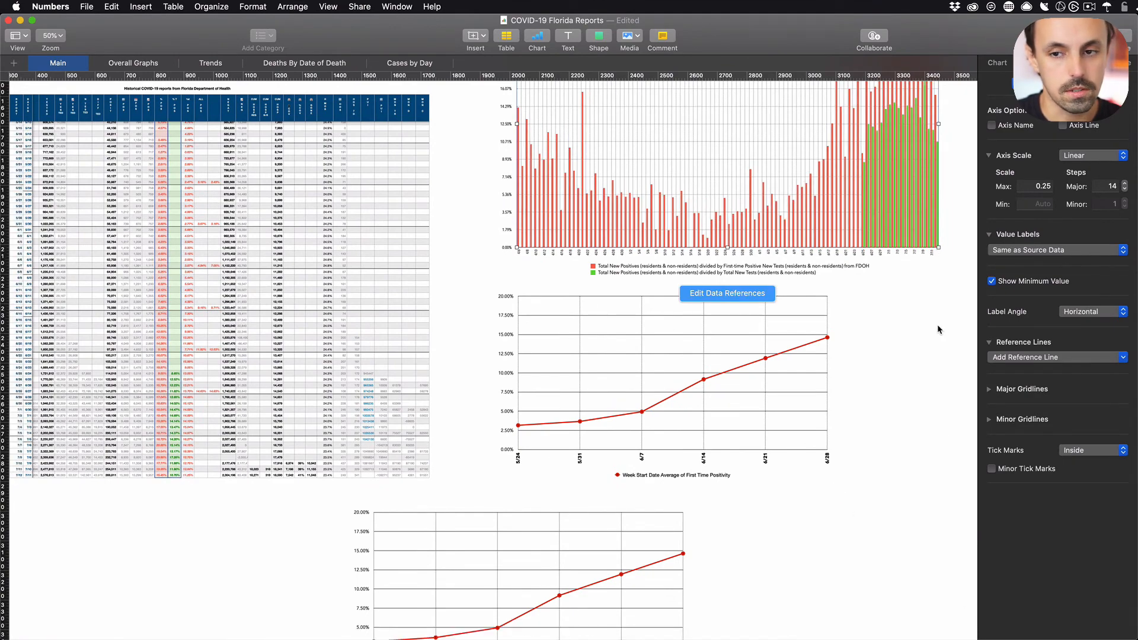
- Examine the latest bars in the COVID-19 positivity per day in Florida chart
scroll(938, 325, "up", 5)
scroll(938, 325, "right", 5)
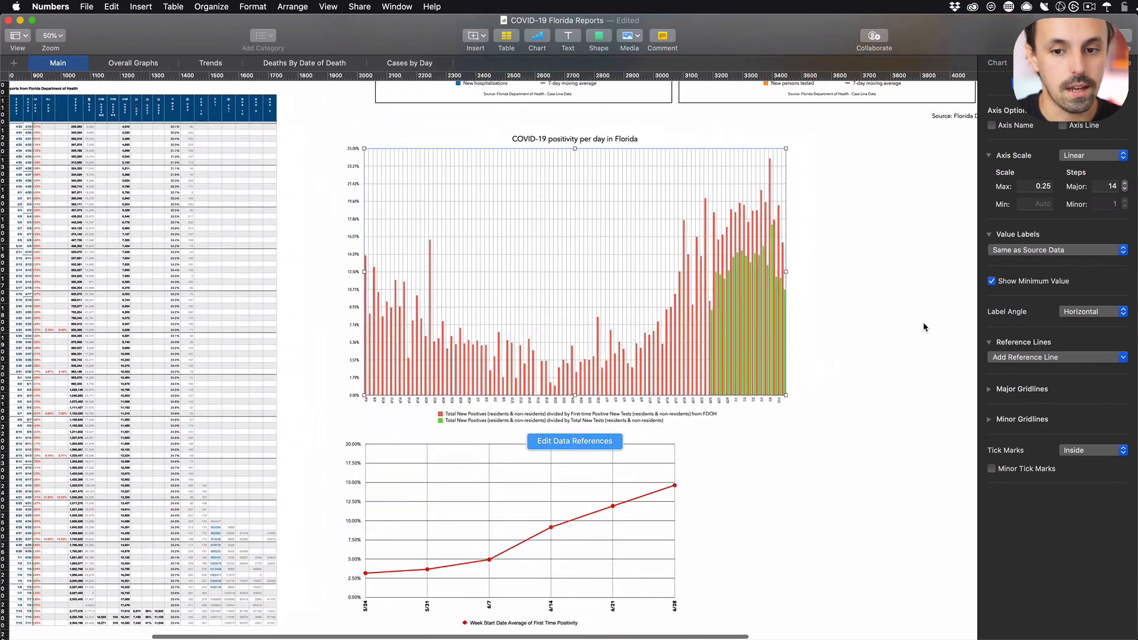
scroll(924, 321, "up", 2)
scroll(923, 322, "right", 3)
left_click(856, 354)
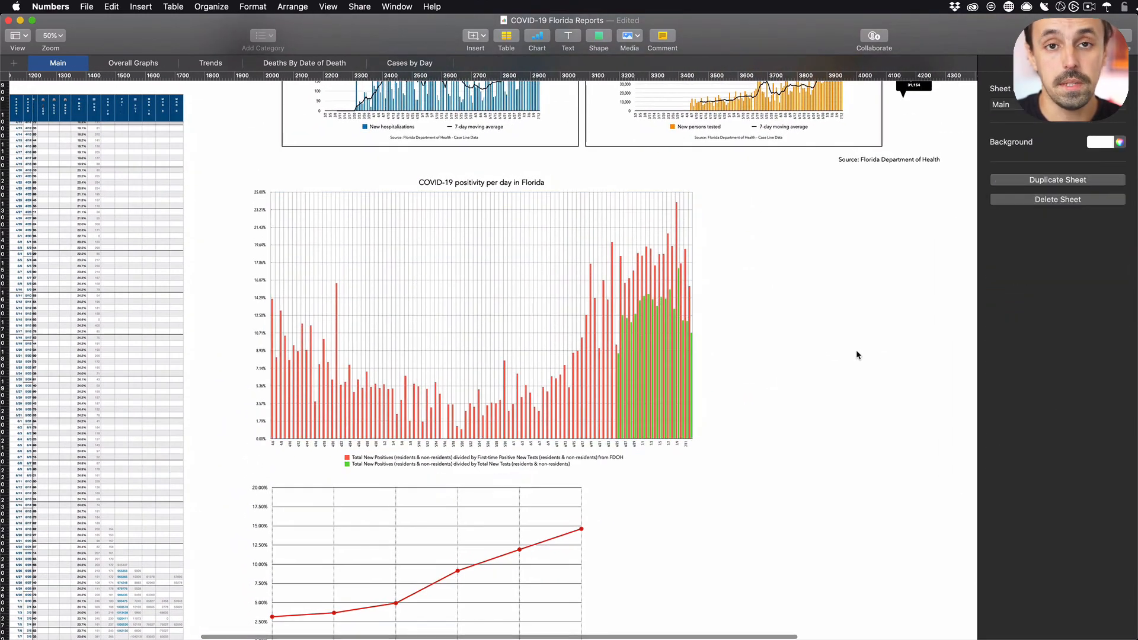
scroll(799, 333, "up", 1)
scroll(799, 333, "right", 2)
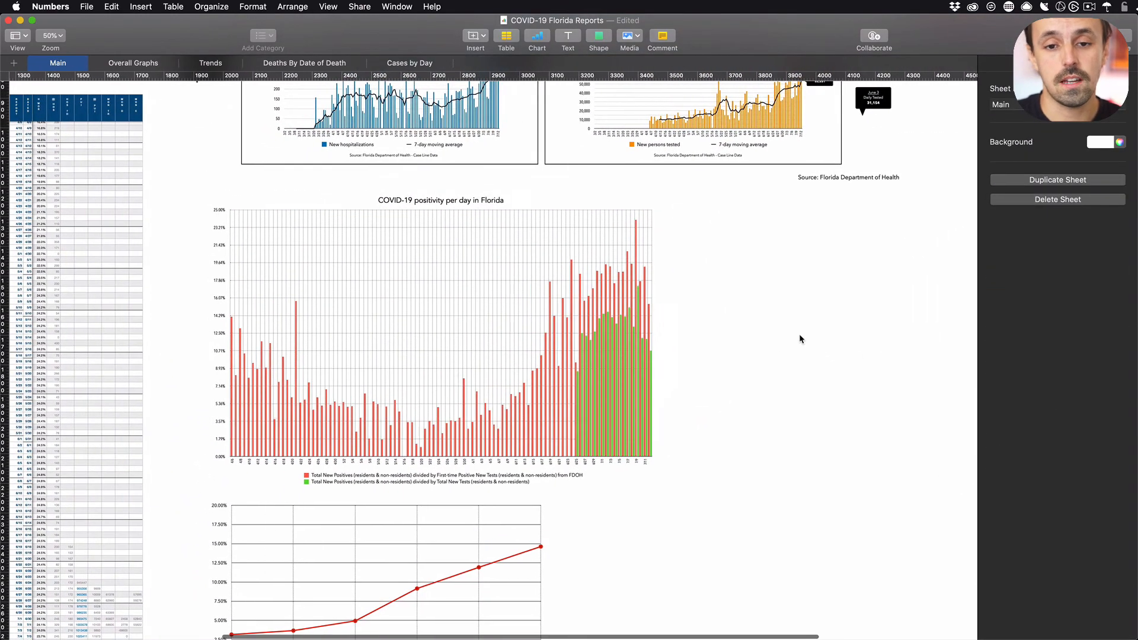
- Extend the data references of the COVID-19 positivity for new cases only in Florida chart through the 7/12 row
scroll(799, 333, "up", 9)
scroll(799, 333, "right", 10)
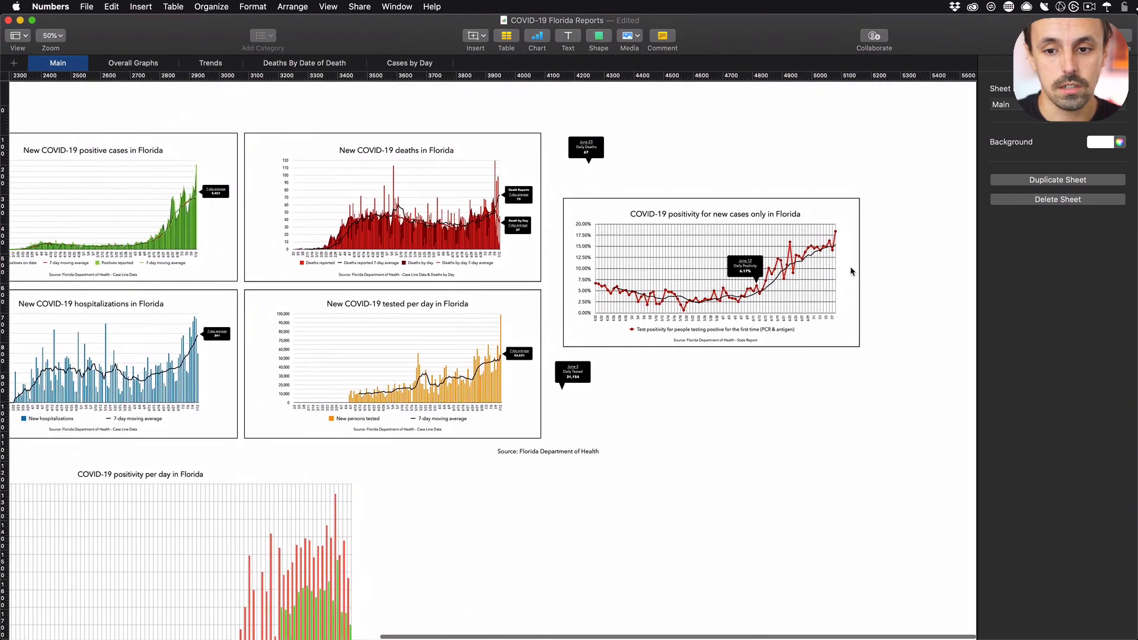
scroll(852, 270, "up", 5)
left_click(777, 297)
left_click(649, 386)
scroll(586, 469, "down", 2)
scroll(586, 469, "left", 2)
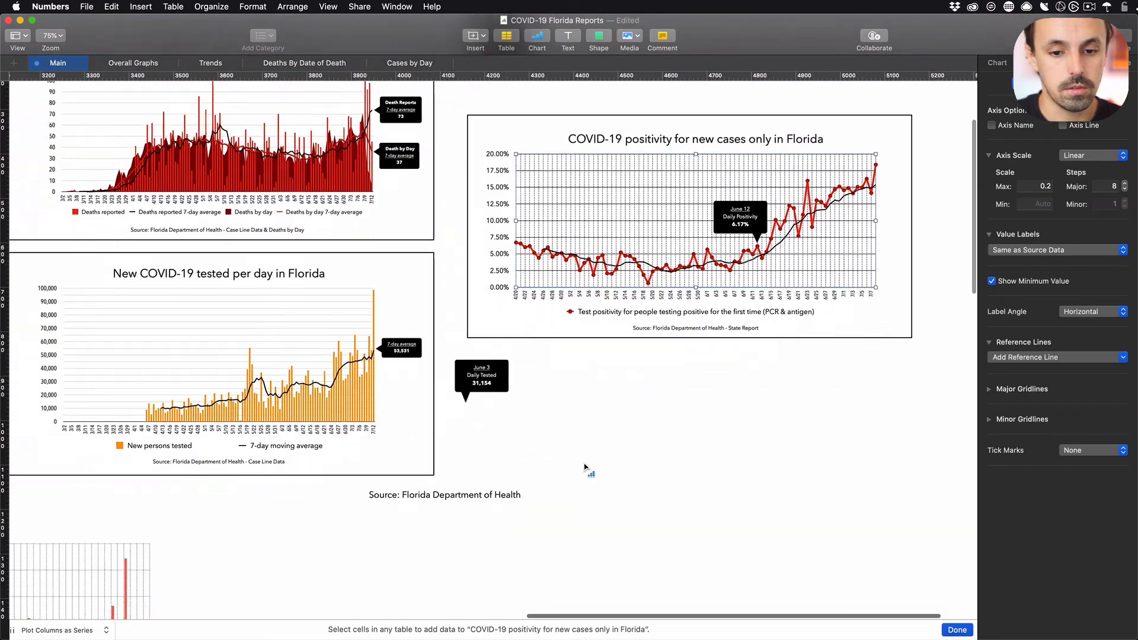
scroll(586, 469, "left", 15)
scroll(586, 469, "down", 5)
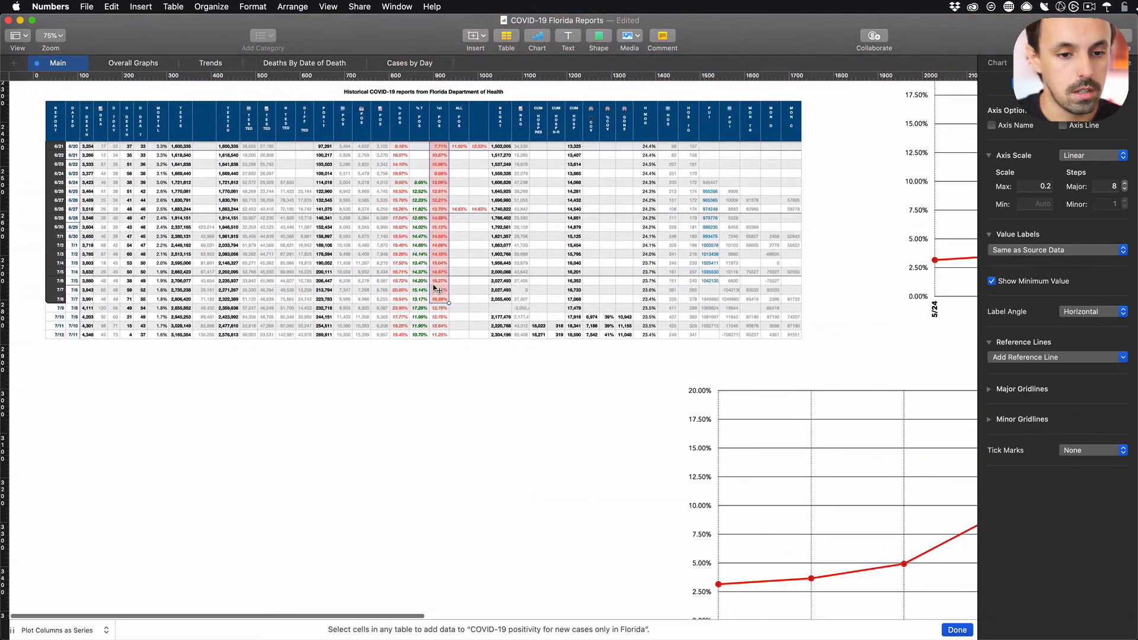
left_click_drag(449, 303, 448, 339)
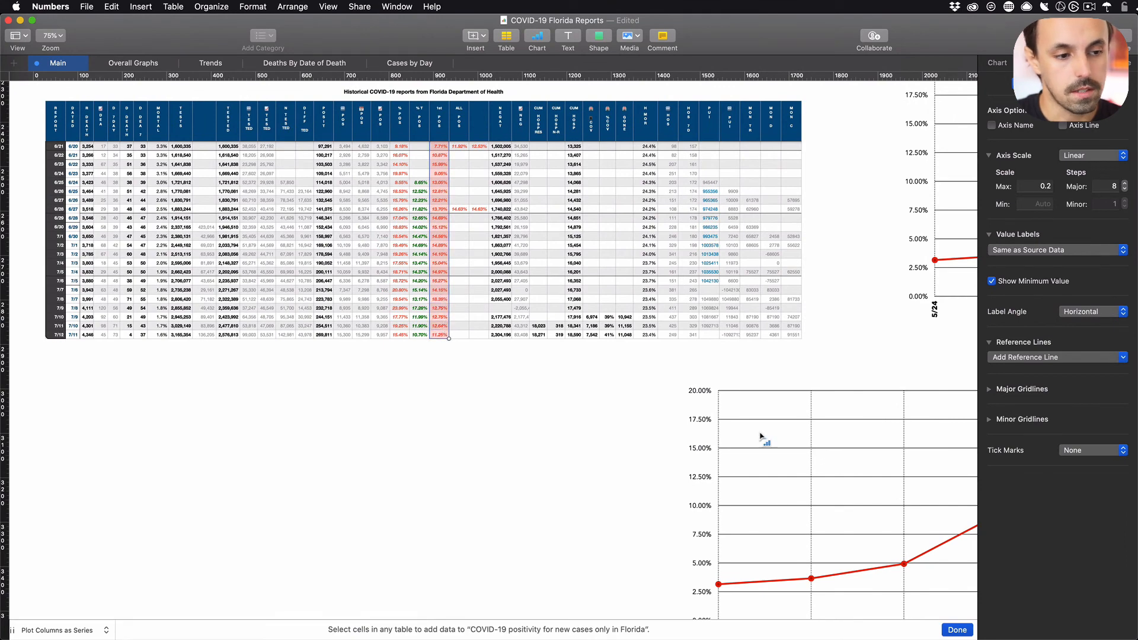
left_click(957, 630)
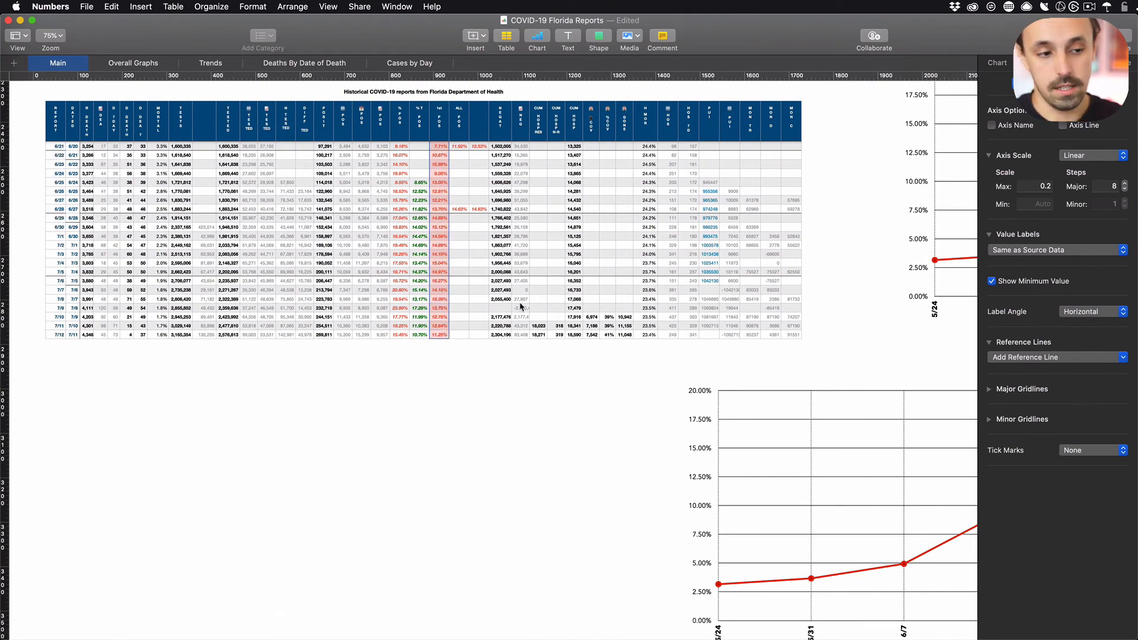
- Examine the latest points and the moving average line in the positivity for new cases only chart
scroll(519, 302, "right", 7)
scroll(520, 301, "up", 4)
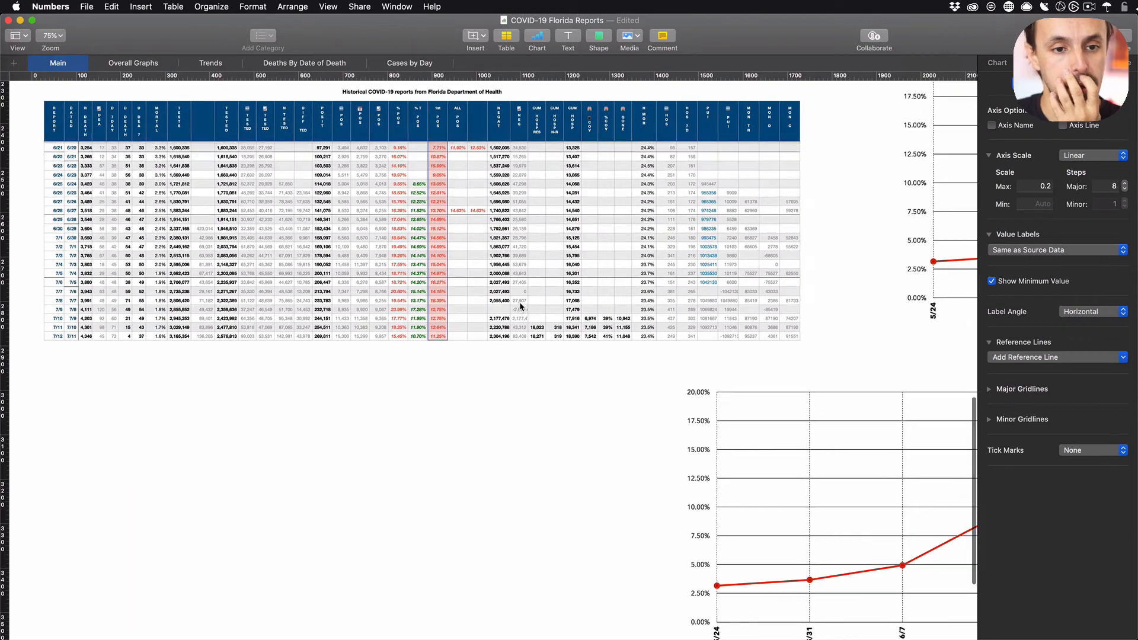
scroll(521, 306, "right", 15)
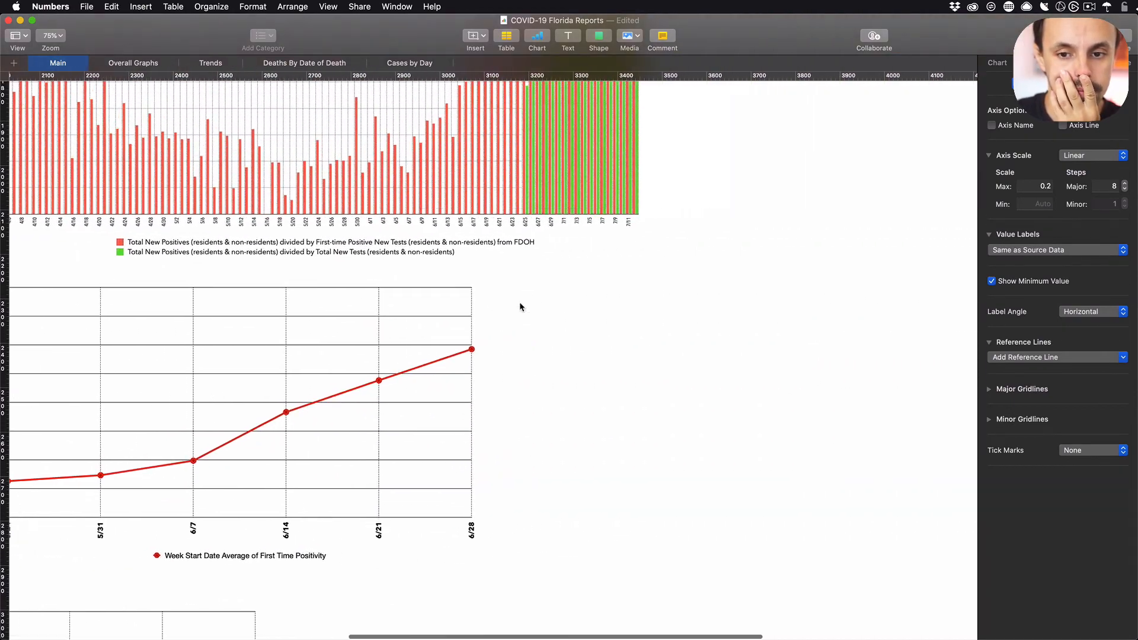
scroll(520, 301, "left", 7)
scroll(519, 301, "up", 3)
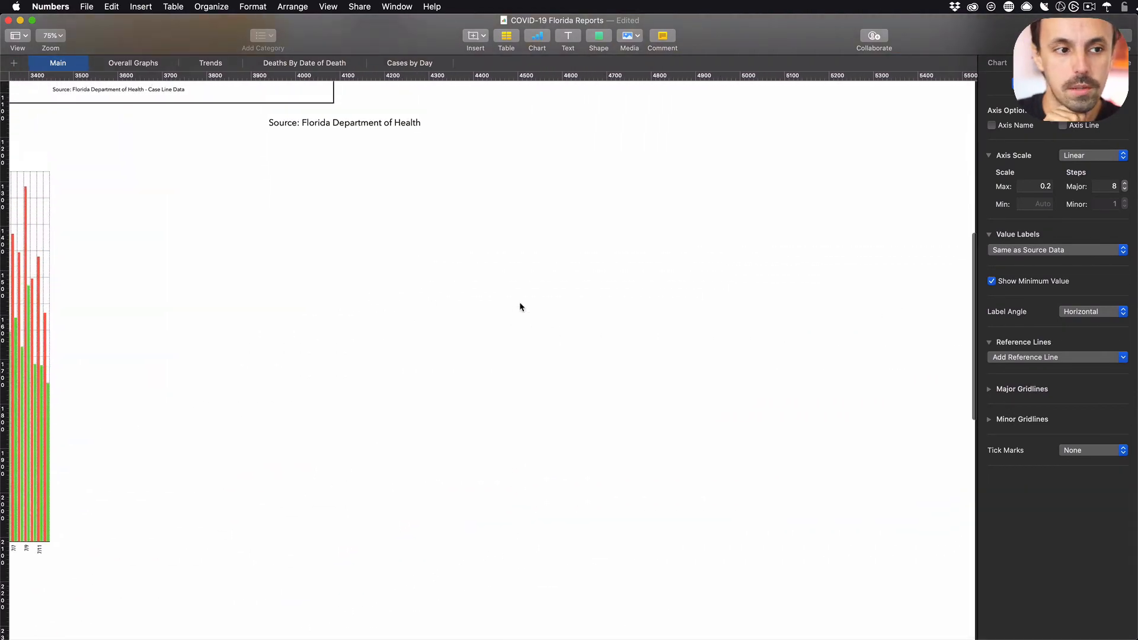
scroll(519, 302, "up", 6)
scroll(519, 302, "right", 6)
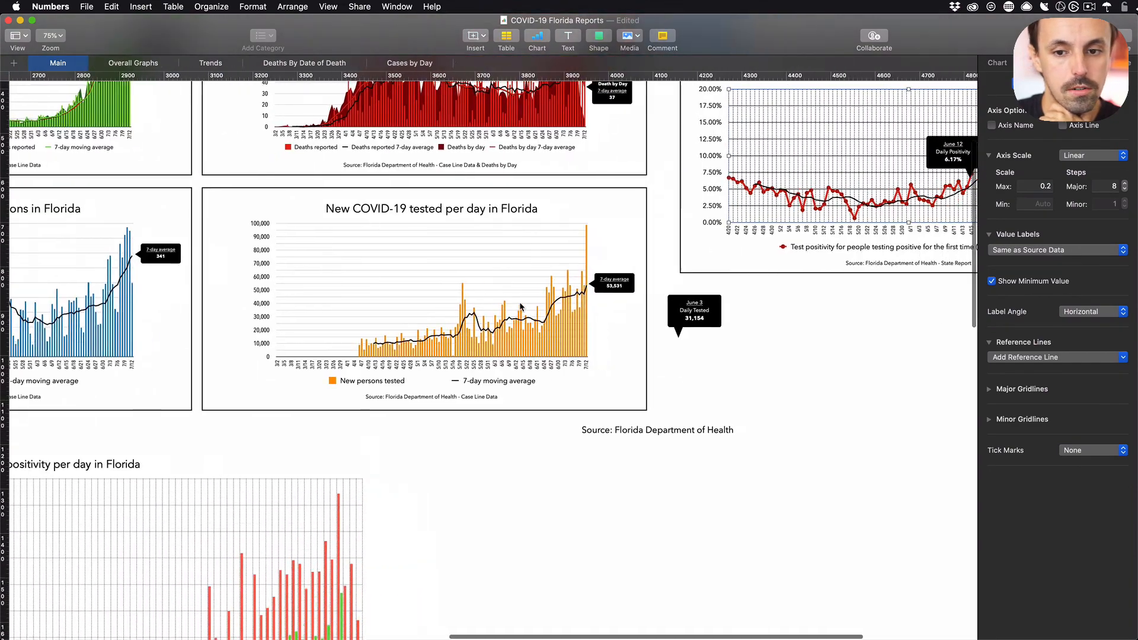
left_click(520, 307)
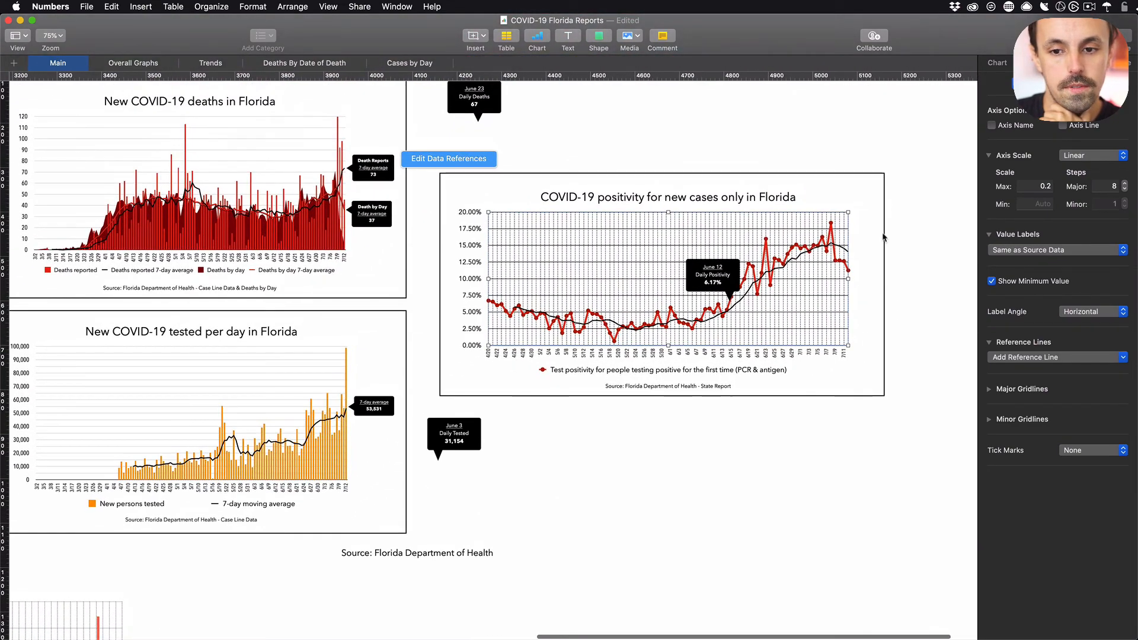
left_click(915, 245)
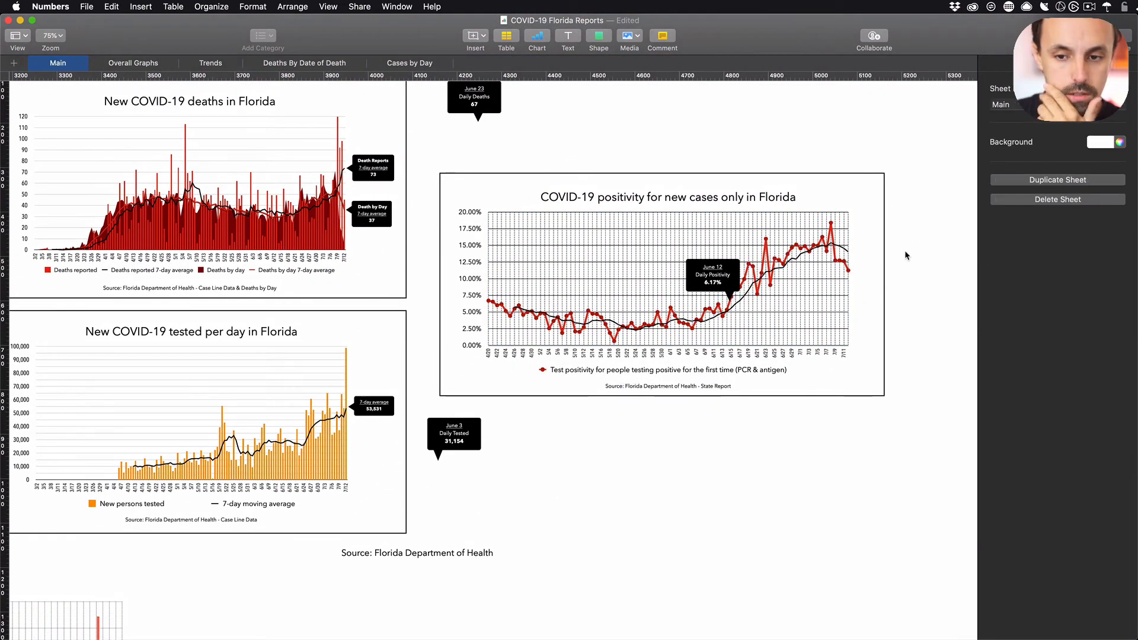
scroll(681, 224, "up", 1)
scroll(681, 224, "up", 5)
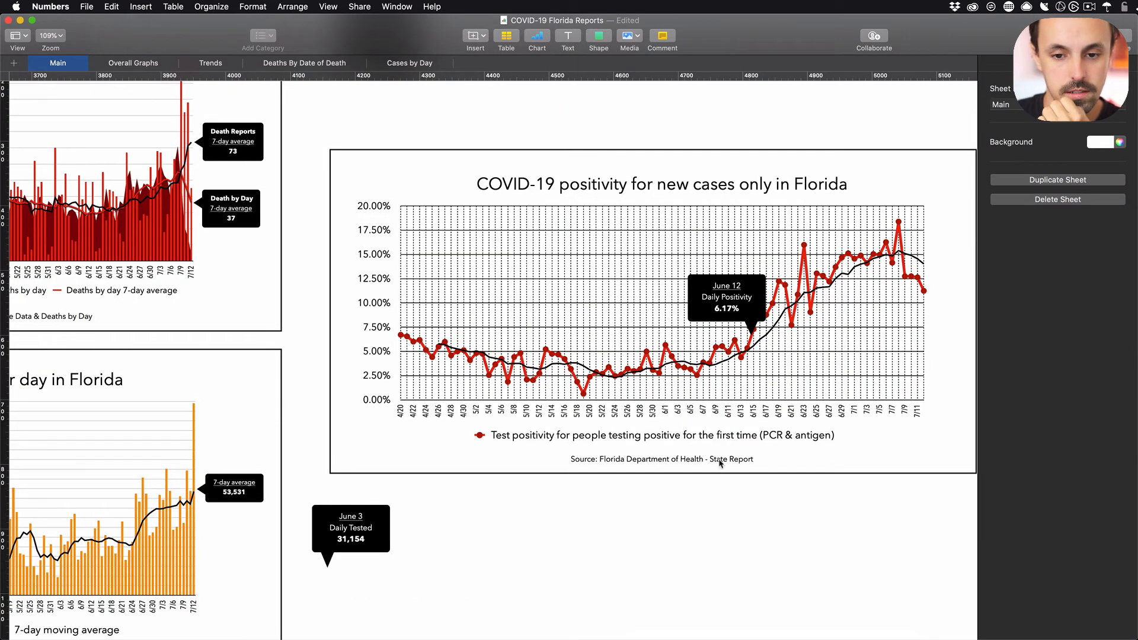
- Move the June 12 Daily Positivity callout off the new-cases positivity chart into the blank area beside it
left_click(756, 294)
scroll(756, 294, "right", 3)
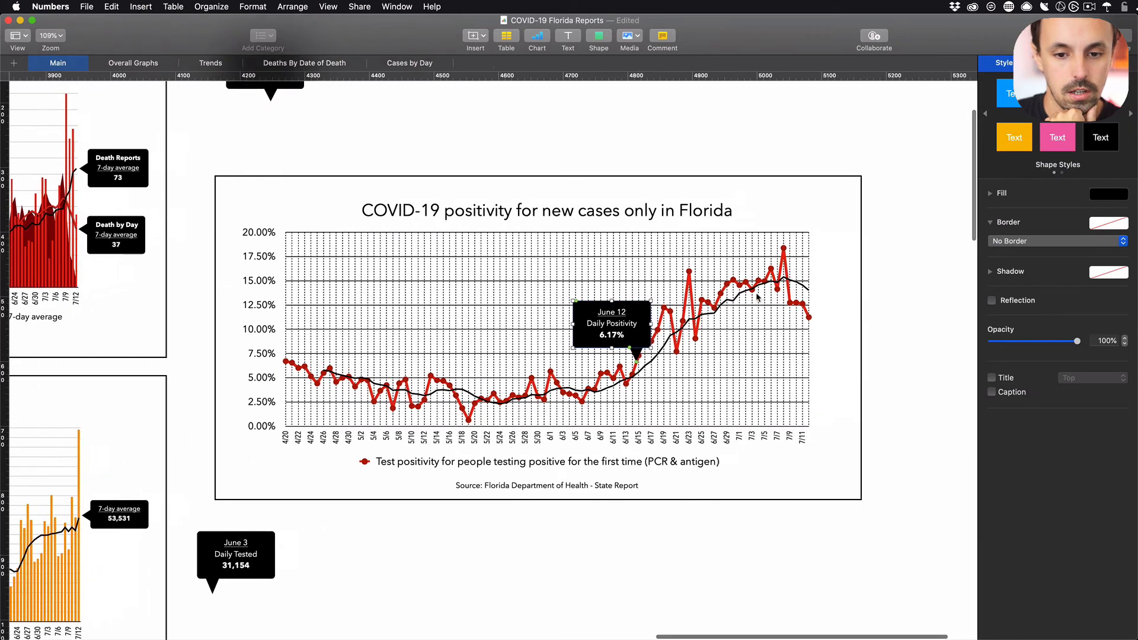
left_click_drag(591, 312, 1006, 277)
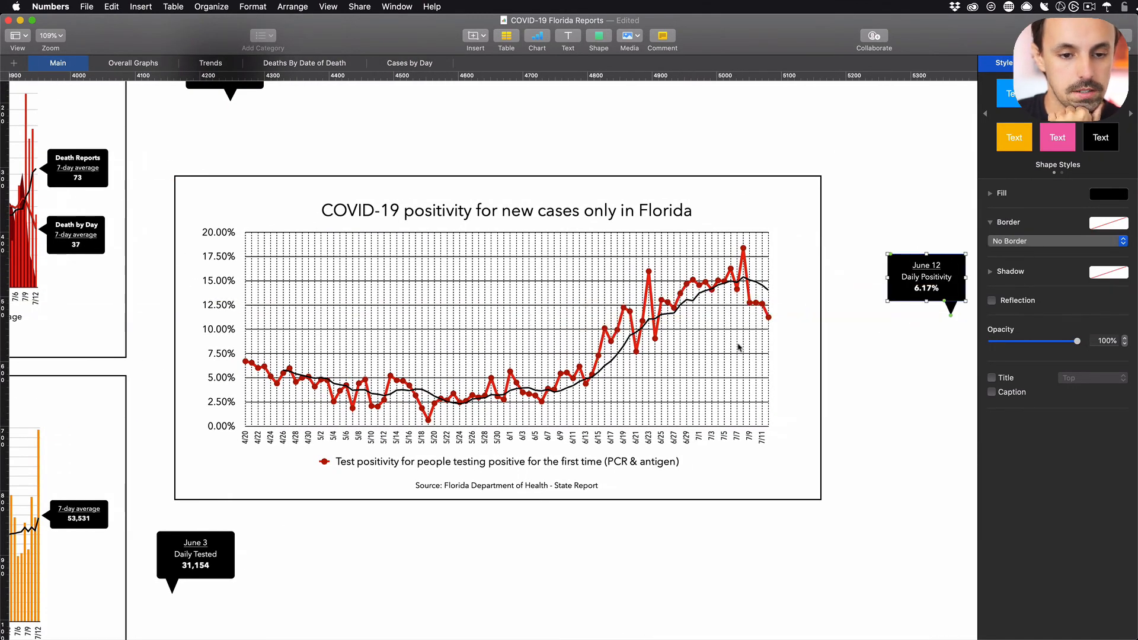
scroll(535, 431, "down", 2)
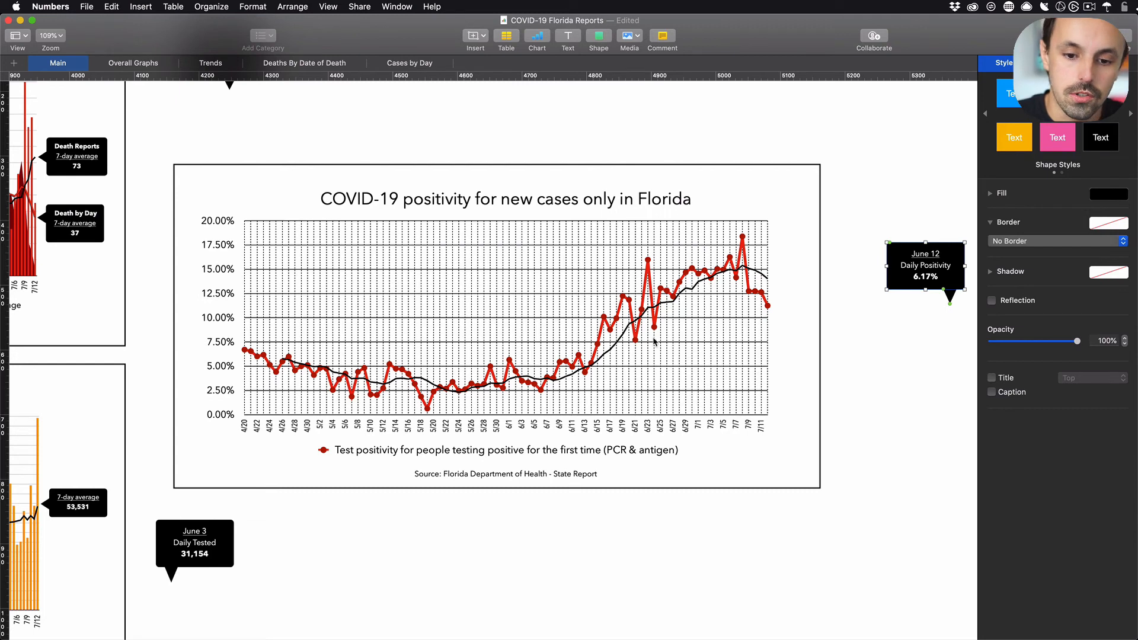
left_click(692, 274)
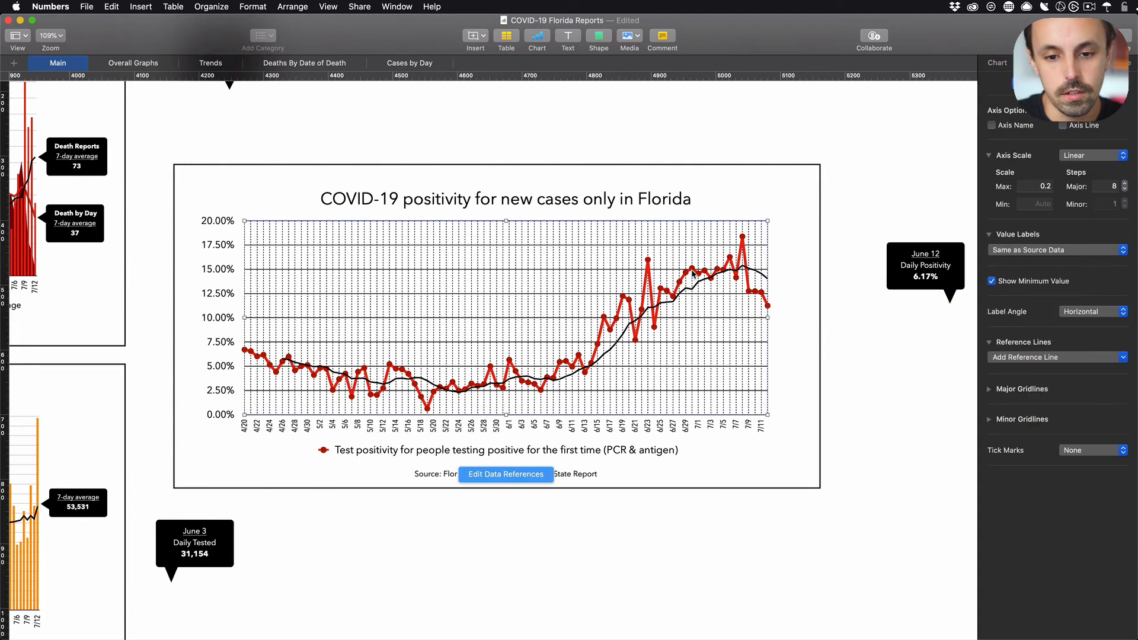
left_click(798, 277)
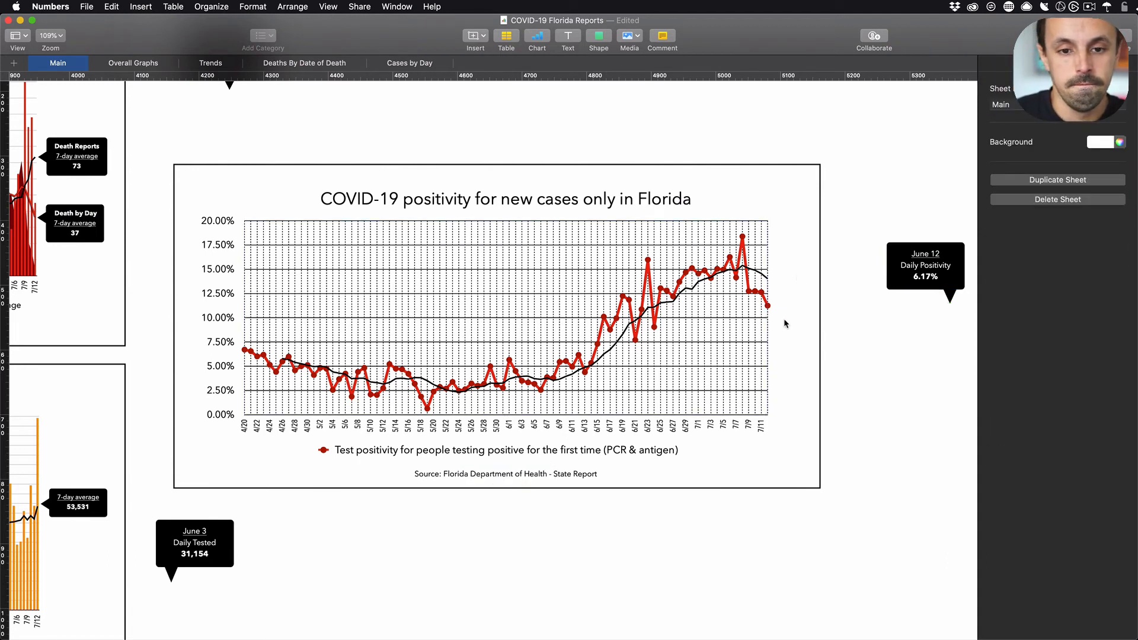
- Review the positive cases, deaths, hospitalizations and tested per day charts together with the callouts beside them
scroll(796, 346, "left", 3)
scroll(797, 346, "down", 2)
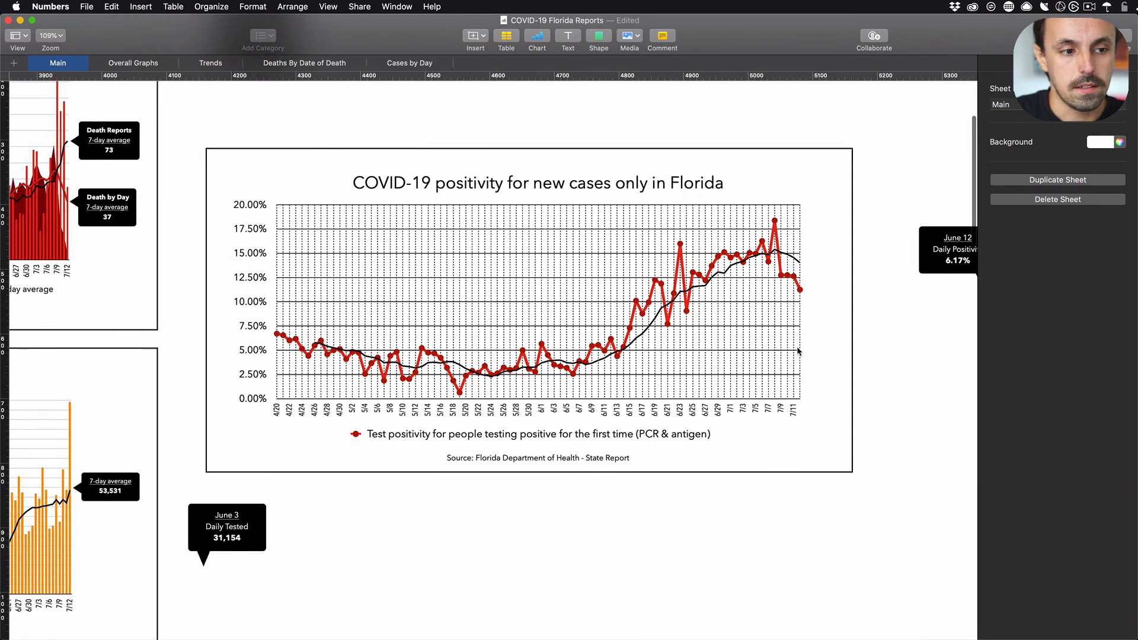
scroll(797, 347, "left", 20)
scroll(541, 375, "down", 2)
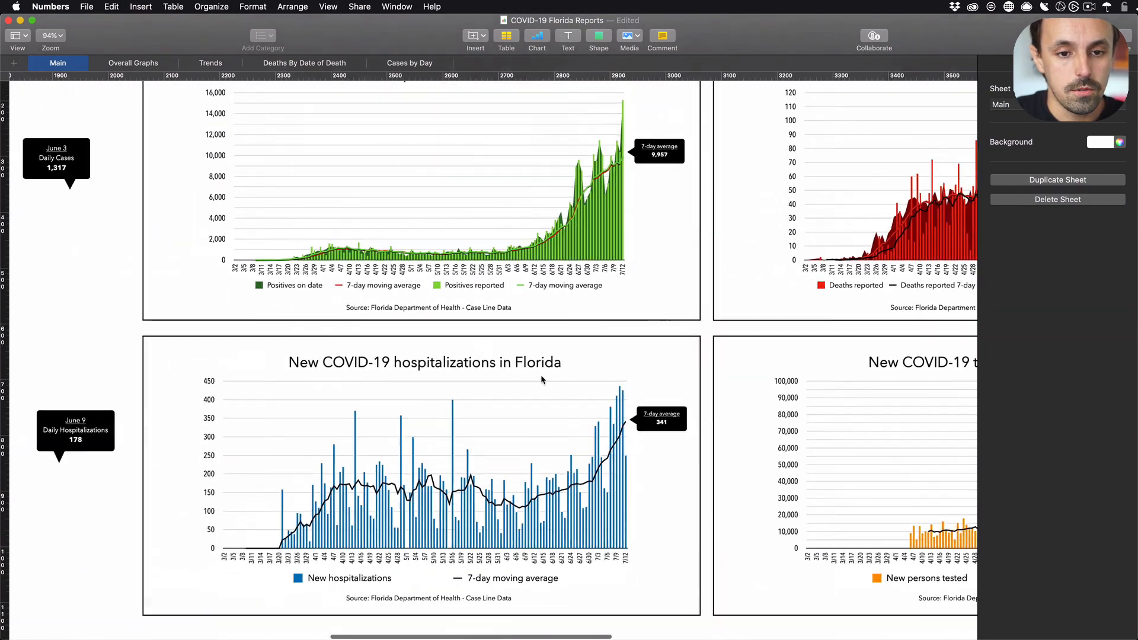
scroll(541, 375, "down", 3)
scroll(541, 375, "left", 5)
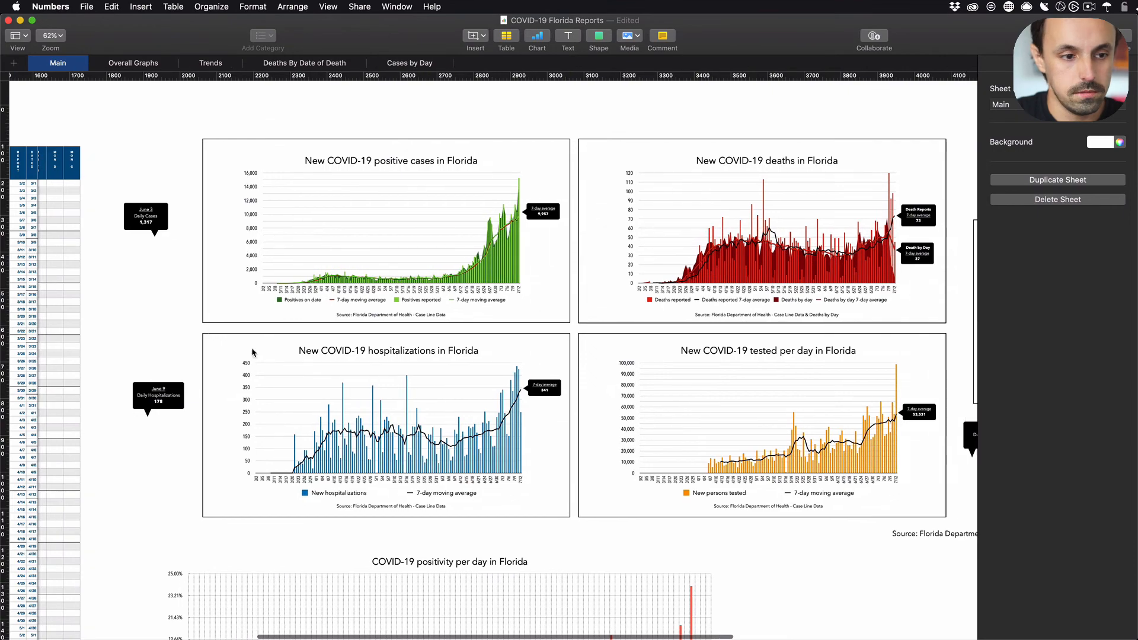
left_click_drag(126, 184, 164, 524)
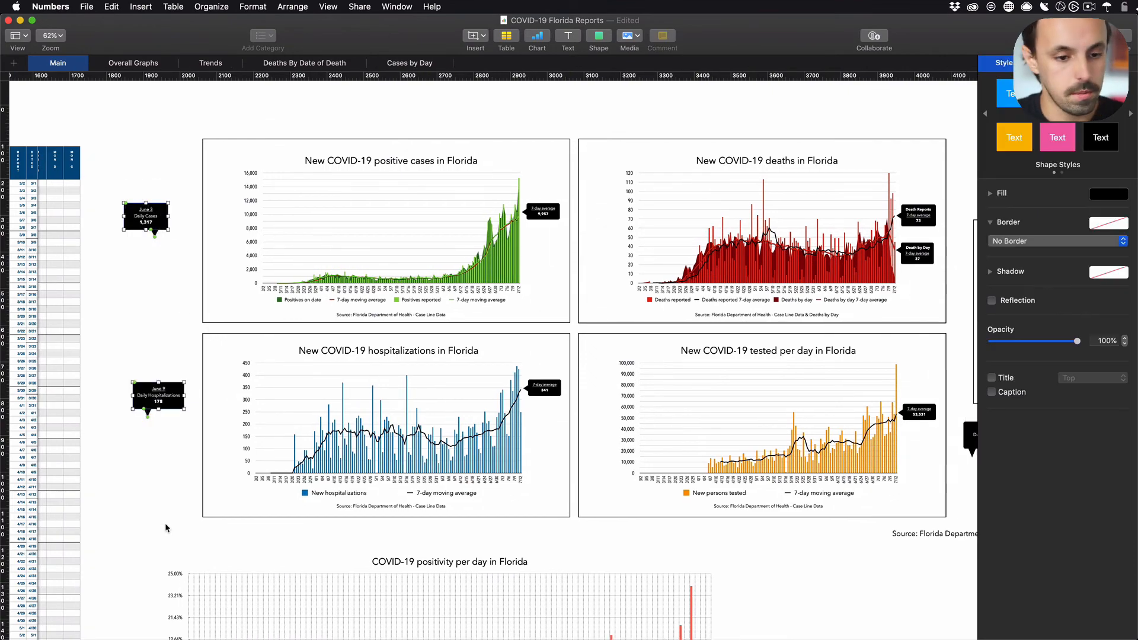
left_click(165, 523)
scroll(747, 288, "right", 3)
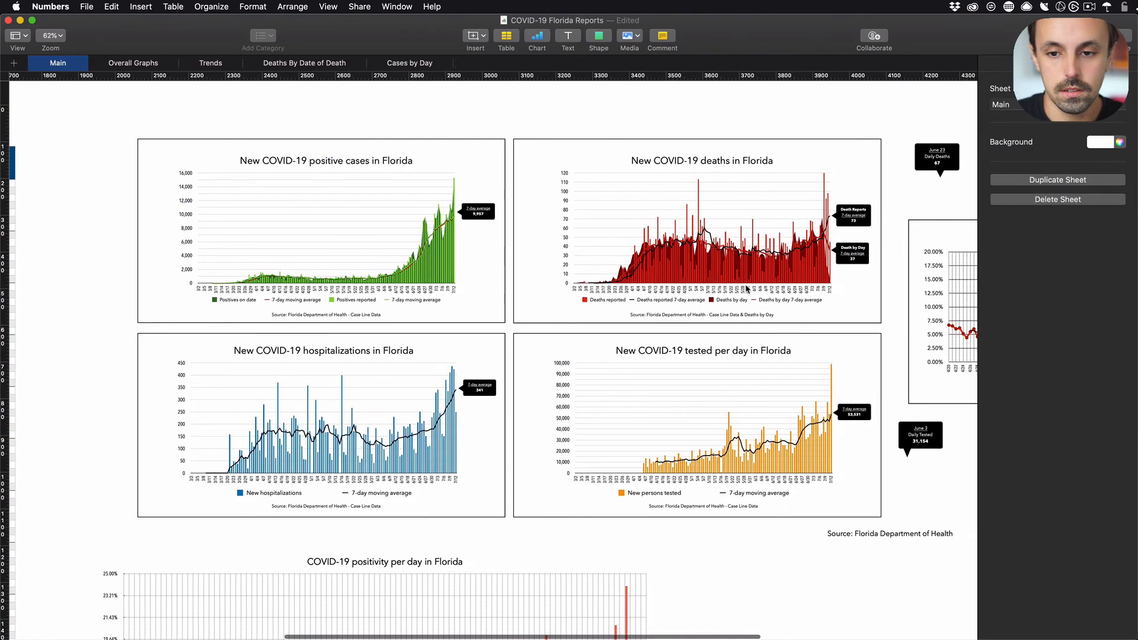
- Undo the move of the June 12 Daily Positivity callout and return to the four main charts
key("super+z")
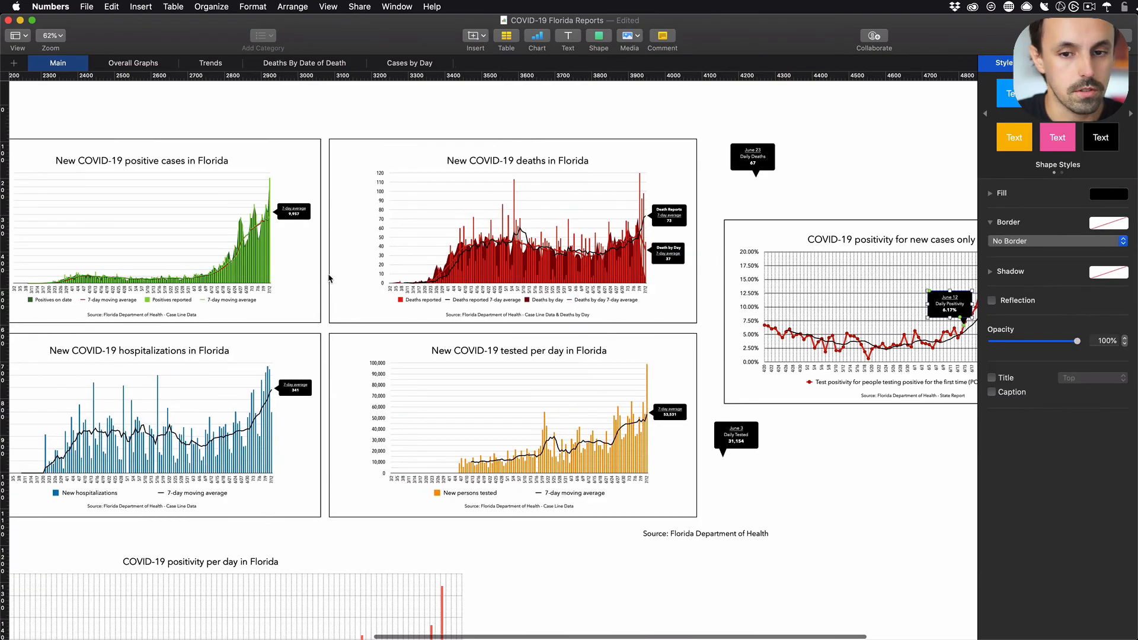
scroll(330, 279, "left", 6)
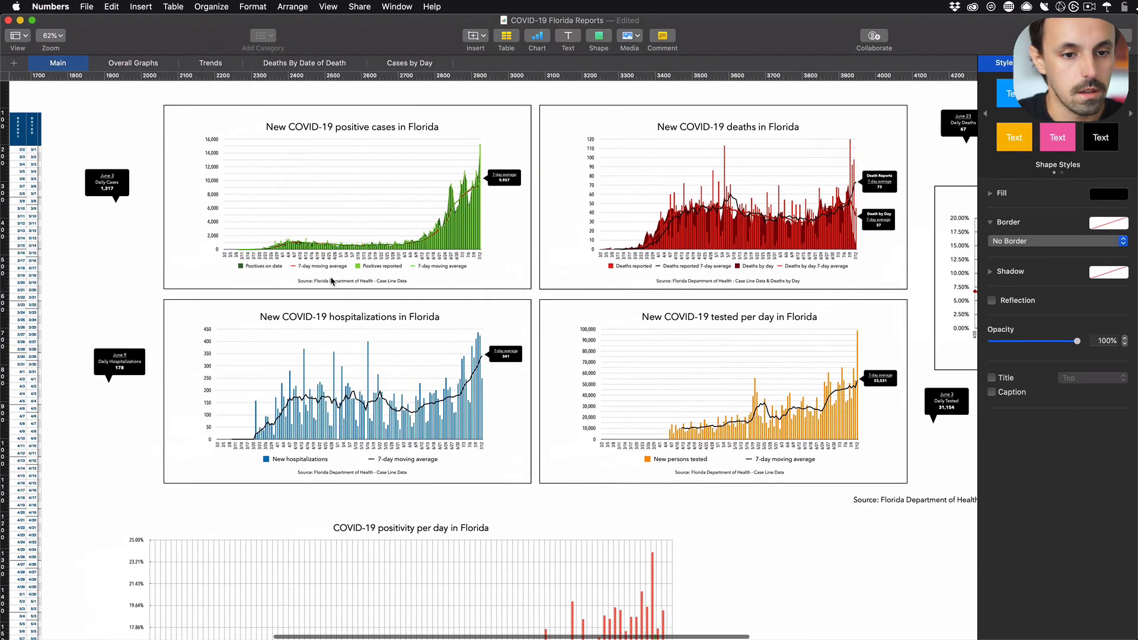
scroll(436, 265, "left", 2)
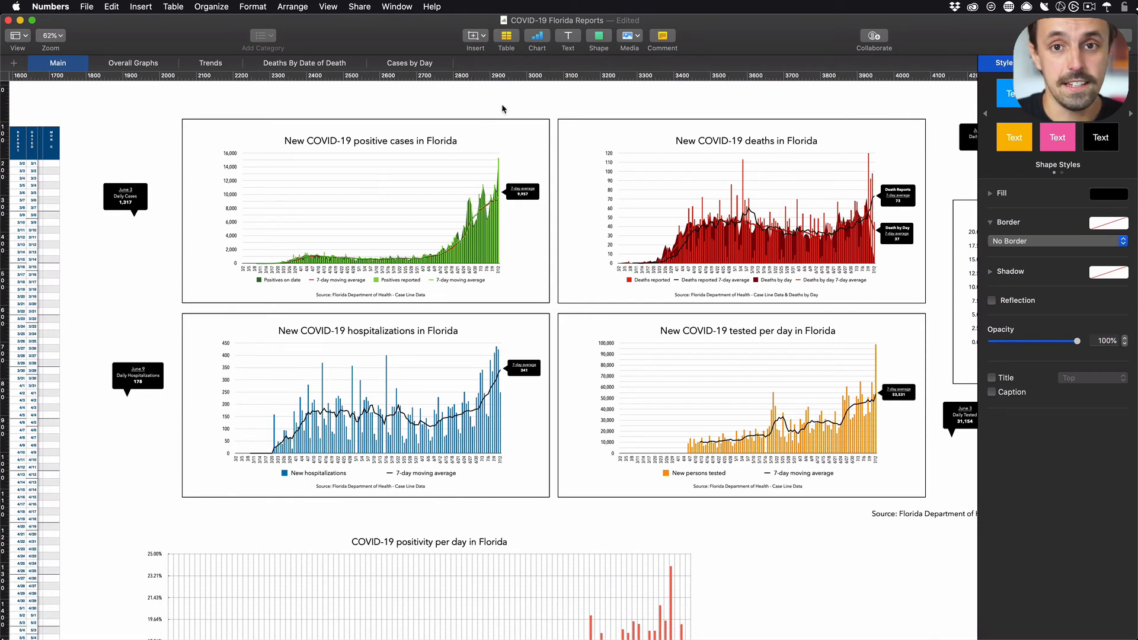
- Hide the formatting sidebar and examine the positive cases chart up close, including its latest bars and 7-day average callout
left_click(520, 96)
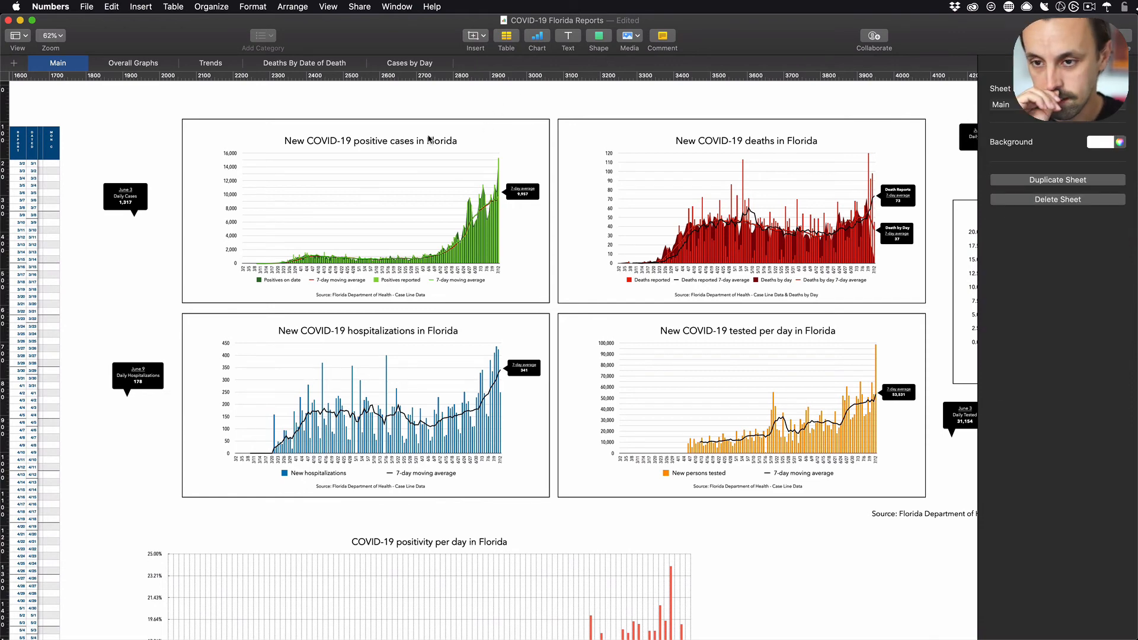
left_click(1088, 35)
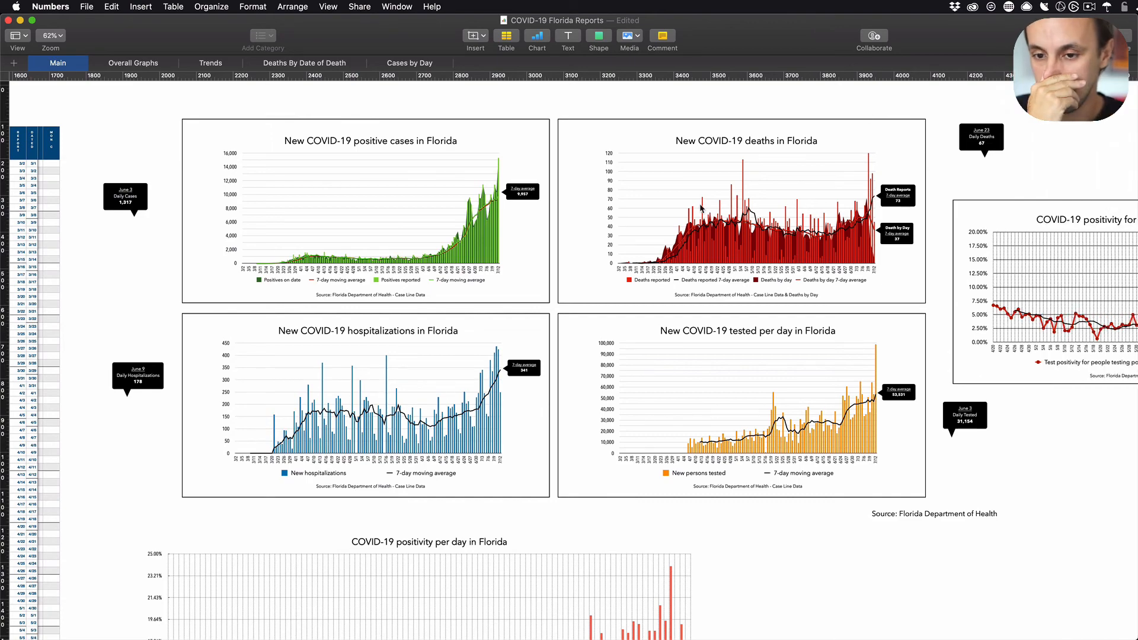
key("super+shift+period")
key("super+shift+period")
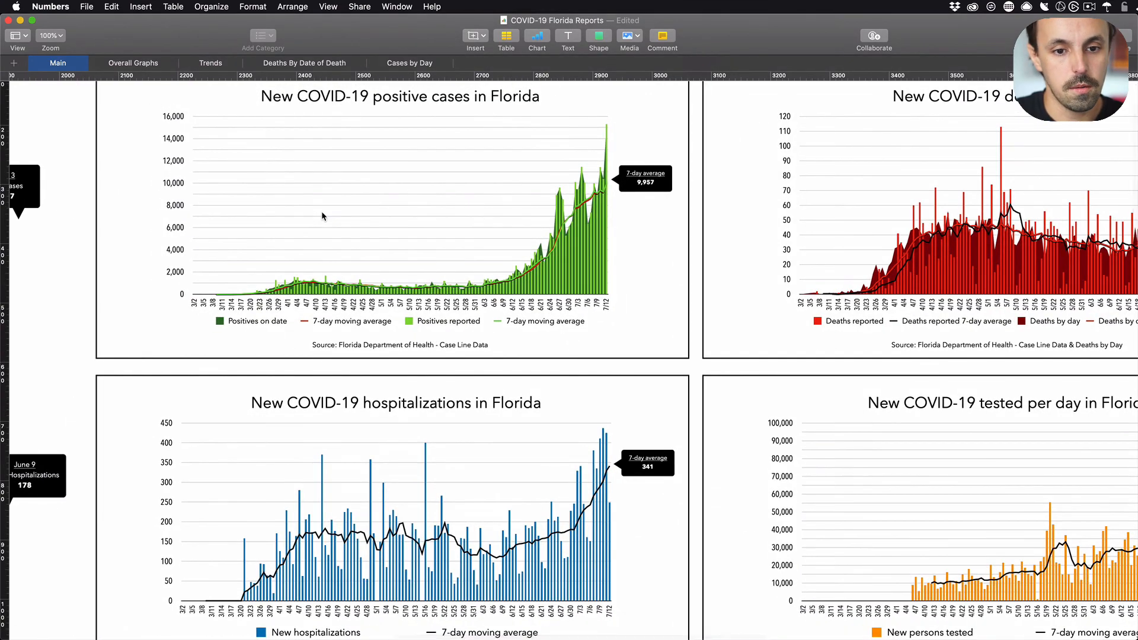
scroll(321, 211, "up", 2)
scroll(322, 211, "left", 2)
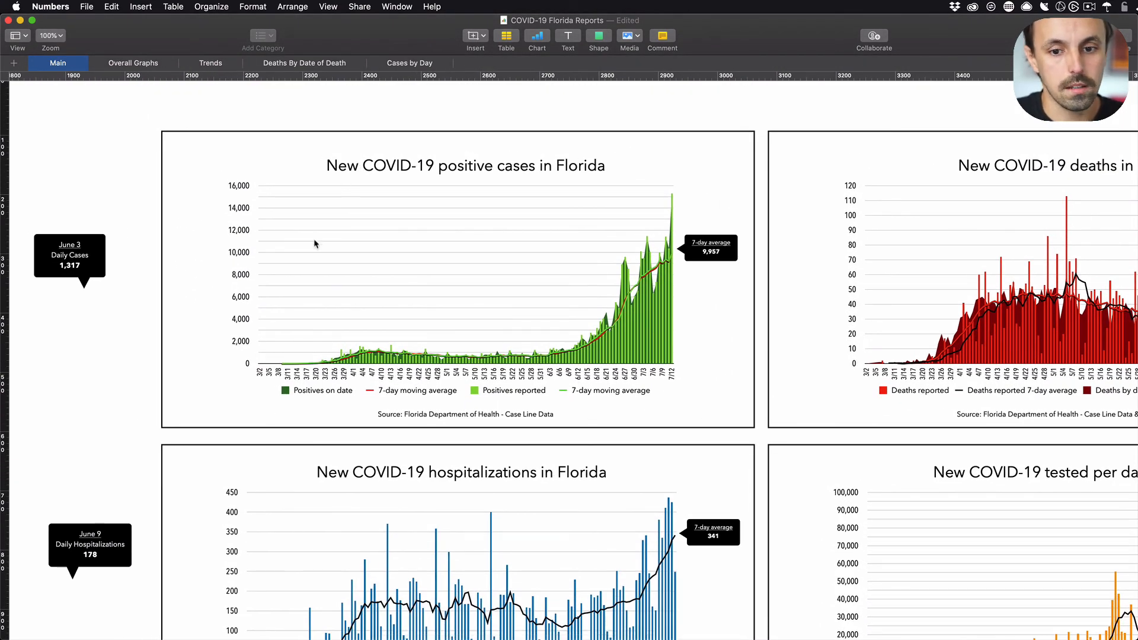
scroll(314, 257, "up", 1)
scroll(313, 257, "right", 1)
scroll(314, 257, "up", 2)
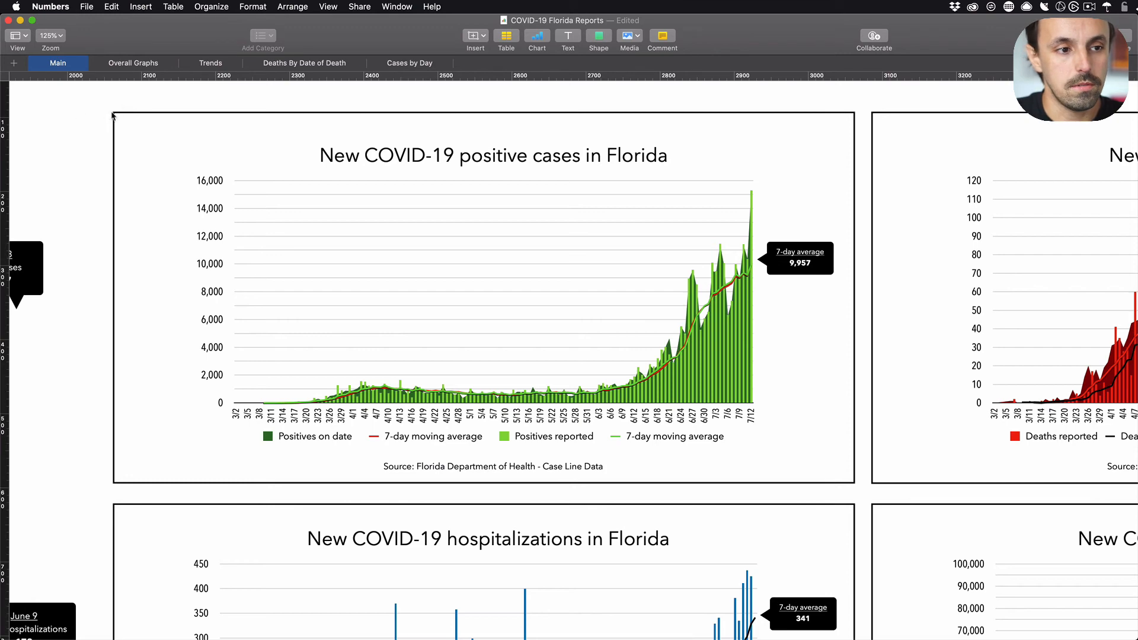
left_click(92, 133)
scroll(425, 189, "right", 2)
scroll(425, 188, "down", 1)
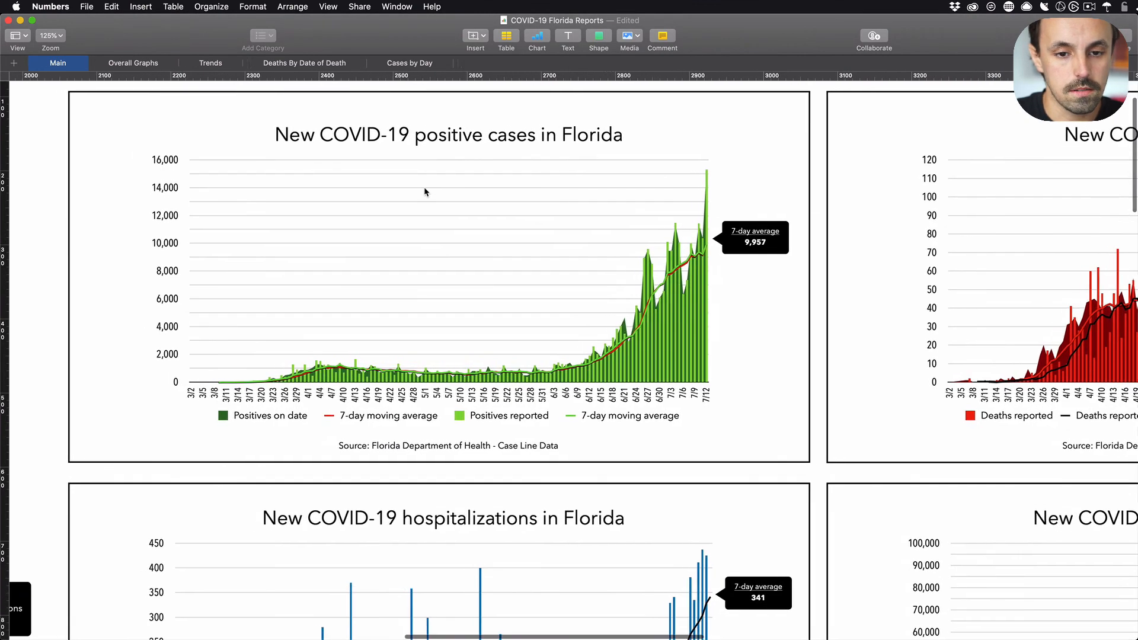
scroll(425, 189, "left", 1)
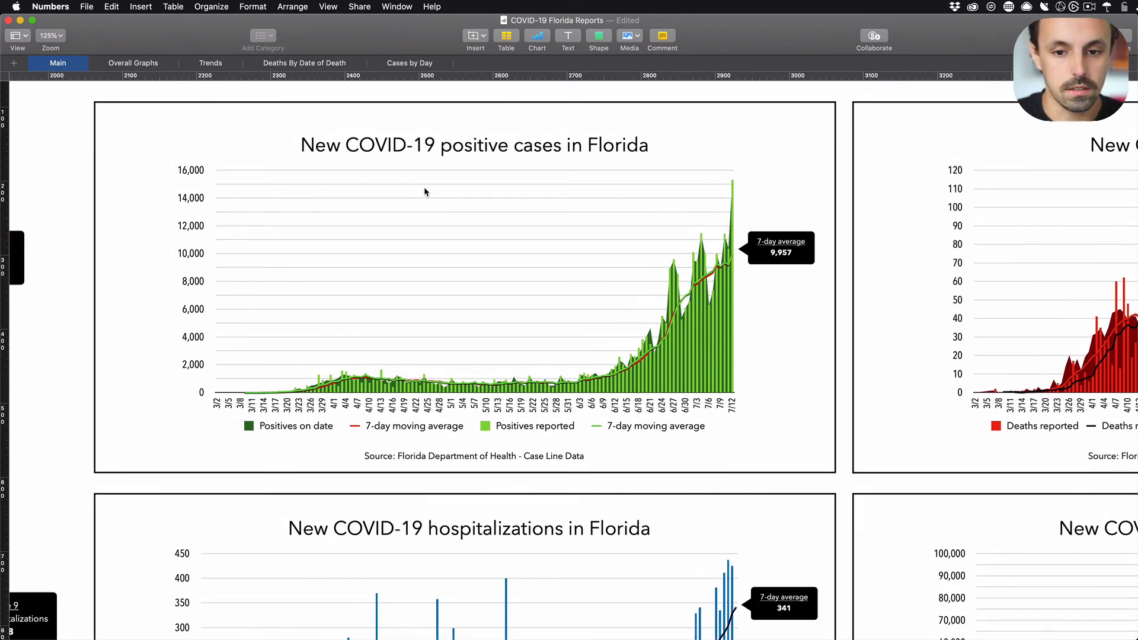
- Examine the hospitalizations chart and compare the latest moving averages in the hospitalizations and positive cases charts
scroll(425, 191, "down", 10)
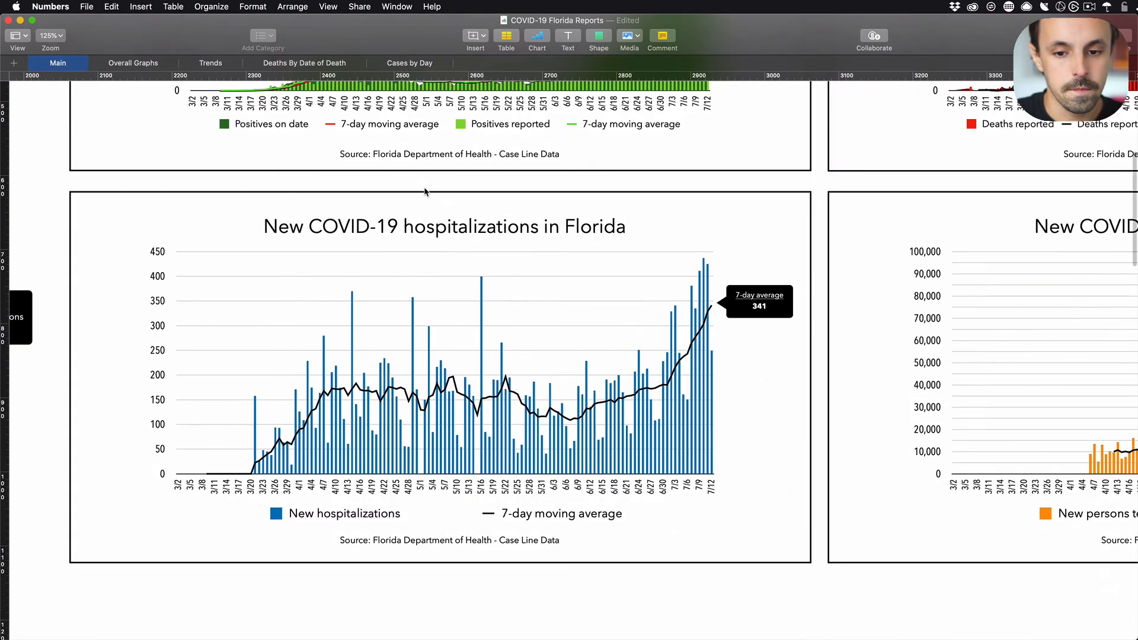
scroll(555, 367, "right", 8)
scroll(555, 366, "up", 4)
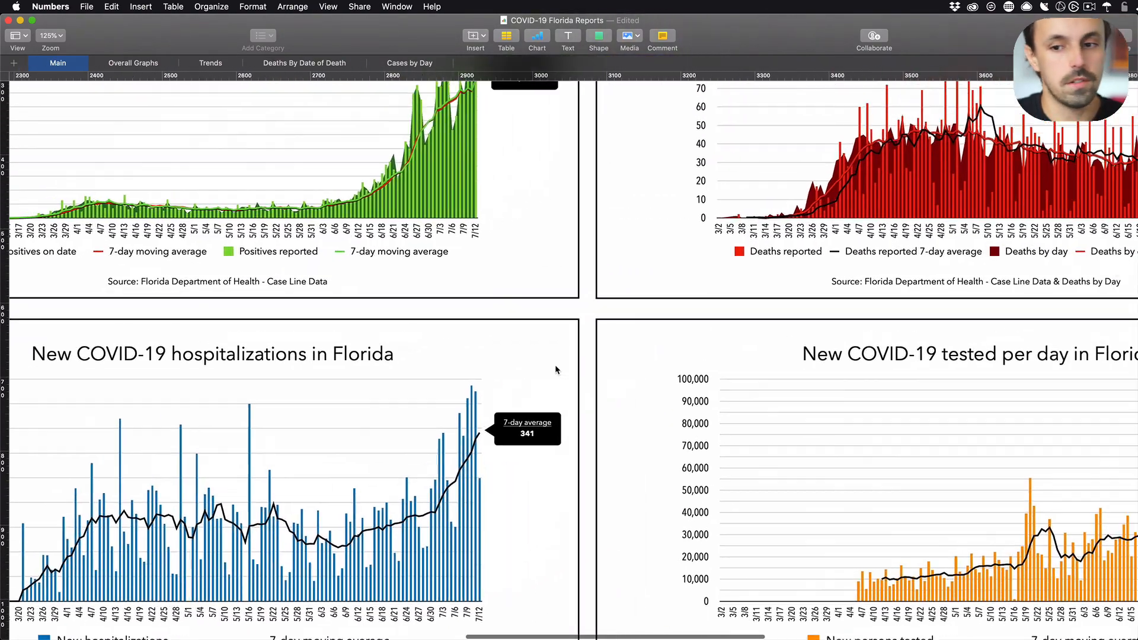
scroll(555, 365, "up", 5)
scroll(555, 365, "right", 2)
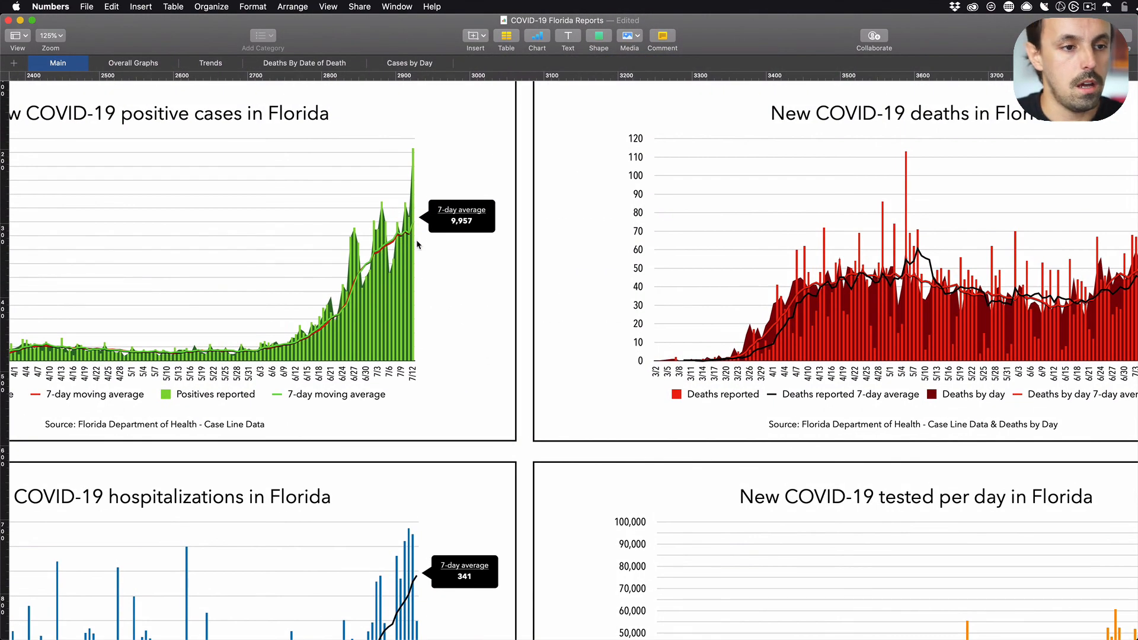
scroll(417, 244, "left", 3)
scroll(417, 244, "up", 1)
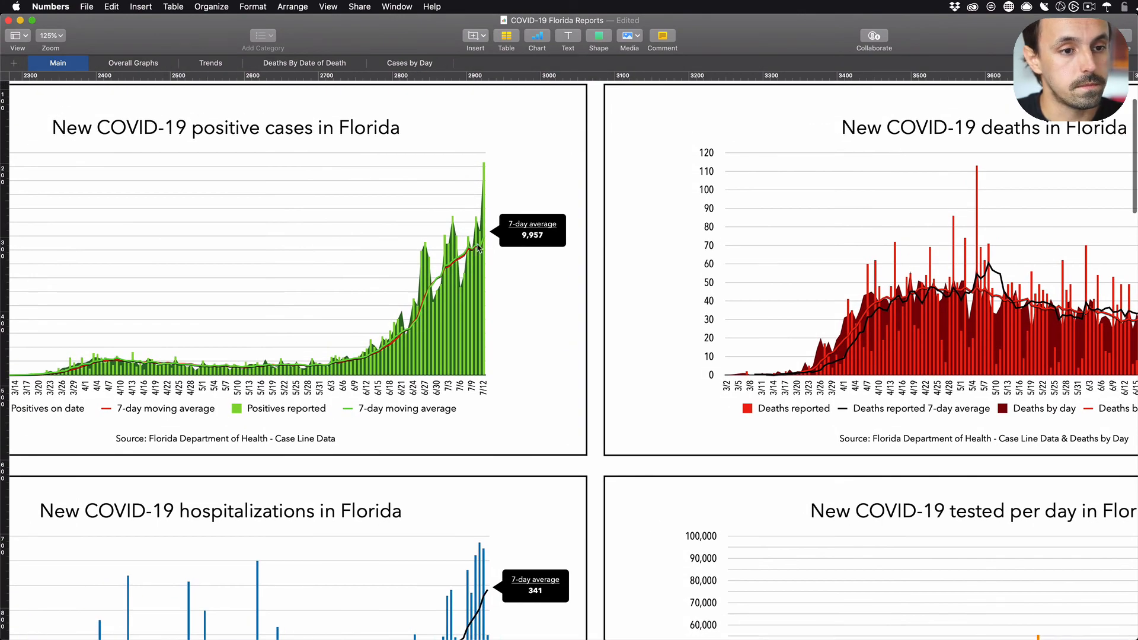
scroll(478, 248, "left", 5)
scroll(478, 248, "up", 1)
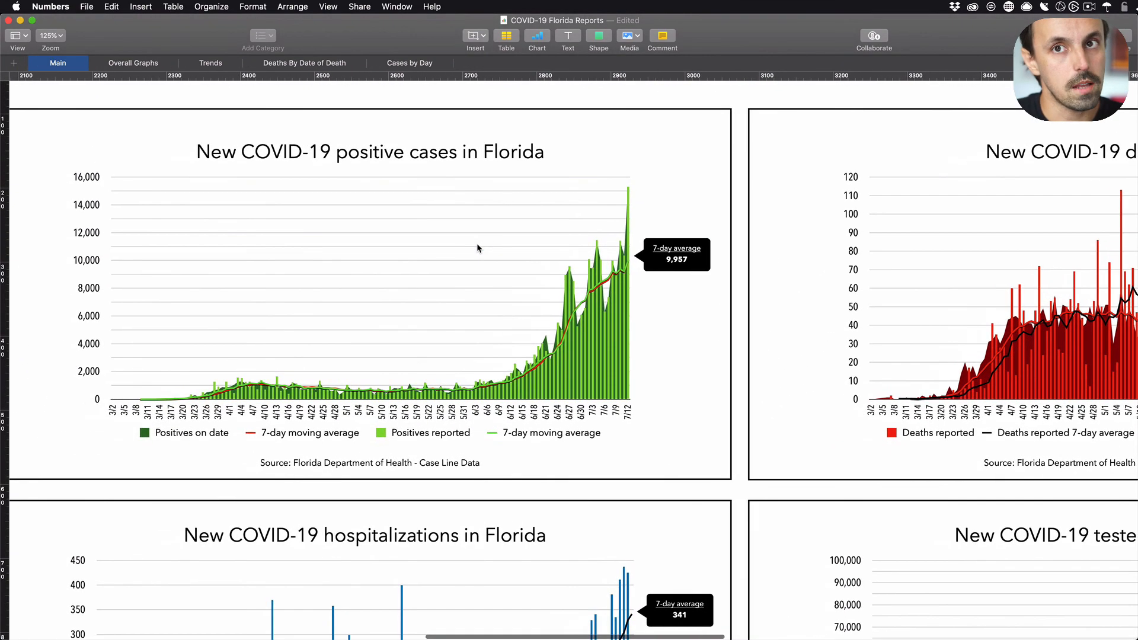
- Examine the deaths chart with its Death Reports and Death by Day 7-day average callouts
scroll(478, 248, "right", 15)
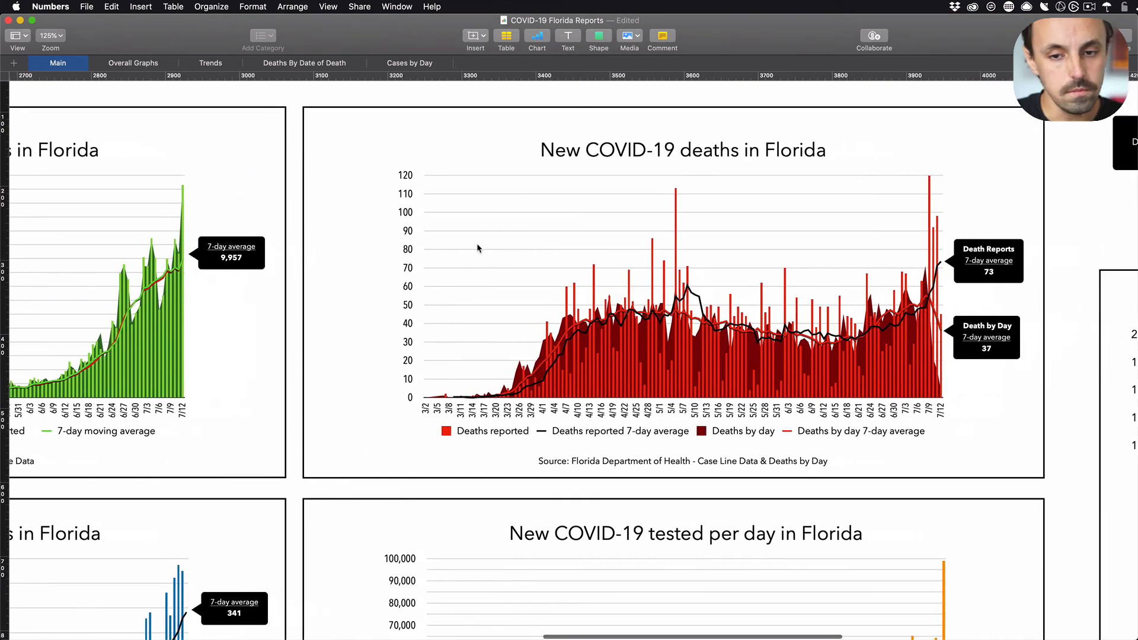
scroll(478, 248, "right", 1)
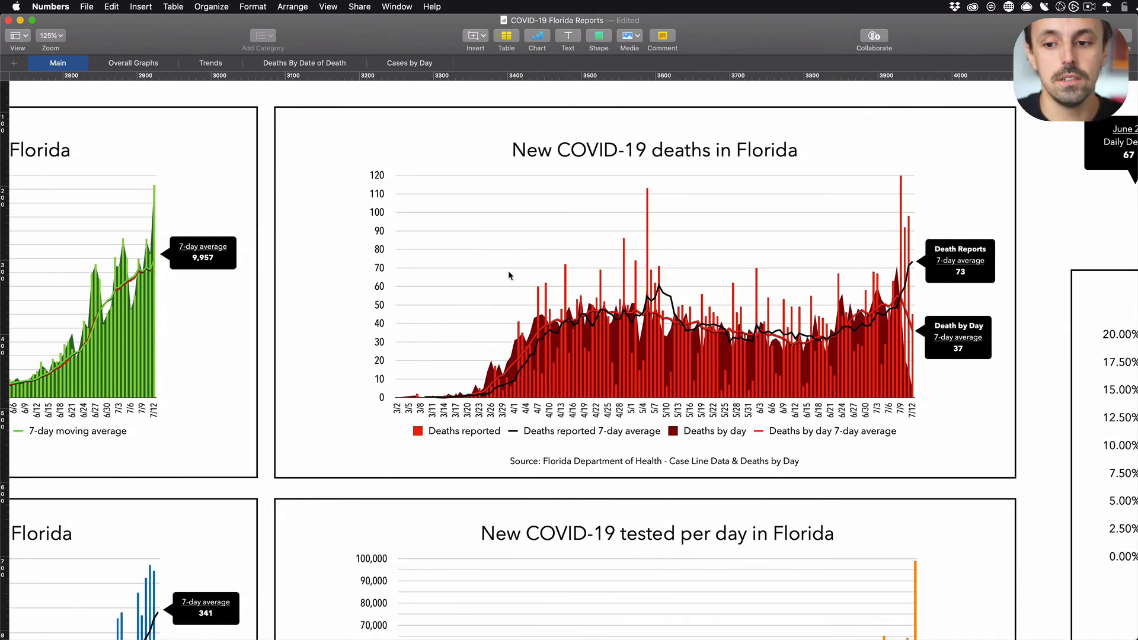
scroll(508, 273, "right", 2)
scroll(509, 273, "up", 1)
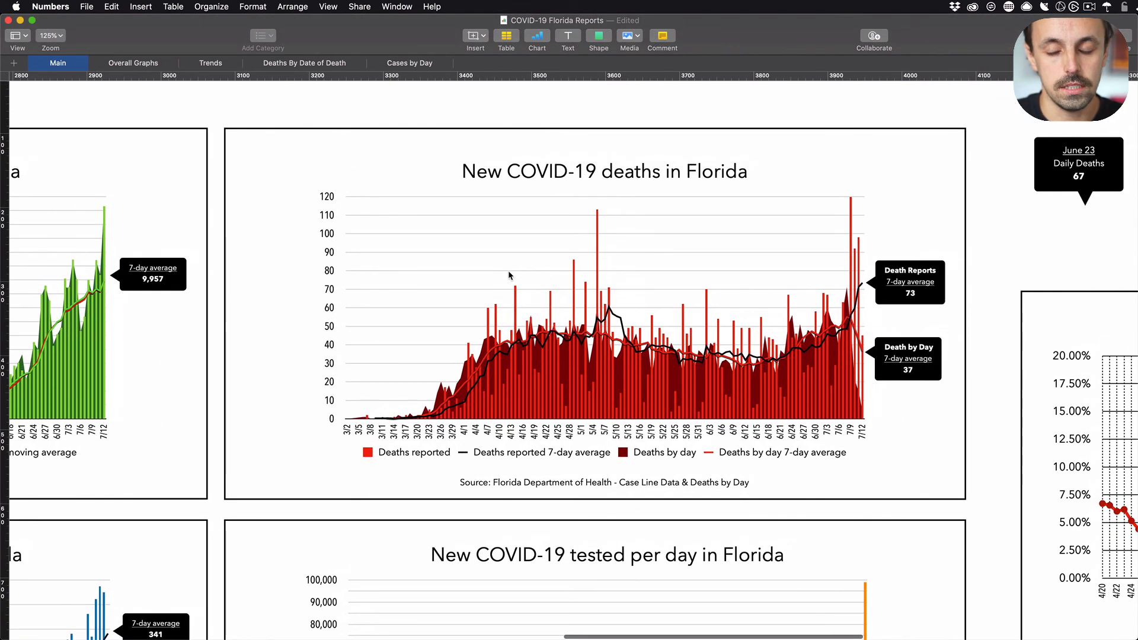
scroll(509, 275, "down", 1)
scroll(509, 275, "right", 1)
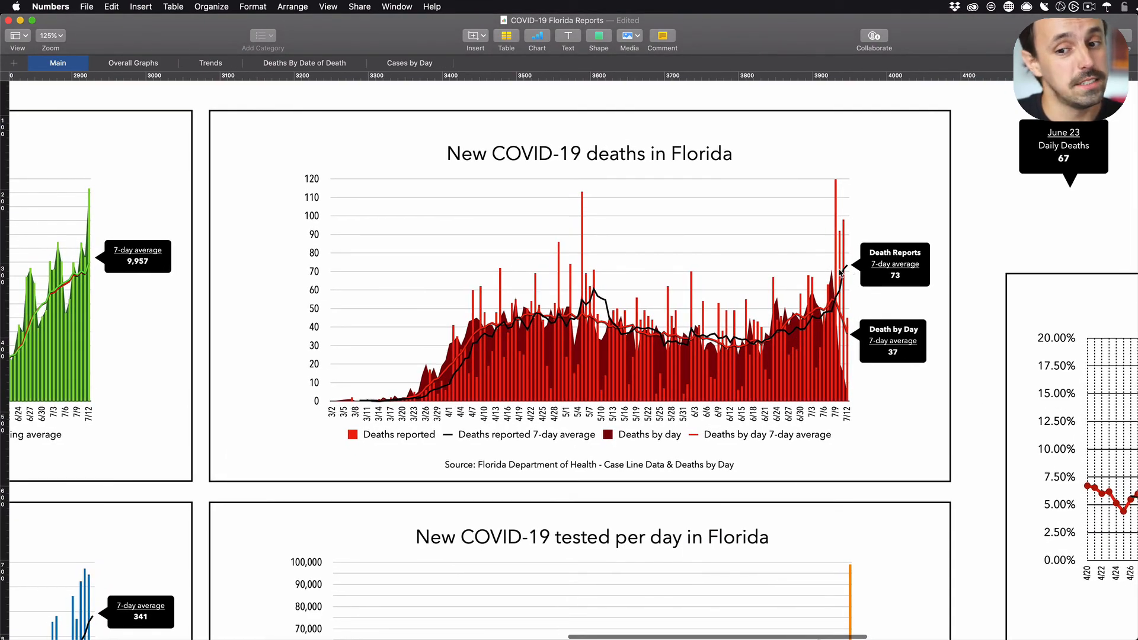
- Examine the tested per day chart against the deaths chart, ending with all four main charts in view
scroll(817, 317, "down", 5)
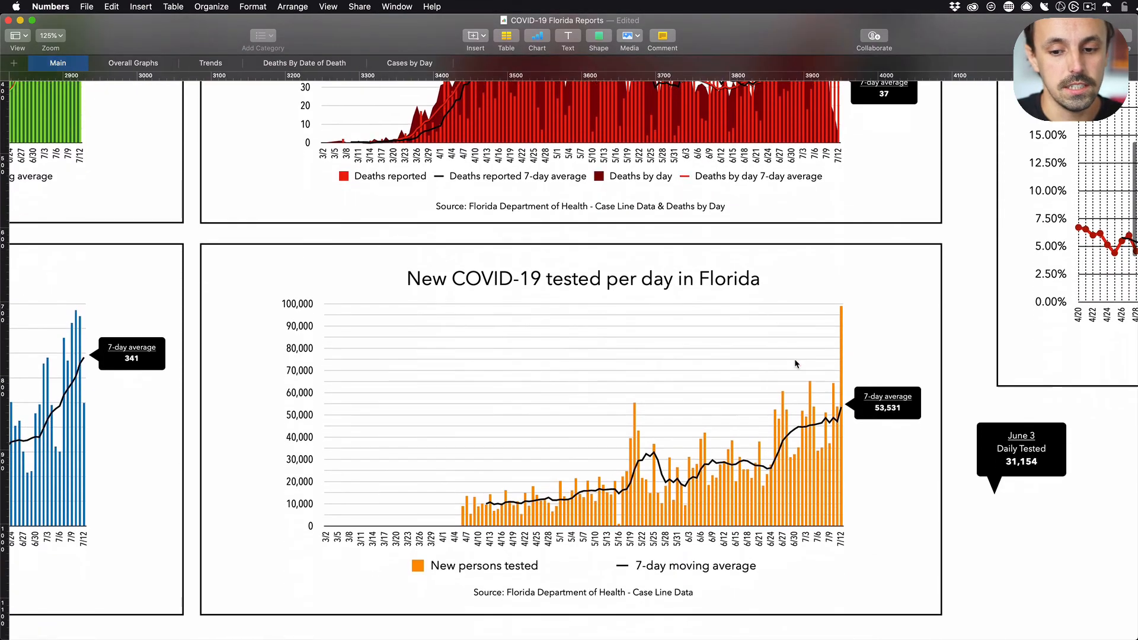
scroll(794, 358, "up", 5)
scroll(796, 364, "down", 3)
scroll(794, 363, "left", 5)
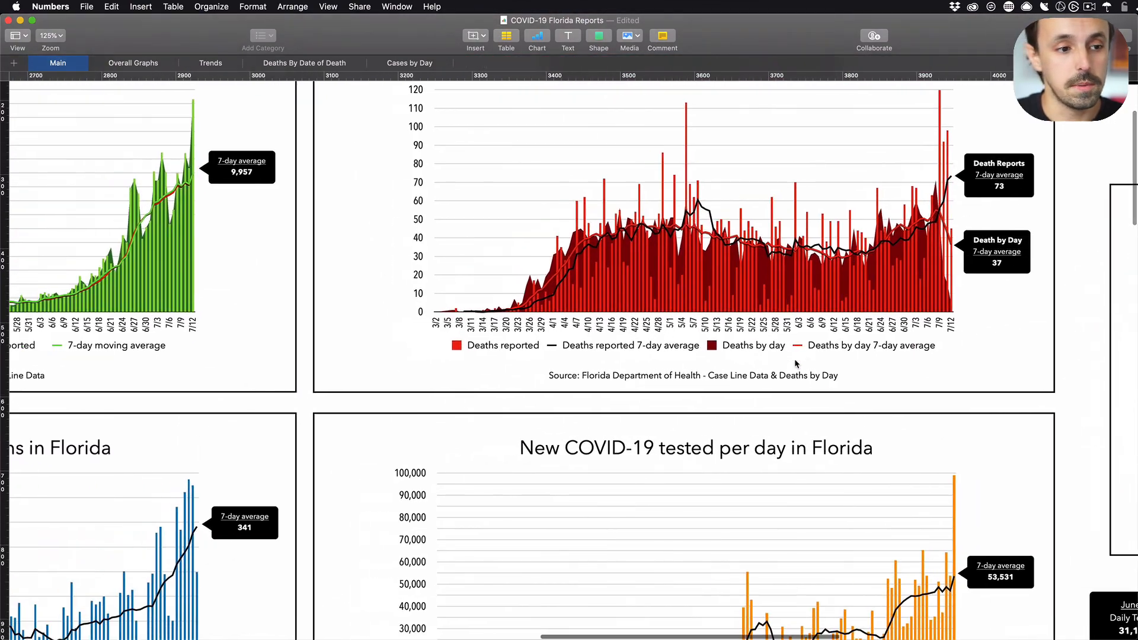
scroll(222, 245, "down", 5)
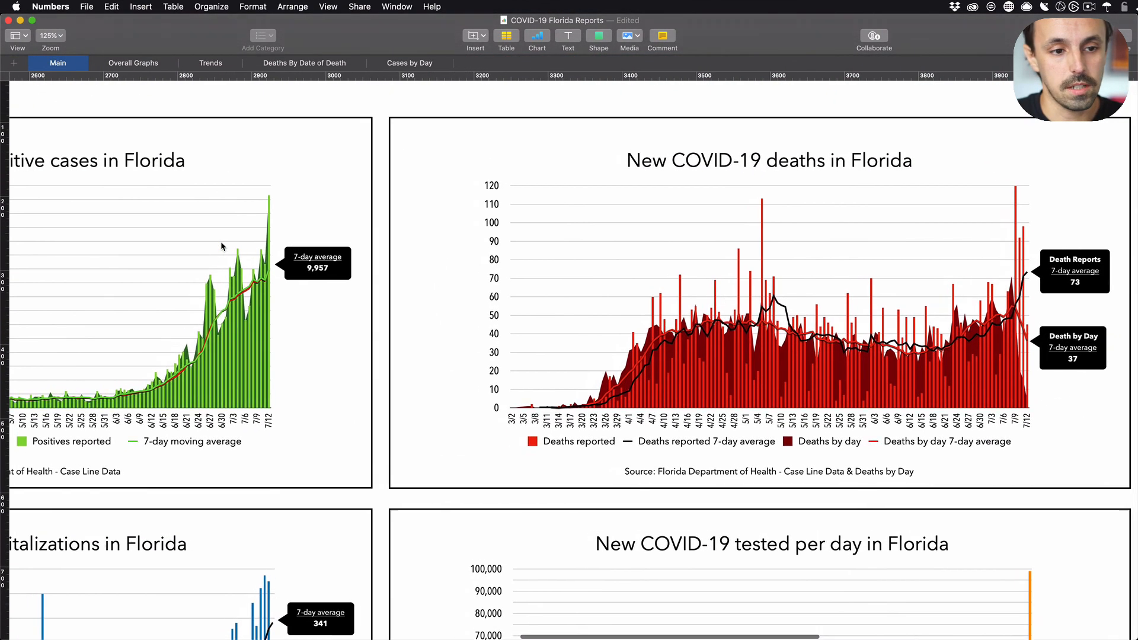
scroll(222, 245, "left", 6)
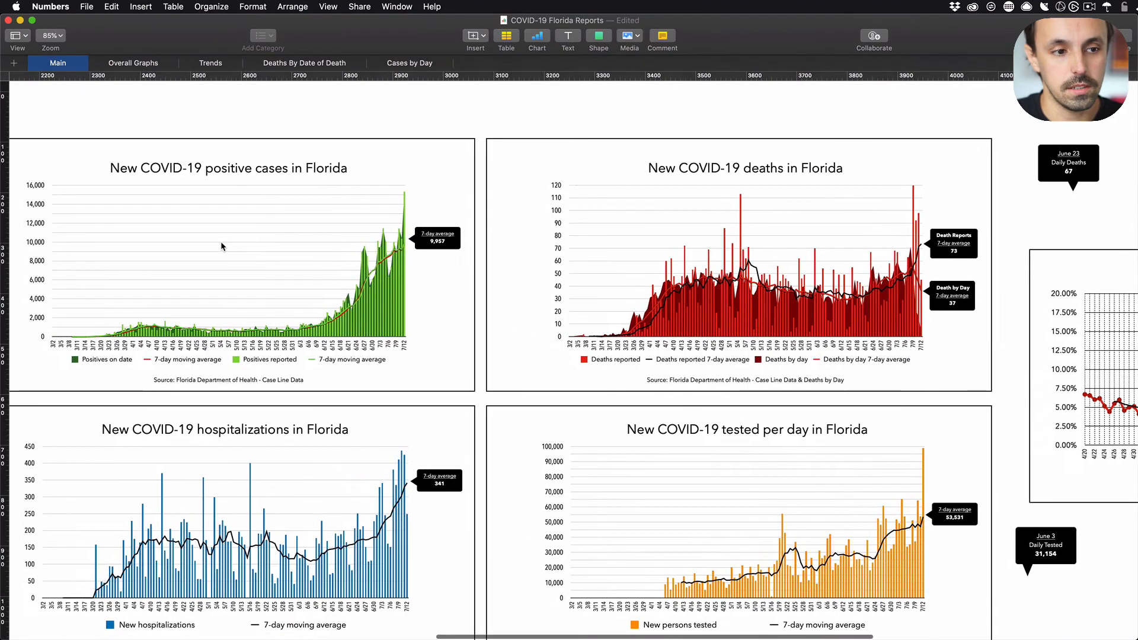
scroll(223, 246, "down", 2)
scroll(220, 241, "left", 1)
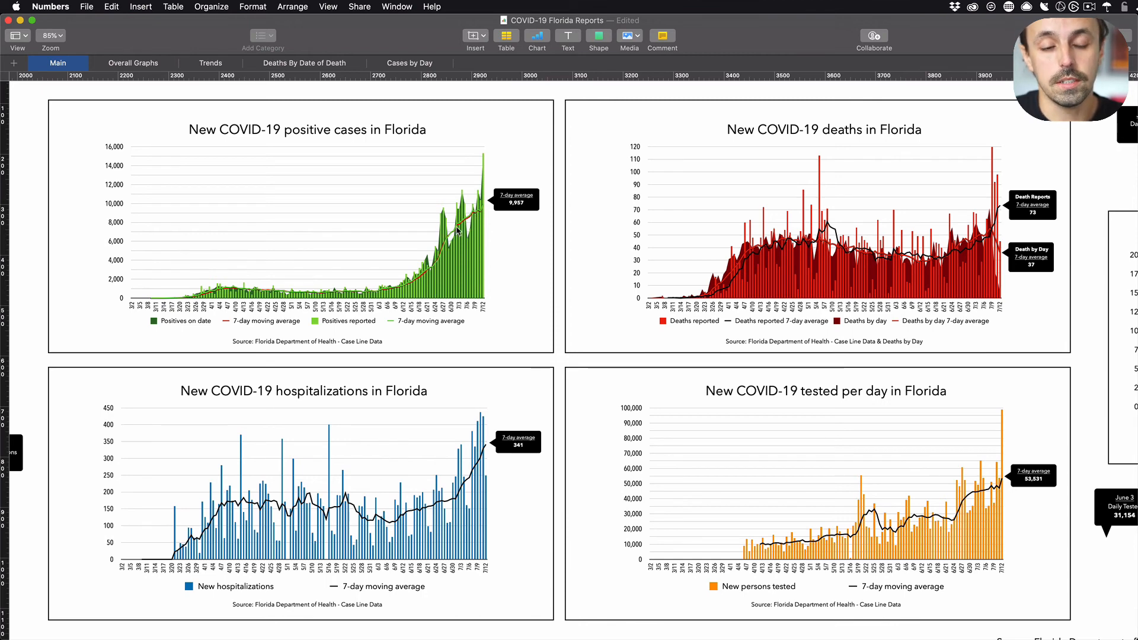
- Review the four main charts side by side, comparing the latest trends in cases, deaths, hospitalizations and people tested
scroll(920, 266, "down", 2)
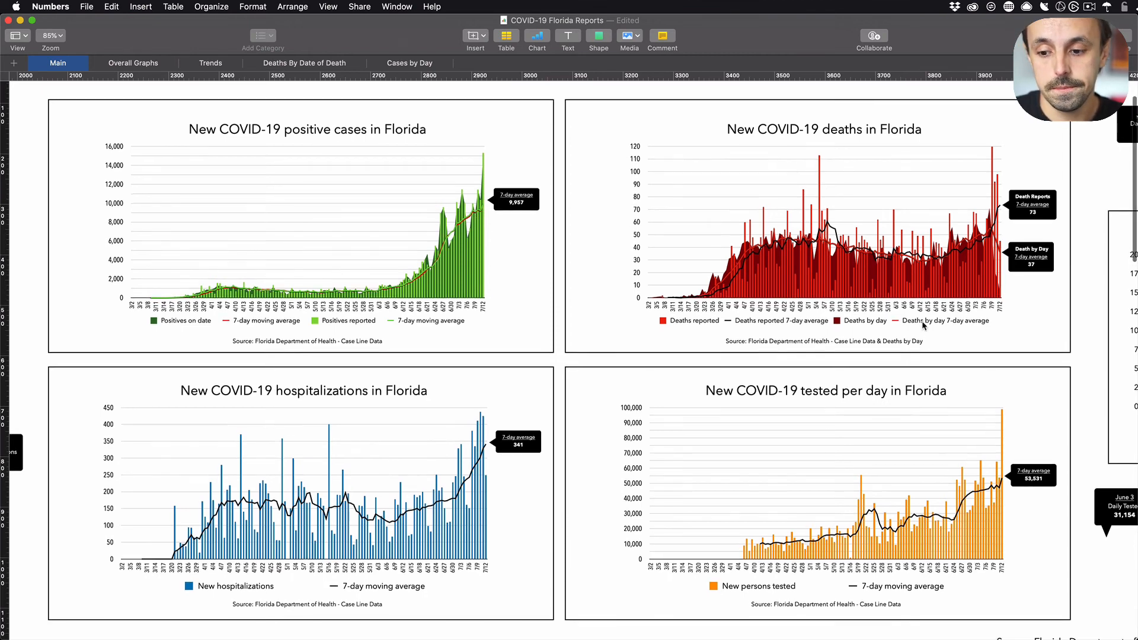
left_click(948, 416)
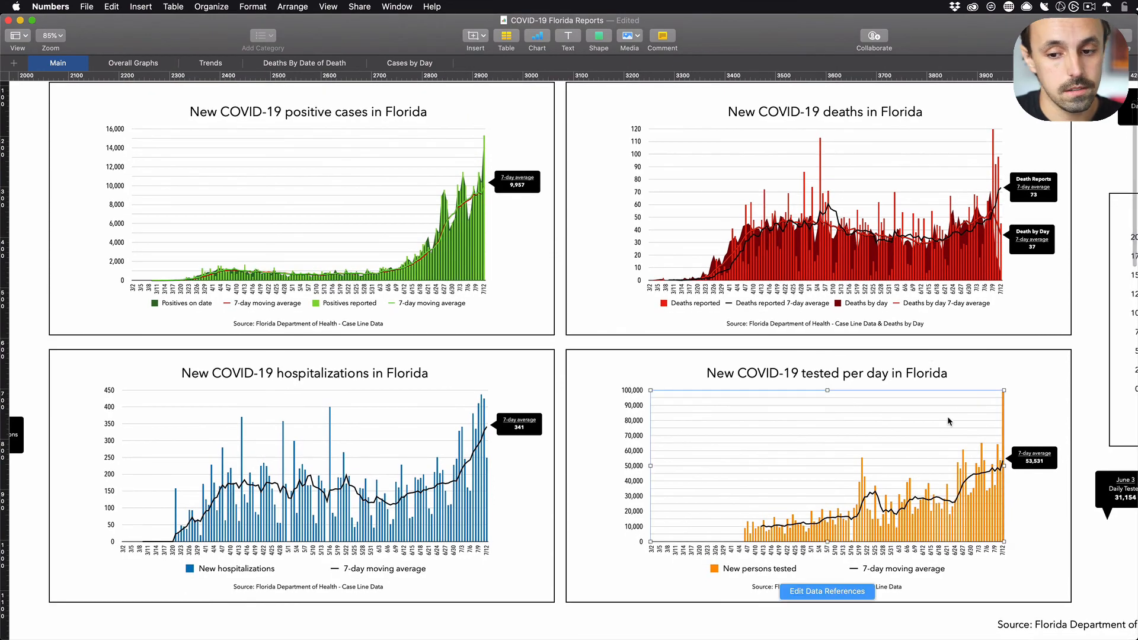
left_click(1087, 357)
scroll(1089, 359, "down", 1)
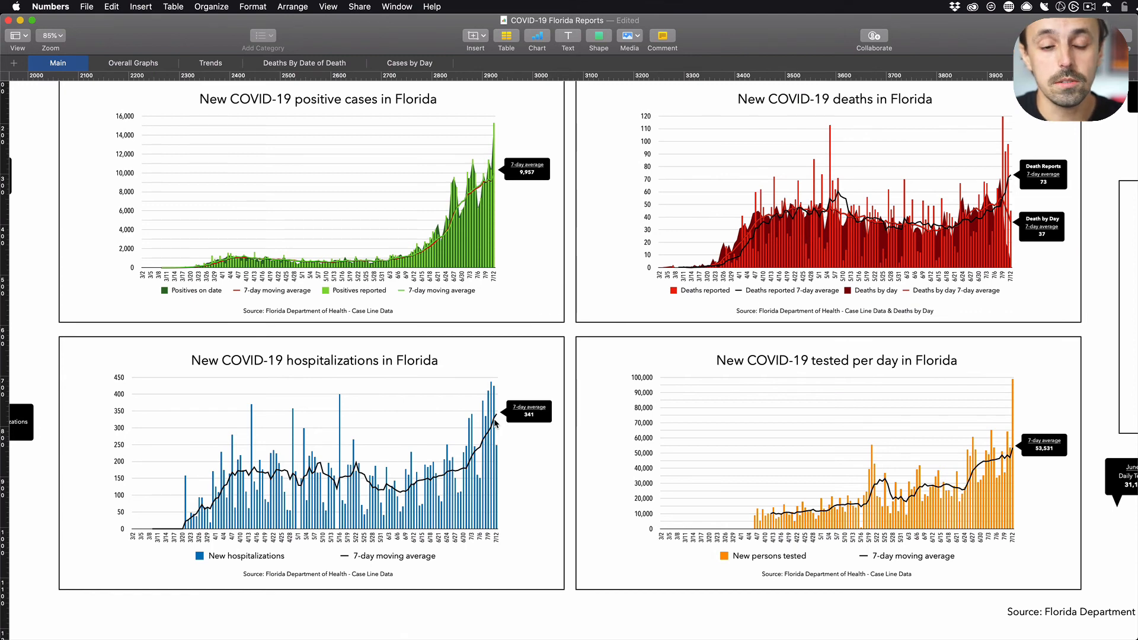
scroll(495, 422, "left", 1)
scroll(495, 422, "down", 1)
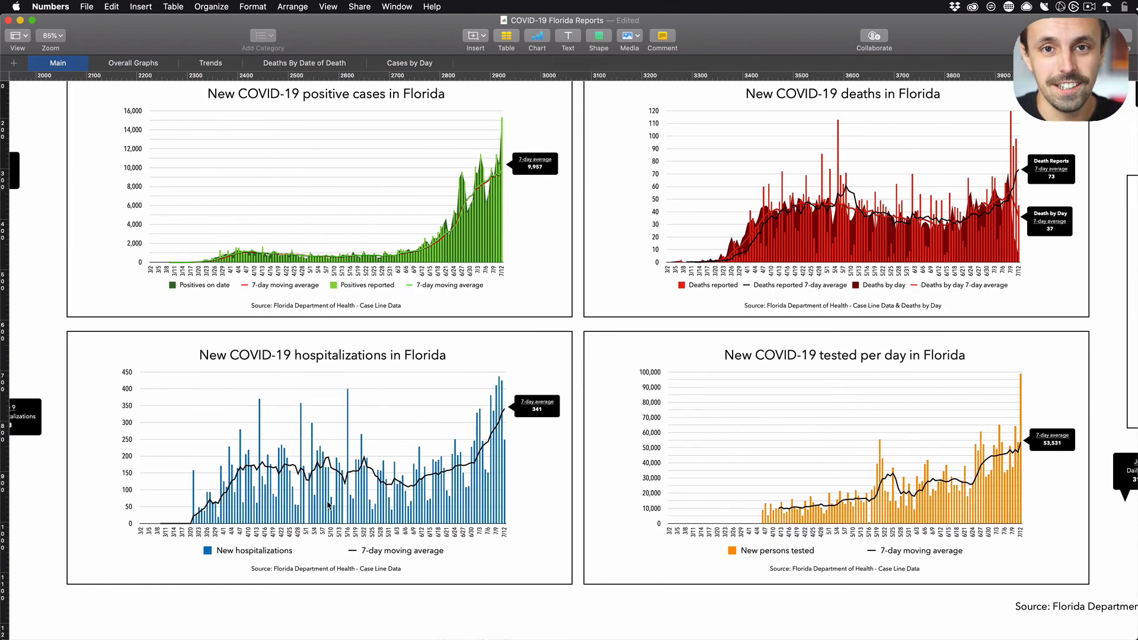
scroll(329, 504, "up", 3)
scroll(329, 505, "left", 1)
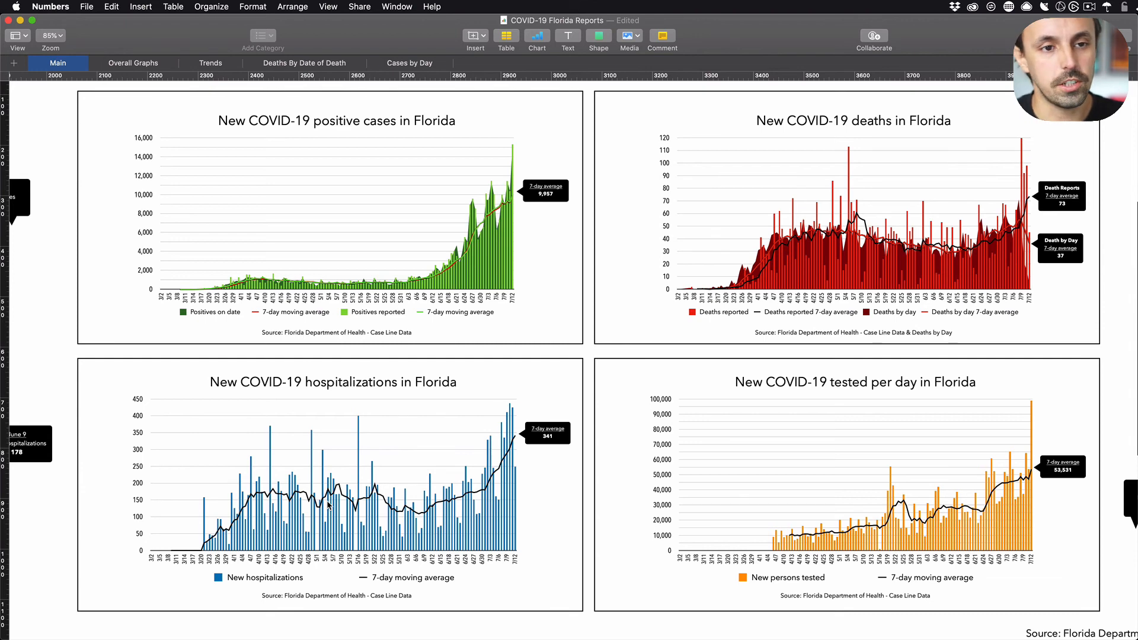
scroll(329, 504, "right", 1)
scroll(329, 504, "down", 1)
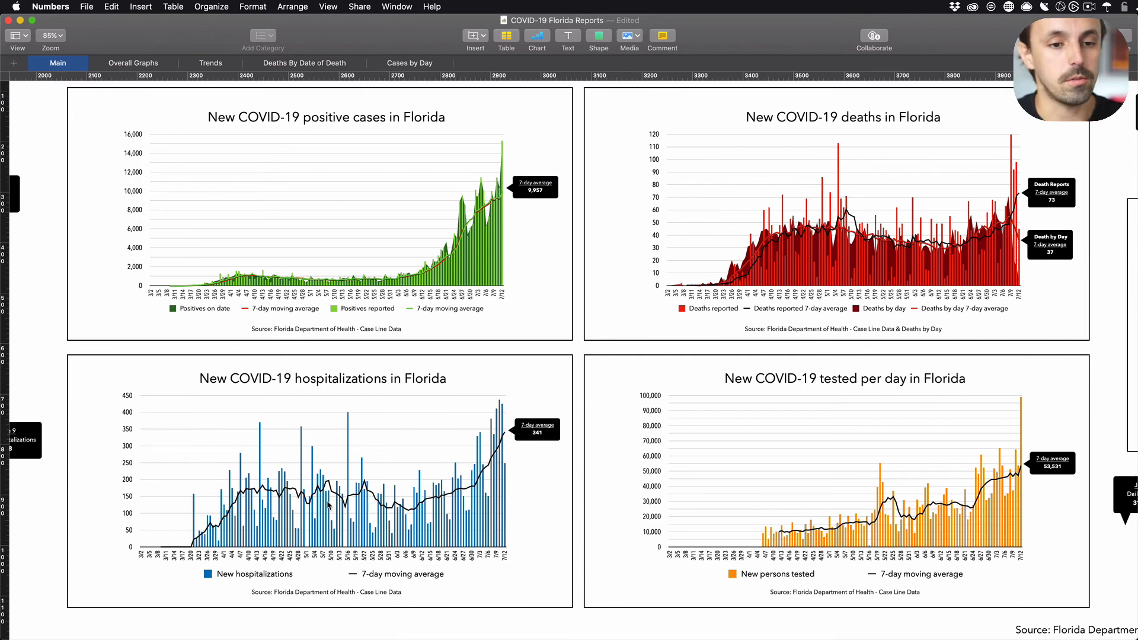
- Switch to Chrome and open covidtracking.com in a new tab
key("super+Tab")
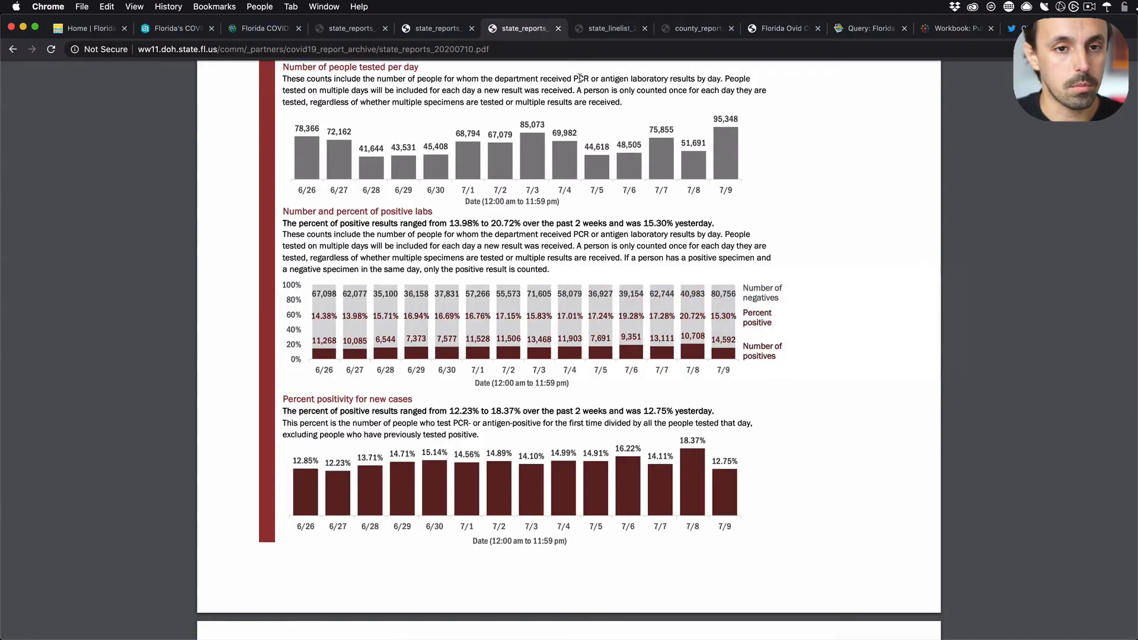
key("super+t")
type("cov")
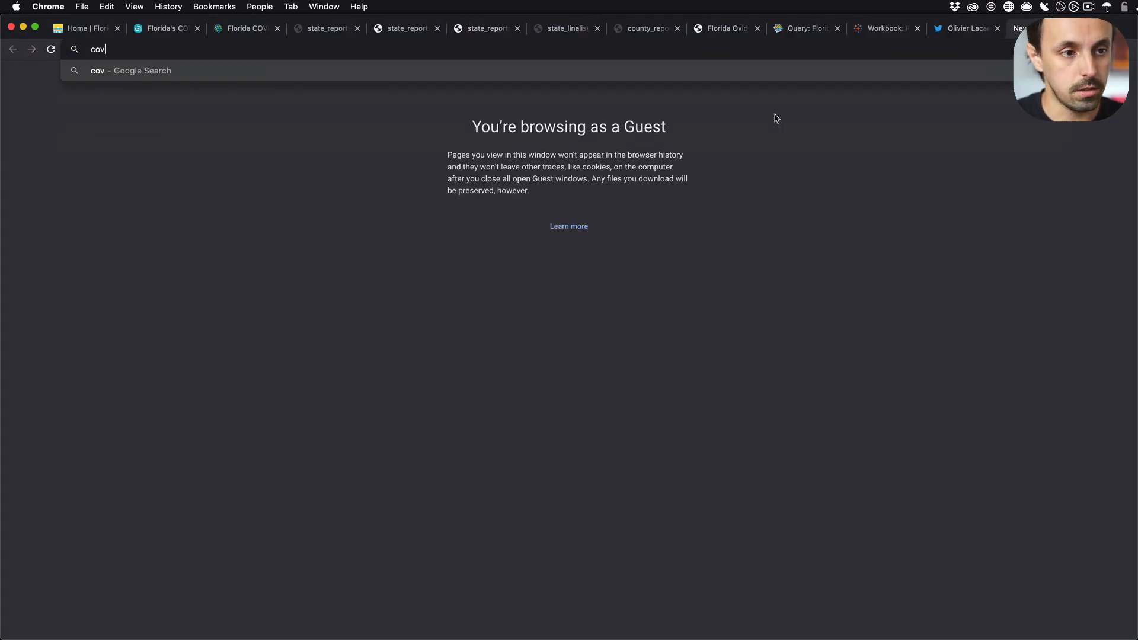
type("idtracking.com")
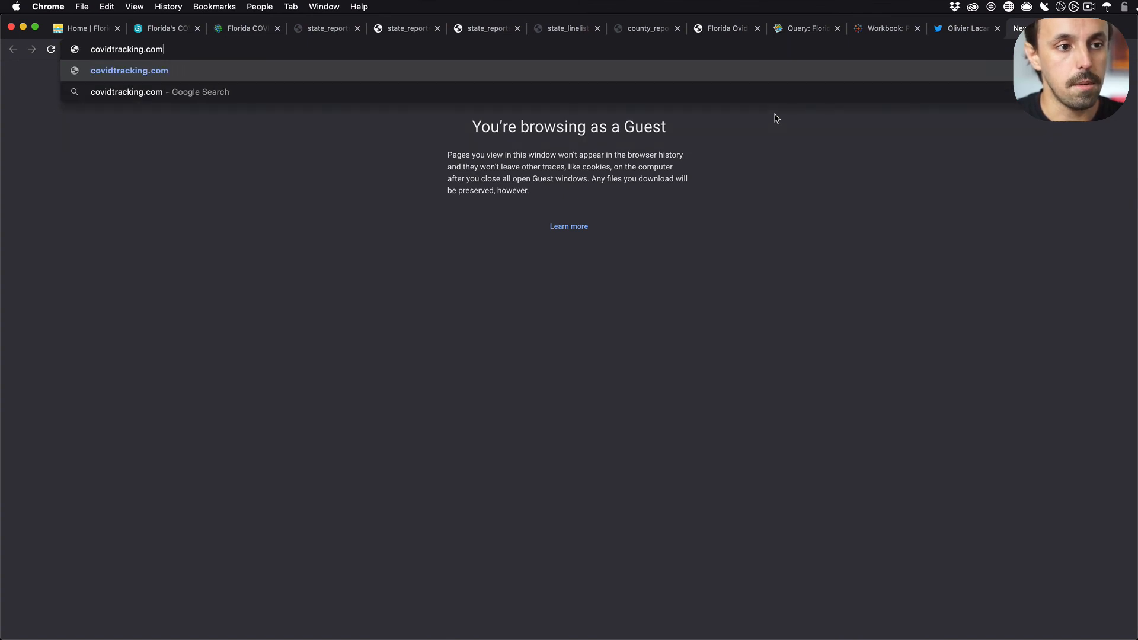
key("Return")
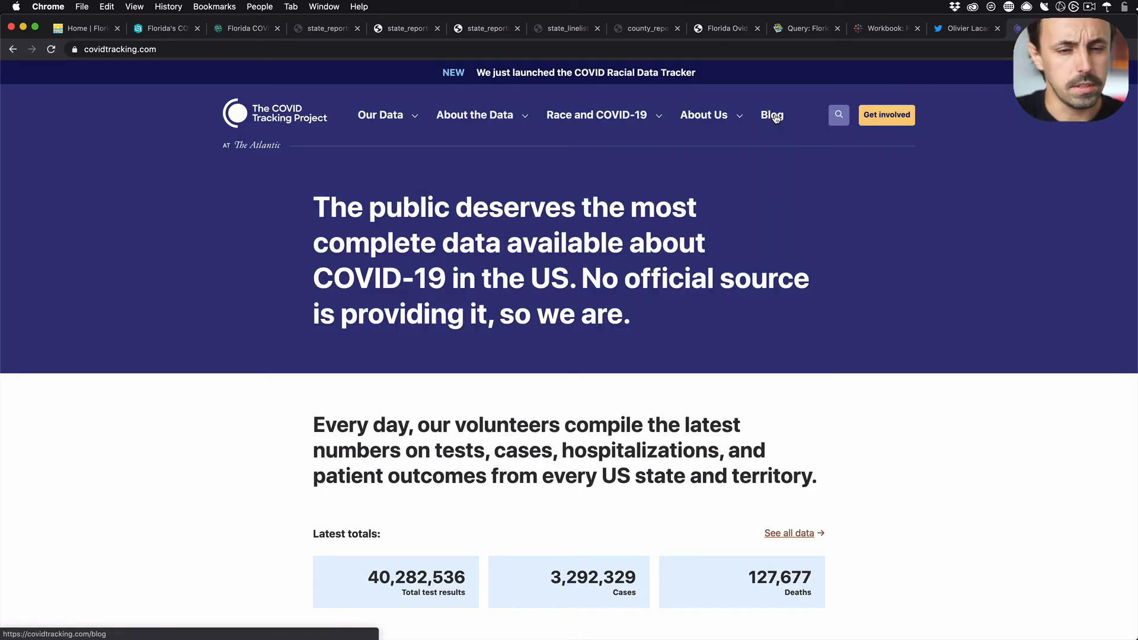
- Search the COVID Tracking Project site for florida, open the Florida state page and view its data notes and latest totals
mouse_move(619, 124)
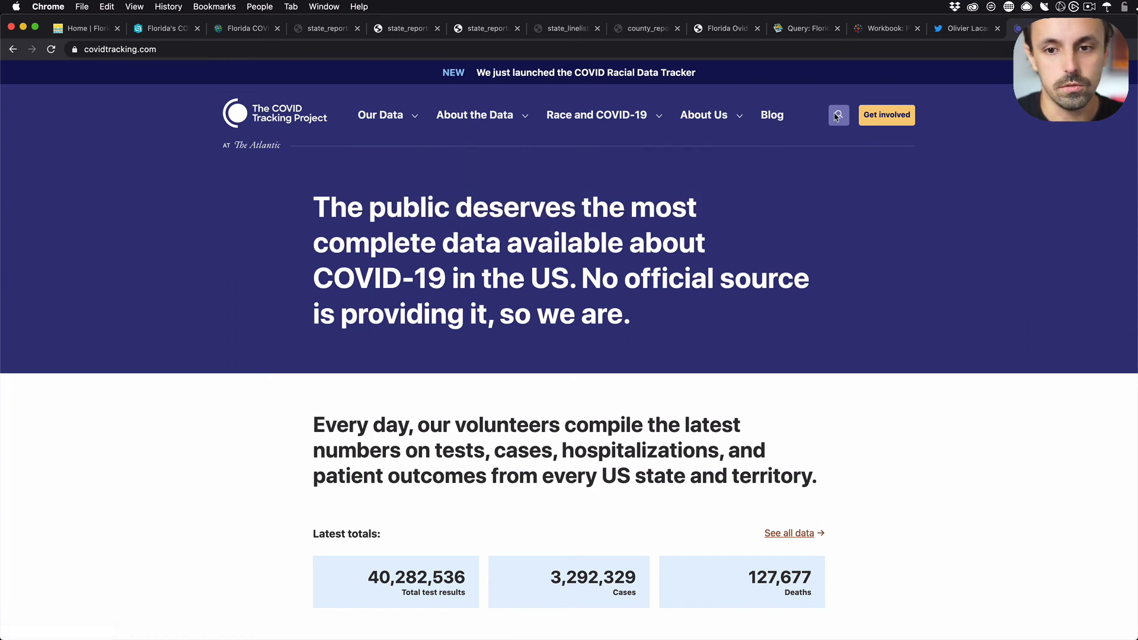
left_click(837, 117)
type("florida")
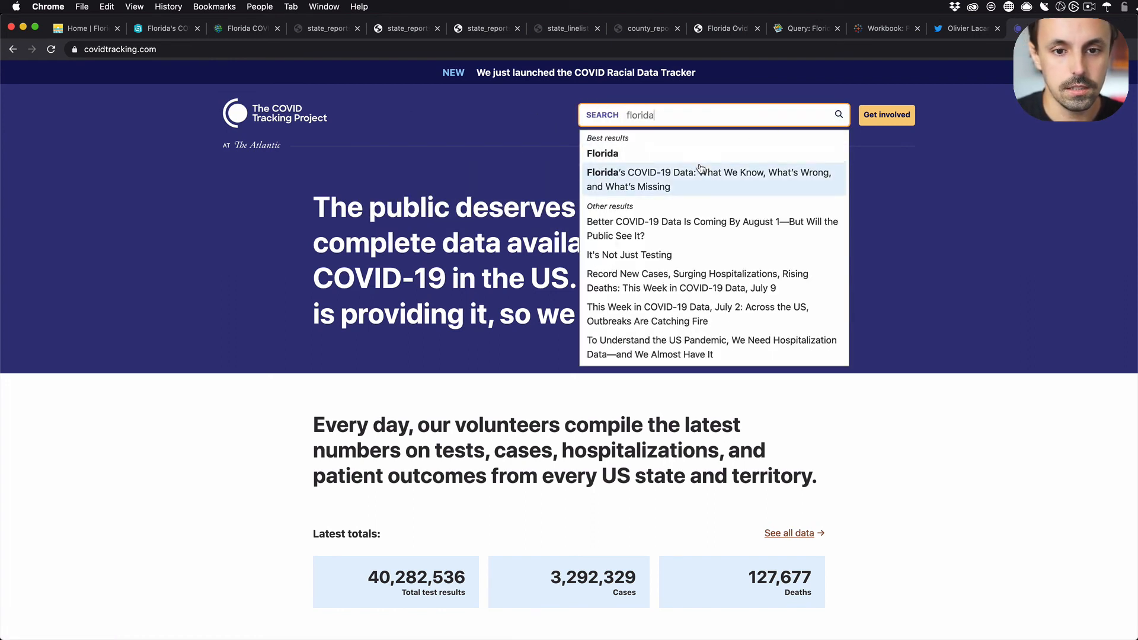
left_click(700, 154)
scroll(424, 392, "down", 1)
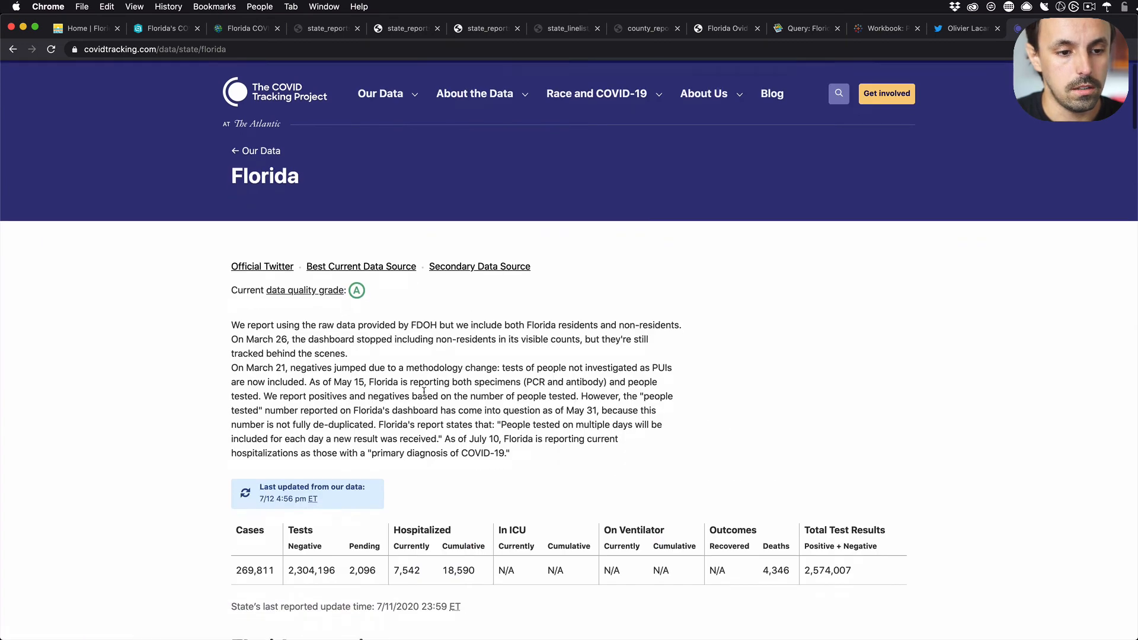
scroll(424, 391, "down", 3)
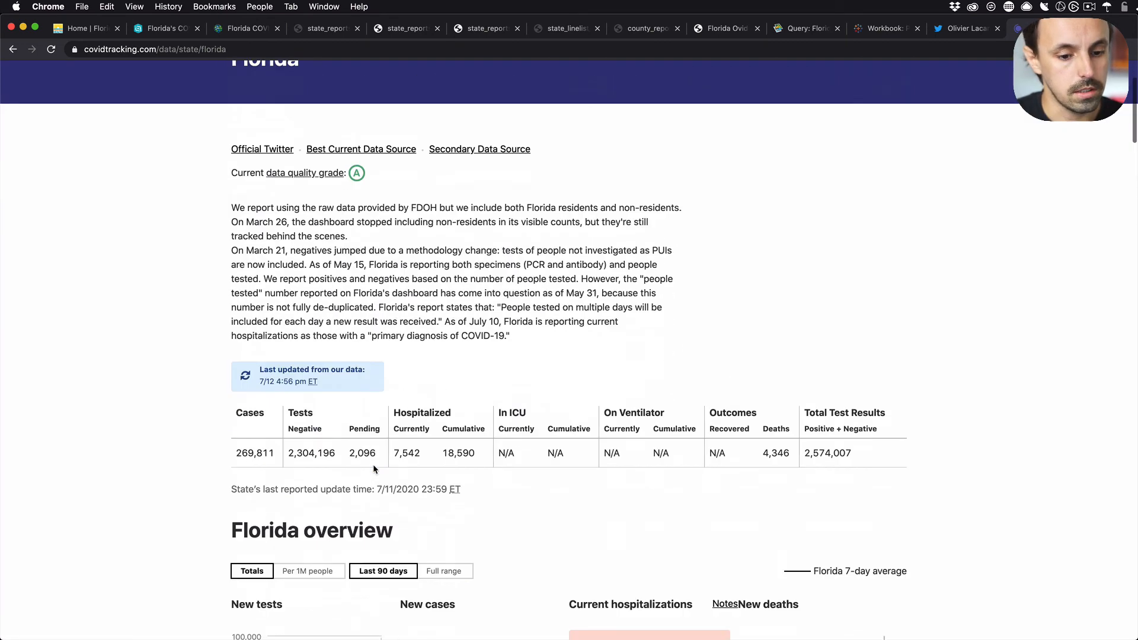
- Review Florida's history table of daily tests, cases, hospitalizations and deaths, ending at the overview charts
scroll(374, 468, "down", 5)
scroll(374, 469, "down", 10)
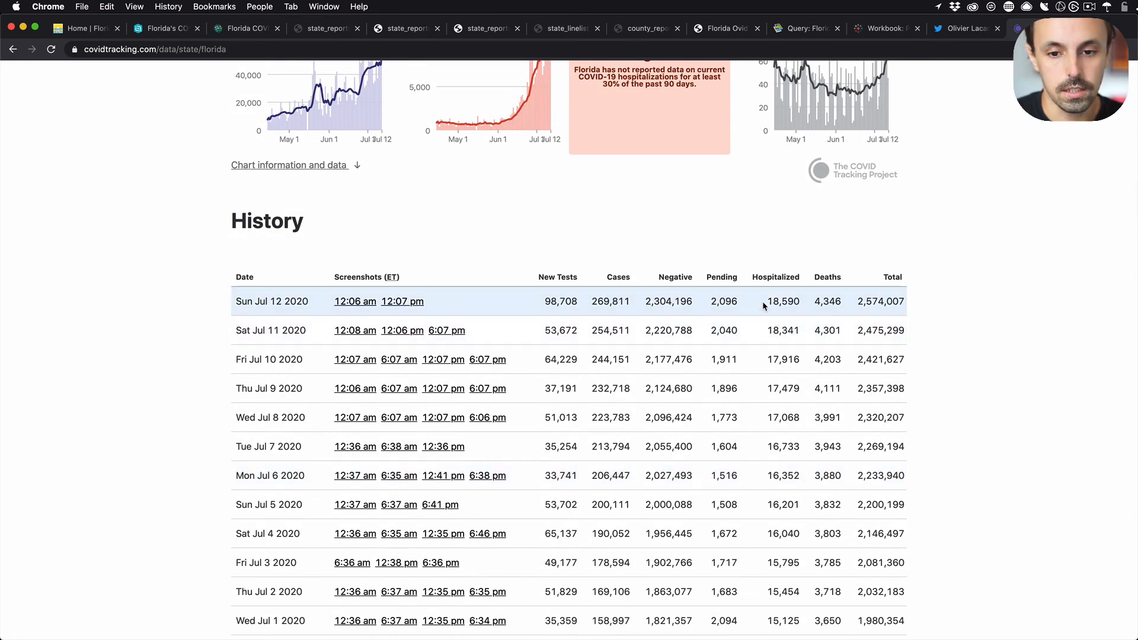
scroll(818, 301, "down", 3)
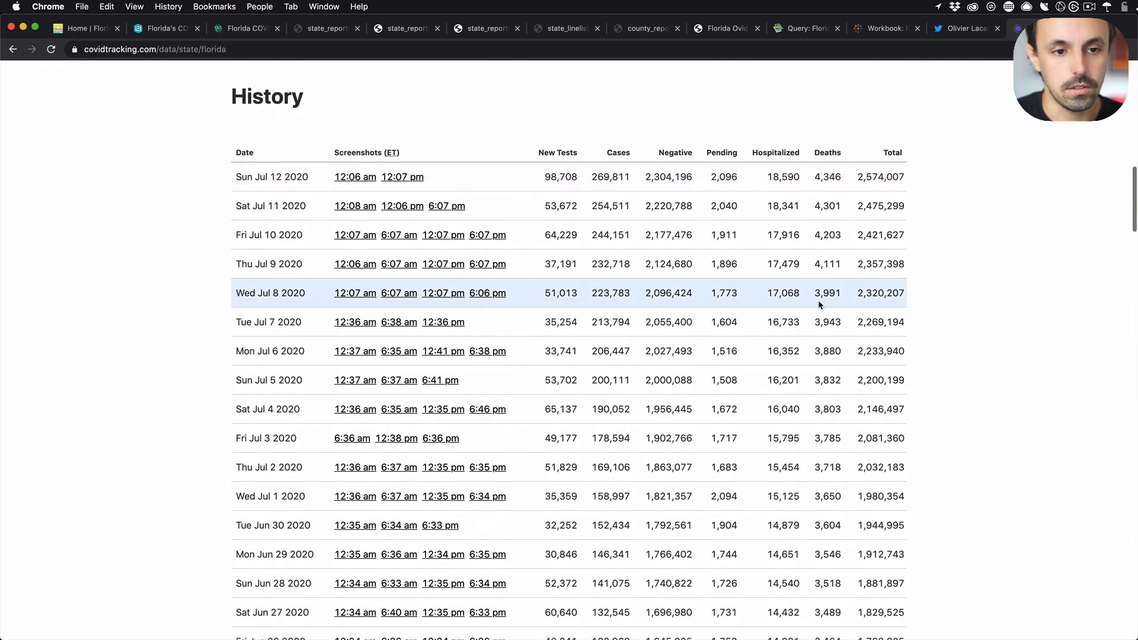
scroll(818, 301, "up", 7)
scroll(818, 300, "down", 1)
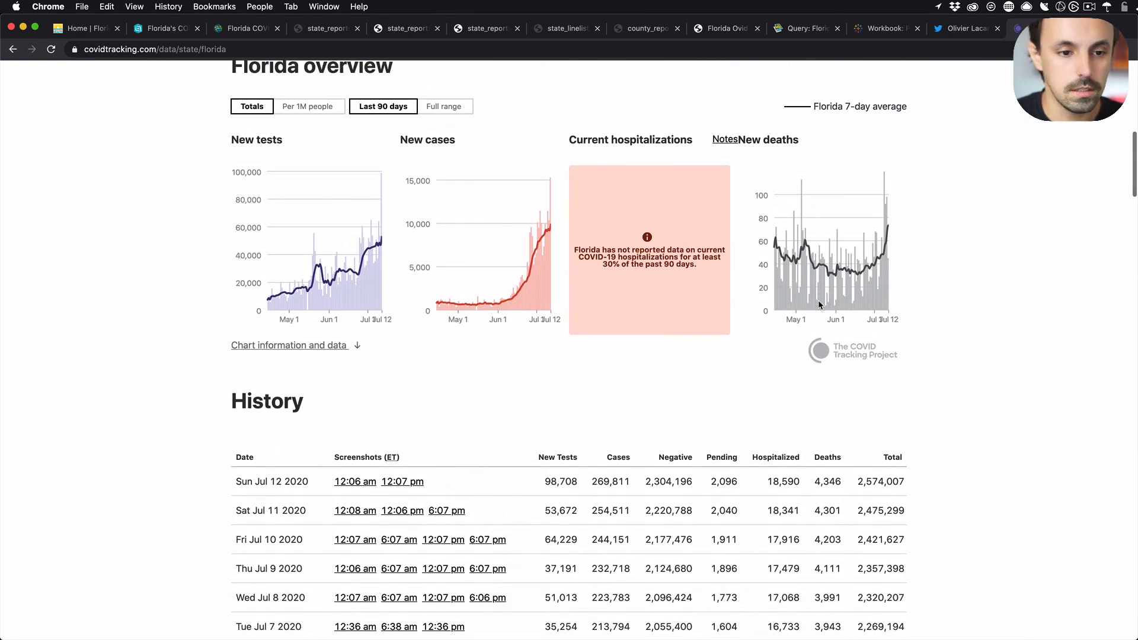
- Check the Jul 12 bar in the New tests chart and compare it with the tested per day chart in Numbers
key("super+Tab")
key("super+Tab")
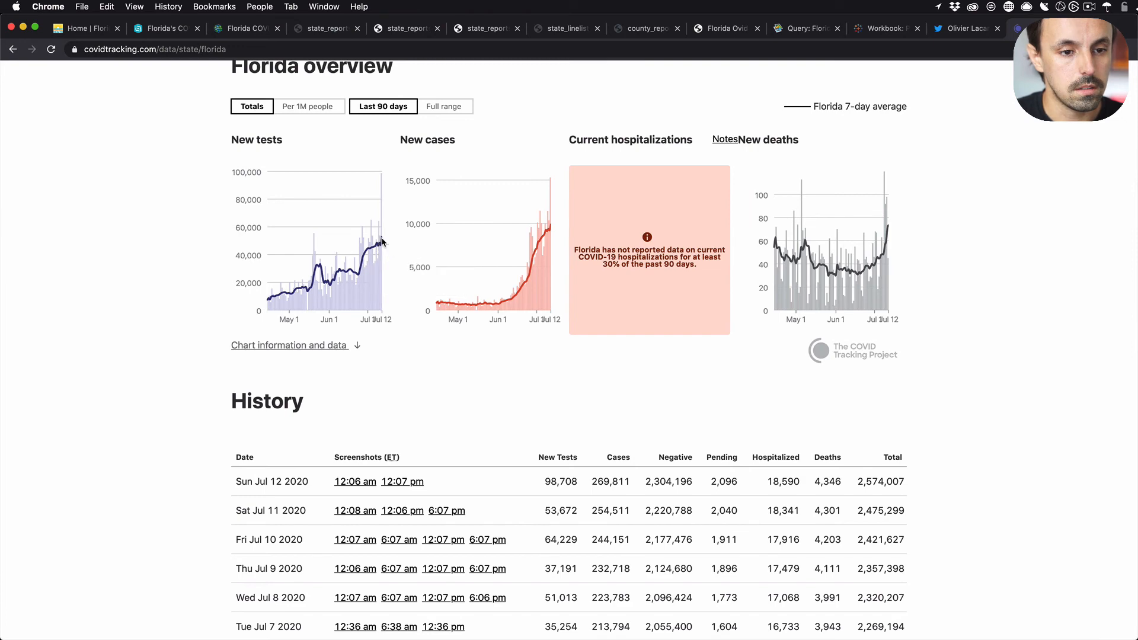
mouse_move(382, 242)
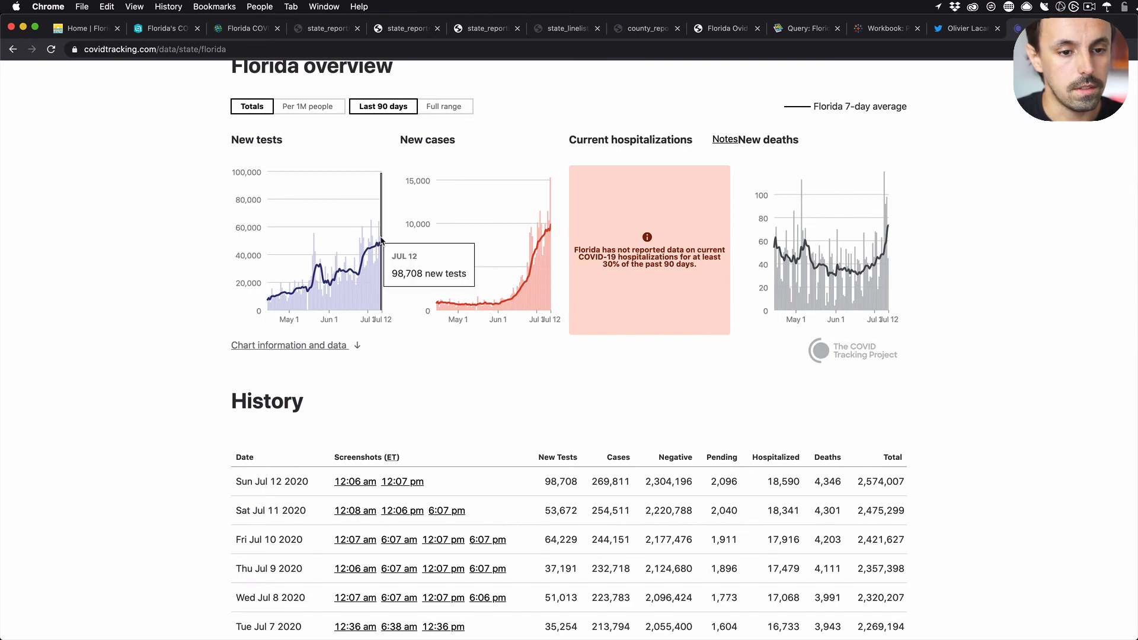
key("super+Tab")
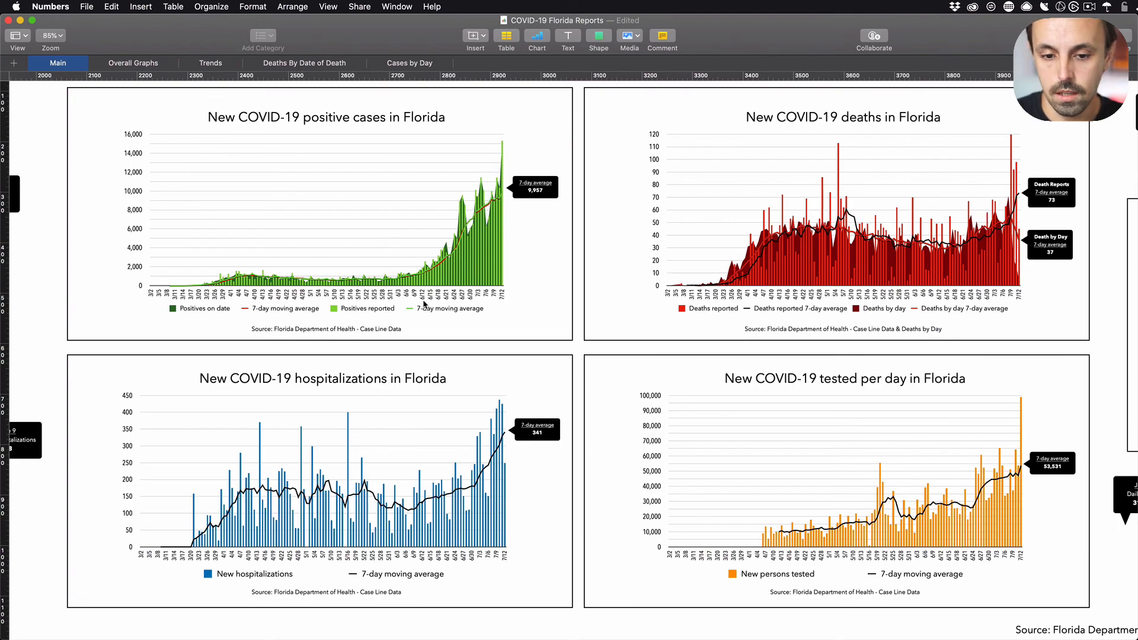
key("super+Tab")
key("super+Tab")
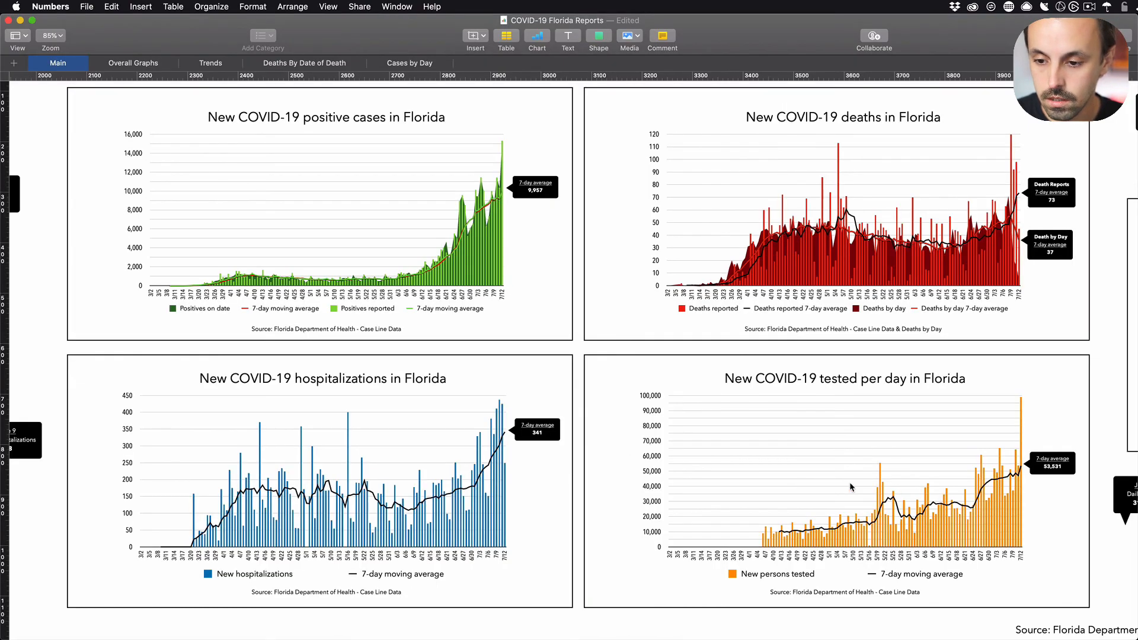
- Inspect the formula behind the 7/12 daily tested figure in cell L134 of the historical reports table
scroll(849, 482, "left", 20)
scroll(849, 482, "down", 10)
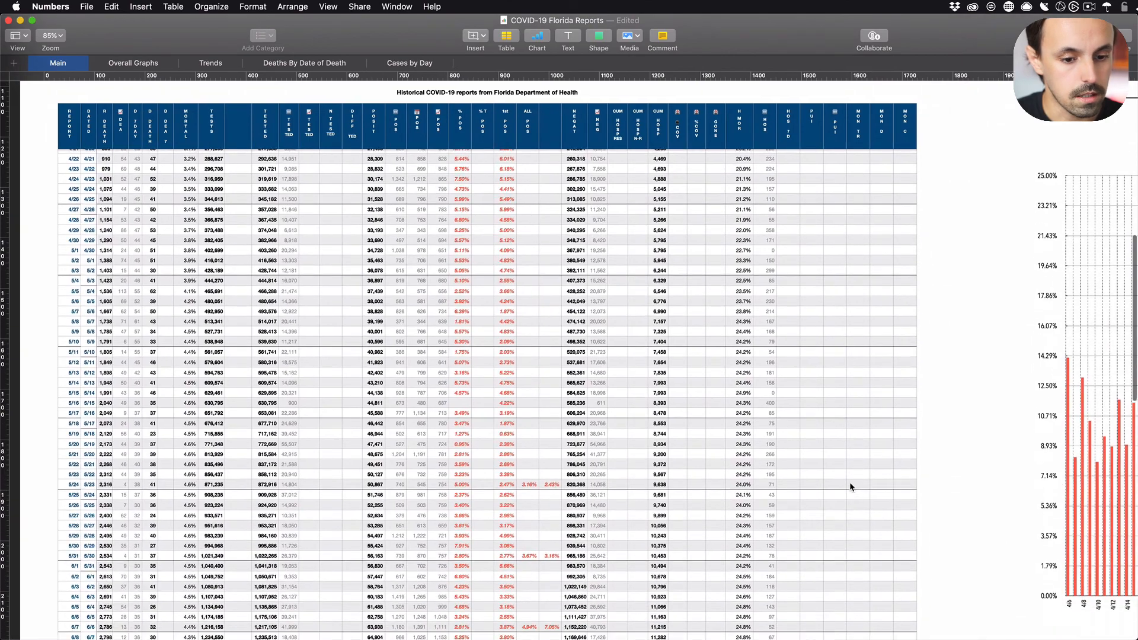
scroll(850, 484, "down", 15)
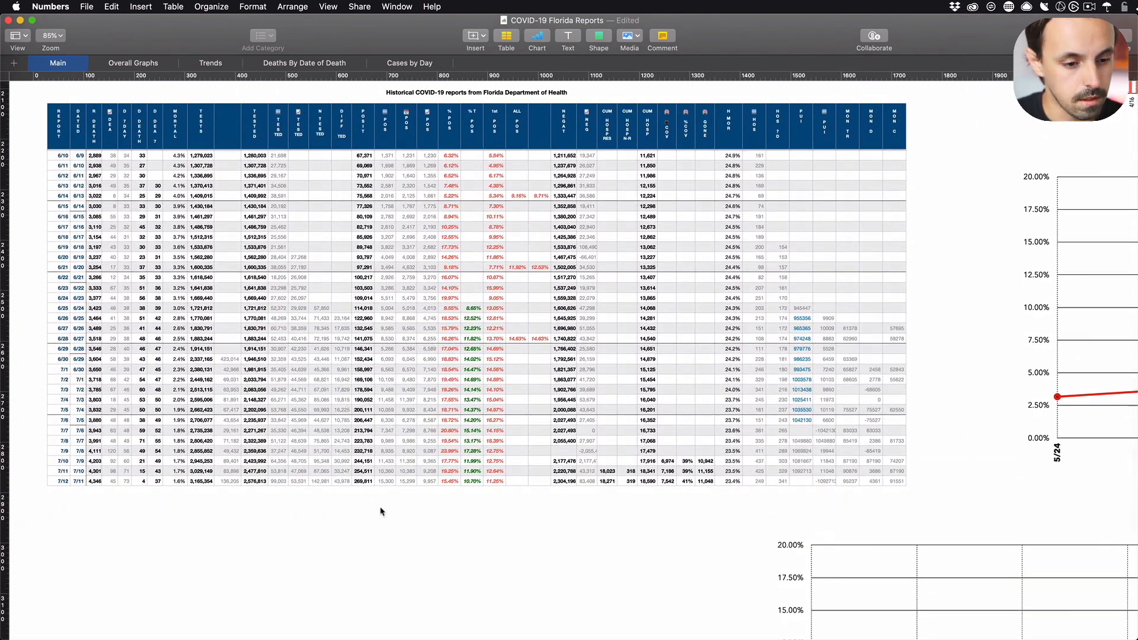
left_click(280, 483)
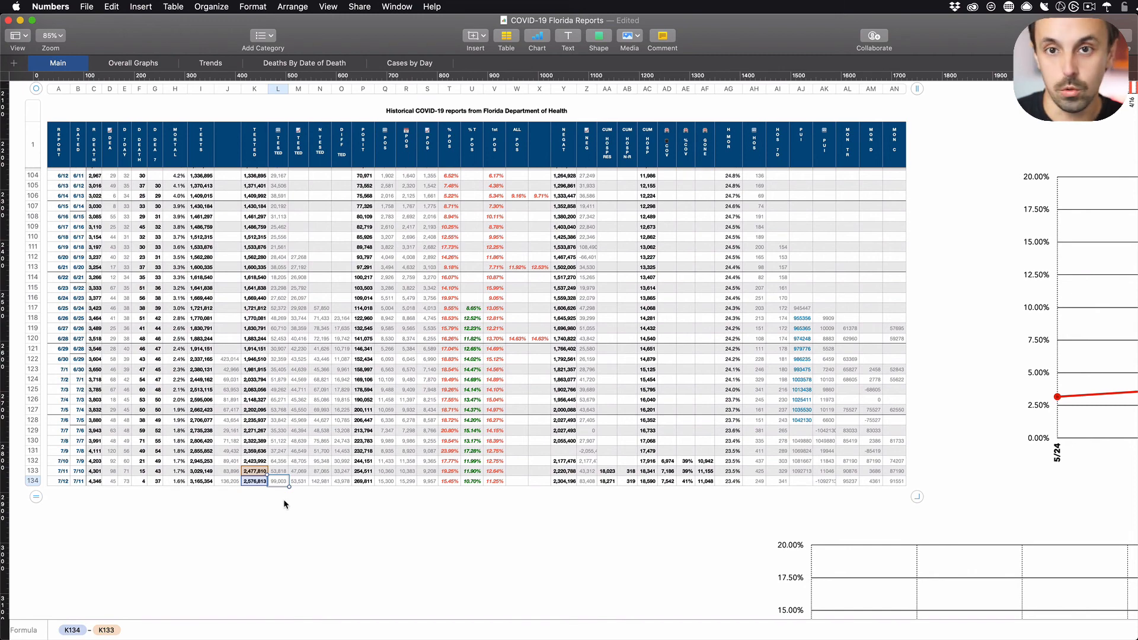
- Switch to Chrome, highlight the Jul 12 cumulative cases and check that day's bar in the New cases chart
key("super+Tab")
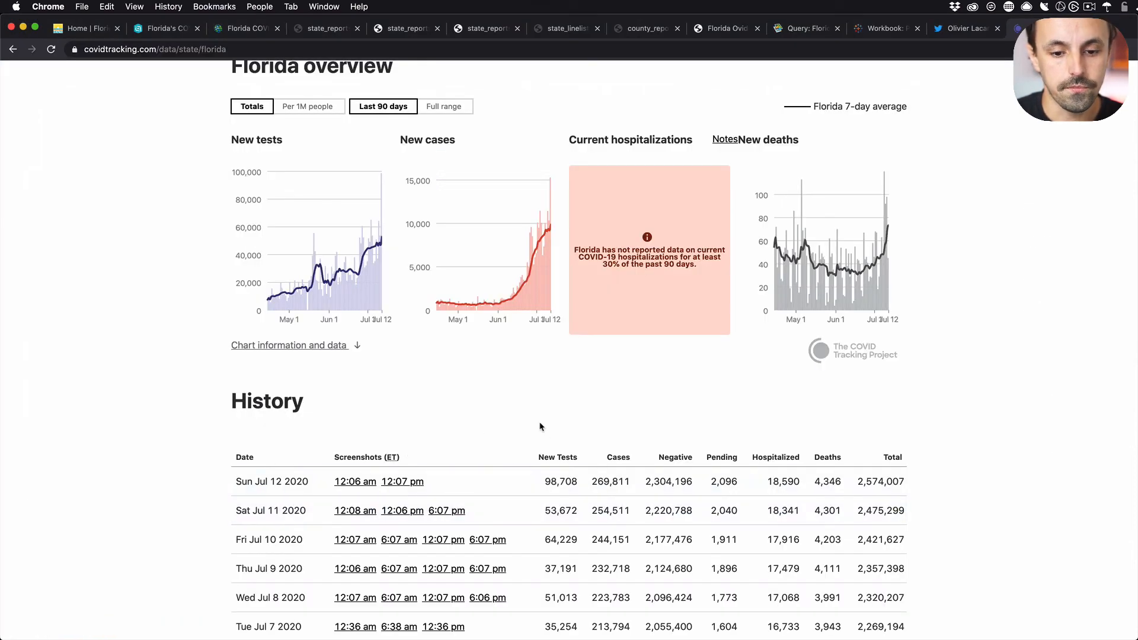
double_click(615, 482)
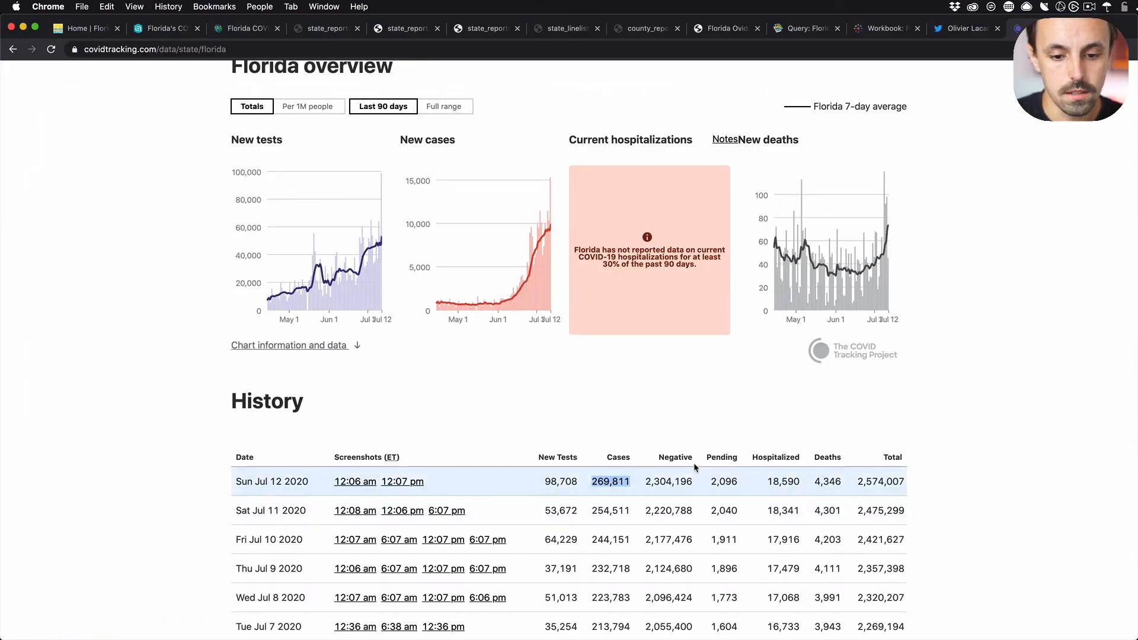
key("super+Tab")
key("super+Tab")
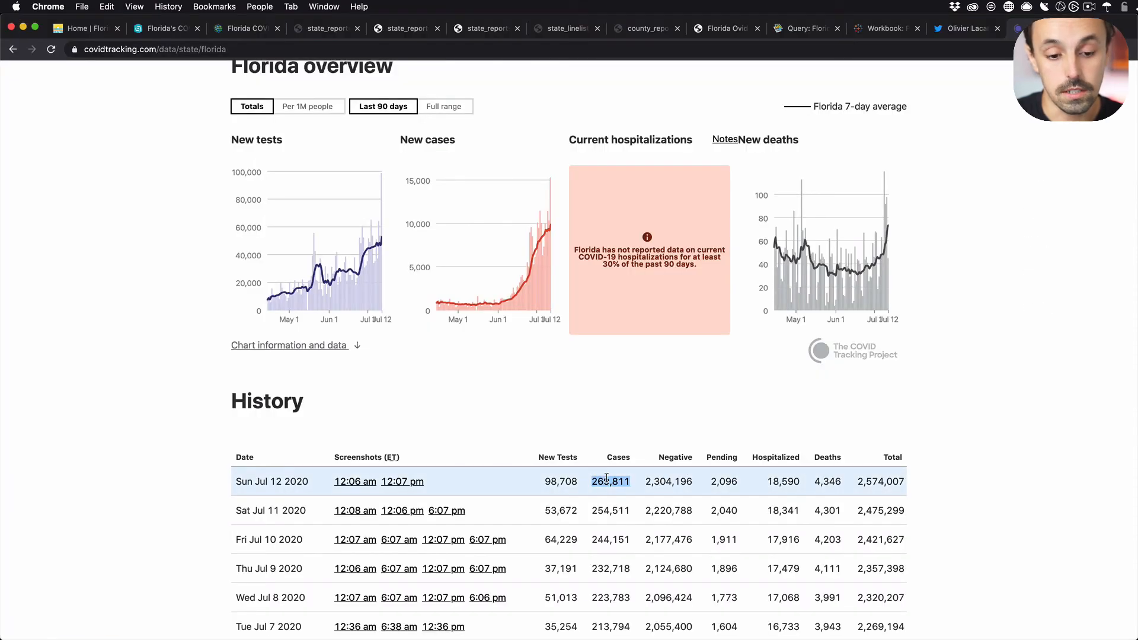
mouse_move(551, 198)
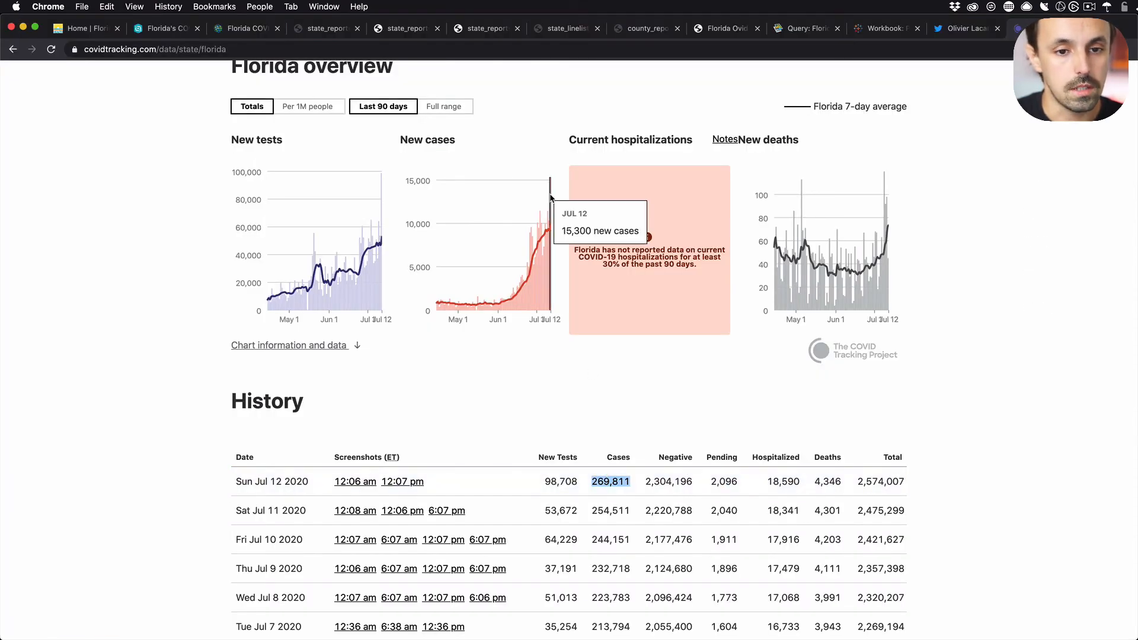
- Switch to Numbers and check the 7/12 new positives in cell Q134 and the daily tested figure in L134
key("super+Tab")
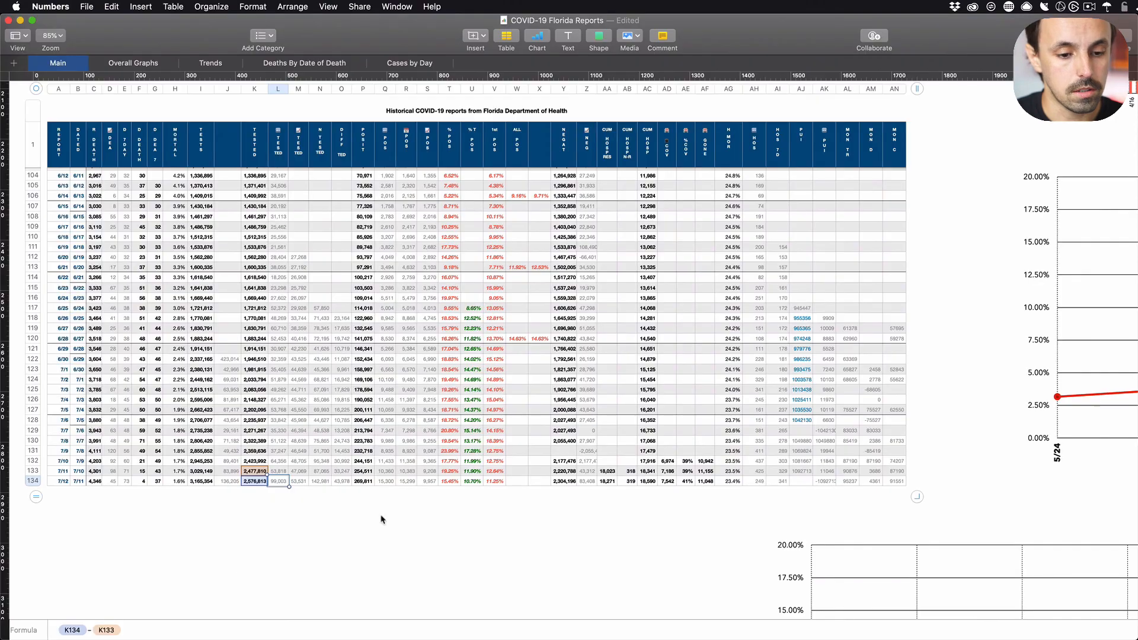
left_click(389, 483)
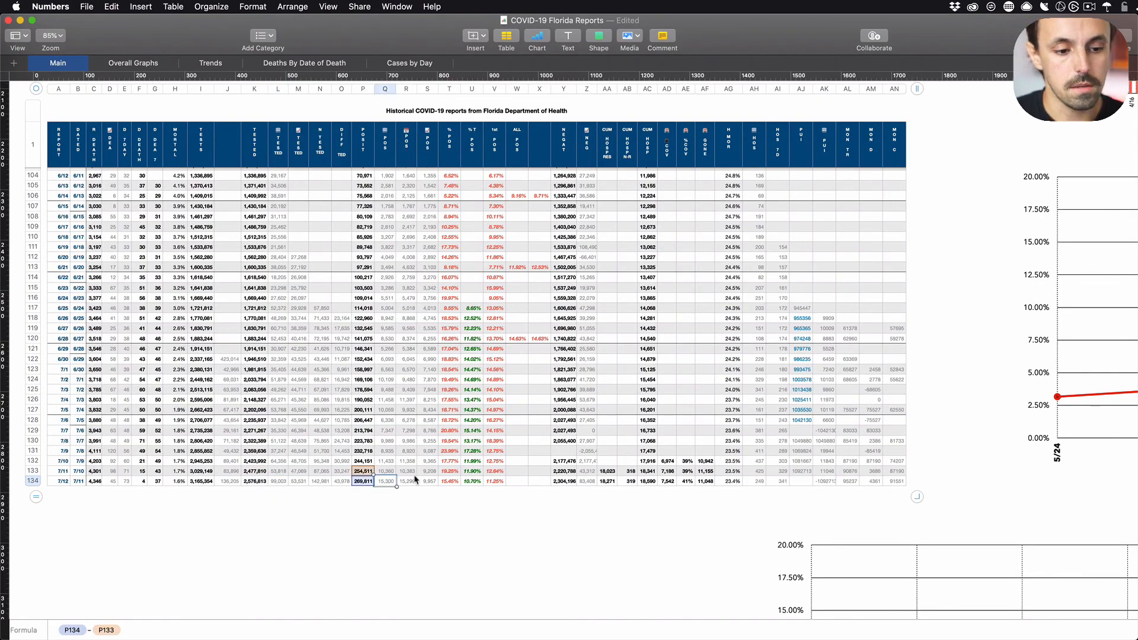
left_click(278, 482)
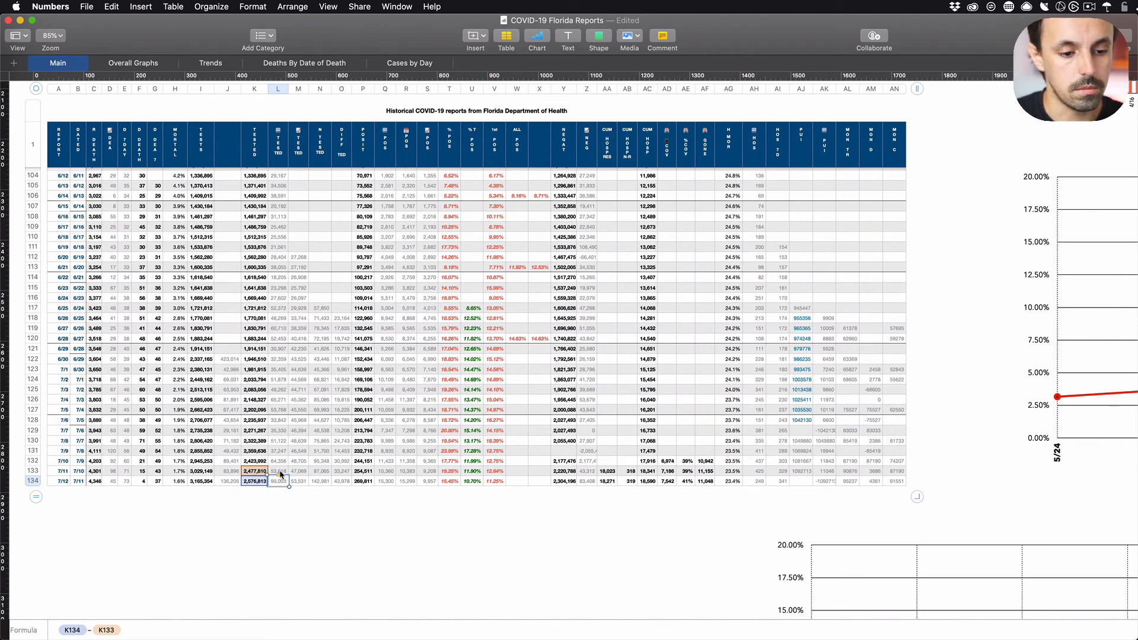
- Compare the COVID Tracking Project's Jul 11 and Jul 12 test totals with the spreadsheet's total tested values
key("super+Tab")
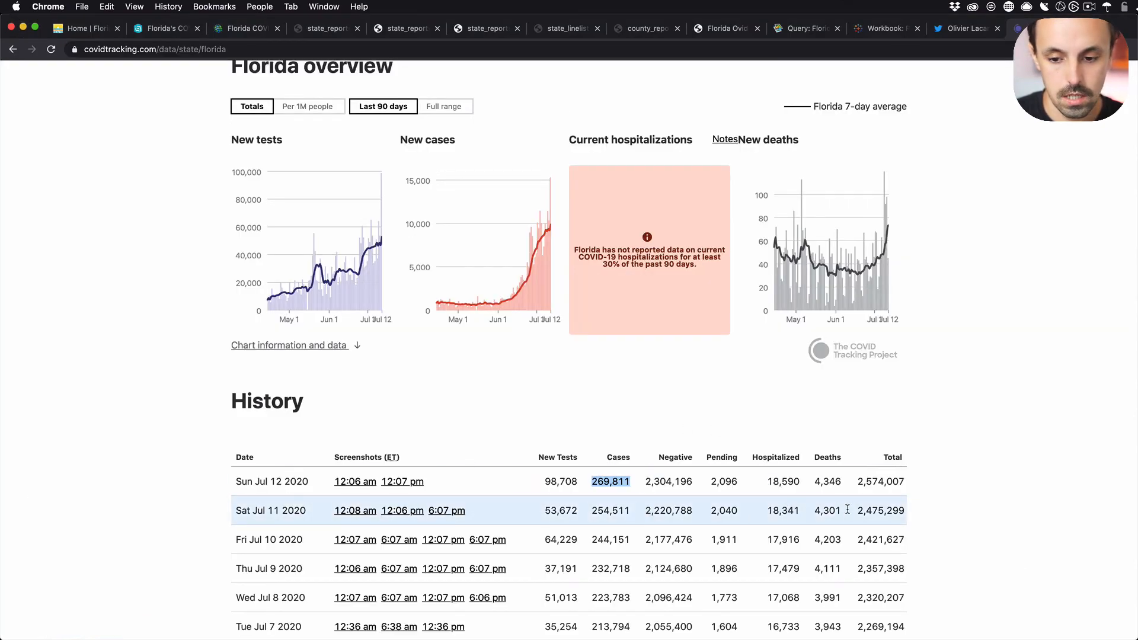
left_click_drag(858, 510, 906, 513)
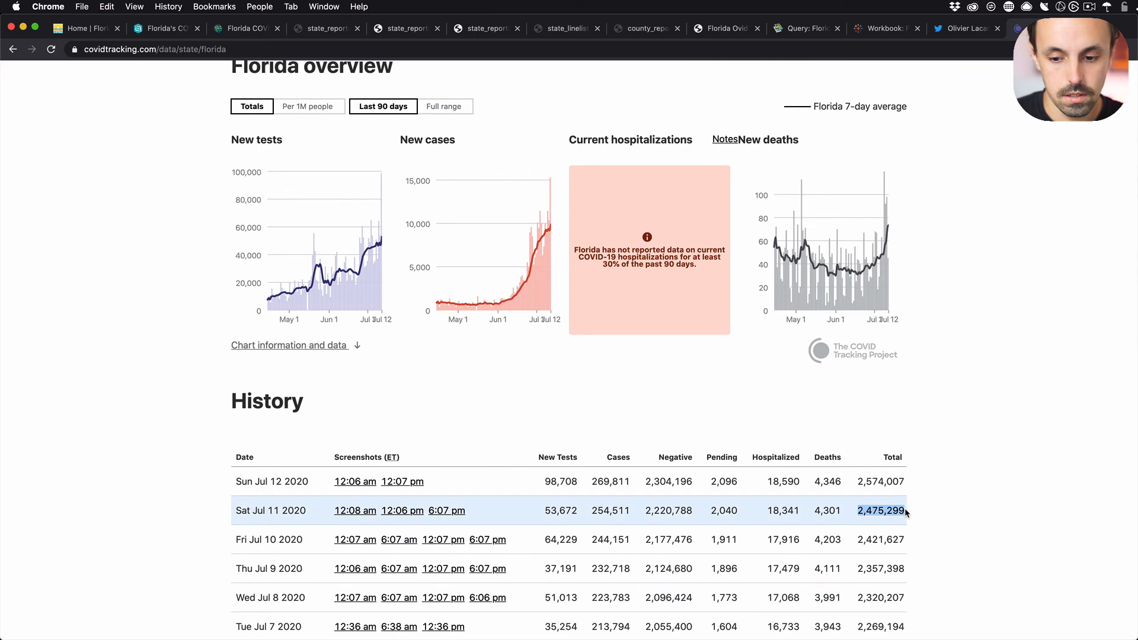
key("super+Tab")
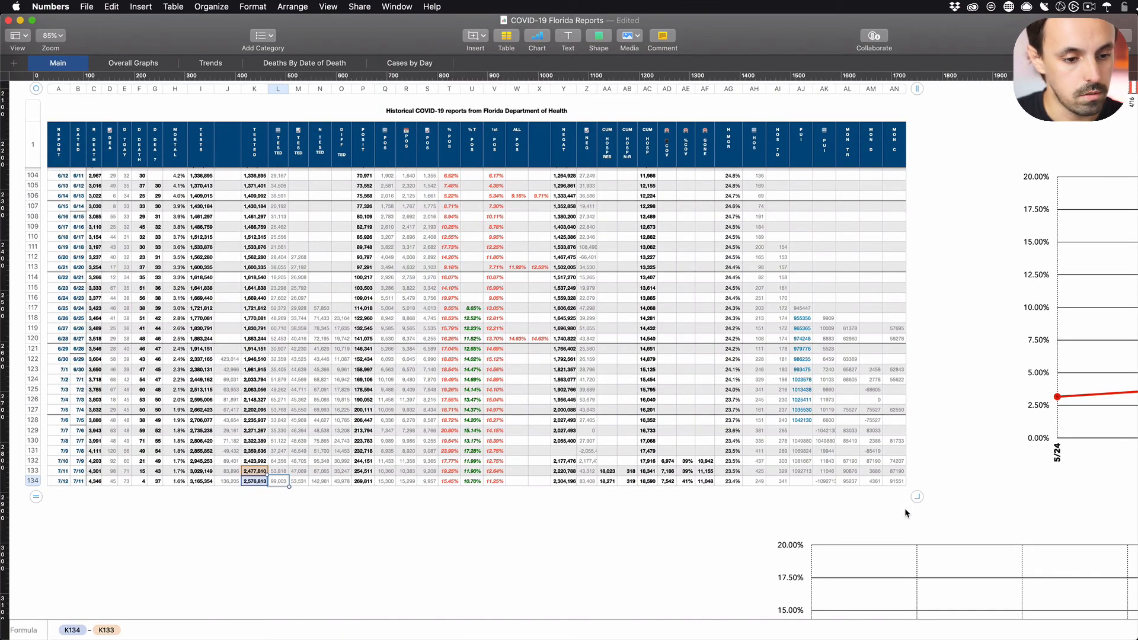
key("super+Tab")
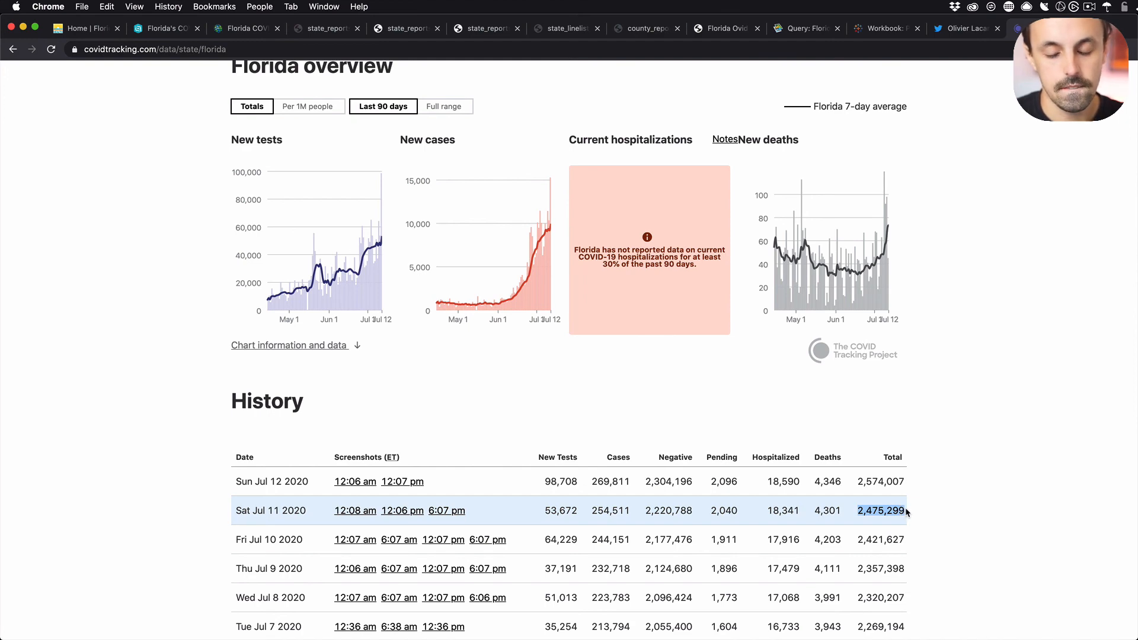
key("super+Tab")
key("super+Tab")
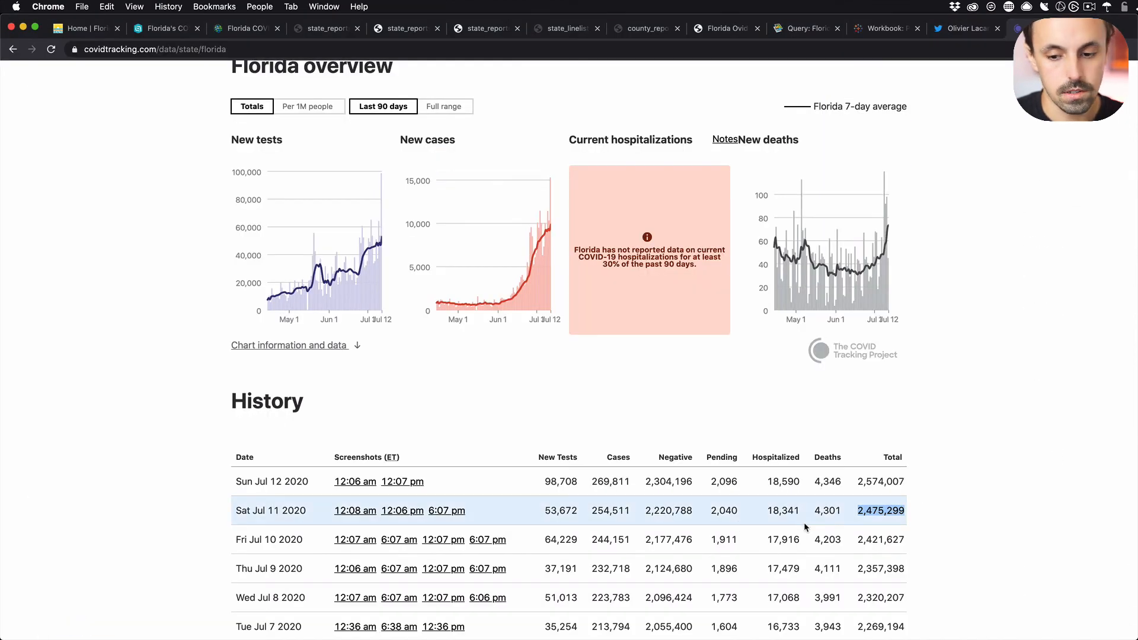
left_click_drag(863, 481, 907, 484)
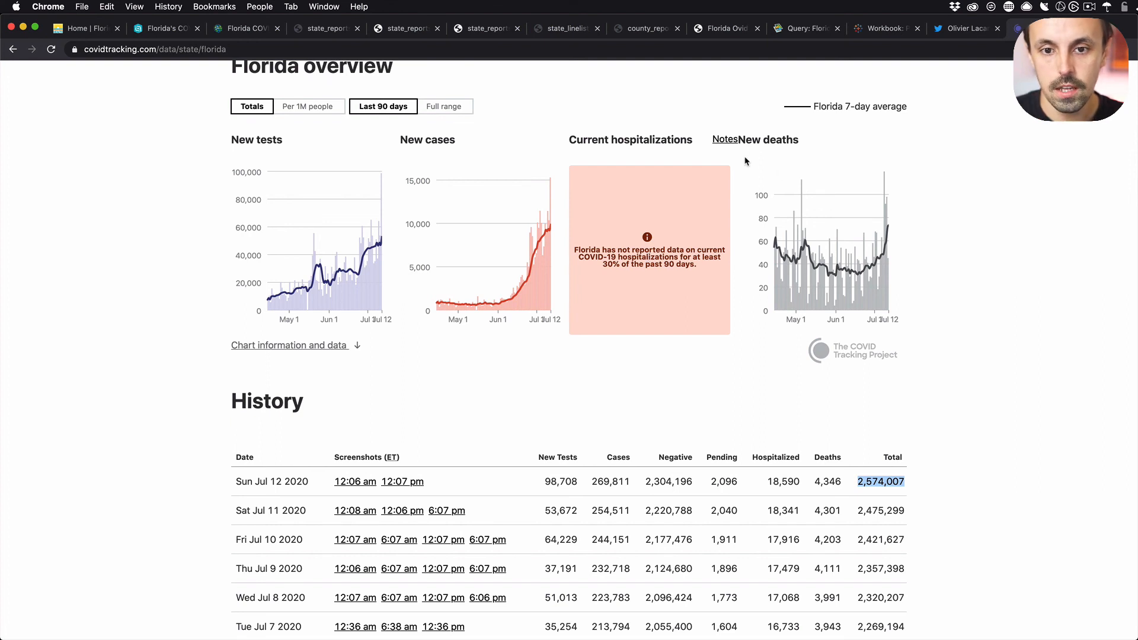
- Highlight the Jul 12 deaths total on the Florida page and compare it with the spreadsheet's 7/12 death count
mouse_move(888, 227)
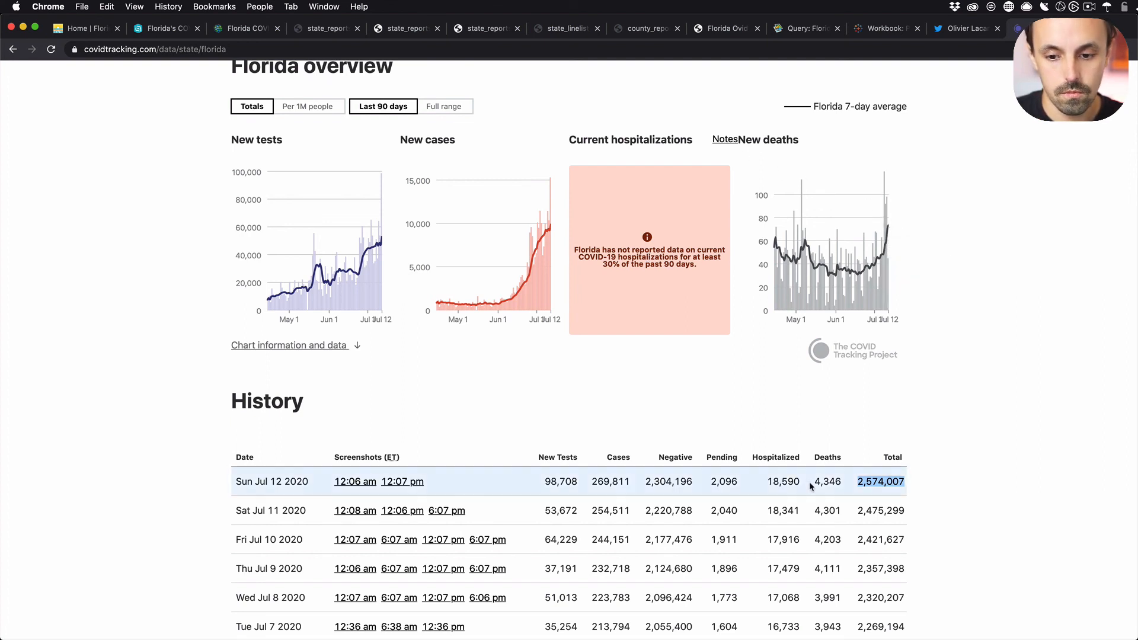
left_click_drag(813, 482, 841, 483)
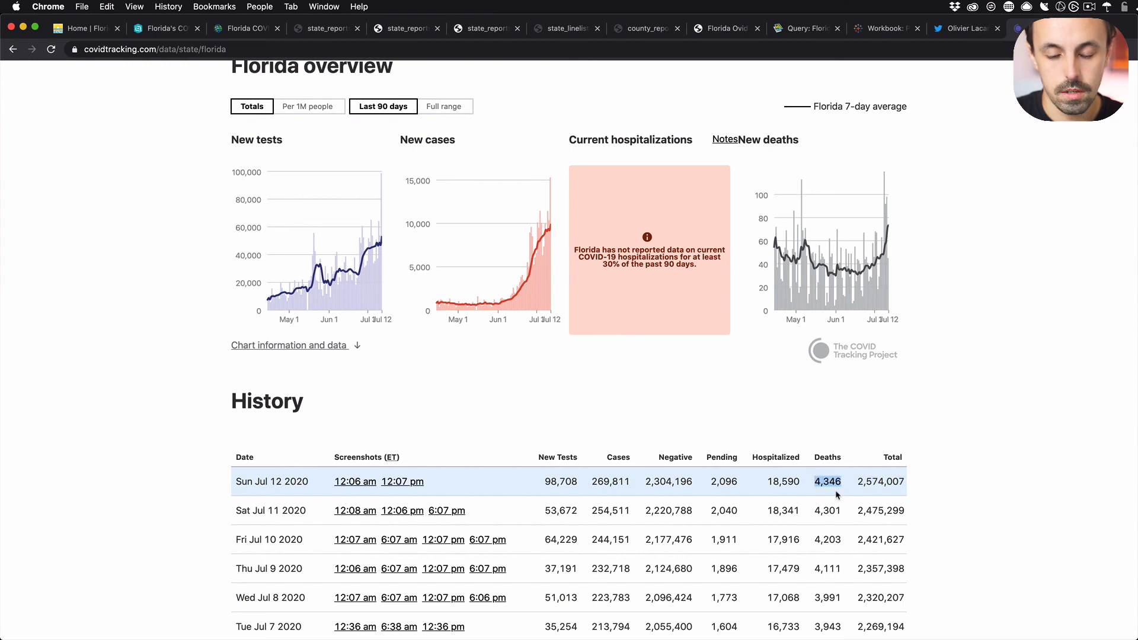
key("super+Tab")
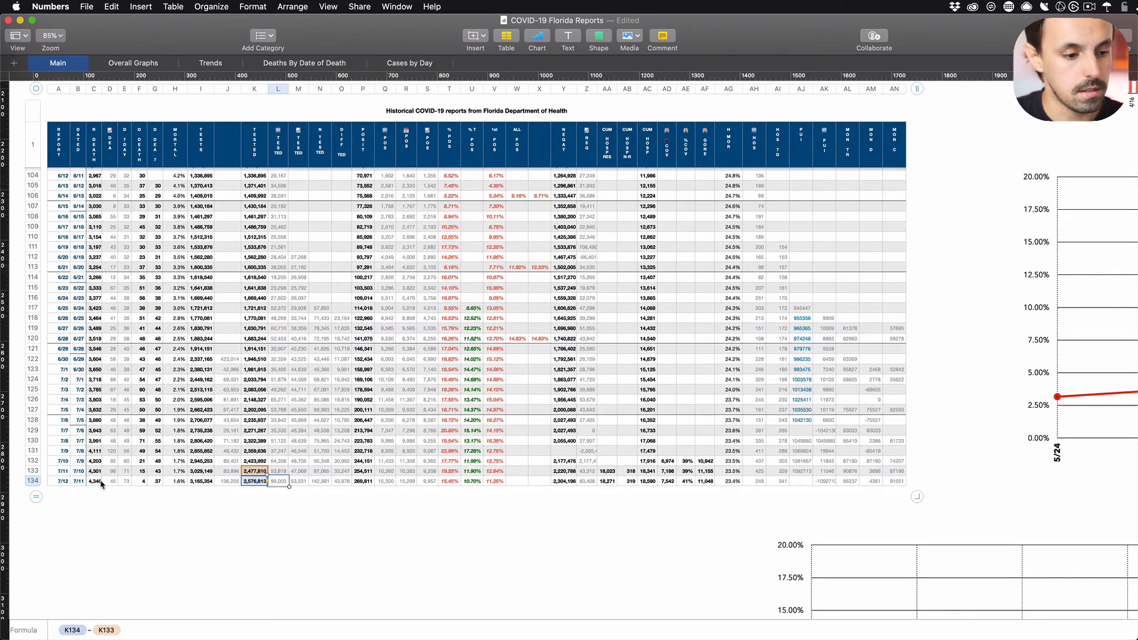
key("Return")
left_click(166, 514)
- Highlight the Jul 12 test total in Chrome, and compare the total tested in state_reports_20200711.pdf with the spreadsheet
key("super+Tab")
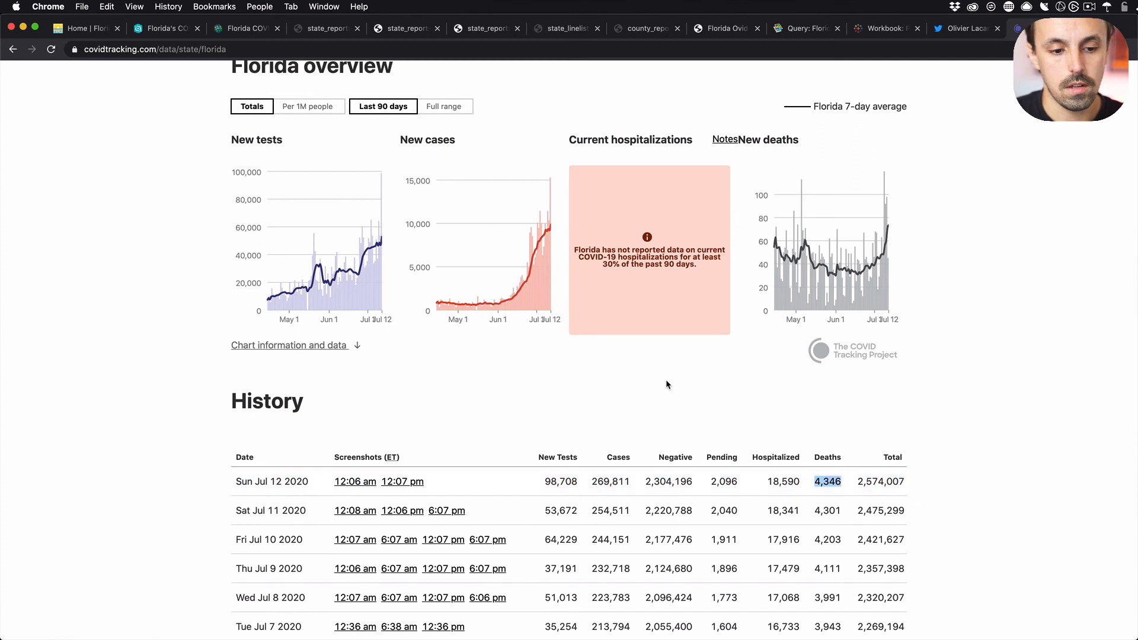
scroll(670, 422, "down", 2)
left_click_drag(857, 441, 906, 442)
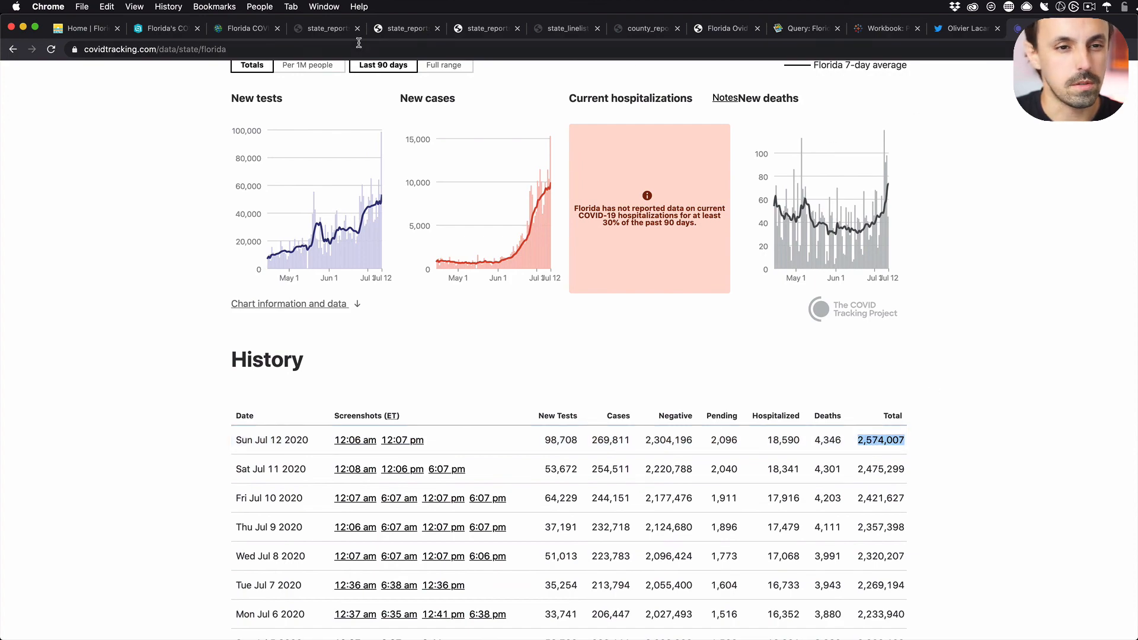
left_click(386, 28)
scroll(391, 194, "up", 10)
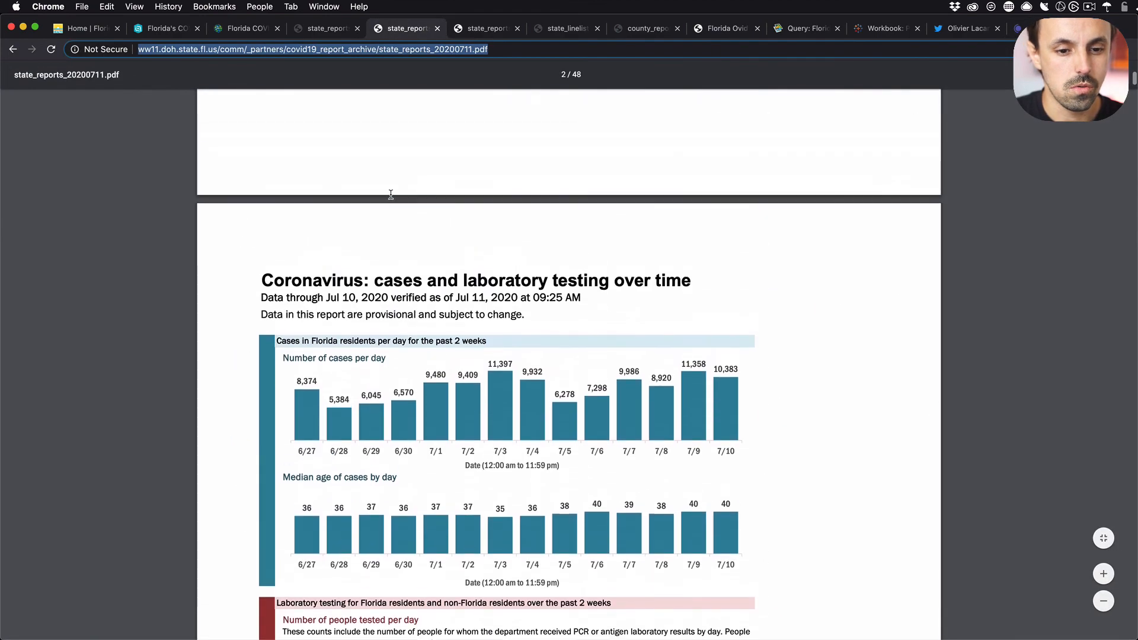
scroll(391, 194, "up", 15)
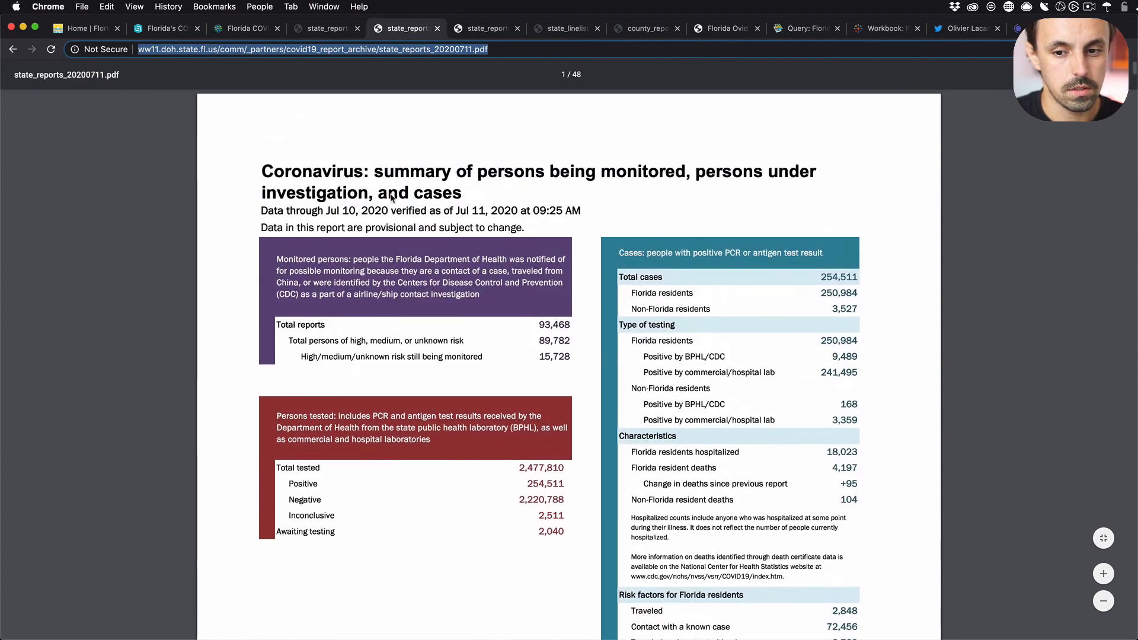
scroll(391, 197, "down", 2)
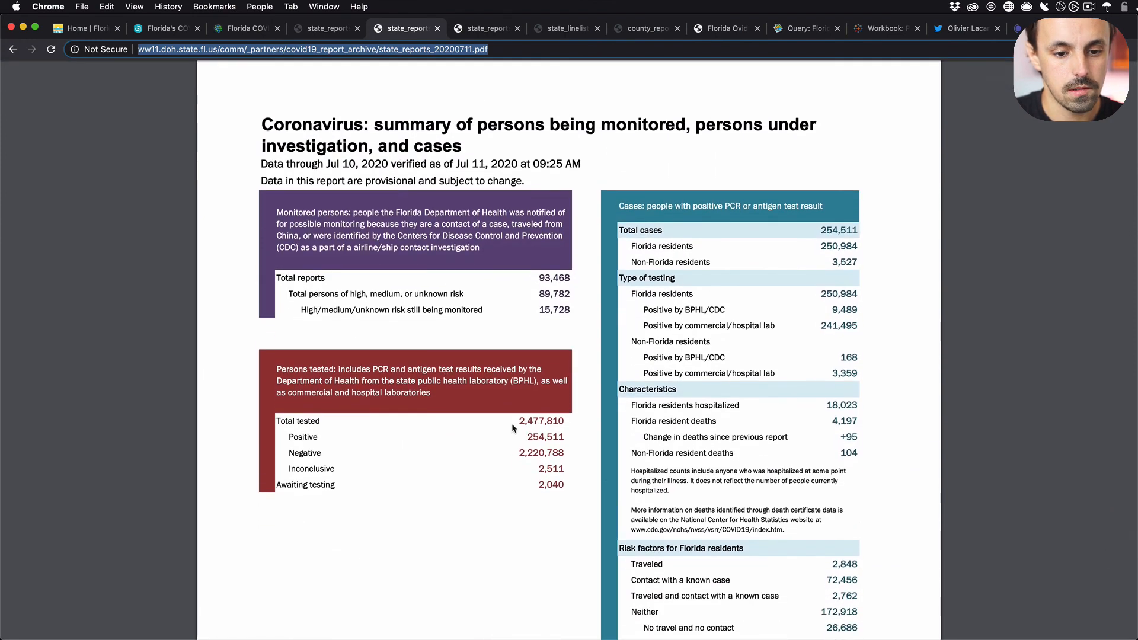
left_click_drag(519, 421, 542, 419)
key("super+Tab")
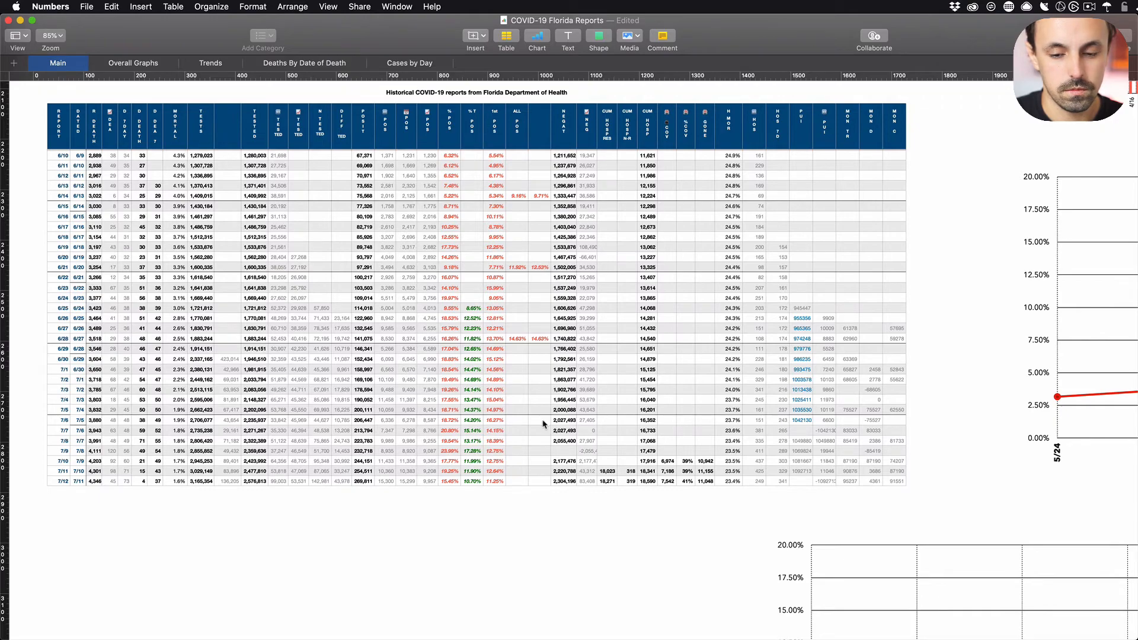
- Place the COVID Tracking Project's Florida page right after state_reports_20200711.pdf in the browser and close state_reports_20200710.pdf
key("super+Tab")
left_click_drag(1037, 35, 486, 36)
left_click(403, 33)
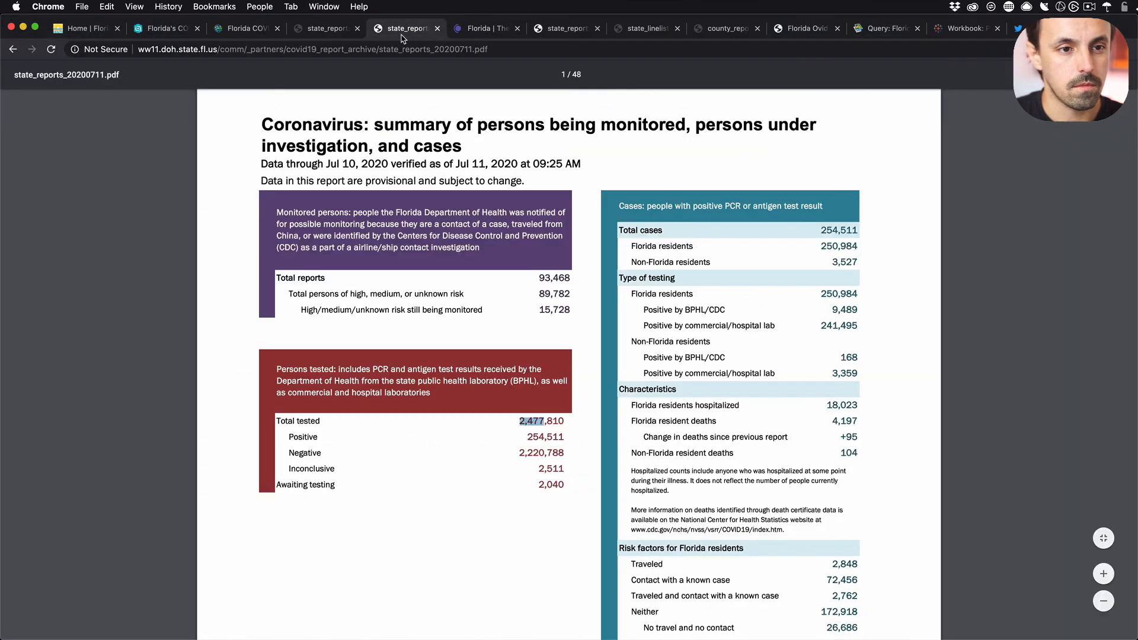
left_click(535, 33)
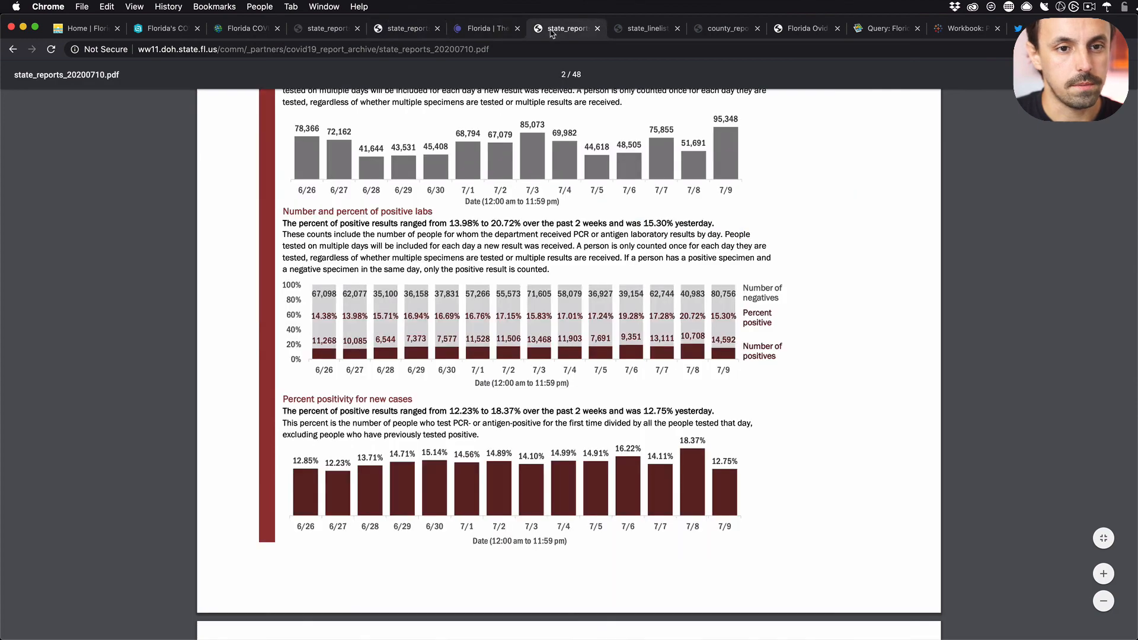
left_click(633, 28)
left_click(540, 32)
key("super+w")
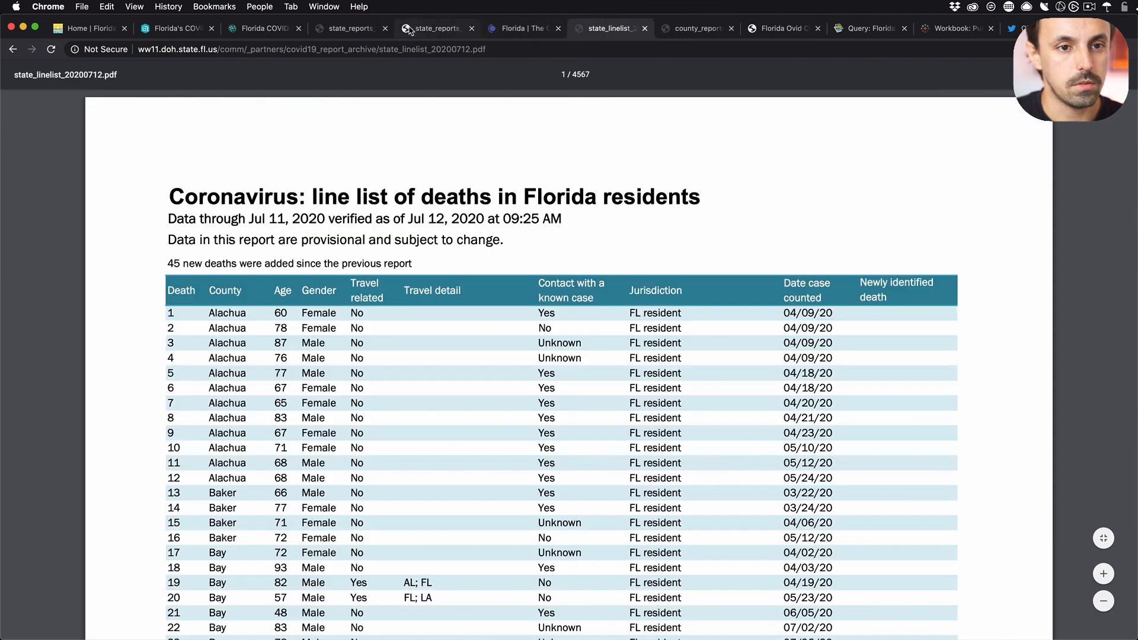
- Close state_reports_20200711.pdf and state_linelist_20200712.pdf in the browser
left_click(410, 31)
key("super+w")
left_click(554, 31)
key("super+w")
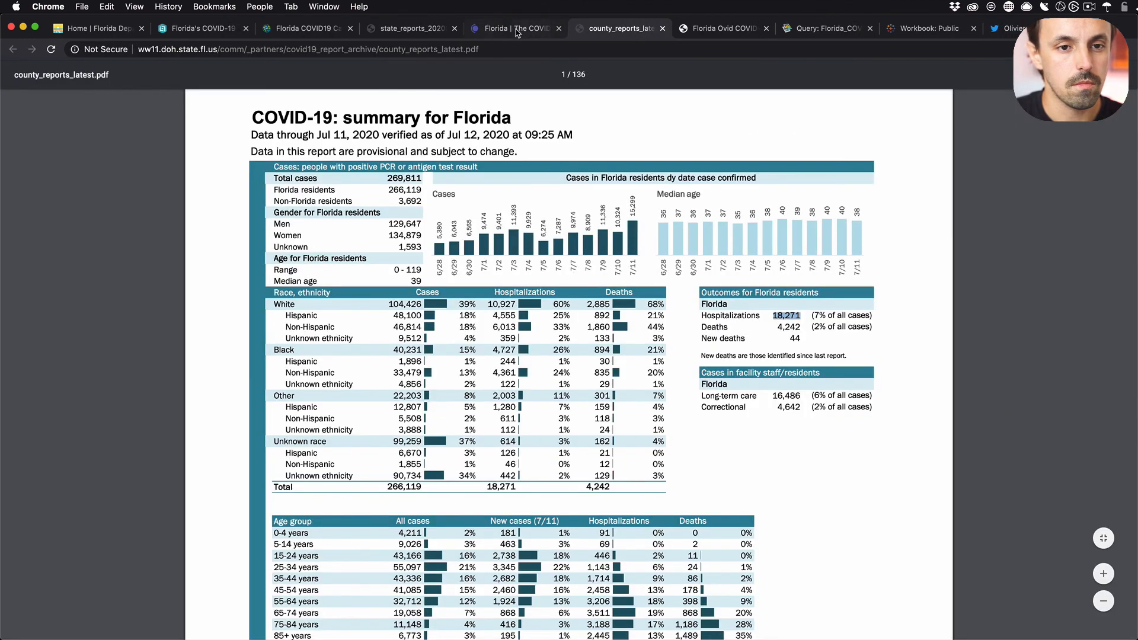
- Highlight the total tested figure in the persons tested summary of state_reports_20200712.pdf
left_click(429, 30)
scroll(488, 247, "up", 10)
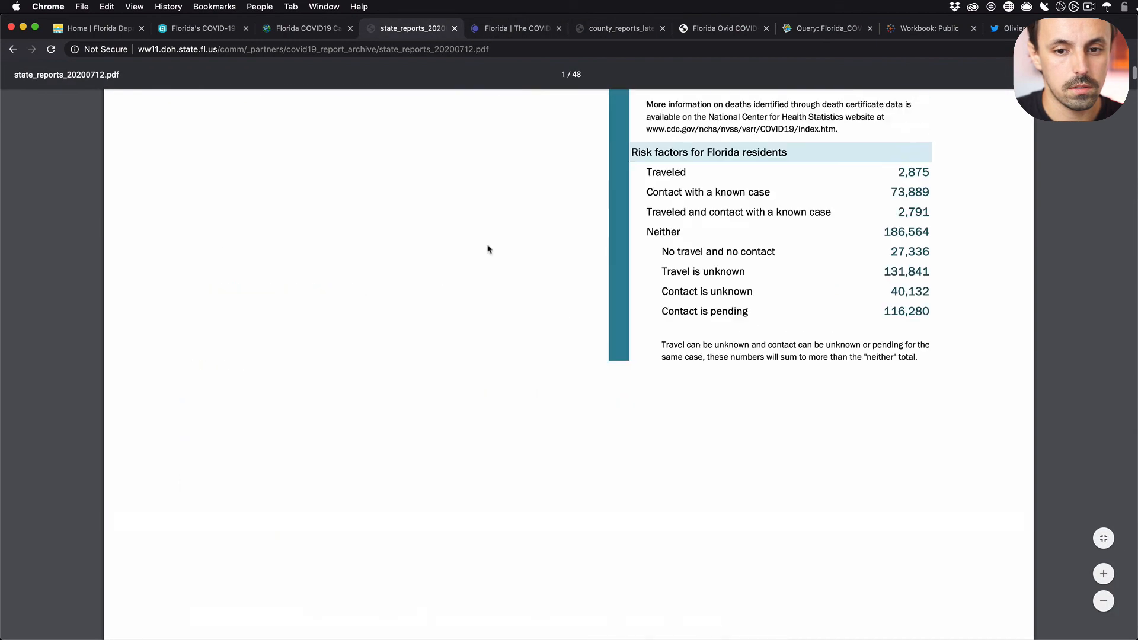
scroll(510, 394, "up", 5)
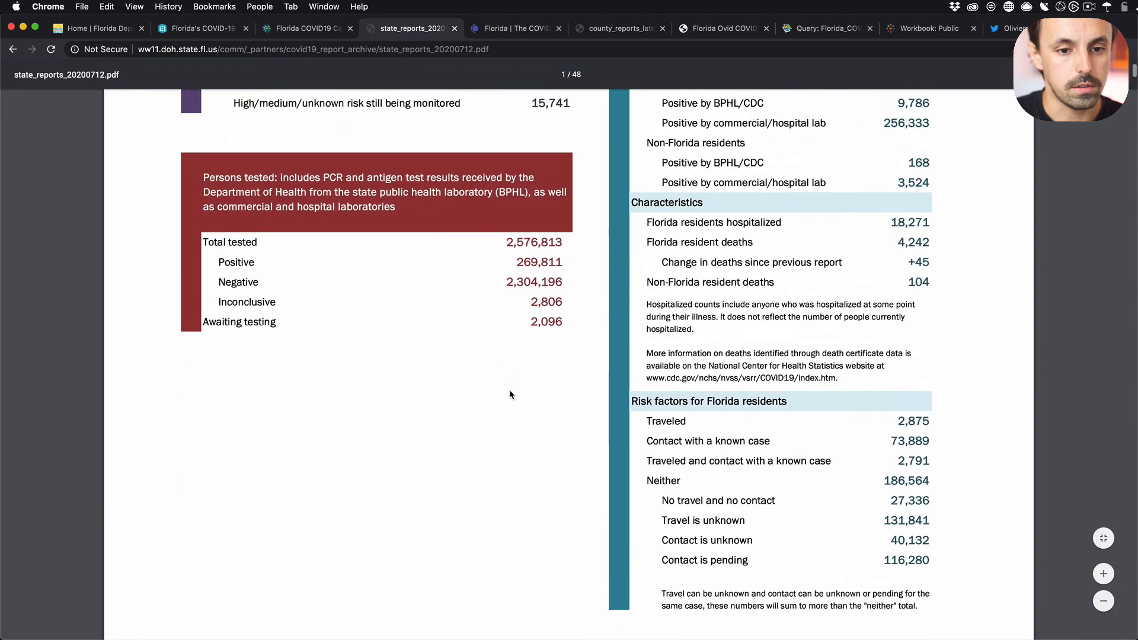
left_click_drag(505, 318, 564, 318)
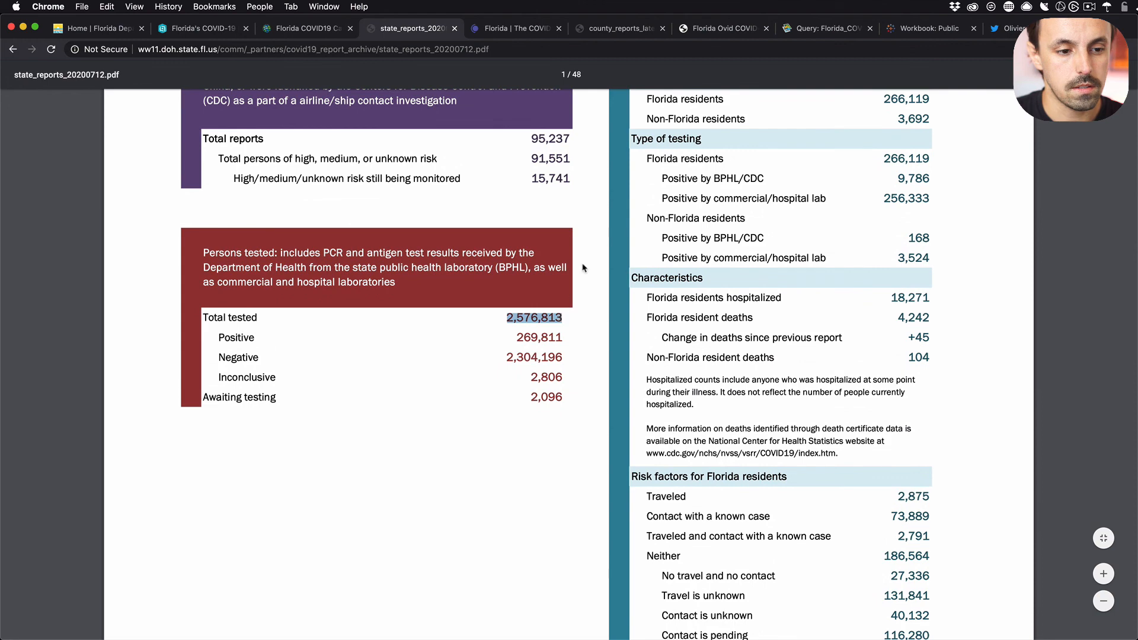
scroll(552, 195, "up", 1)
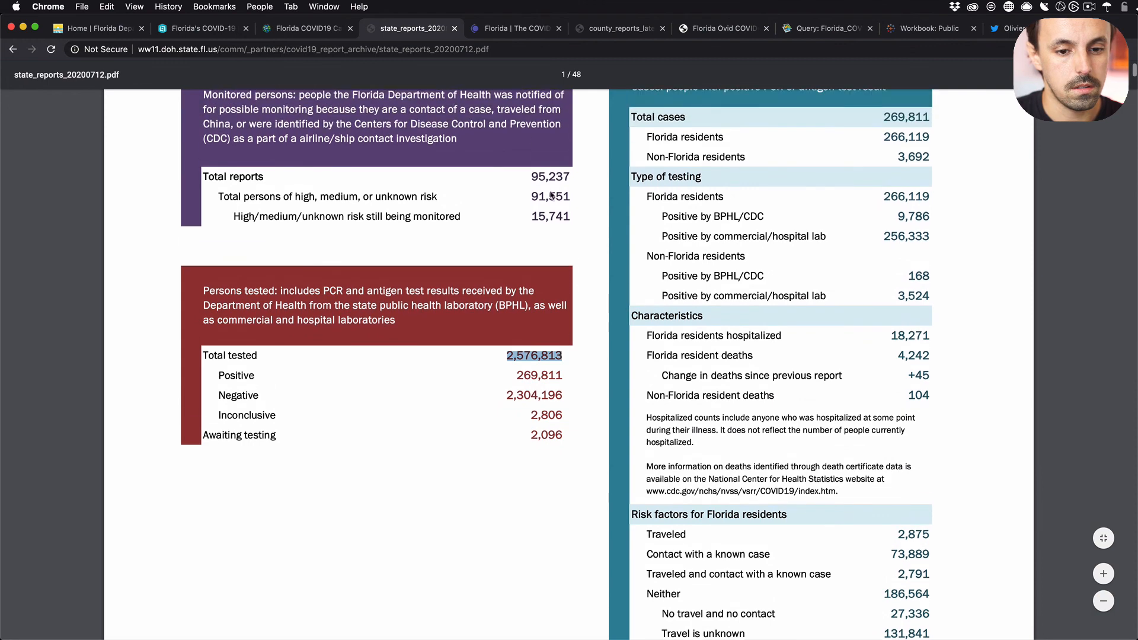
- Compare the COVID Tracking Project's Jul 12 test total with the persons tested breakdown in state_reports_20200712.pdf
left_click(528, 34)
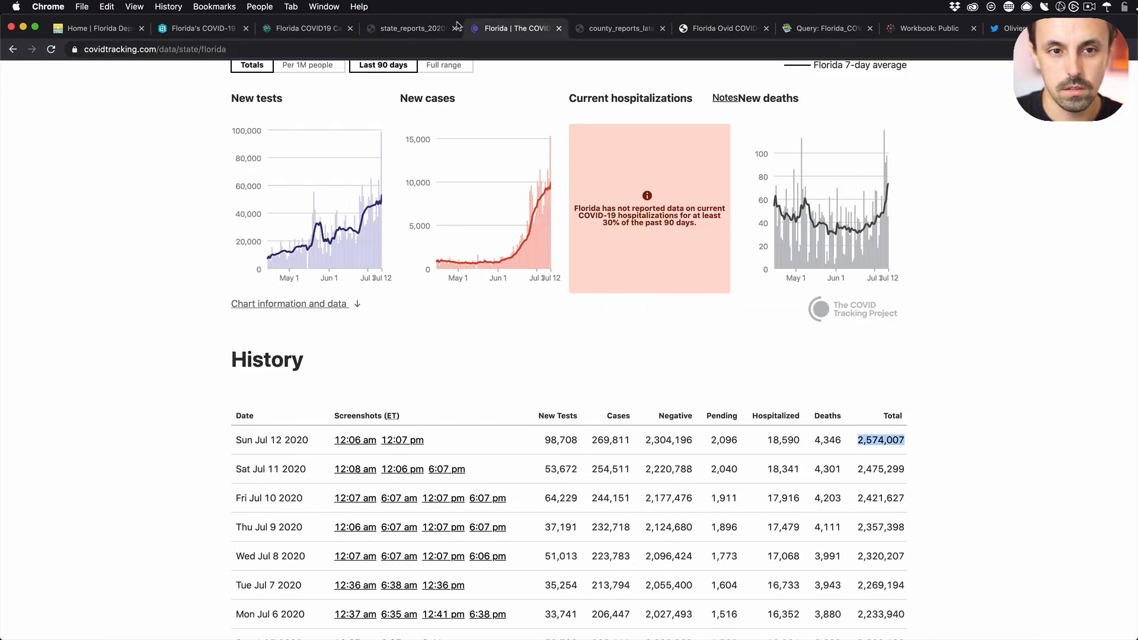
left_click(417, 28)
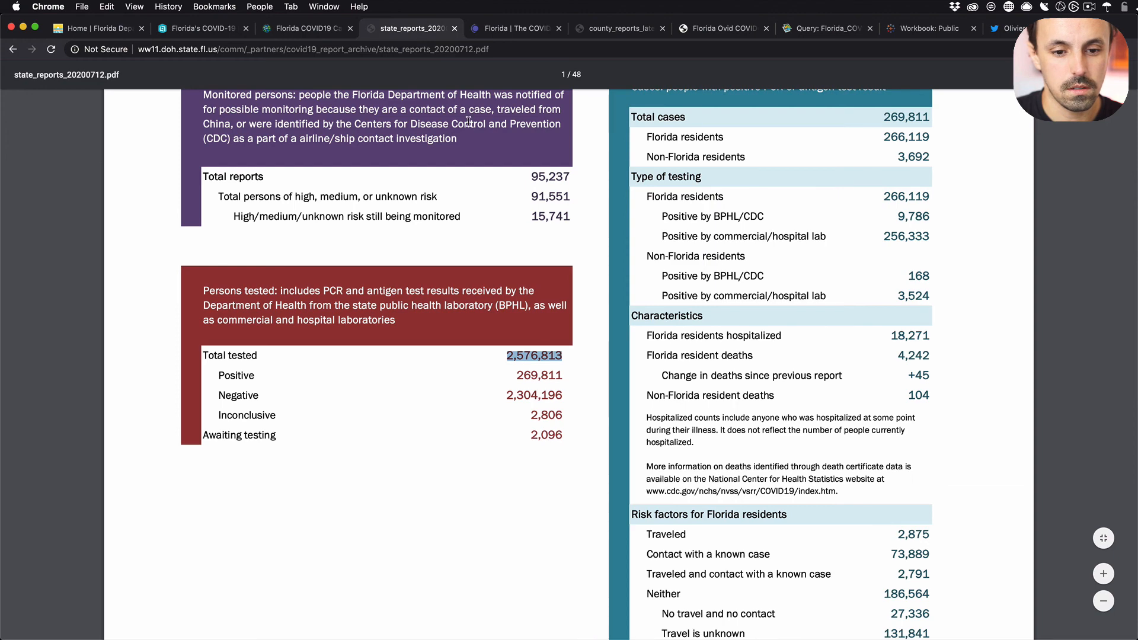
left_click(511, 30)
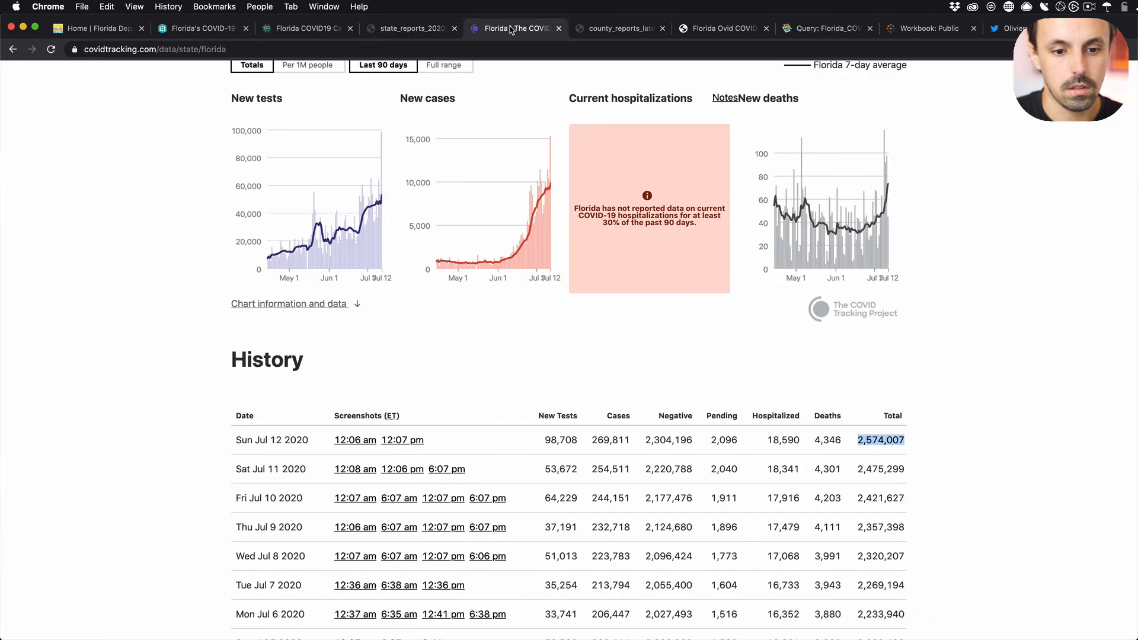
left_click(436, 34)
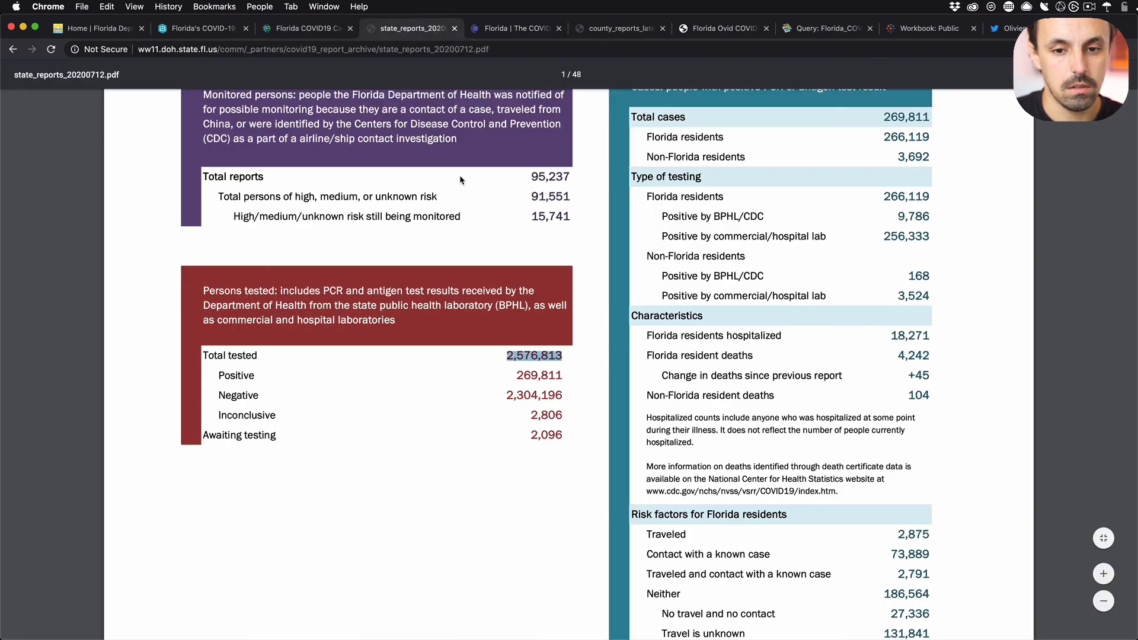
scroll(460, 176, "up", 1)
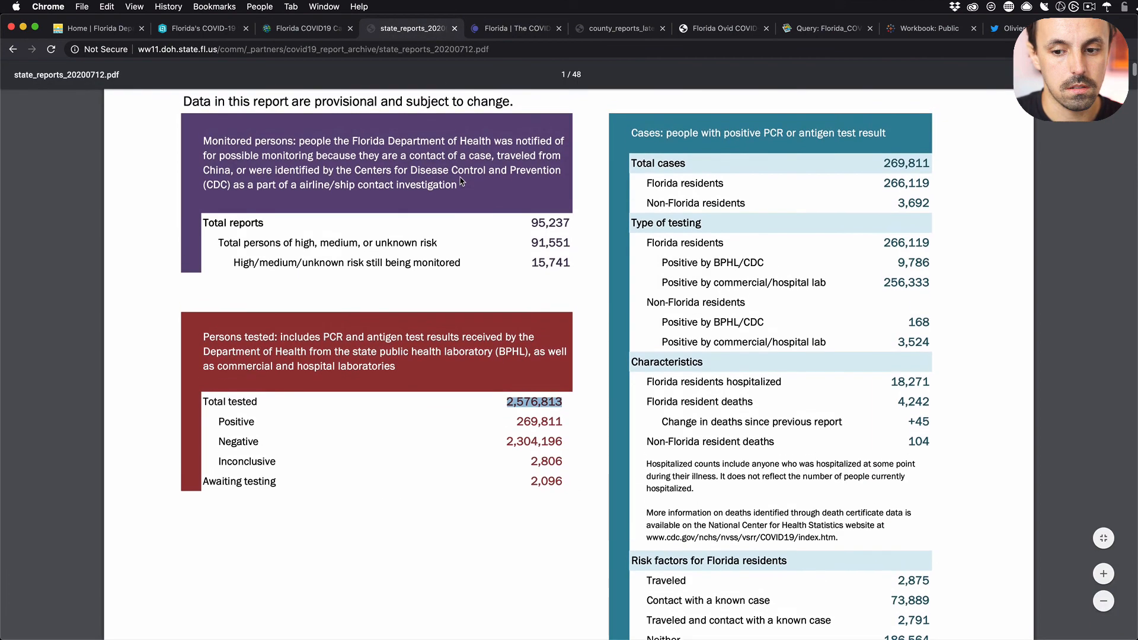
scroll(460, 180, "down", 4)
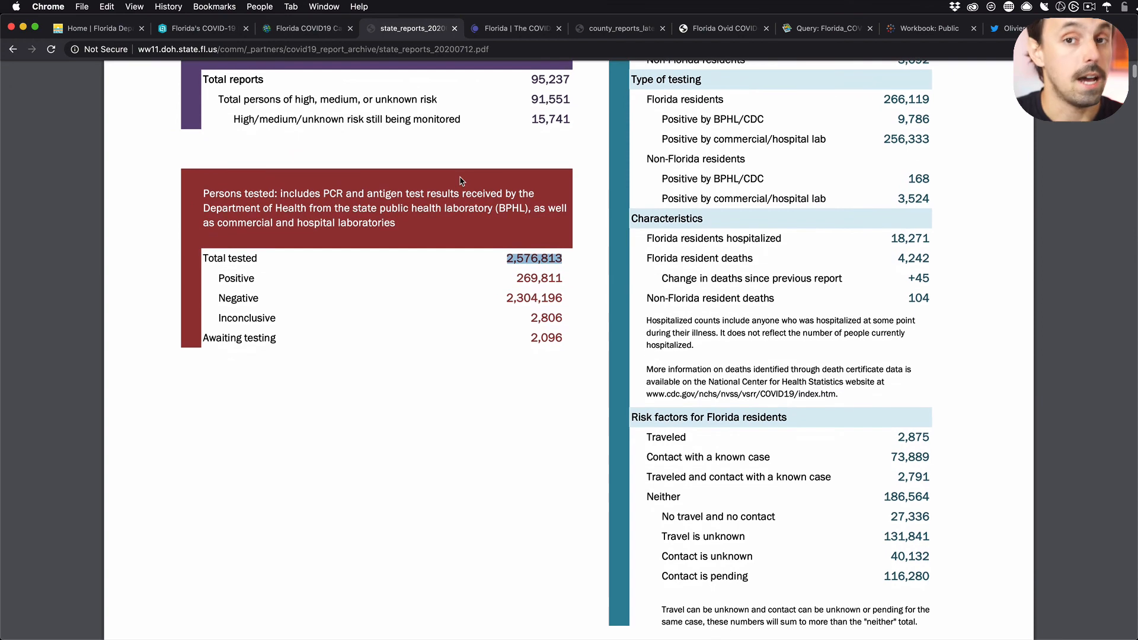
scroll(475, 389, "up", 7)
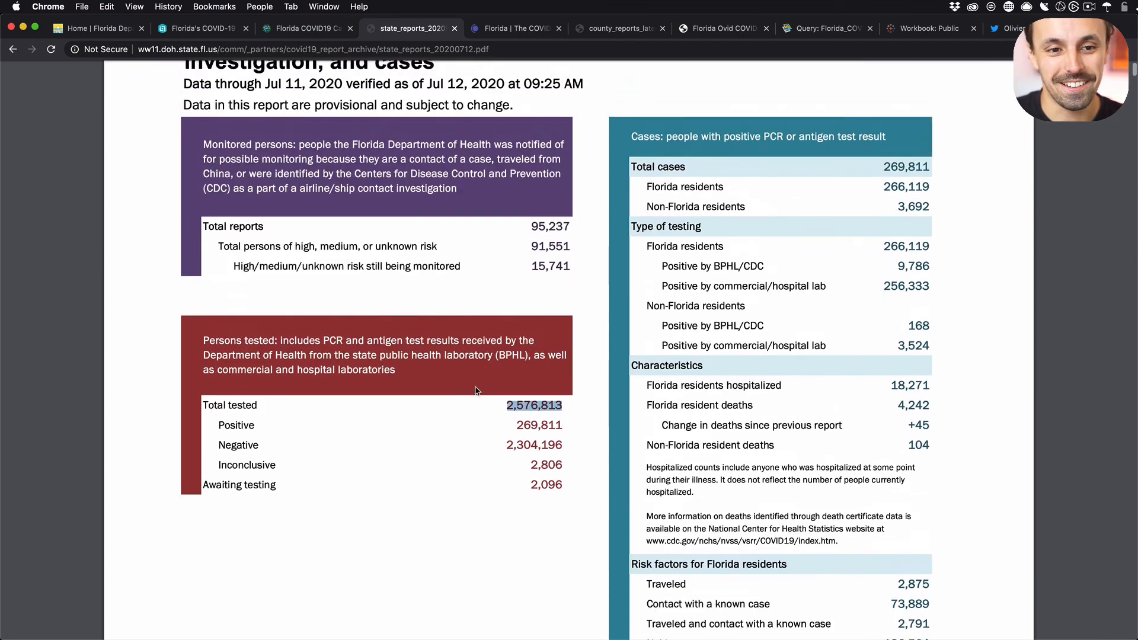
key("super+Tab")
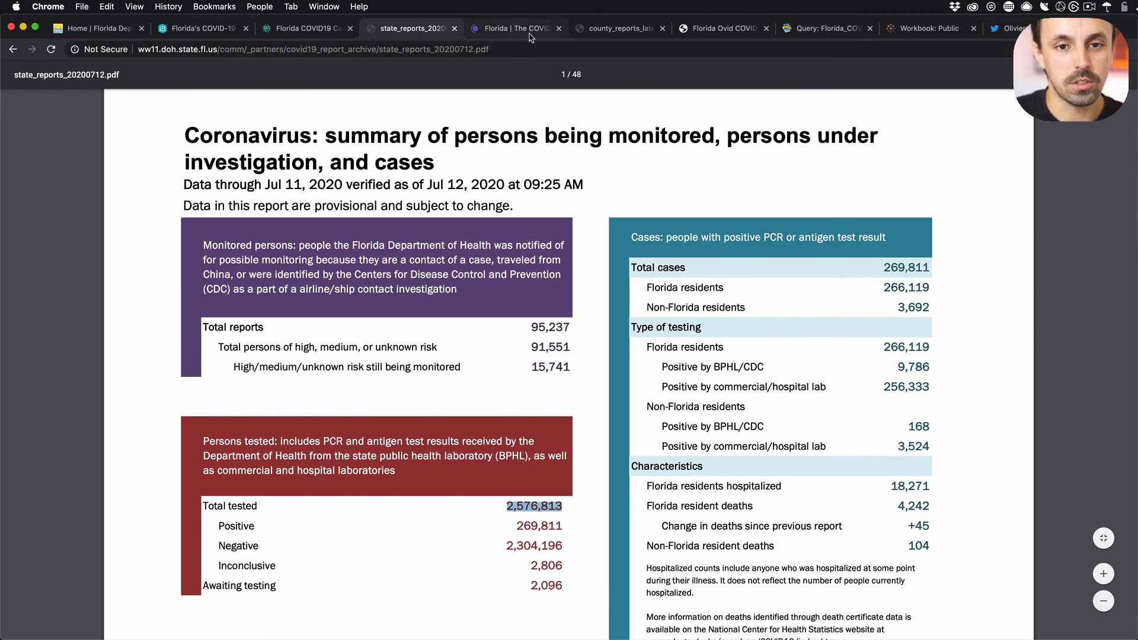
- Review the Florida summary in county_reports_latest.pdf and check the tested metrics on the Florida Ovid page
left_click(618, 35)
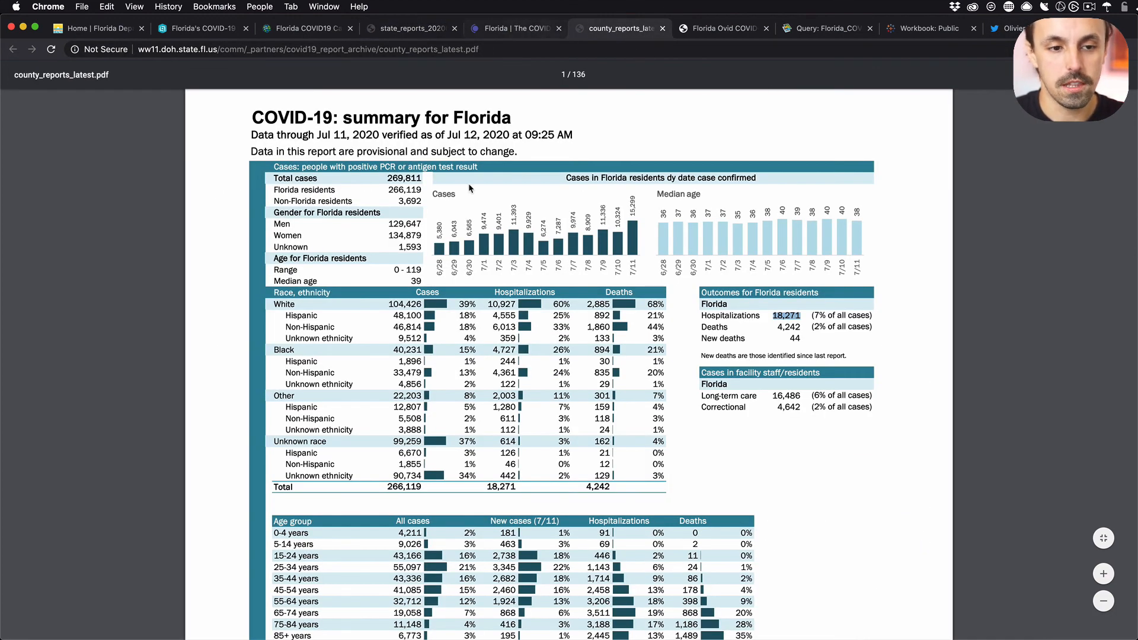
scroll(430, 181, "up", 2)
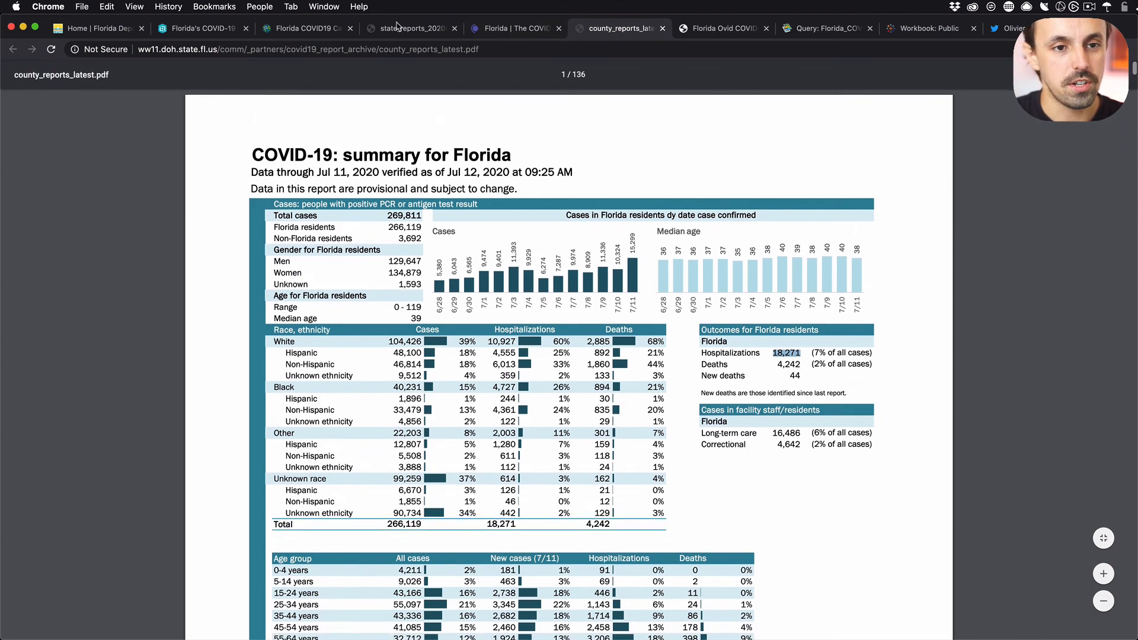
left_click(700, 28)
scroll(432, 332, "down", 3)
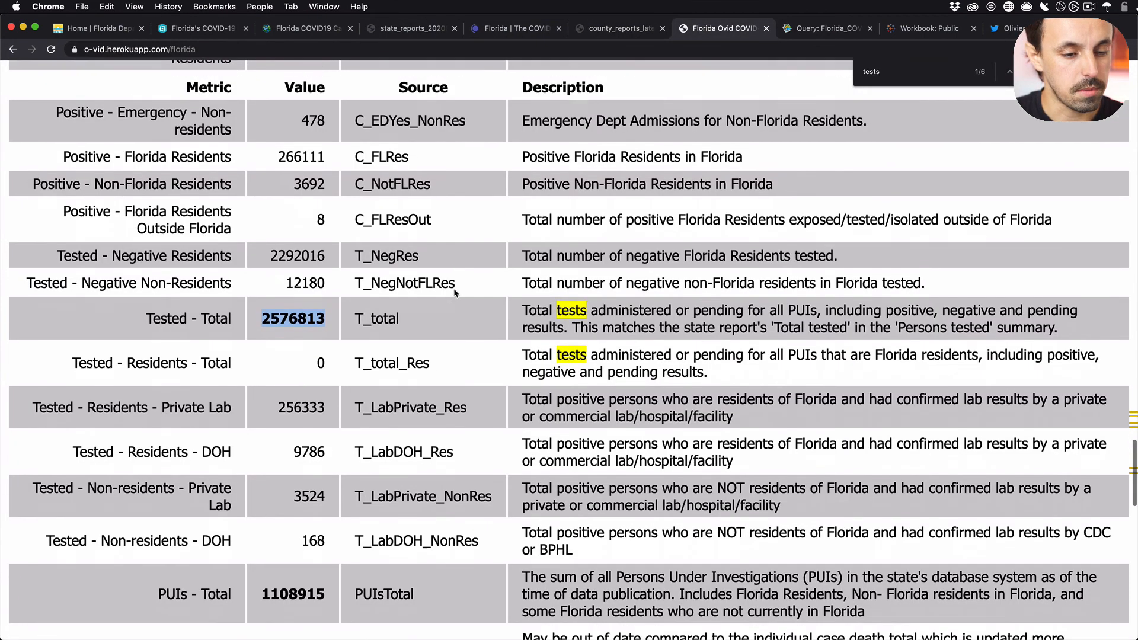
left_click(311, 245)
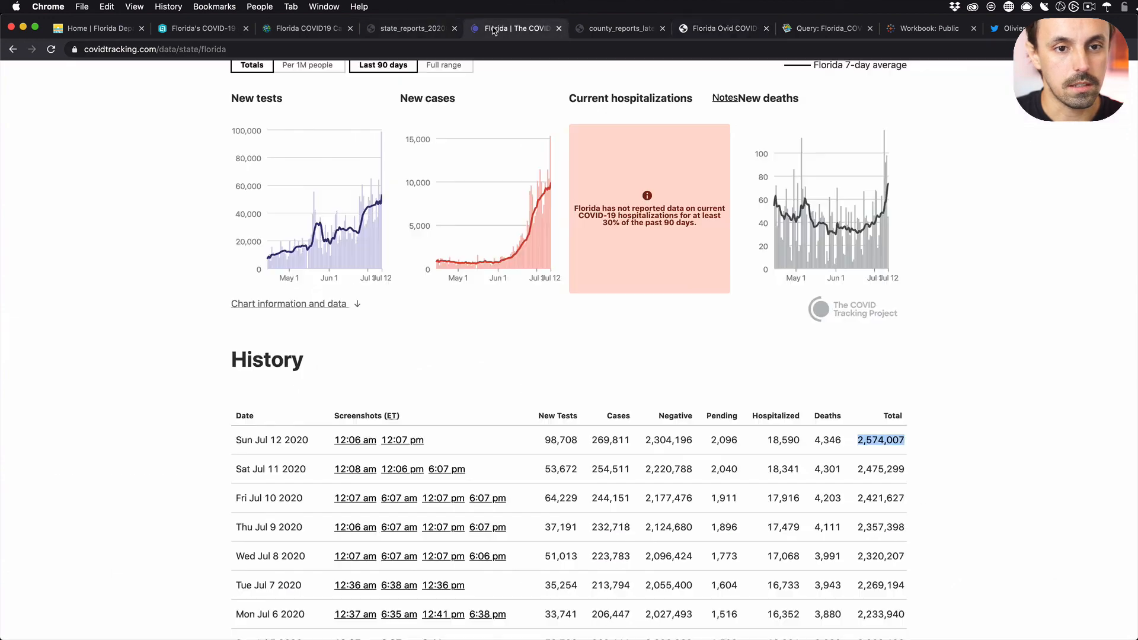
- Revisit the COVID Tracking Project and county report, review the Florida Ovid page's deaths and hospitalization metrics, and dismiss its "tests" search
left_click(492, 31)
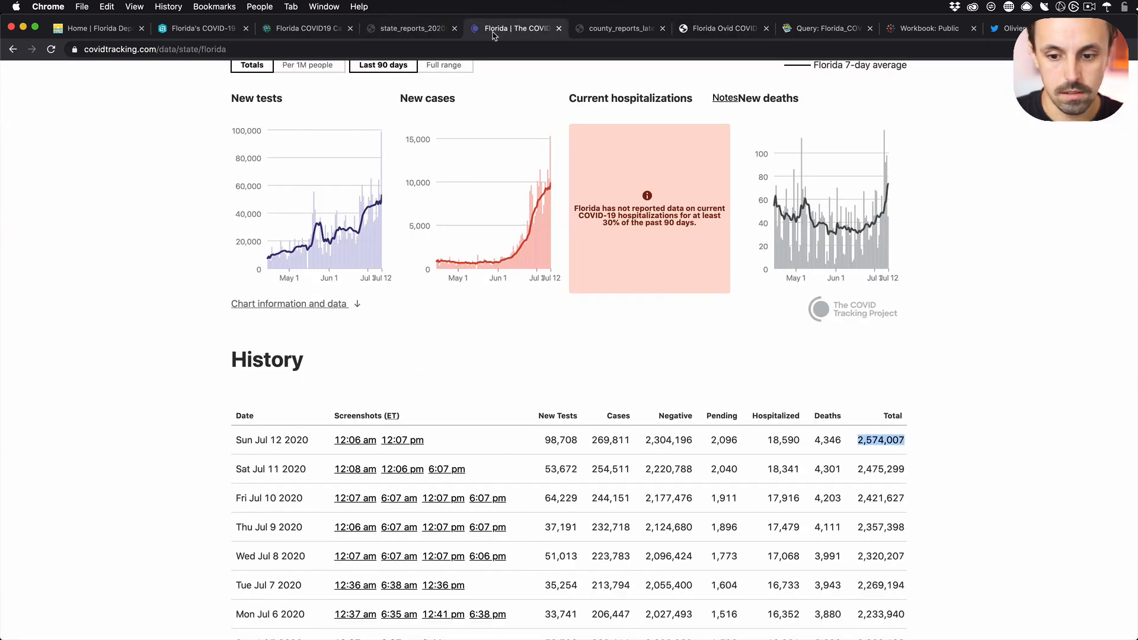
left_click(623, 31)
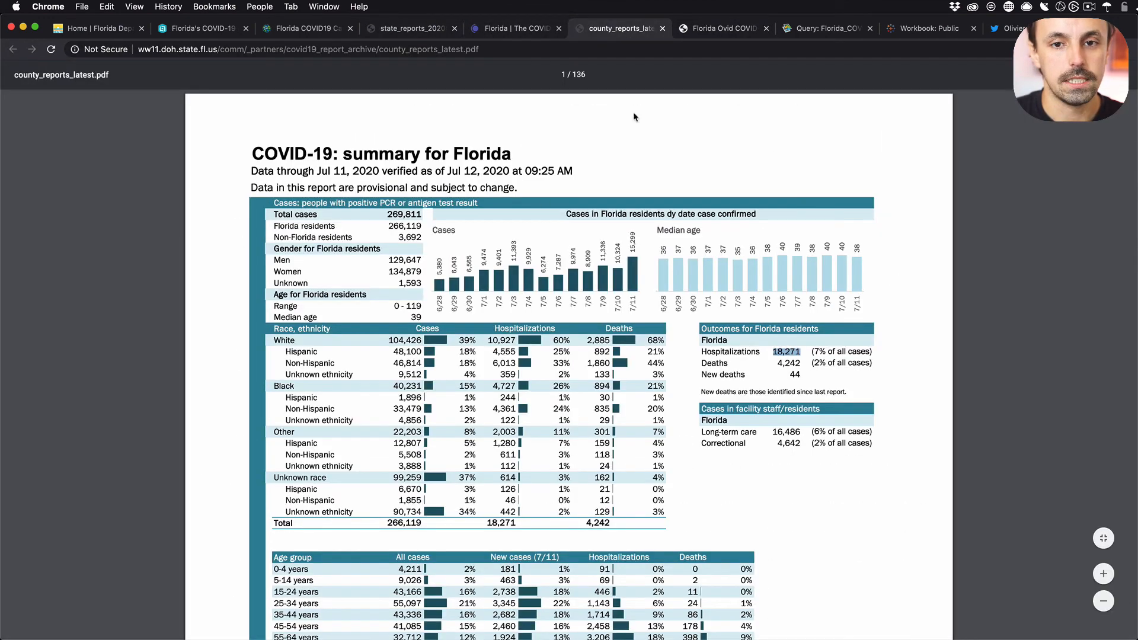
left_click(737, 31)
scroll(498, 338, "down", 3)
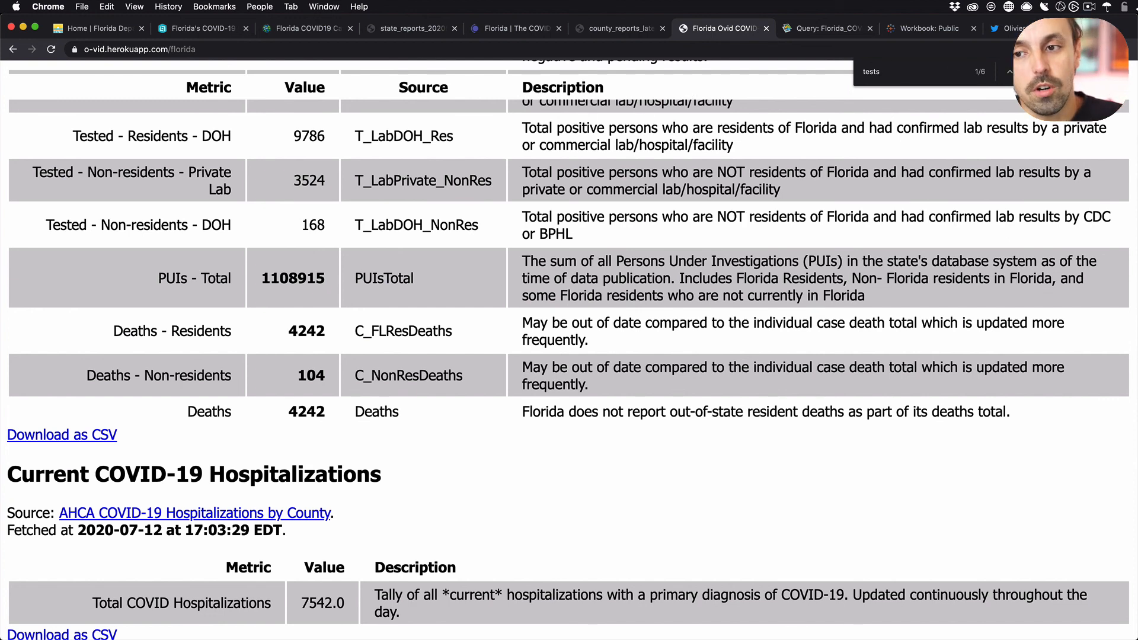
key("Escape")
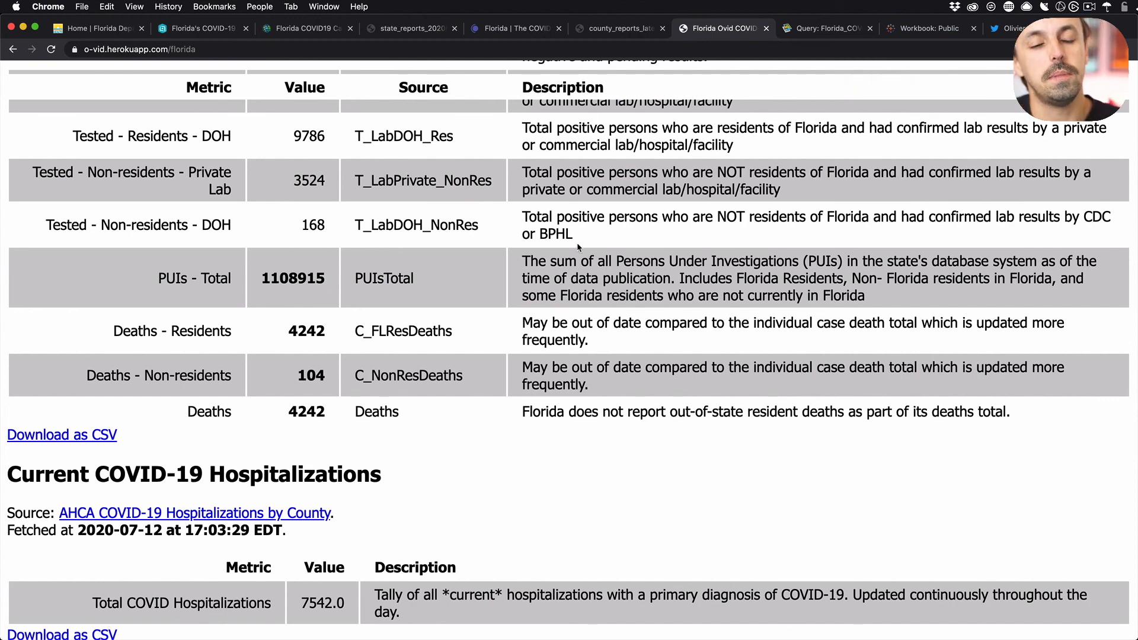